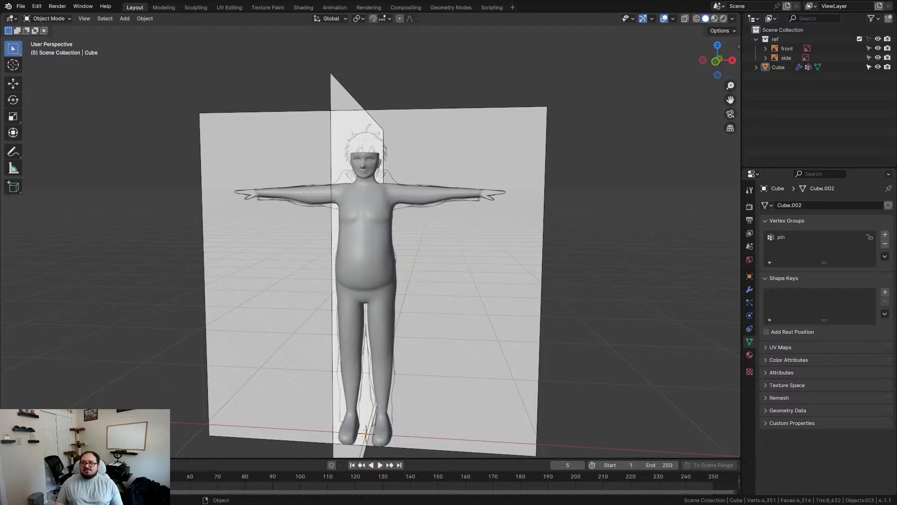
Examine the fit of the character's body mesh against the front and side reference images from several angles
middle_click_drag(635, 233, 612, 253)
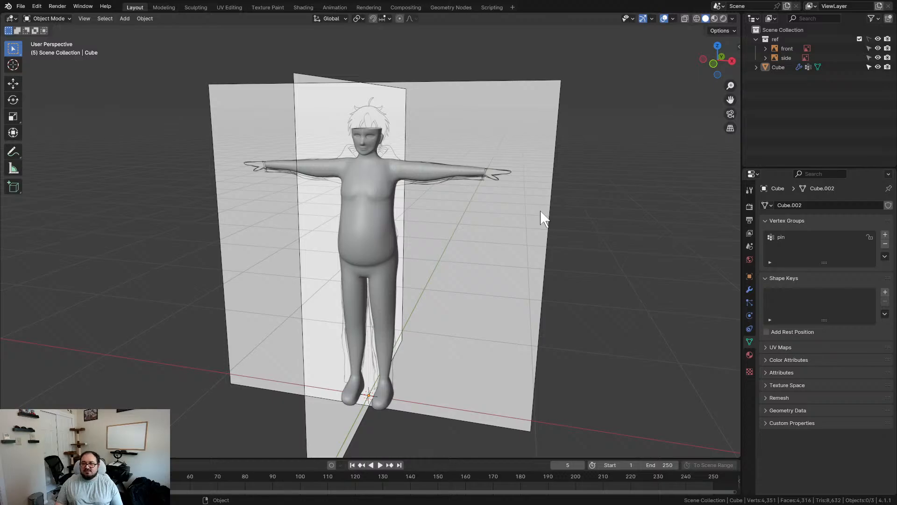
middle_click_drag(487, 225, 502, 224)
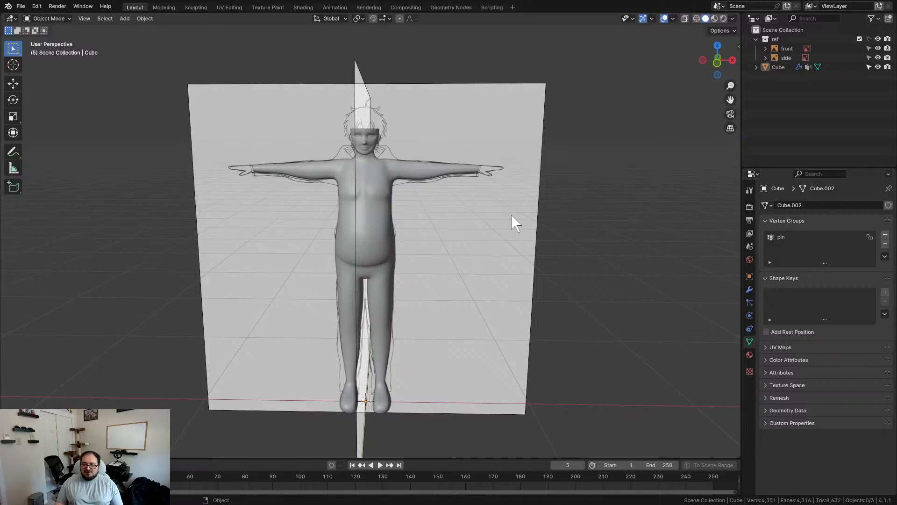
middle_click_drag(522, 246, 515, 237)
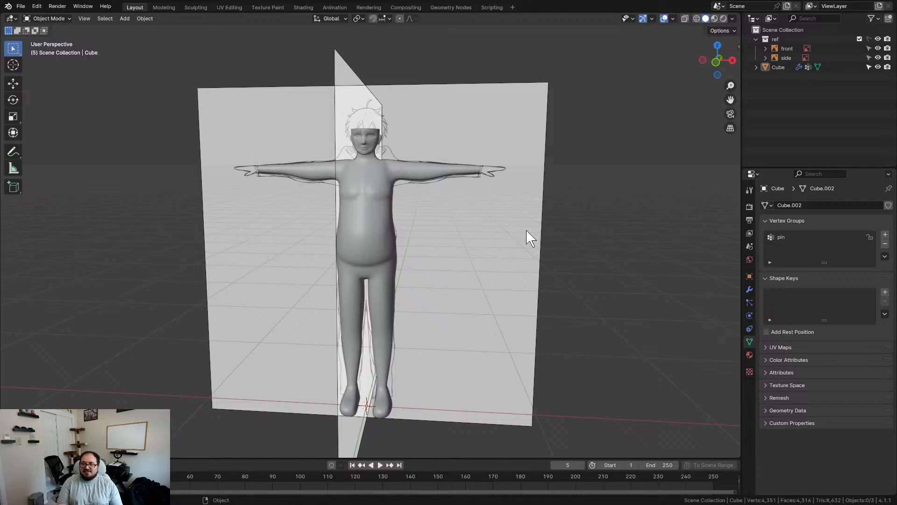
middle_click_drag(483, 256, 408, 307)
key("KP_1")
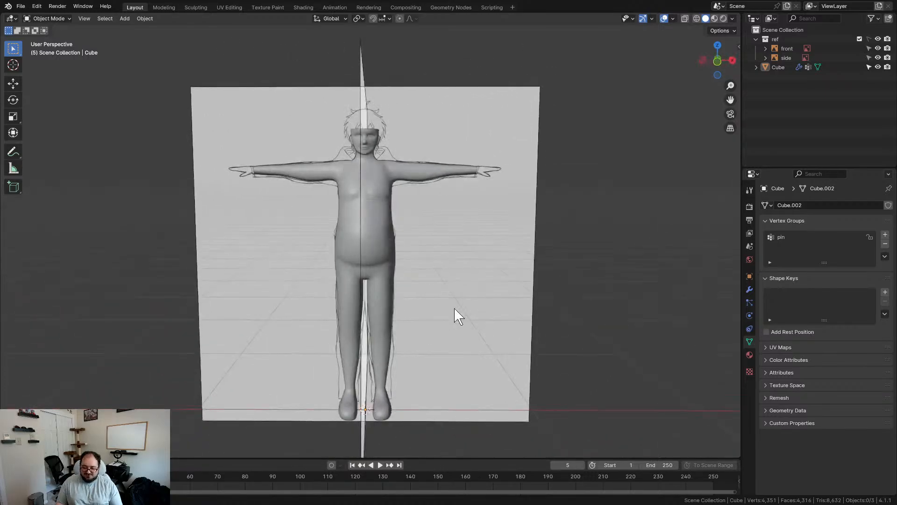
middle_click_drag(619, 249, 571, 274)
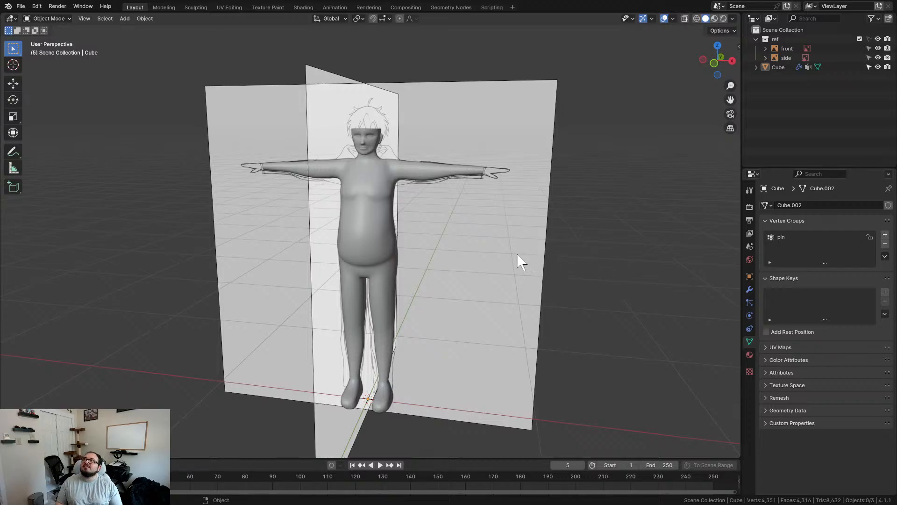
mouse_move(464, 251)
middle_mouse_down()
mouse_move(476, 250)
mouse_move(465, 251)
middle_mouse_up()
middle_click_drag(583, 253, 556, 255)
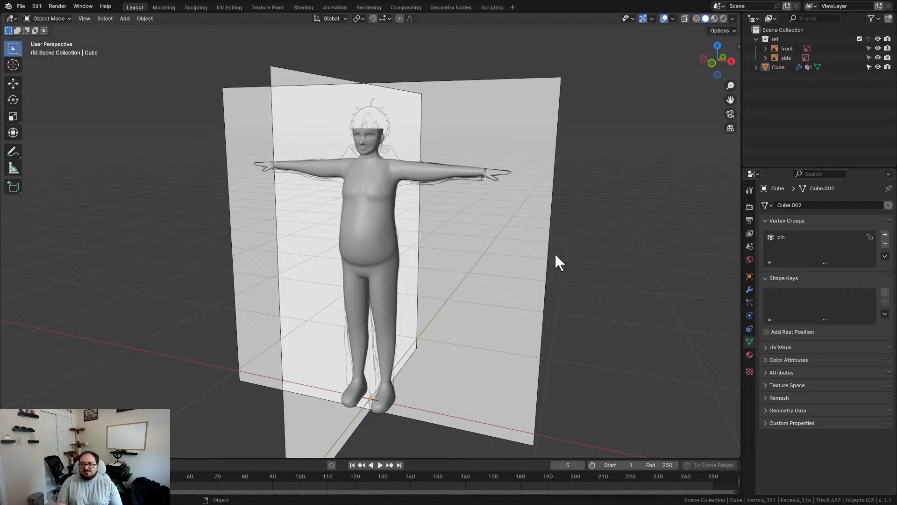
Hide the body mesh to inspect the front and side reference drawings, and unhide it
left_click(354, 232)
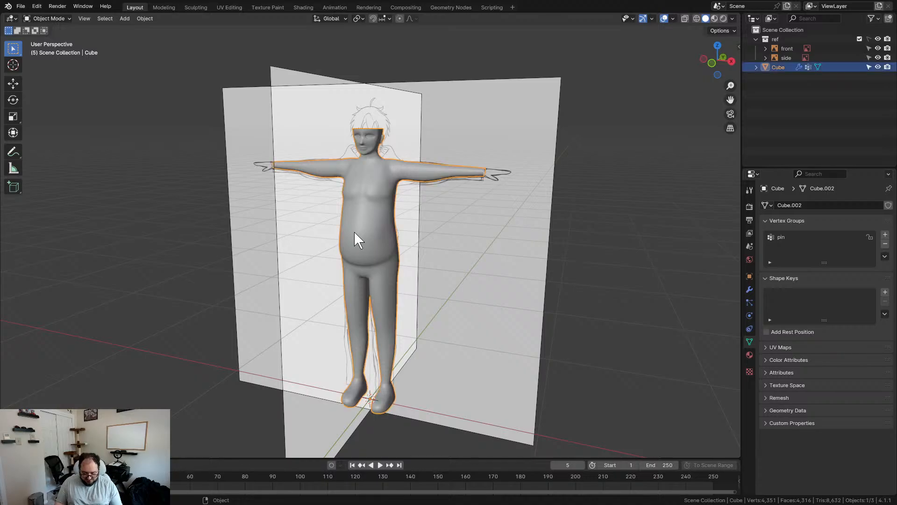
key("h")
key("KP_1")
mouse_move(499, 294)
middle_mouse_down()
mouse_move(388, 293)
mouse_move(443, 284)
mouse_move(401, 284)
middle_mouse_up()
key("KP_3")
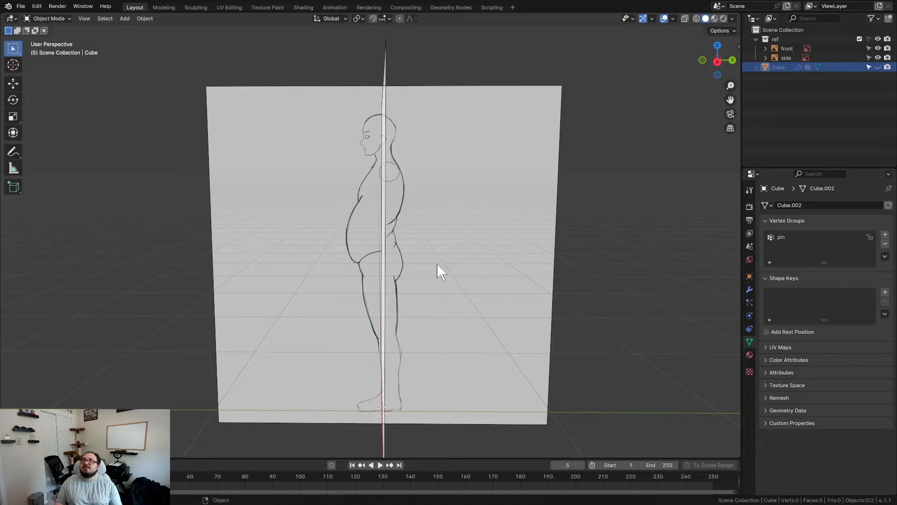
middle_click_drag(418, 262, 472, 272)
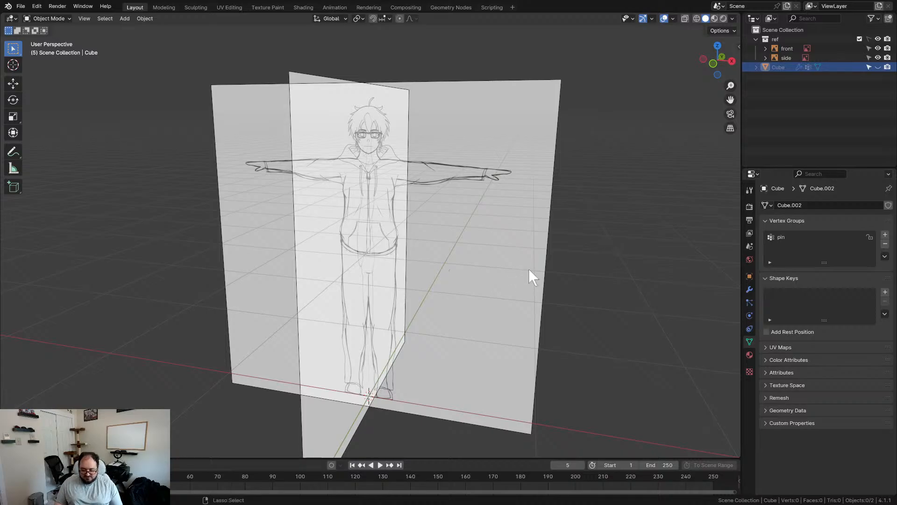
key("alt+h")
middle_click_drag(497, 258, 435, 235)
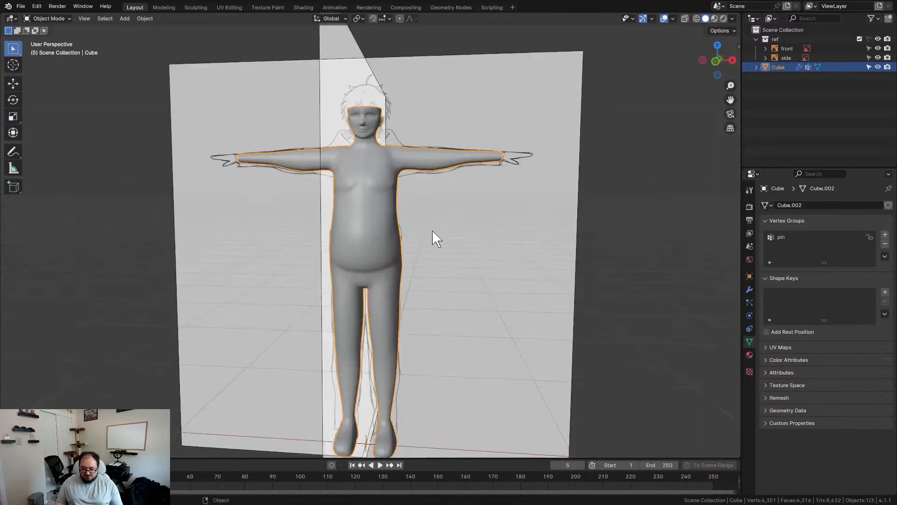
Enter Edit Mode on the body mesh and examine the topology of its face, torso, arms and open wrists
key("Tab")
scroll(369, 131, "up", 3)
middle_click_drag(370, 131, 384, 216)
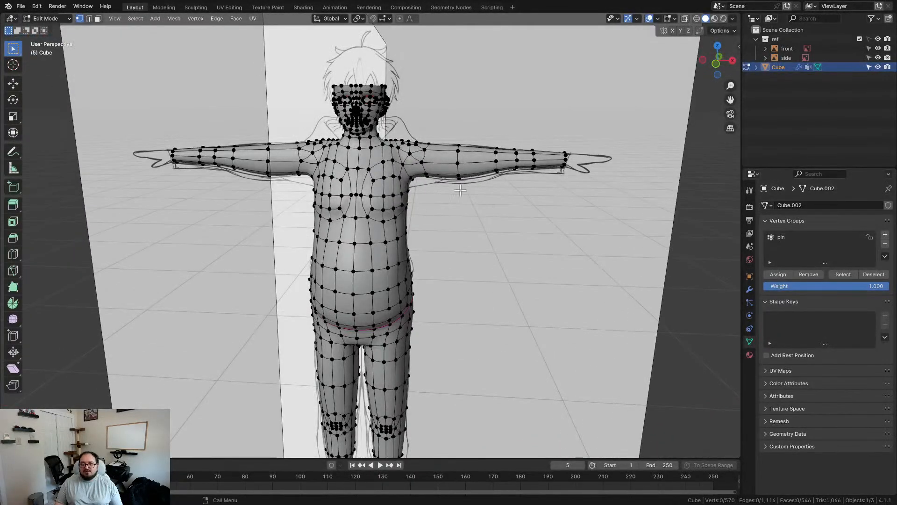
middle_click_drag(439, 153, 461, 238, "shift")
scroll(460, 238, "up", 6)
middle_click_drag(523, 213, 483, 207)
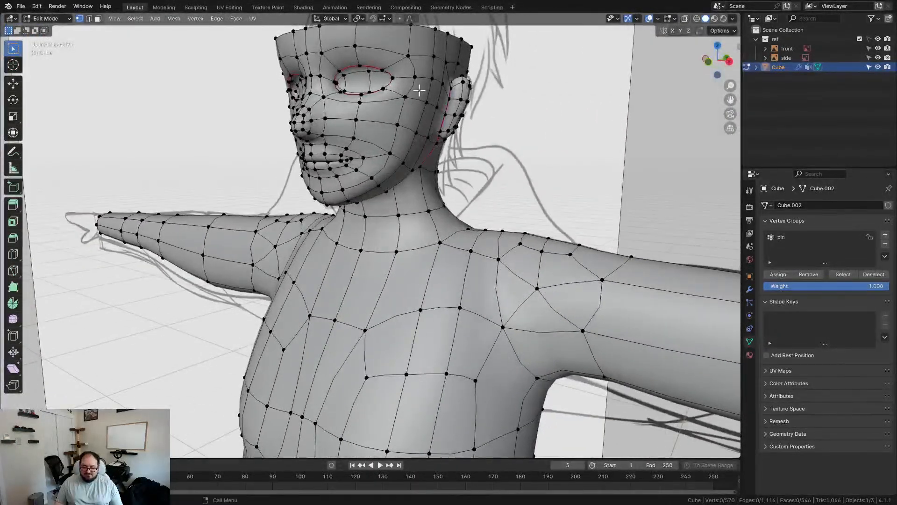
middle_click_drag(343, 117, 446, 185)
scroll(513, 177, "down", 2)
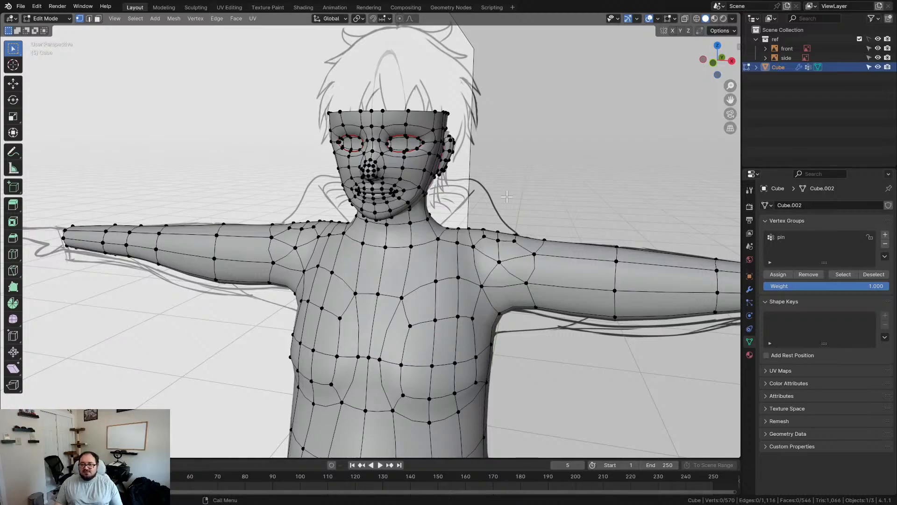
scroll(507, 197, "down", 3)
middle_click_drag(507, 197, 456, 176)
scroll(453, 183, "down", 2)
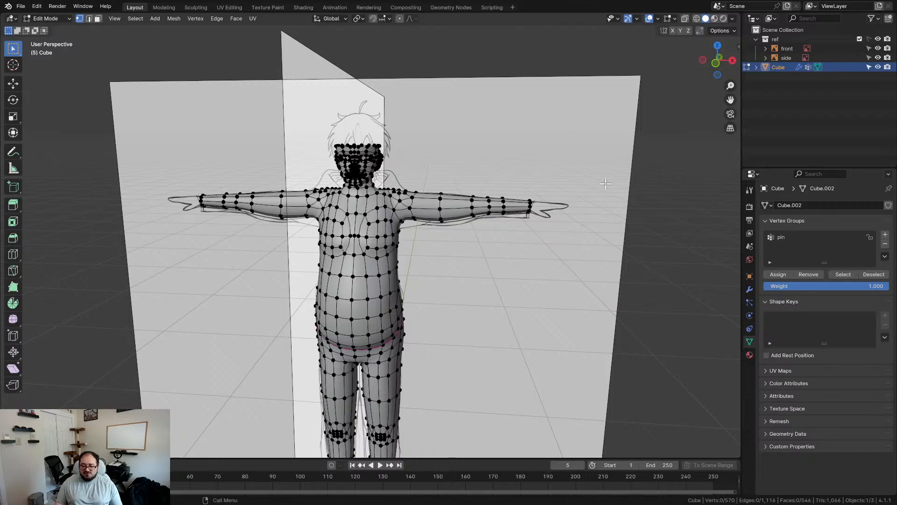
key("KP_3")
middle_click_drag(401, 147, 504, 147)
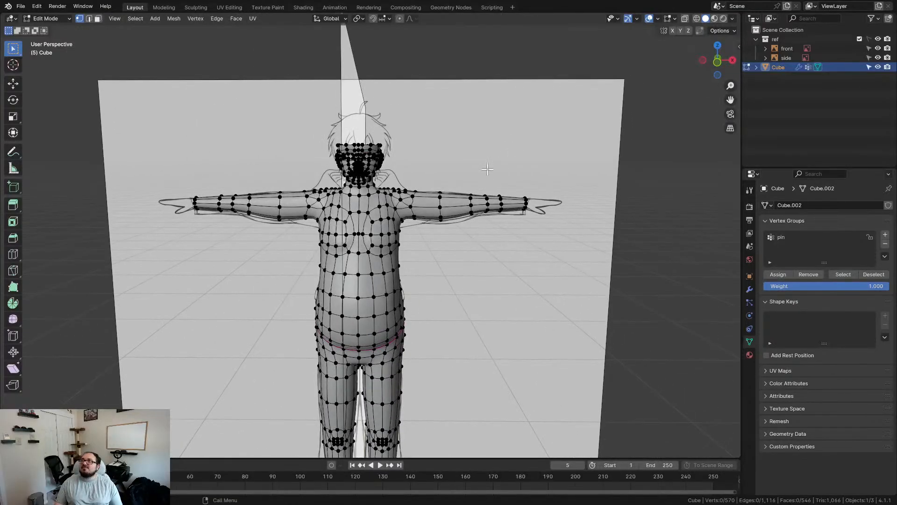
middle_click_drag(473, 155, 471, 158)
scroll(477, 156, "down", 2)
scroll(471, 162, "up", 3)
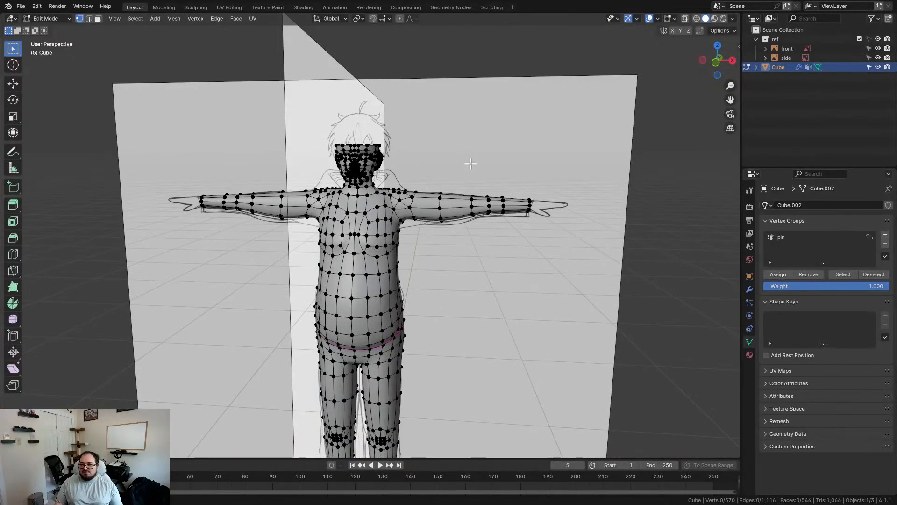
middle_click_drag(525, 247, 442, 221)
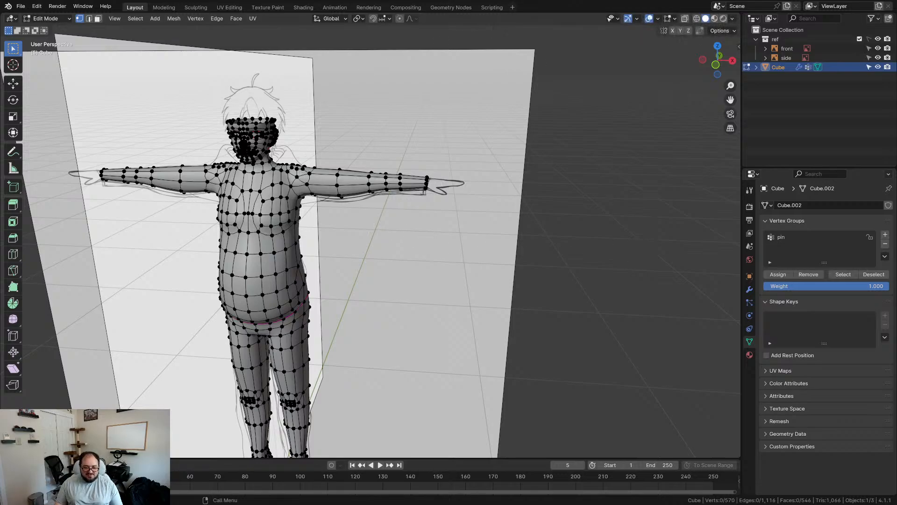
Open tutorial-complete1.blend in a second Blender window and enlarge its 3D viewport over the animation editor
key("super+e")
left_click_drag(449, 84, 329, 1)
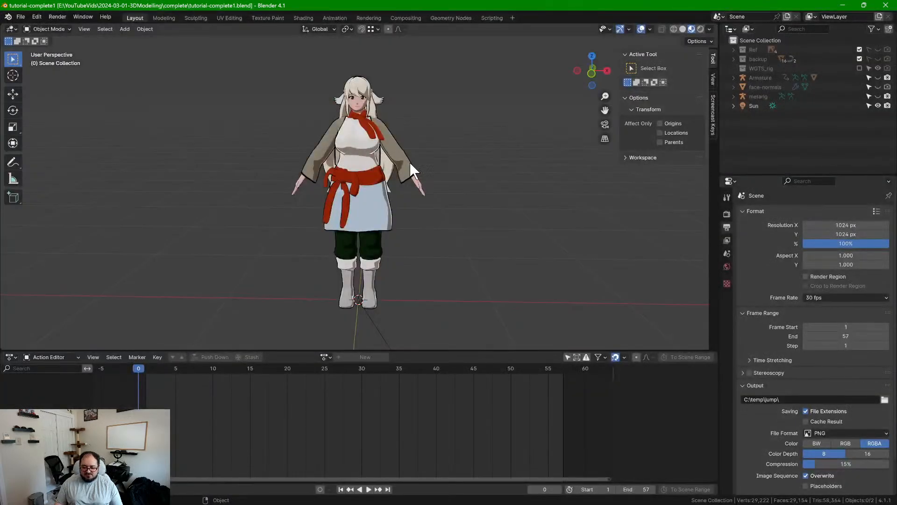
mouse_move(410, 161)
middle_mouse_down()
mouse_move(313, 145)
mouse_move(309, 158)
mouse_move(405, 163)
middle_mouse_up()
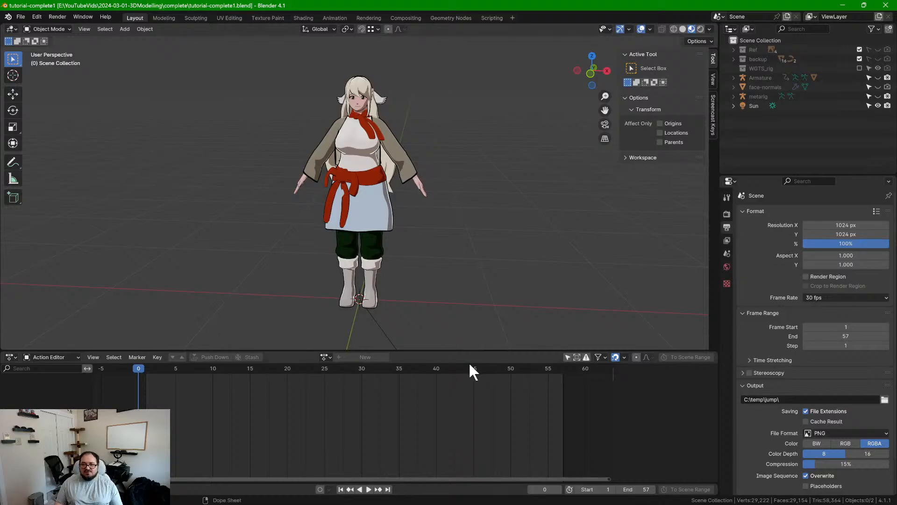
left_click_drag(455, 351, 456, 470)
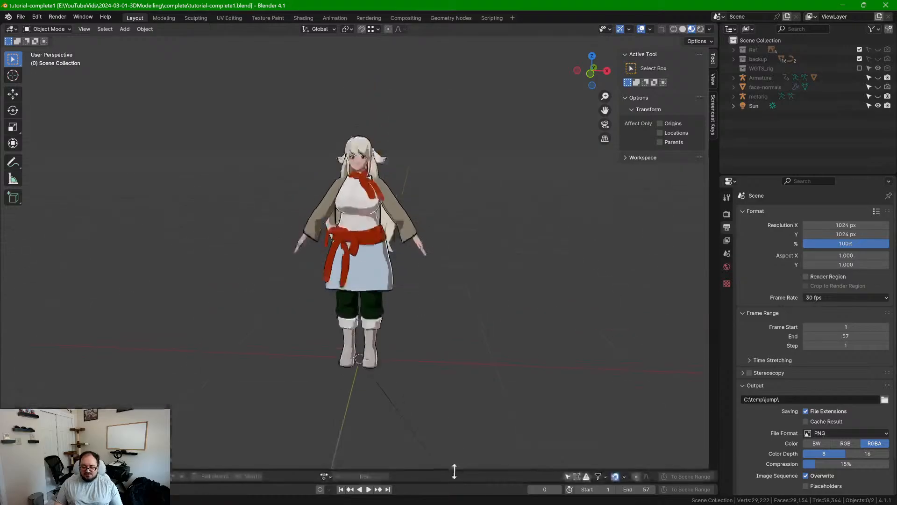
Inspect the finished character's hand in Edit Mode and check the modifiers on the model object
scroll(418, 220, "up", 6)
left_click(421, 221)
key("Tab")
middle_click_drag(463, 234, 481, 204)
scroll(350, 238, "up", 3)
key("Tab")
left_click(727, 297)
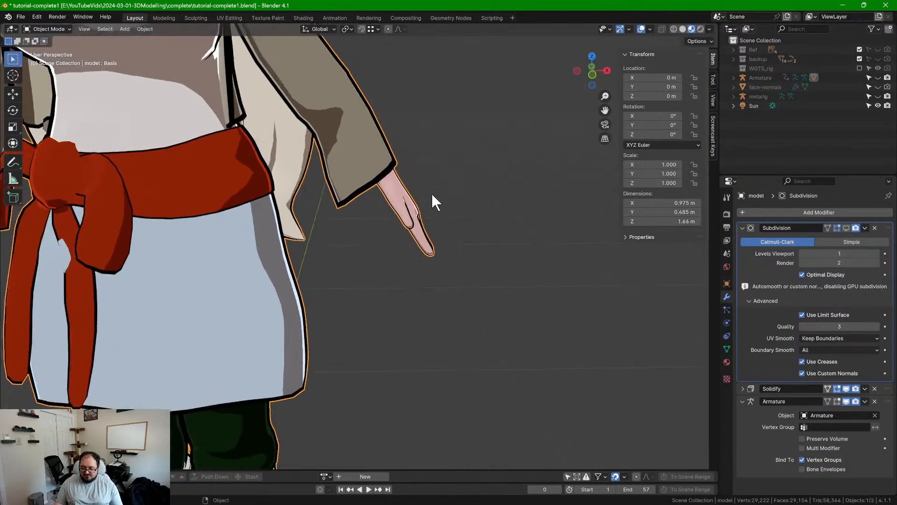
Show and expand the backup collection, and select its model.001 object
left_click(878, 58)
left_click(734, 59)
scroll(772, 83, "down", 5)
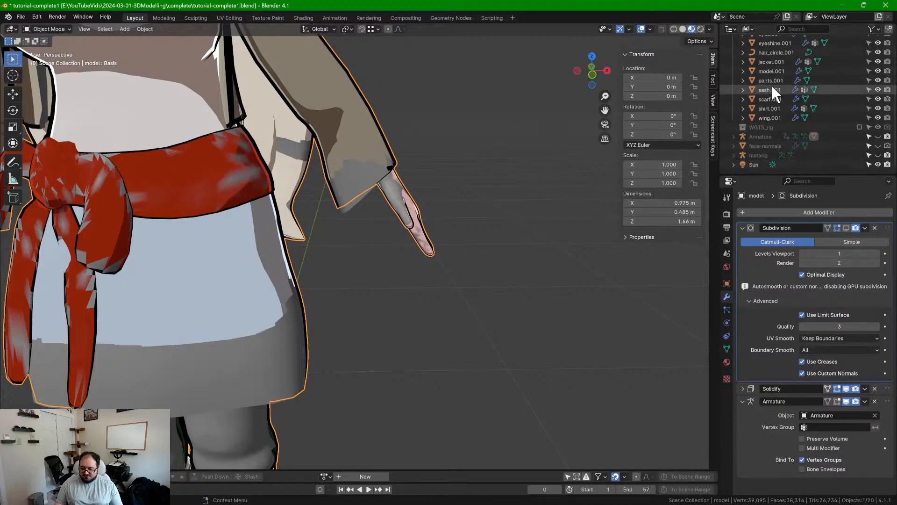
scroll(766, 107, "up", 5)
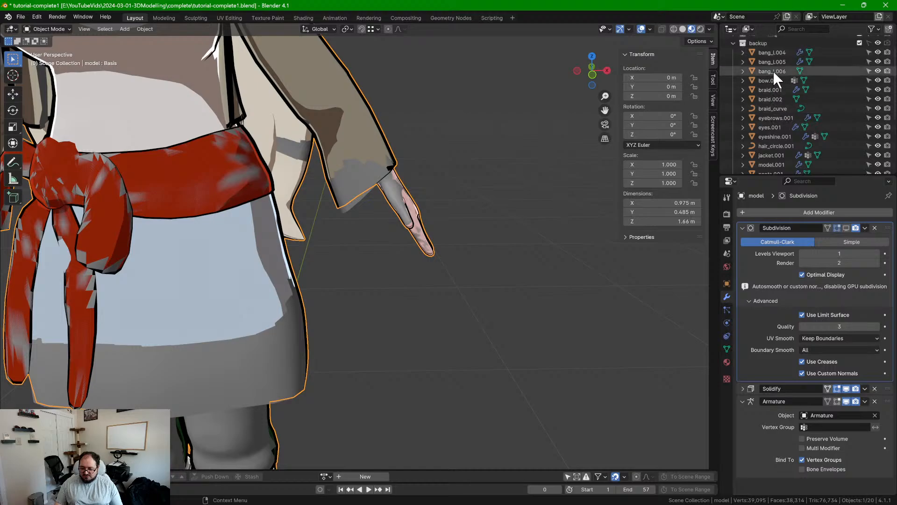
scroll(792, 132, "down", 2)
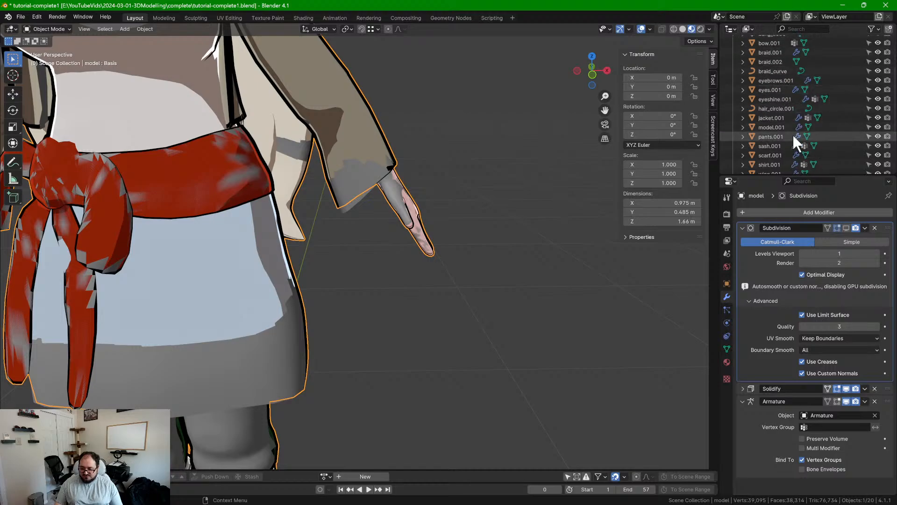
left_click(775, 127)
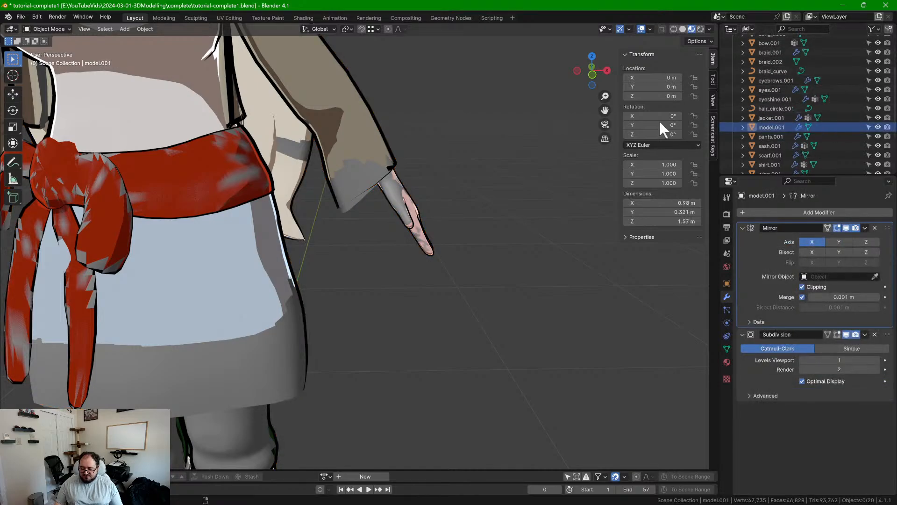
Hide the finished character model and make the objects of the backup collection selectable
scroll(449, 144, "down", 4)
left_click(337, 155)
key("h")
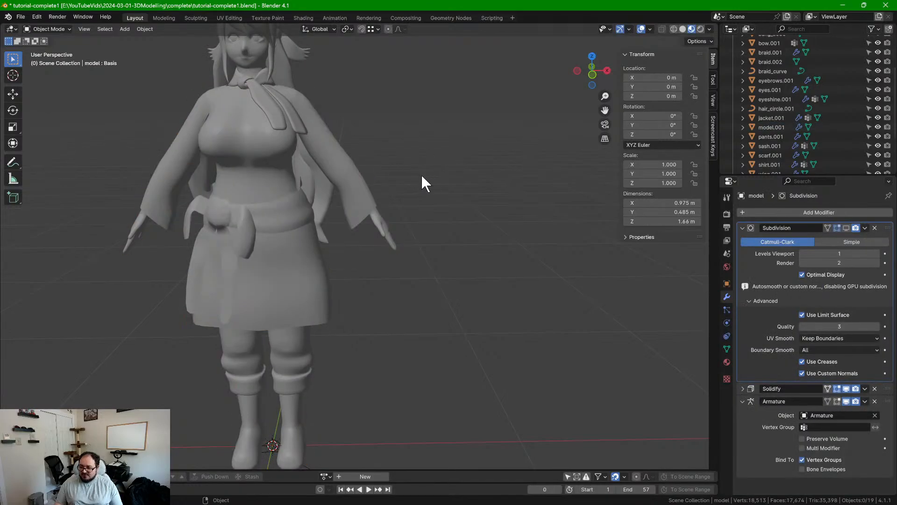
middle_click_drag(398, 195, 448, 196)
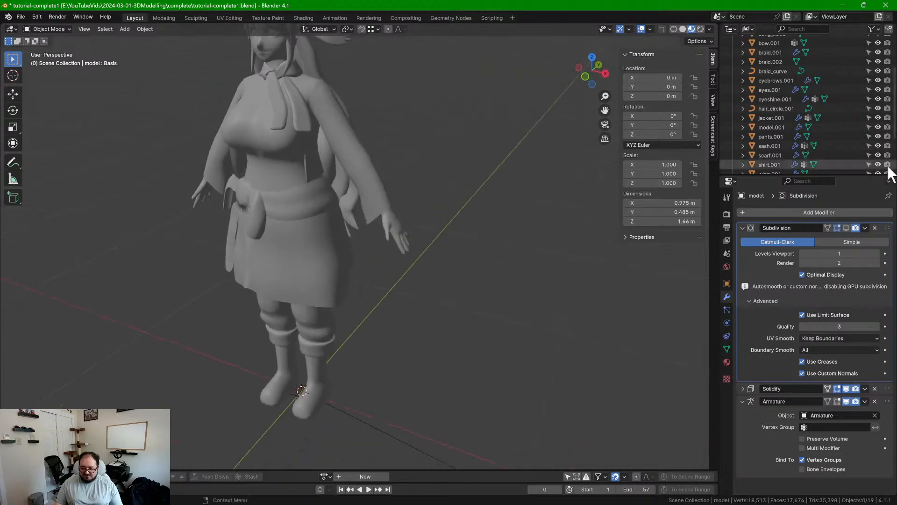
scroll(841, 121, "up", 3)
left_click(868, 59)
scroll(424, 225, "up", 3)
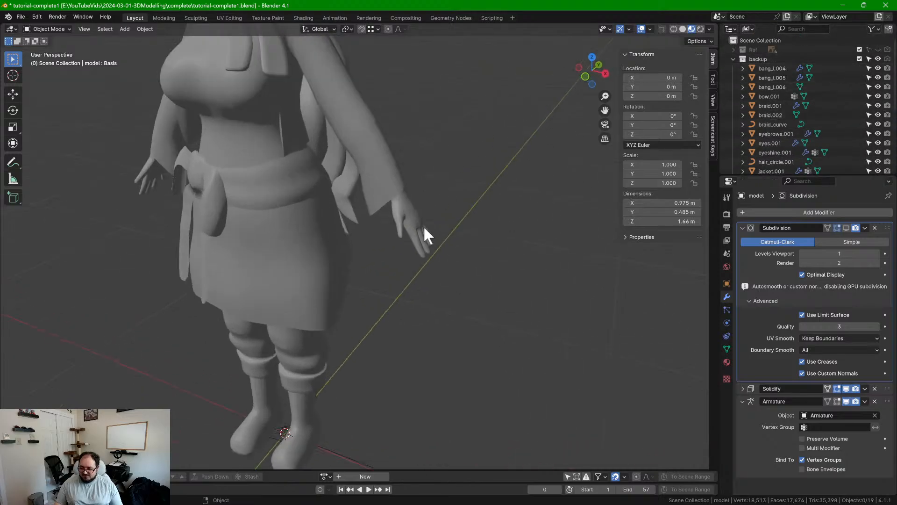
Select the model.001 body underneath the clothes and enter Edit Mode on its mesh
left_click(420, 229)
mouse_move(415, 233)
middle_mouse_down()
mouse_move(352, 230)
mouse_move(433, 234)
middle_mouse_up()
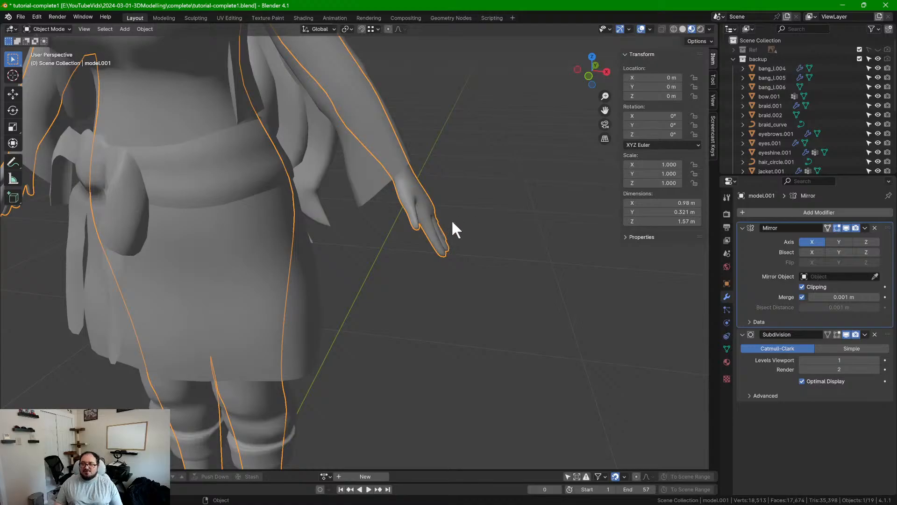
scroll(480, 236, "up", 2)
middle_click_drag(443, 203, 477, 198)
middle_click_drag(403, 202, 472, 262)
key("Tab")
Select all the hand's geometry through the mesh with X-ray shading, and grow the selection at the wrist
left_click(475, 280)
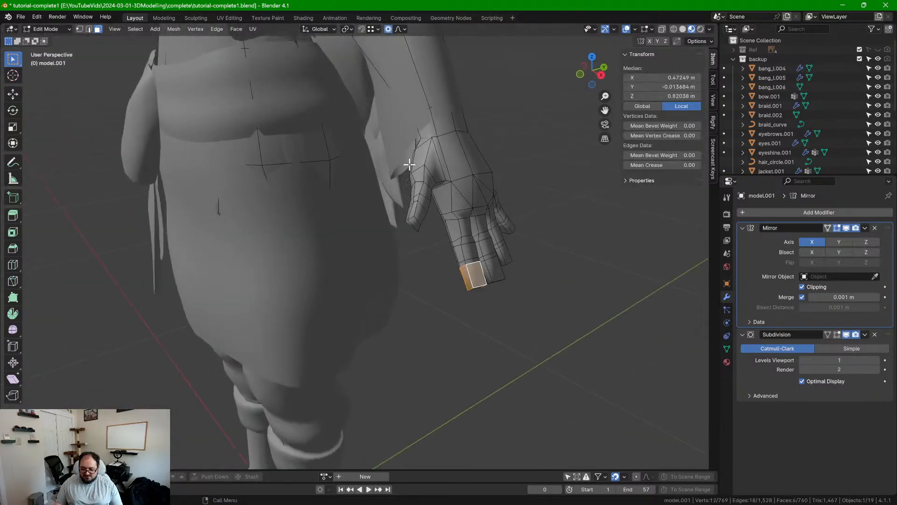
left_click(479, 192)
key("shift+z")
mouse_move(397, 158)
left_mouse_down()
mouse_move(577, 282)
mouse_move(577, 313)
left_mouse_up()
middle_click_drag(523, 233, 456, 170)
mouse_move(391, 136)
middle_mouse_down()
mouse_move(520, 232)
mouse_move(352, 226)
mouse_move(511, 217)
mouse_move(503, 234)
mouse_move(518, 233)
middle_mouse_up()
key("shift+z")
key("ctrl+KP_Add")
Duplicate the selected hand geometry in place and separate it into its own object
middle_click_drag(610, 176, 442, 180)
key("shift+d")
key("Escape")
key("p")
left_click(442, 180)
key("Tab")
Copy the separated hand object, switch back to the Blender window with the body, and paste it there in Object Mode
left_click(438, 207)
middle_click_drag(439, 206, 465, 206)
key("ctrl+c")
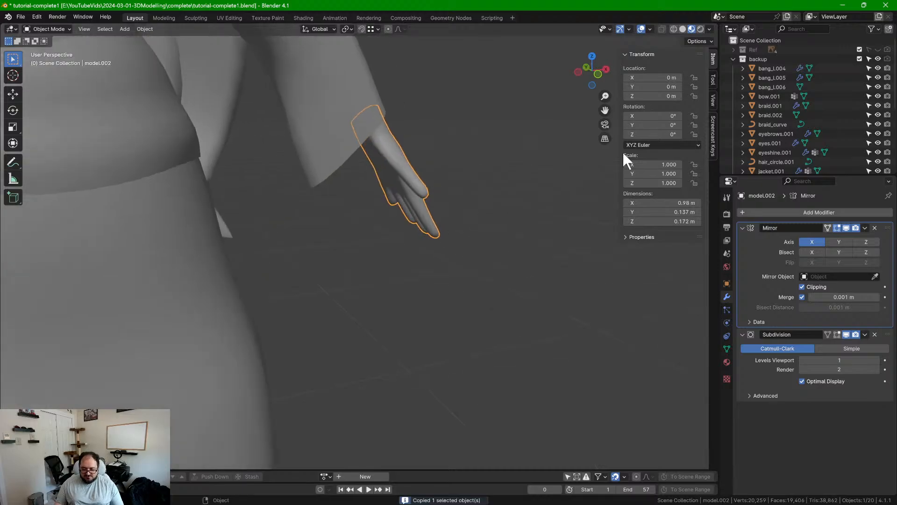
left_click(844, 4)
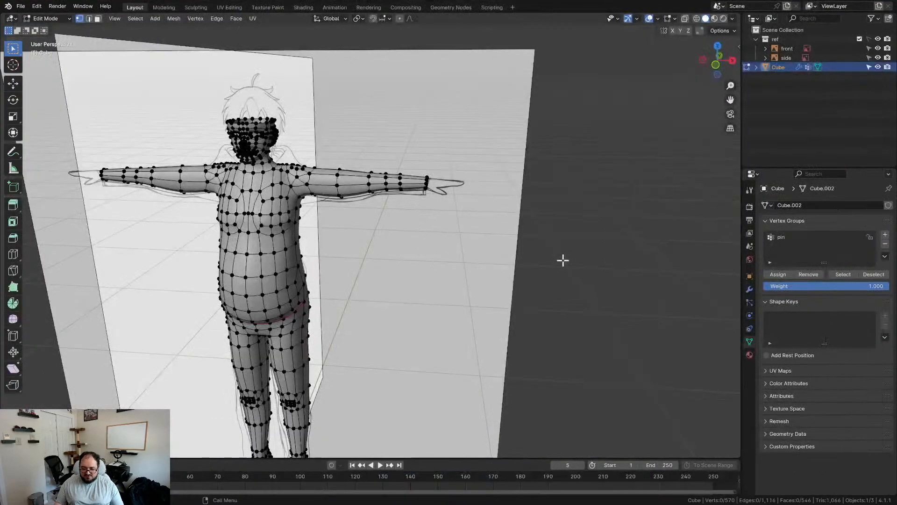
right_click(554, 256)
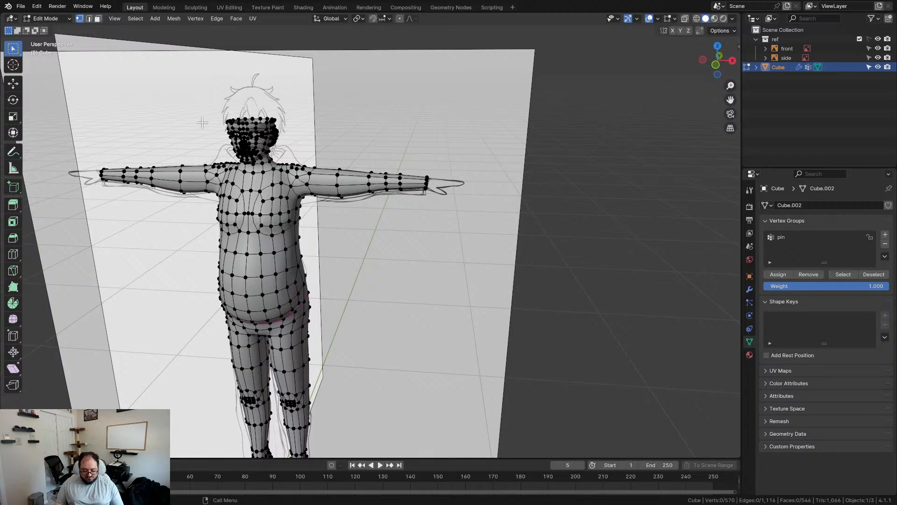
key("Tab")
left_click(527, 235)
key("ctrl+v")
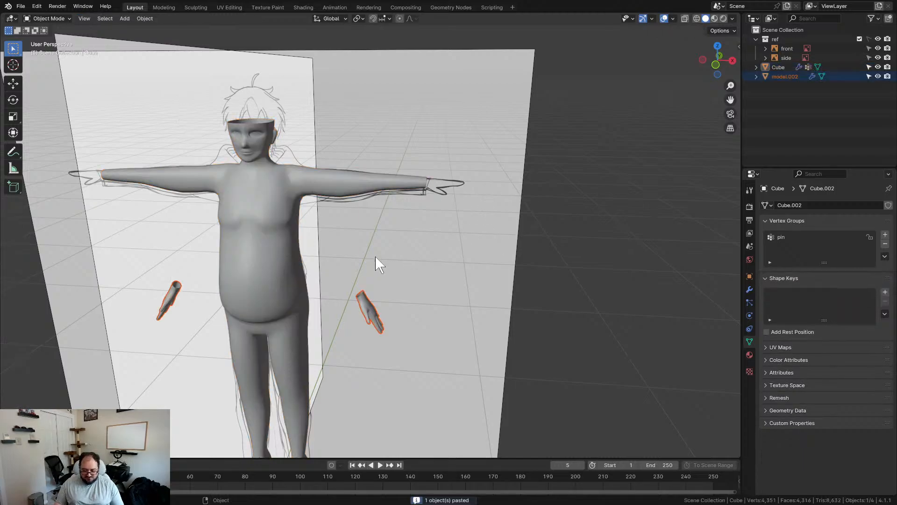
mouse_move(373, 307)
middle_mouse_down()
mouse_move(467, 296)
mouse_move(416, 304)
mouse_move(376, 292)
middle_mouse_up()
left_click(376, 293)
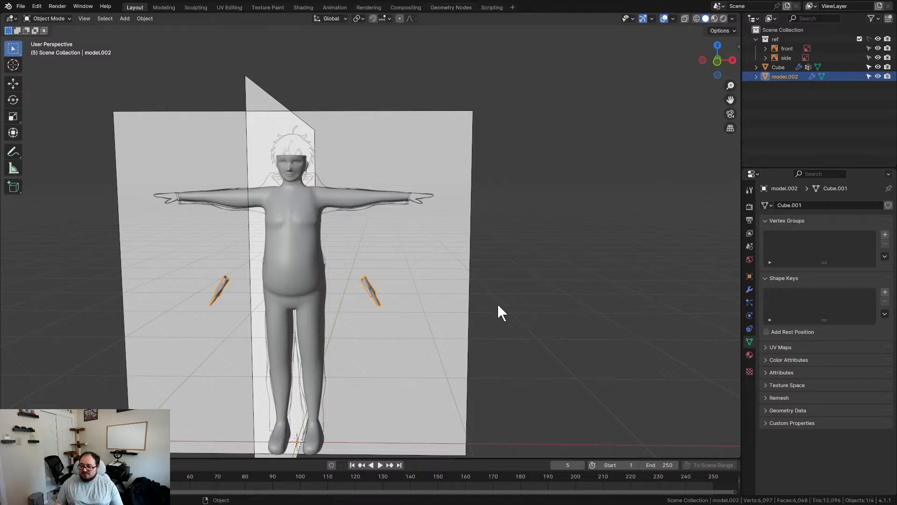
Select the pasted hands object, enter Edit Mode, and move the hand geometry up to the end of the arm
left_click(533, 328)
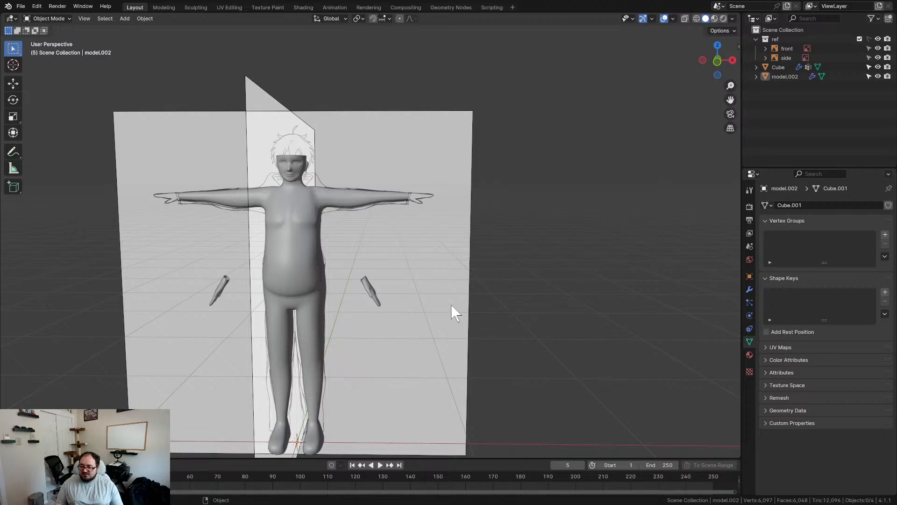
scroll(447, 314, "down", 2)
left_click(371, 279)
scroll(436, 286, "up", 3)
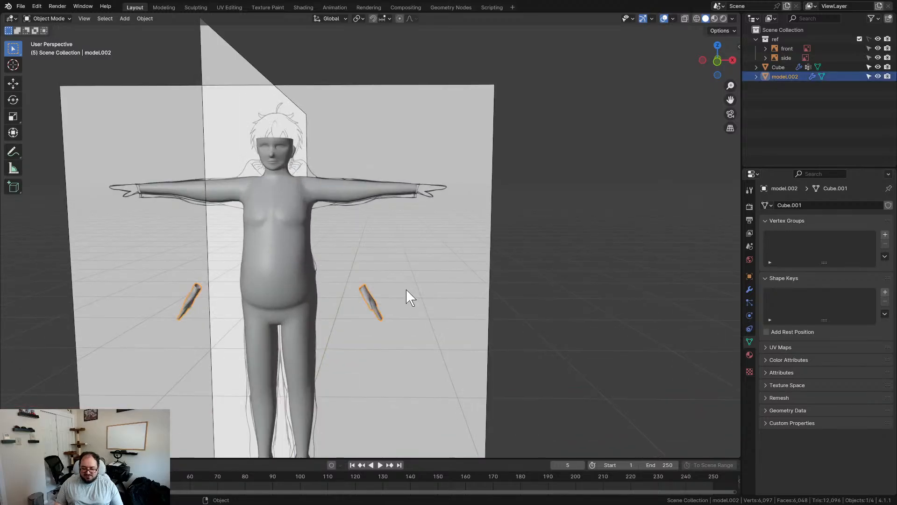
key("Tab")
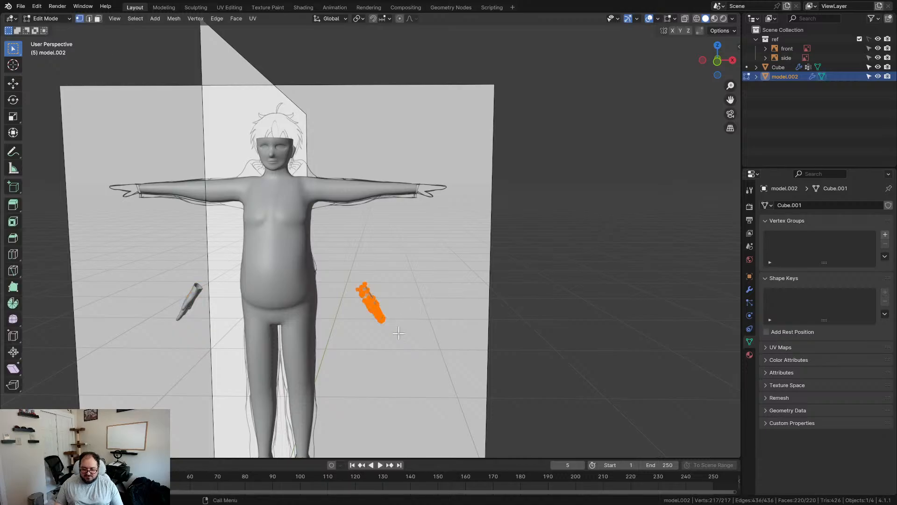
key("g")
left_click(467, 236)
In front view, rotate the hand by about -48.3° and move it up against the end of the arm
key("KP_1")
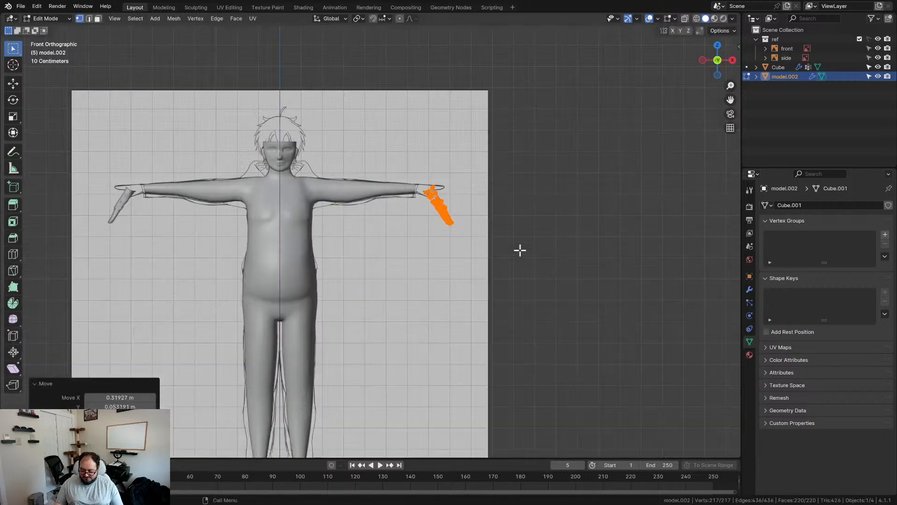
scroll(520, 250, "up", 5)
key("r")
left_click(635, 146)
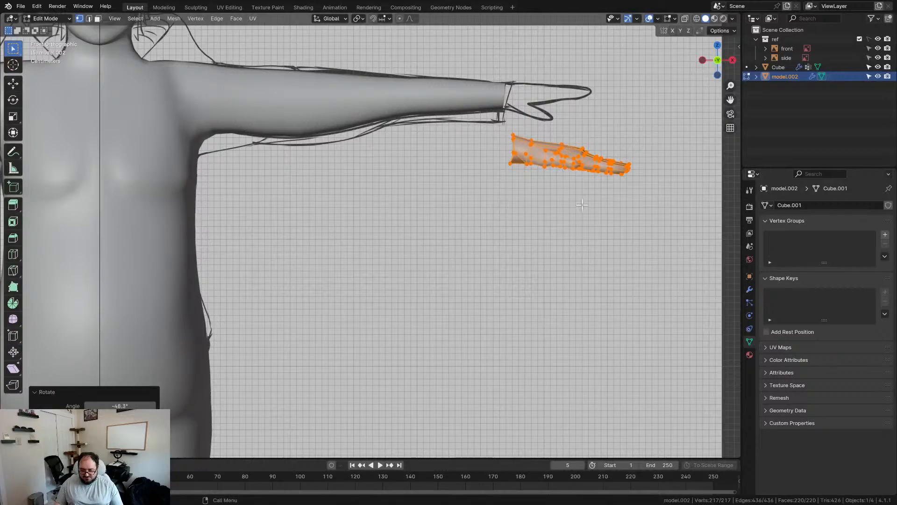
key("g")
left_click(581, 146)
middle_click_drag(580, 145, 551, 235, "shift")
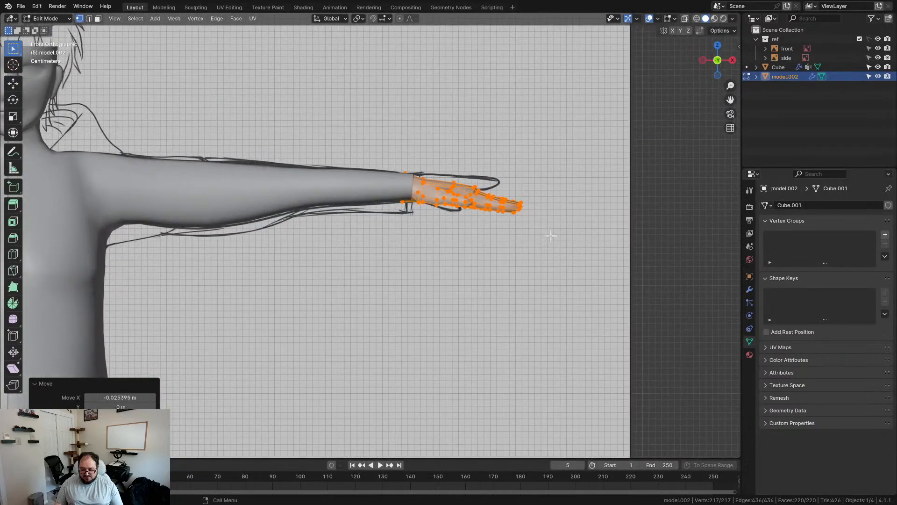
Rotate the hand by a further -5.86° and shift it about 0.02 m outward to align with the wrist
key("r")
left_click(546, 223)
key("g")
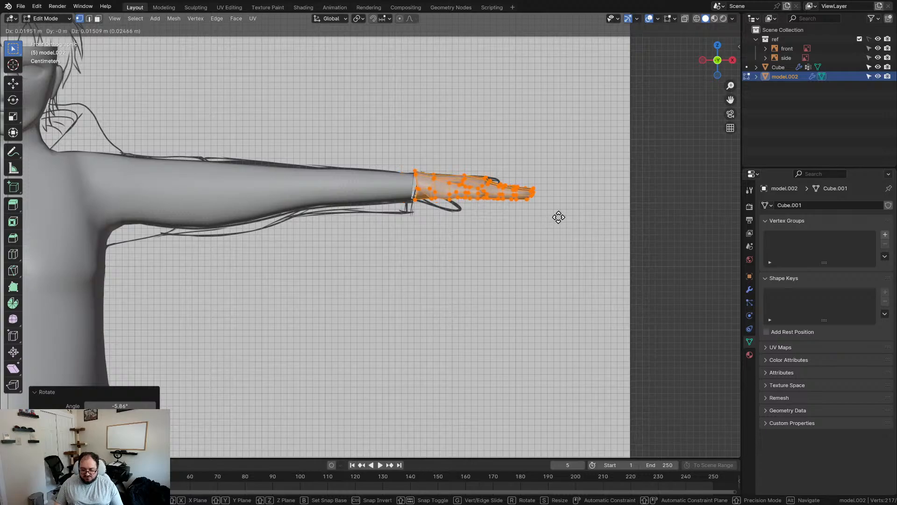
left_click(558, 217)
In top view, move the hand about 0.044 m along negative Y so its wrist lines up with the forearm
middle_click_drag(558, 217, 507, 305)
key("KP_7")
scroll(507, 305, "up", 3)
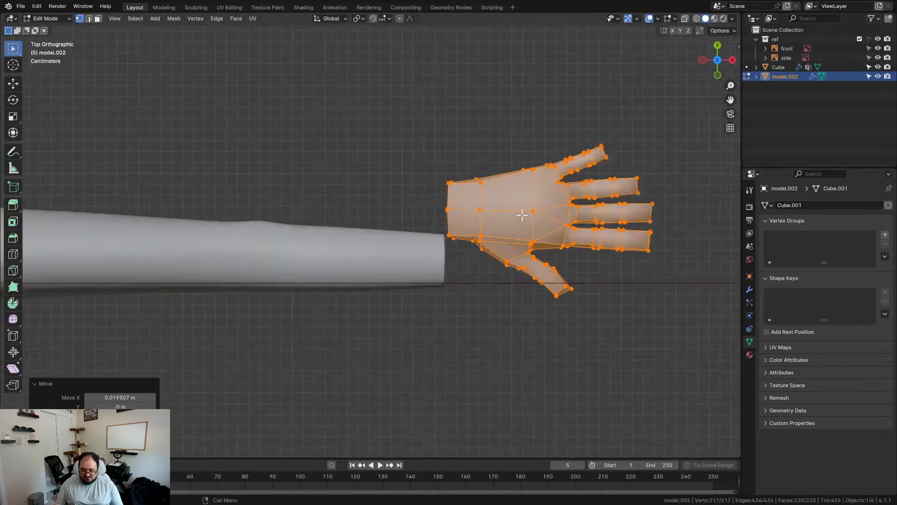
key("g")
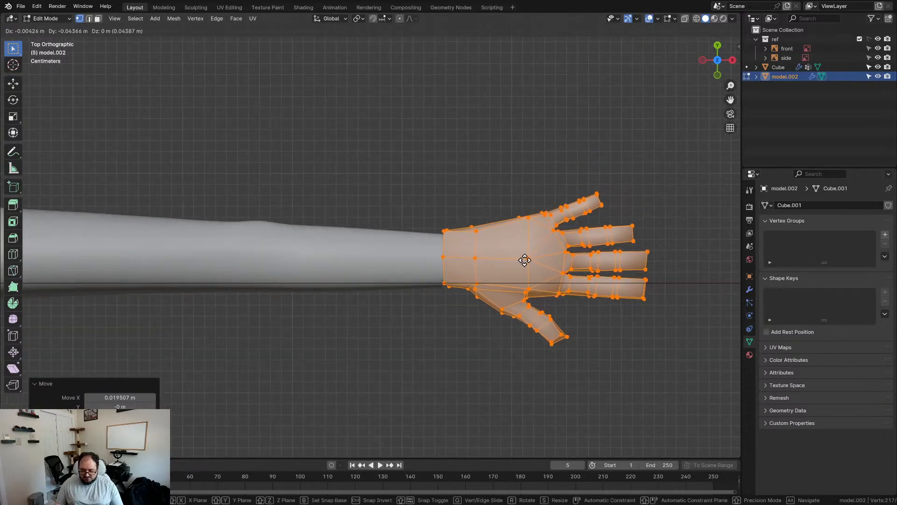
left_click(526, 261)
Enter Edit Mode on the body mesh and delete the ring of vertices at the end of the forearm
key("Tab")
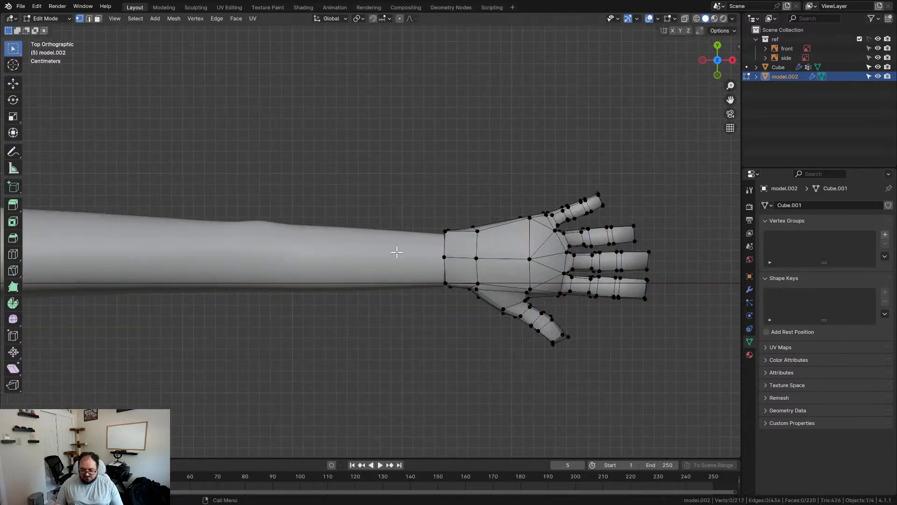
left_click(381, 256)
key("Tab")
left_click_drag(427, 211, 452, 337)
key("x")
left_click(442, 272)
middle_click_drag(441, 272, 440, 204)
Select all geometry of the hands object in Edit Mode and move it about 0.038 m inward, toward the shortened forearm
key("Tab")
left_click(508, 143)
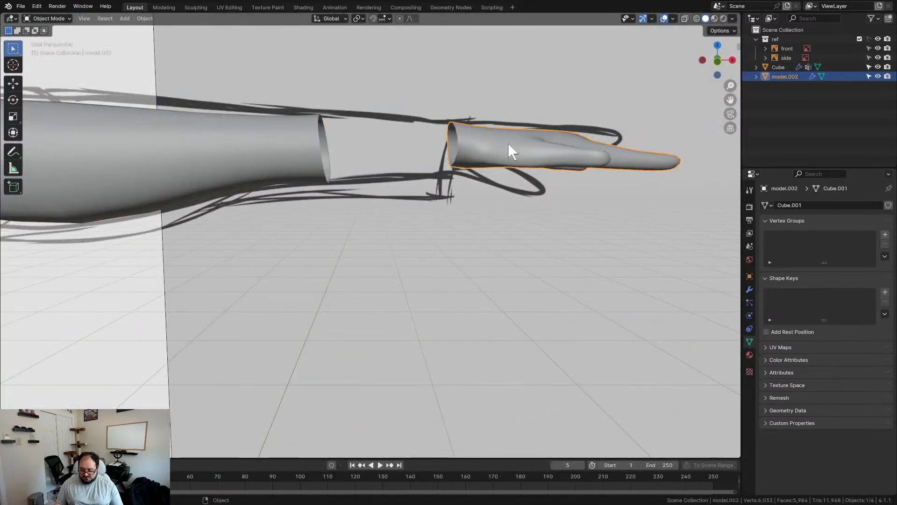
key("KP_1")
key("Tab")
key("a")
key("g")
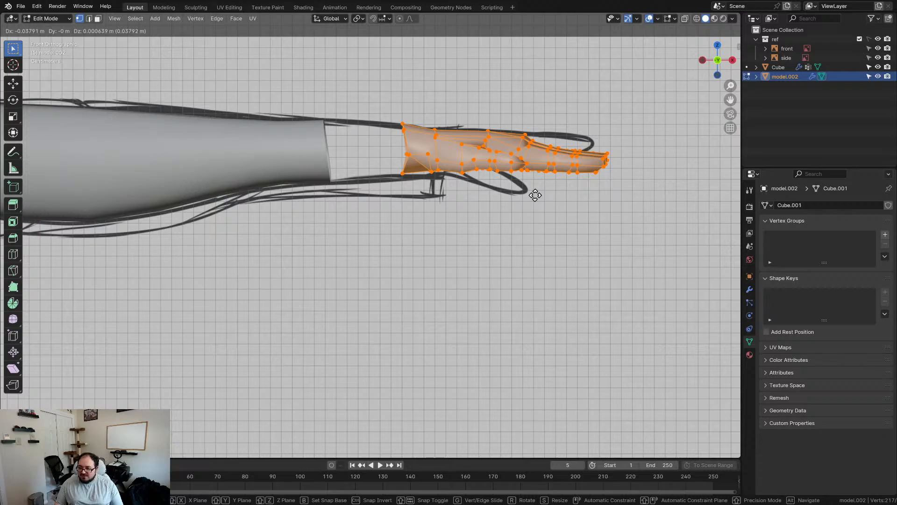
left_click(535, 195)
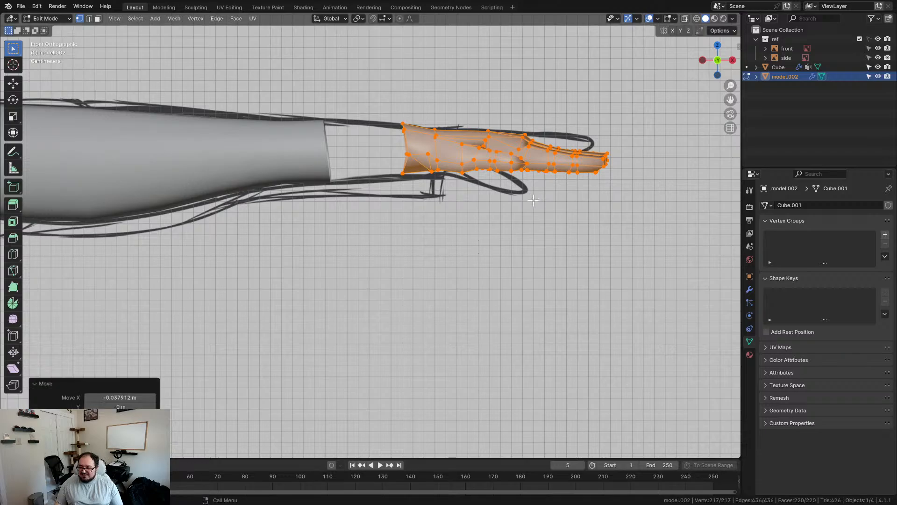
Examine the gap and alignment between the hand's wrist and the forearm opening from above and from the side
left_click(508, 295)
middle_click_drag(428, 262, 491, 352)
key("KP_7")
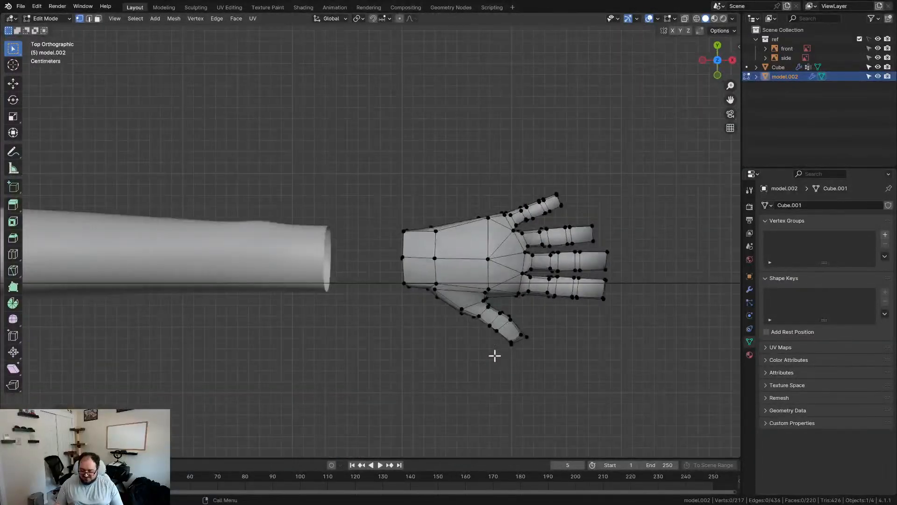
scroll(421, 267, "up", 2)
scroll(420, 266, "down", 1)
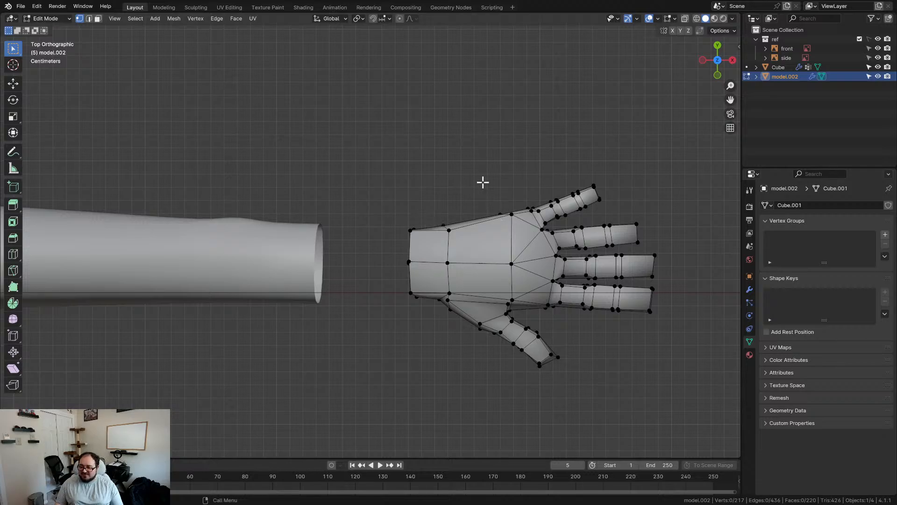
middle_click_drag(441, 192, 495, 116)
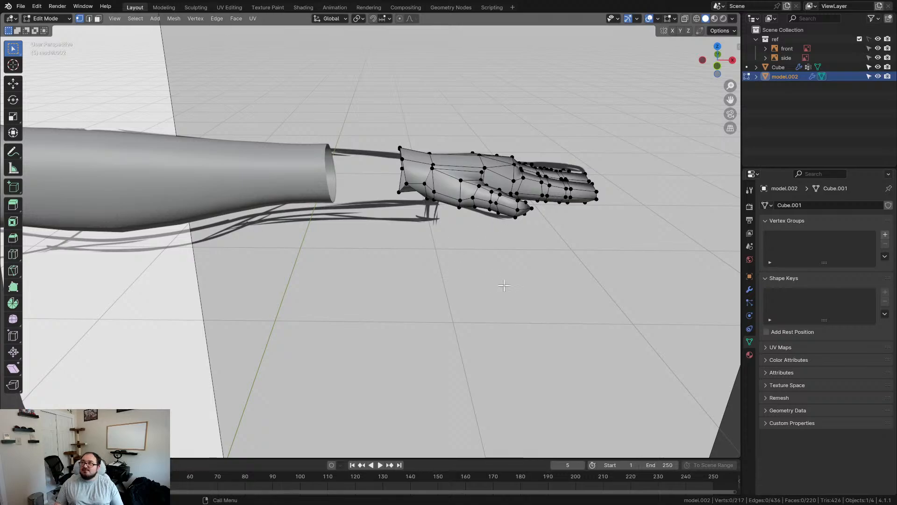
middle_click_drag(369, 284, 457, 257)
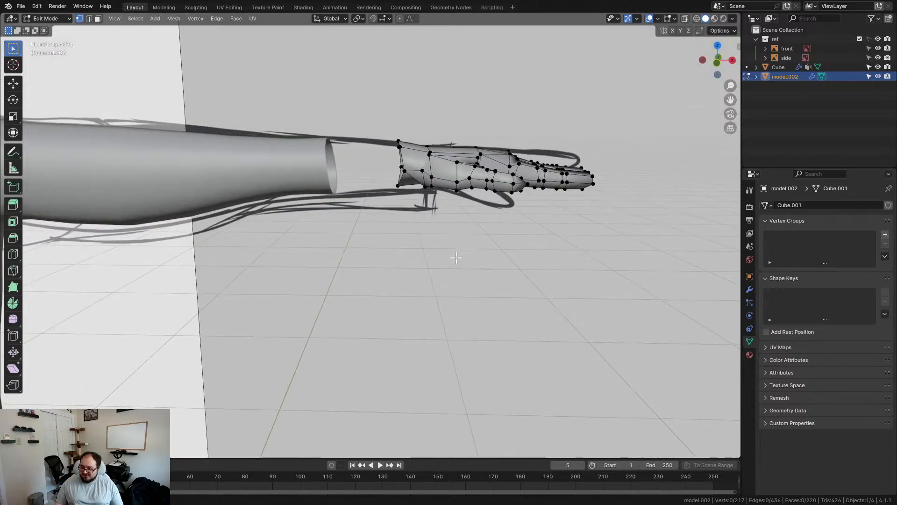
Return to Object Mode and join the hands object into the body mesh, with the body as the active object
key("Tab")
mouse_move(424, 233)
middle_mouse_down()
mouse_move(424, 215)
mouse_move(336, 220)
mouse_move(329, 236)
mouse_move(417, 232)
middle_mouse_up()
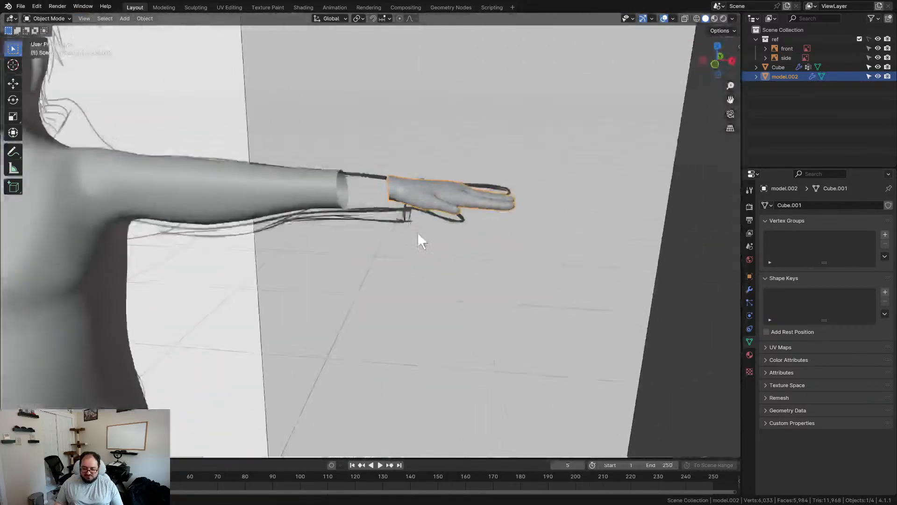
left_click(308, 174)
left_click(426, 196)
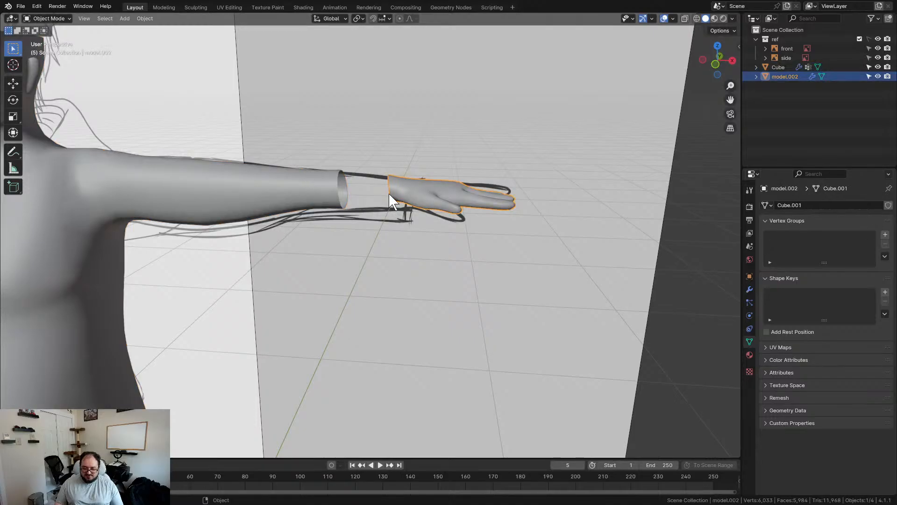
scroll(344, 200, "down", 3)
scroll(304, 206, "down", 2)
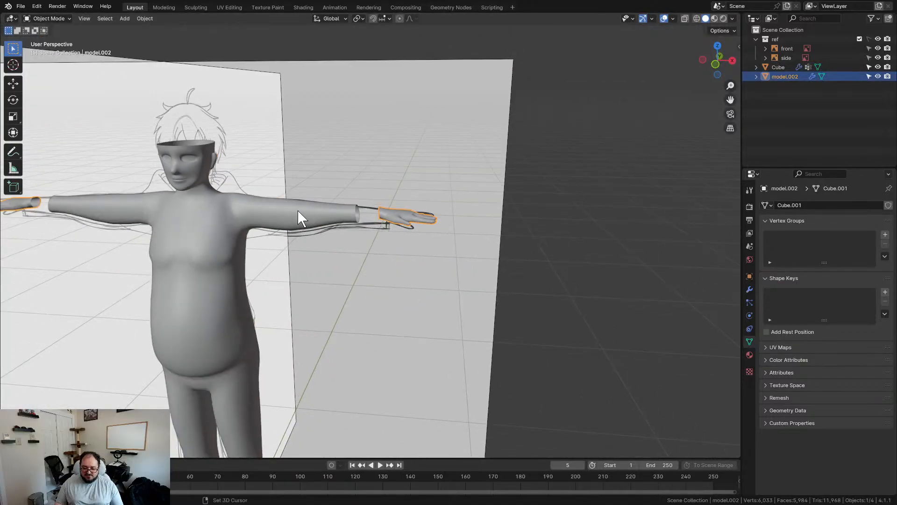
left_click(298, 210, "shift")
key("ctrl+j")
key("alt+a")
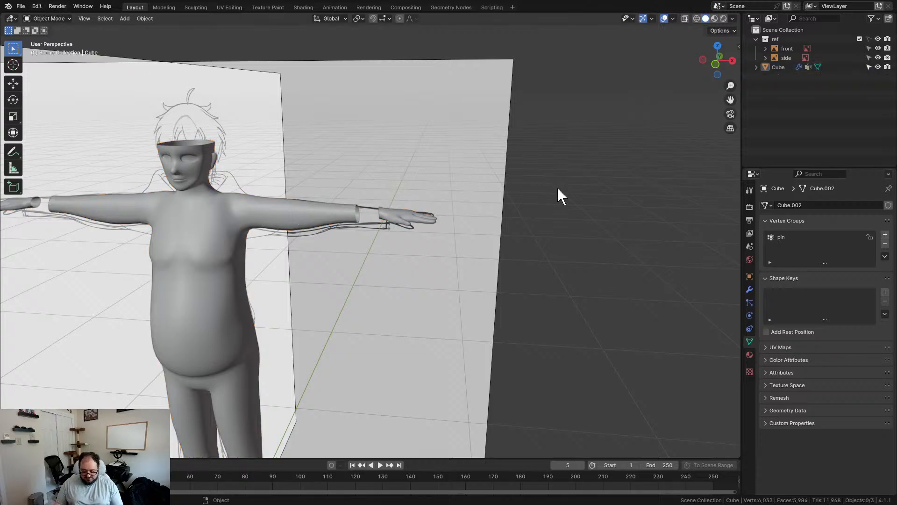
Enable the Screencast Keys display in the viewport and demonstrate the Join shortcut
key("n")
left_click(736, 130)
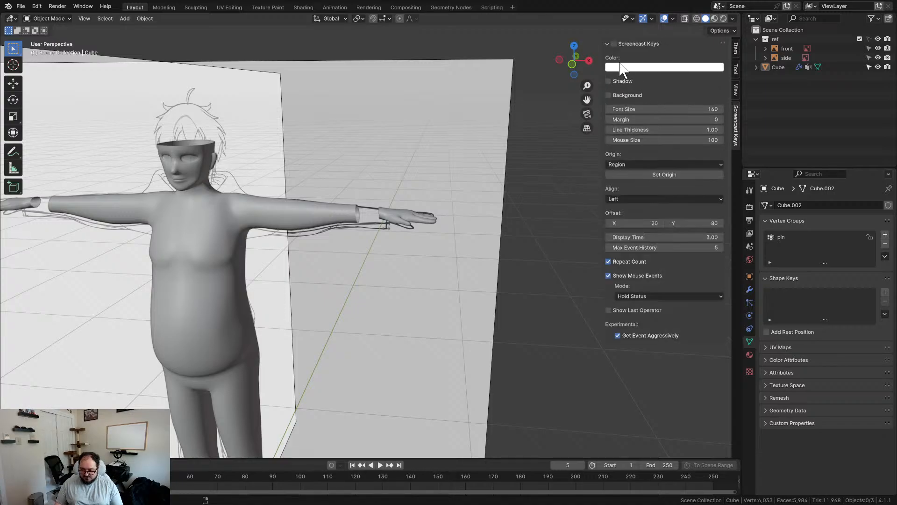
key("n")
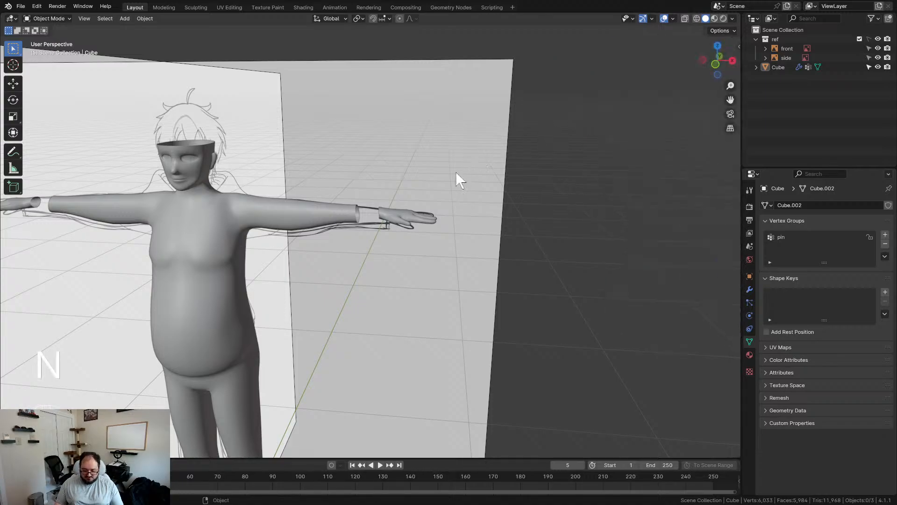
key("ctrl+j")
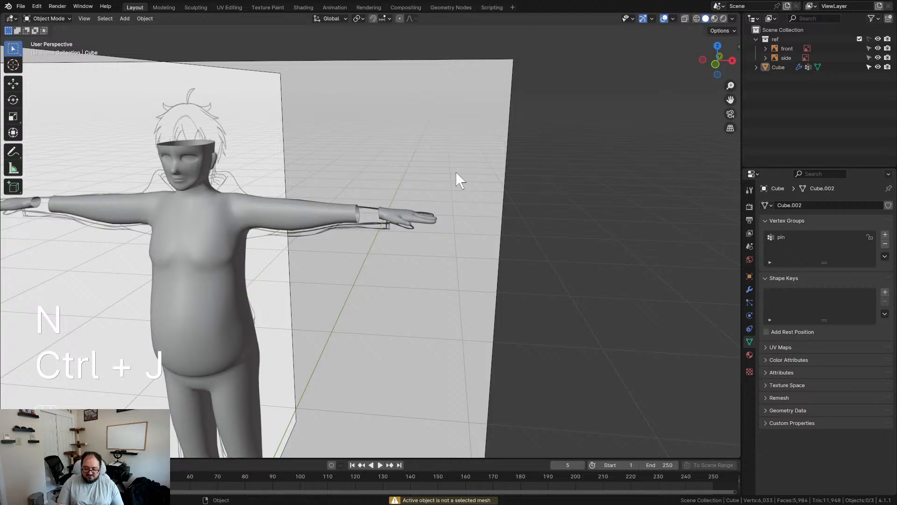
Enter Edit Mode on the joined body and try selecting the open edge loops of the forearm and the hand's wrist
left_click(405, 210)
middle_click_drag(324, 240, 385, 236)
key("Tab")
scroll(377, 238, "up", 3)
scroll(353, 290, "up", 2)
left_click(323, 235, "alt")
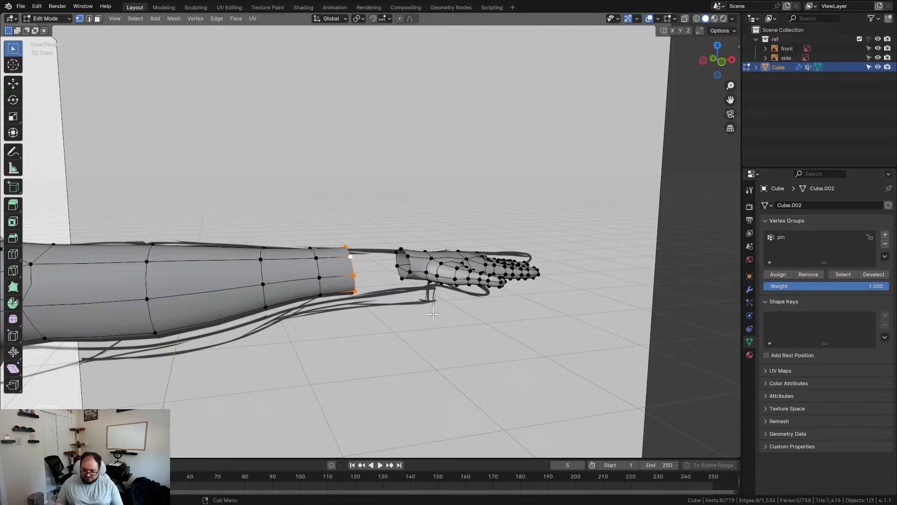
left_click(409, 256, "alt")
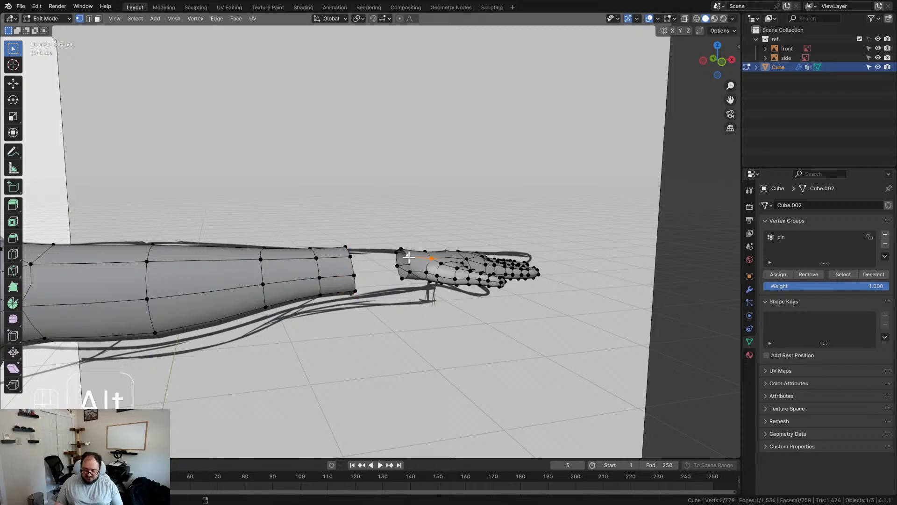
left_click(410, 263, "alt")
Switch to edge selection and fill faces between matching edges of the forearm and wrist openings
middle_click_drag(397, 274, 440, 159)
middle_click_drag(321, 346, 369, 332)
left_click(374, 330)
key("2")
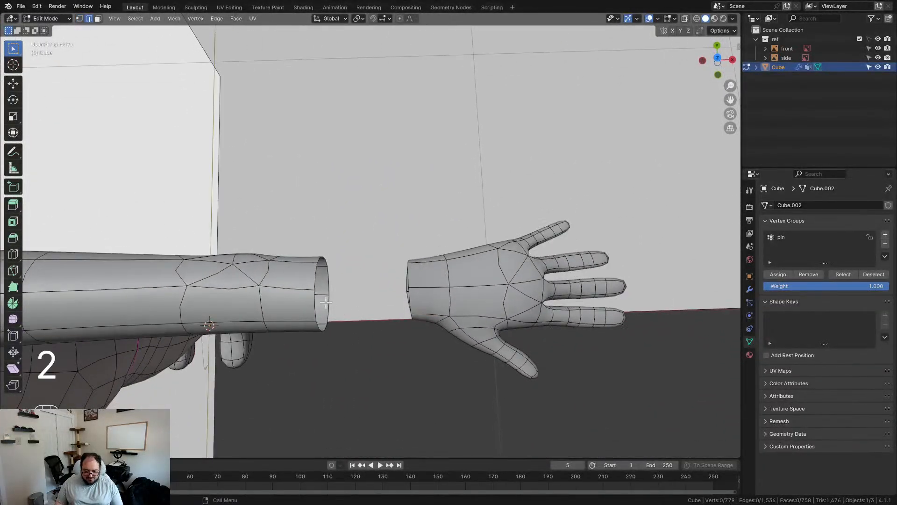
middle_click_drag(419, 306, 307, 182)
key("f")
key("f")
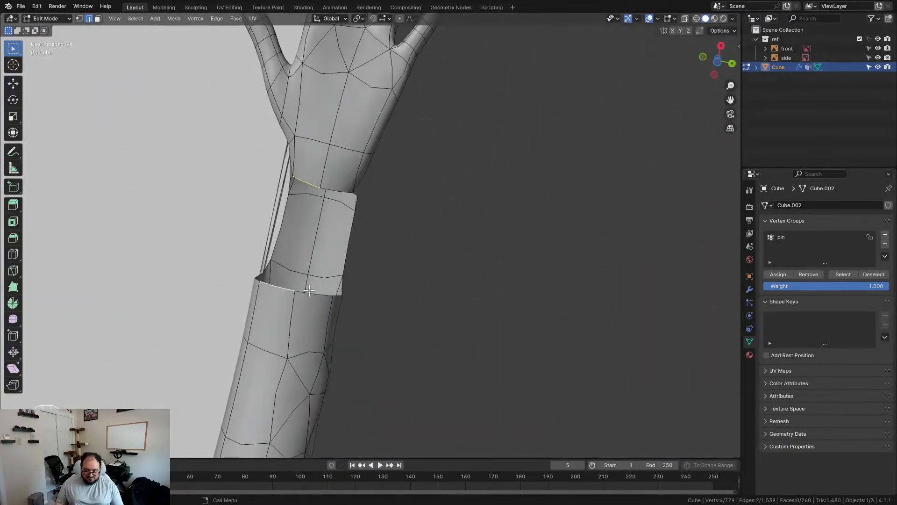
key("f")
key("f")
Fill the remaining faces around the wrist gap from edge to edge, undoing one of the fills along the way
middle_click_drag(315, 245, 348, 276)
key("f")
key("ctrl+z")
key("f")
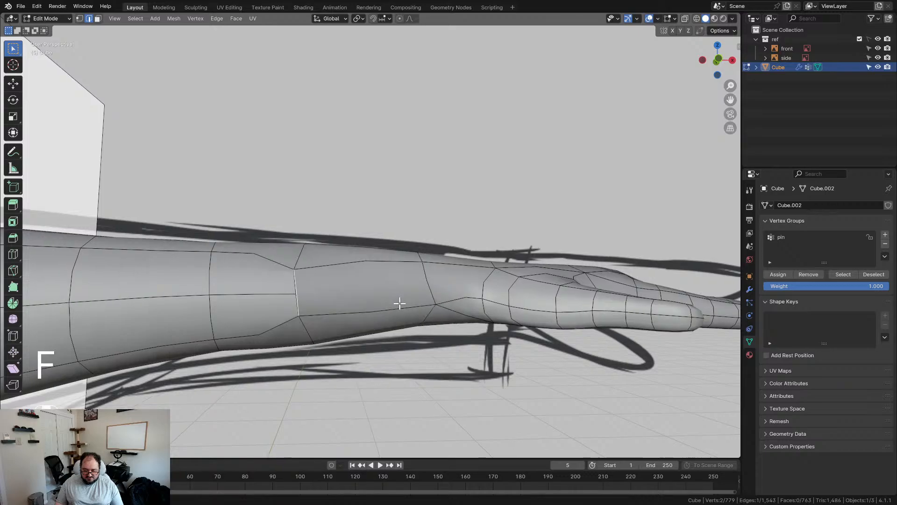
middle_click_drag(399, 303, 487, 297)
key("f")
middle_click_drag(435, 285, 393, 281)
Check the unconnected forearm vertex in vertex selection and add one centred loop cut running from that area along the wrist and fingers
scroll(429, 295, "up", 1)
scroll(392, 270, "up", 2)
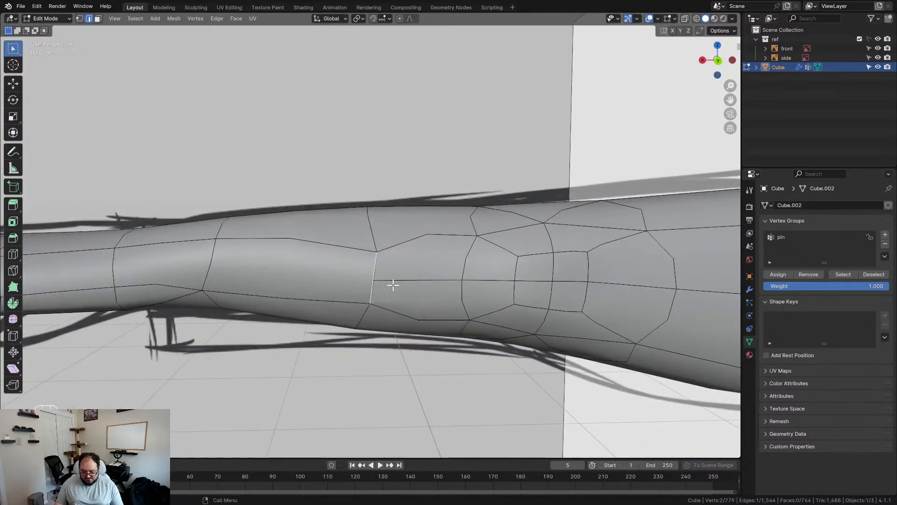
key("1")
scroll(391, 293, "up", 2)
left_click(378, 265)
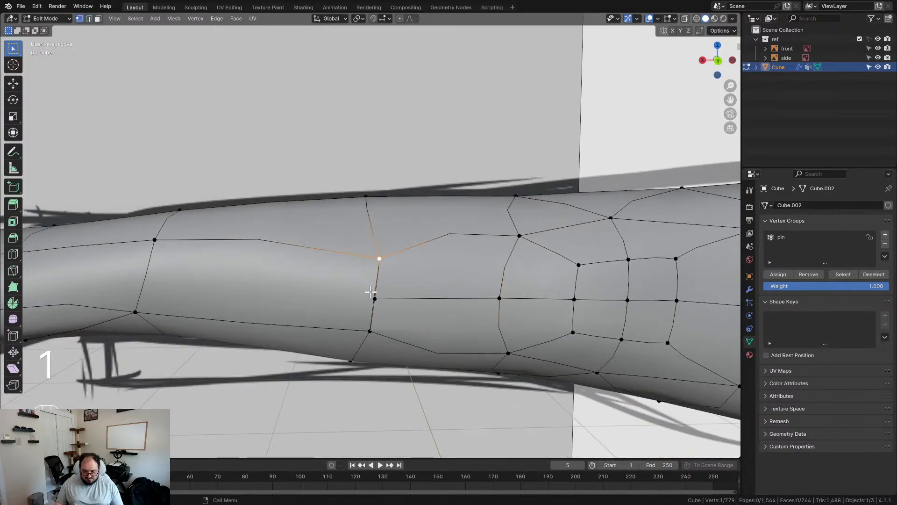
scroll(271, 297, "down", 5)
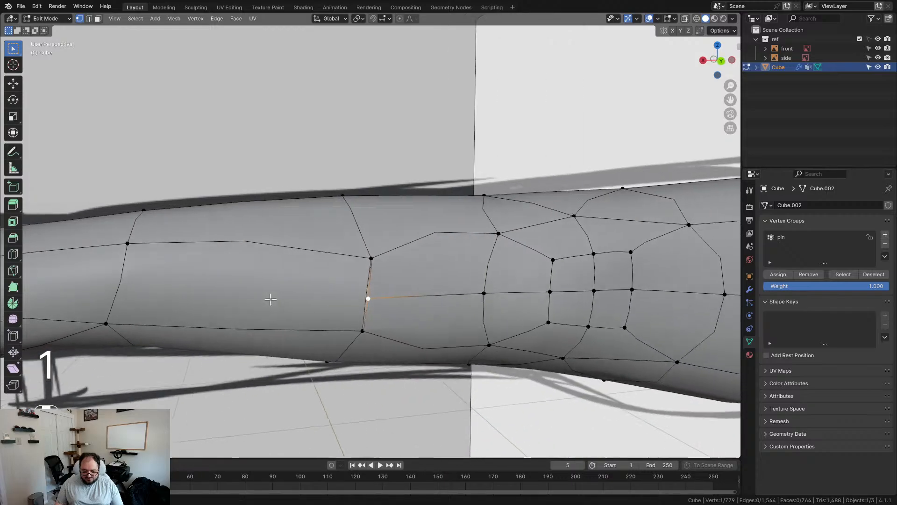
middle_click_drag(310, 292, 420, 256)
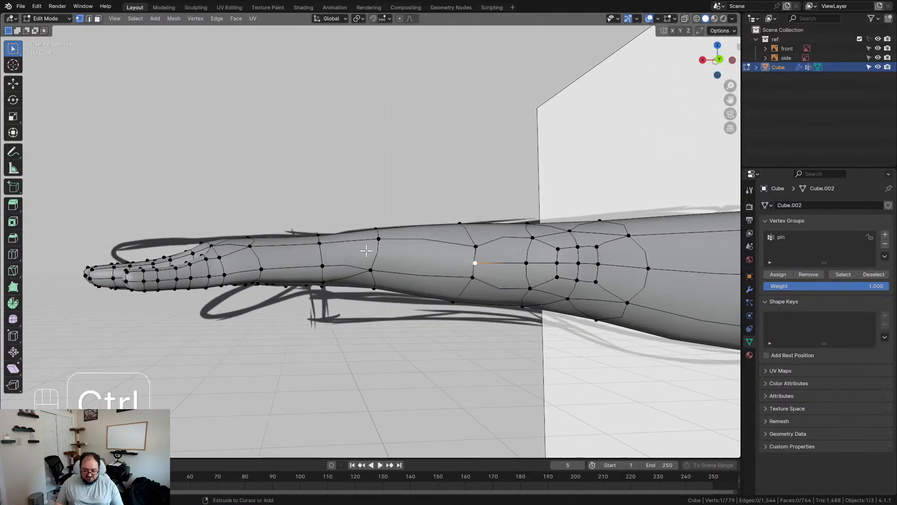
key("ctrl+r")
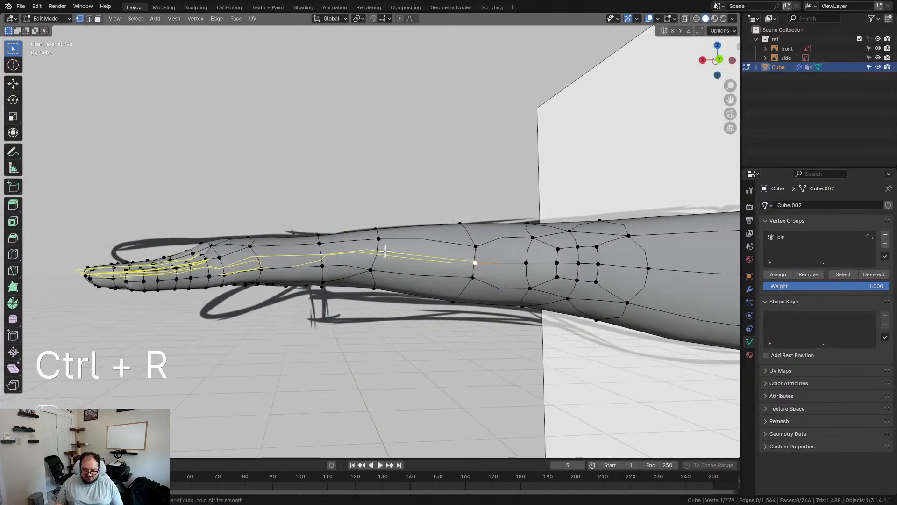
left_click(386, 251)
right_click(385, 252)
middle_click_drag(385, 251, 239, 269)
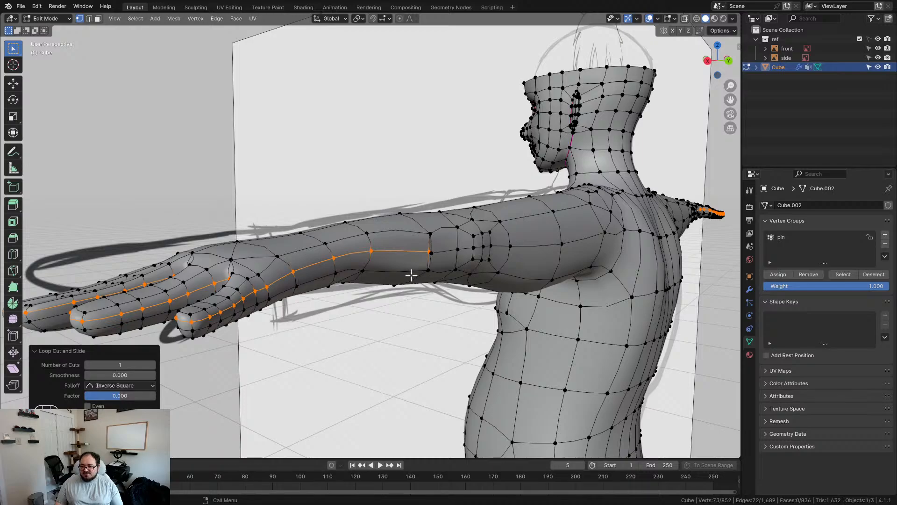
Undo the loop cut along the wrist and fingers and turn off the on-cage display of the body's Subdivision modifier
key("ctrl+z")
middle_click_drag(380, 274, 340, 265)
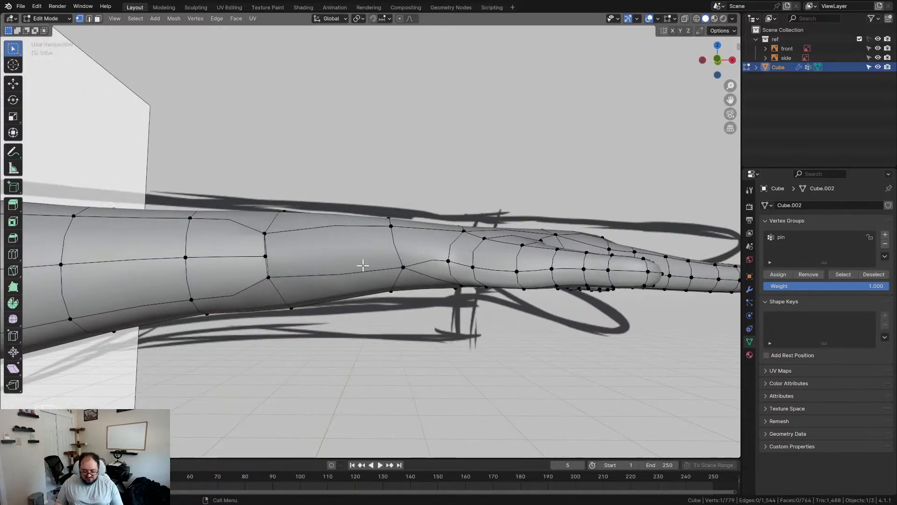
key("k")
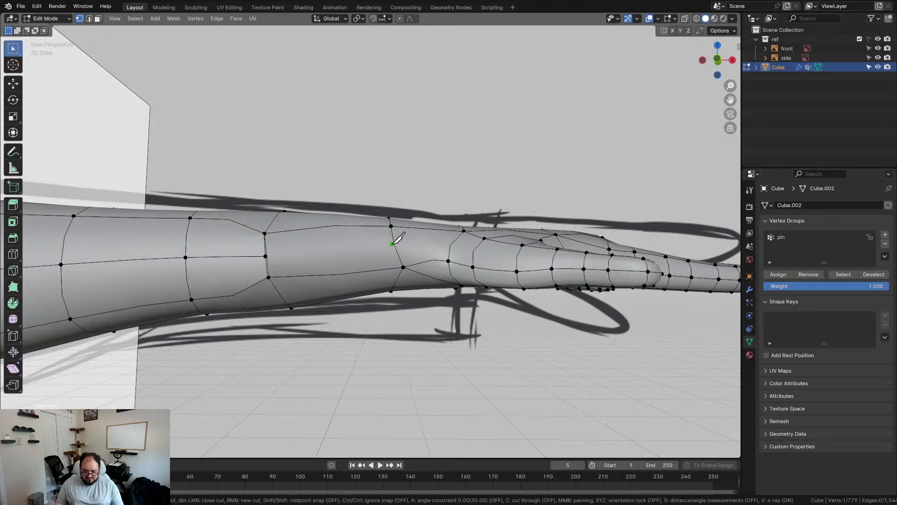
key("Return")
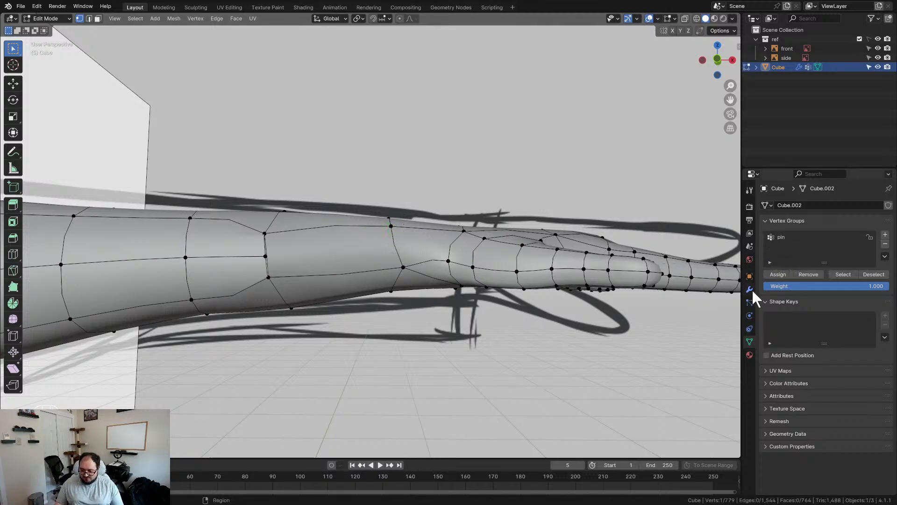
left_click(750, 290)
left_click(828, 326)
scroll(374, 224, "up", 2)
middle_click_drag(374, 224, 376, 250)
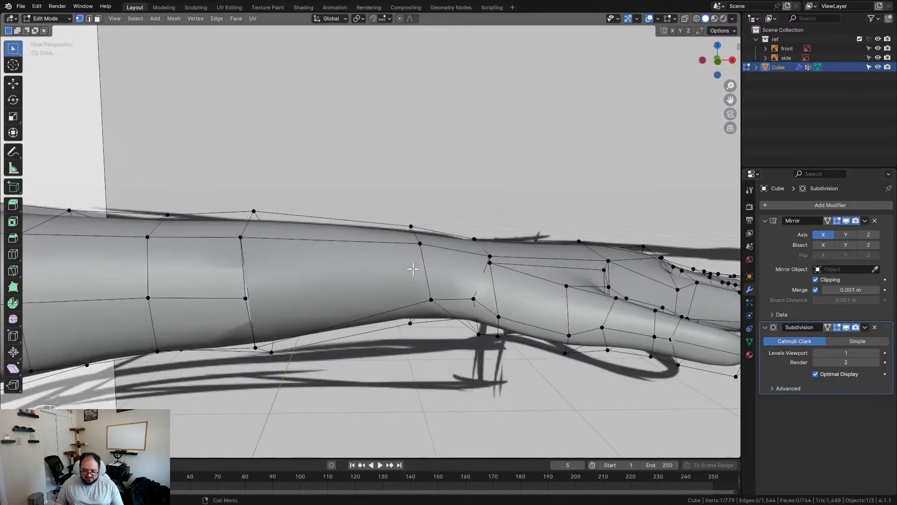
Knife-cut from the upper wrist vertex to the unconnected forearm vertex and on to the lower wrist vertex
key("k")
left_click(419, 243)
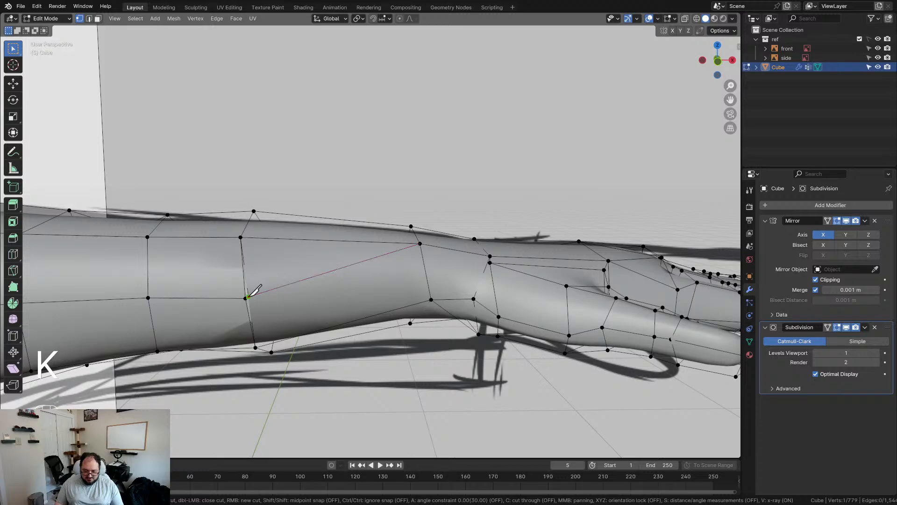
left_click(247, 298)
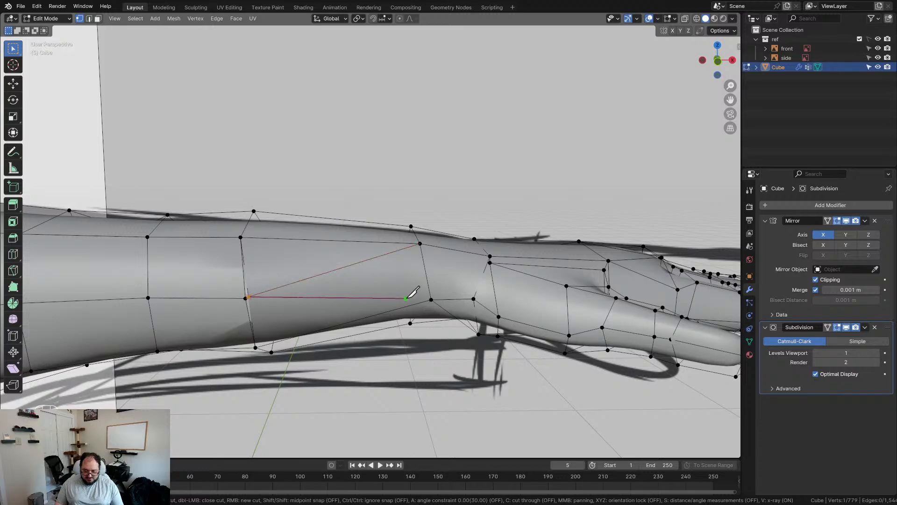
left_click(430, 299)
key("space")
Select the two nearly overlapping vertices where the knife cuts meet on the forearm and merge them at center
left_click(252, 296)
left_click(241, 297, "shift")
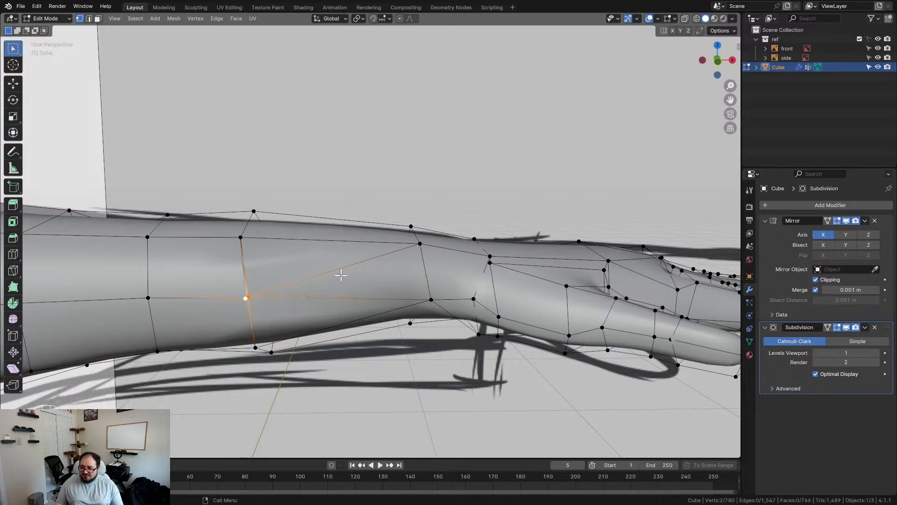
mouse_move(359, 275)
middle_mouse_down()
mouse_move(345, 291)
mouse_move(364, 266)
mouse_move(356, 280)
mouse_move(372, 284)
middle_mouse_up()
middle_click_drag(359, 187, 388, 210)
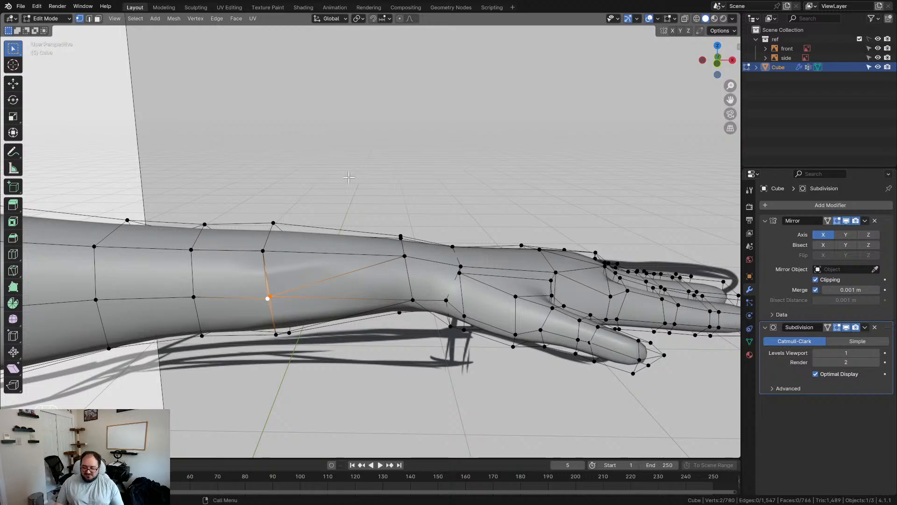
scroll(338, 237, "up", 3)
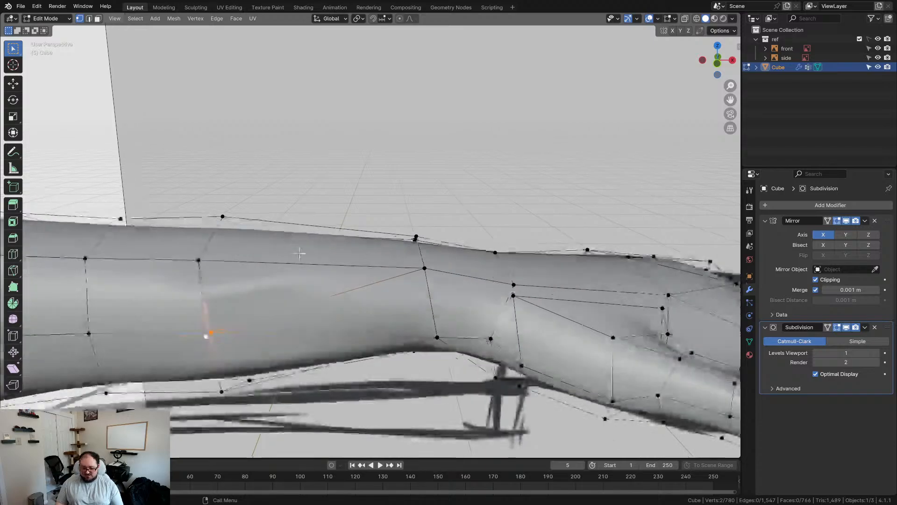
middle_click_drag(299, 253, 360, 138, "shift")
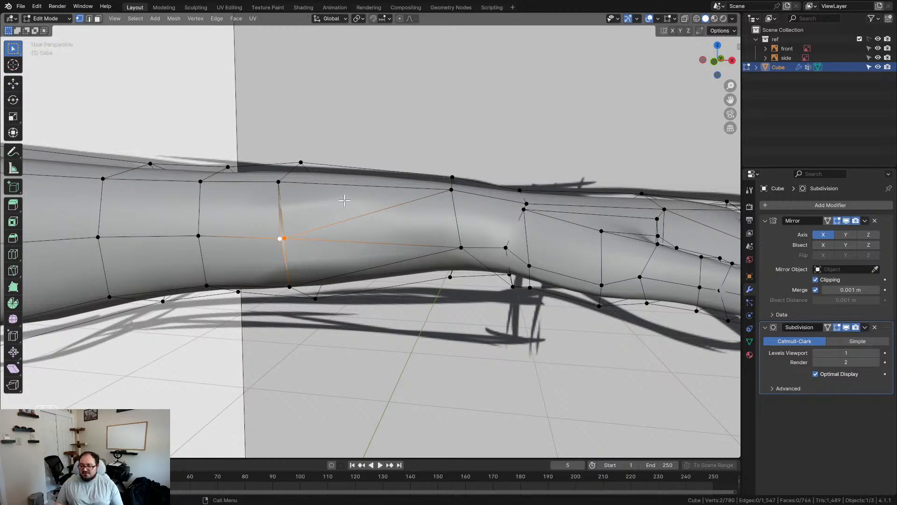
middle_click_drag(344, 198, 402, 178, "shift")
left_click(356, 216)
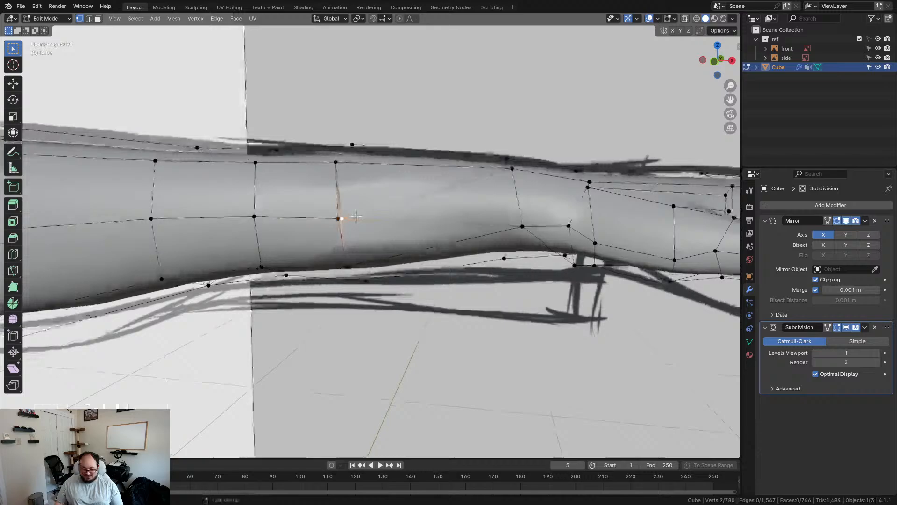
left_click(325, 226)
scroll(346, 235, "up", 1)
left_click(346, 219, "shift")
key("m")
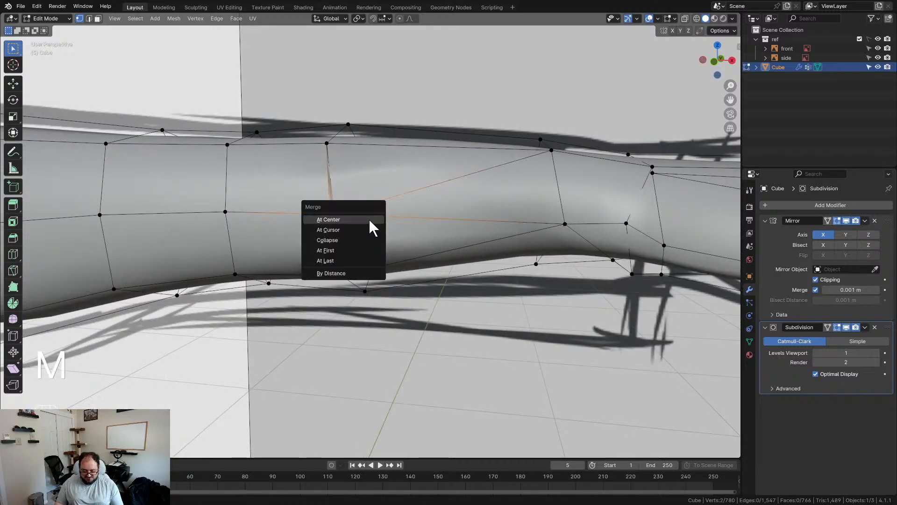
left_click(356, 219)
Dissolve the diagonal edge between the forearm and the upper wrist vertex
middle_click_drag(356, 219, 393, 256)
scroll(391, 260, "down", 4)
left_click(425, 202)
middle_click_drag(425, 202, 427, 265)
scroll(423, 280, "down", 3)
scroll(408, 255, "up", 3)
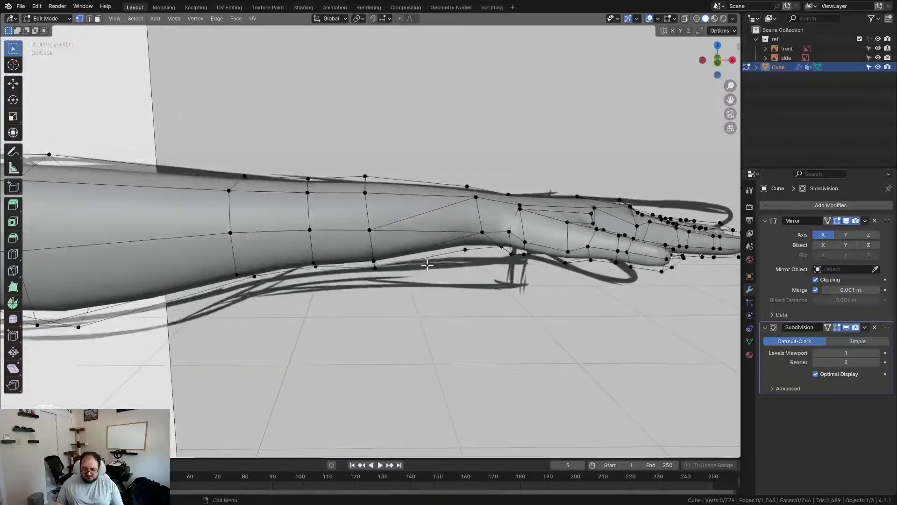
key("2")
left_click(427, 217)
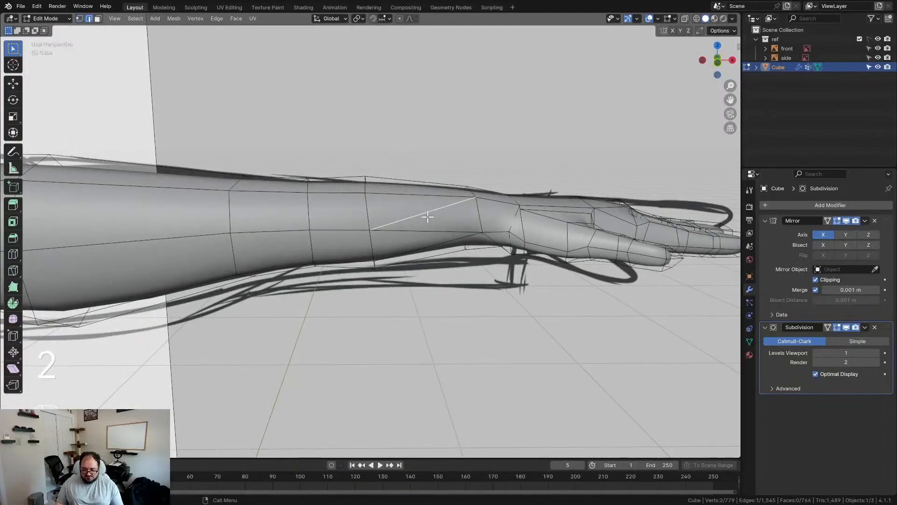
right_click(427, 216)
key("x")
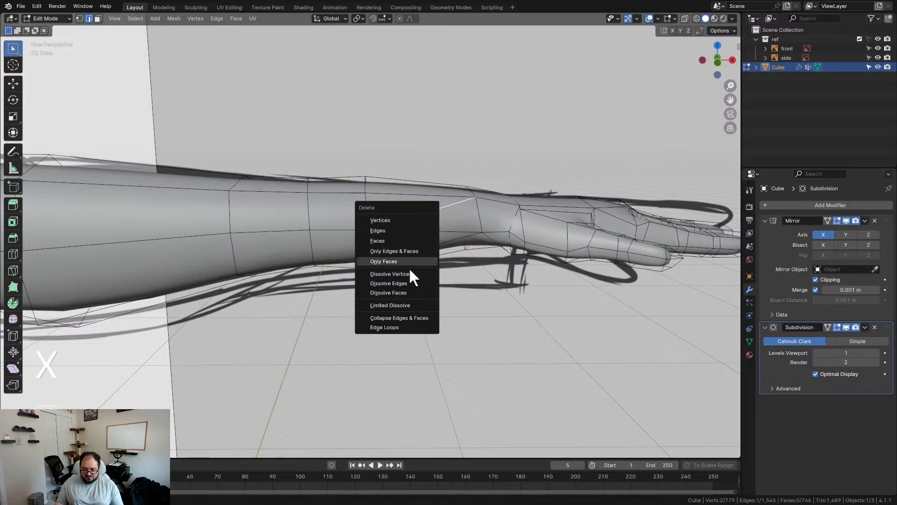
left_click(405, 284)
Examine the edges between the wrist and the forearm on the opposite side of the arm
middle_click_drag(405, 284, 362, 187)
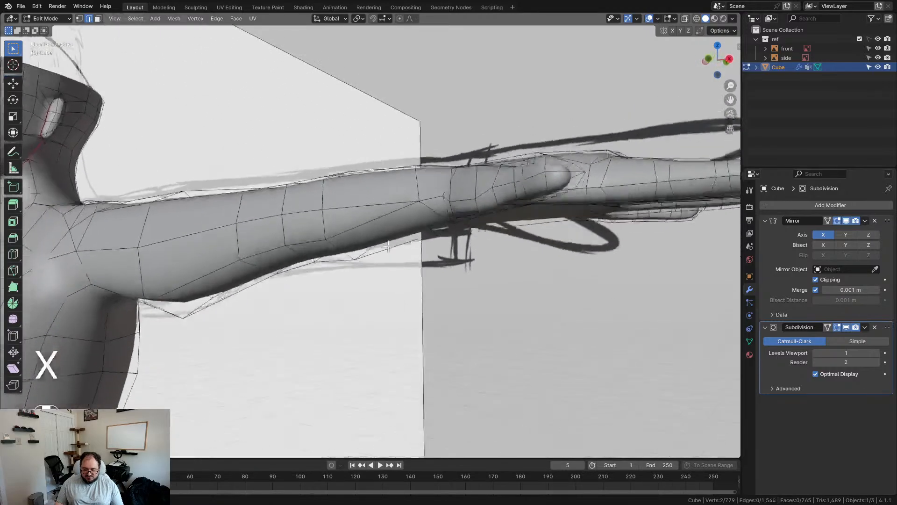
middle_click_drag(399, 209, 375, 214)
left_click(390, 220)
middle_click_drag(427, 243, 274, 230)
left_click(376, 183)
key("ctrl+r")
key("Escape")
left_click(408, 203, "shift")
scroll(275, 230, "up", 3)
left_click(261, 219)
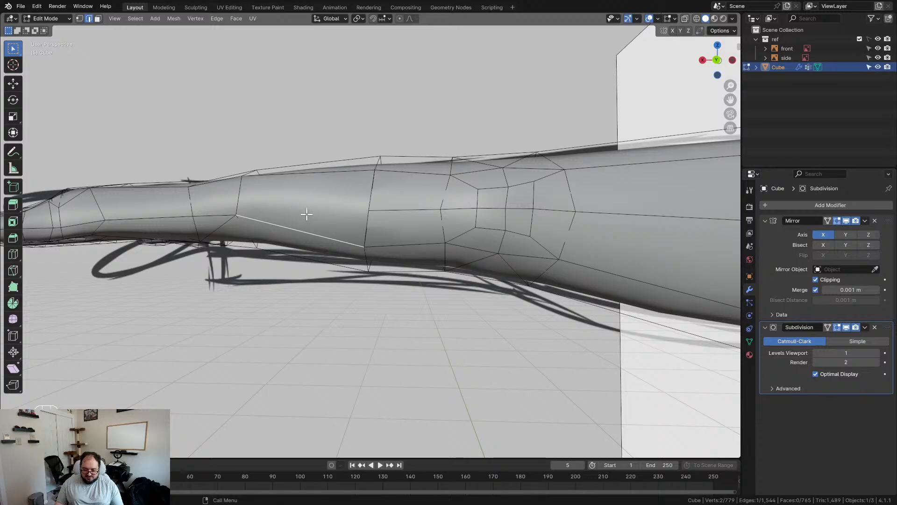
Knife-cut from the wrist vertex to the unconnected forearm vertex on the arm's opposite side and merge the doubled vertices there
key("1")
middle_click_drag(305, 234, 283, 216)
left_click(284, 216)
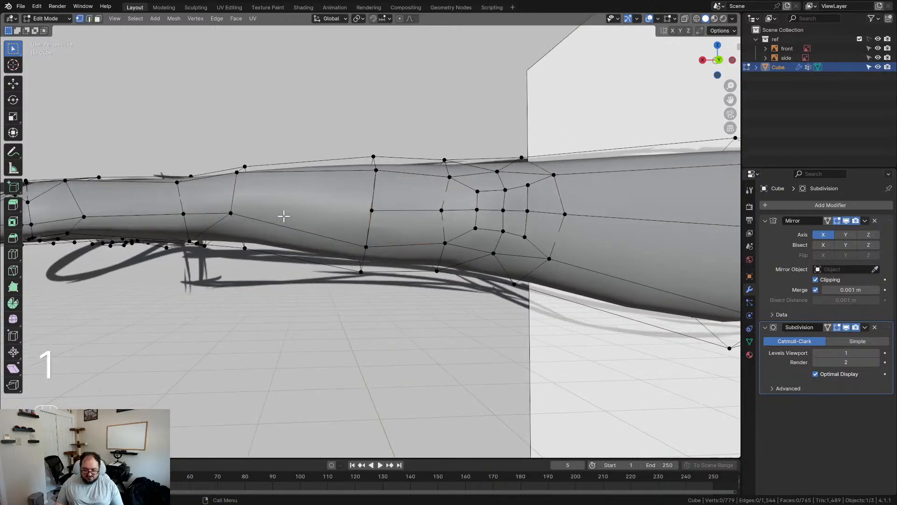
key("k")
left_click(231, 213)
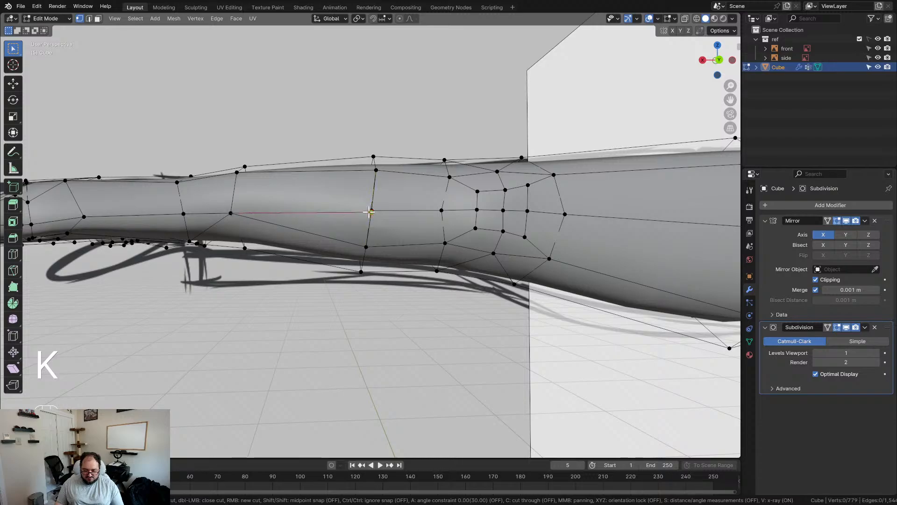
left_click(369, 211)
key("Return")
key("m")
left_click(398, 230)
Examine the edge flow of the forearm, wrist and hand from several angles
middle_click_drag(366, 232, 444, 268)
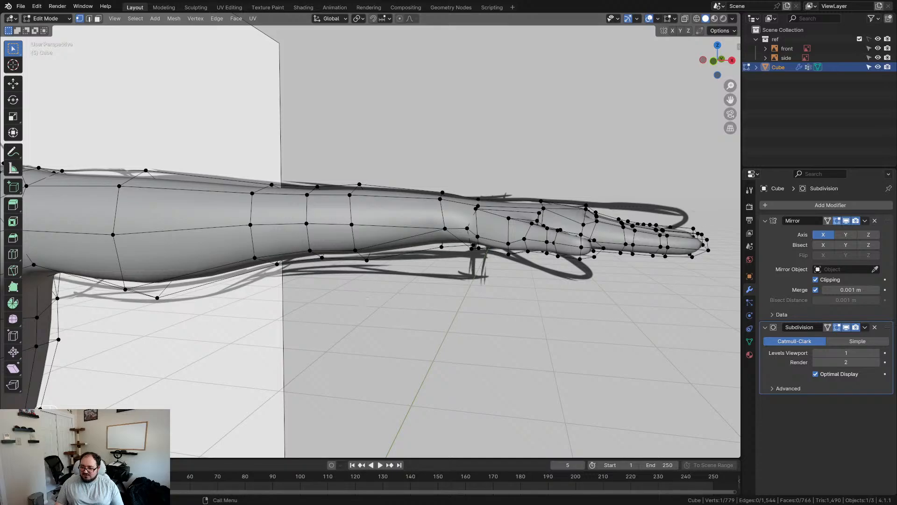
left_click(323, 135)
middle_click_drag(339, 189, 407, 128)
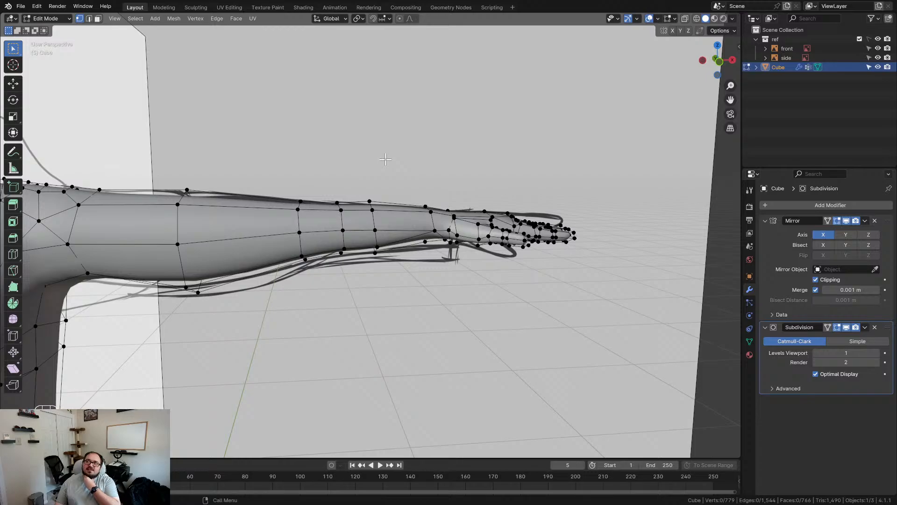
middle_click_drag(385, 159, 357, 173)
middle_click_drag(415, 165, 480, 191)
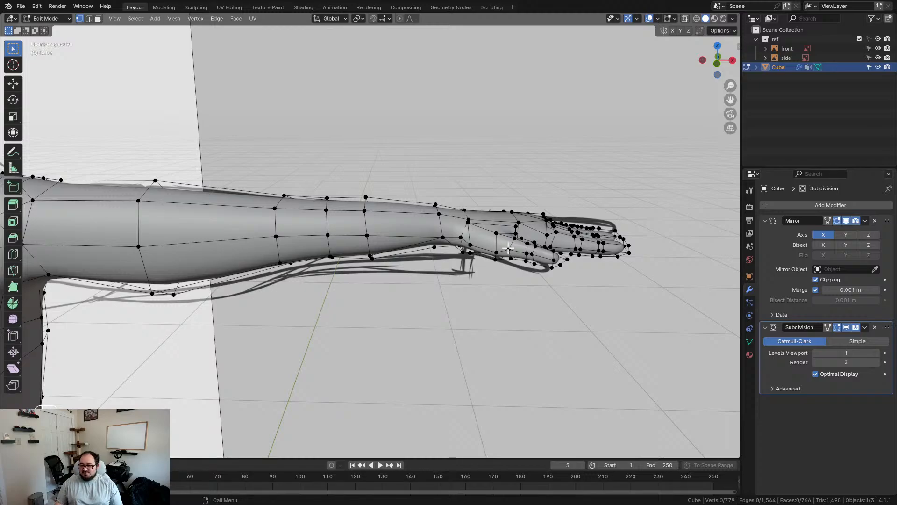
scroll(405, 141, "down", 5)
middle_click_drag(405, 141, 418, 184)
scroll(368, 172, "up", 3)
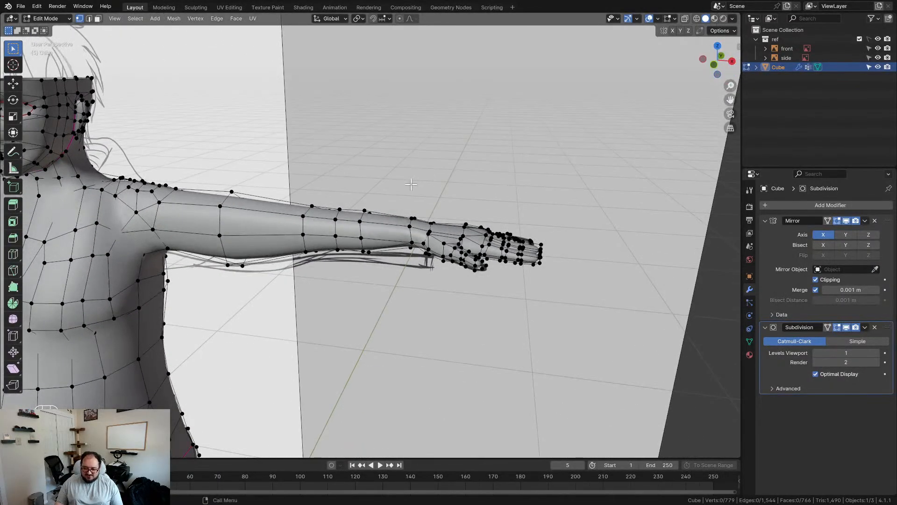
scroll(341, 168, "down", 5)
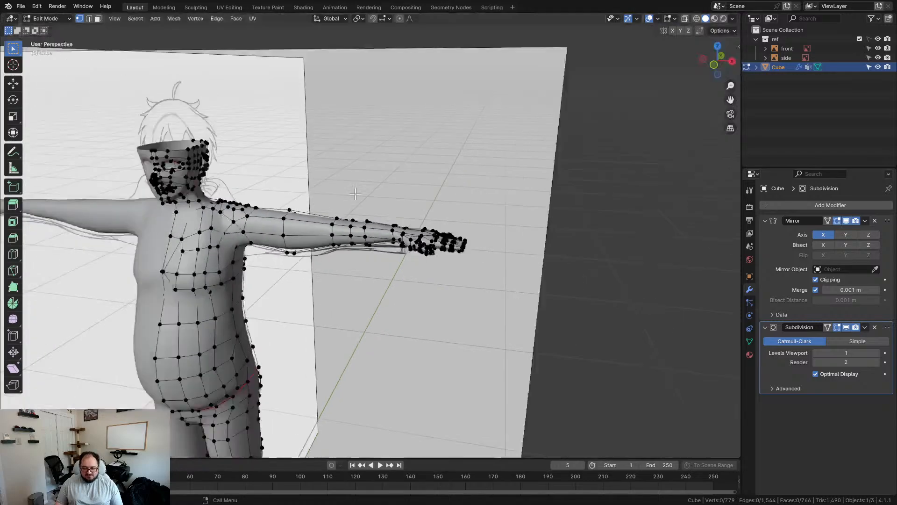
Return to Object Mode and deselect the body to review the smoothed arms and hands
key("Tab")
middle_click_drag(358, 201, 377, 206)
middle_click_drag(325, 217, 435, 156, "shift")
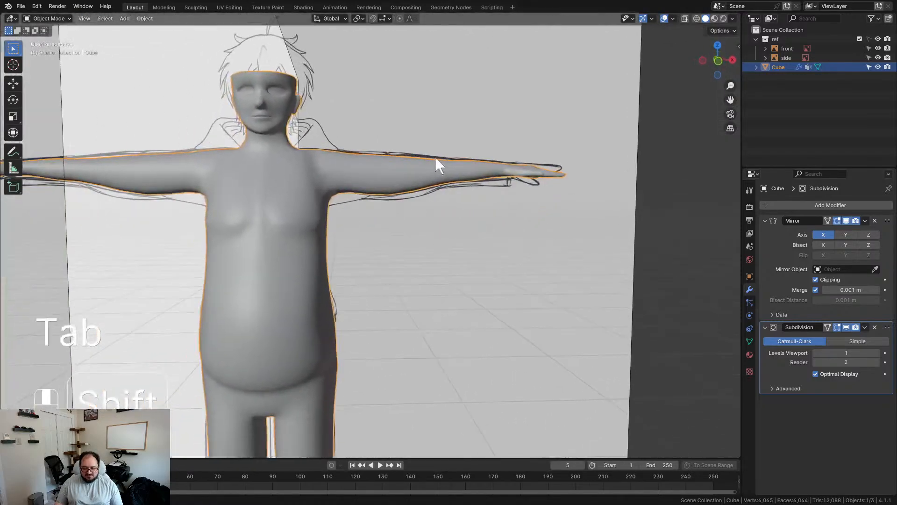
scroll(439, 187, "up", 2)
middle_click_drag(437, 197, 456, 233)
scroll(402, 215, "down", 1)
left_click(433, 244)
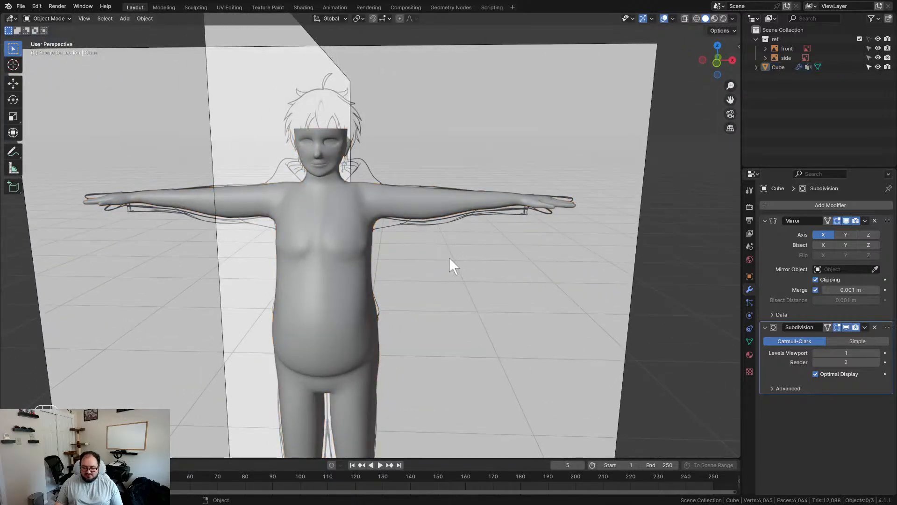
middle_click_drag(509, 265, 493, 265)
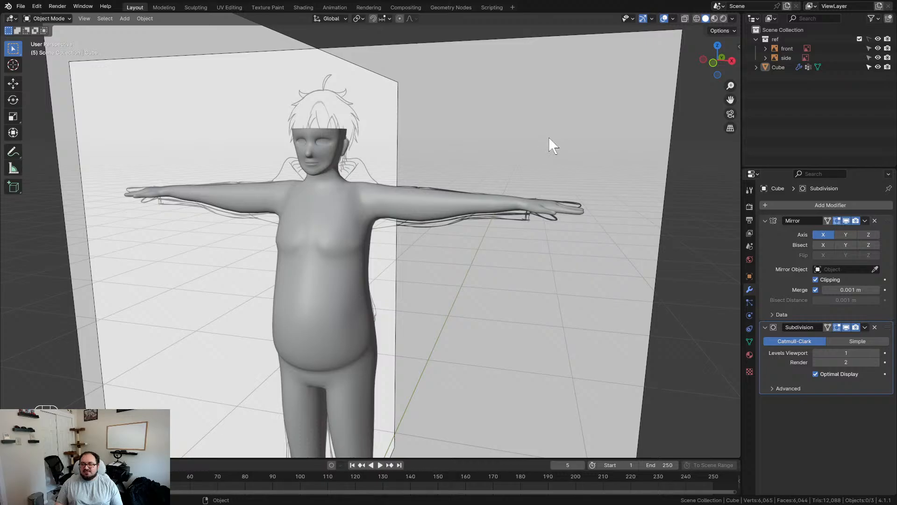
left_click_drag(198, 123, 474, 320)
left_click(474, 321)
left_click_drag(318, 235, 460, 287)
left_click(460, 287)
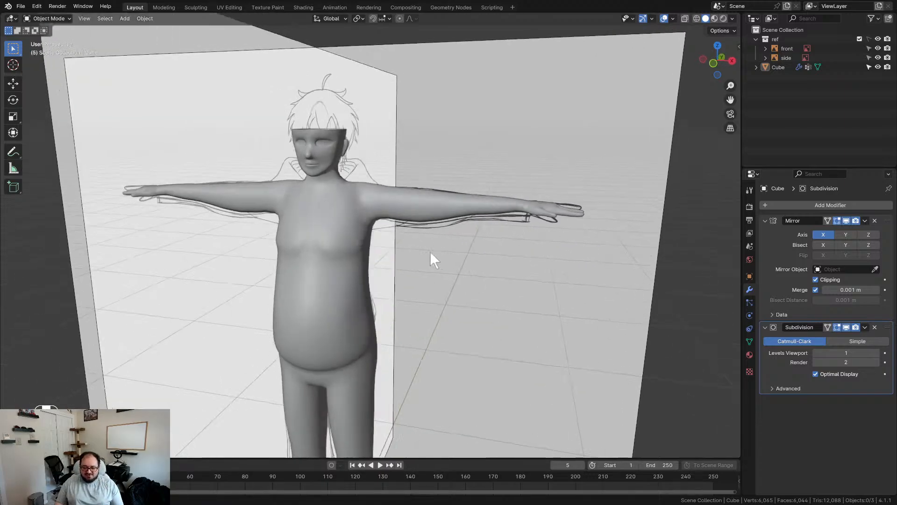
middle_click_drag(437, 289, 471, 274, "shift")
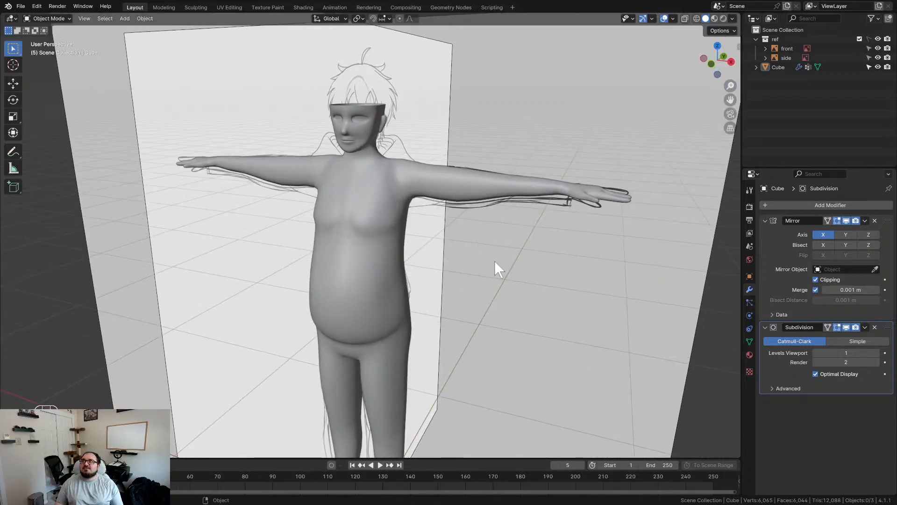
mouse_move(481, 285)
middle_mouse_down()
mouse_move(440, 262)
mouse_move(385, 274)
mouse_move(484, 283)
middle_mouse_up()
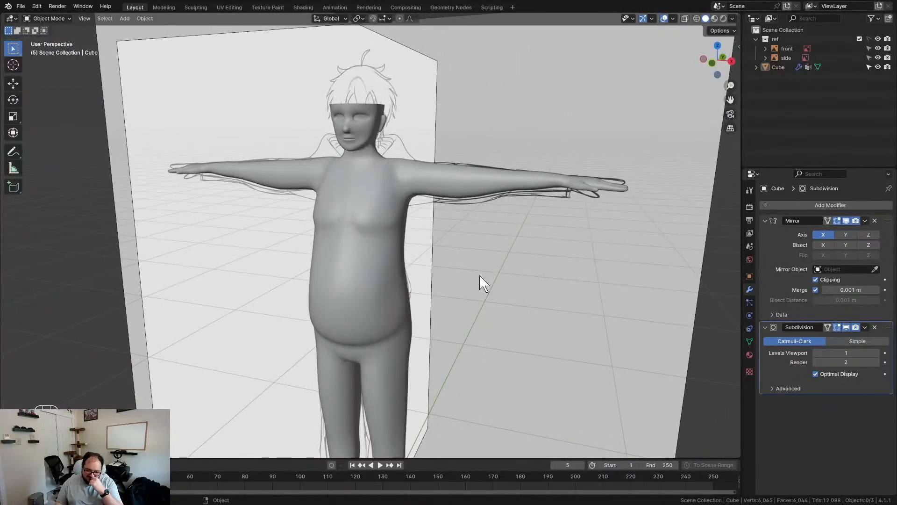
middle_click_drag(480, 276, 483, 274)
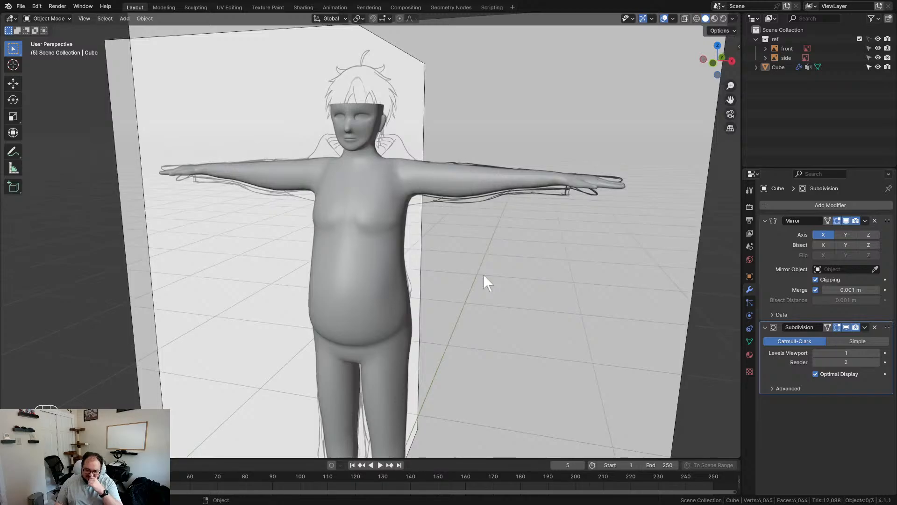
Check the full figure against the references with nothing selected and save the file
left_click(369, 119)
middle_click_drag(372, 122, 450, 213)
scroll(455, 211, "down", 3)
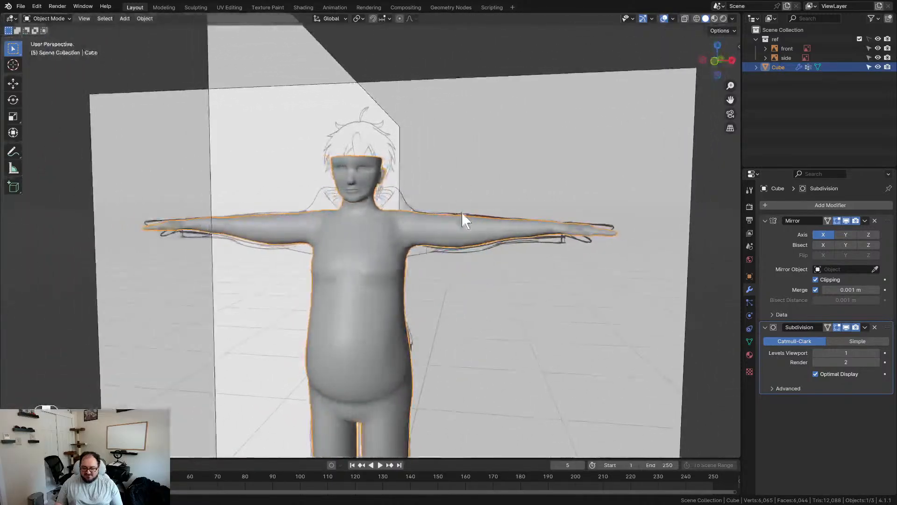
left_click(469, 156)
scroll(423, 212, "down", 2)
scroll(423, 212, "down", 1)
middle_click_drag(442, 256, 455, 144, "shift")
middle_click_drag(449, 186, 458, 204)
key("ctrl+s")
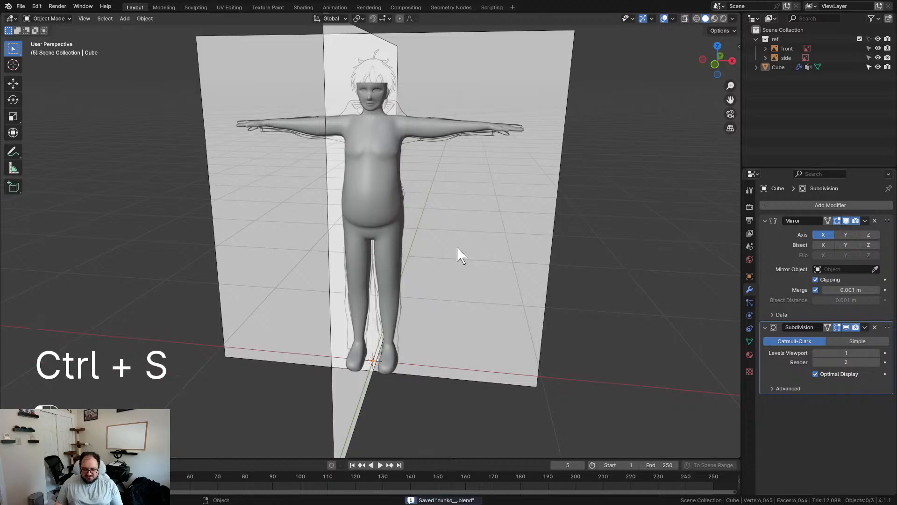
Add a 32-vertex mesh circle at the origin and scale its vertices to about 0.063 in Edit Mode
key("shift")
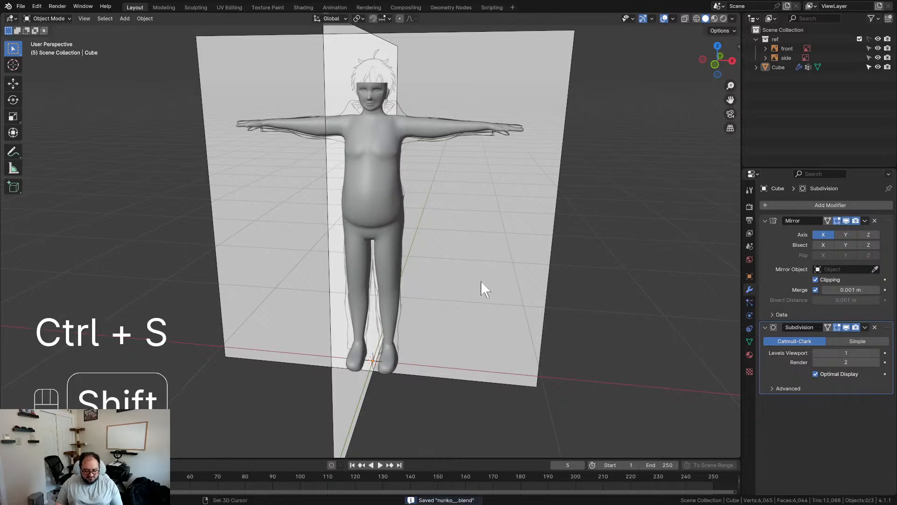
key("shift+a")
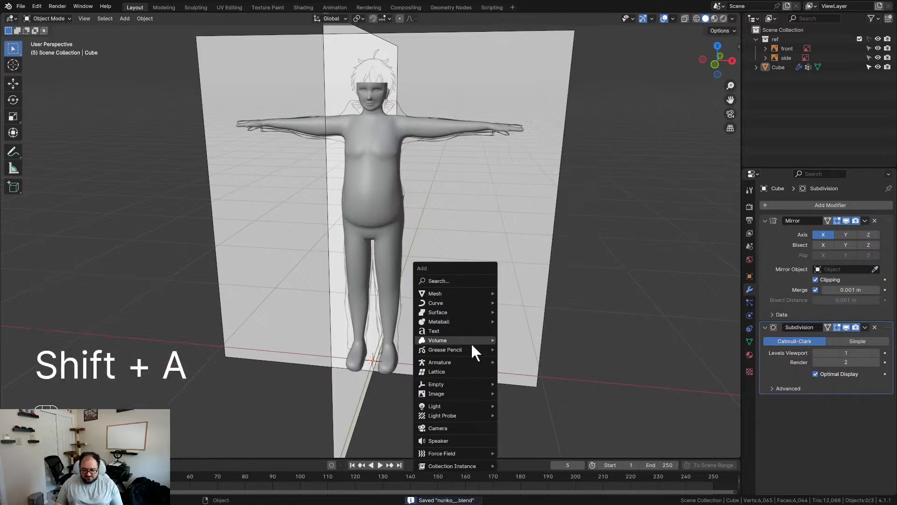
mouse_move(446, 293)
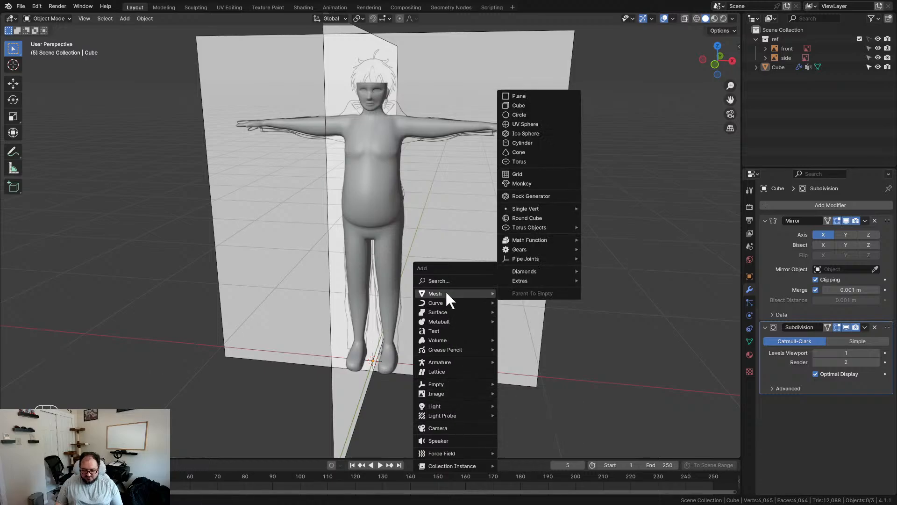
left_click(526, 114)
middle_click_drag(449, 304, 505, 335)
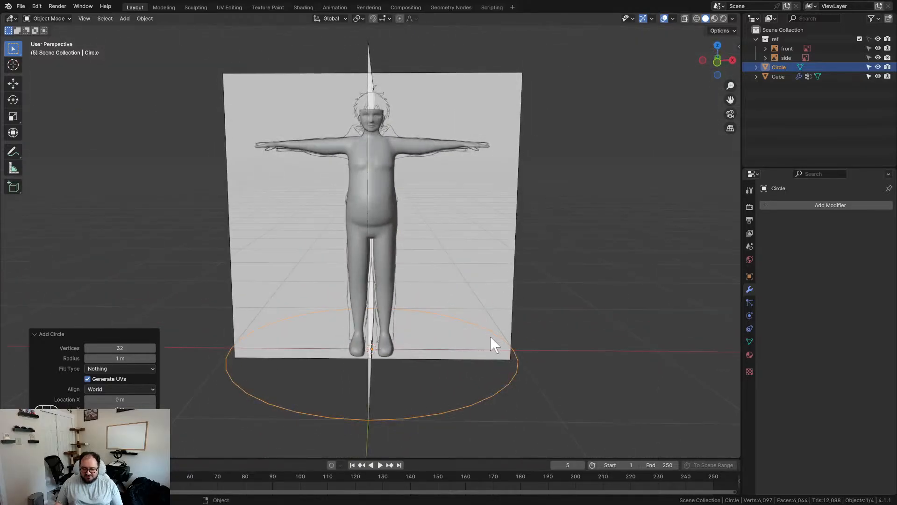
key("Tab")
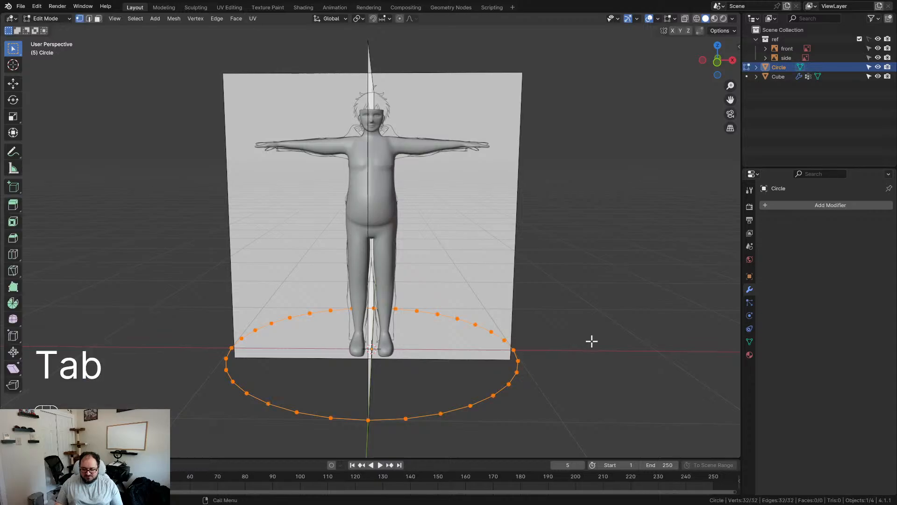
key("s")
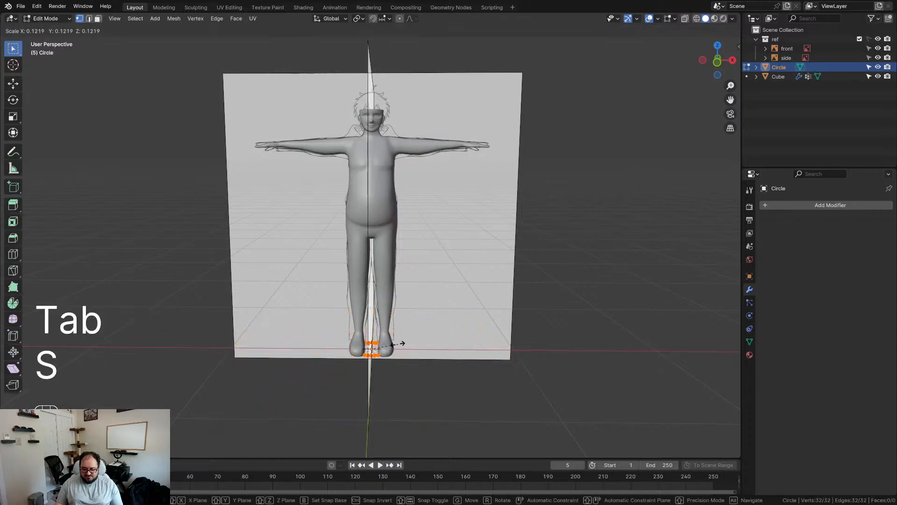
left_click(387, 345)
Rotate the circle's vertices 90° about the X axis so it stands upright
key("r")
scroll(477, 339, "up", 2, "alt")
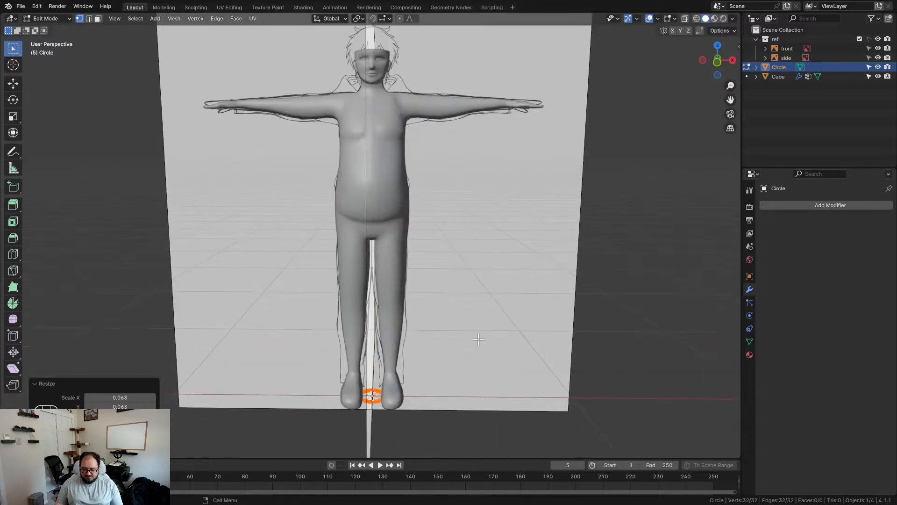
key("x")
key("KP_9")
key("KP_0")
key("KP_Enter")
middle_click_drag(477, 340, 498, 347)
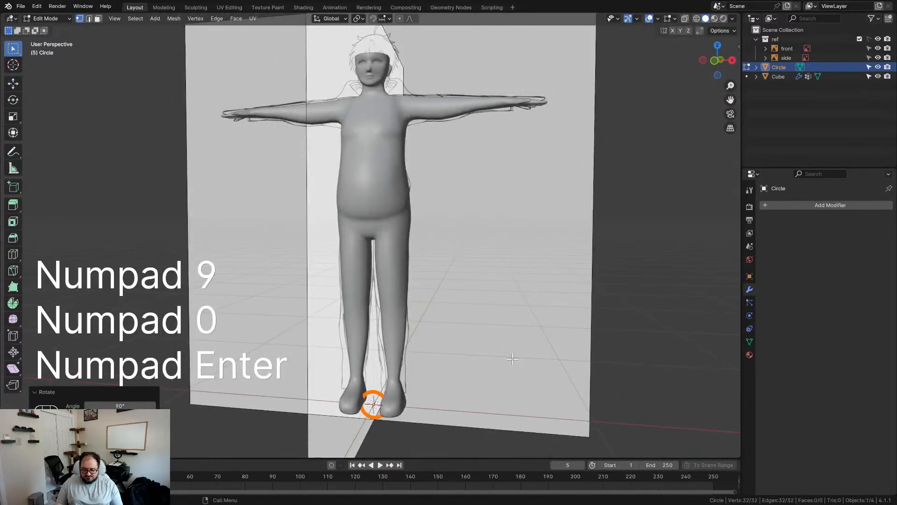
In front view, move the circle from between the feet up to the character's head
key("KP_1")
key("g")
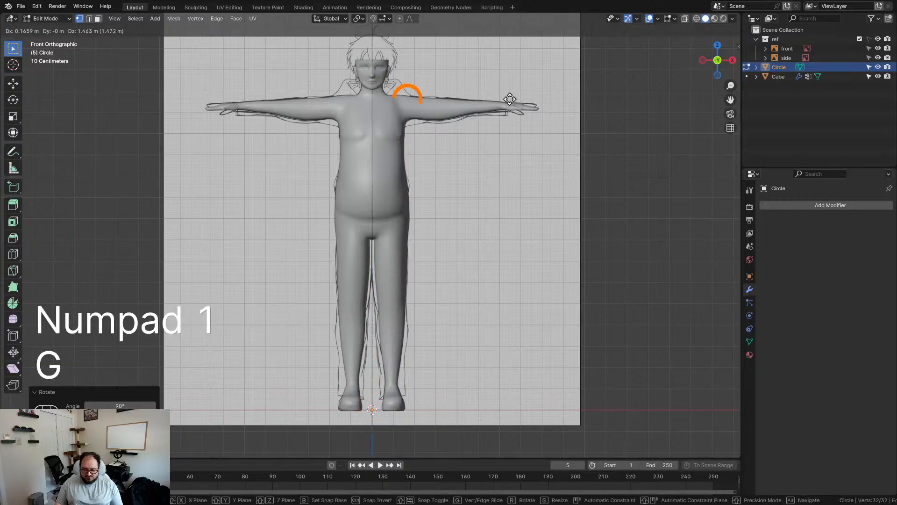
left_click(484, 71)
scroll(484, 71, "up", 4)
middle_click_drag(483, 71, 460, 373, "shift")
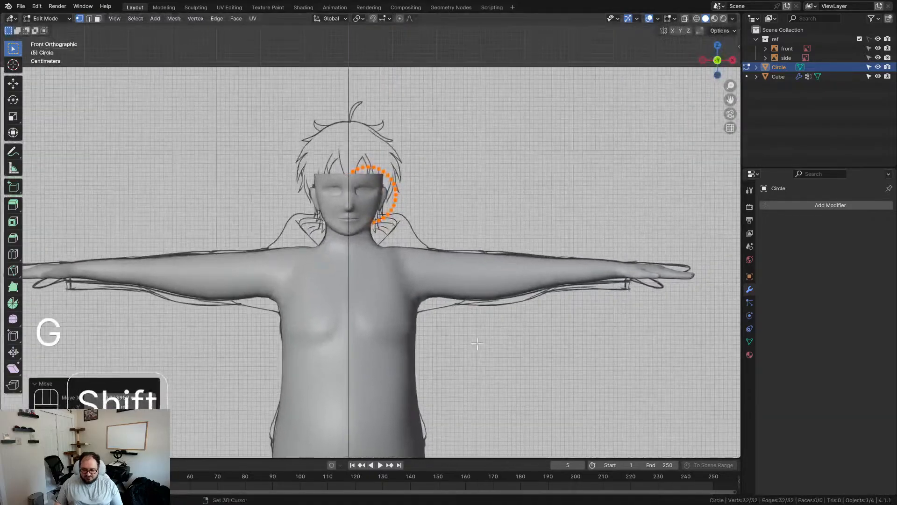
Move the circle to the character's left eye area and scale it to about 0.38
scroll(449, 195, "up", 5)
middle_click_drag(450, 196, 463, 304, "shift")
scroll(468, 260, "up", 3)
key("g")
left_click(480, 256)
key("s")
left_click(462, 284)
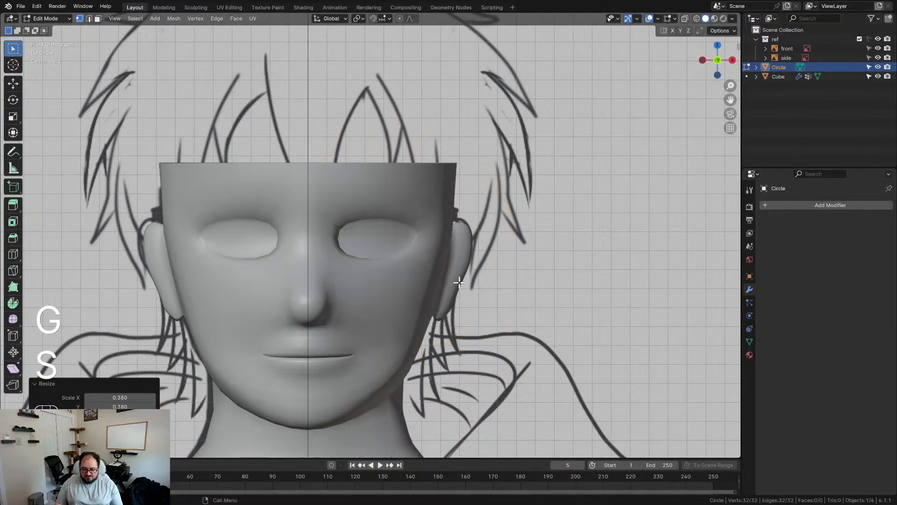
In side view, move and scale the circle to fit the depth and size of the eye
key("KP_3")
key("g")
left_click(287, 276)
key("s")
left_click(316, 249)
key("g")
left_click(310, 256)
In front wireframe view, move the circle about -0.012 m in X onto the iris drawn in the reference
key("KP_1")
key("z")
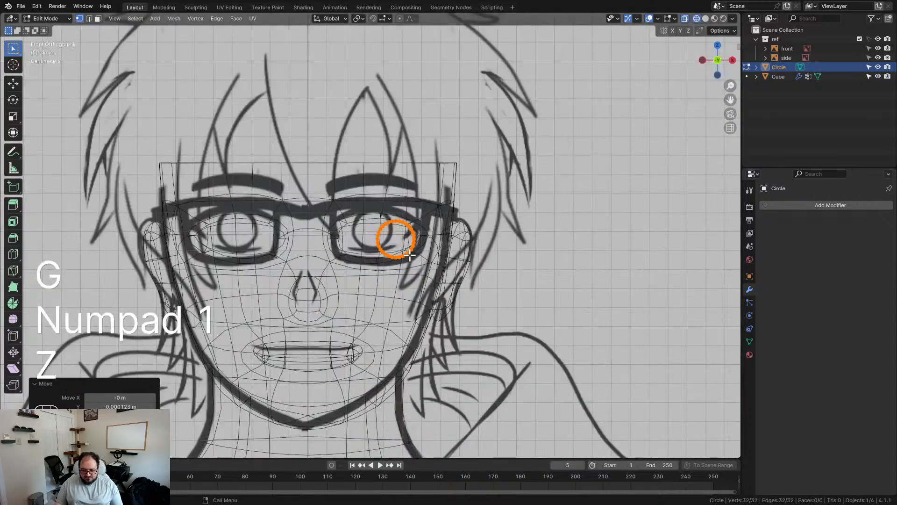
scroll(412, 262, "up", 4)
key("g")
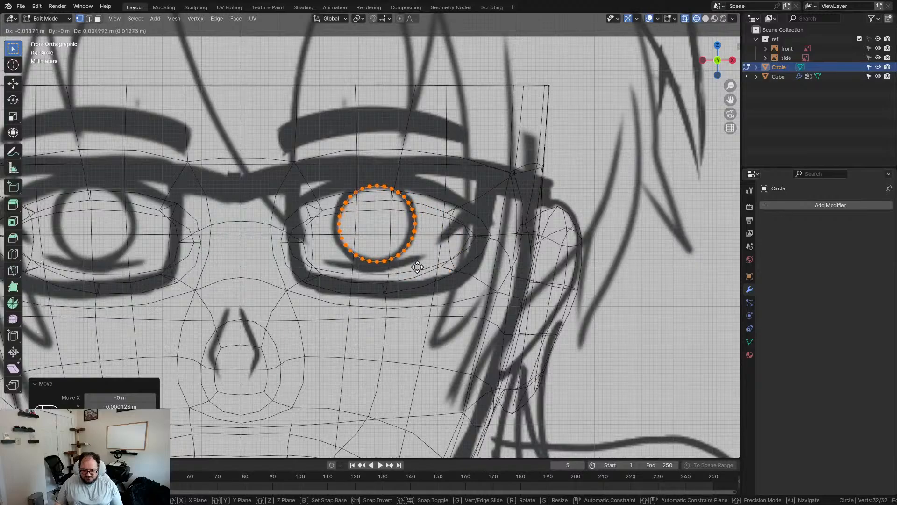
left_click(416, 266)
Compare the circle's placement with the eye opening and the drawn iris in solid and wireframe shading
key("z")
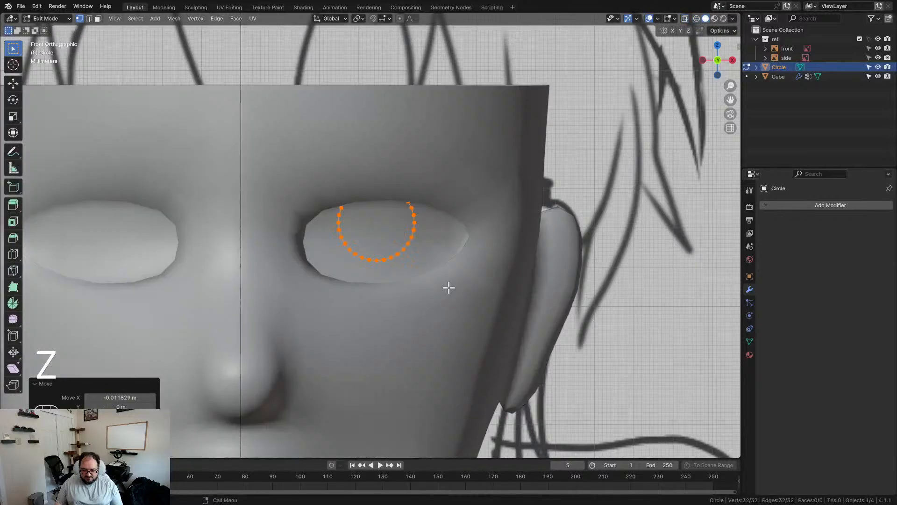
key("z")
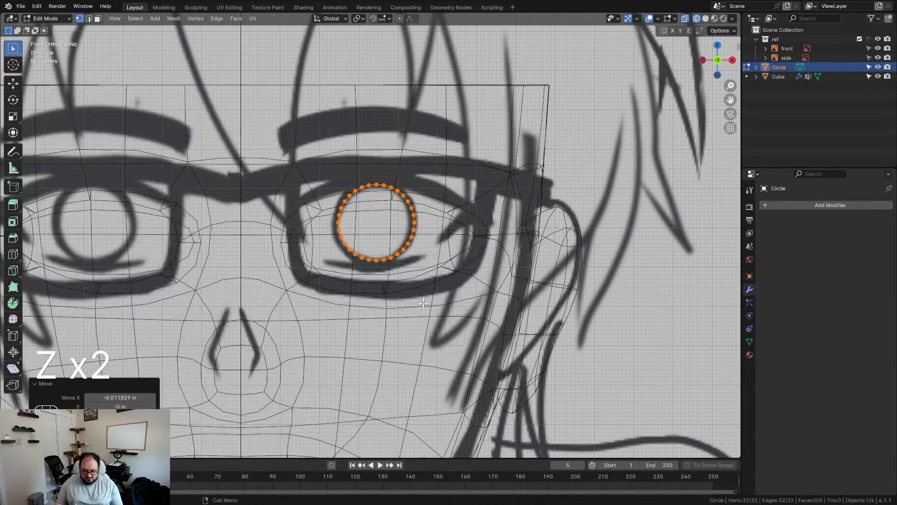
key("z")
scroll(374, 271, "down", 5)
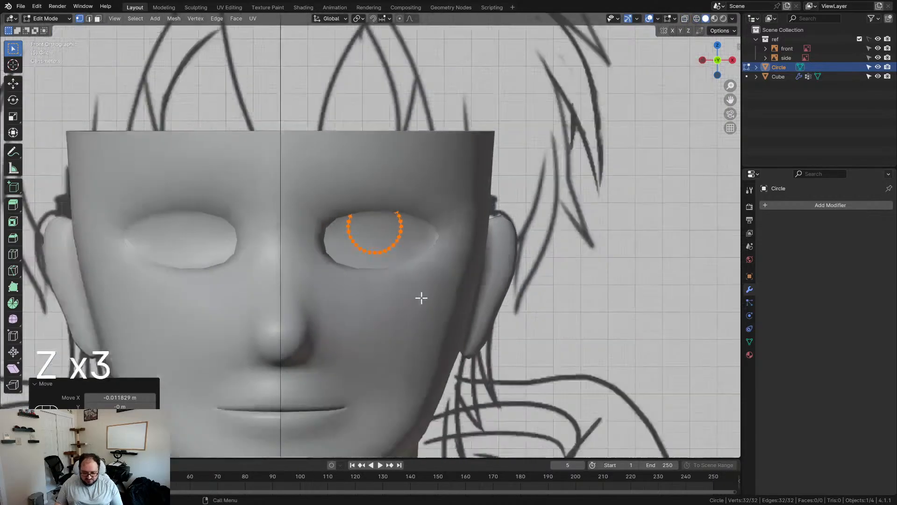
key("z")
scroll(421, 299, "up", 3)
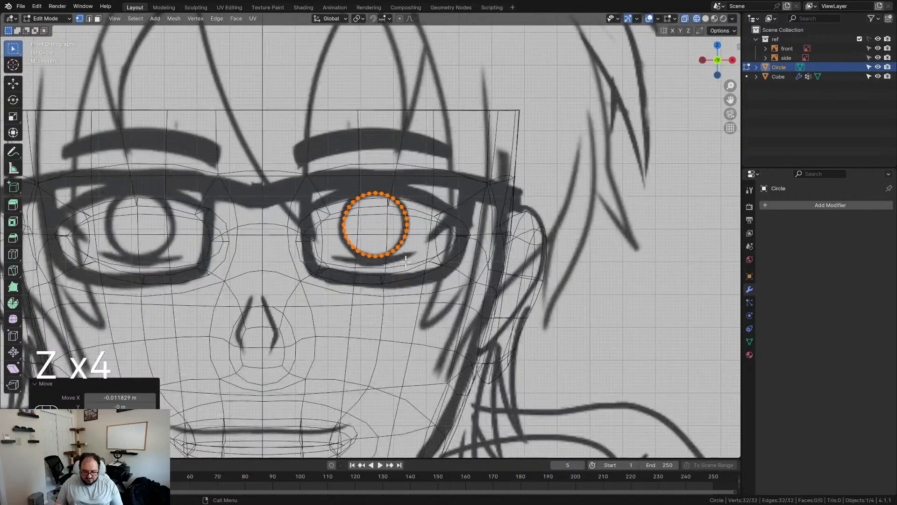
scroll(445, 249, "down", 3)
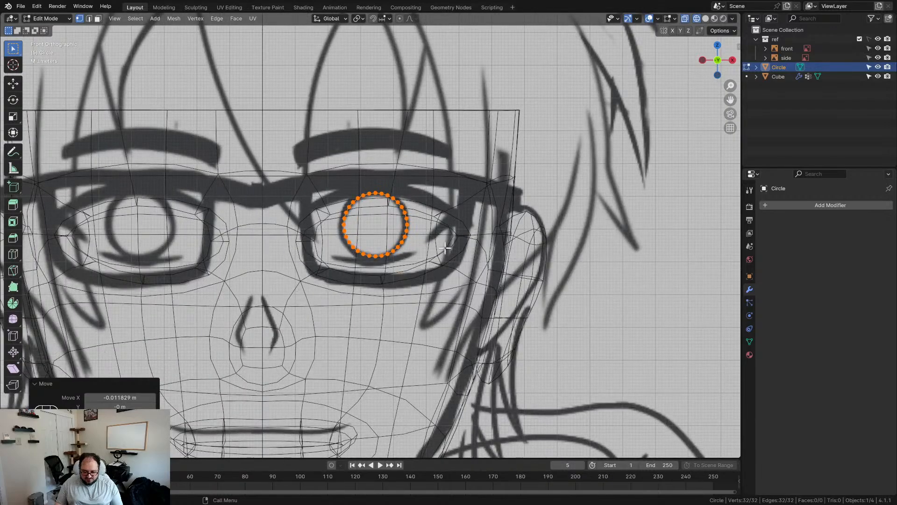
scroll(445, 248, "up", 3)
key("z")
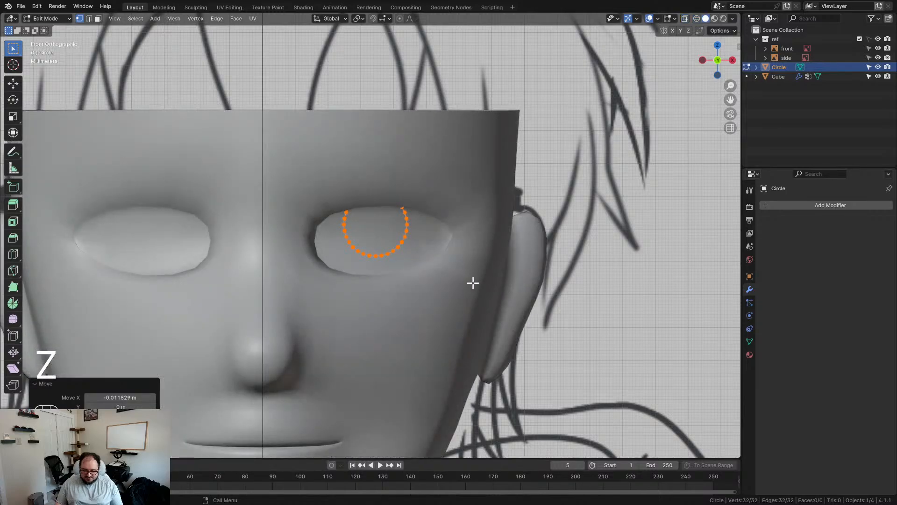
scroll(465, 291, "down", 4)
Select the edge loop around the body mesh's left eye opening in Edit Mode and enable proportional editing
key("Tab")
scroll(443, 307, "up", 5)
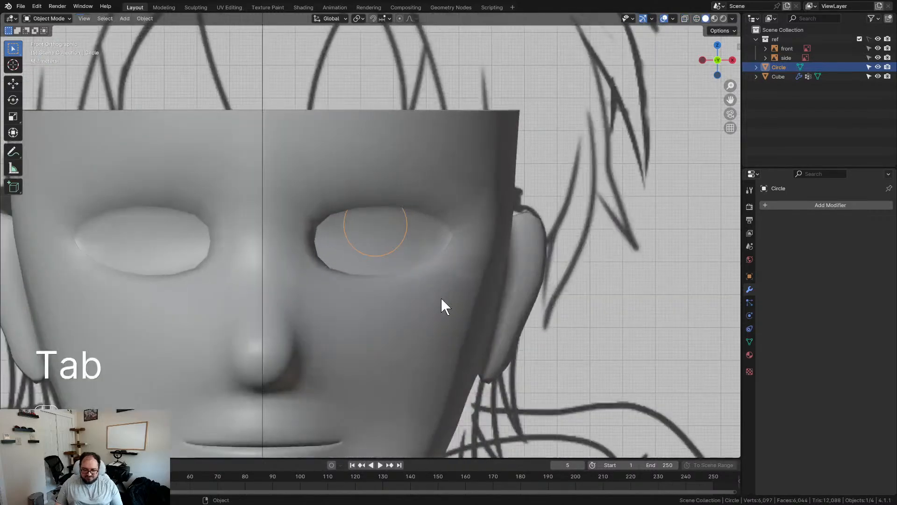
left_click(495, 189)
key("Tab")
left_click(444, 186, "alt")
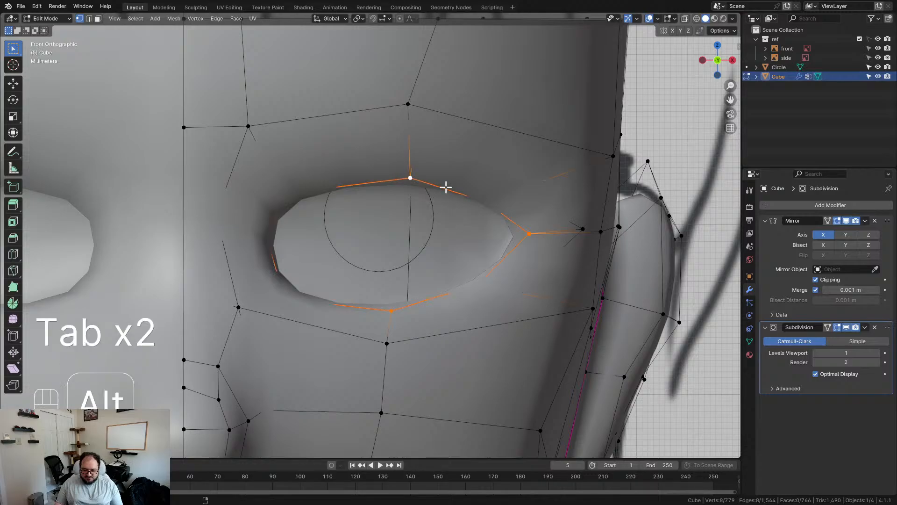
left_click(399, 18)
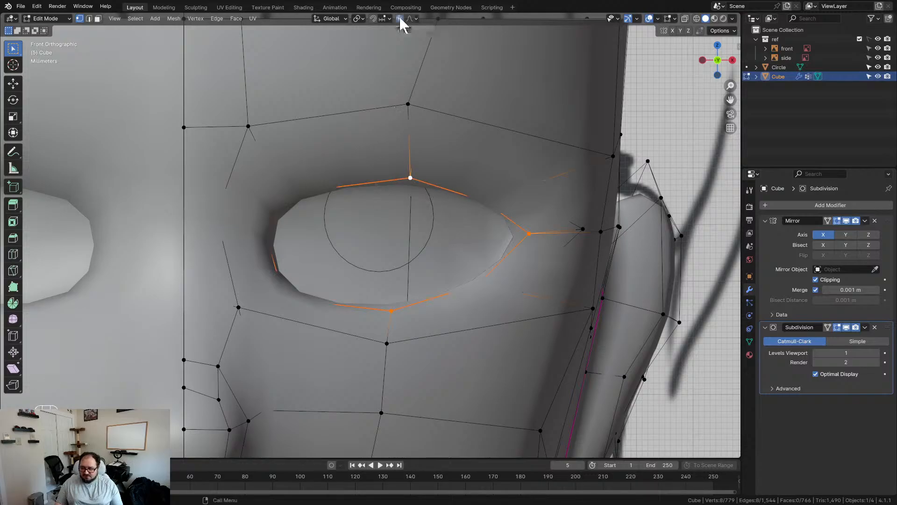
Try moving the eye opening loop with a wide proportional falloff and undo each attempt
key("g")
left_click(469, 268)
key("ctrl+z")
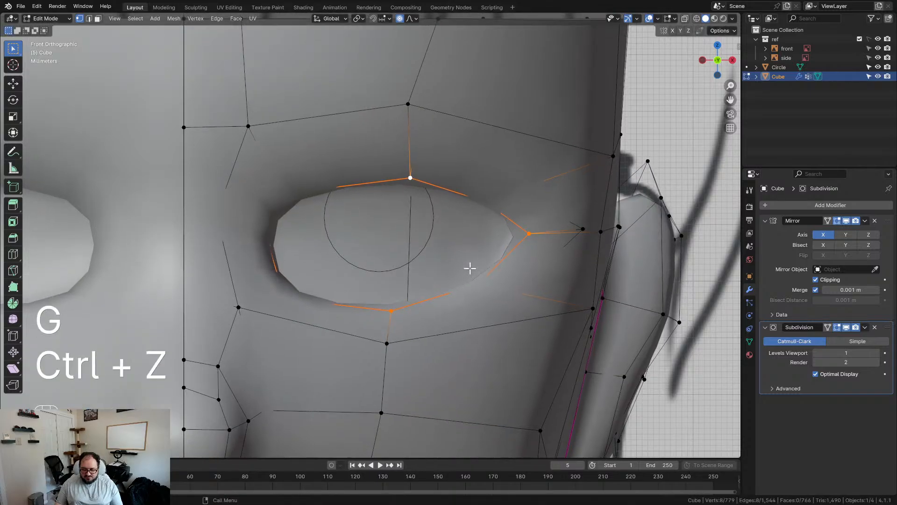
scroll(470, 268, "up", 1)
scroll(467, 266, "down", 5)
scroll(400, 250, "up", 2)
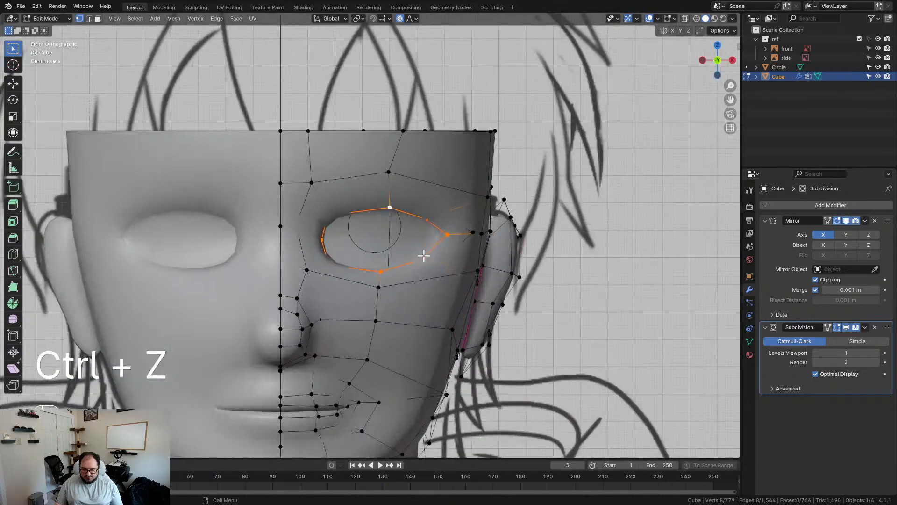
key("g")
scroll(472, 234, "up", 2)
left_click(473, 252)
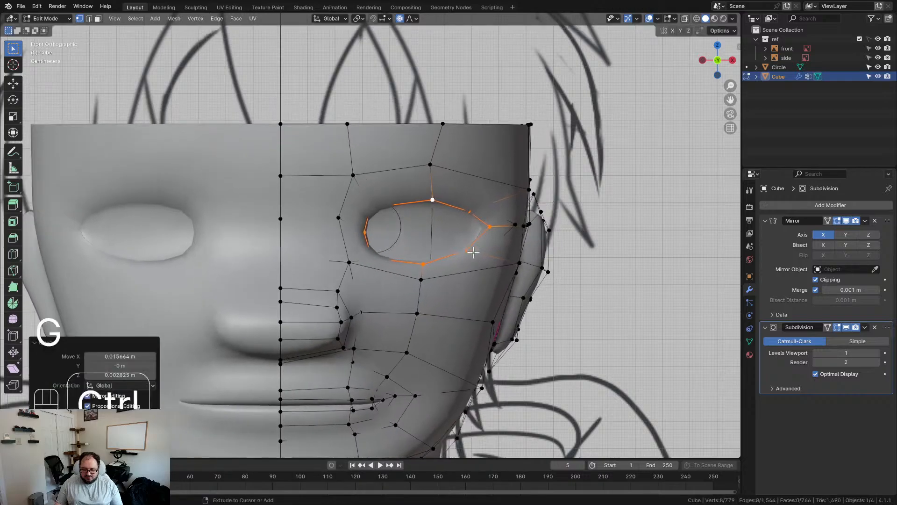
key("ctrl+z")
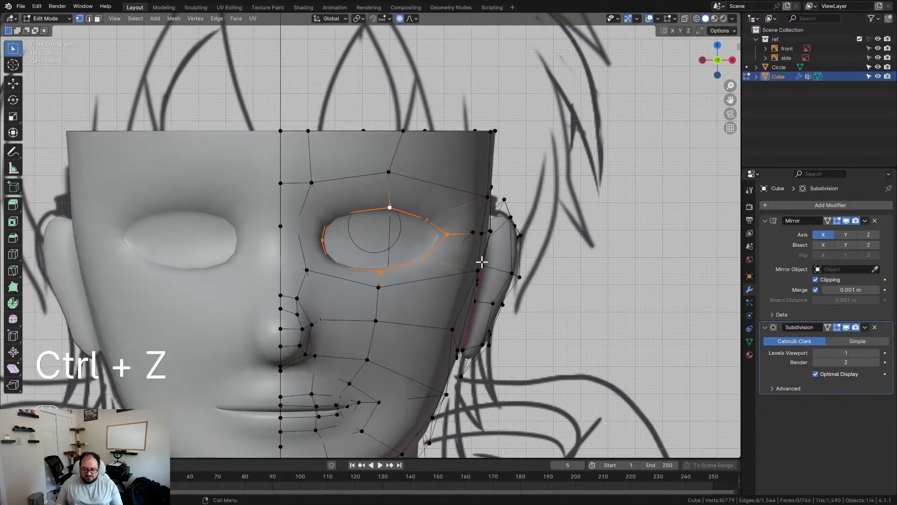
Set the proportional falloff to about 0.027 m during a trial move of the eye loop, and undo that move
key("g")
scroll(481, 261, "up", 5)
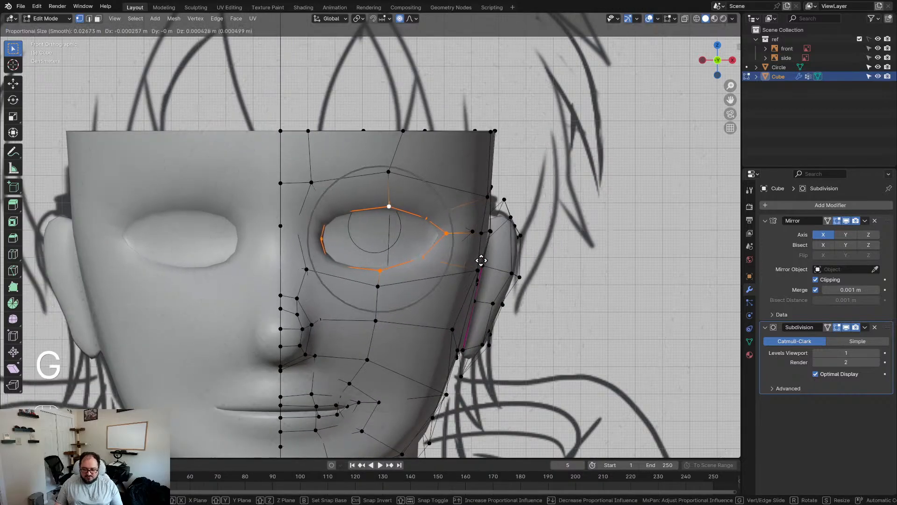
left_click(481, 253)
key("ctrl+z")
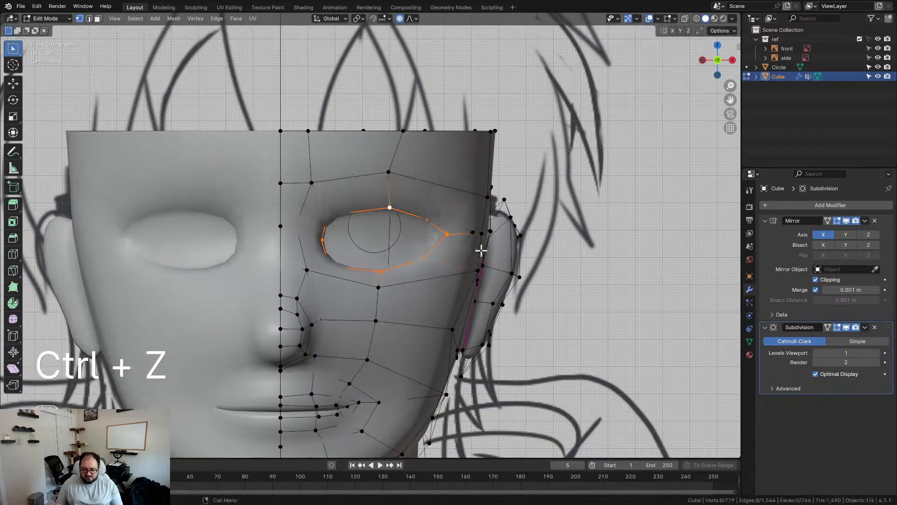
Raise the eye loop about 0.0044 m along Z to match the drawn eye, and turn proportional editing off
key("KP_1")
scroll(481, 252, "up", 4)
key("z")
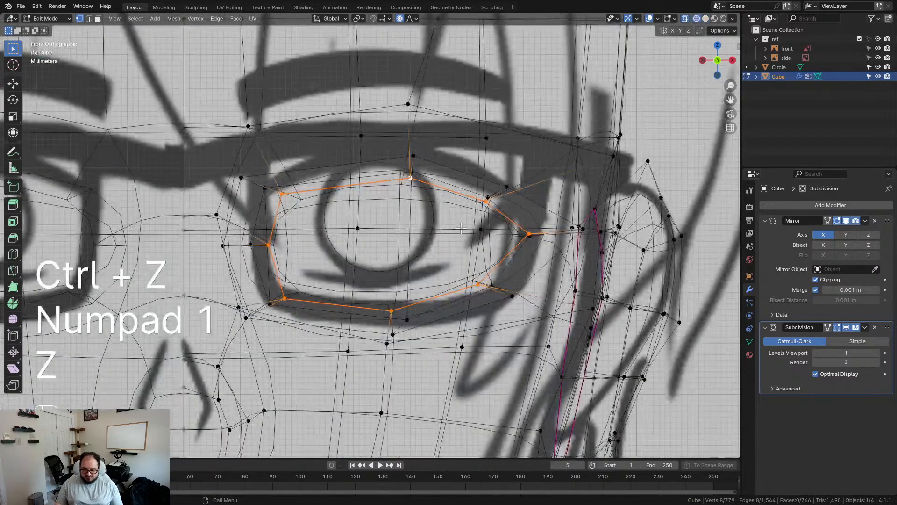
scroll(461, 228, "up", 2)
key("g")
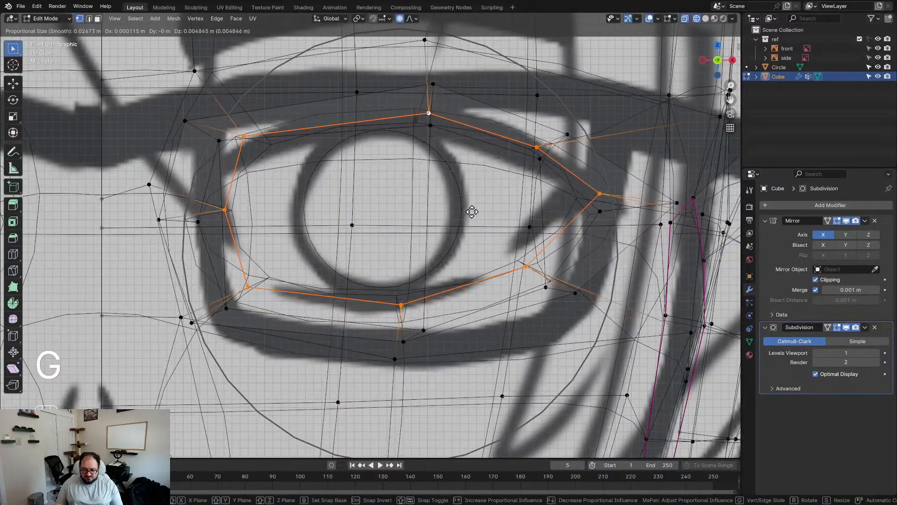
key("z")
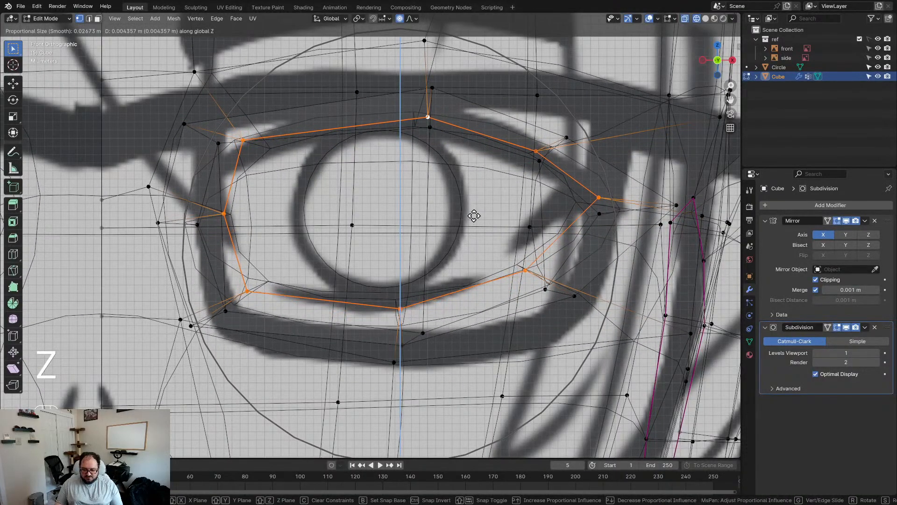
left_click(474, 215)
left_click(400, 20)
key("z")
scroll(455, 206, "down", 5)
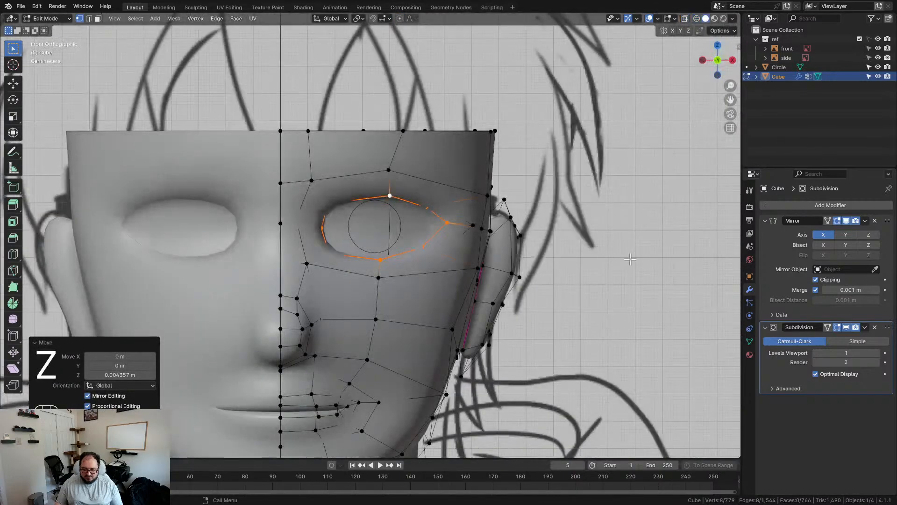
Select the iris circle in Object Mode and add a Mirror modifier across the X axis
key("Tab")
left_click(552, 268)
scroll(405, 264, "down", 4)
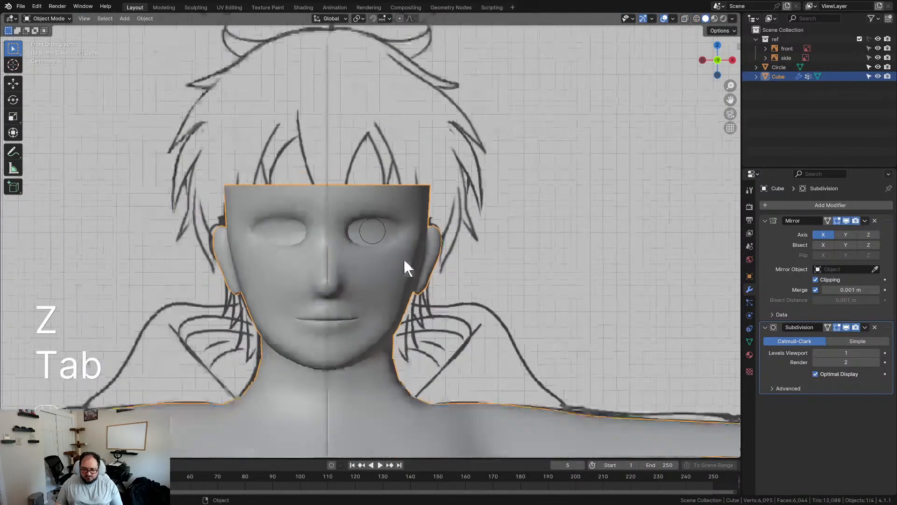
left_click(383, 229)
left_click(383, 229)
left_click(383, 229)
left_click(832, 206)
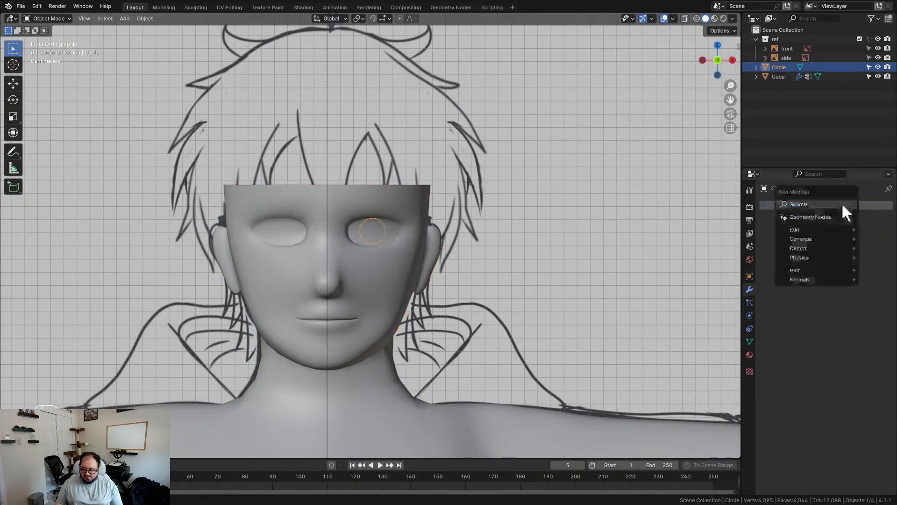
left_click(807, 203)
left_click(715, 258)
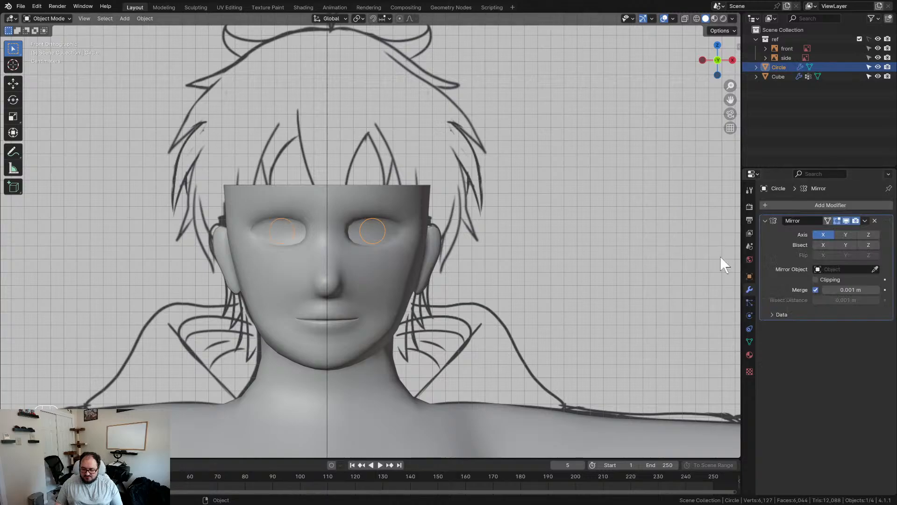
Examine how the mirrored iris circles sit in the eye openings from an angle and from the front
scroll(512, 219, "up", 3)
left_click(561, 238)
mouse_move(559, 232)
middle_mouse_down()
mouse_move(459, 237)
mouse_move(556, 245)
middle_mouse_up()
left_click(392, 229)
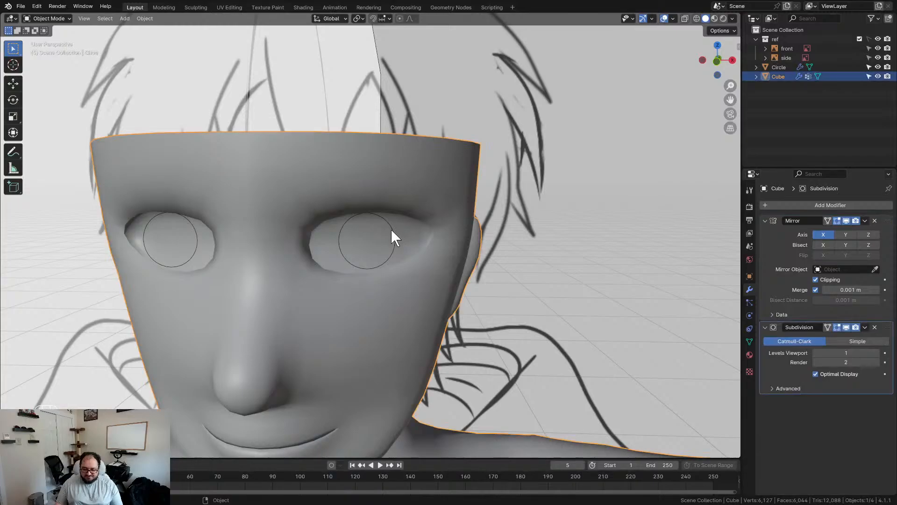
left_click(386, 223)
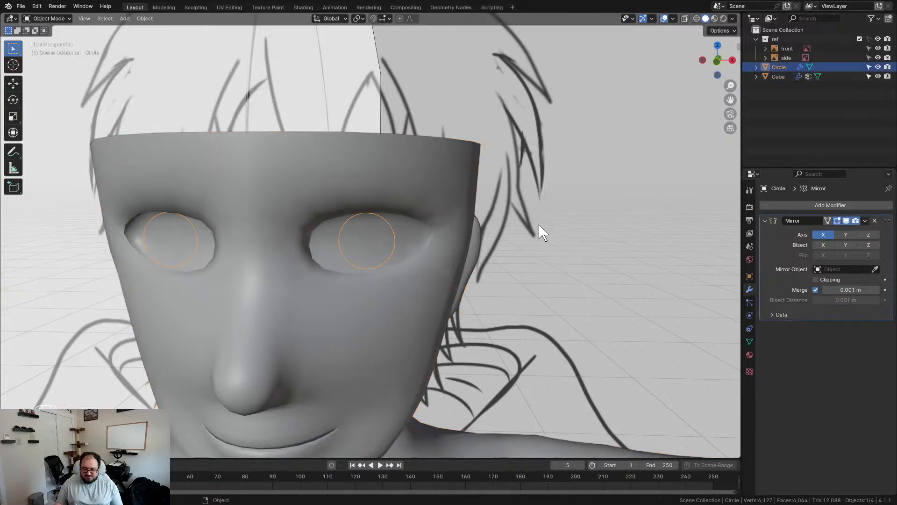
key("KP_1")
scroll(540, 224, "up", 4)
middle_click_drag(426, 220, 460, 219, "shift")
scroll(493, 226, "up", 1)
middle_click_drag(533, 228, 474, 242, "shift")
scroll(466, 250, "down", 2)
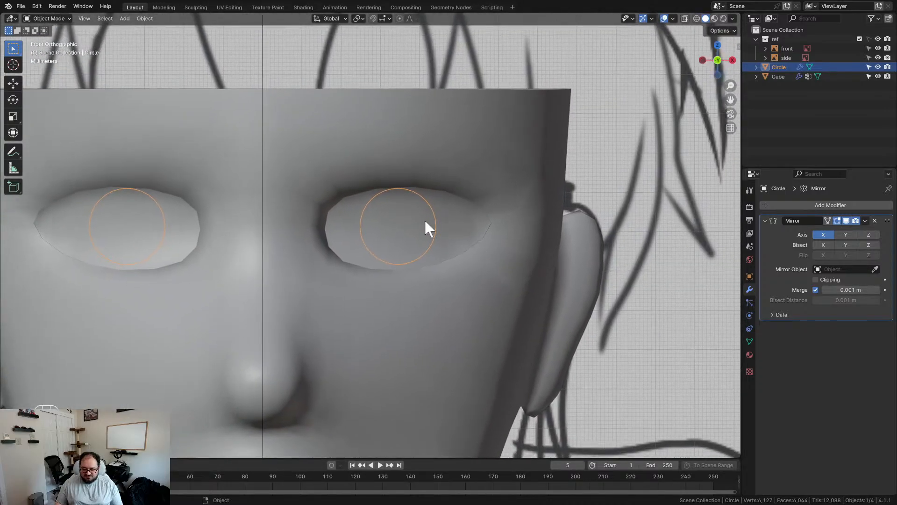
Fill the iris circle in Edit Mode by extruding its outline inward and merging the new ring at its center
scroll(430, 216, "up", 1)
key("Tab")
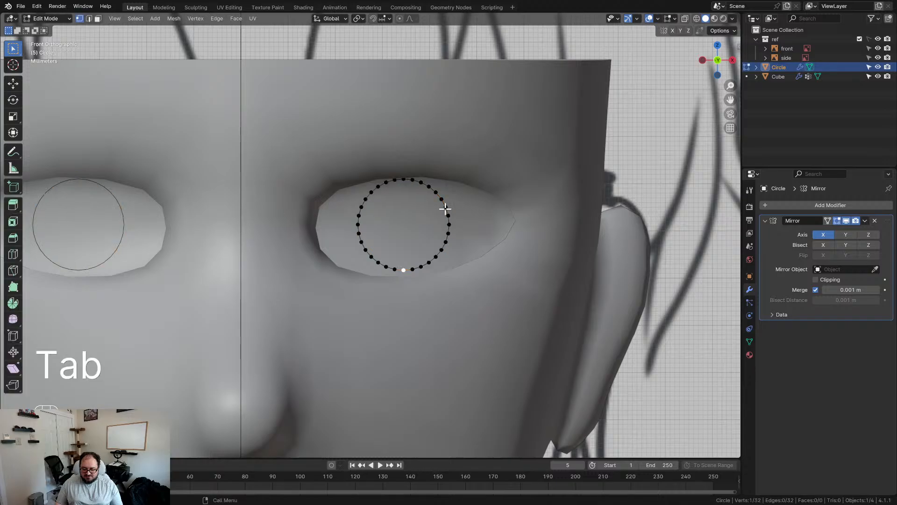
scroll(443, 210, "down", 3)
scroll(440, 214, "up", 4)
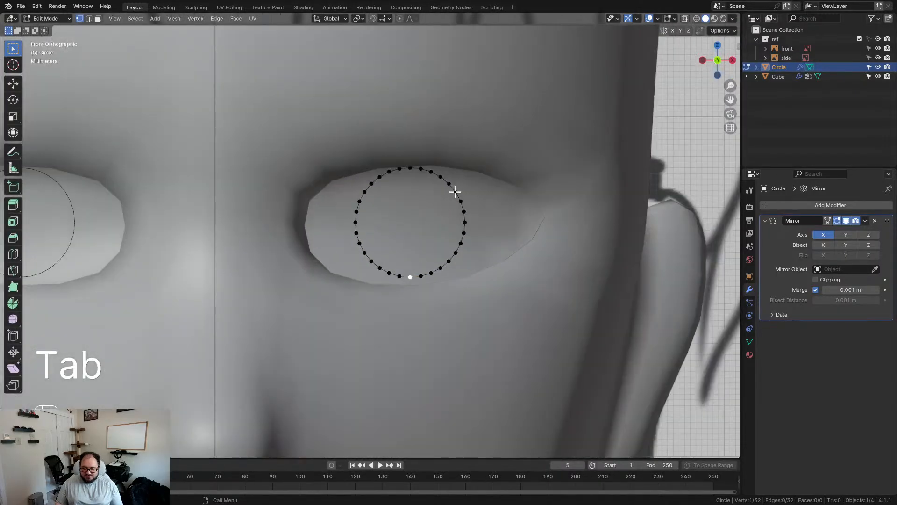
key("a")
key("e")
key("s")
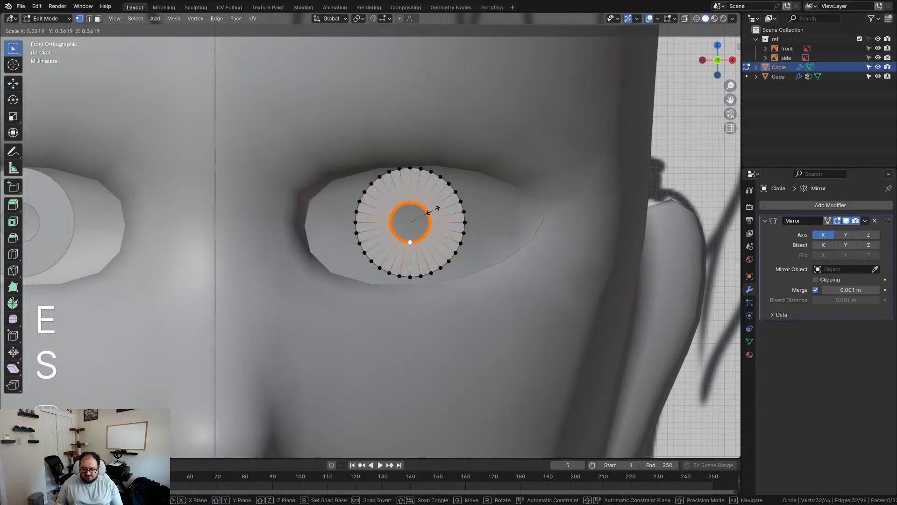
left_click(435, 227)
key("m")
left_click(435, 227)
scroll(431, 226, "down", 3)
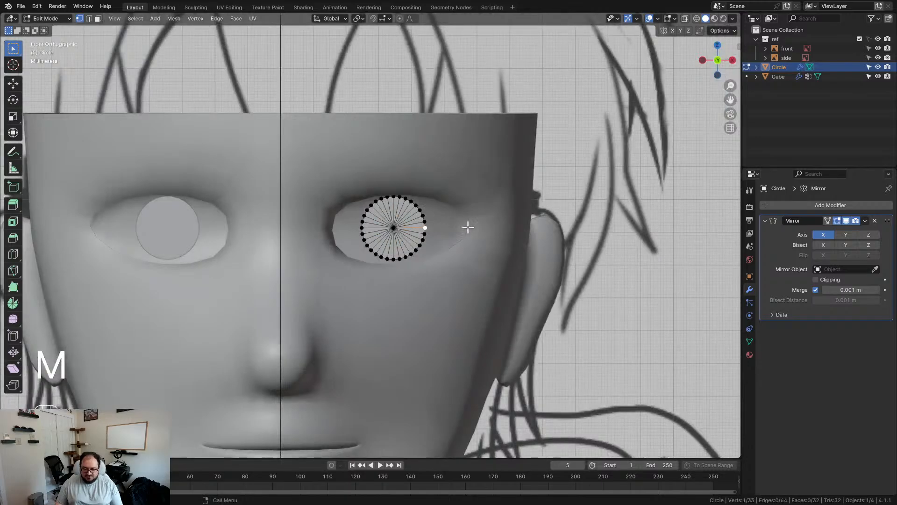
Examine the filled irises in Object Mode from several views and compare them with the drawn eyes in wireframe shading
scroll(477, 225, "up", 2)
key("Tab")
scroll(439, 234, "down", 4)
mouse_move(447, 229)
middle_mouse_down()
mouse_move(352, 233)
mouse_move(450, 231)
middle_mouse_up()
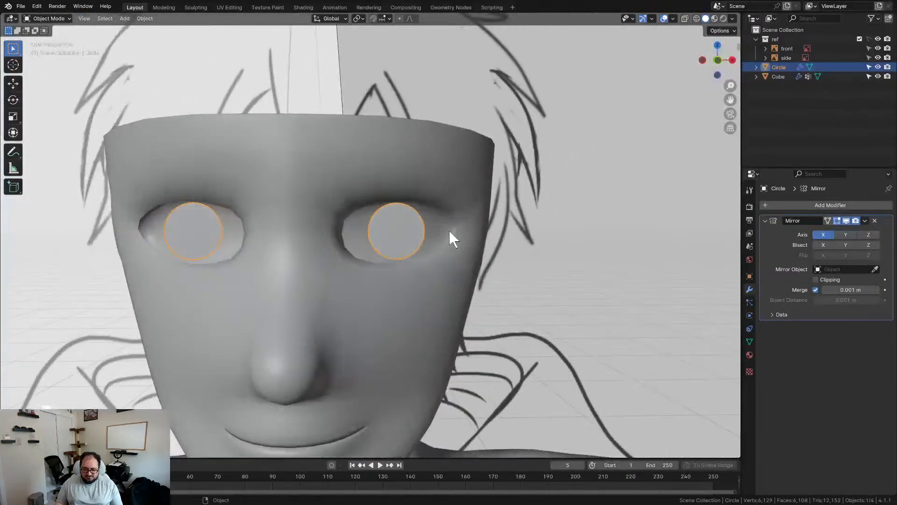
key("KP_1")
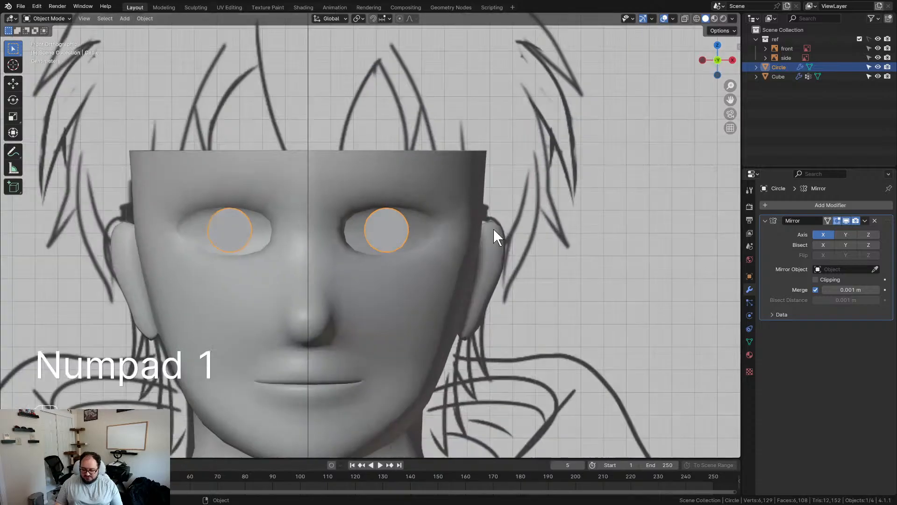
scroll(421, 226, "up", 4)
scroll(421, 219, "down", 5)
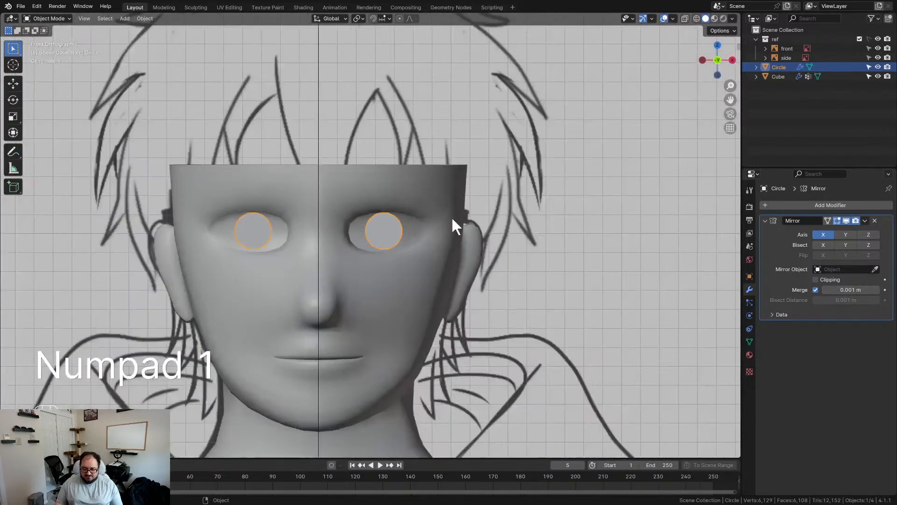
key("z")
scroll(413, 214, "up", 5)
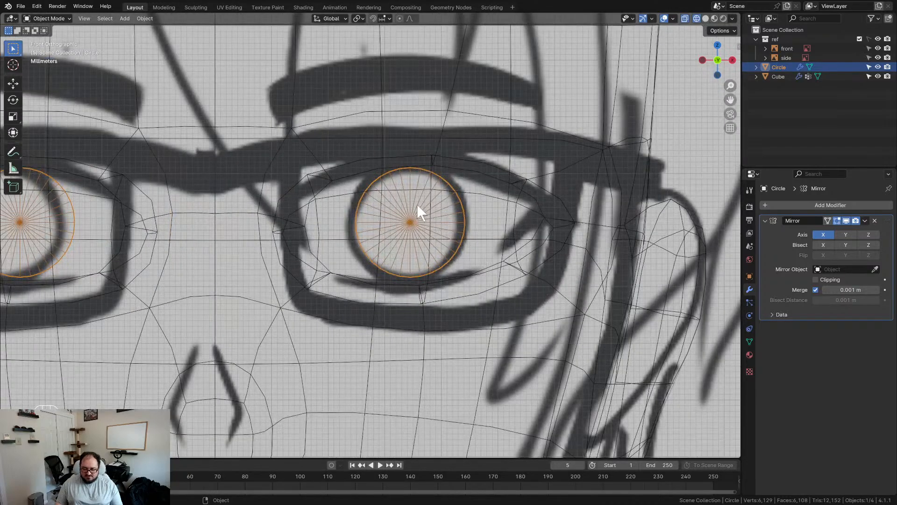
key("z")
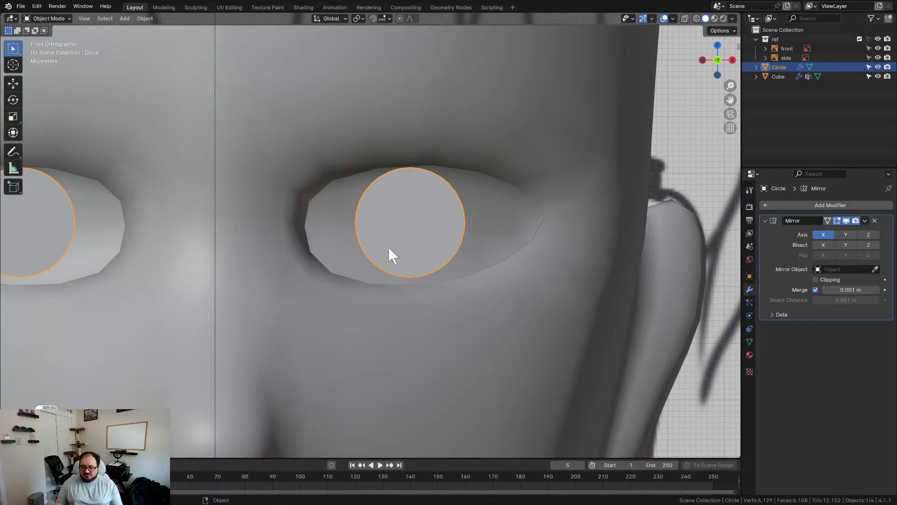
scroll(389, 247, "down", 5)
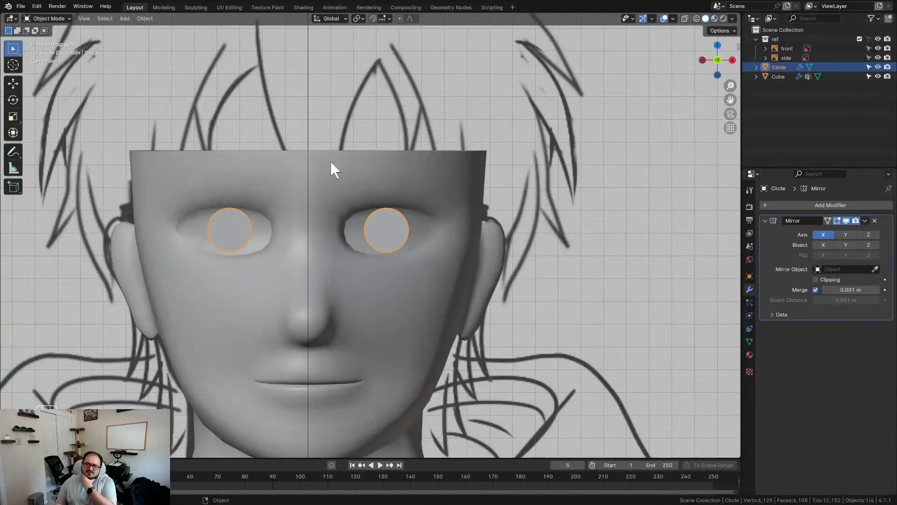
scroll(388, 192, "up", 2)
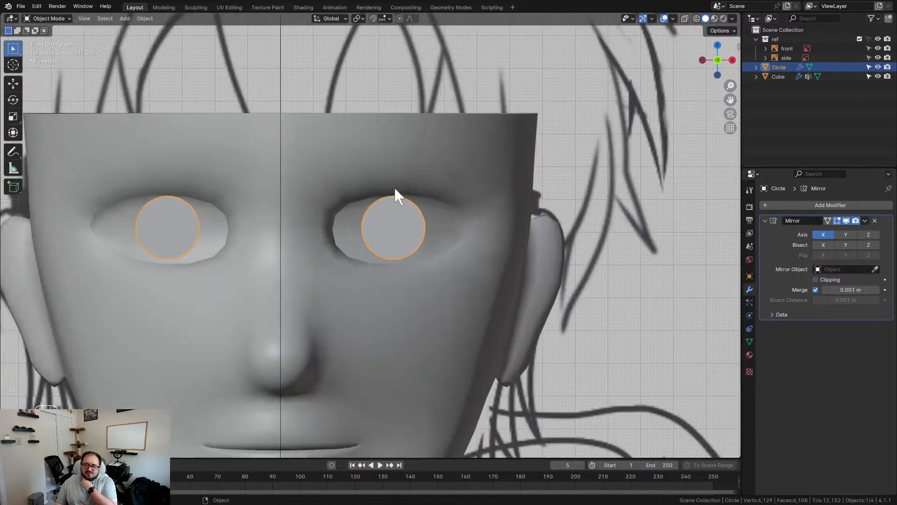
scroll(395, 189, "up", 2)
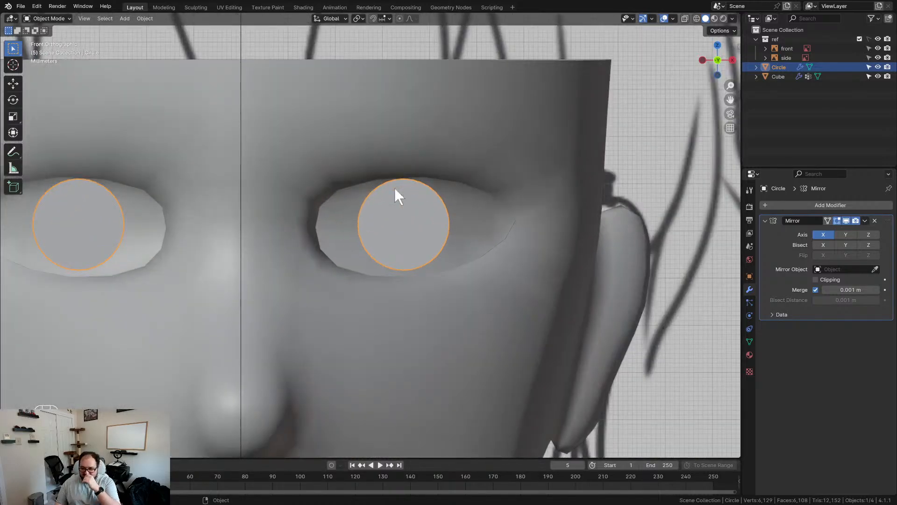
Unwrap all faces of the iris disc in the UV Editing workspace and clear the selection
left_click(227, 7)
scroll(537, 246, "up", 4)
middle_click_drag(536, 247, 603, 217)
mouse_move(589, 187)
middle_mouse_down("shift")
mouse_move(555, 272)
mouse_move(606, 209)
mouse_move(606, 187)
middle_mouse_up("shift")
scroll(555, 272, "up", 6)
scroll(537, 281, "up", 5)
key("a")
scroll(474, 254, "up", 3)
middle_click_drag(474, 255, 605, 249, "shift")
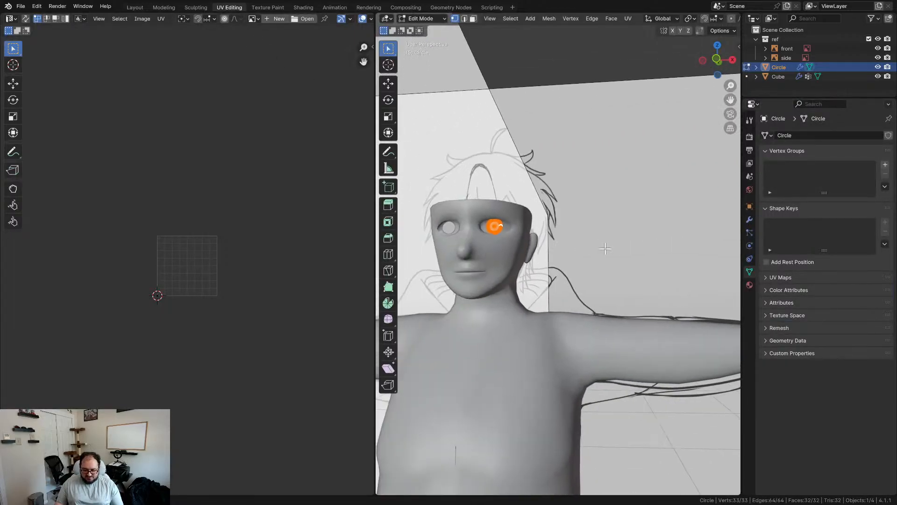
key("u")
left_click(556, 228)
scroll(183, 252, "up", 6)
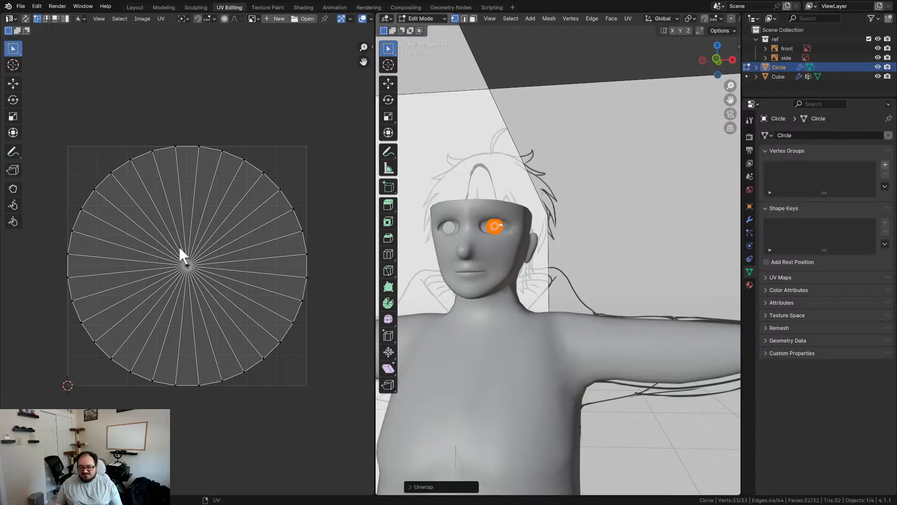
middle_click_drag(530, 200, 515, 208)
key("alt+a")
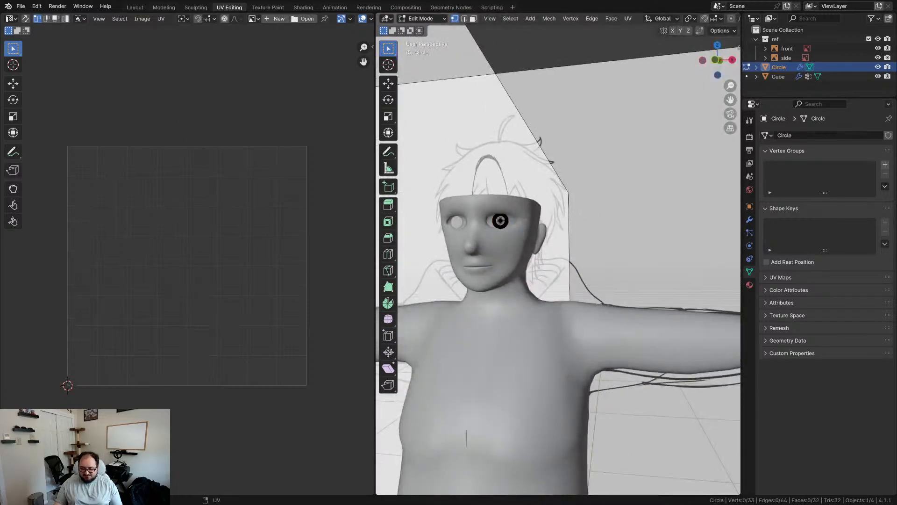
Return to the Layout workspace and try to add a loop cut to the iris disc in Edit Mode
left_click(135, 7)
left_click(400, 200)
left_click(438, 252)
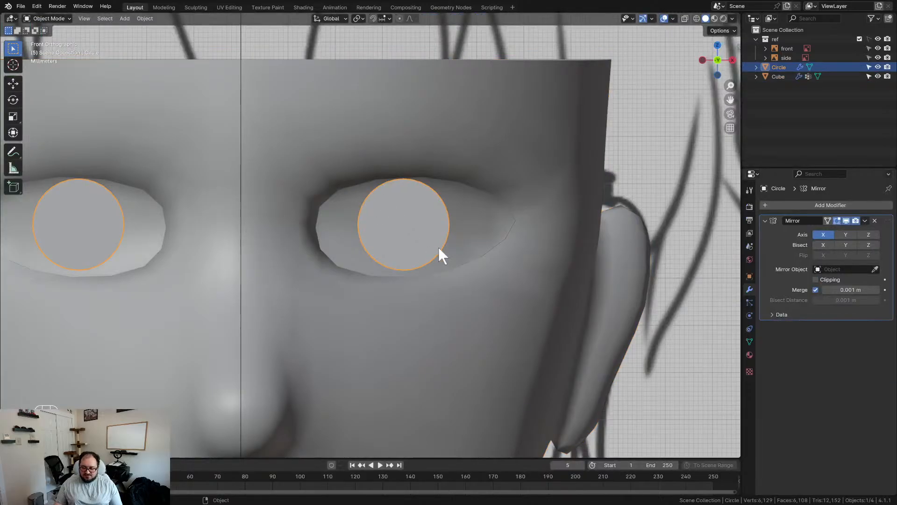
scroll(426, 237, "up", 4)
key("Tab")
scroll(462, 229, "down", 5)
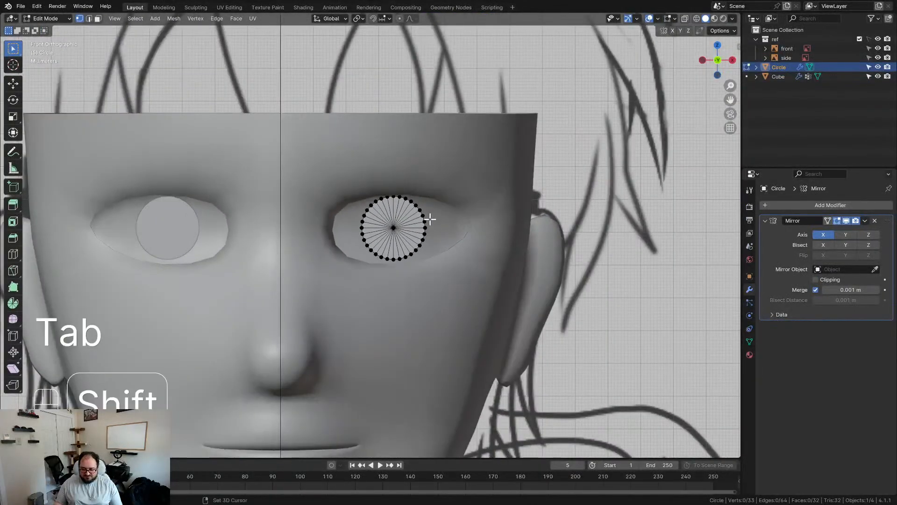
middle_click_drag(427, 218, 415, 227, "shift")
scroll(415, 227, "up", 6)
key("ctrl+r")
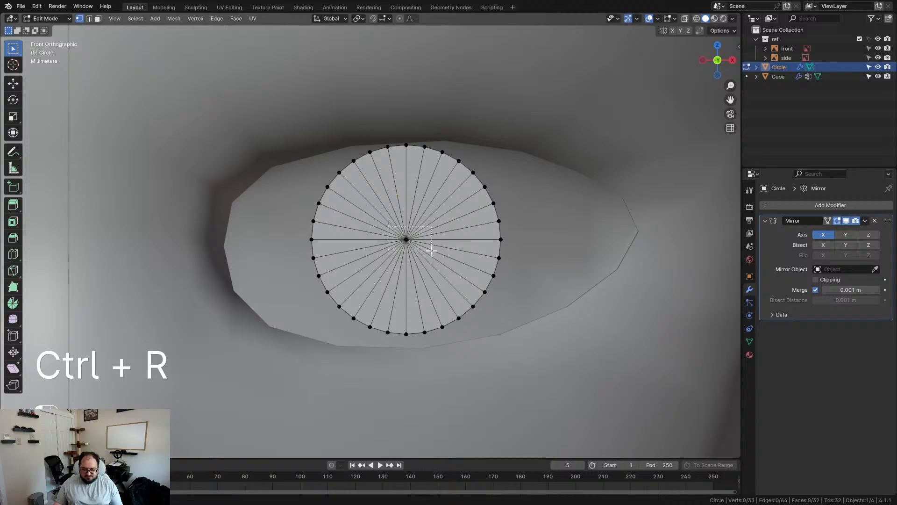
Delete the center vertex of the iris disc to leave only its outer outline
left_click_drag(431, 252, 430, 250)
scroll(430, 241, "down", 4)
scroll(427, 244, "up", 4)
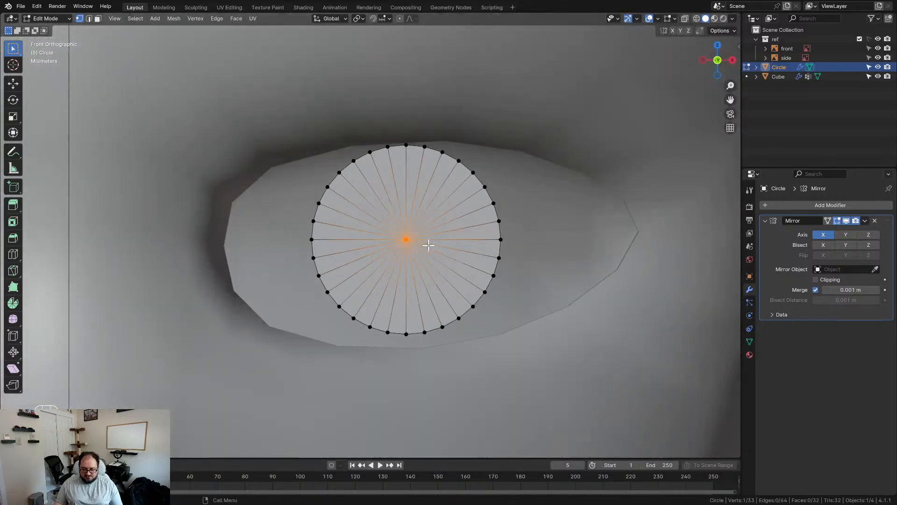
key("x")
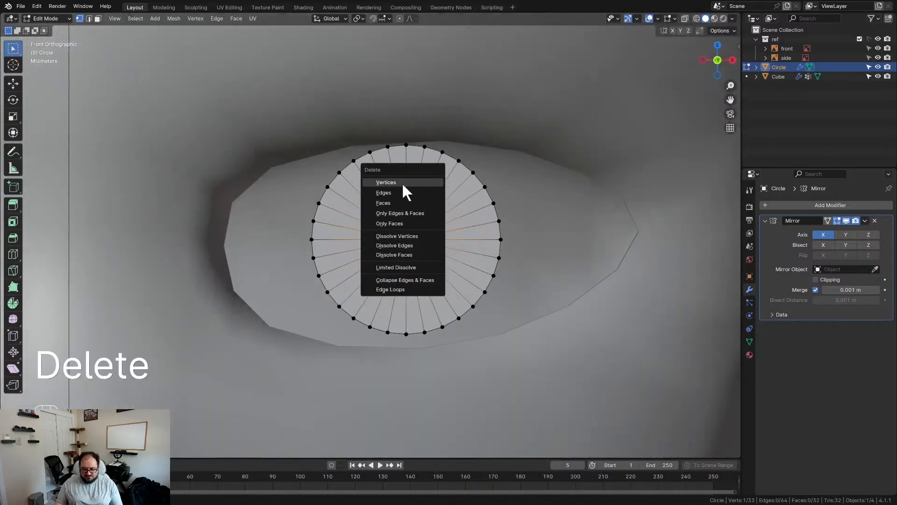
left_click(402, 183)
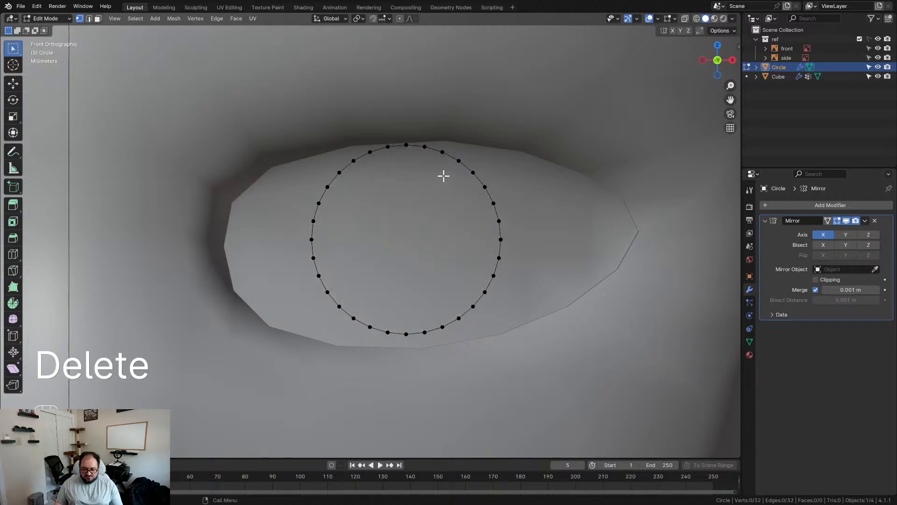
Extrude the whole iris outline inward at a scale of about 0.897 to form a thin outer ring
key("a")
key("e")
key("s")
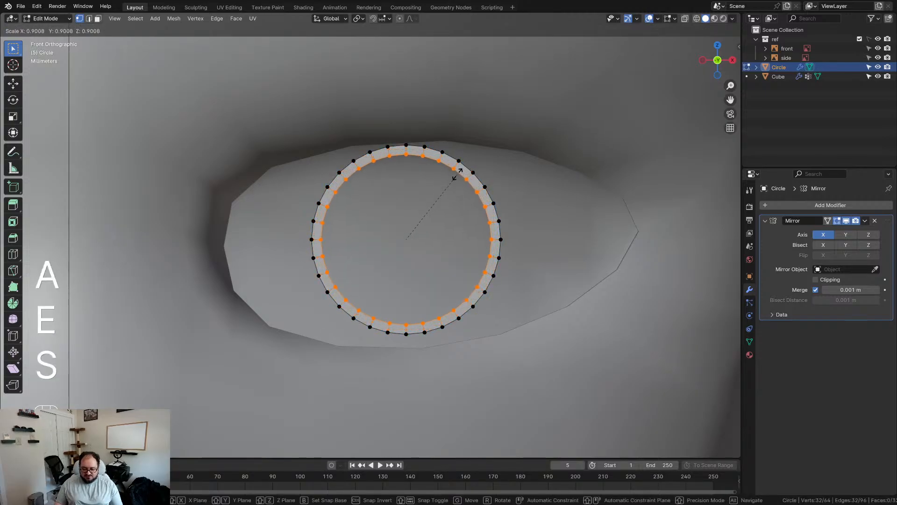
left_click(462, 185)
Extrude the inner edge at a scale of about 0.513 and narrow the new loop along X to about 0.531 for an oval pupil
key("e")
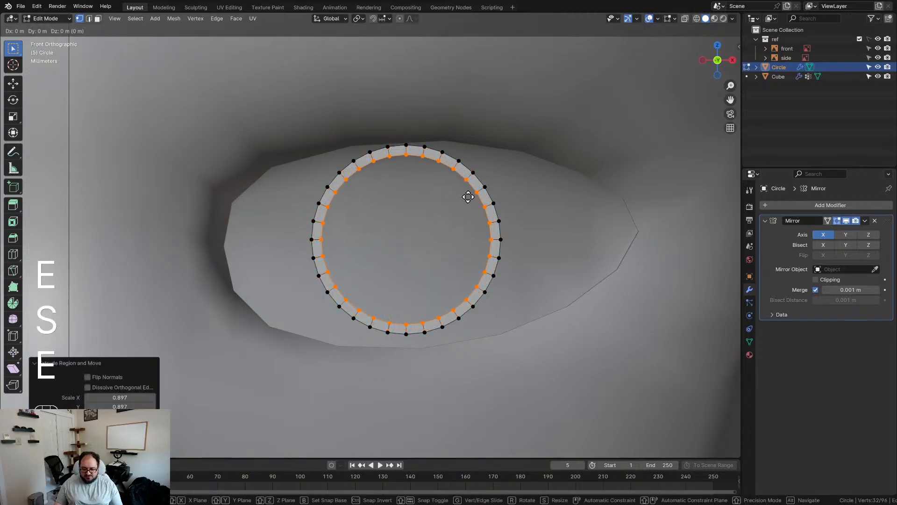
key("s")
left_click(438, 209)
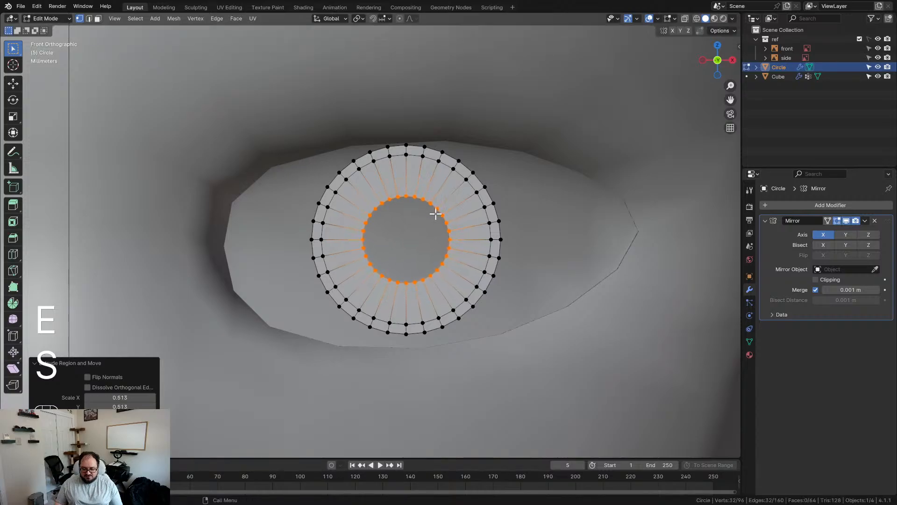
key("s")
key("x")
left_click(453, 244)
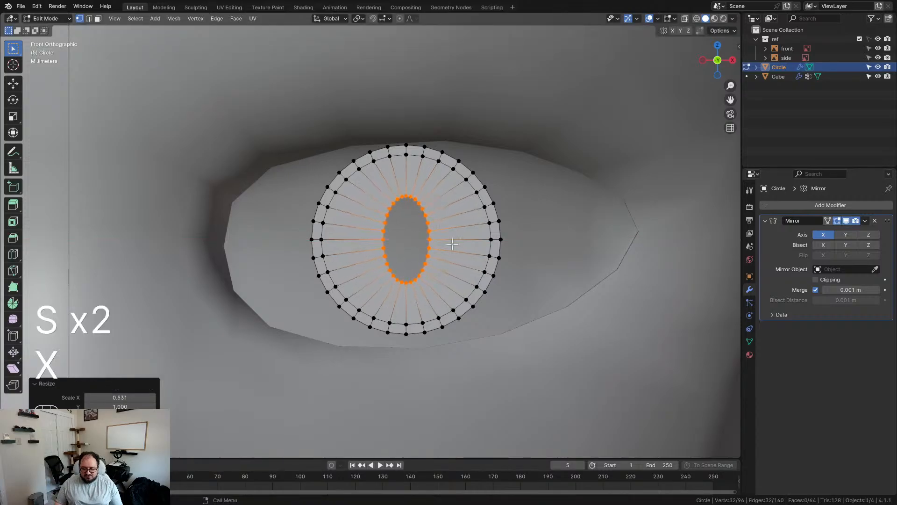
Edge-slide the oval pupil loop outward by a factor of about 0.144 to enlarge it
key("g")
key("g")
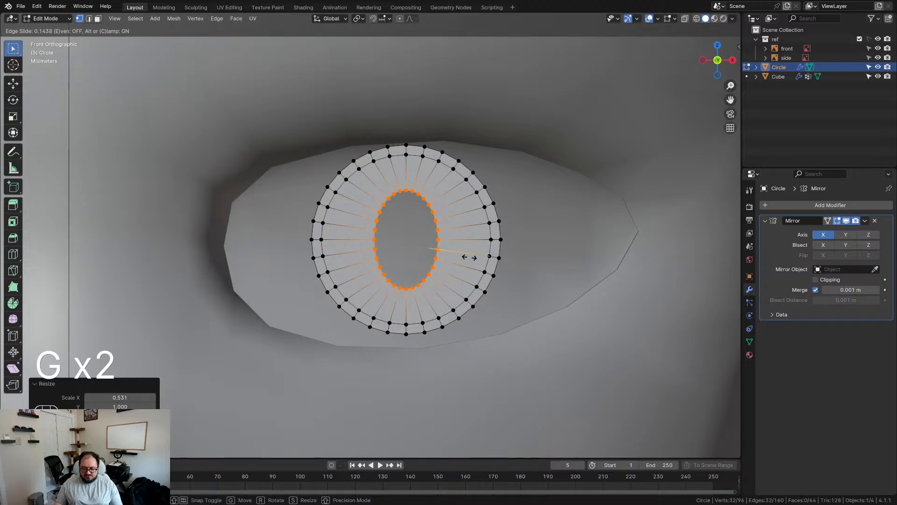
left_click(469, 257)
Fill the pupil by extruding its loop inward at a scale of about 0.722 and merging the new ring at its center
key("x")
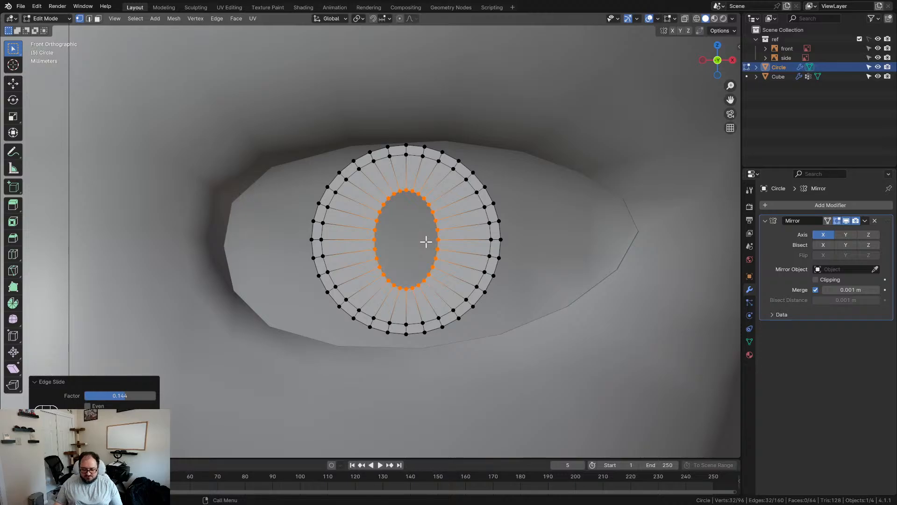
key("e")
key("s")
left_click(420, 242)
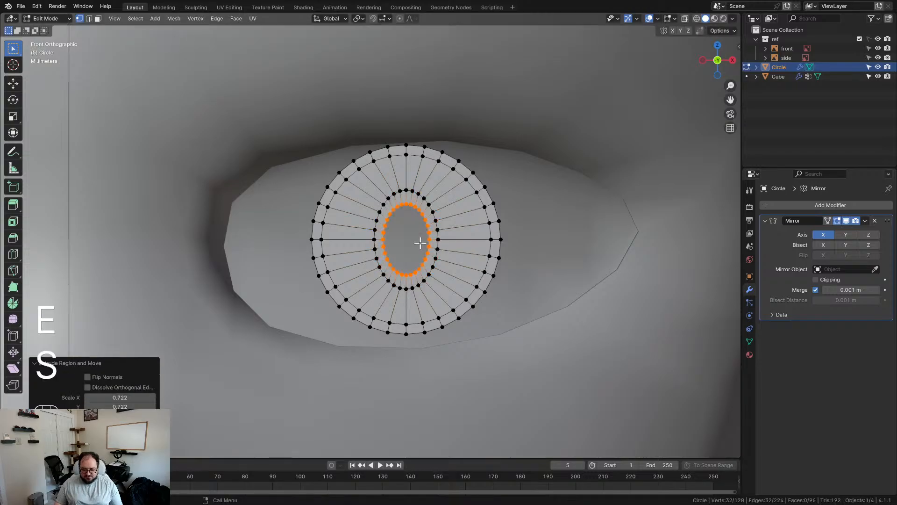
key("m")
left_click(420, 240)
scroll(493, 244, "down", 6)
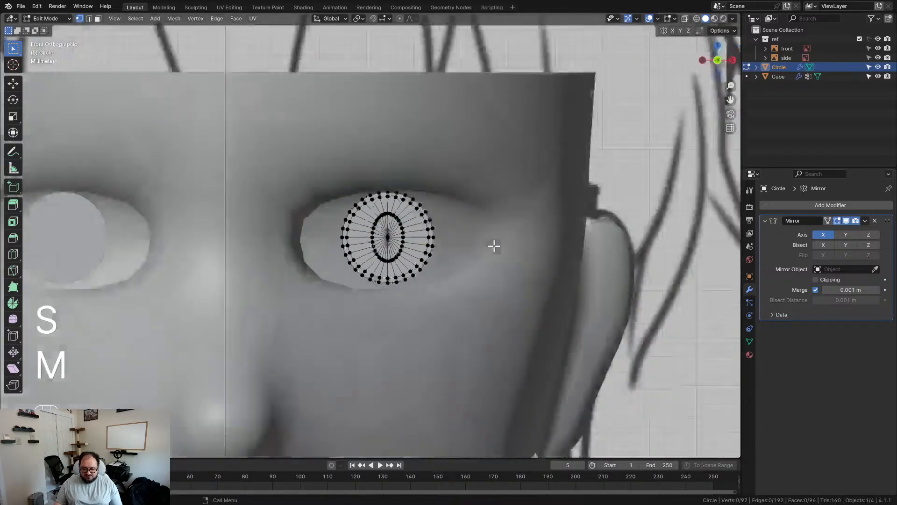
scroll(493, 248, "down", 4)
scroll(444, 239, "up", 10)
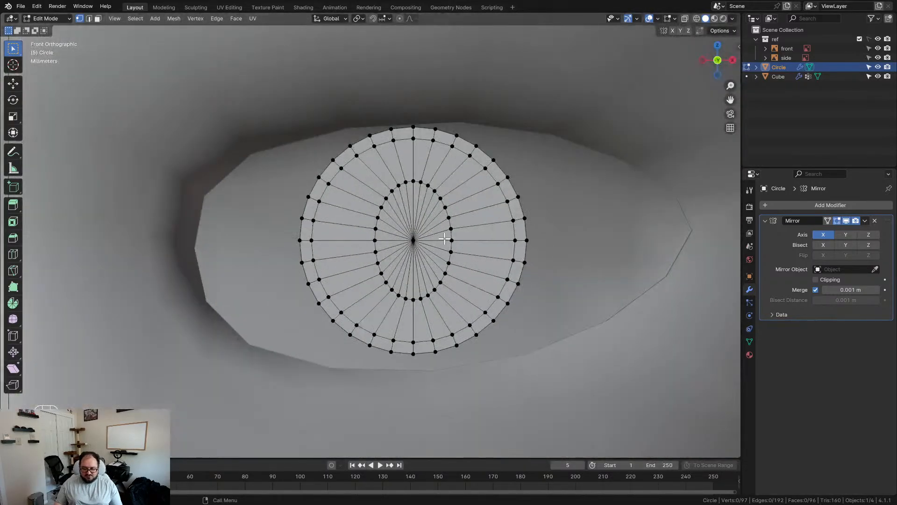
Rotate the whole iris about -15° around the Z axis and compare it with the side reference in wireframe
scroll(520, 233, "down", 5)
middle_click_drag(451, 266, 388, 263)
key("a")
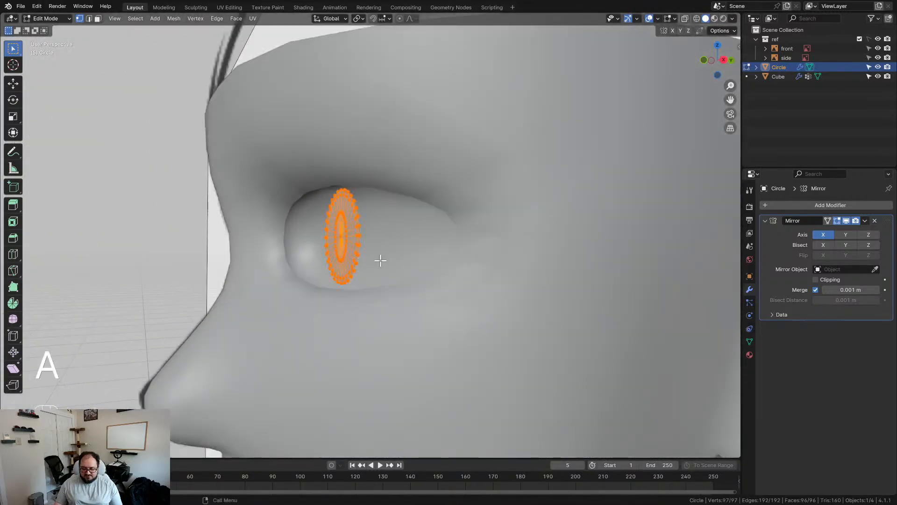
key("KP_3")
scroll(372, 254, "up", 5)
key("r")
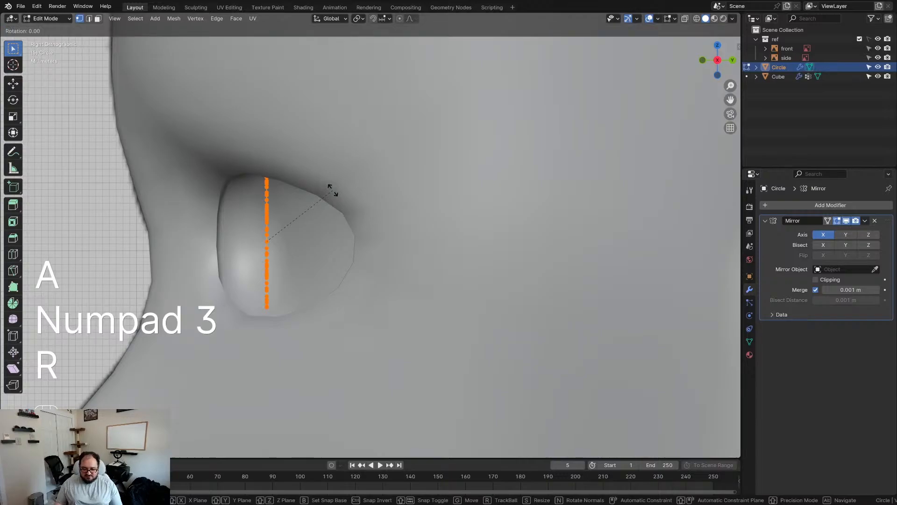
key("z")
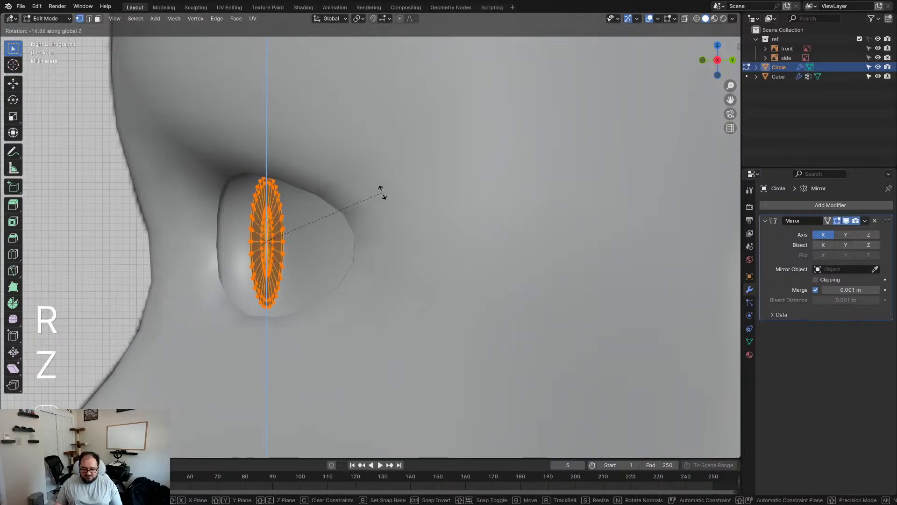
left_click(409, 194)
scroll(363, 202, "down", 5)
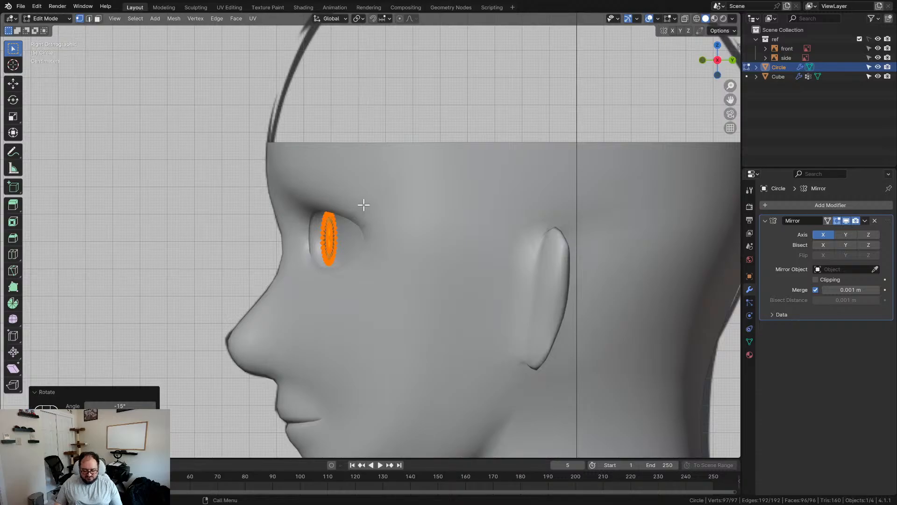
key("shift+z")
scroll(363, 204, "up", 5)
middle_click_drag(355, 243, 414, 212, "shift")
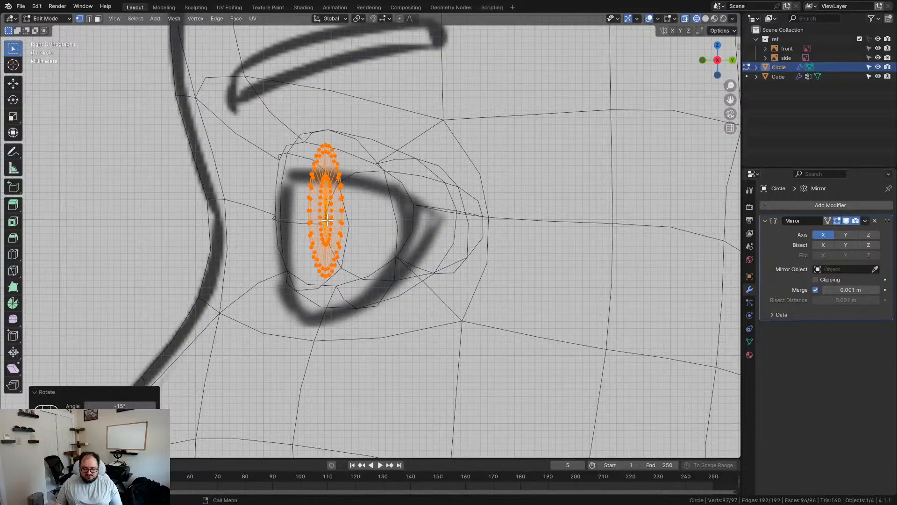
key("z")
scroll(347, 231, "down", 5)
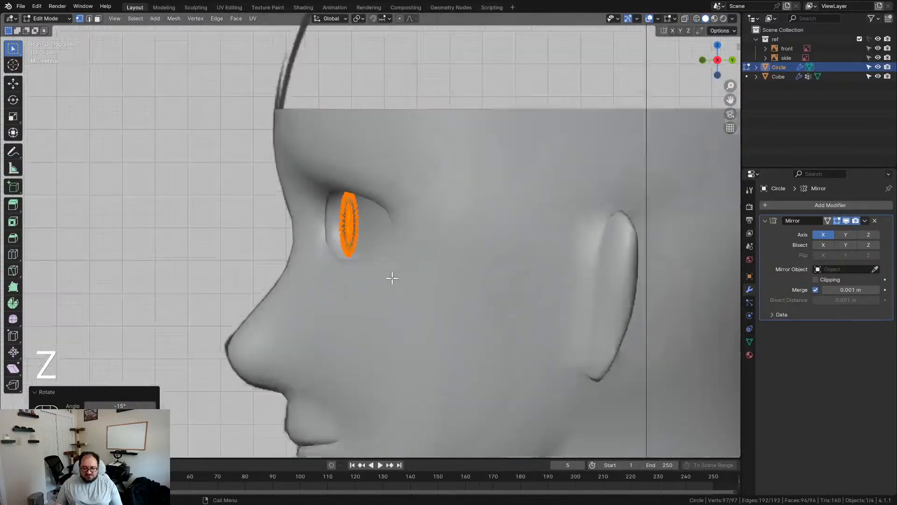
Move the pupil's center vertex about -0.00146 m along Y using smooth proportional editing with a size of about 0.01247 m
left_click(386, 279)
scroll(386, 276, "up", 6)
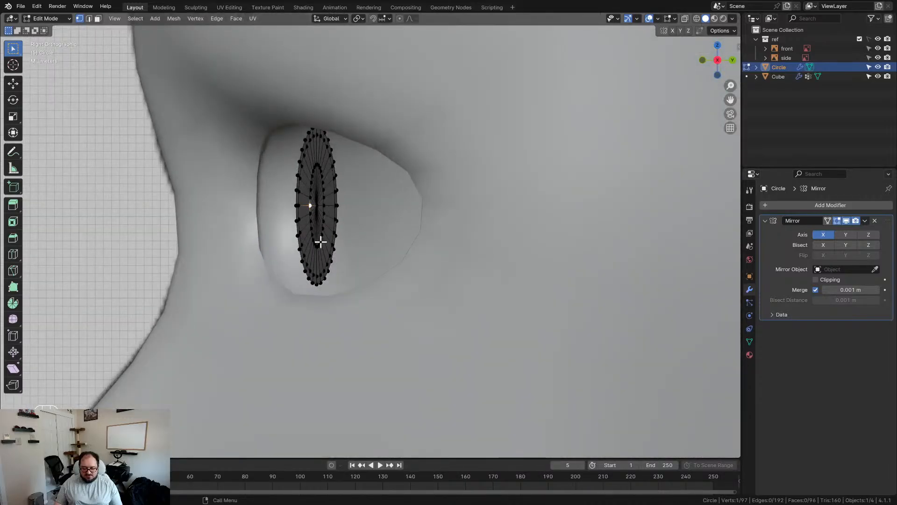
scroll(311, 225, "up", 3)
left_click(277, 184)
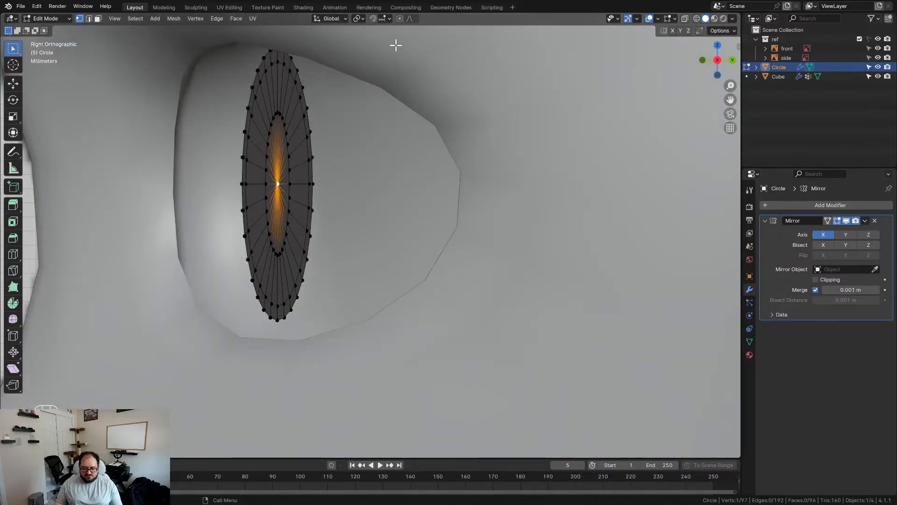
key("g")
scroll(337, 164, "up", 6)
scroll(333, 163, "down", 4)
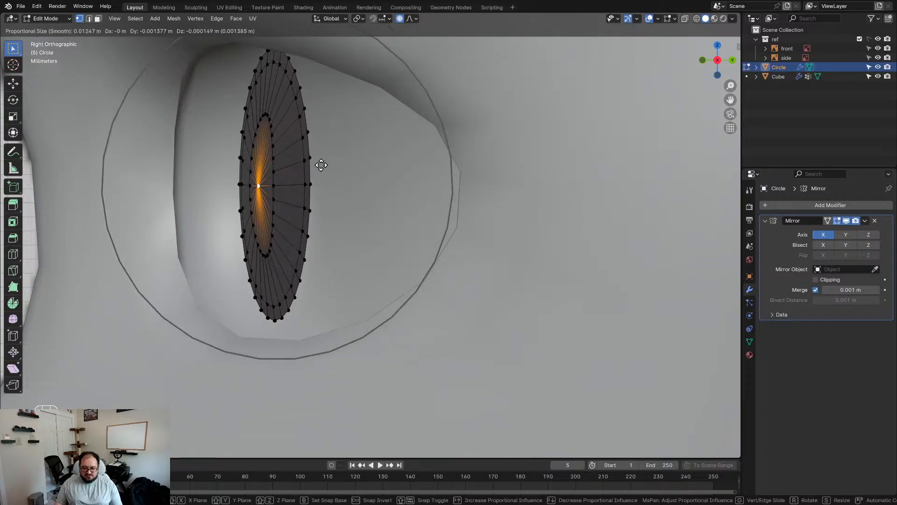
key("y")
left_click(285, 160)
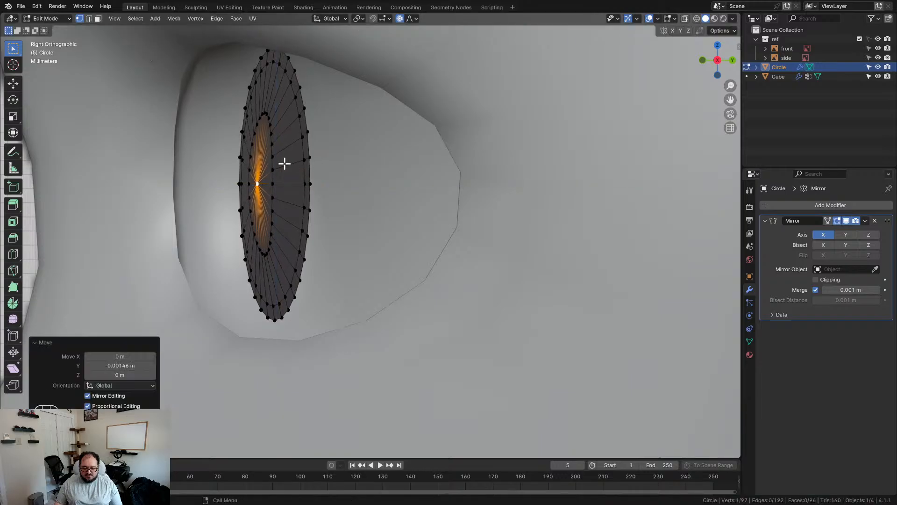
Pull the iris rim's front vertex about -0.000879 m along Y and shift its back vertex rearward with proportional editing
left_click(239, 169)
key("g")
key("y")
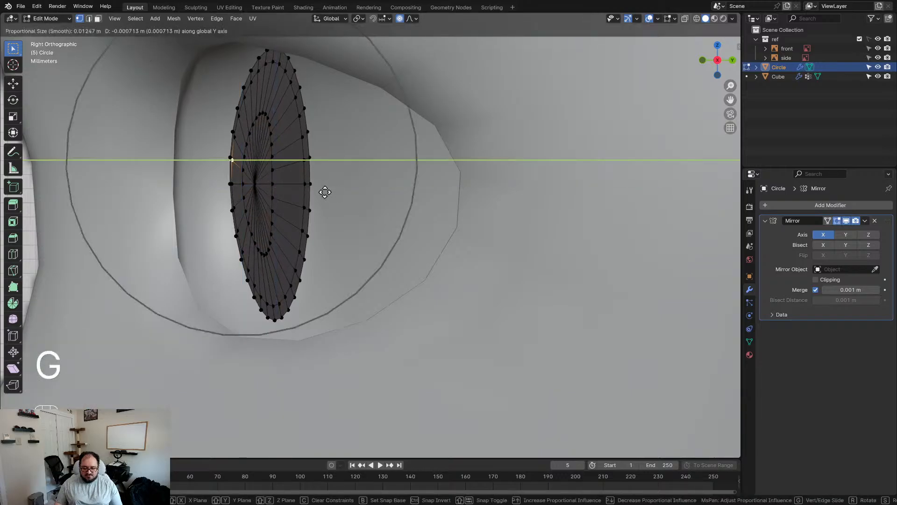
left_click(323, 192)
key("ctrl+z")
key("g")
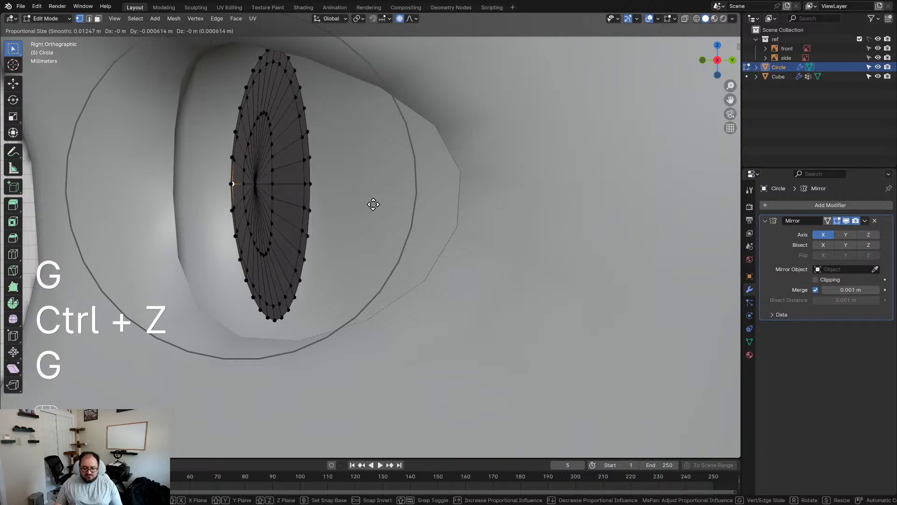
key("y")
left_click(369, 204)
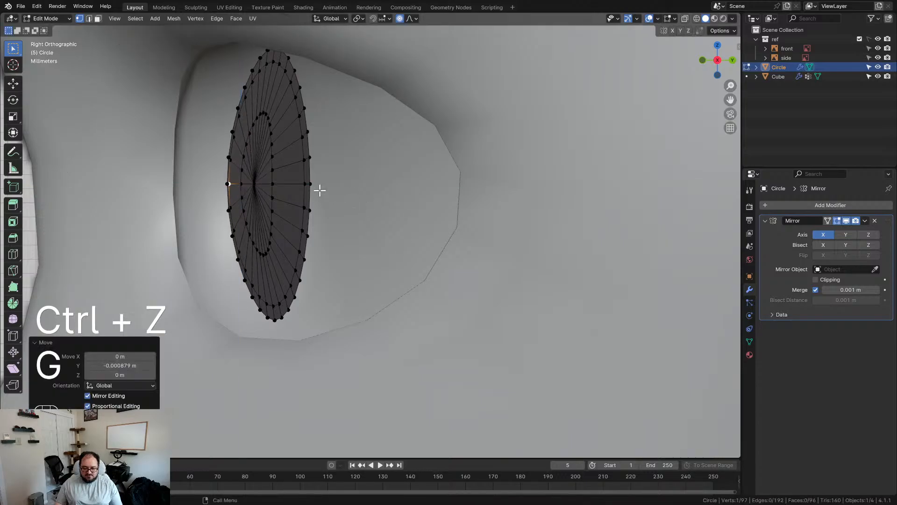
key("g")
key("y")
left_click(357, 187)
Try adjusting the pupil's center and the front vertex of the iris's inner ring with proportional editing
left_click(283, 188)
key("g")
key("y")
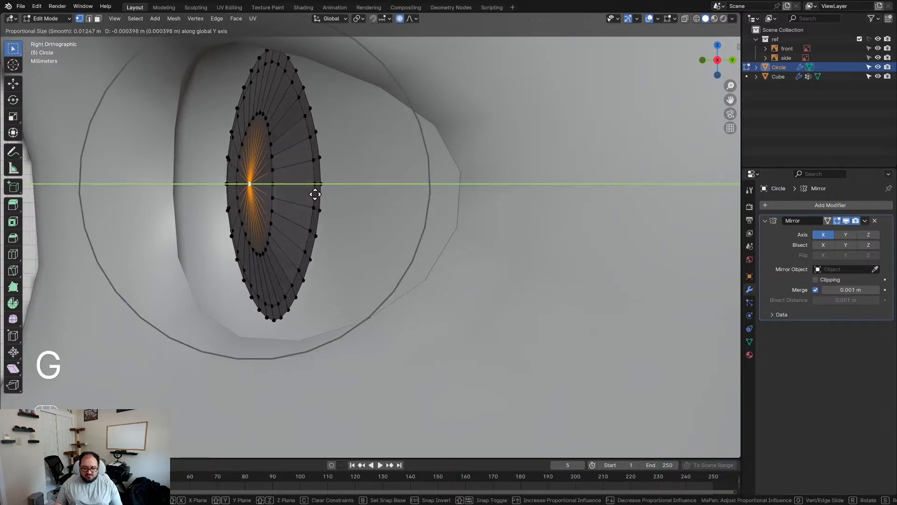
left_click(314, 192)
left_click(271, 184)
key("g")
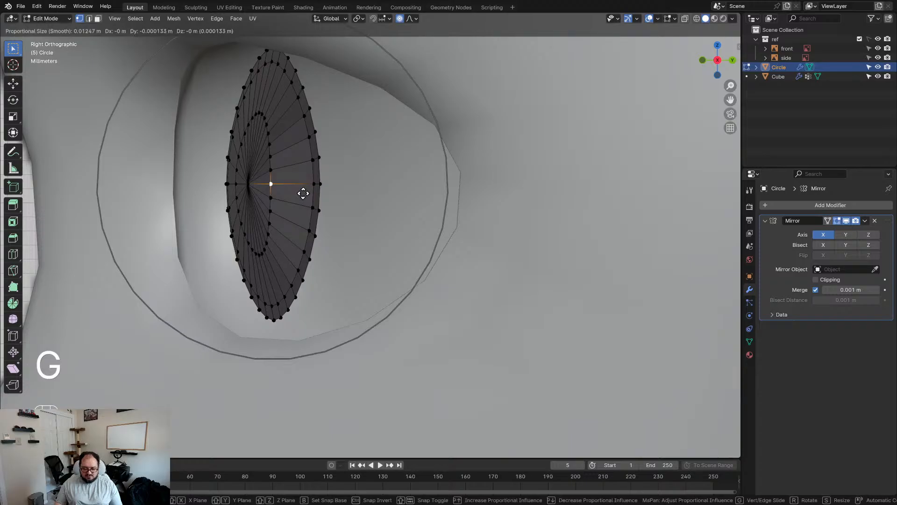
key("ctrl+z")
left_click(240, 183)
key("g")
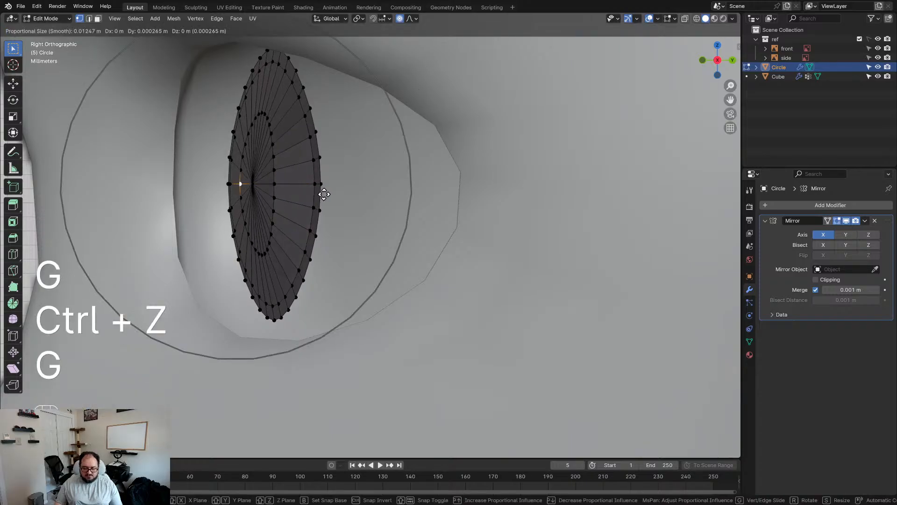
left_click(324, 194)
scroll(332, 199, "down", 4)
left_click(401, 226)
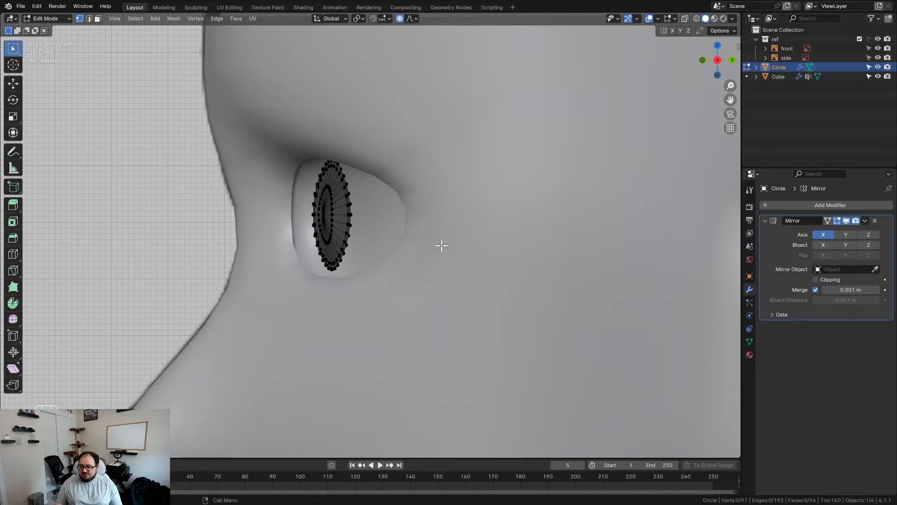
Turn off proportional editing and undo the iris's soft vertex moves and its rotation
mouse_move(405, 240)
middle_mouse_down()
mouse_move(332, 262)
mouse_move(503, 270)
mouse_move(406, 272)
mouse_move(460, 298)
mouse_move(463, 281)
mouse_move(526, 286)
mouse_move(392, 266)
mouse_move(378, 248)
mouse_move(400, 250)
middle_mouse_up()
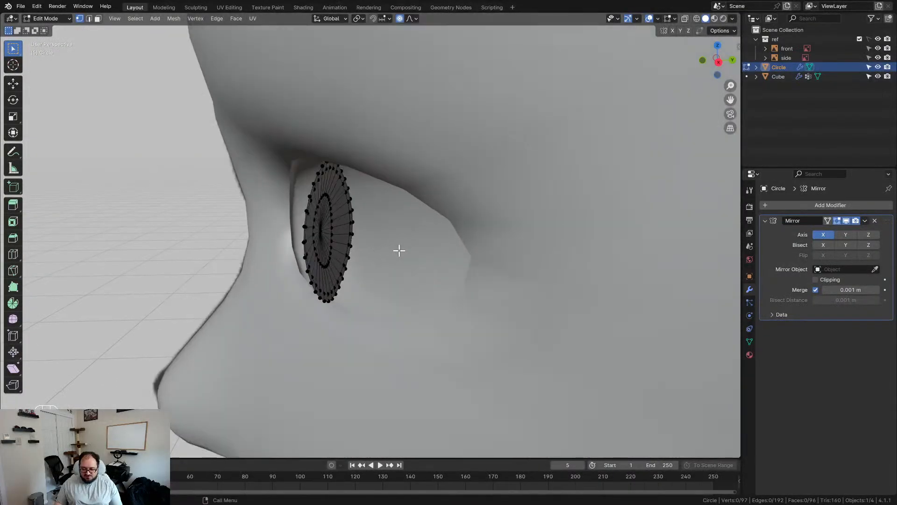
left_click(400, 18)
key("ctrl+z")
key("ctrl+z")
key("ctrl+z")
key("ctrl+z")
key("ctrl+z")
key("ctrl+z")
key("ctrl+z")
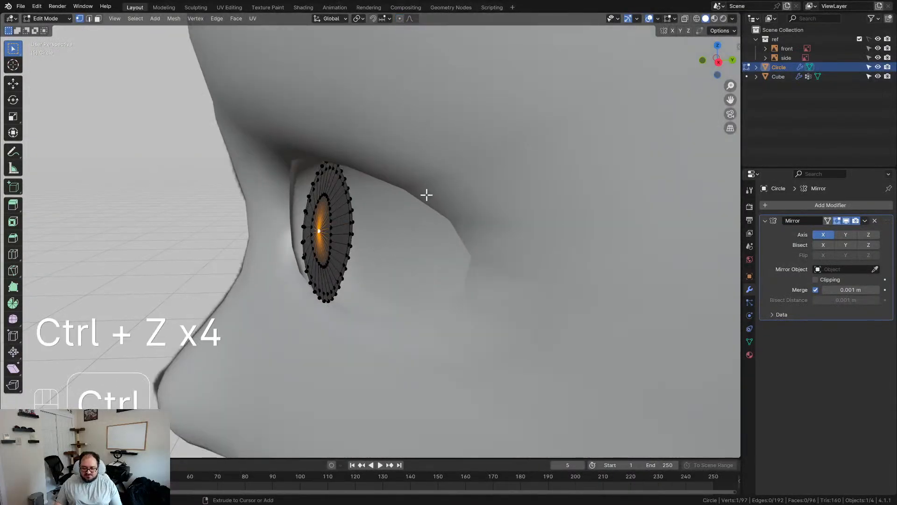
key("ctrl+z")
key("ctrl+z")
key("ctrl+z")
key("ctrl+z")
key("ctrl+z")
key("ctrl+z")
key("ctrl+z")
key("ctrl+z")
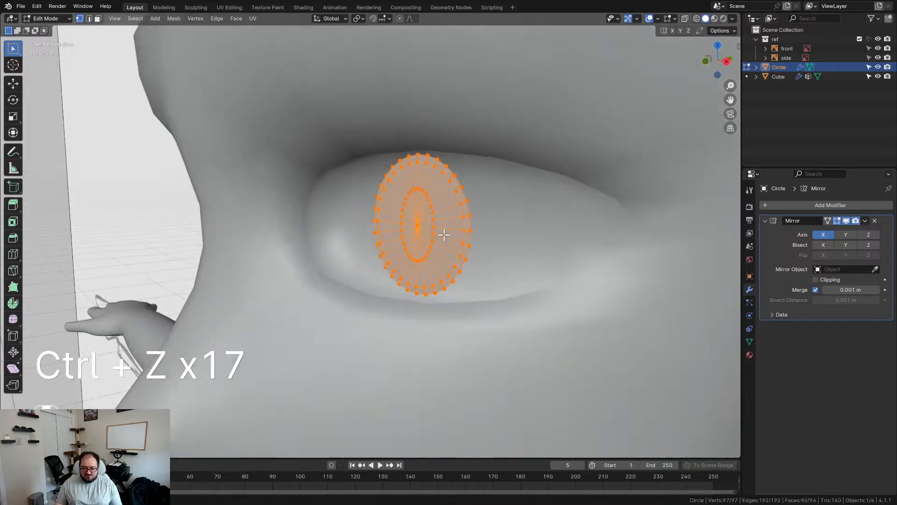
Try rotating the whole iris by -15° around the Z axis
middle_click_drag(444, 234, 417, 244)
key("r")
key("z")
key("KP_Subtract")
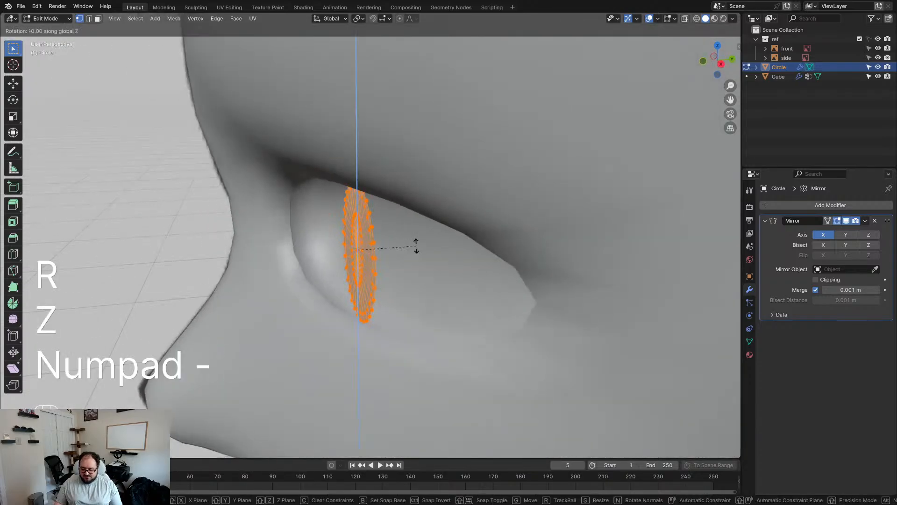
key("KP_1")
key("KP_5")
key("KP_Enter")
middle_click_drag(394, 251, 475, 254)
key("ctrl+z")
Rotate the whole iris by 15° around the Z axis
middle_click_drag(534, 255, 439, 257)
key("r")
key("z")
key("KP_1")
key("KP_5")
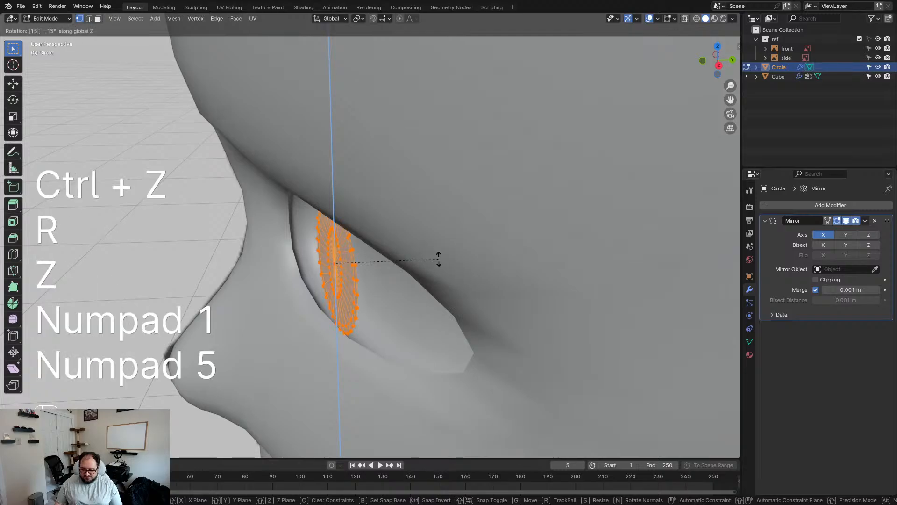
key("KP_Enter")
Enable proportional editing and move the pupil's center vertex slightly forward along Y in side view
middle_click_drag(438, 259, 359, 223)
key("KP_3")
scroll(357, 225, "up", 3)
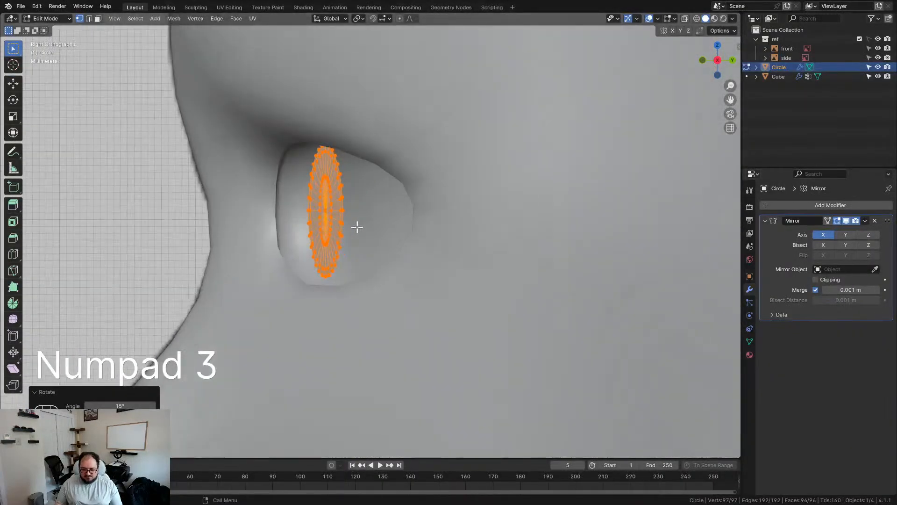
left_click(306, 203)
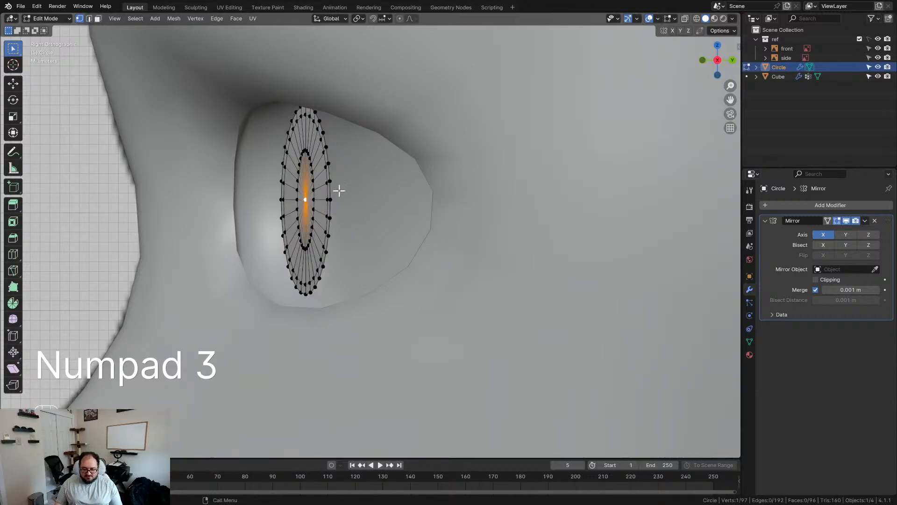
left_click(398, 18)
key("g")
key("y")
left_click(385, 145)
Move the back vertex of the iris rim about 0.001314 m along Y with proportional editing to curve the disc
left_click(361, 200)
key("g")
key("y")
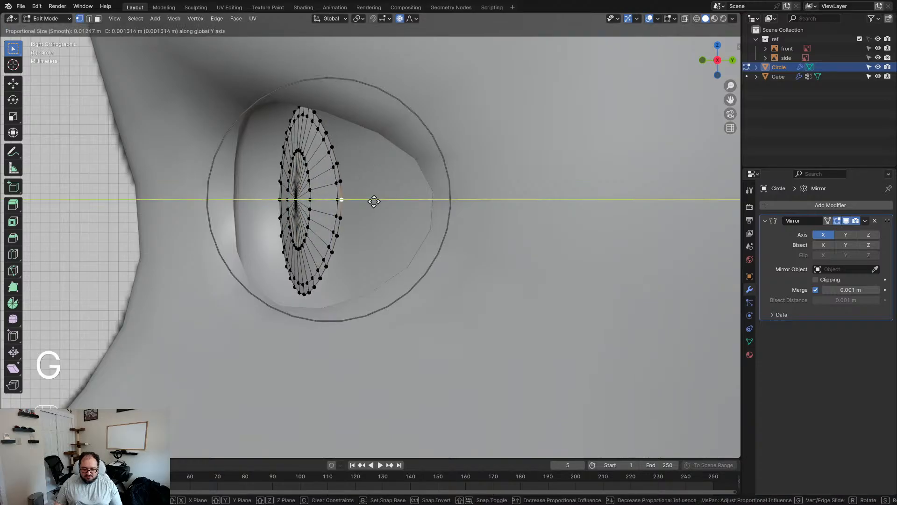
left_click(374, 201)
scroll(369, 201, "down", 5)
scroll(397, 230, "up", 2)
key("shift+z")
key("shift+z")
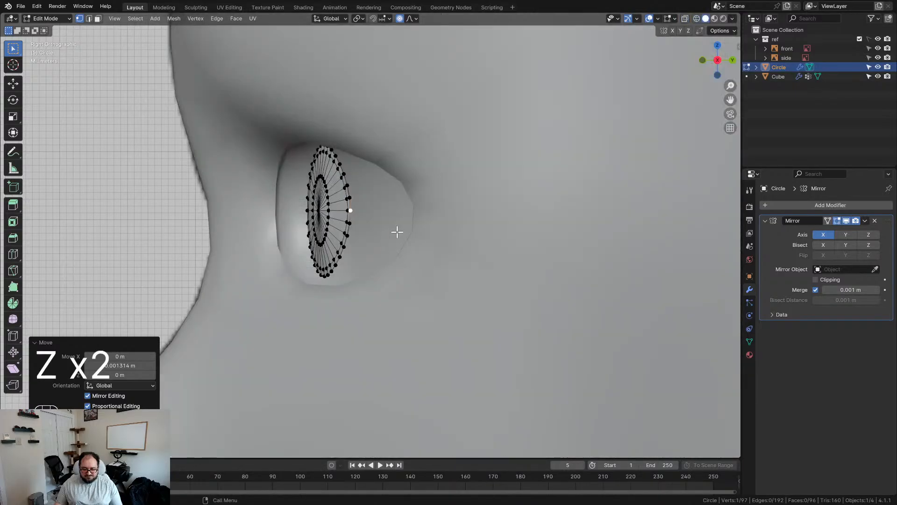
Move the entire iris about -0.003337 m along Y toward the front of the eye opening
key("a")
key("g")
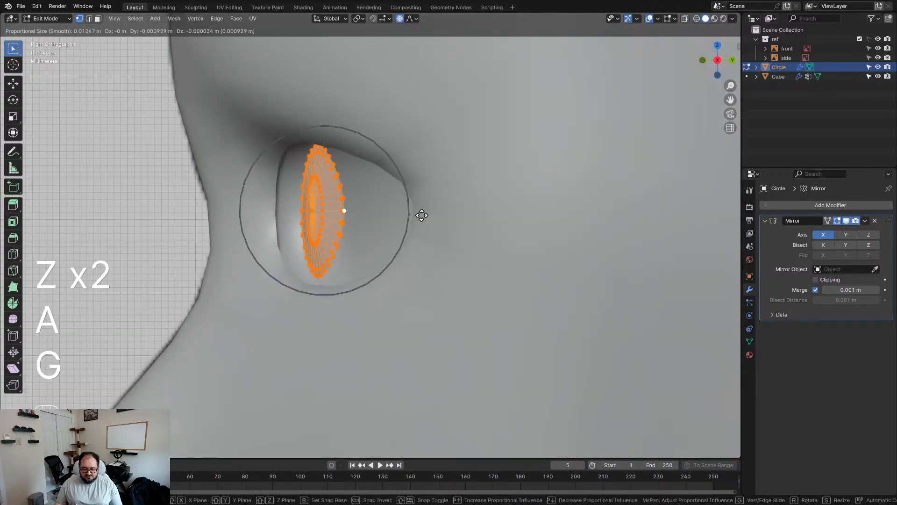
key("y")
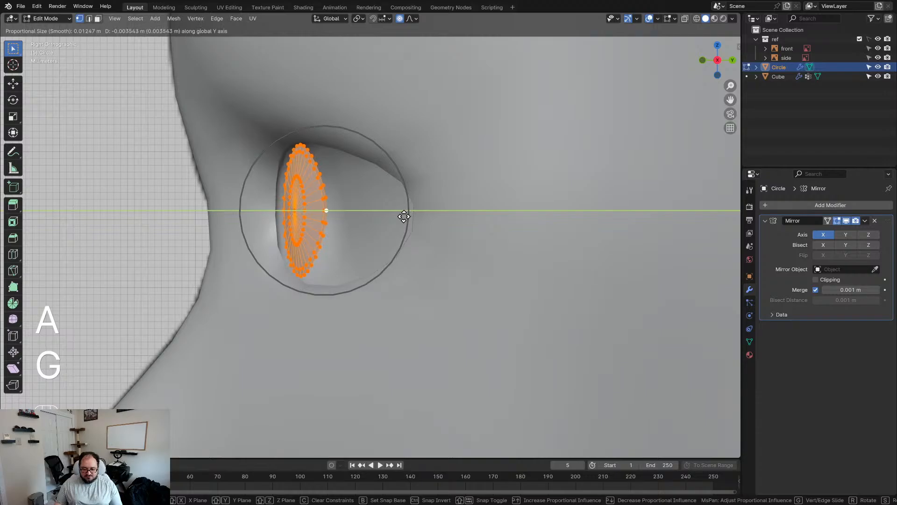
left_click(405, 217)
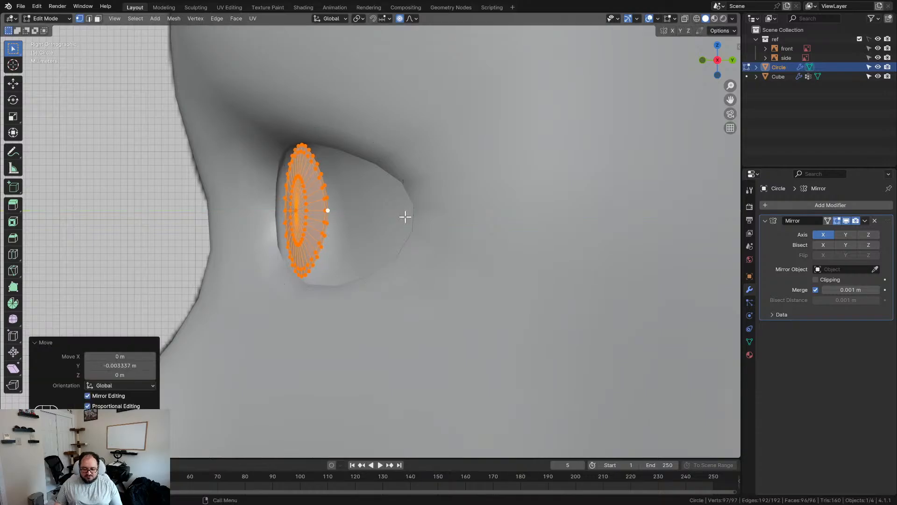
left_click(337, 222)
middle_click_drag(353, 216, 341, 230)
key("KP_3")
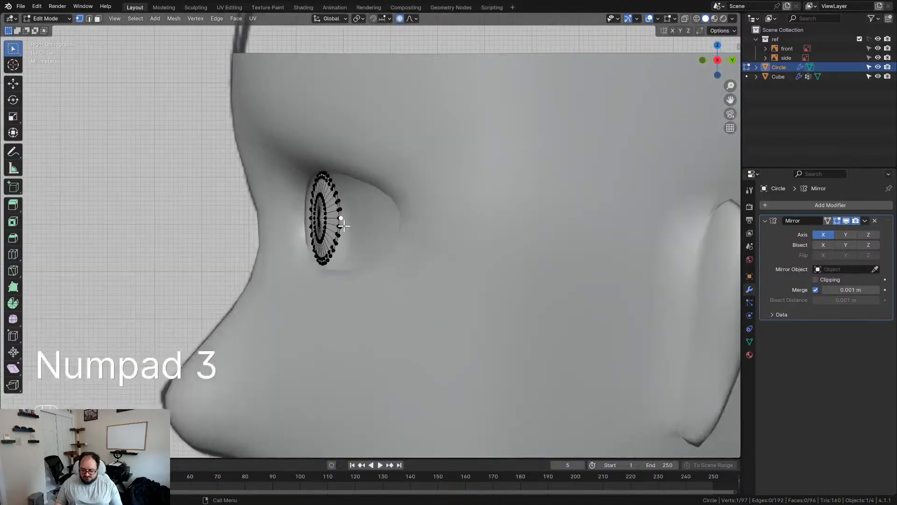
scroll(343, 226, "up", 4)
key("a")
middle_click_drag(341, 212, 364, 232)
Switch to editing the head mesh and move the lower eyelid's middle vertex about -0.005229 m along Y
key("Tab")
middle_click_drag(374, 328, 326, 292)
left_click(352, 328)
key("Tab")
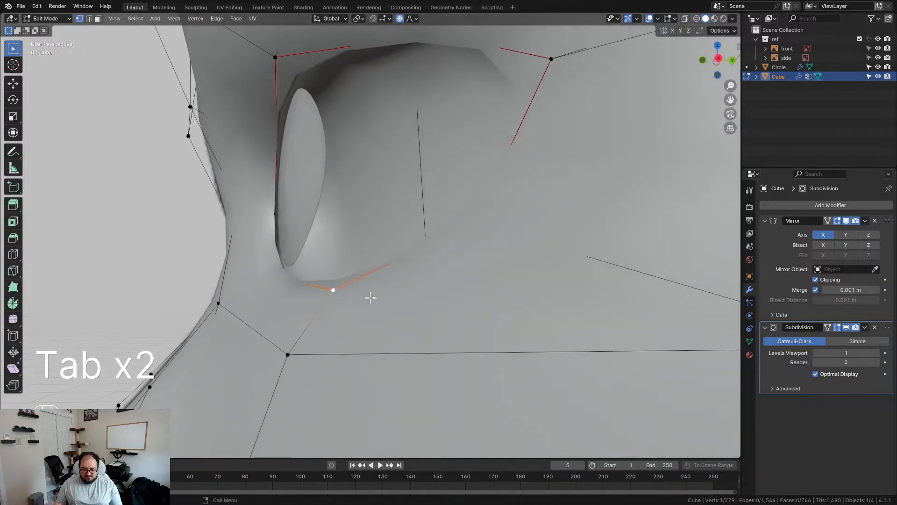
key("KP_3")
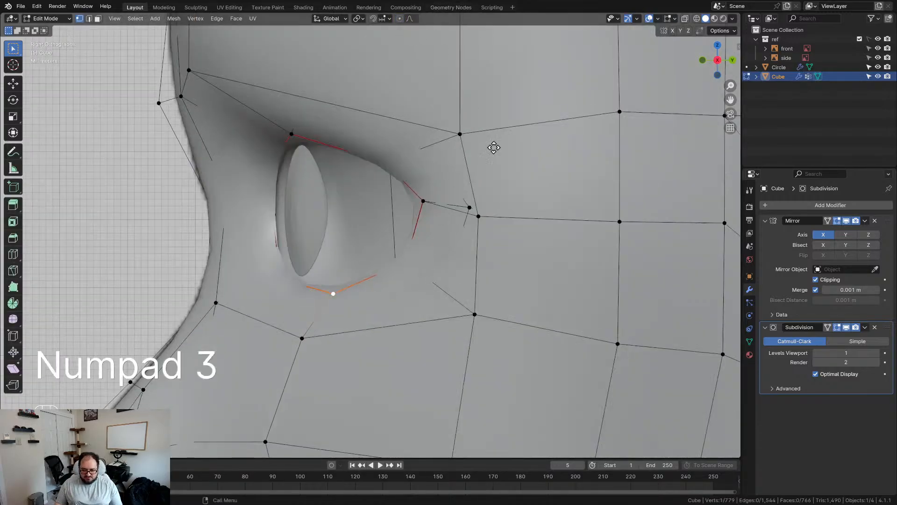
key("g")
left_click(486, 146)
key("ctrl+z")
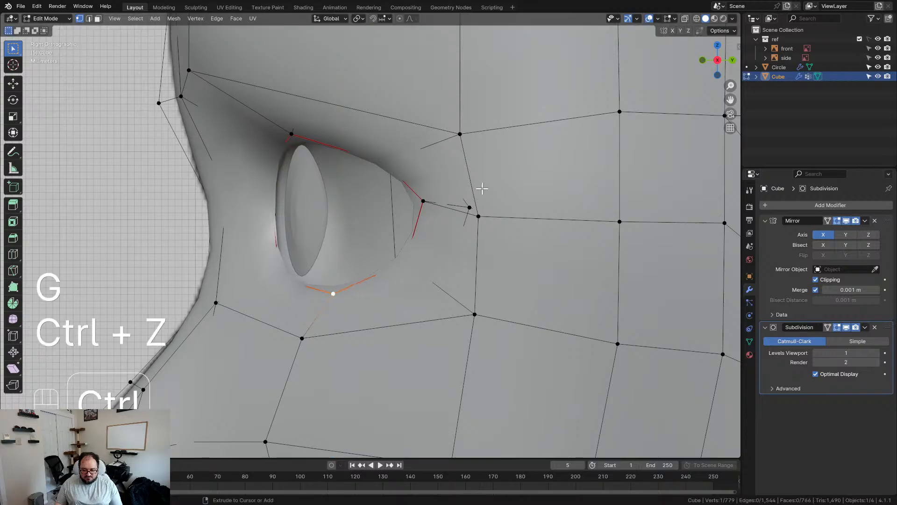
key("g")
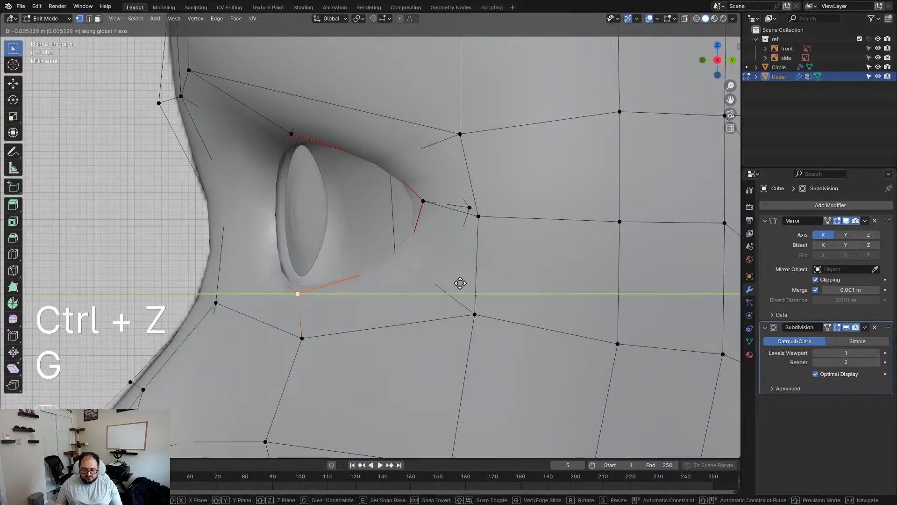
left_click(460, 283)
middle_click_drag(457, 283, 542, 301)
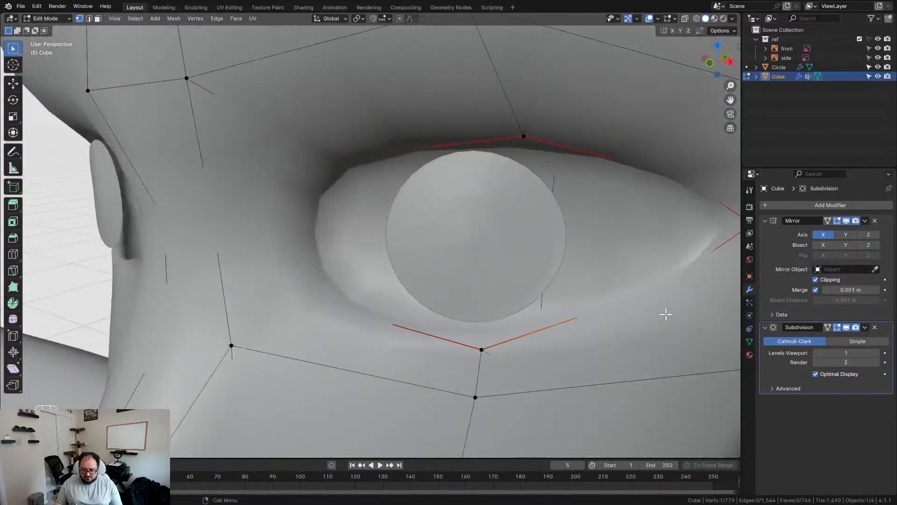
Select the upper and lower eyelids' outer vertices and move both about -0.007348 m along Y in side view
middle_click_drag(665, 312, 597, 304)
key("z")
middle_click_drag(400, 196, 404, 232)
left_click(341, 153, "shift")
key("z")
key("KP_3")
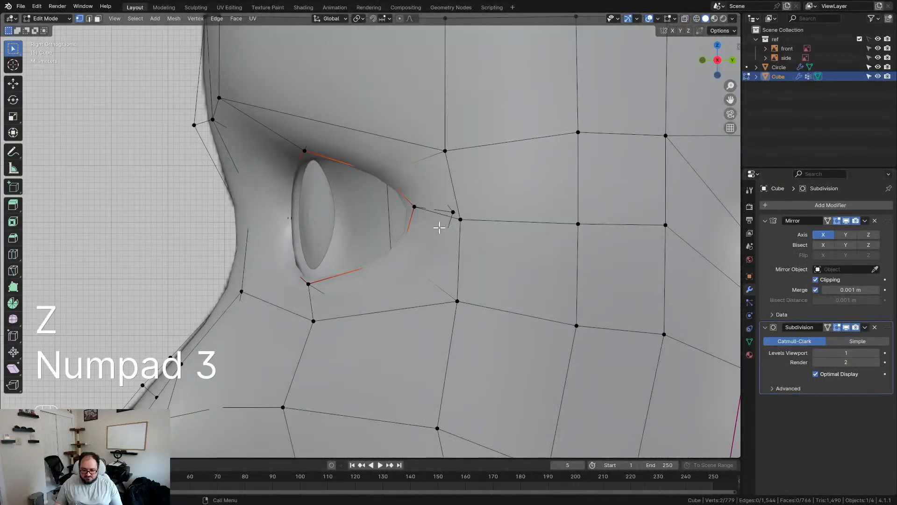
key("g")
left_click(398, 221)
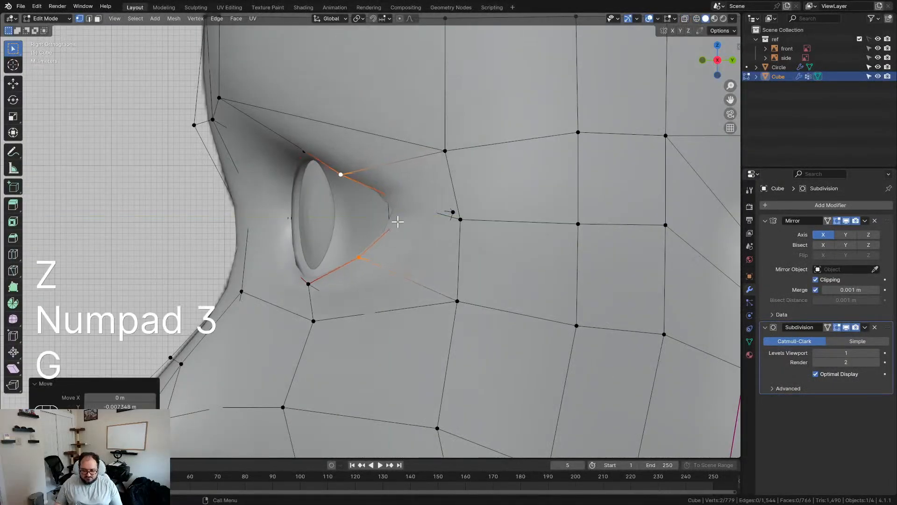
Nudge the upper eyelid's middle and outer vertices slightly in side view to smooth the lid line
left_click(309, 281)
key("g")
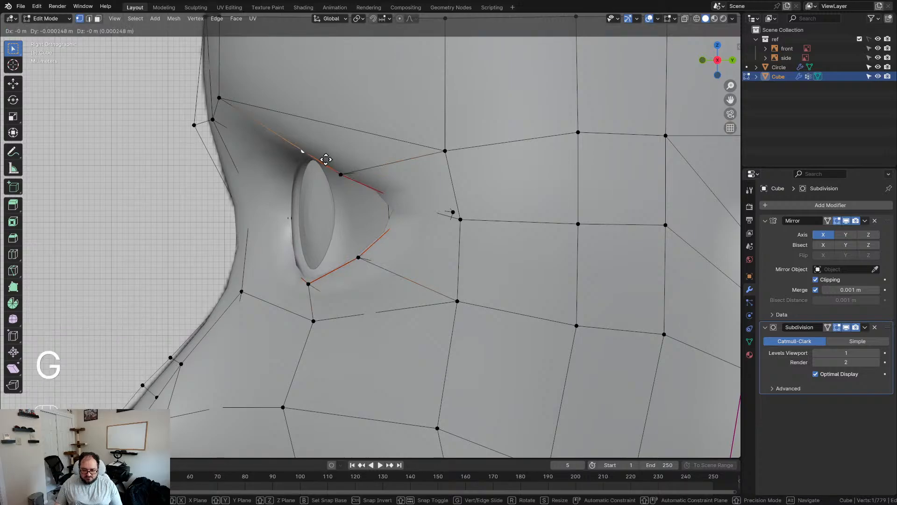
key("g")
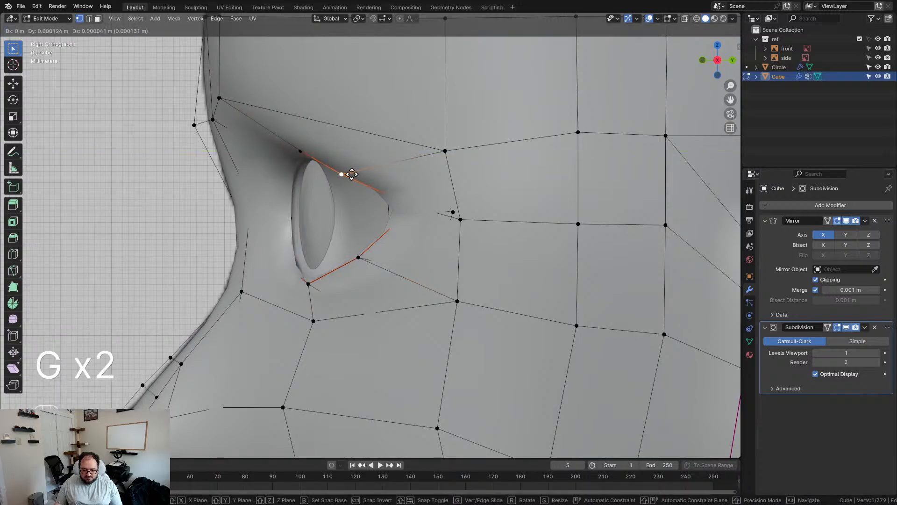
left_click(353, 174)
Lower the lower eyelid's outer vertex slightly and move the eye opening's inner vertex about -0.00066 m along Y
left_click(358, 258)
key("g")
left_click(357, 273)
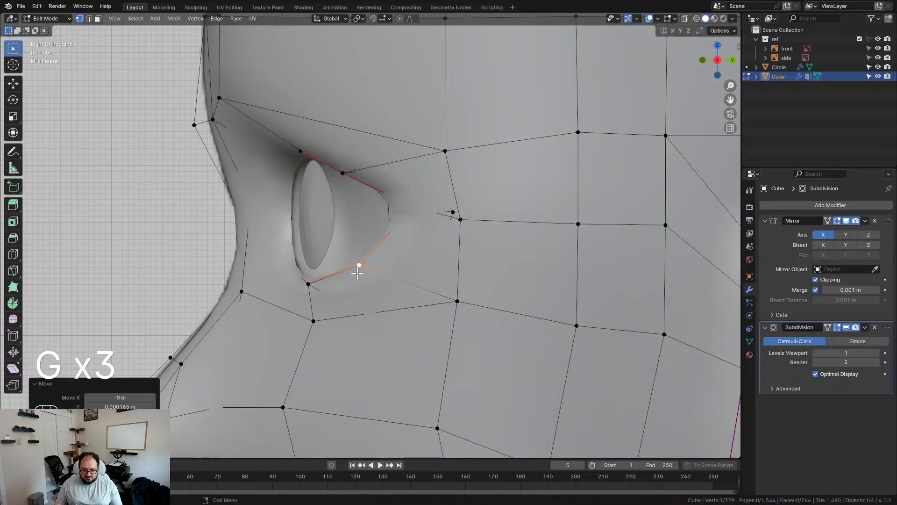
key("g")
middle_click(307, 241)
left_click(309, 242)
middle_click_drag(309, 242, 329, 196)
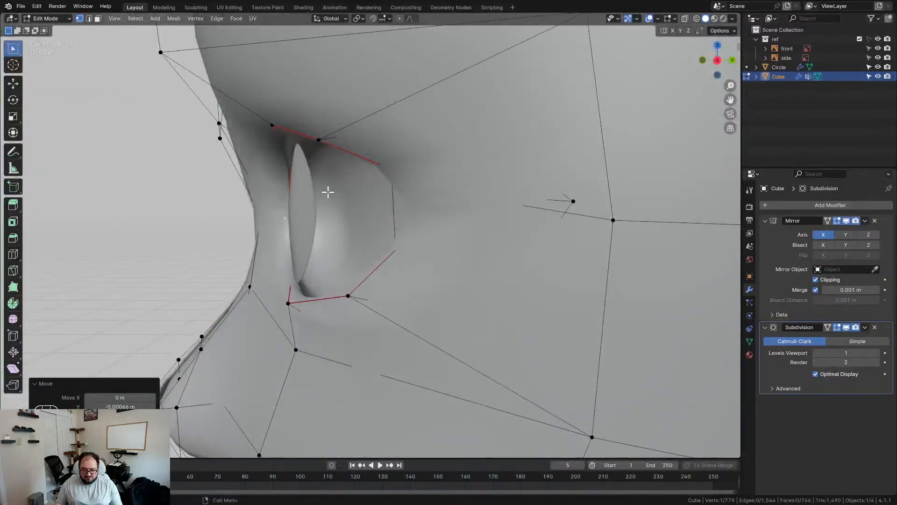
Select the whole edge loop around the eye opening and shift it very slightly along X
left_click(352, 143, "alt")
key("g")
key("x")
left_click(438, 233)
scroll(433, 238, "down", 2)
mouse_move(430, 245)
middle_mouse_down()
mouse_move(491, 246)
mouse_move(355, 248)
mouse_move(418, 248)
middle_mouse_up()
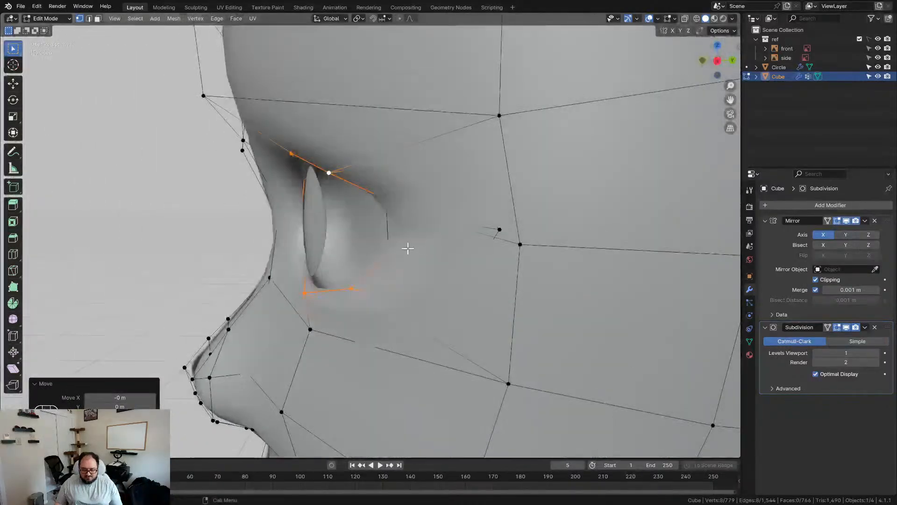
Switch to editing the iris mesh and scale the entire iris by 1.064 in side view
key("Tab")
left_click(314, 219)
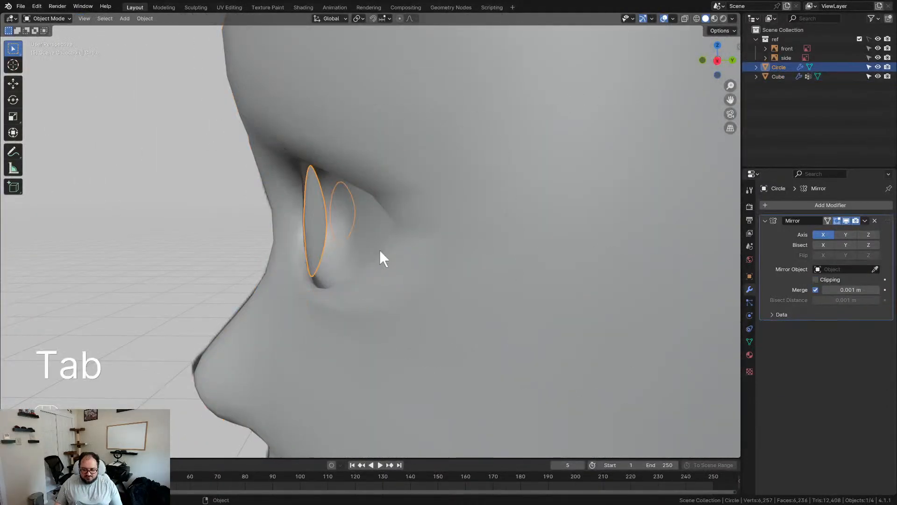
key("KP_3")
key("Tab")
scroll(380, 250, "up", 2)
key("a")
key("s")
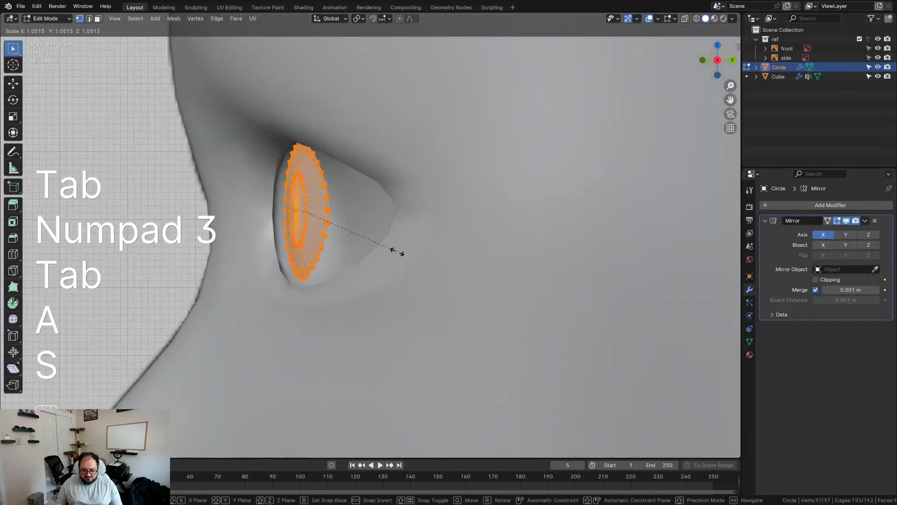
left_click(398, 252)
Move the iris down about 0.0003 m along Z and slightly back along Y, then leave mesh editing and deselect it
key("g")
key("z")
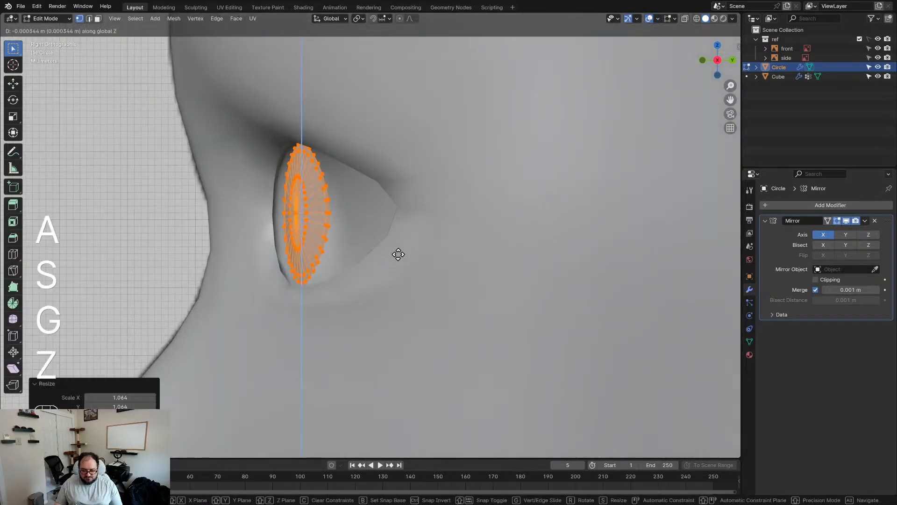
left_click(398, 255)
middle_click(399, 255)
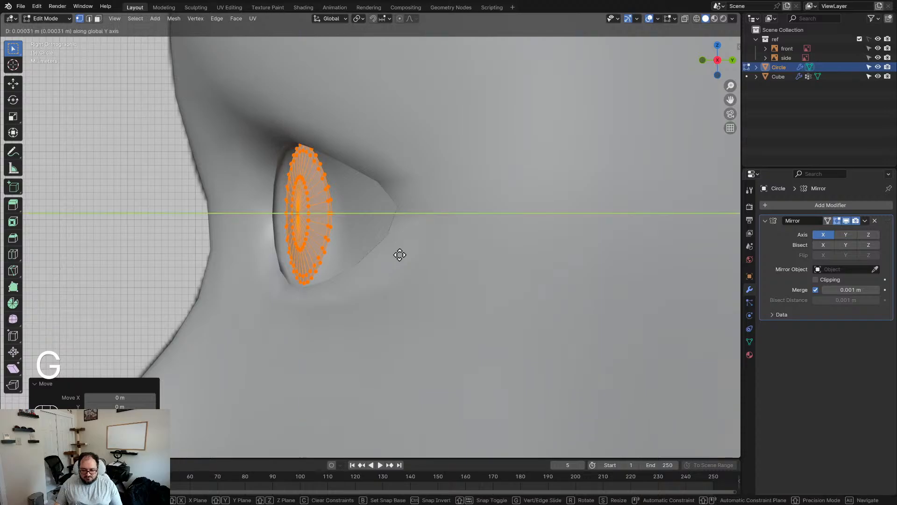
left_click(398, 254)
scroll(335, 264, "down", 4)
key("Tab")
scroll(299, 271, "up", 3)
left_click(151, 230)
middle_click_drag(151, 229, 317, 285)
scroll(346, 285, "down", 3)
middle_click_drag(381, 286, 405, 292)
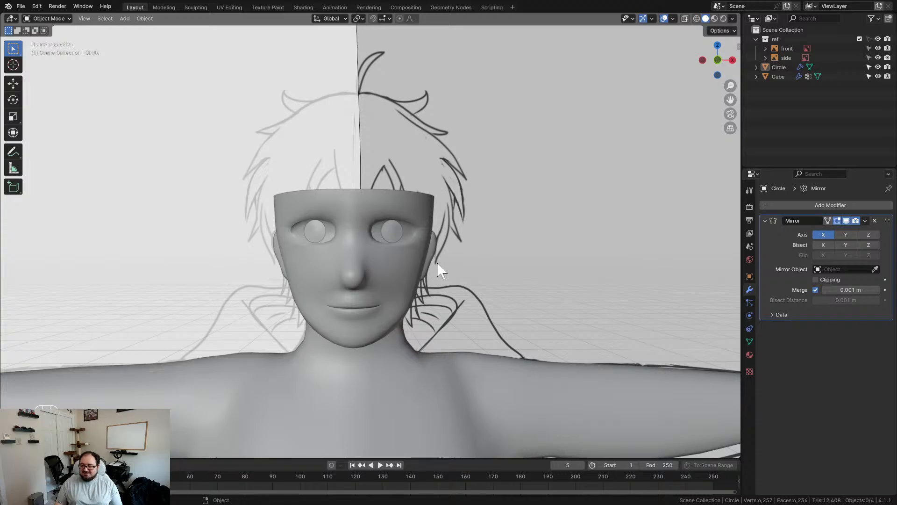
Apply smooth shading to the irises and save the file
scroll(486, 238, "up", 2)
middle_click_drag(483, 234, 346, 209)
left_click(357, 208)
right_click(373, 223)
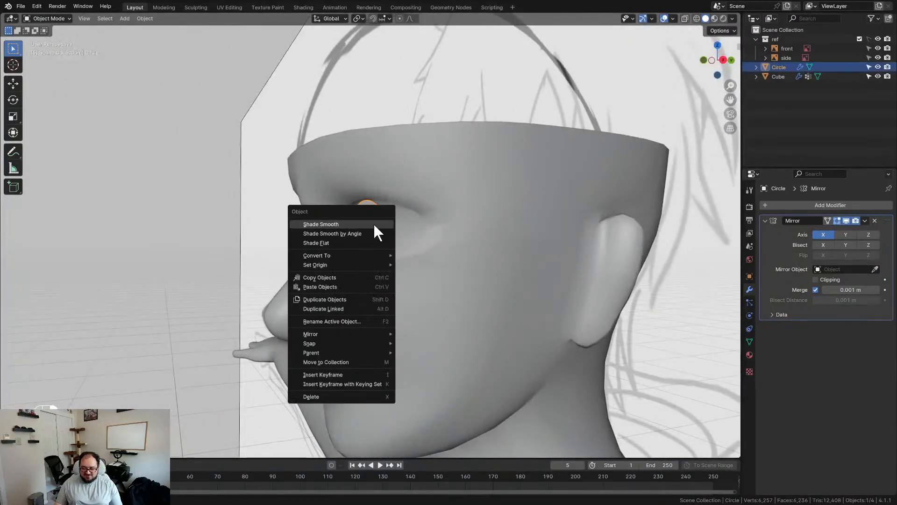
left_click(374, 224)
scroll(441, 271, "down", 2)
middle_click_drag(441, 271, 508, 284)
scroll(493, 283, "down", 1)
left_click(490, 286)
scroll(508, 284, "down", 1)
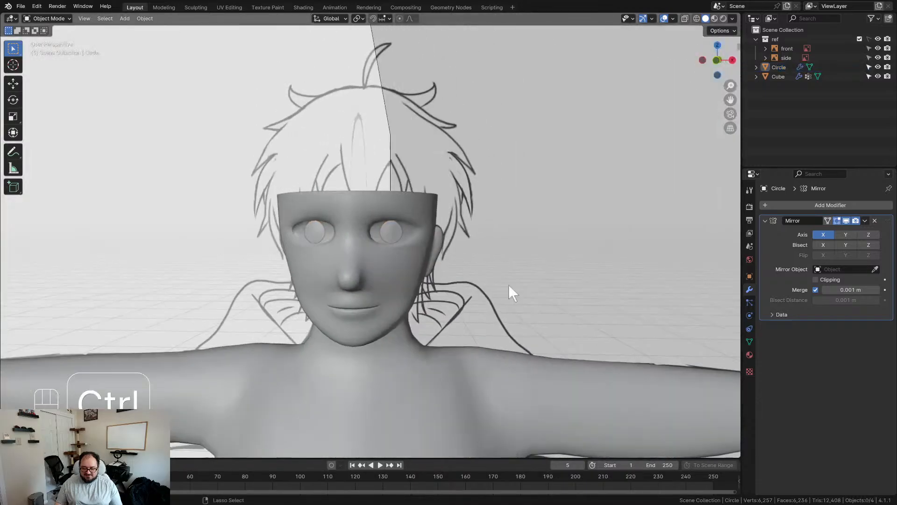
key("ctrl+s")
Switch to editing the head mesh and move the middle cheek vertex below the eye slightly outward
scroll(467, 282, "down", 2)
middle_click_drag(425, 281, 385, 274)
scroll(401, 275, "up", 2)
scroll(286, 278, "up", 2)
left_click(286, 282)
scroll(302, 287, "up", 2)
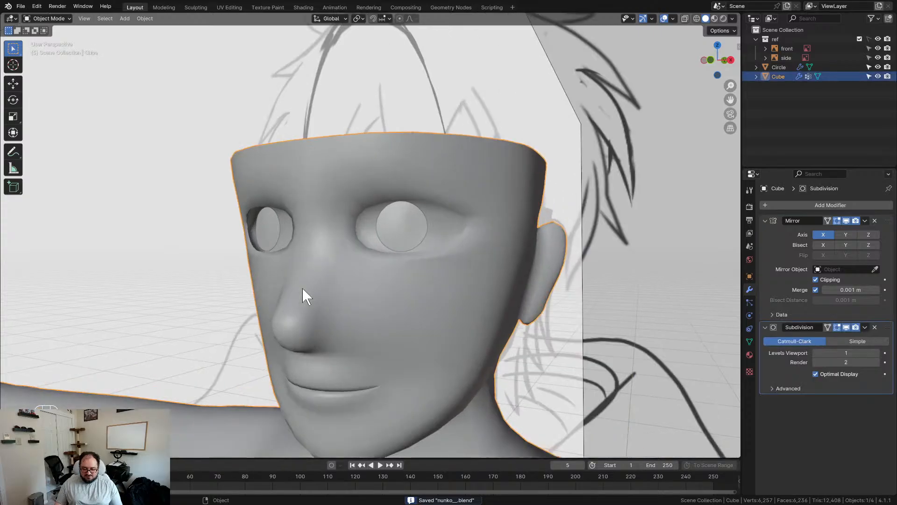
scroll(333, 243, "up", 2)
scroll(318, 252, "up", 1)
key("Tab")
left_click(513, 279)
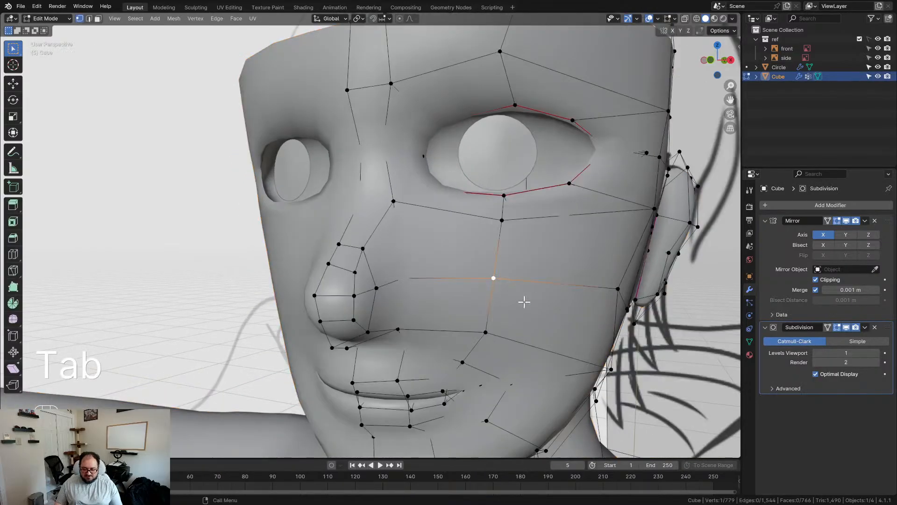
middle_click_drag(521, 301, 534, 301)
key("g")
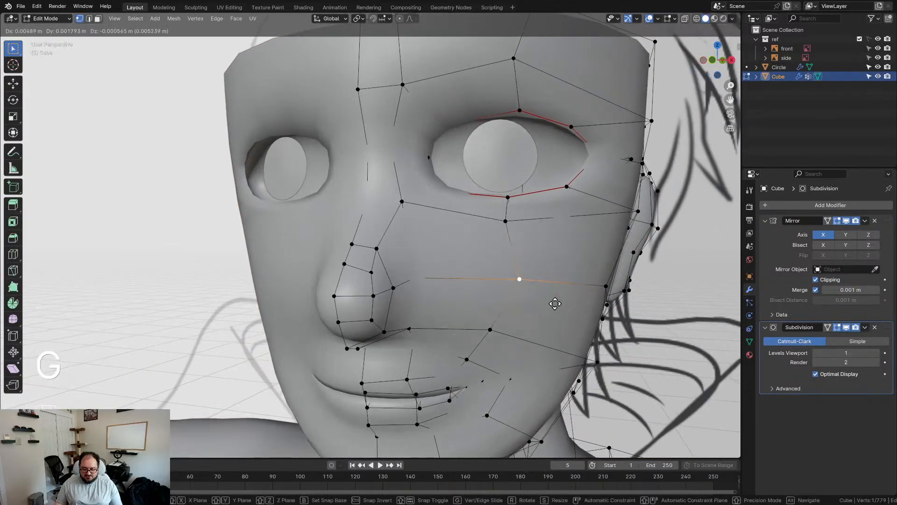
left_click(539, 303)
Move the outer cheek vertex about 0.006113 m and the jaw vertex below it about 0.001551 m outward along X
middle_click_drag(588, 293, 636, 308)
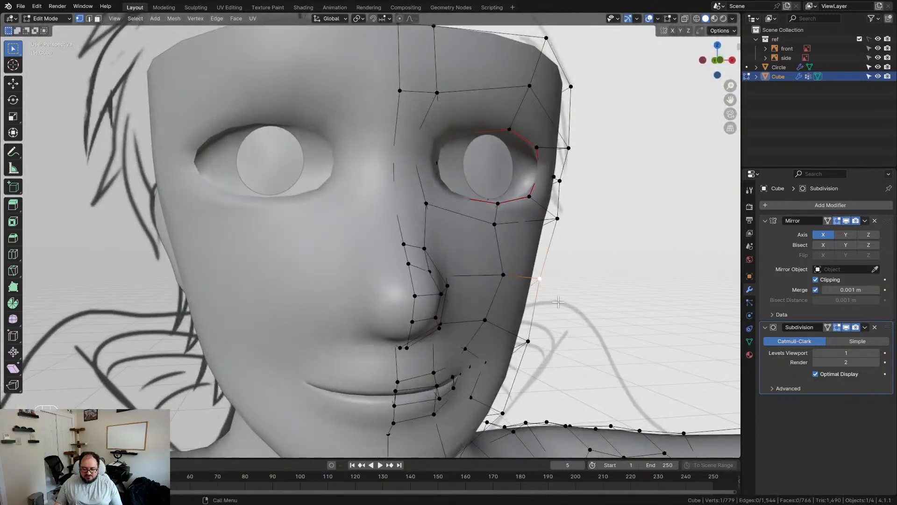
key("g")
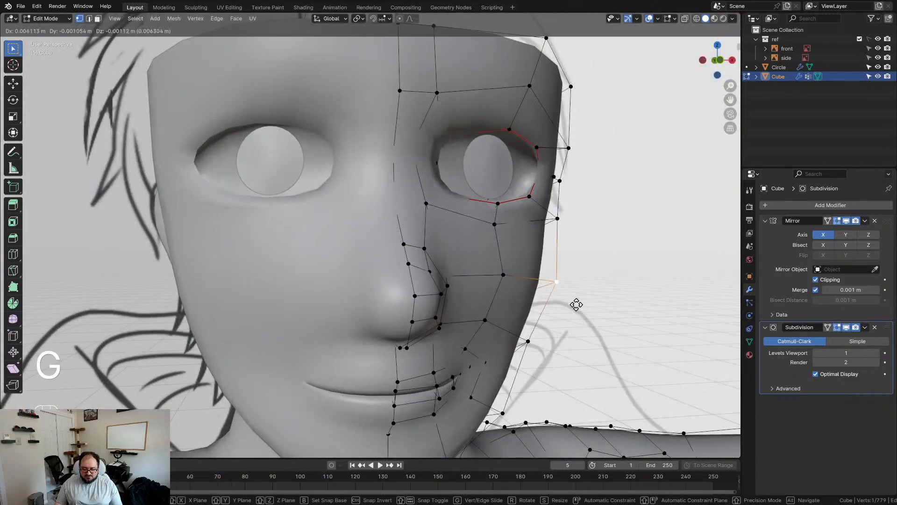
left_click(576, 304)
key("Tab")
mouse_move(576, 304)
middle_mouse_down()
mouse_move(512, 306)
mouse_move(567, 304)
middle_mouse_up()
key("Tab")
key("g")
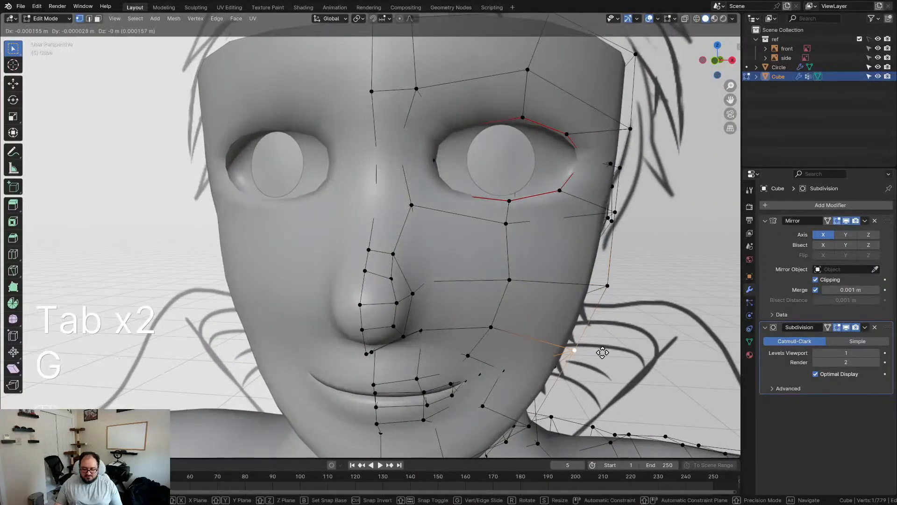
left_click(608, 355)
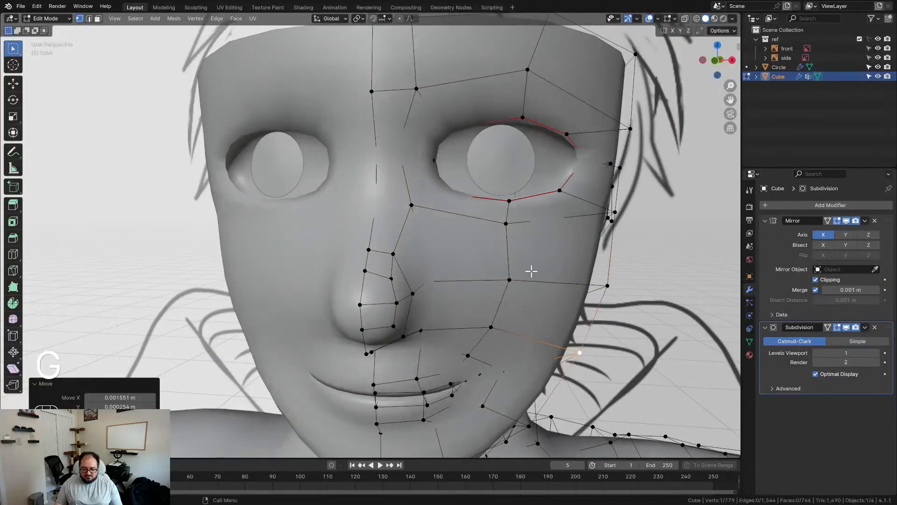
key("Tab")
middle_click_drag(537, 292, 551, 272)
scroll(520, 290, "down", 5)
left_click(551, 272)
Select the open edge loop at the top of the head and extrude it straight up along Z in side view
scroll(428, 268, "up", 2)
middle_click_drag(427, 268, 380, 269)
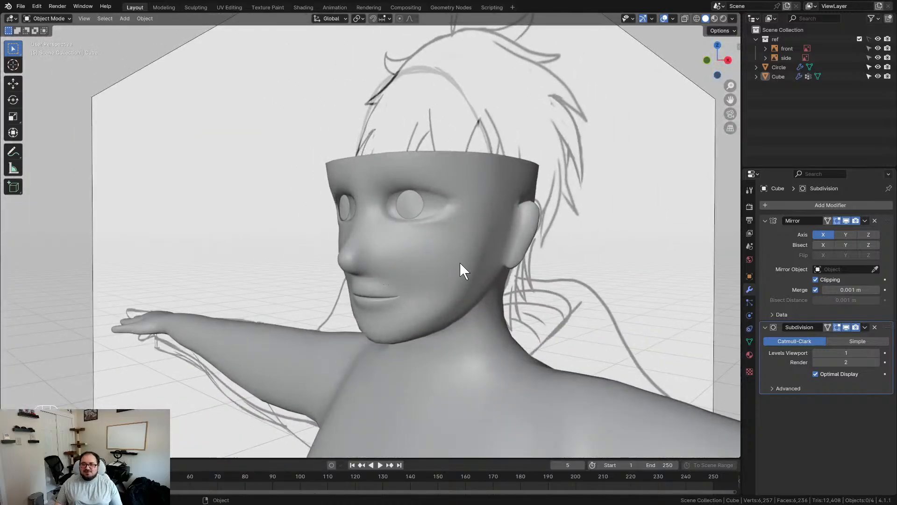
middle_click_drag(456, 265, 411, 266)
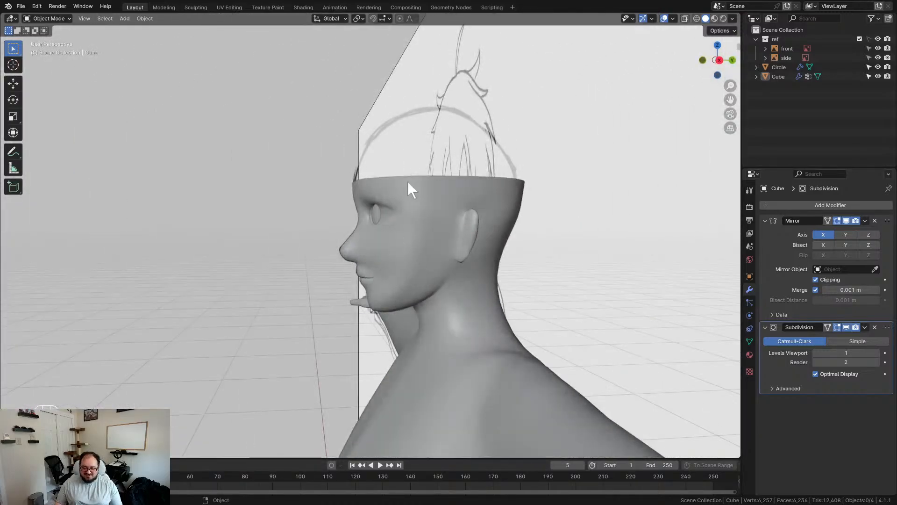
left_click(467, 192)
key("Tab")
key("KP_3")
left_click(471, 174, "alt")
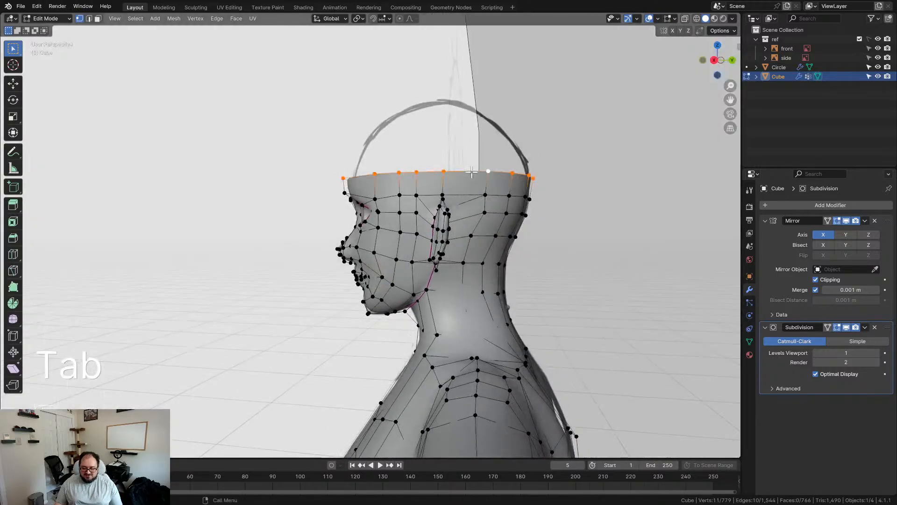
scroll(471, 172, "up", 3)
key("e")
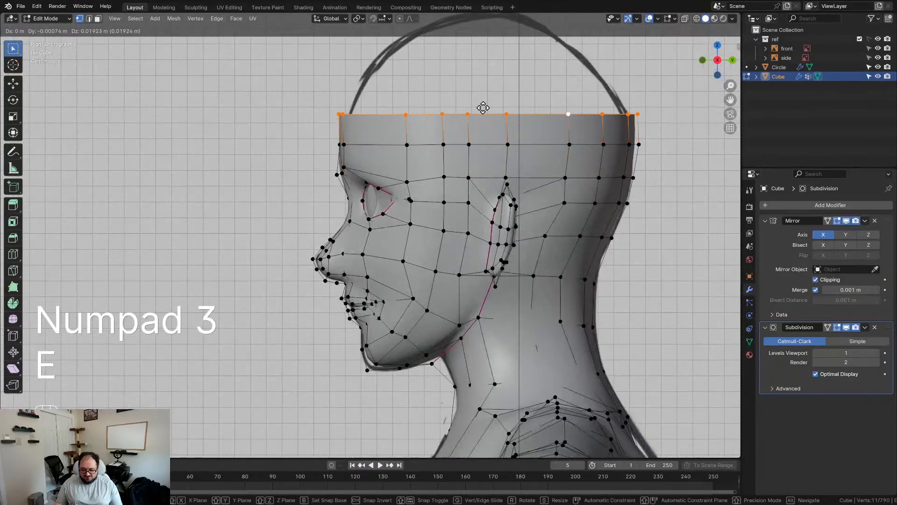
key("z")
left_click(481, 94)
Scale the extruded top edge loop inward slightly to follow the reference skull outline, and save the file
key("s")
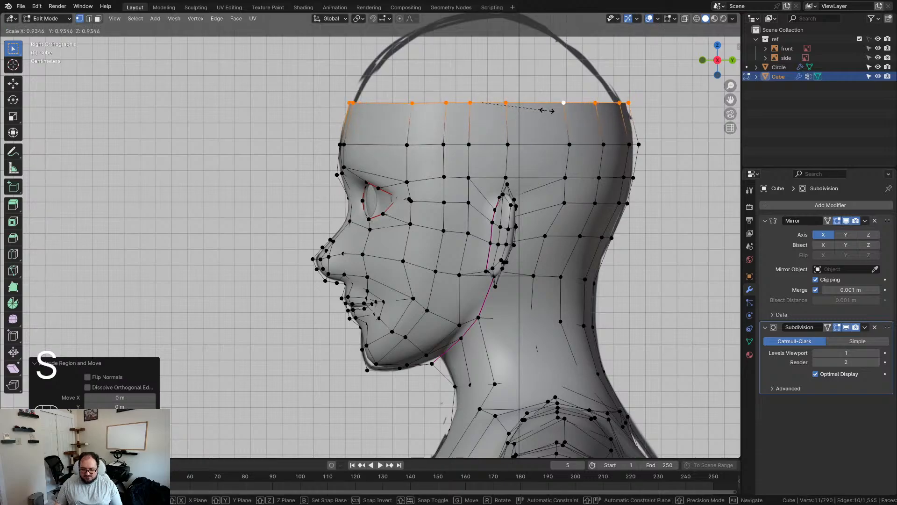
left_click(549, 111)
left_click(278, 135)
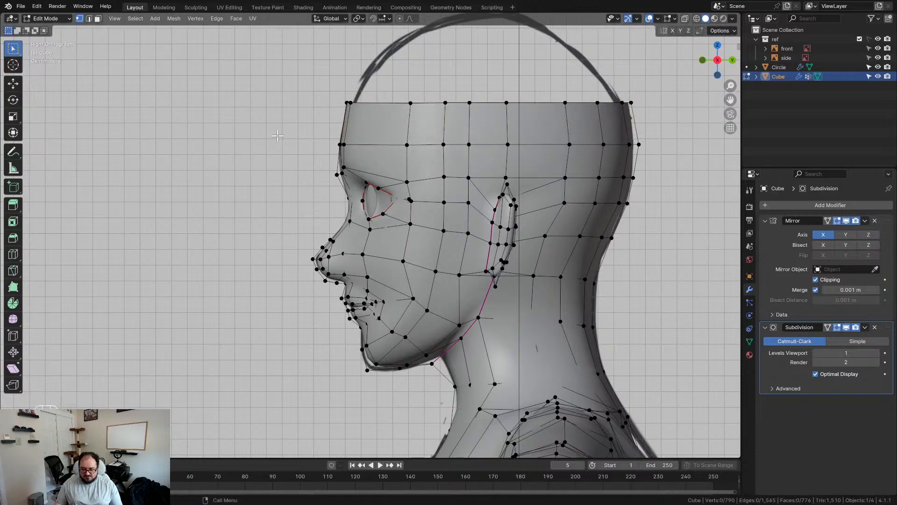
key("Tab")
middle_click_drag(252, 193, 411, 194)
left_click(504, 234)
key("ctrl+s")
left_click(411, 194)
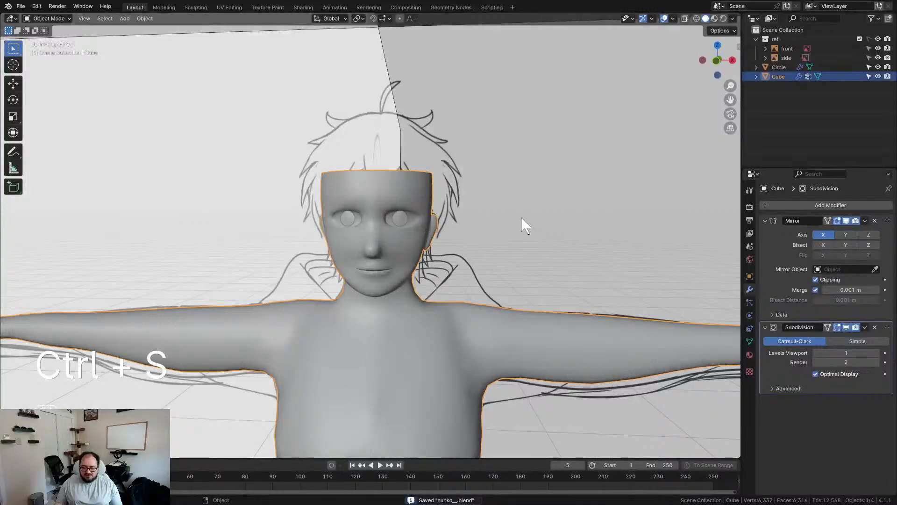
Examine the eyebrow shapes of the reference drawing against the head's wireframe in front view
key("KP_1")
key("z")
scroll(525, 227, "up", 4)
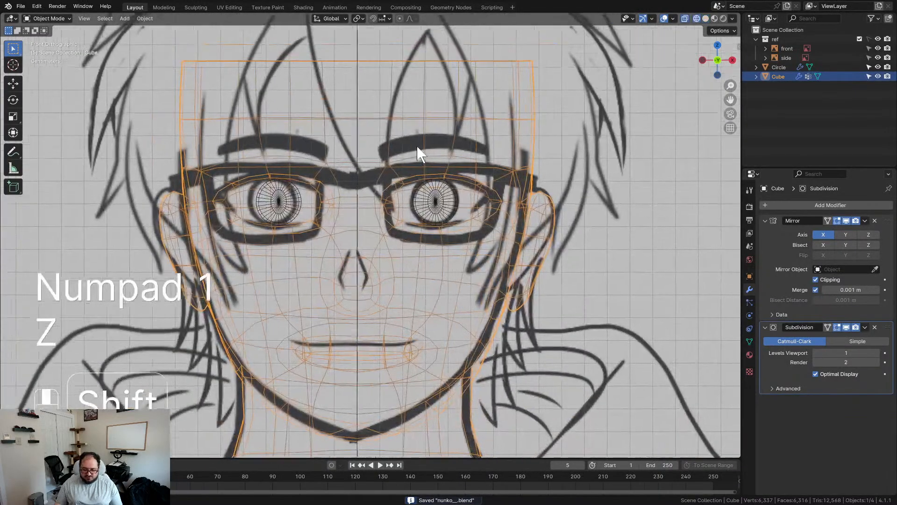
middle_click_drag(419, 150, 376, 211, "shift")
scroll(405, 217, "up", 2)
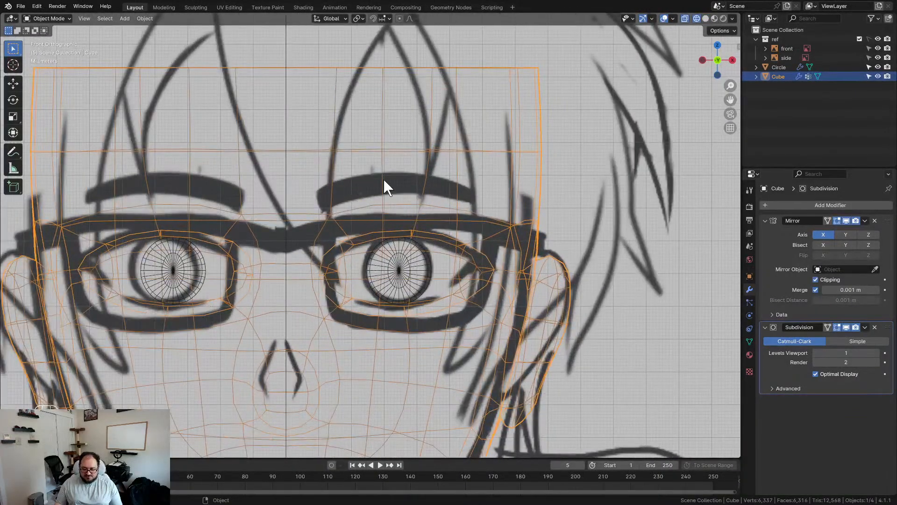
scroll(389, 187, "down", 2)
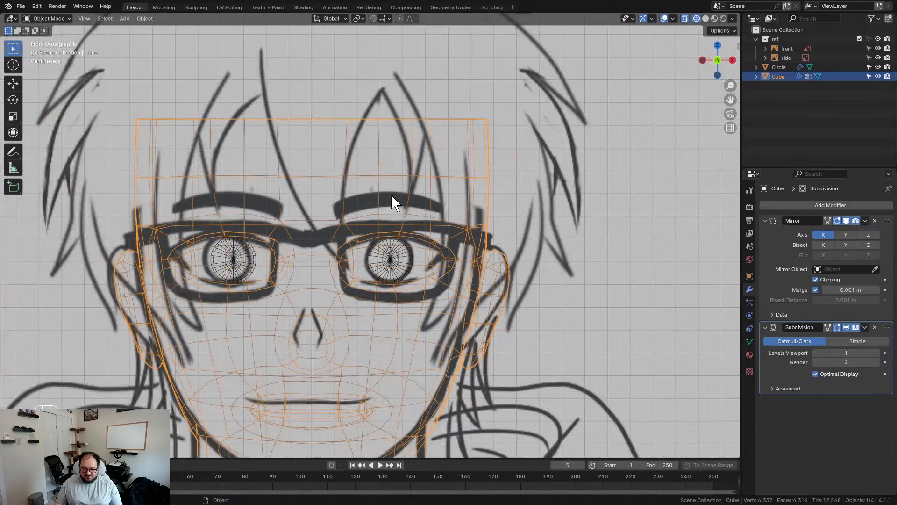
key("z")
scroll(400, 197, "up", 2)
scroll(401, 197, "down", 2)
Duplicate the forehead face above the eye and move the copy upward and about 0.006134 m along X, using wireframe to show the reference eyebrow
key("Tab")
scroll(368, 176, "up", 2)
left_click_drag(311, 148, 441, 216)
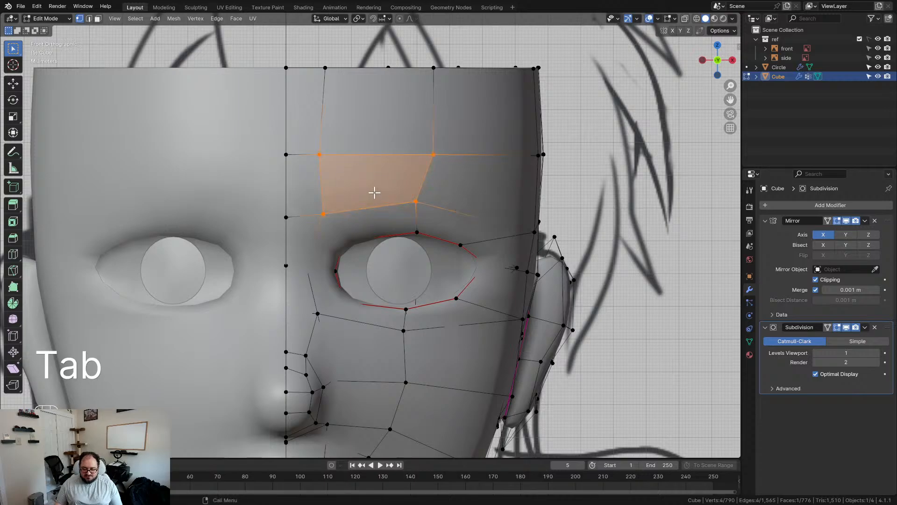
key("shift+d")
right_click(402, 189)
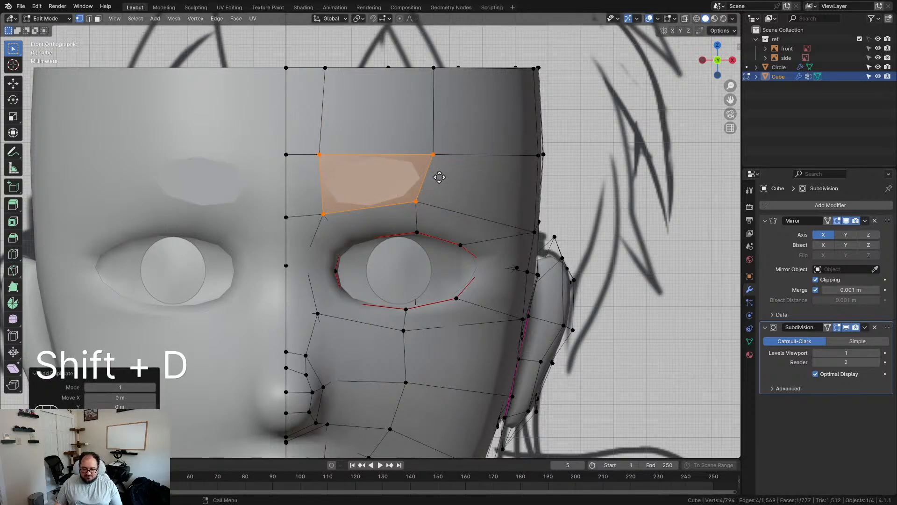
key("g")
left_click(458, 160)
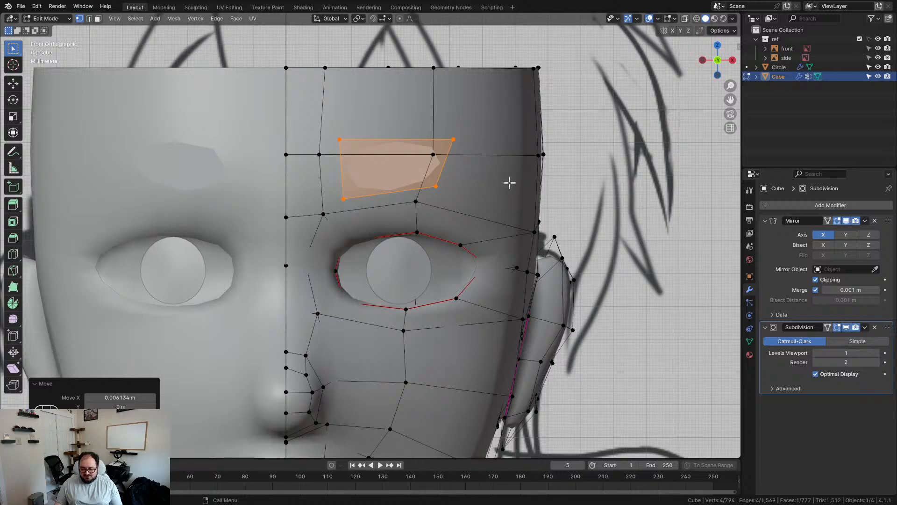
key("z")
scroll(391, 182, "up", 5)
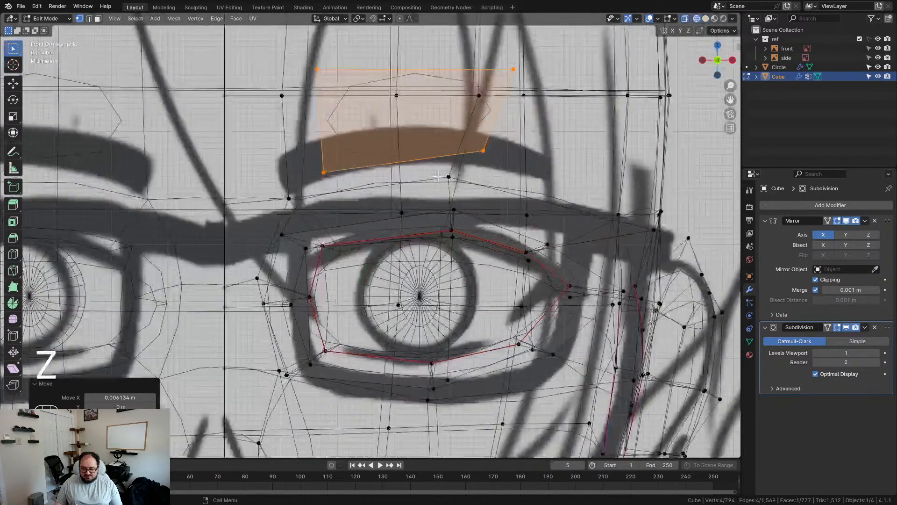
Move the duplicated face down over the reference eyebrow and separate it into its own object
key("g")
left_click(388, 197)
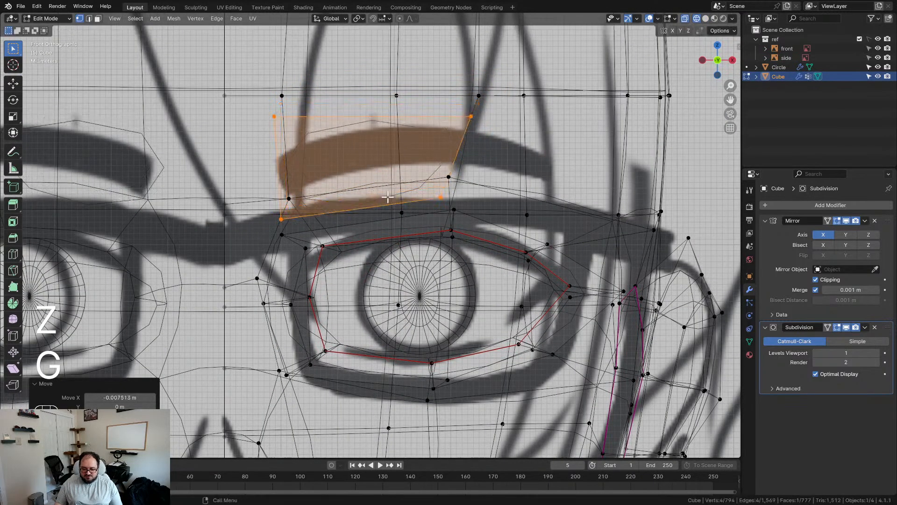
key("p")
left_click(421, 179)
Switch editing to the separated eyebrow object and move its four corner vertices around the inner end of the reference eyebrow
key("Tab")
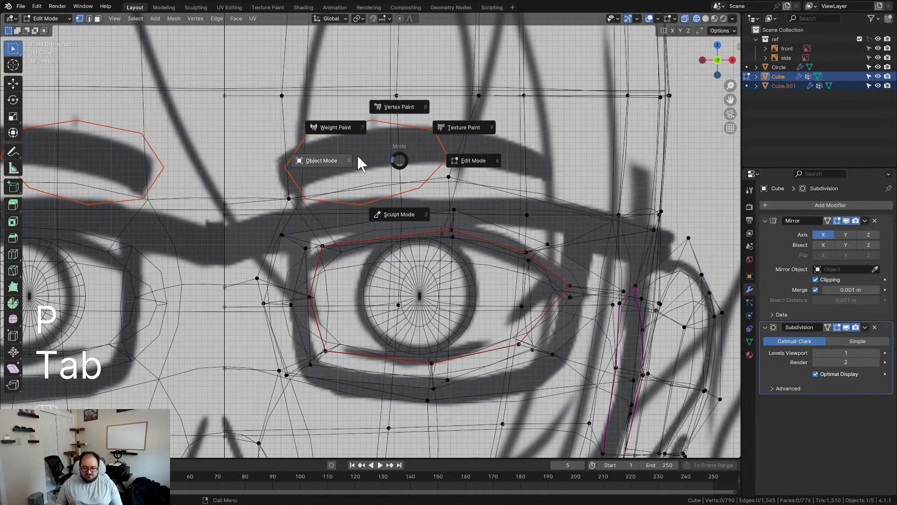
left_click(360, 163)
left_click(419, 129)
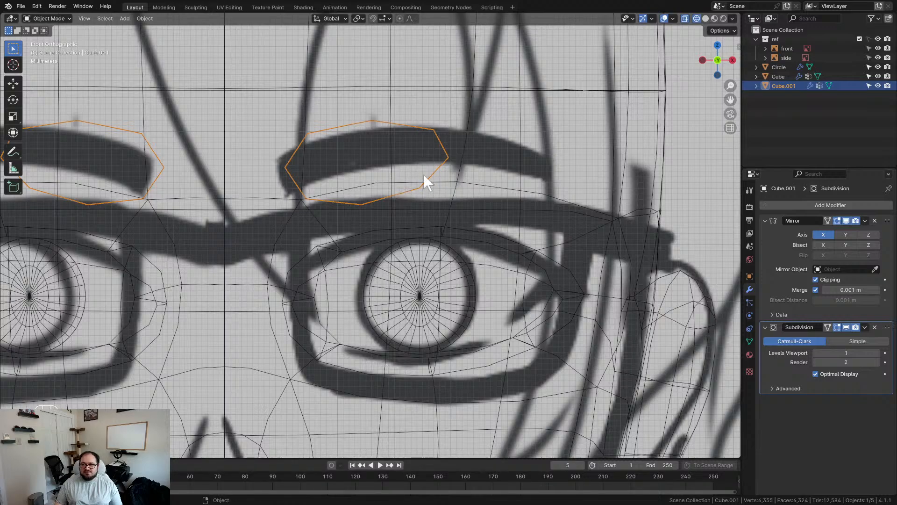
key("Tab")
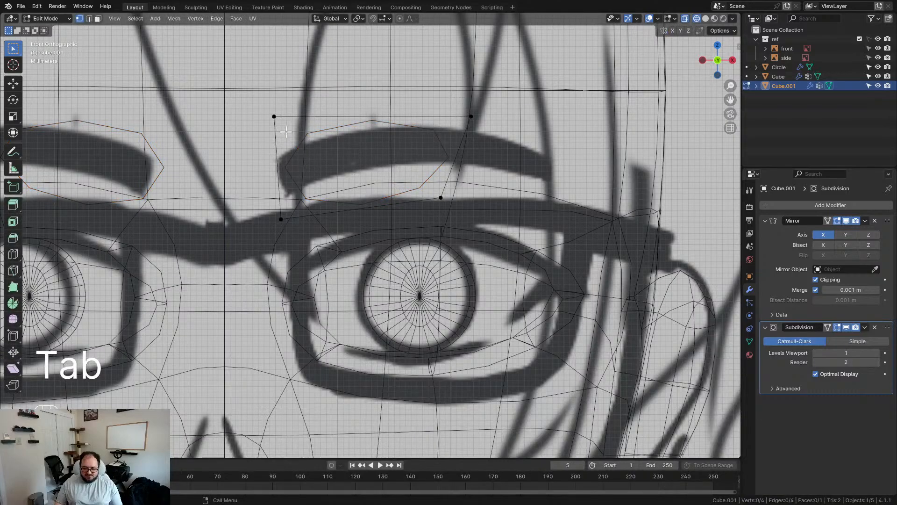
key("g")
left_click(271, 150)
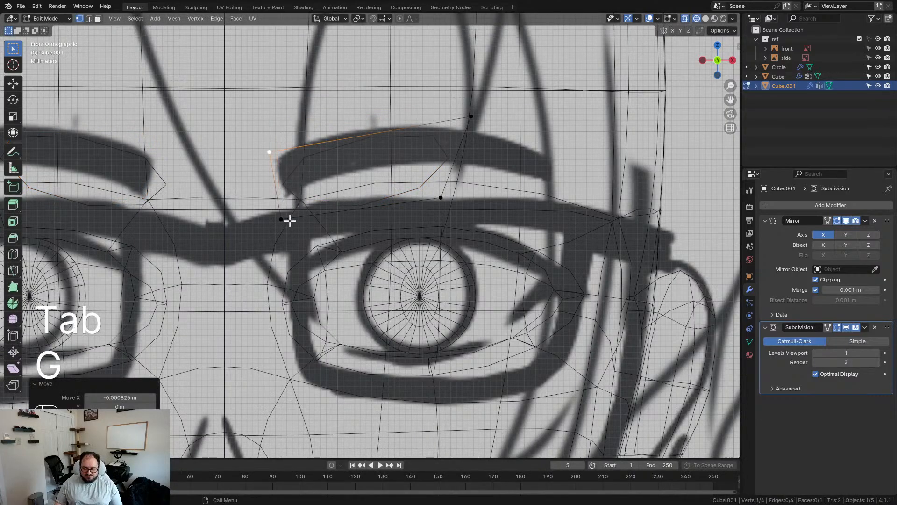
key("g")
left_click(303, 170)
left_click(444, 199)
key("g")
left_click(365, 170)
left_click(471, 117)
key("g")
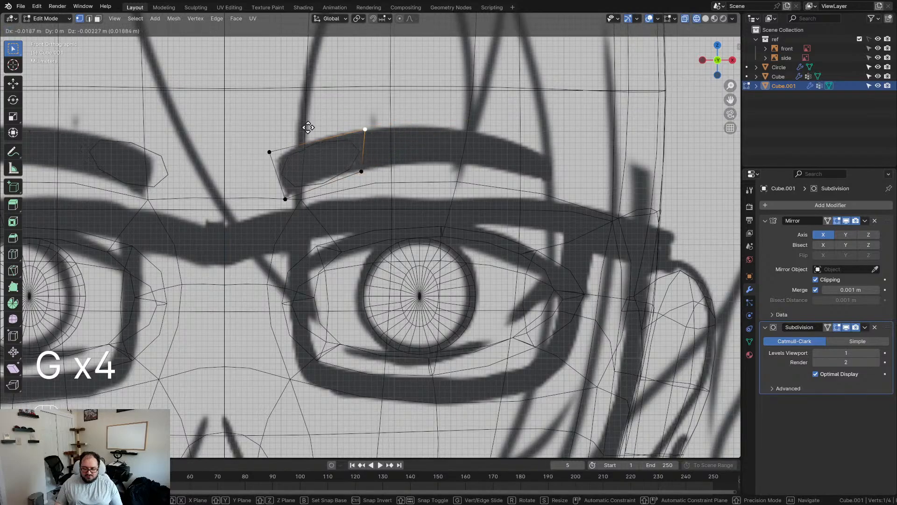
left_click(358, 141)
Extrude the face's outer edge to the middle of the reference eyebrow and rotate it upright to follow the arc
key("e")
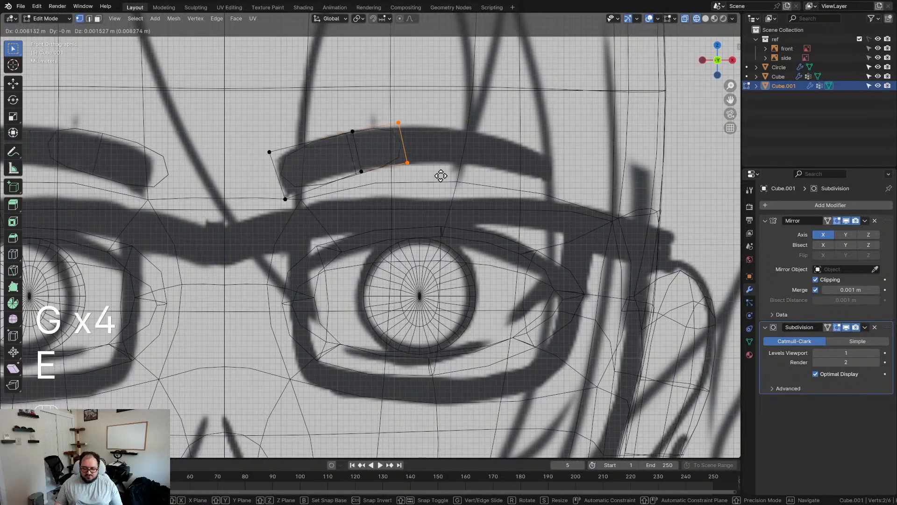
left_click(444, 179)
key("r")
left_click(434, 186)
key("g")
left_click(445, 164)
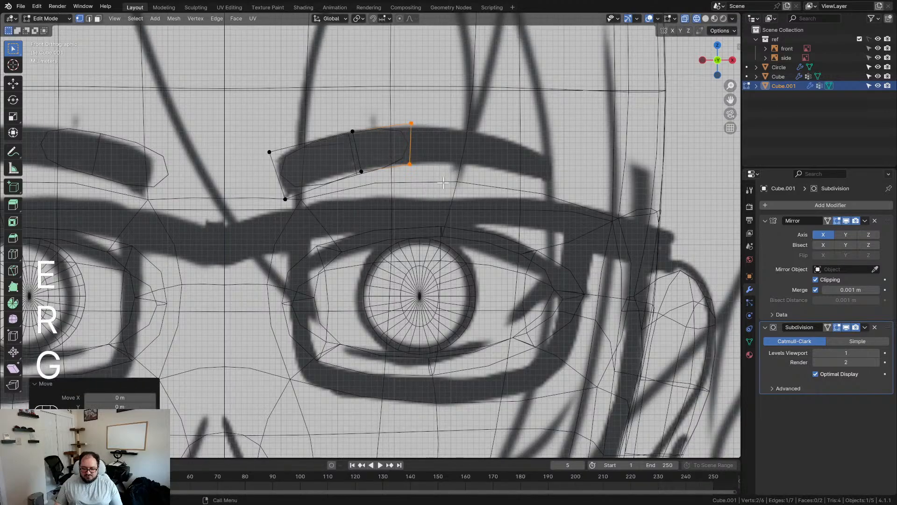
Extrude the edge further outward along the brow, rotate it 15.9° and shift it slightly to match the curve
key("e")
left_click(529, 173)
key("r")
left_click(519, 183)
key("g")
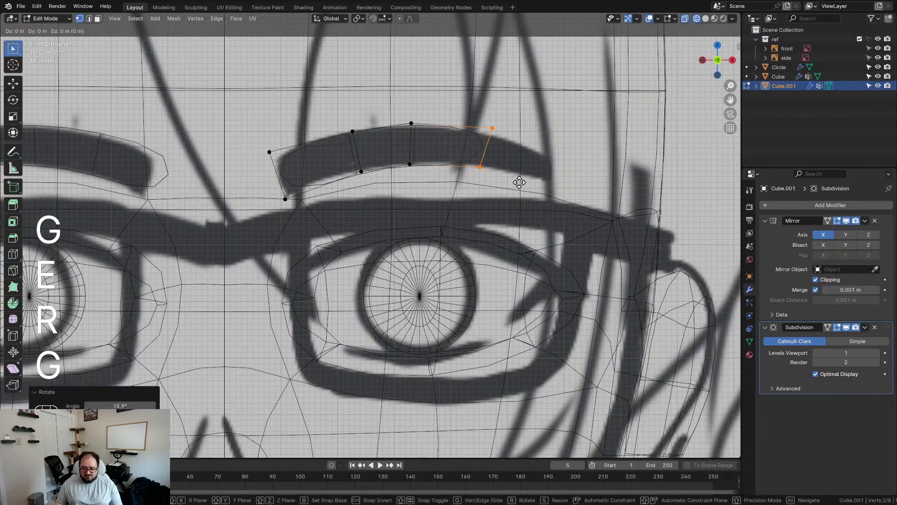
left_click(517, 183)
Extrude the outer edge about 0.016 m along X past the brow's tip and scale it down to taper the end
key("e")
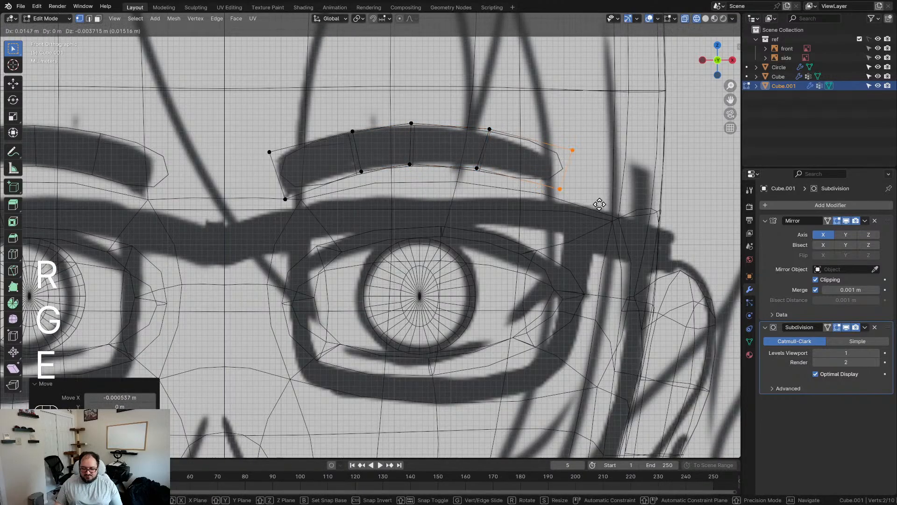
left_click(606, 211)
key("s")
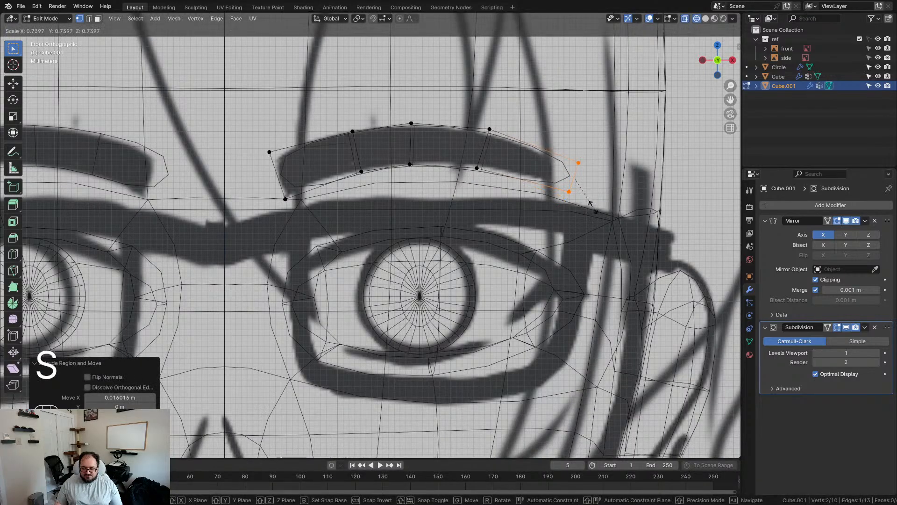
left_click(565, 199)
Scale the eyebrow's inner end edge by 1.044 and deselect it
left_click_drag(250, 140, 316, 229)
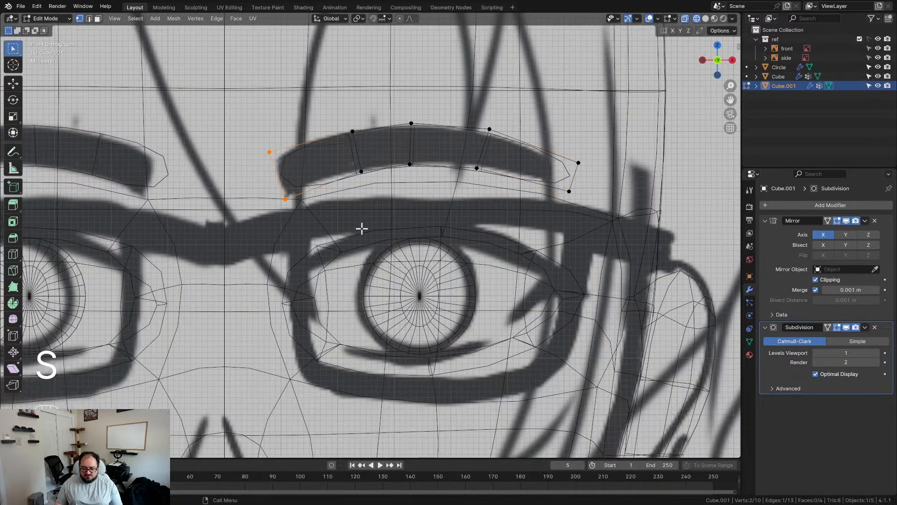
key("s")
left_click(384, 231)
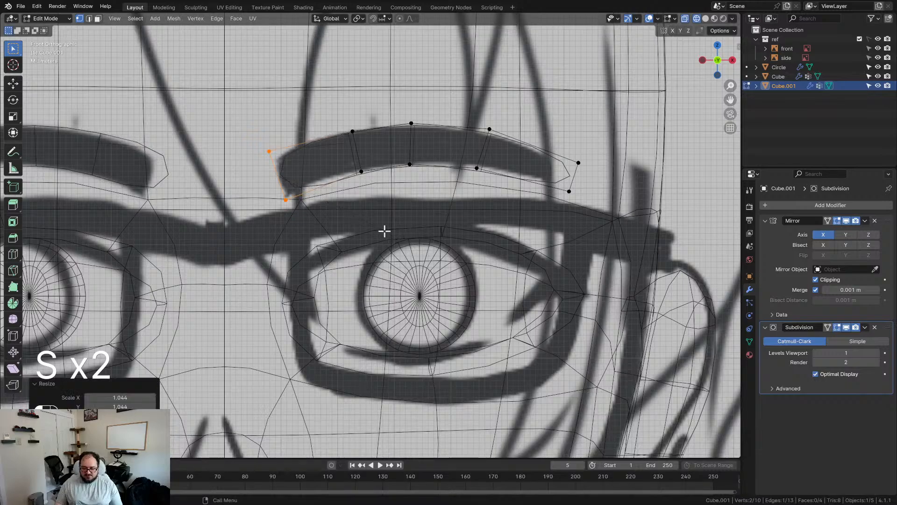
scroll(350, 174, "down", 4)
scroll(374, 175, "up", 4)
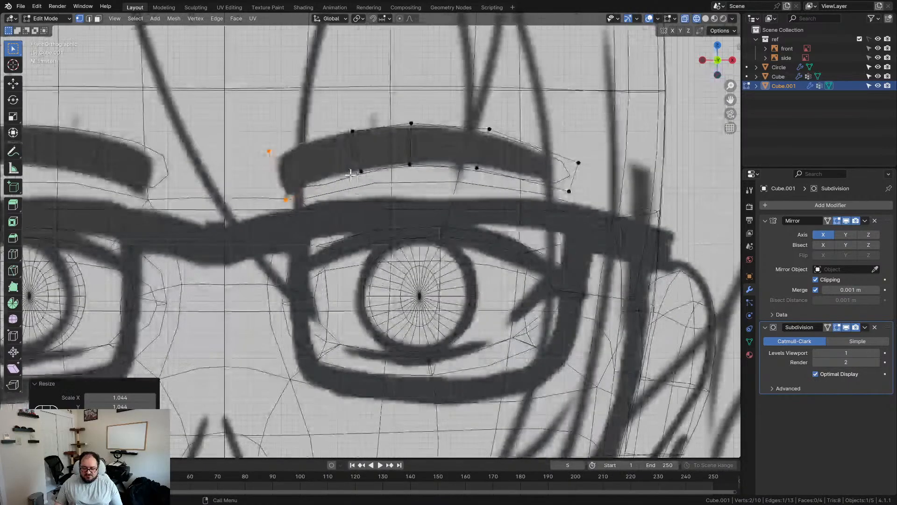
left_click(317, 142)
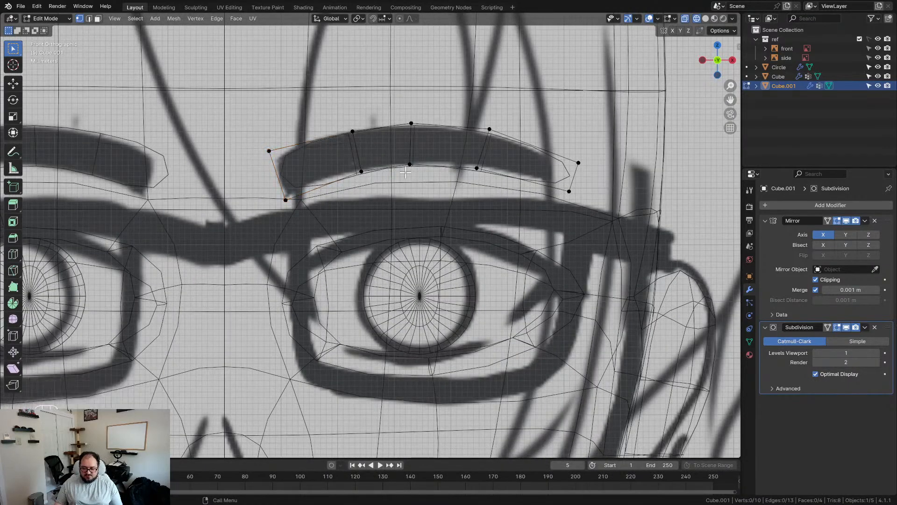
Examine the smoothed eyebrow shape against the reference drawing and the rest of the face in front view
key("Tab")
scroll(467, 214, "down", 5)
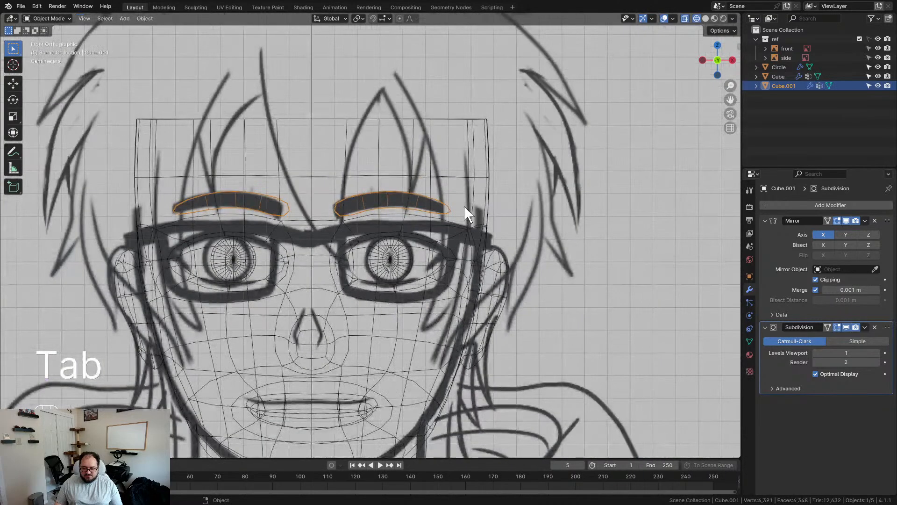
scroll(467, 214, "up", 5)
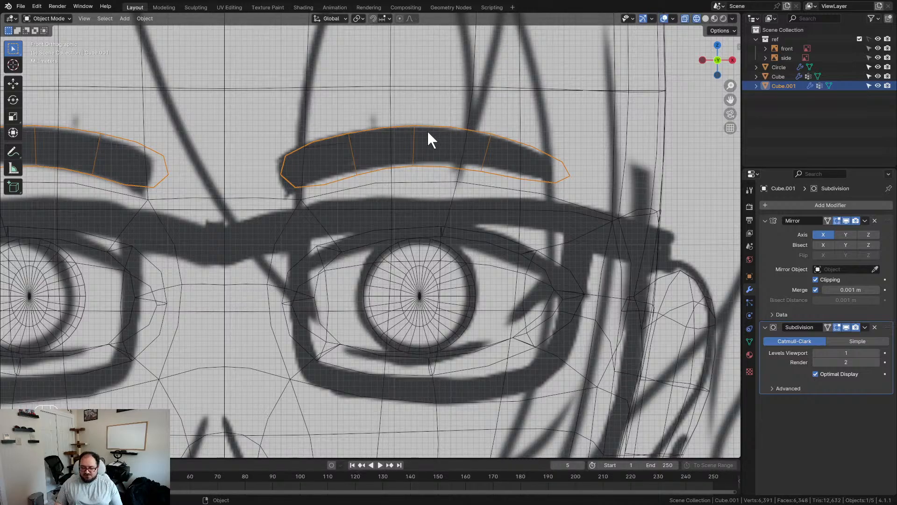
key("Tab")
key("Tab")
key("Tab")
key("Tab")
scroll(395, 141, "down", 5)
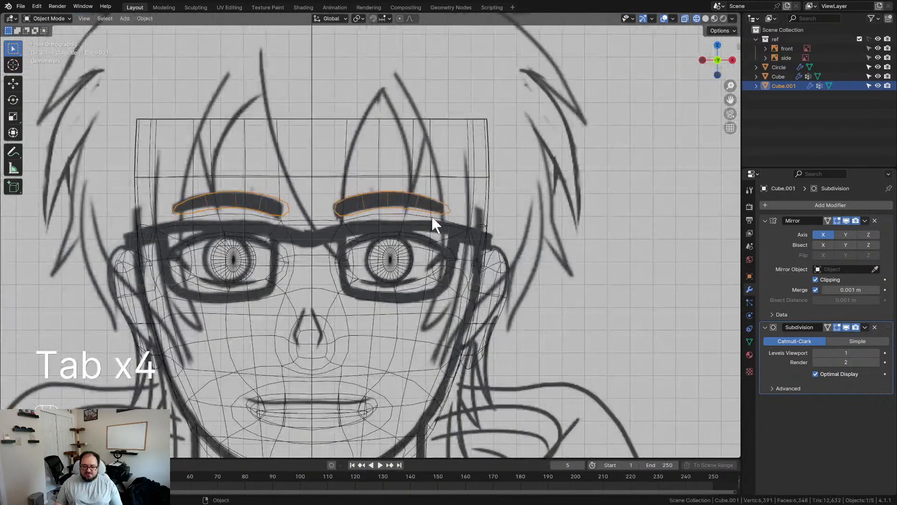
scroll(425, 215, "up", 5)
key("Tab")
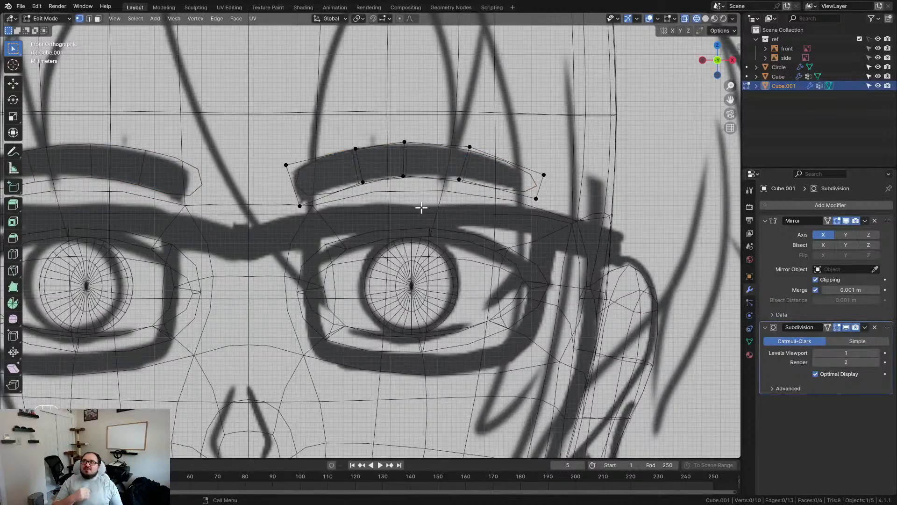
scroll(421, 207, "down", 3)
scroll(463, 181, "down", 1)
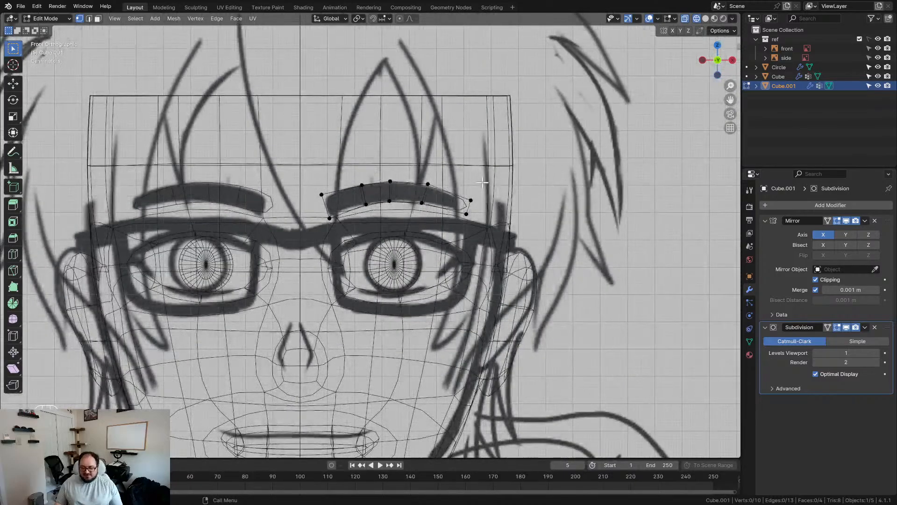
scroll(485, 186, "up", 2)
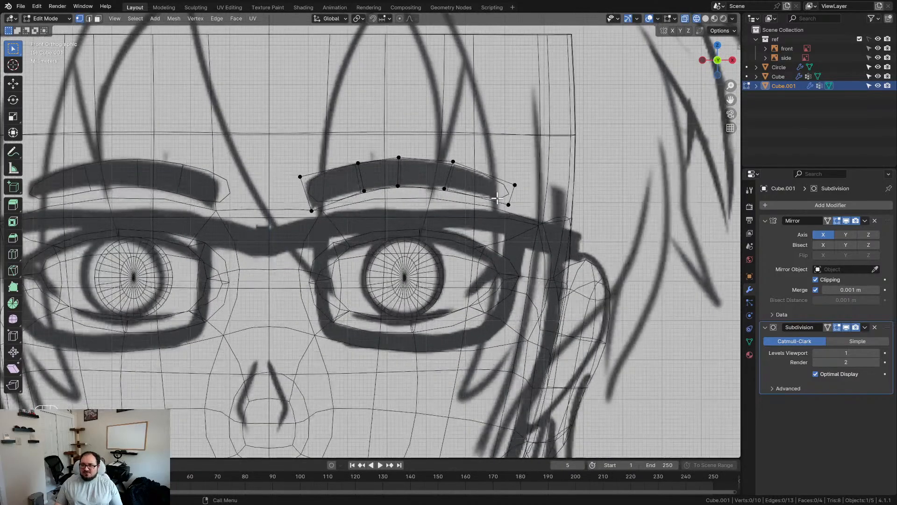
scroll(496, 199, "up", 2)
Select all geometry of the eyebrow strip
key("a")
scroll(399, 153, "down", 4)
scroll(394, 154, "up", 3)
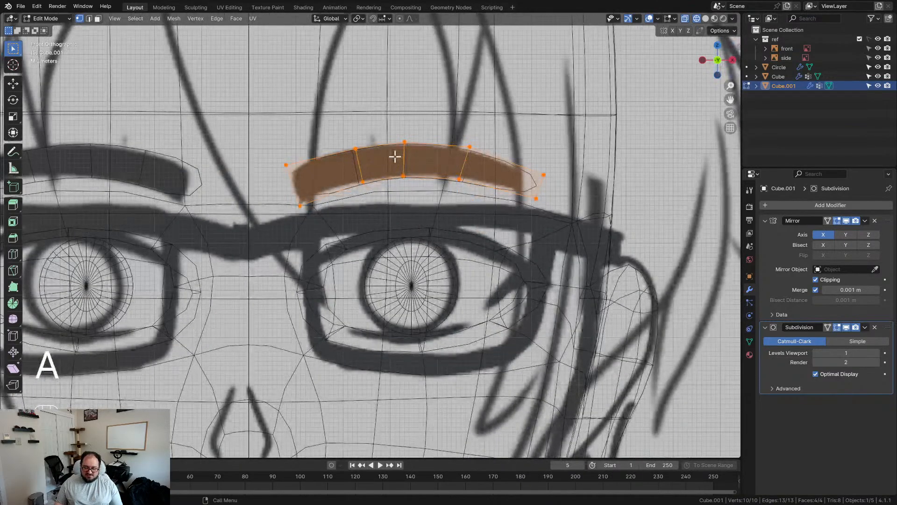
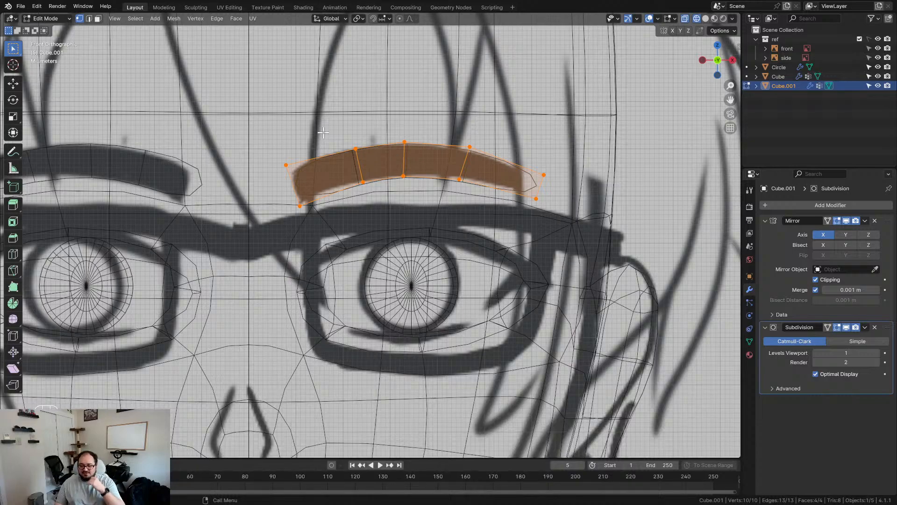
scroll(421, 146, "up", 1)
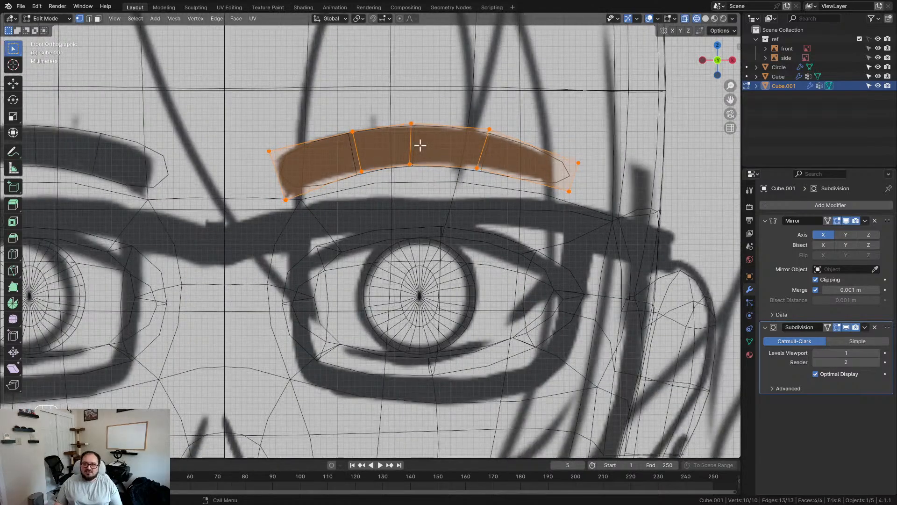
scroll(442, 145, "down", 1)
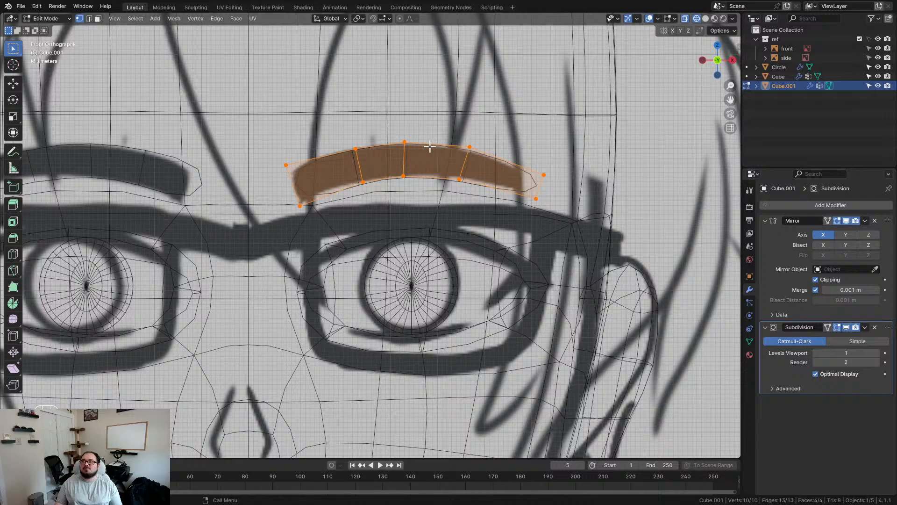
scroll(361, 146, "up", 2)
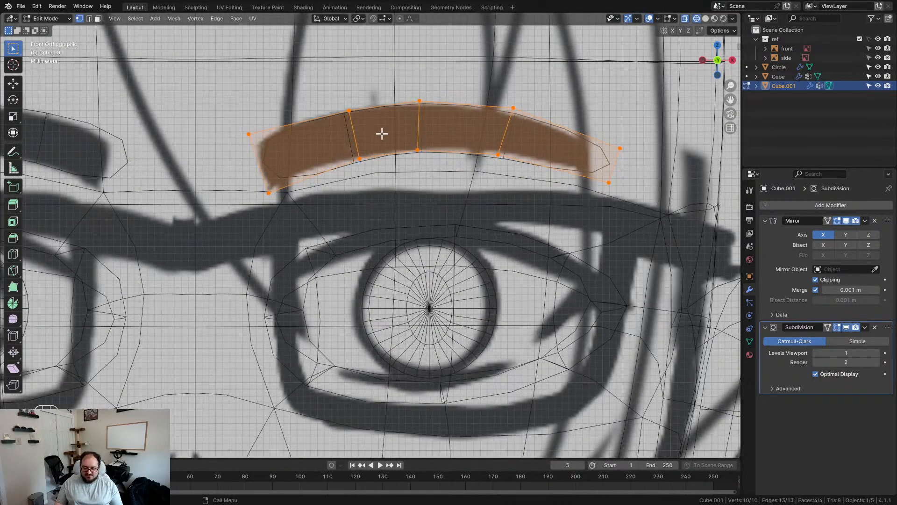
Try adding a loop cut to the eyebrow strip and undo it
key("ctrl+r")
left_click(257, 154)
left_click(258, 154)
key("ctrl+z")
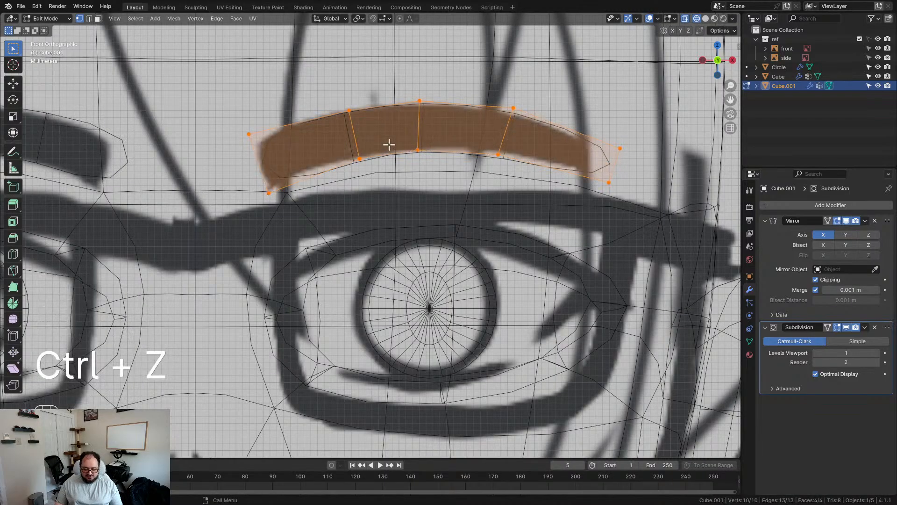
Inset the eyebrow faces slightly as one region and mark all edges of the inner faces as UV seams
key("i")
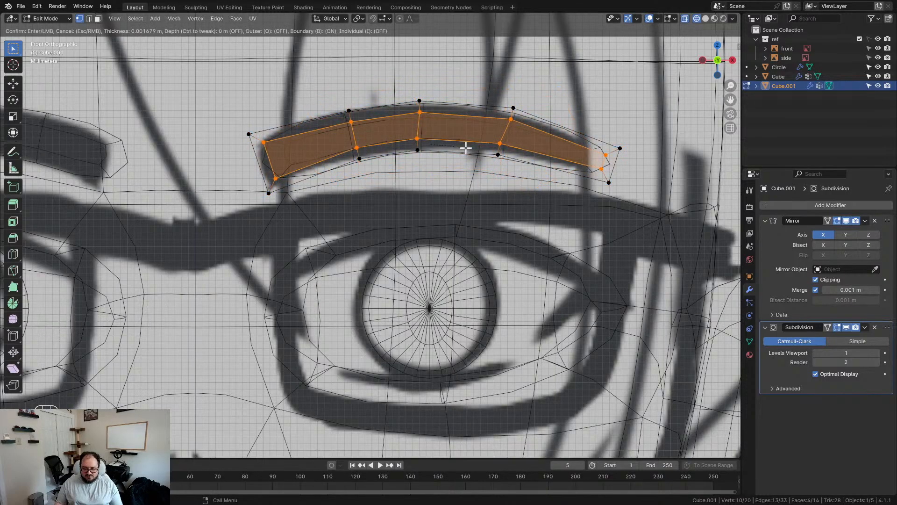
left_click(466, 148)
left_click(340, 127)
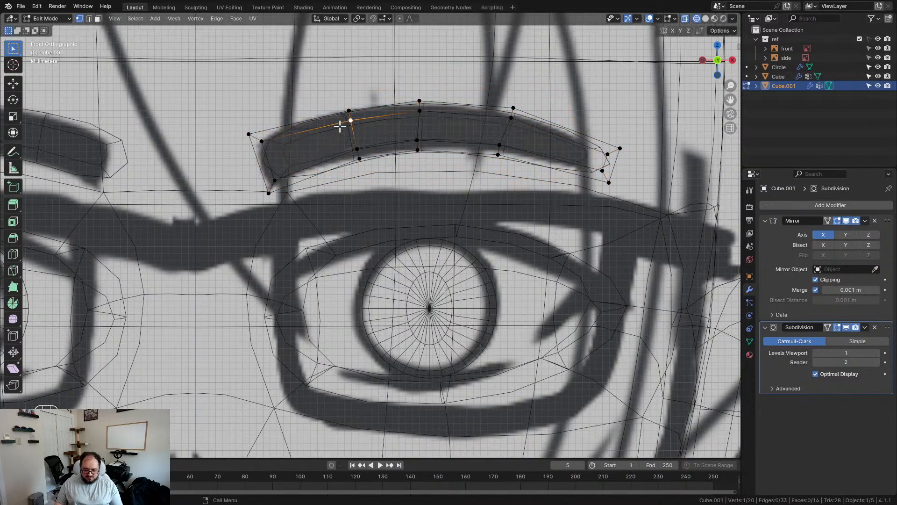
left_click(312, 165, "alt+shift")
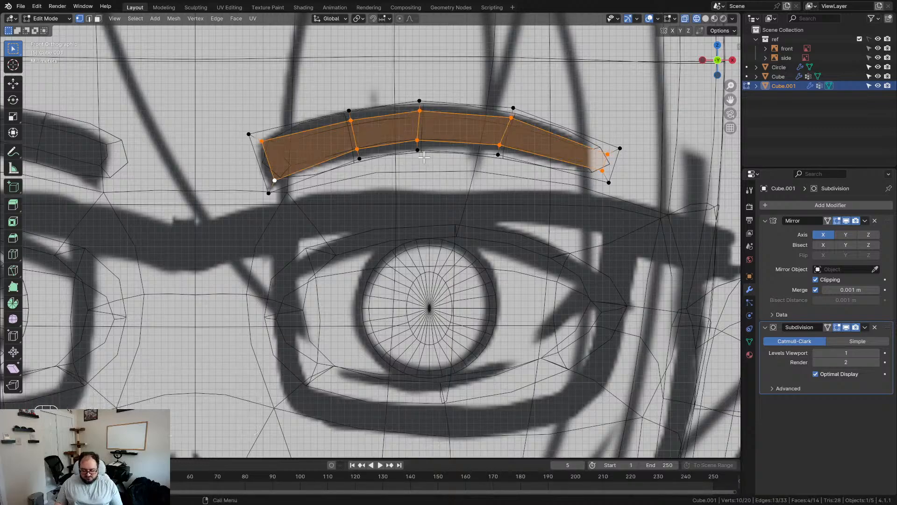
key("u")
left_click(391, 254)
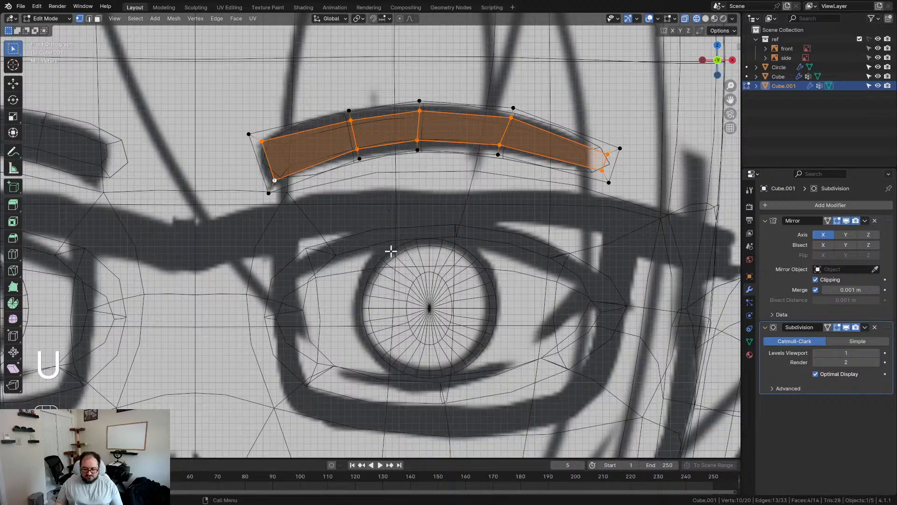
key("alt+a")
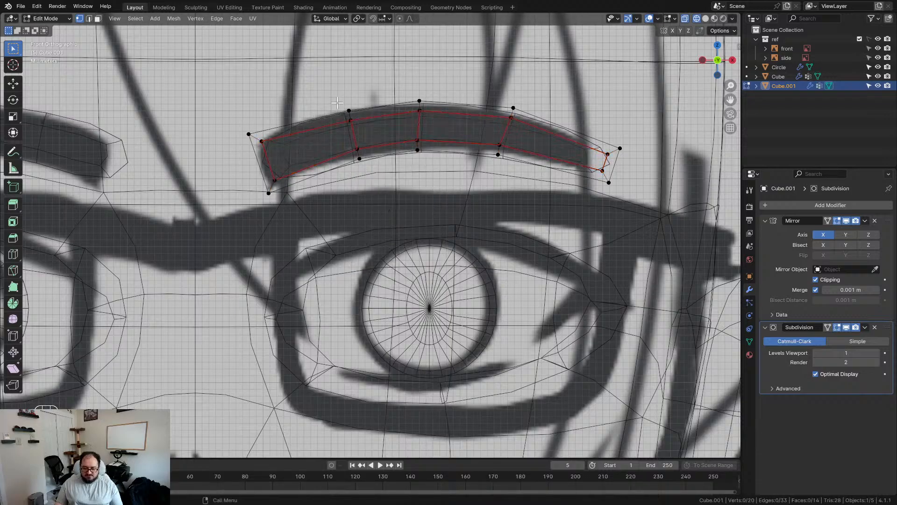
Move the upper and lower vertex pairs of the innermost cross edge apart to match the reference brow's thickness
key("g")
left_click(354, 126)
left_click_drag(349, 139, 377, 169)
key("g")
left_click(375, 173)
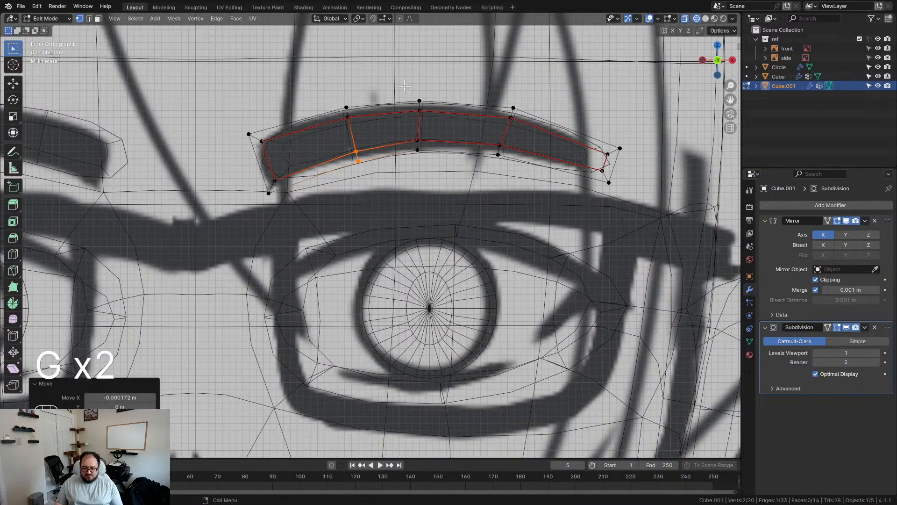
Adjust the upper and lower vertex pairs at the middle and outer cross edges to follow the reference eyebrow outline
left_click_drag(431, 123, 431, 122)
key("g")
left_click(431, 122)
left_click_drag(481, 96, 517, 172)
key("g")
left_click(526, 134)
key("g")
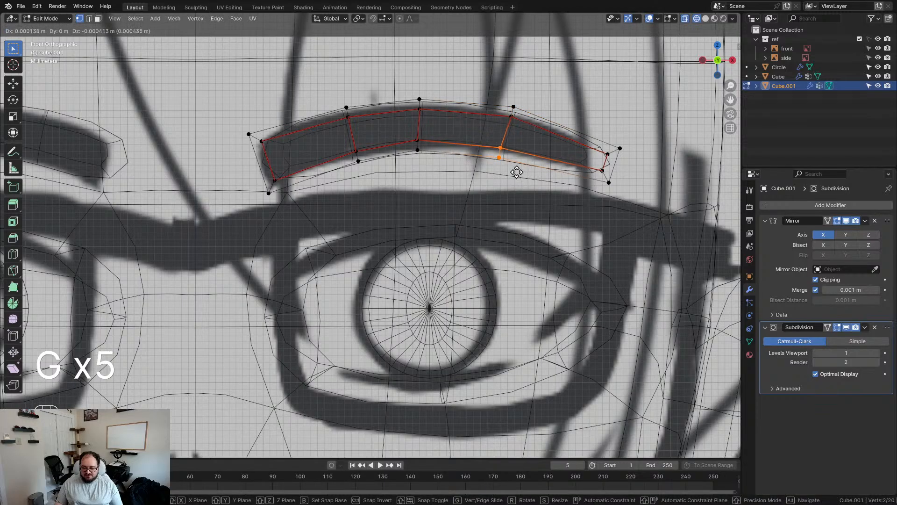
left_click(520, 173)
left_click_drag(406, 125, 432, 164)
key("g")
left_click(434, 167)
Scale the four vertices at the eyebrow's outer tip and move them slightly inward to match the reference
left_click_drag(590, 132, 646, 208)
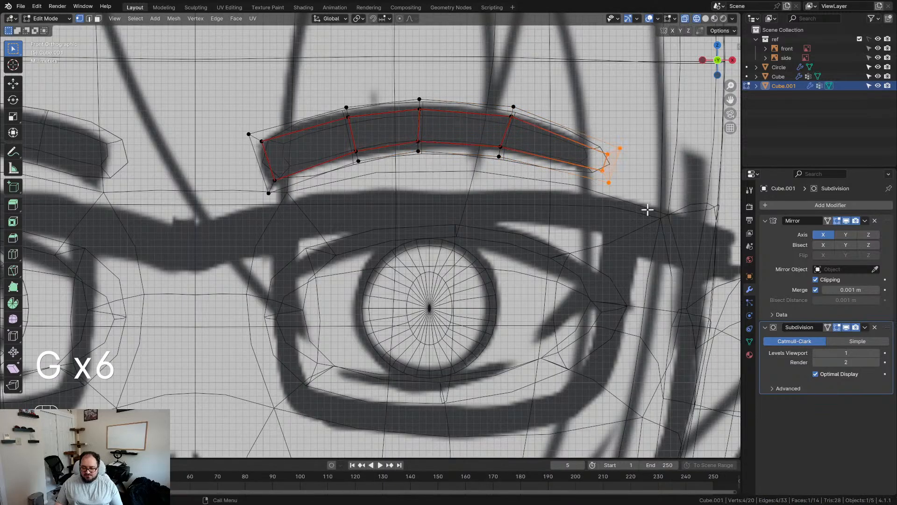
key("s")
key("g")
left_click(640, 200)
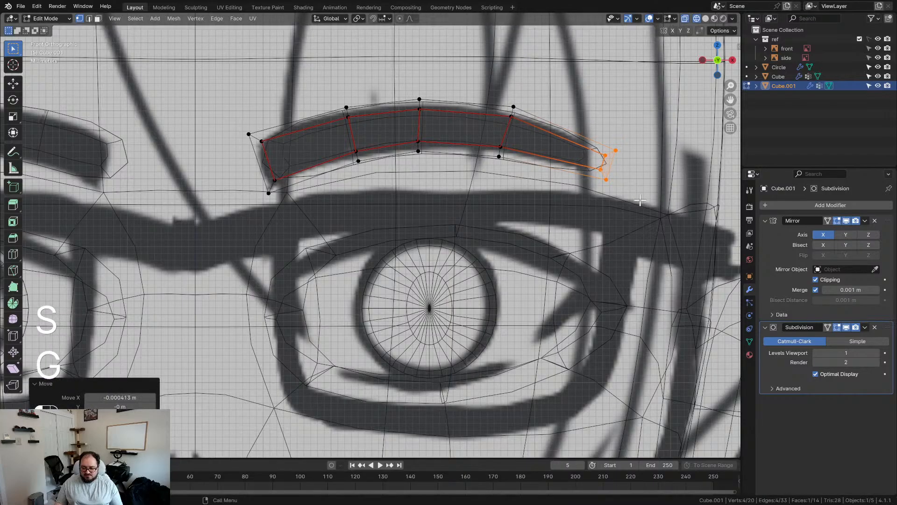
Scale the two outermost corner vertices at the eyebrow's inner end slightly closer together
left_click(249, 139)
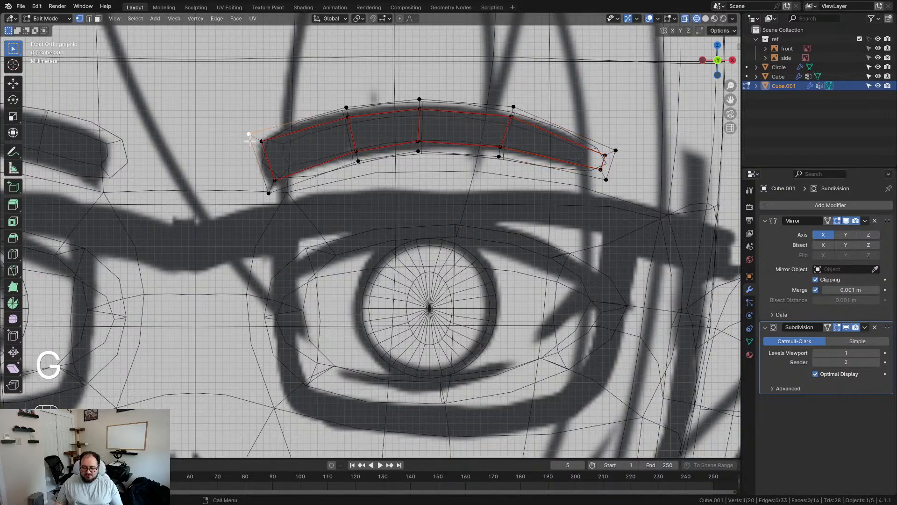
left_click(269, 191, "shift")
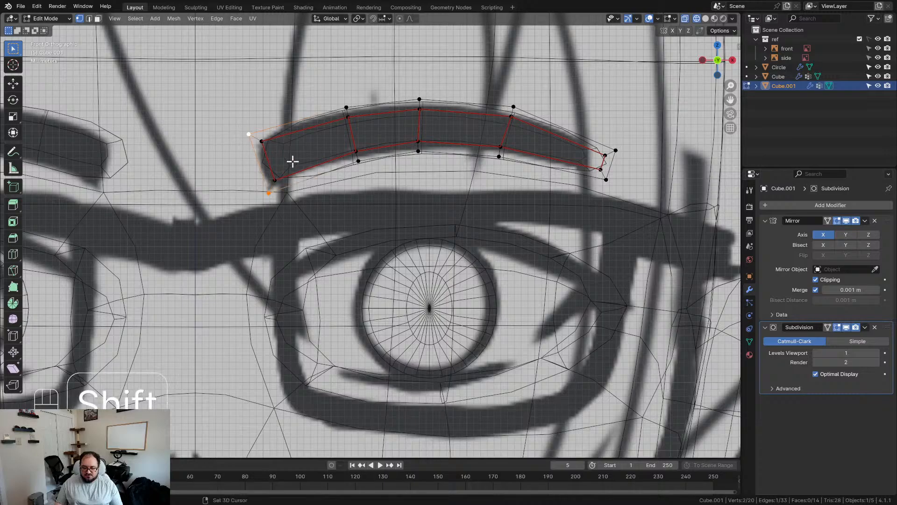
key("s")
left_click(322, 174)
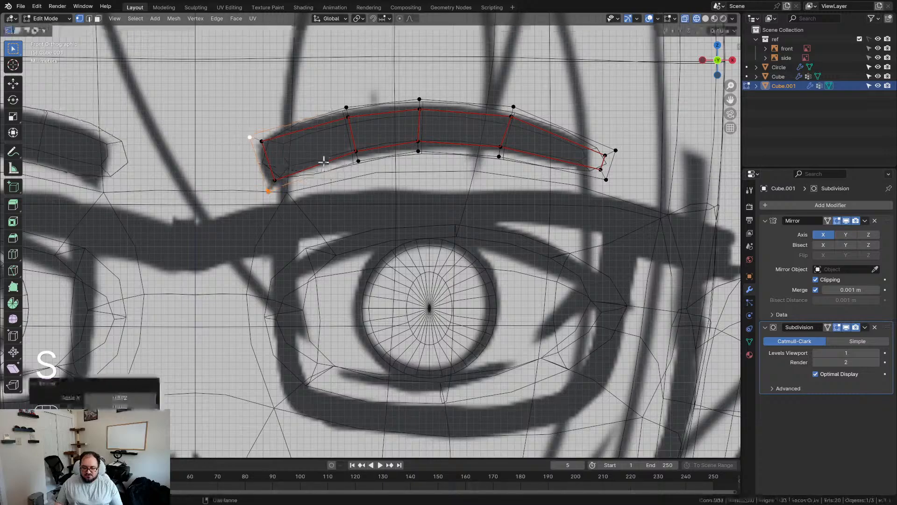
left_click(346, 108)
Show the model in solid shading, select the whole eyebrow in front view and set snapping to Face Project
scroll(394, 194, "down", 5)
key("z")
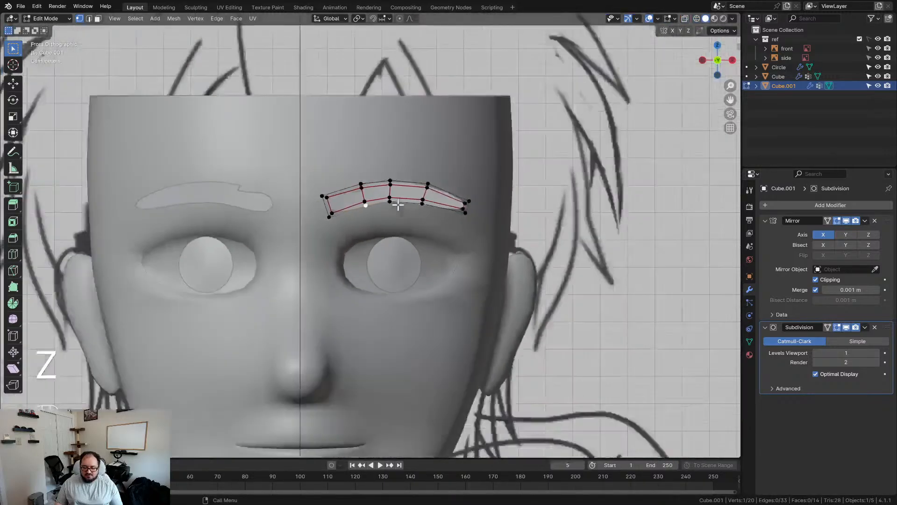
key("a")
scroll(395, 209, "down", 3)
middle_click_drag(394, 208, 439, 234)
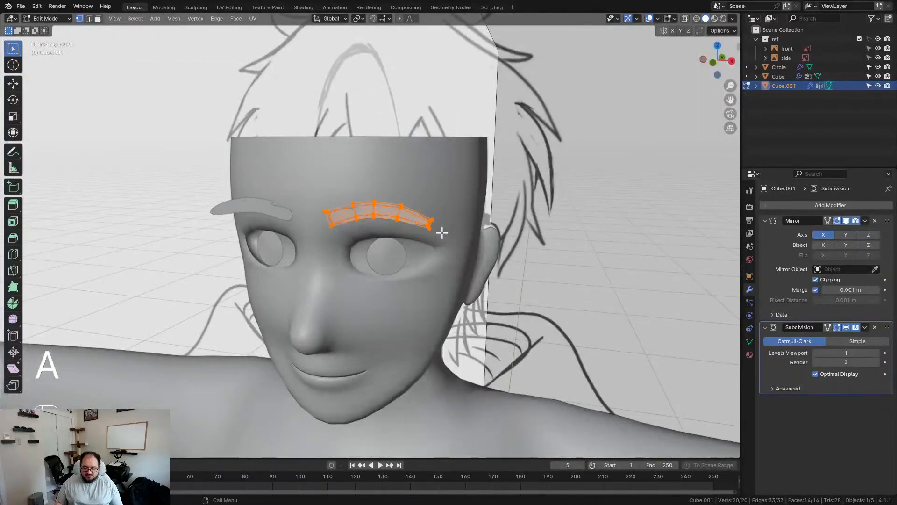
key("KP_1")
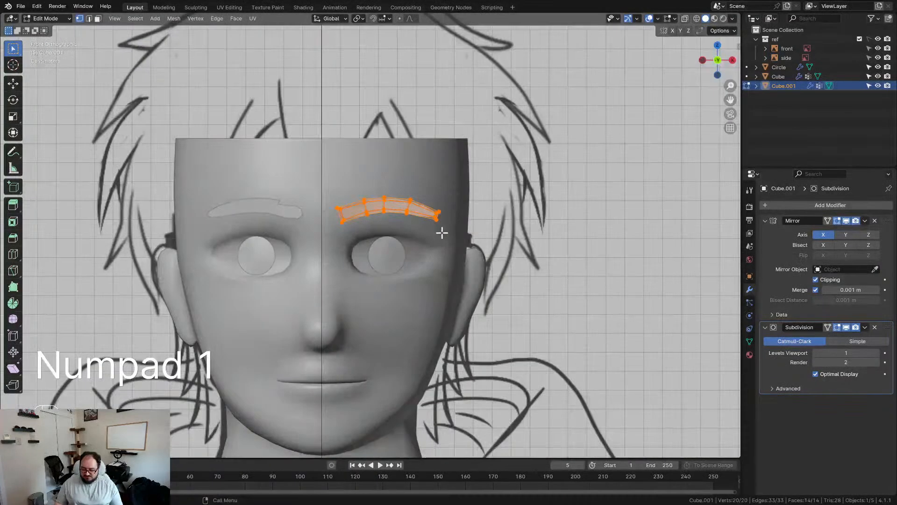
left_click(390, 19)
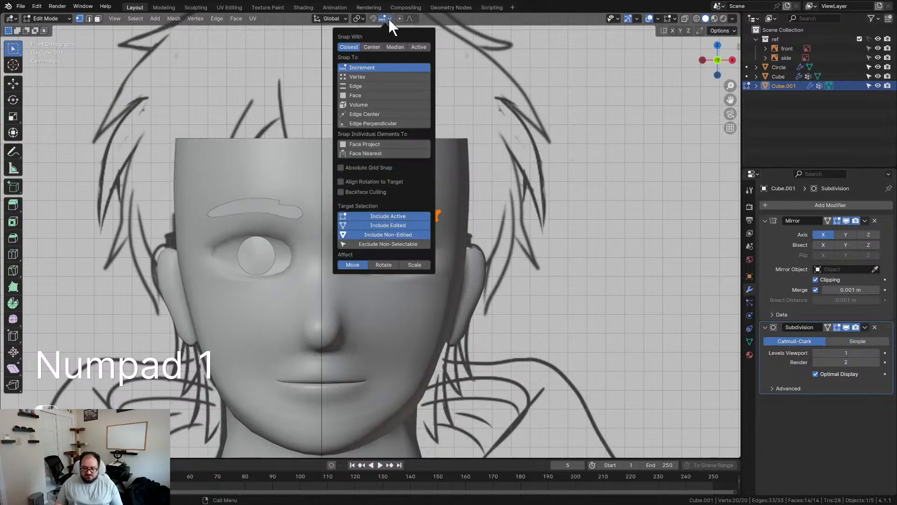
left_click(371, 93)
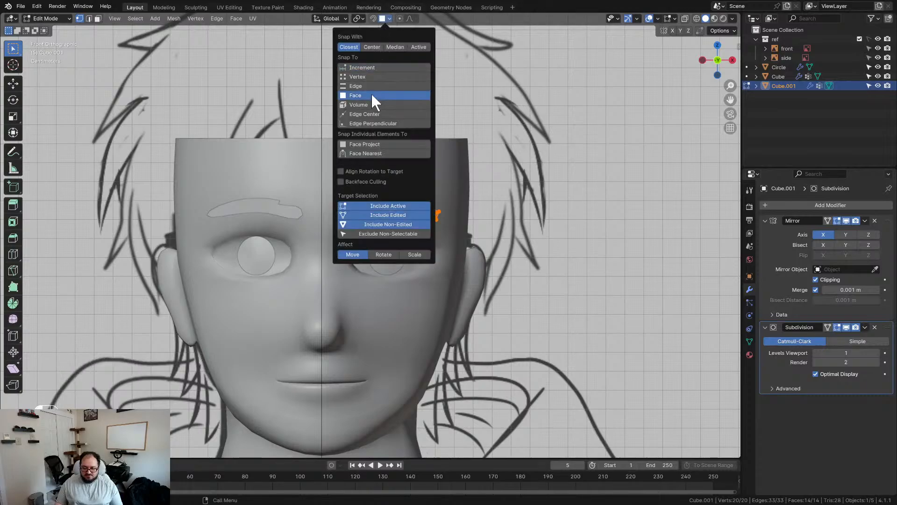
left_click(369, 143)
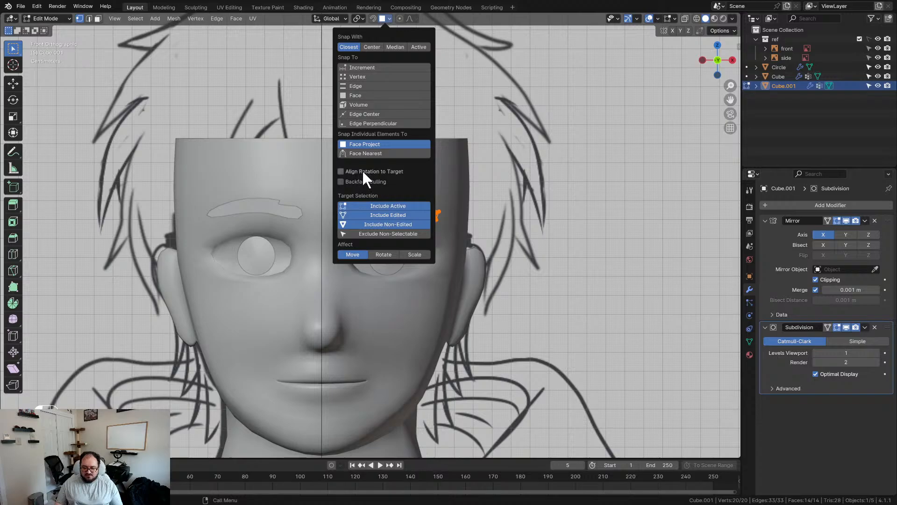
Enable snapping and project the whole eyebrow onto the forehead surface from the front view
scroll(433, 218, "up", 3)
key("g")
left_click(406, 216)
middle_click_drag(490, 209, 451, 209)
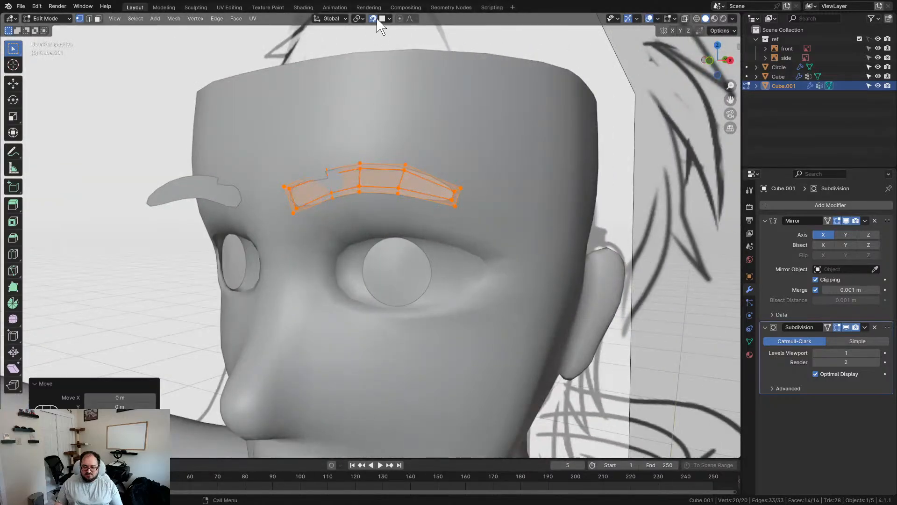
key("KP_1")
key("g")
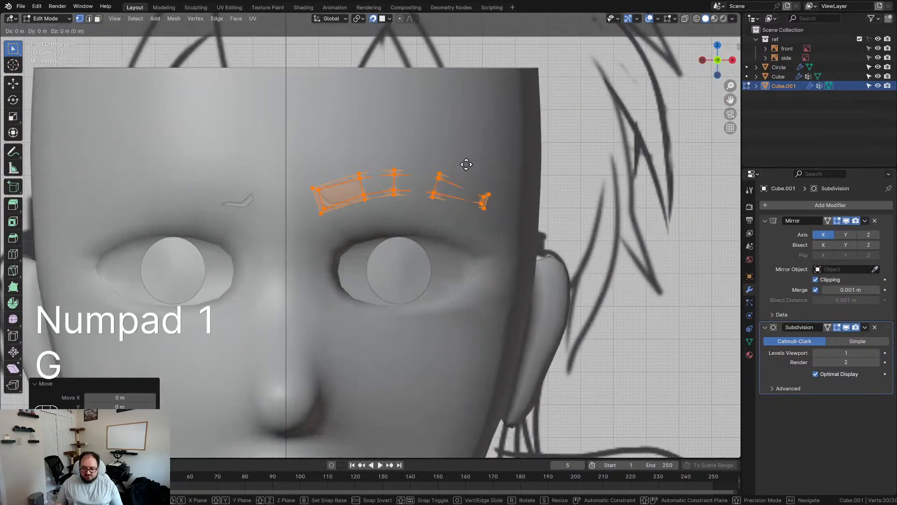
middle_click_drag(466, 165, 394, 198)
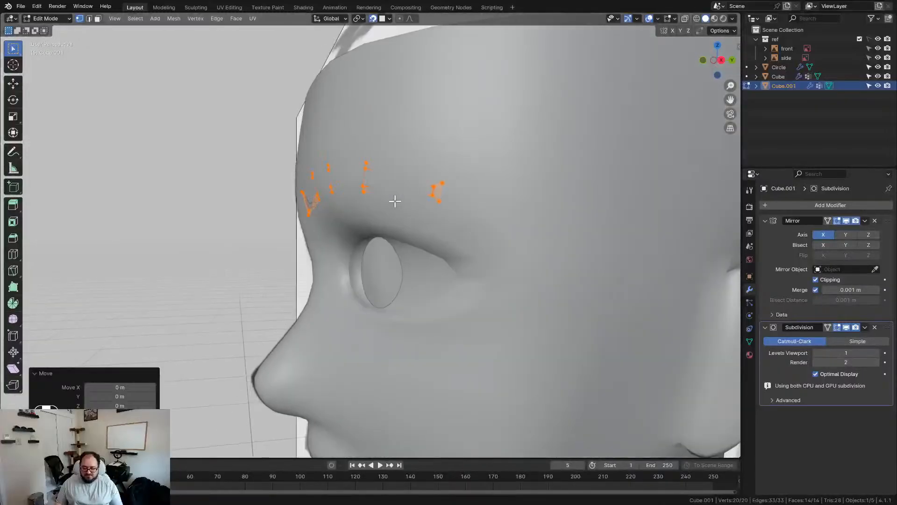
Switch to editing the head mesh and add a centred loop cut around the eye
left_click(355, 212)
key("Tab")
left_click(374, 214)
key("Tab")
middle_click_drag(385, 216, 423, 225)
scroll(351, 222, "up", 1)
key("ctrl+r")
left_click(387, 206)
right_click(387, 206)
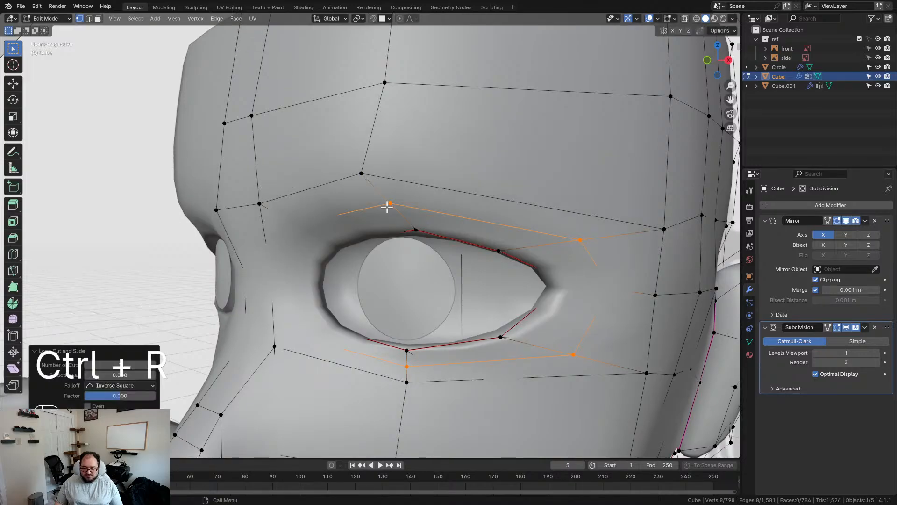
Undo a trial smoothing of the new eye loop and move the loop along the Y axis instead
key("KP_3")
key("d")
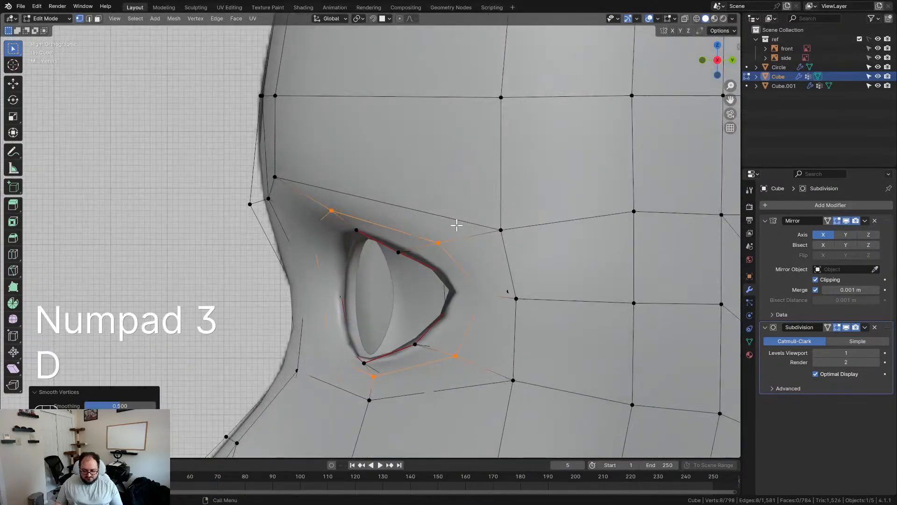
key("ctrl+z")
key("g")
key("y")
left_click(449, 229)
Smooth the brow vertices directly above the eye
left_click(298, 179)
key("d")
key("ctrl+z")
mouse_move(346, 205)
middle_mouse_down()
mouse_move(397, 209)
mouse_move(409, 192)
mouse_move(361, 206)
middle_mouse_up()
left_click(395, 155, "shift")
key("d")
key("KP_3")
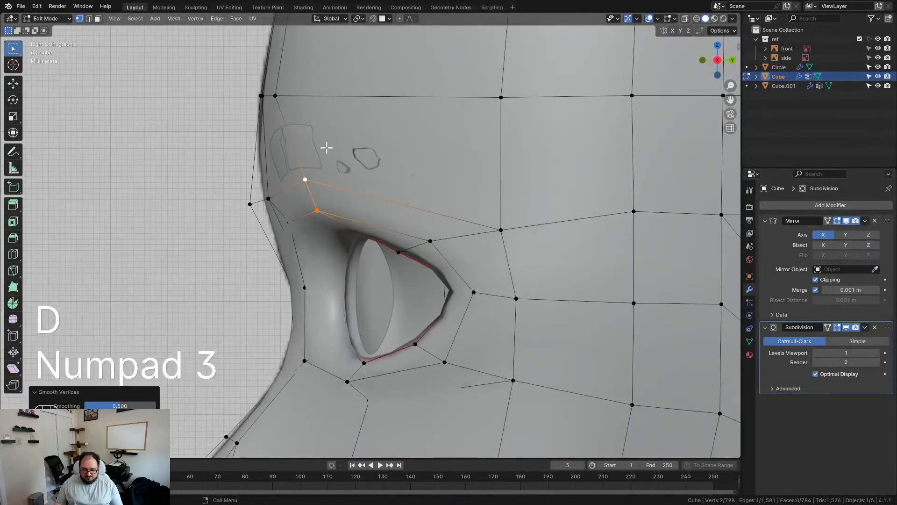
Move the two vertices above the eye slightly forward and rotate them in side view to even out the brow ridge
left_click(282, 97)
left_click(306, 180)
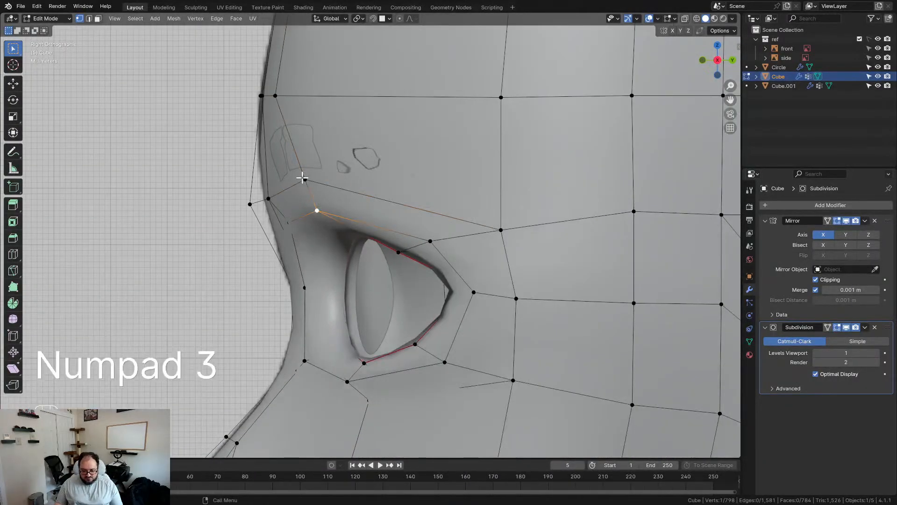
left_click(318, 211, "shift")
key("g")
left_click(353, 221)
key("r")
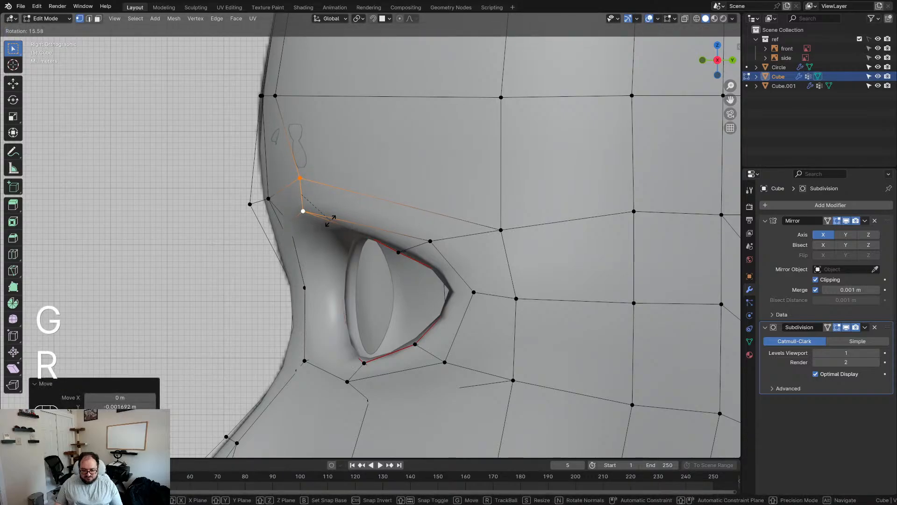
left_click(336, 221)
Undo a trial smoothing of the forehead vertex above the brow and slide the vertex slightly along its edge
left_click(276, 99)
key("d")
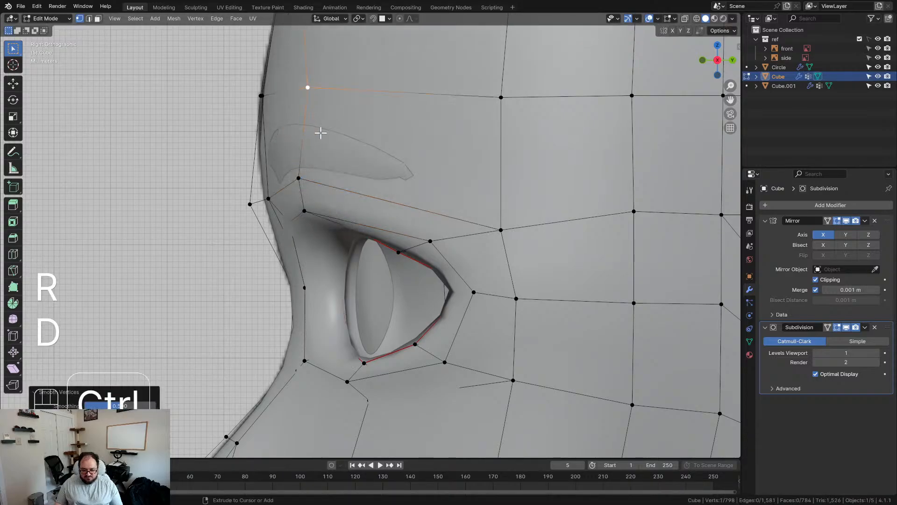
key("ctrl+z")
key("g")
key("g")
left_click(347, 129)
Move the same forehead vertex about 0.002 m toward the face's centre in front view
middle_click_drag(322, 186, 423, 190)
scroll(408, 186, "down", 2)
key("KP_1")
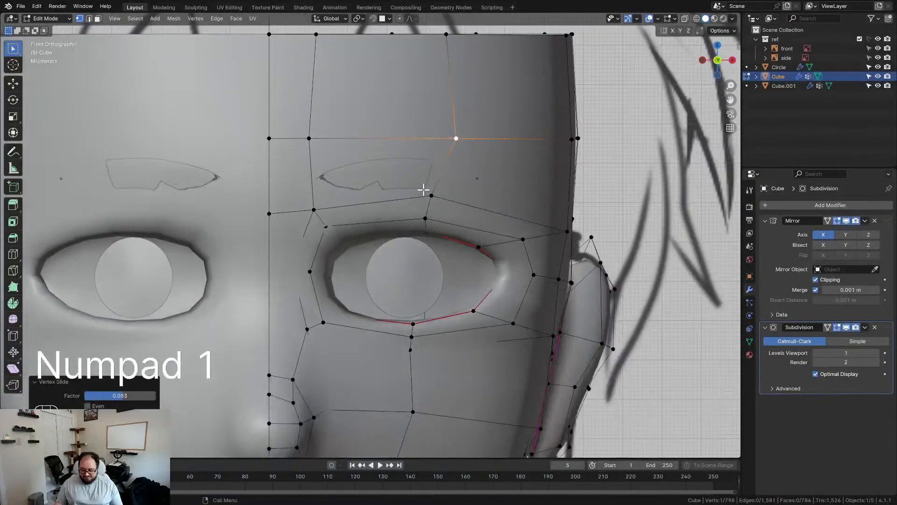
key("g")
left_click(523, 165)
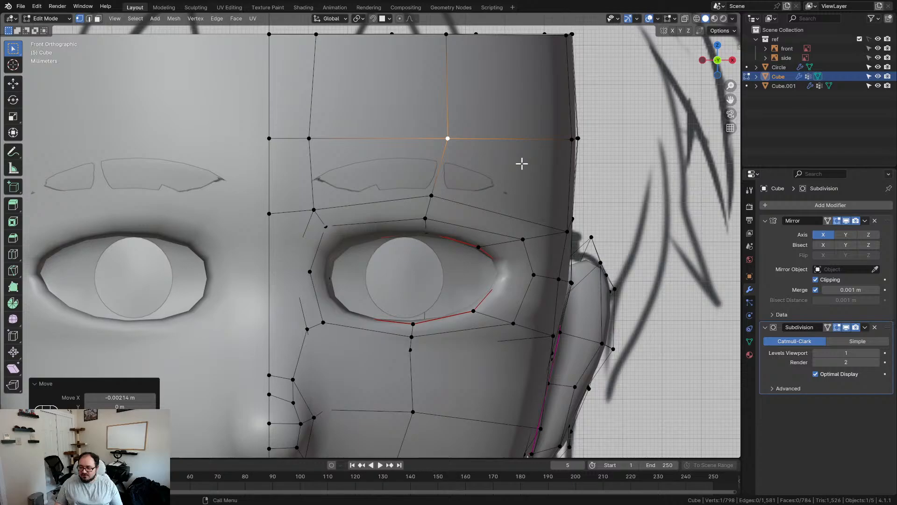
Move the forehead's centre-line vertex forward in side view and adjust the centre-line vertex between the brows
middle_click_drag(354, 202, 423, 220)
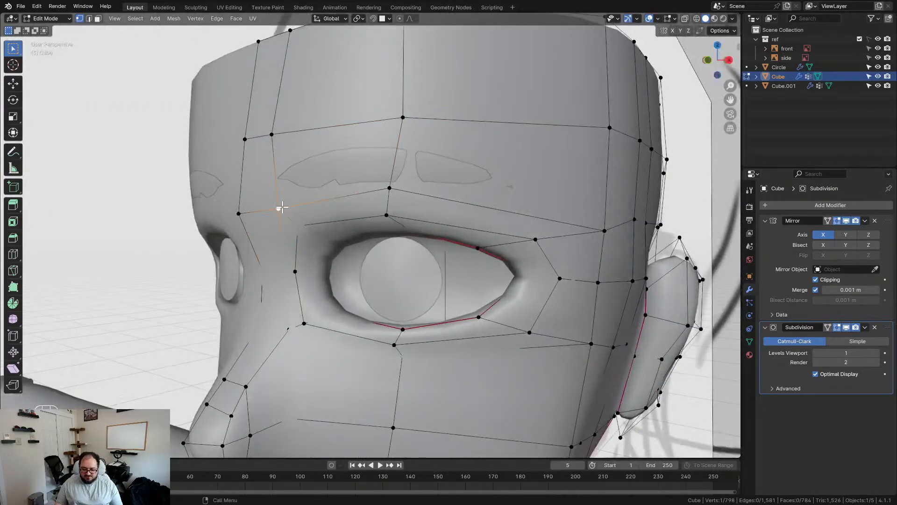
middle_click_drag(321, 182, 268, 187)
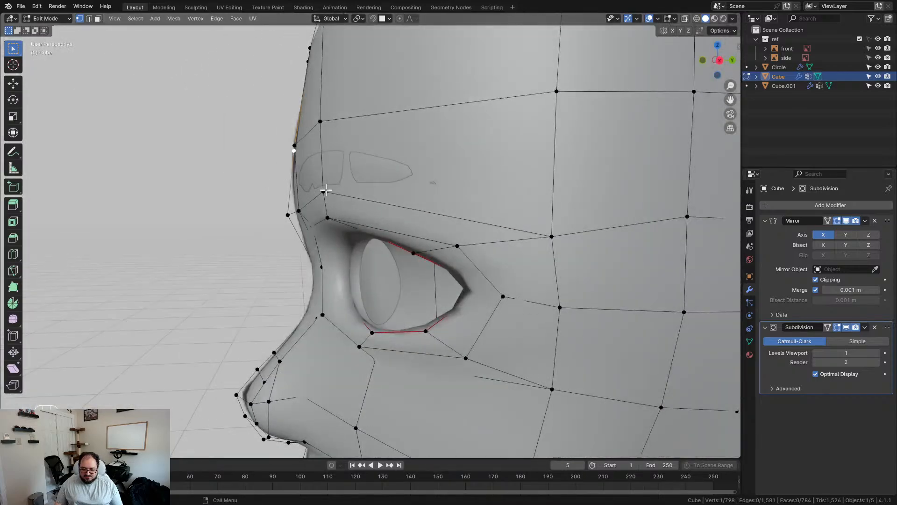
key("KP_3")
key("g")
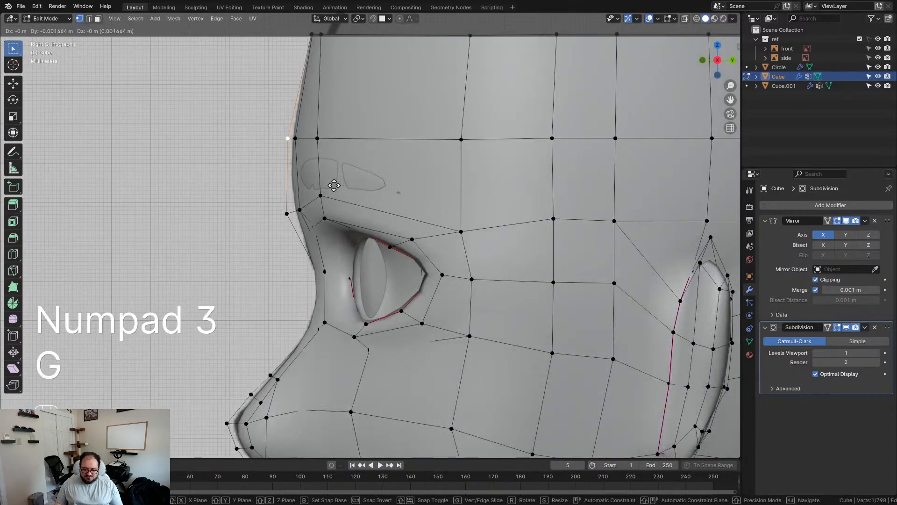
left_click(330, 181)
left_click(287, 212)
key("g")
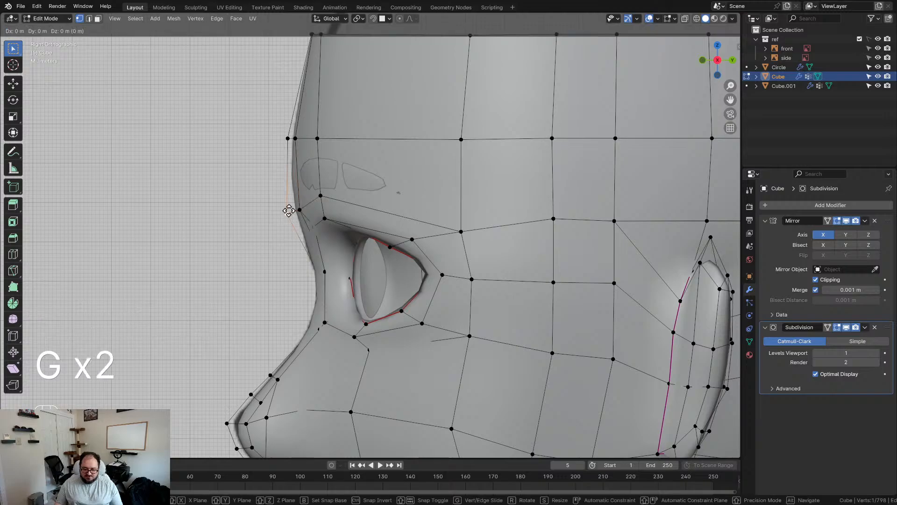
left_click(289, 209)
Move the front centre-line vertex on the head's open top edge about 0.001 m forward in side view
middle_click_drag(297, 52, 365, 100)
scroll(365, 100, "down", 3)
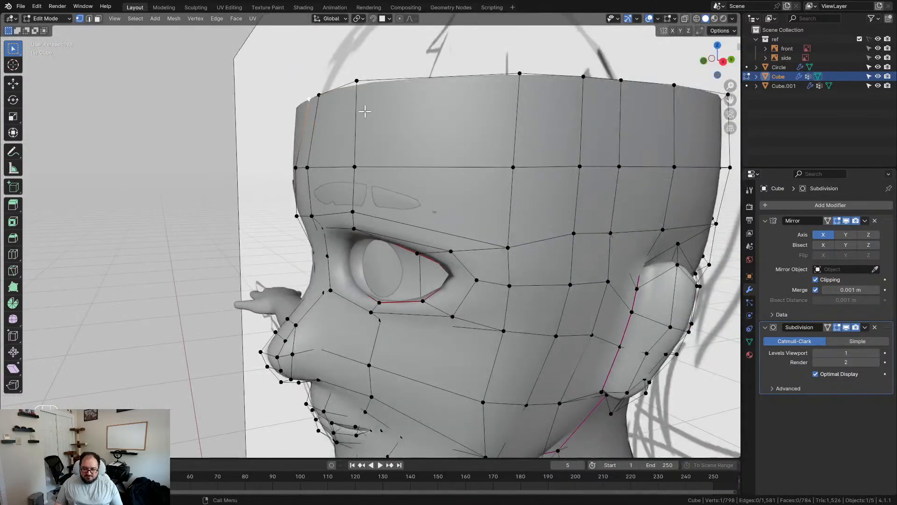
key("KP_3")
key("g")
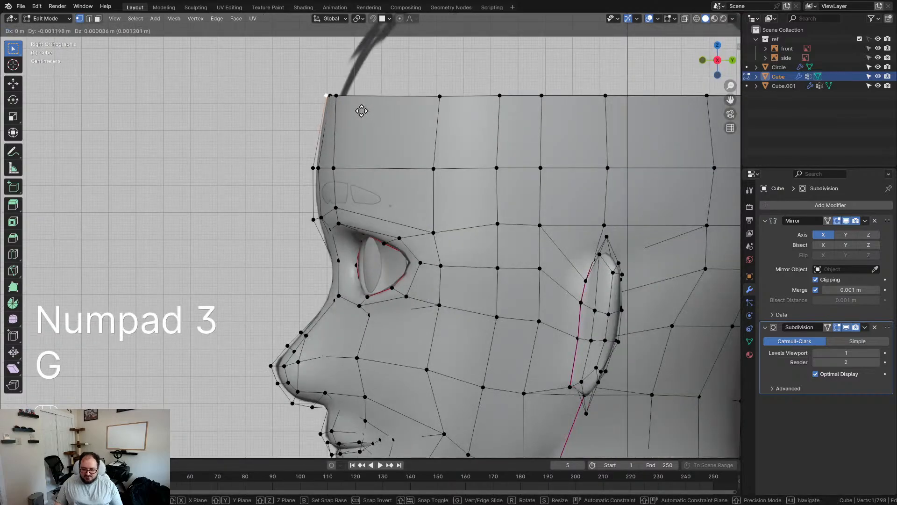
left_click(362, 110)
Shift the neighbouring front vertices of the open top edge slightly back in side view to round the forehead
left_click(341, 97)
left_click(337, 98, "shift")
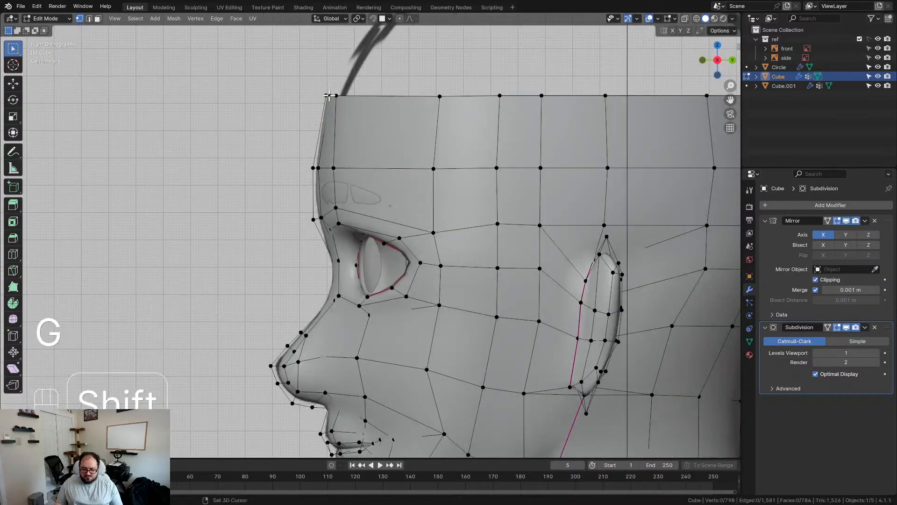
left_click(337, 96)
key("g")
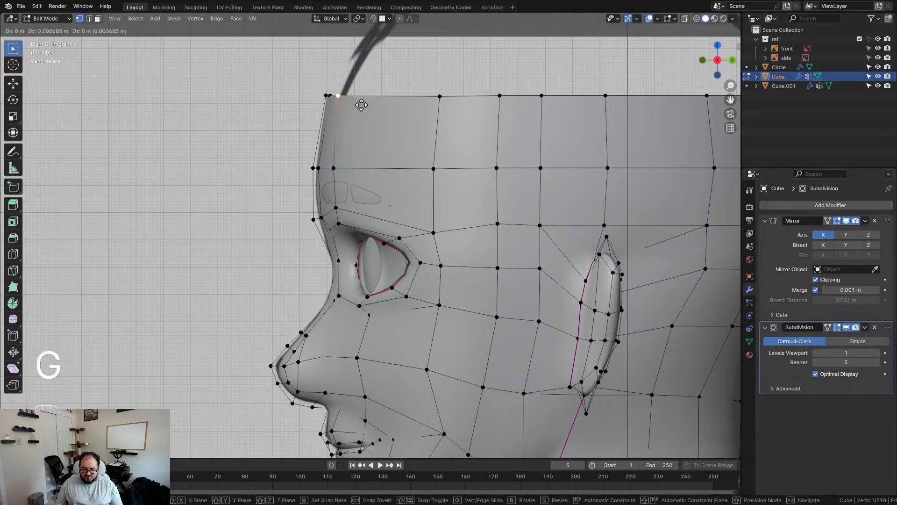
key("g")
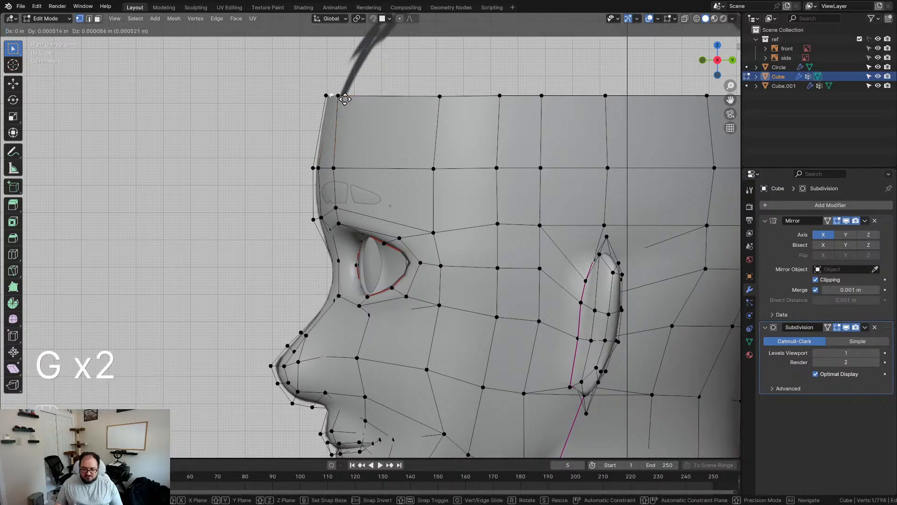
left_click(345, 99)
key("g")
key("g")
left_click(344, 96)
left_click(341, 95)
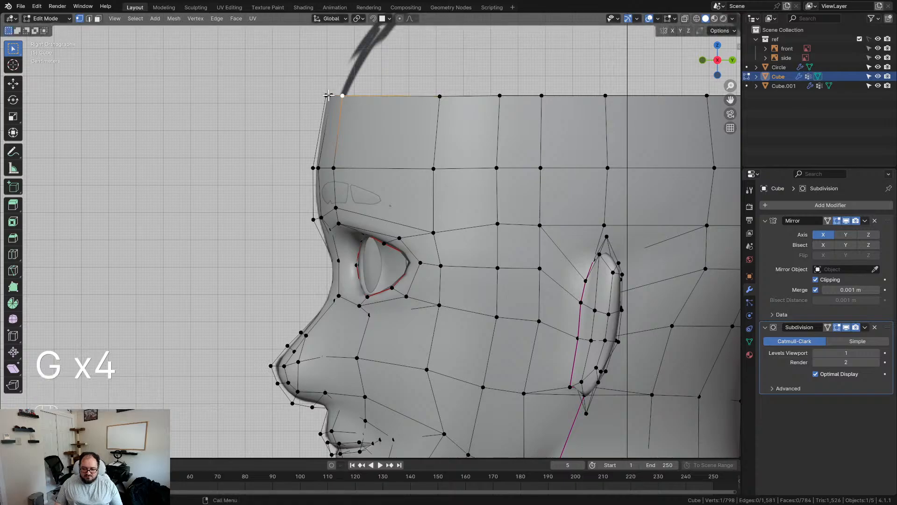
Return to editing the eyebrow mesh, select all of it and project it again onto the reshaped forehead from the front
middle_click_drag(247, 207, 363, 225)
key("Tab")
left_click(380, 185)
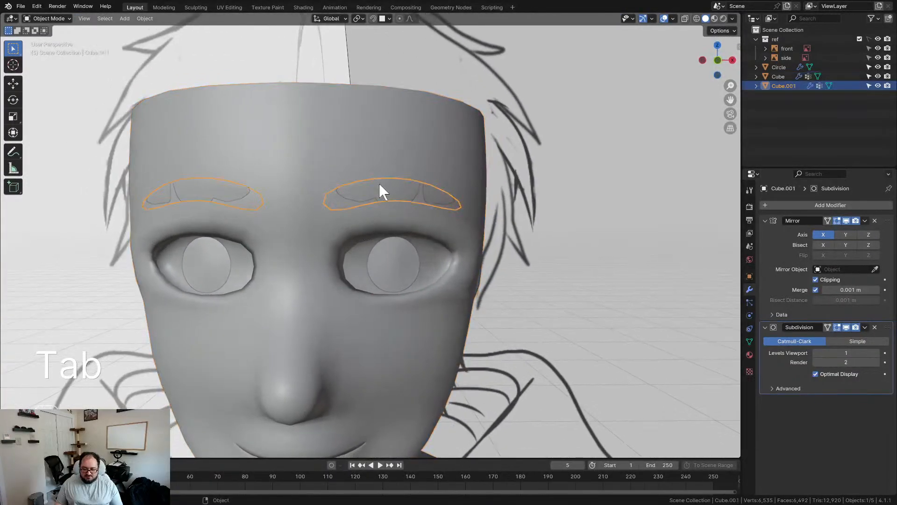
key("KP_1")
key("Tab")
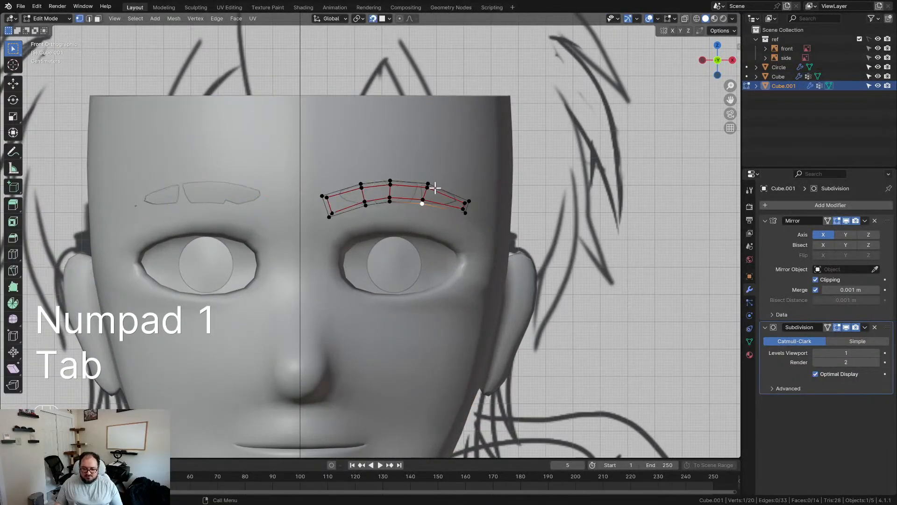
key("a")
key("g")
left_click(435, 185)
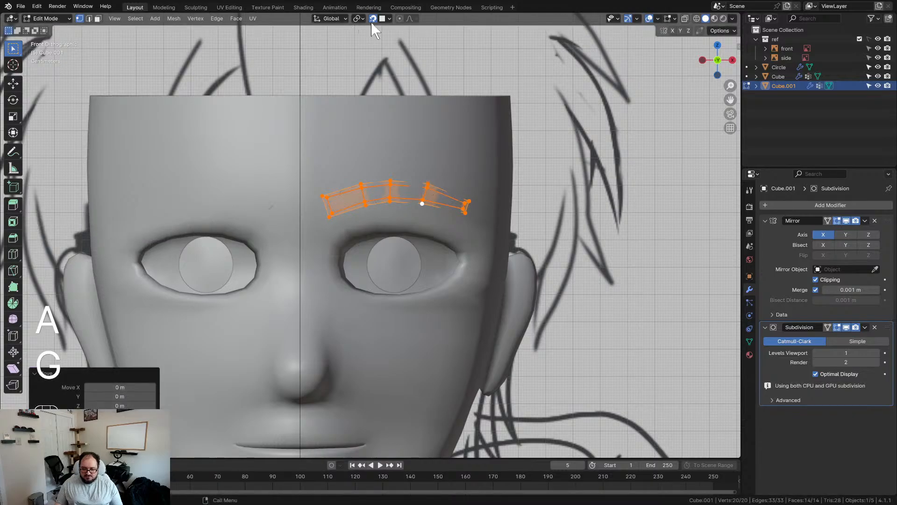
Move the whole eyebrow mesh slightly forward off the forehead in side view and return to Object Mode with nothing selected
key("KP_3")
scroll(351, 176, "up", 4)
key("g")
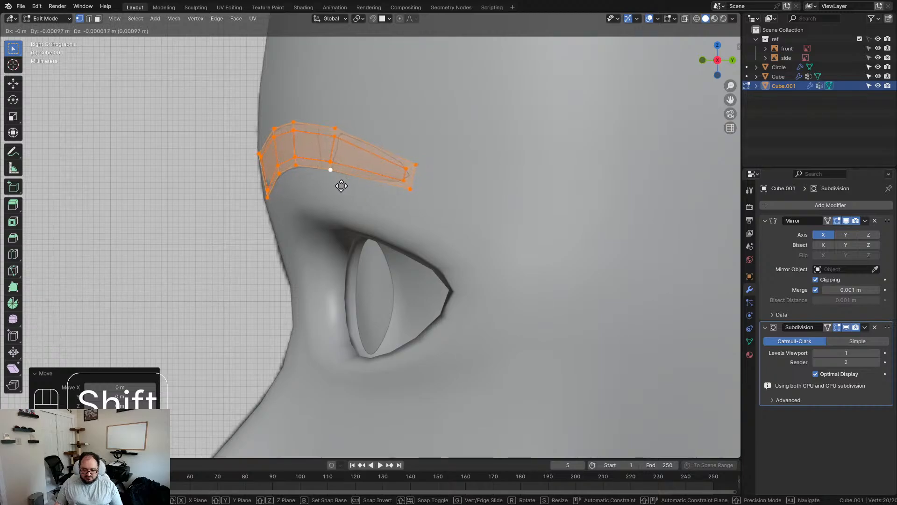
left_click(304, 190)
middle_click_drag(303, 191, 384, 199)
key("Tab")
scroll(365, 234, "down", 4)
scroll(304, 229, "down", 2)
middle_click_drag(305, 229, 380, 205)
left_click(571, 230)
scroll(530, 249, "down", 3)
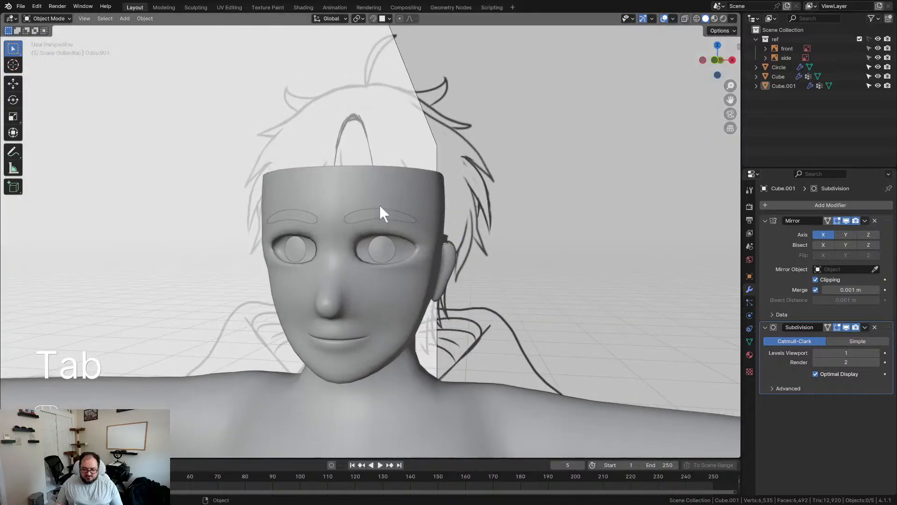
Rename the eyebrow object as "eyebrow"
left_click(367, 216)
key("F2")
type("eyebrow")
key("Return")
scroll(254, 280, "up", 2)
middle_click_drag(254, 280, 290, 279)
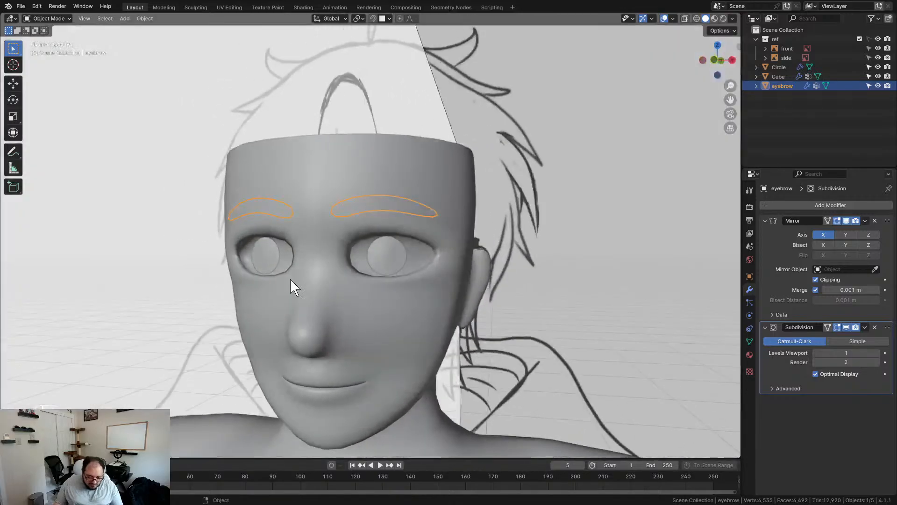
Start editing the head mesh and smooth the three vertices around the outer corner of the eye
left_click(448, 281)
middle_click_drag(448, 282, 432, 245)
key("Tab")
left_click(481, 201, "shift")
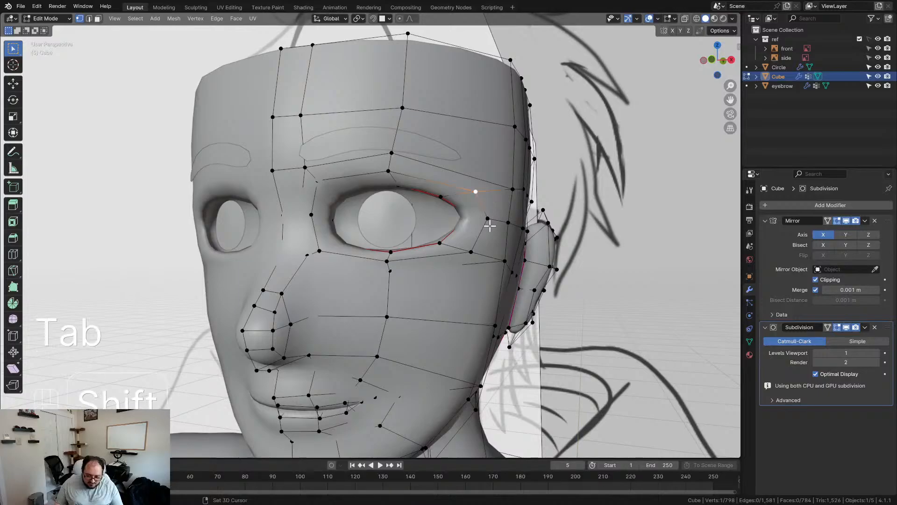
key("d")
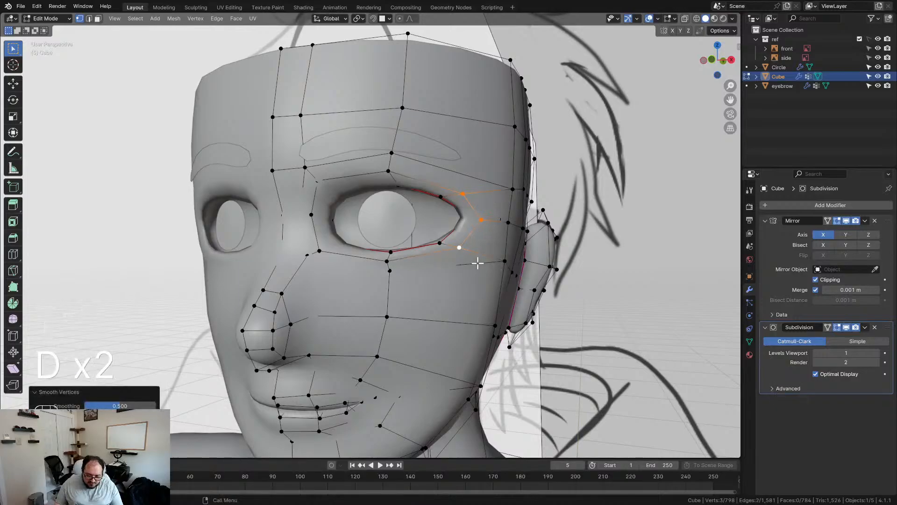
Move the column of three temple vertices beside the outer eye corner outward about 0.003 m
left_click(508, 194)
key("d")
key("ctrl+z")
middle_click_drag(499, 256, 528, 265)
key("g")
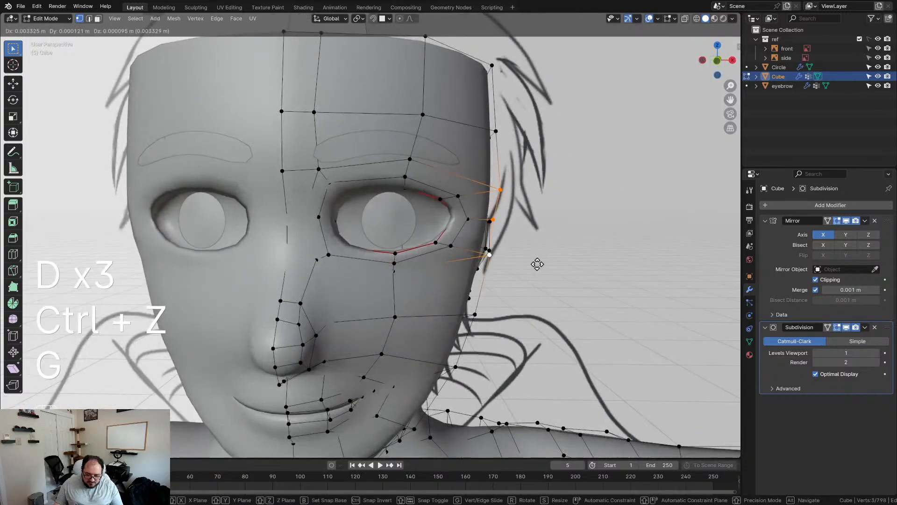
left_click(528, 261)
Smooth the three temple vertices beside the eye once, checking their spacing in side view
key("d")
key("ctrl+z")
middle_click_drag(510, 260, 445, 262)
key("KP_3")
key("d")
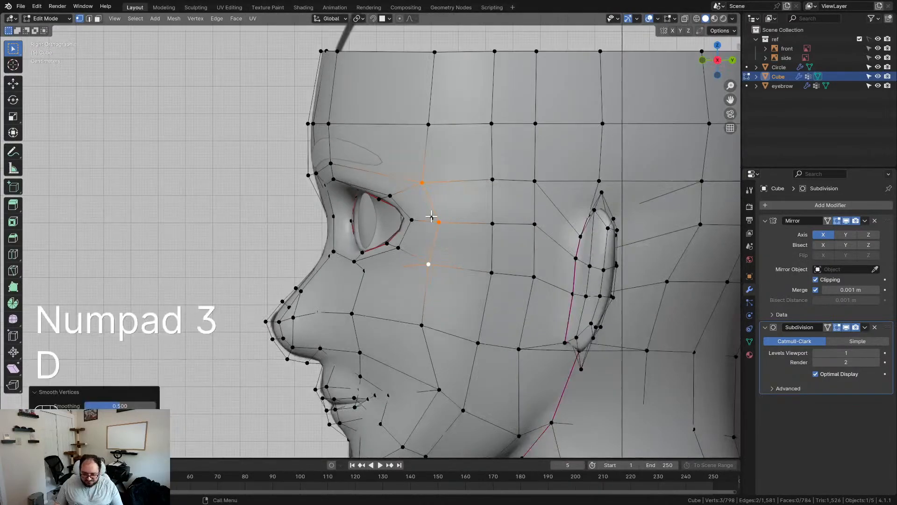
From inside the head, move the vertex at the outer eye corner about 0.006 m inward towards the eye
middle_click_drag(444, 216, 336, 280)
key("g")
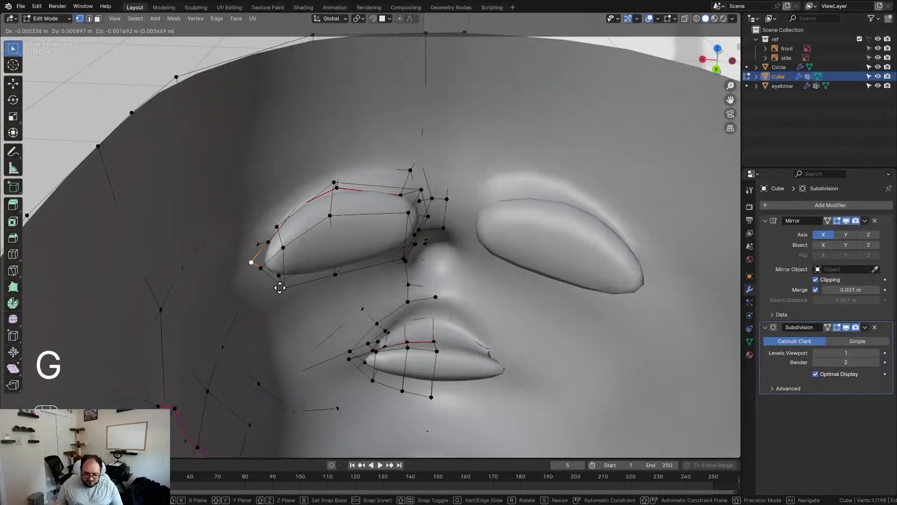
left_click(279, 284)
Smooth the vertices around the outer eye corner and the adjoining temple area to even out the surface
key("d")
middle_click_drag(281, 284, 571, 227)
key("d")
left_click(571, 227)
key("d")
middle_click_drag(528, 248, 473, 249)
key("d")
Move the cheekbone vertex below and outside the eye corner outward about 0.002 m
left_click(494, 263)
key("g")
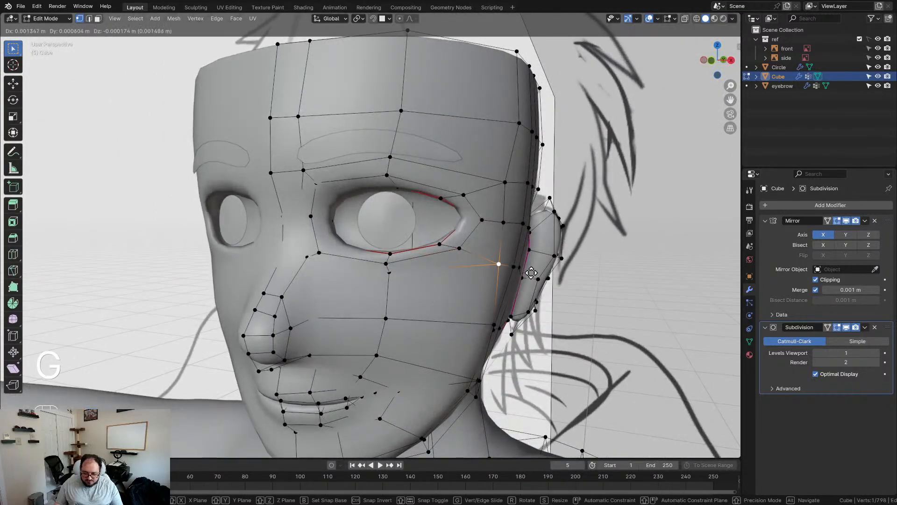
left_click(532, 272)
middle_click_drag(531, 272, 495, 229)
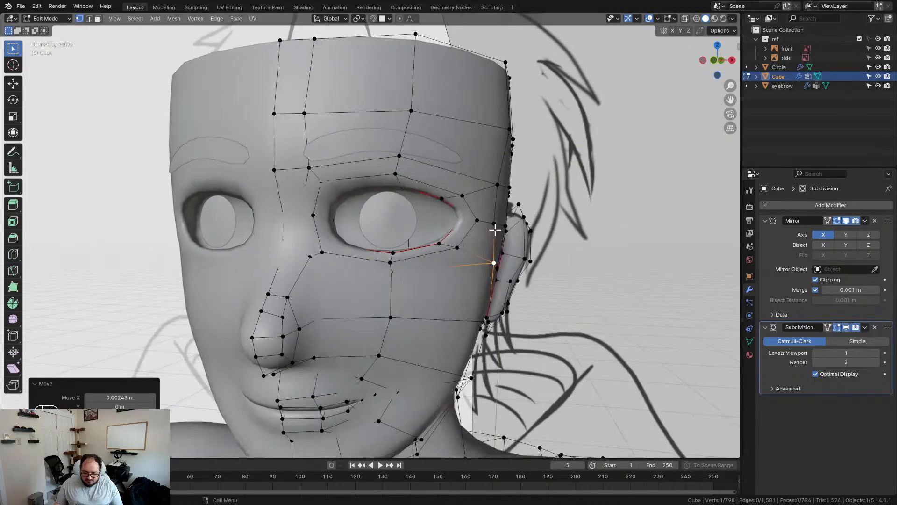
Move the selected face vertex in front of the ear outward along the X axis
key("g")
key("x")
left_click(509, 263)
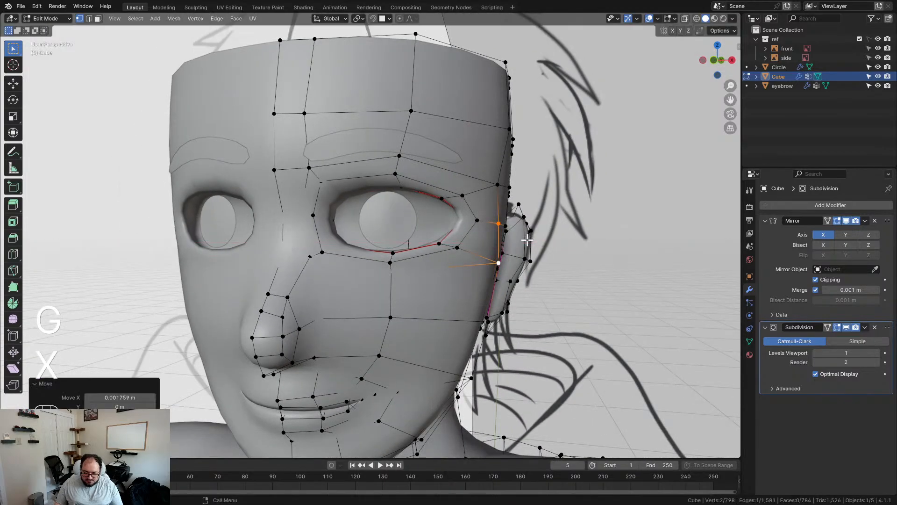
Try smoothing the selected vertices in front of the ear, and undo it
middle_click_drag(509, 263, 509, 224)
middle_click_drag(491, 261, 450, 260)
key("d")
middle_click_drag(450, 321, 484, 257)
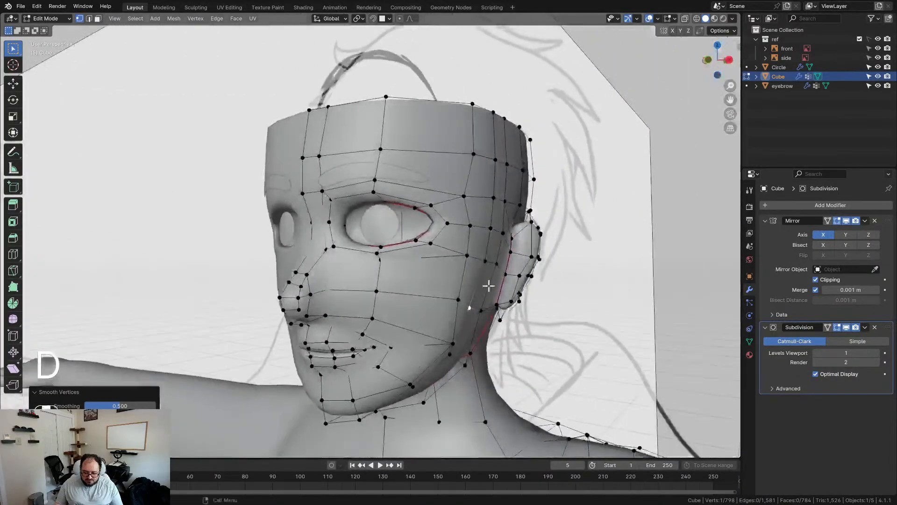
key("ctrl+z")
Move the three selected vertices in front of the ear along the X axis and smooth them
middle_click_drag(493, 225, 538, 270)
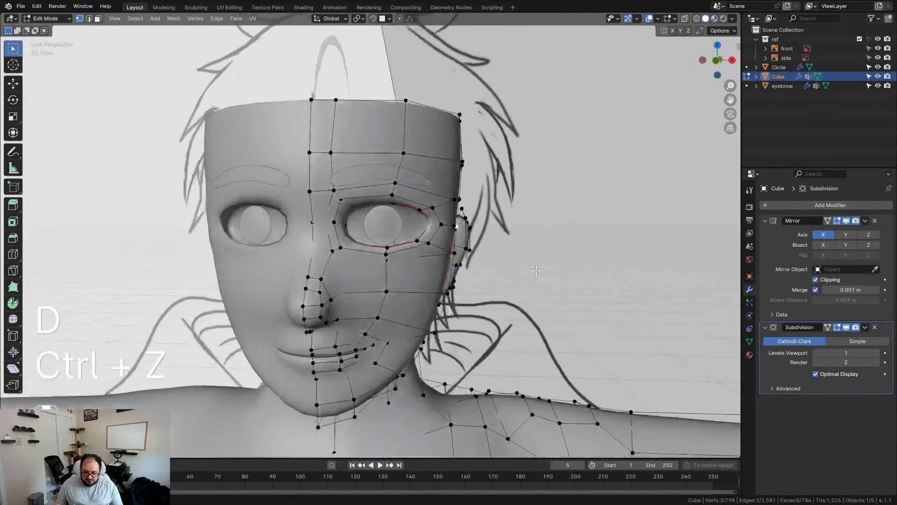
key("g")
key("x")
left_click(538, 271)
key("d")
mouse_move(538, 267)
middle_mouse_down()
mouse_move(550, 266)
mouse_move(542, 265)
middle_mouse_up()
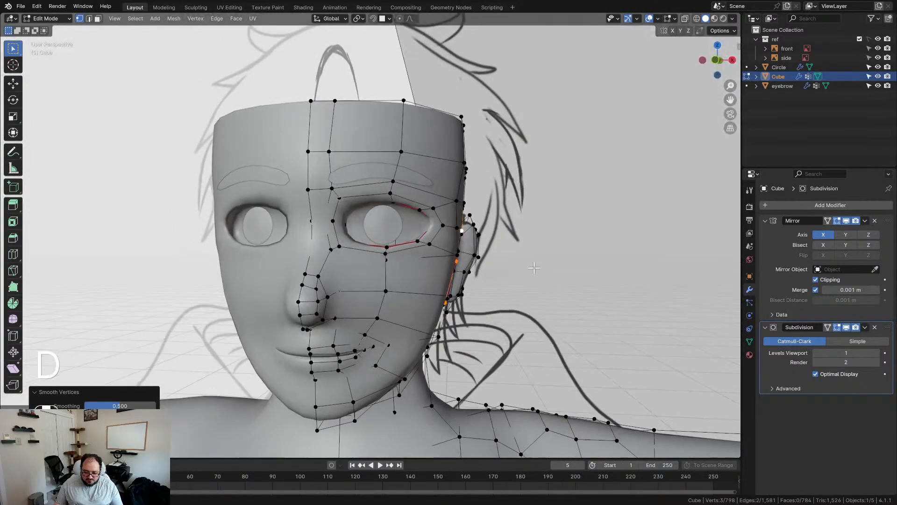
Try smoothing the cheek vertex below the outer eye corner, and undo it
scroll(541, 253, "up", 3)
left_click(511, 280)
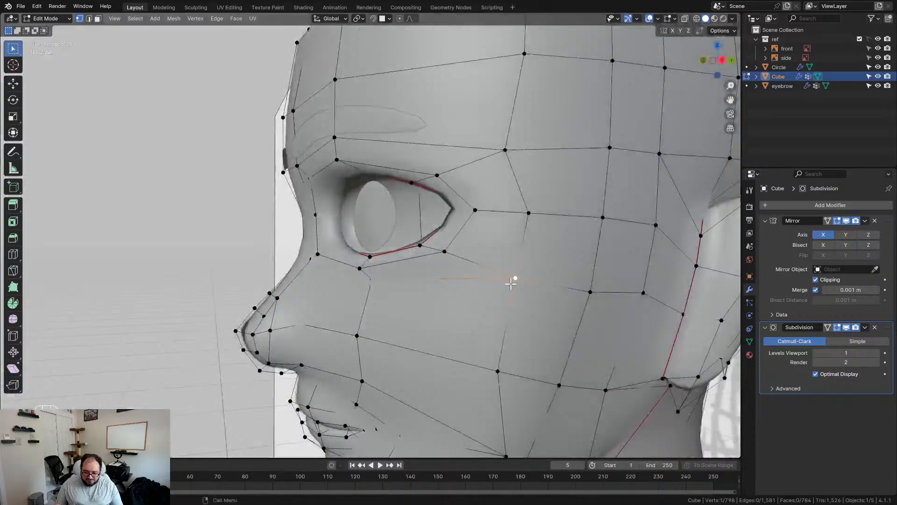
key("d")
middle_click_drag(512, 285, 550, 266)
key("ctrl+z")
Return to Object Mode, deselect the character mesh, and save the file
scroll(526, 272, "down", 2)
left_click(547, 266)
key("Tab")
scroll(514, 257, "up", 3)
scroll(461, 242, "down", 4)
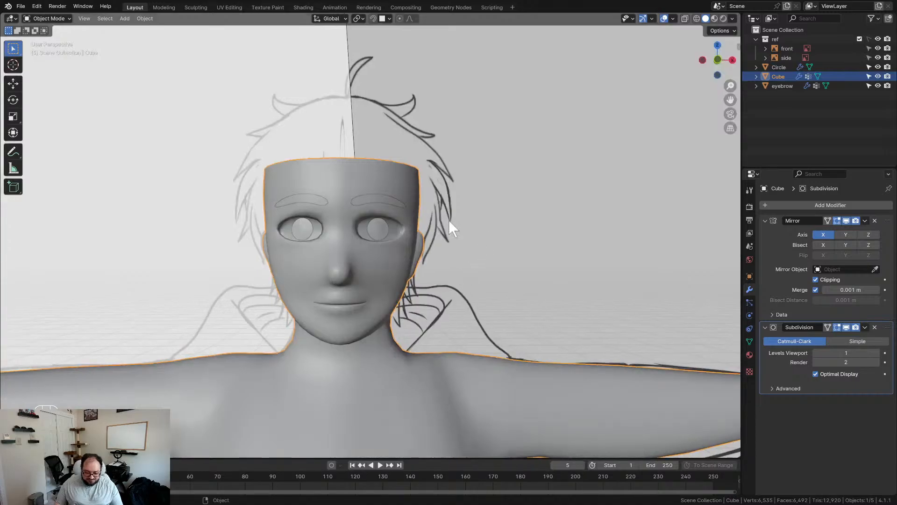
left_click(493, 231)
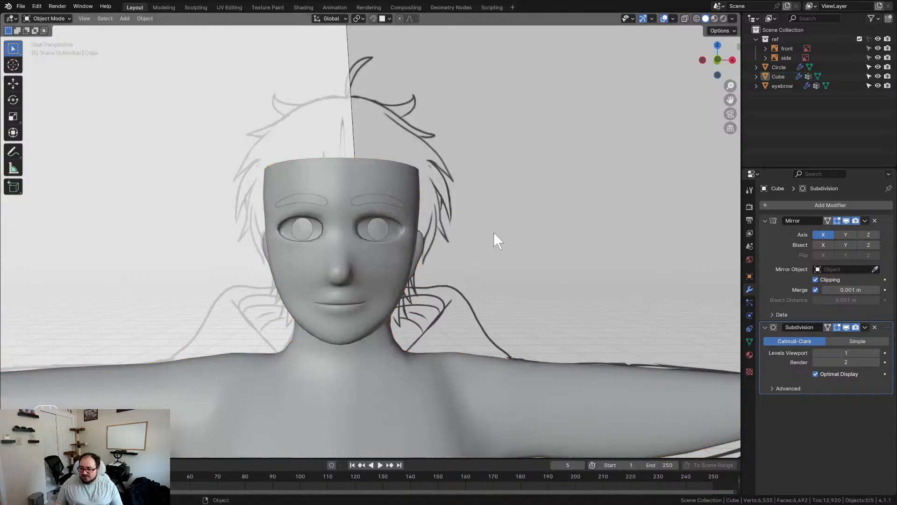
key("ctrl+s")
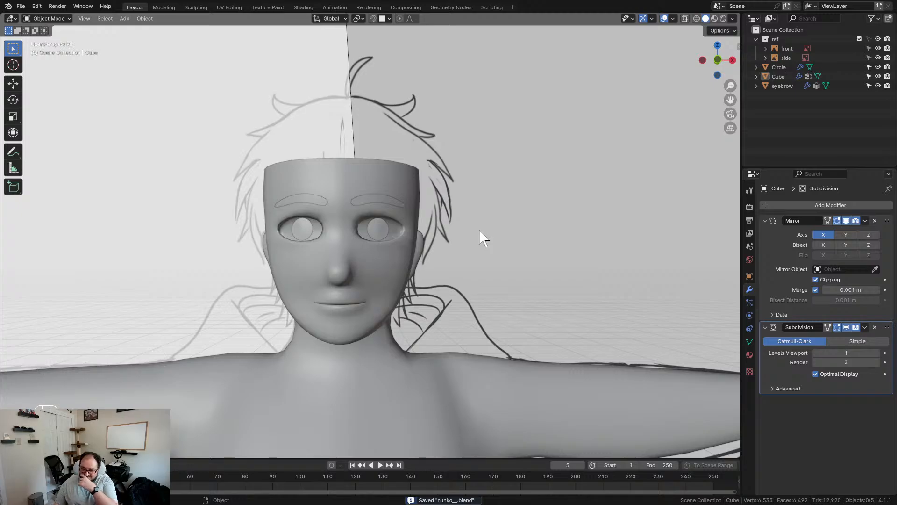
Examine the face and eye area of the character mesh from the front, below and the side
middle_click_drag(379, 205, 355, 215)
scroll(385, 202, "up", 2)
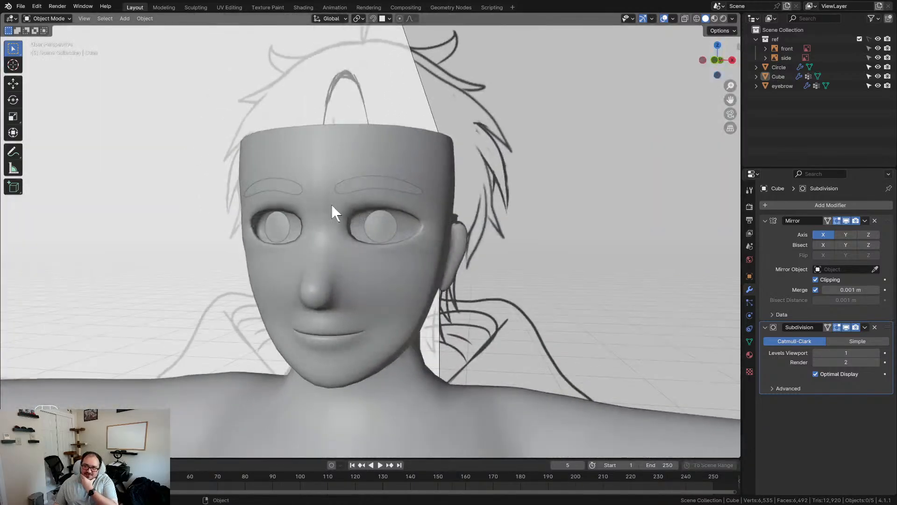
mouse_move(307, 201)
middle_mouse_down()
mouse_move(333, 211)
mouse_move(322, 211)
middle_mouse_up()
left_click(326, 169)
left_click(479, 168)
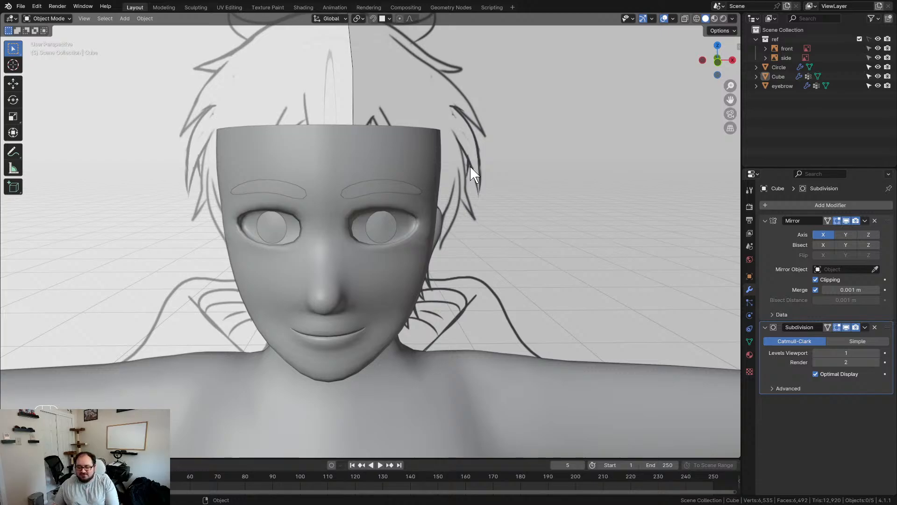
middle_click_drag(362, 152, 311, 200)
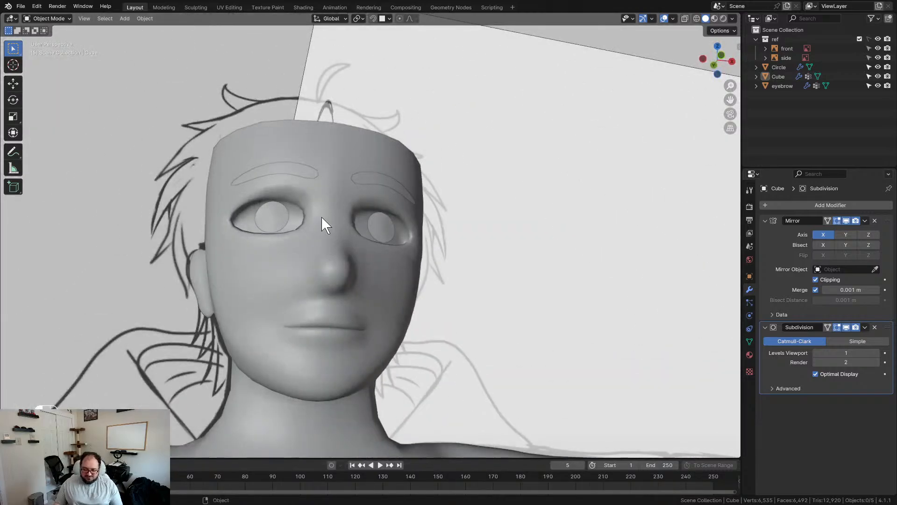
left_click(324, 220)
scroll(364, 224, "up", 2)
middle_click_drag(363, 220, 284, 256)
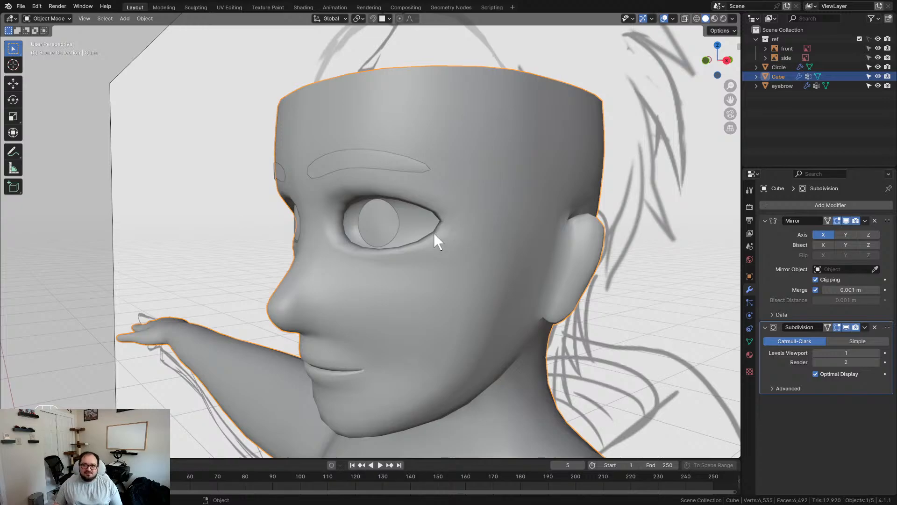
scroll(428, 229, "up", 2)
middle_click_drag(425, 225, 372, 220)
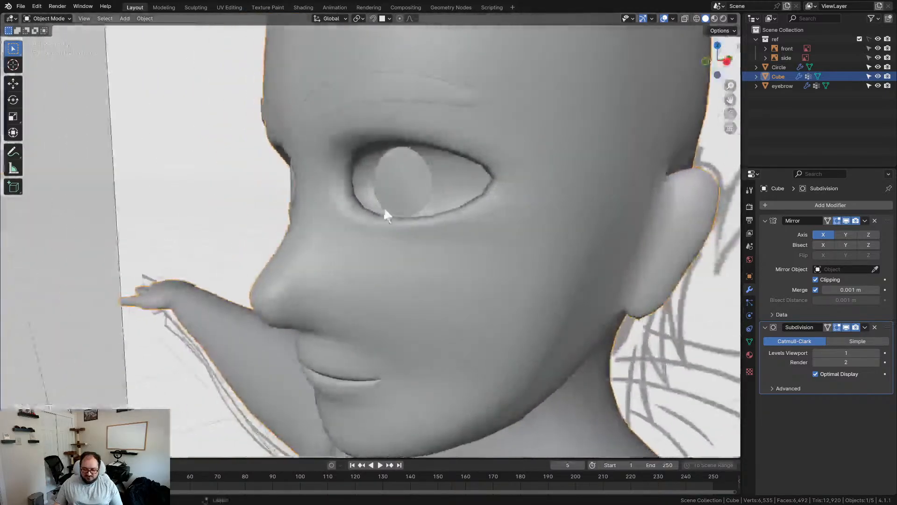
middle_click_drag(401, 139, 417, 190)
In Edit Mode, select the eye-opening edge loop and move it about -0.0019 m along Y
key("Tab")
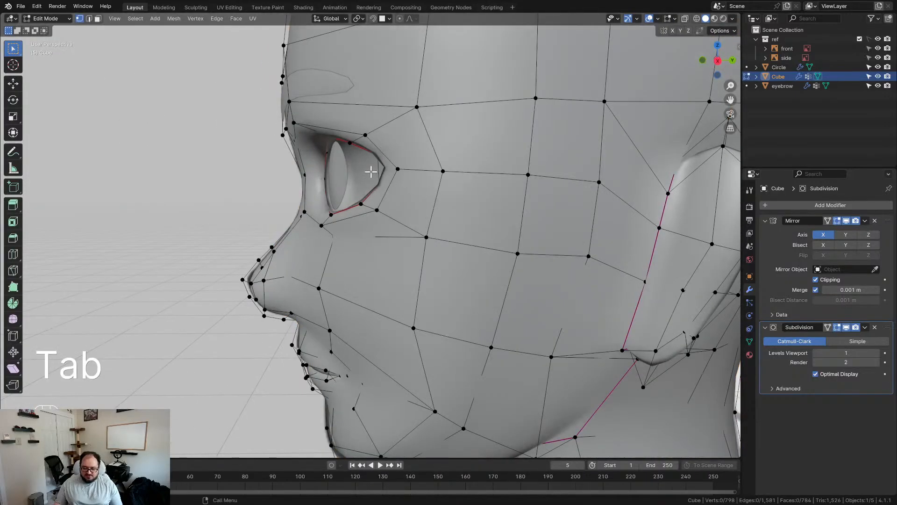
scroll(359, 118, "up", 2)
left_click(359, 84, "alt")
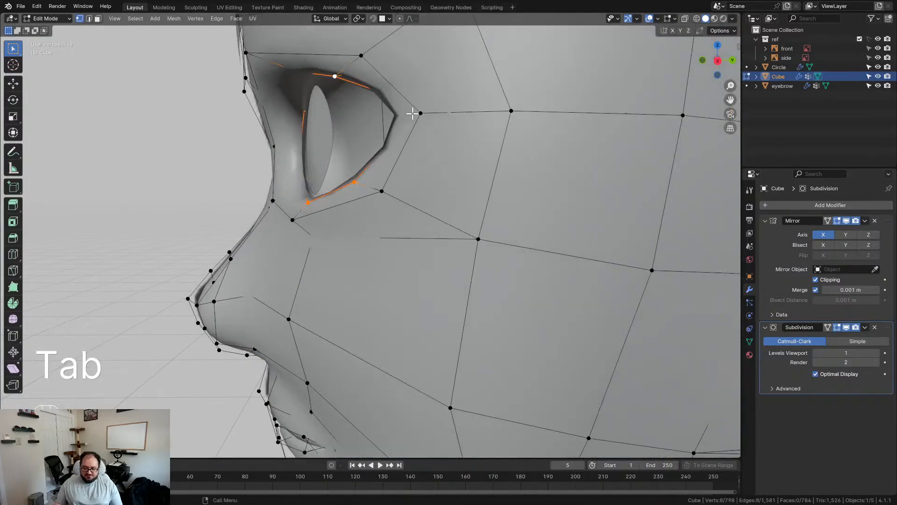
key("KP_3")
scroll(381, 145, "up", 4)
middle_click_drag(381, 145, 453, 150)
middle_click_drag(524, 146, 385, 144, "shift")
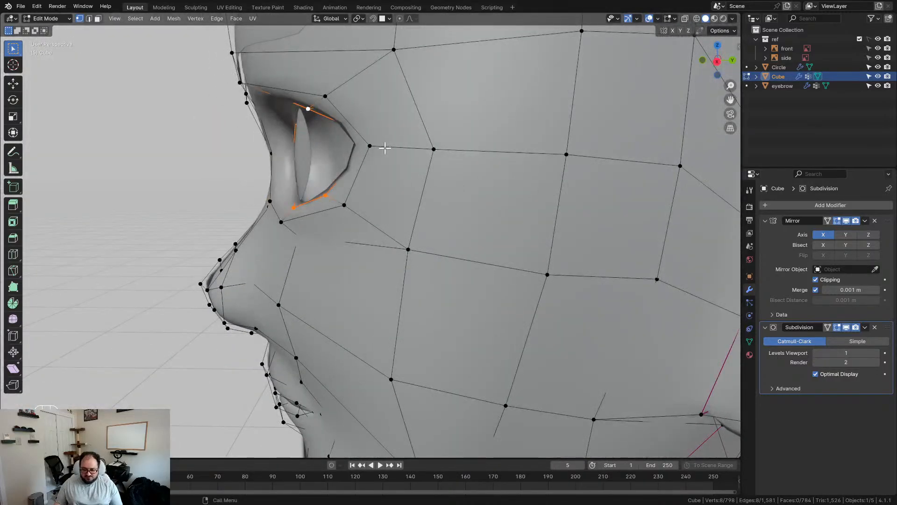
key("KP_3")
key("g")
key("y")
left_click(374, 151)
middle_click_drag(356, 161, 426, 170)
Extrude the eye-opening edge loop forward from the face by about 0.0085 m in side view
key("KP_1")
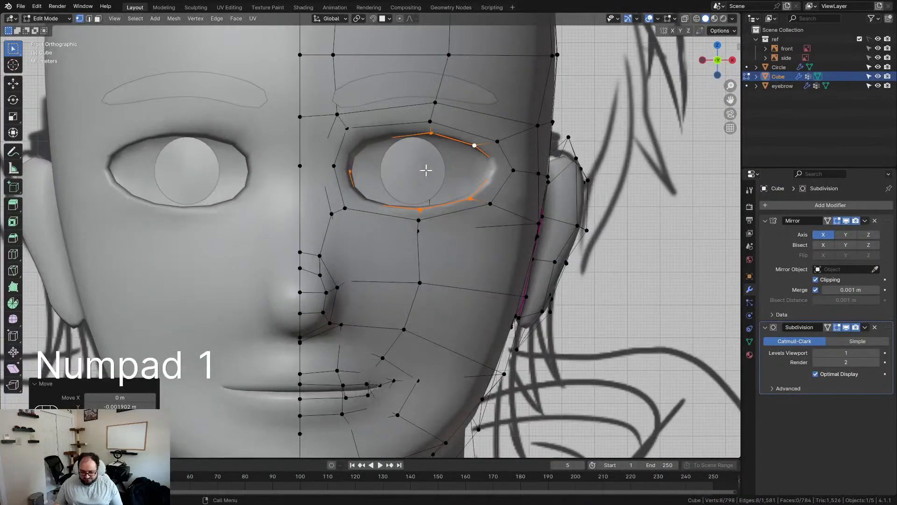
scroll(467, 165, "up", 2)
key("KP_3")
key("e")
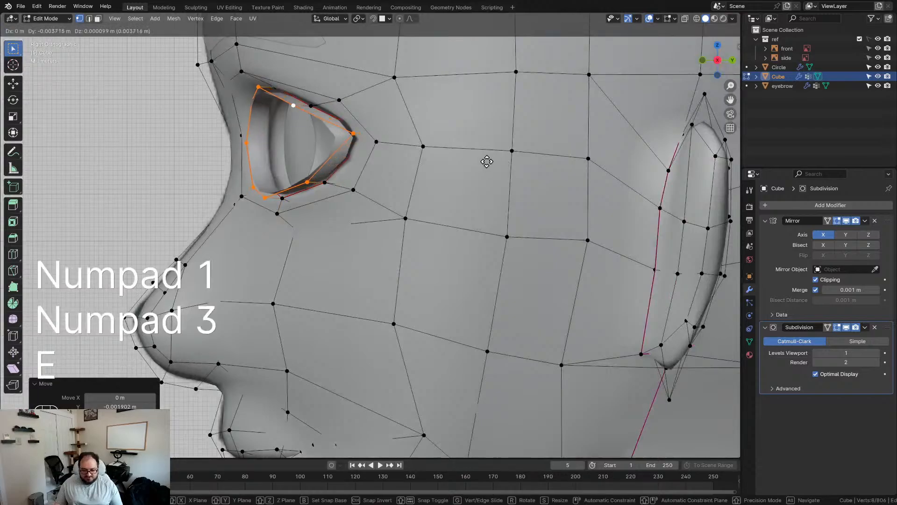
left_click(455, 163)
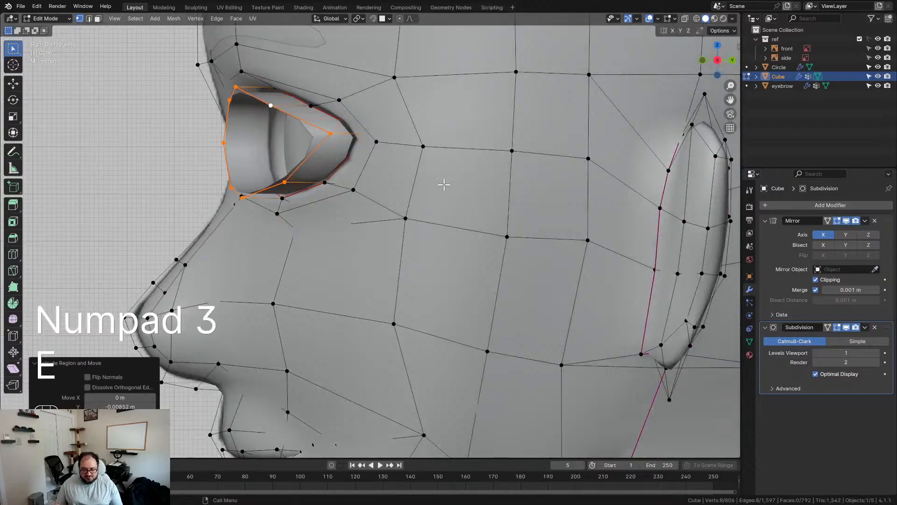
Scale the extruded eye loop up to about 1.324 in front view and compare it with the sketch in wireframe
key("KP_1")
key("s")
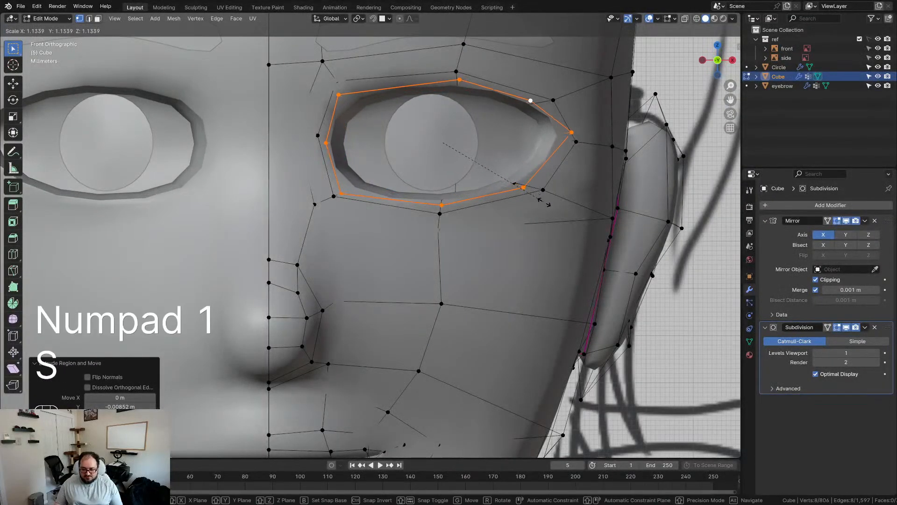
left_click(558, 228)
key("KP_1")
key("z")
mouse_move(550, 163)
middle_mouse_down("shift")
mouse_move(482, 237)
mouse_move(451, 237)
middle_mouse_up("shift")
scroll(314, 235, "up", 4)
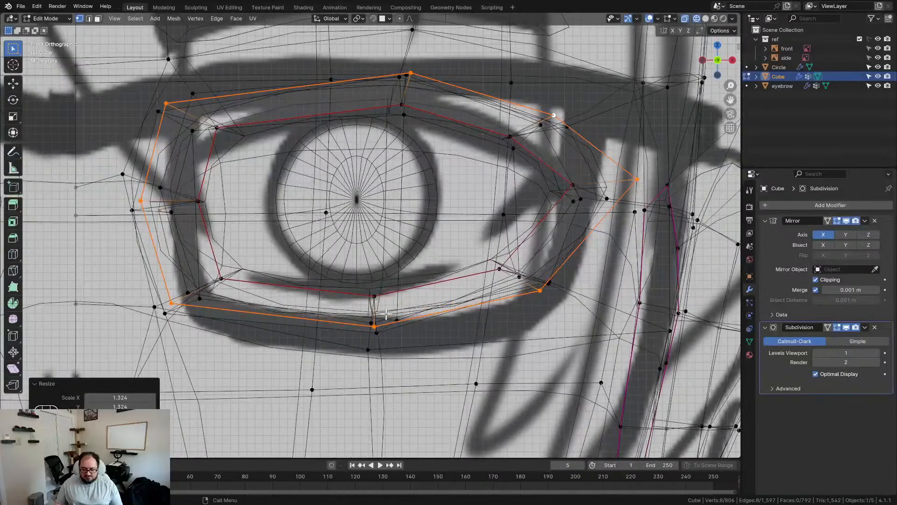
Grow the selection to the whole extruded eye ring, duplicate it in place, and separate the copy into its own object
middle_click_drag(464, 300, 340, 304)
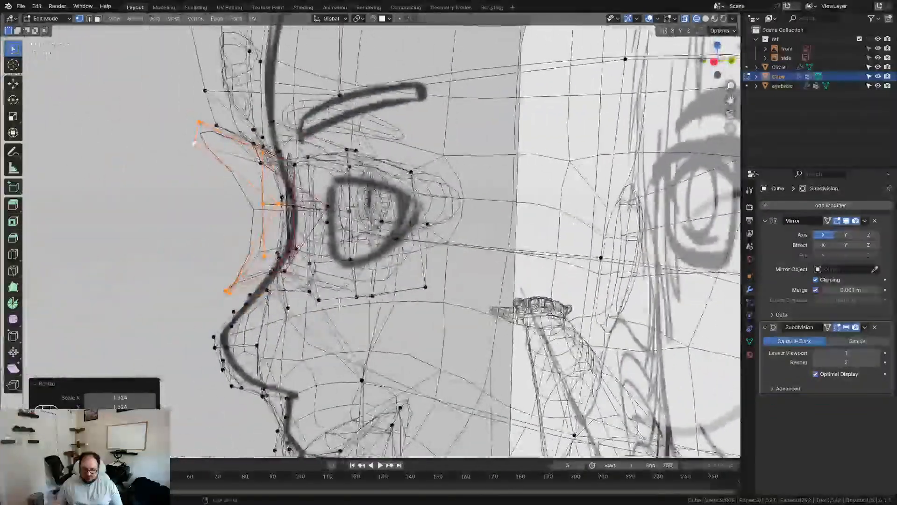
key("ctrl+KP_Add")
mouse_move(307, 239)
middle_mouse_down()
mouse_move(346, 247)
mouse_move(277, 231)
mouse_move(323, 243)
middle_mouse_up()
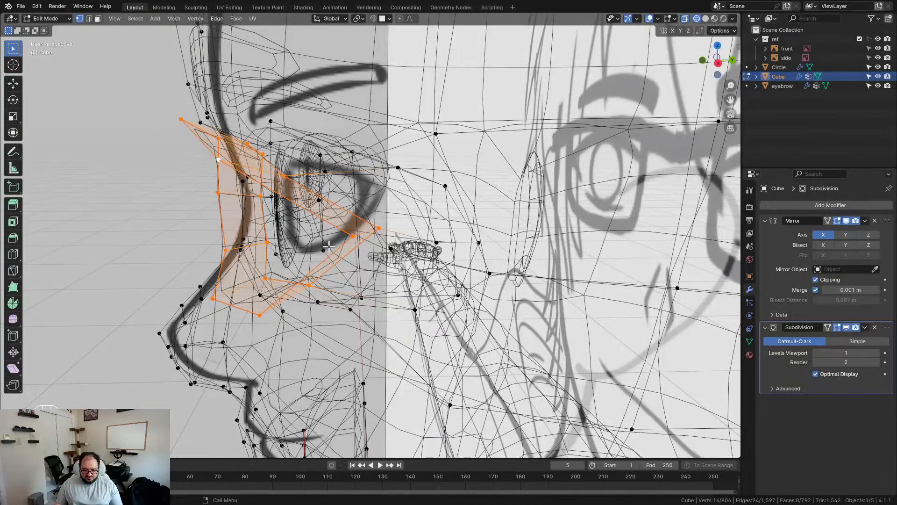
key("shift+d")
right_click(329, 247)
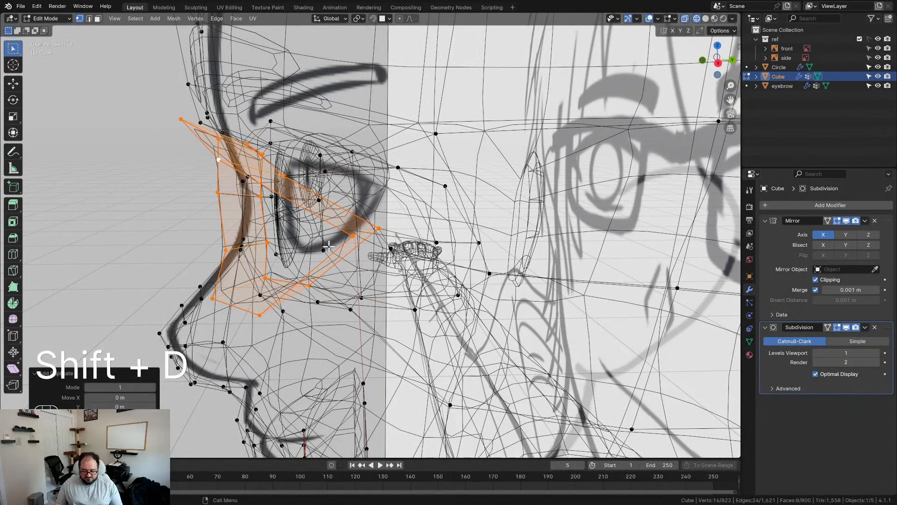
key("p")
left_click(327, 244)
key("Tab")
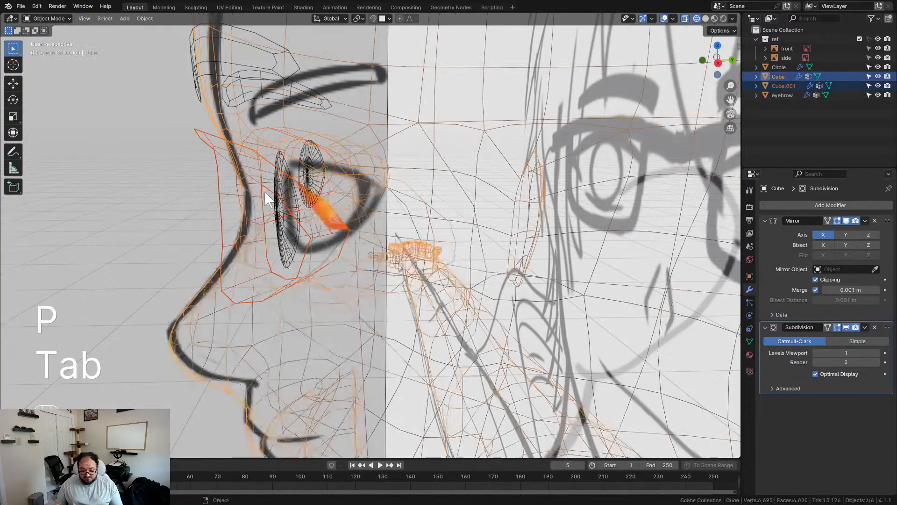
Select the separated eye ring, switch back to solid shading, and hide the ring
left_click(248, 182)
middle_click_drag(248, 182, 409, 138)
key("z")
scroll(402, 182, "up", 3)
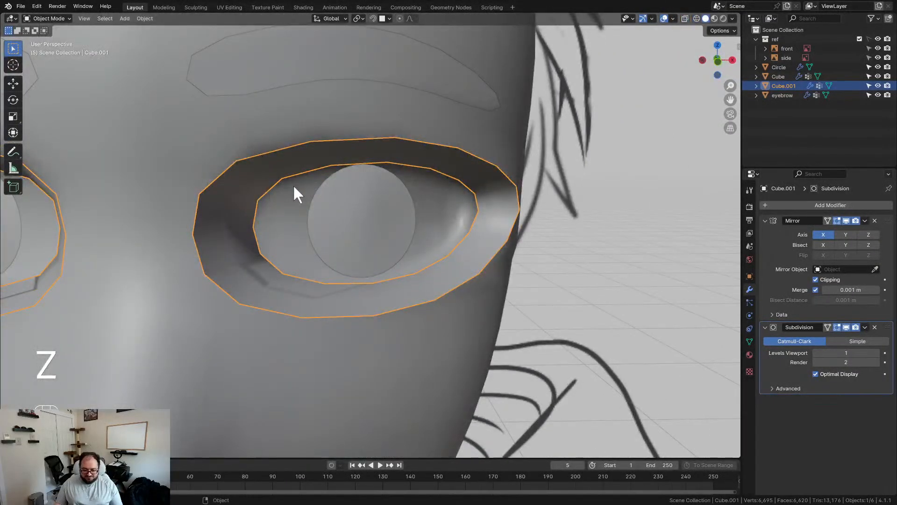
scroll(293, 186, "down", 3)
key("h")
Delete the extruded outer eye loop from the head mesh, leaving the original eye opening
left_click(330, 192)
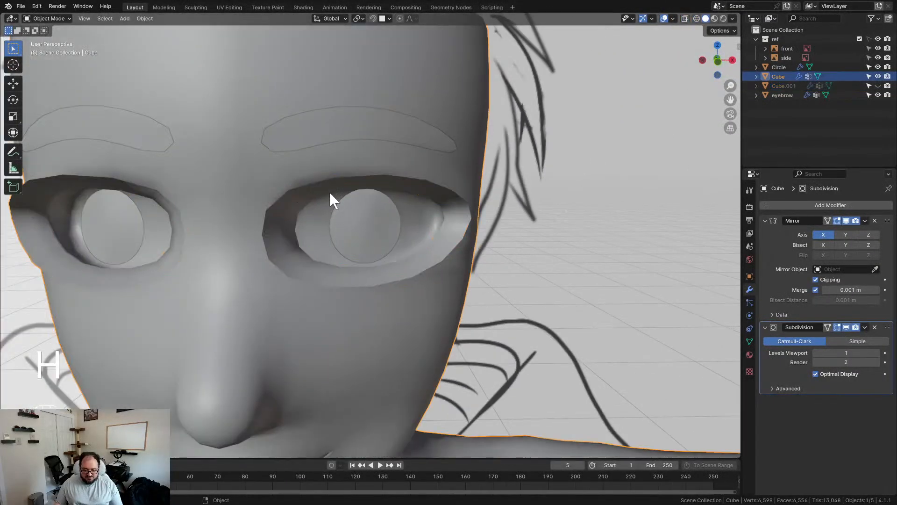
key("Tab")
mouse_move(375, 201)
middle_mouse_down()
mouse_move(331, 166)
mouse_move(381, 200)
middle_mouse_up()
left_click(331, 166, "alt")
key("x")
left_click(331, 165)
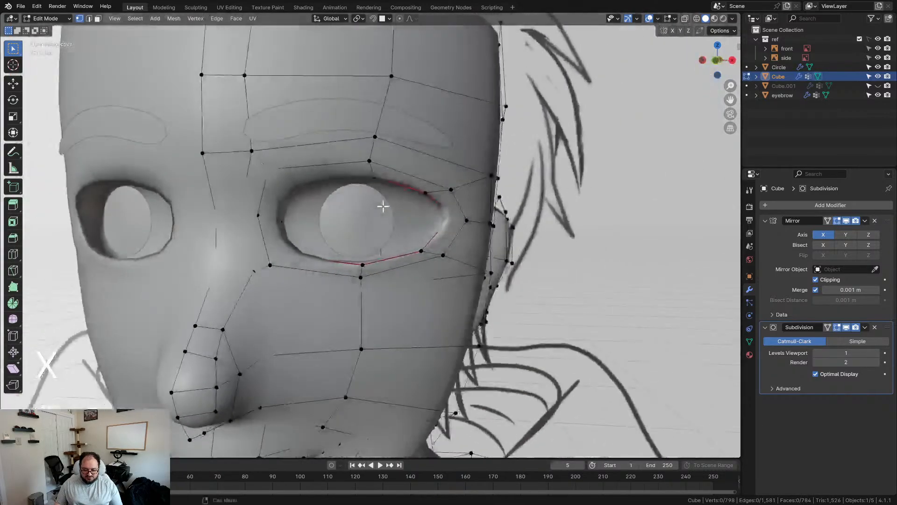
Leave Edit Mode on the head and unhide the separate eye ring object
key("Tab")
scroll(470, 204, "down", 4)
left_click(878, 86)
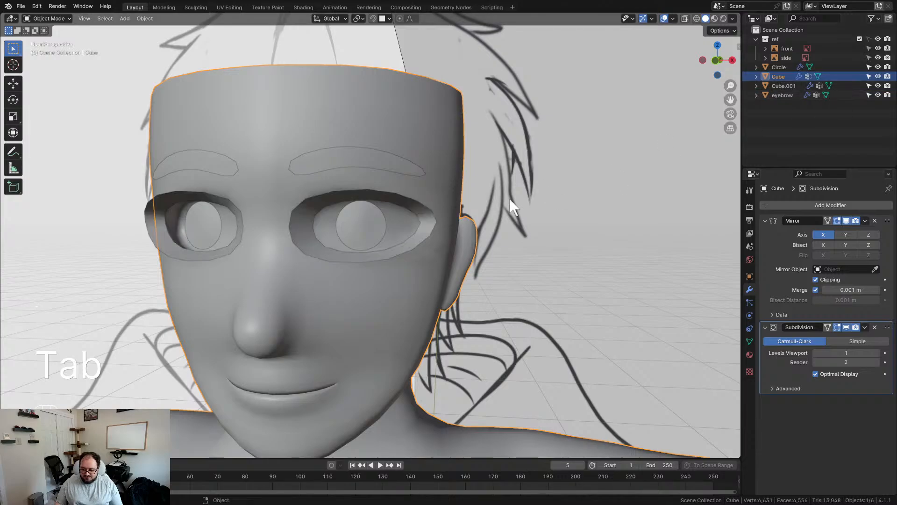
Open the eye ring for editing in front wireframe view and hide the head mesh and the iris object
left_click(336, 193)
scroll(365, 210, "up", 2)
key("KP_1")
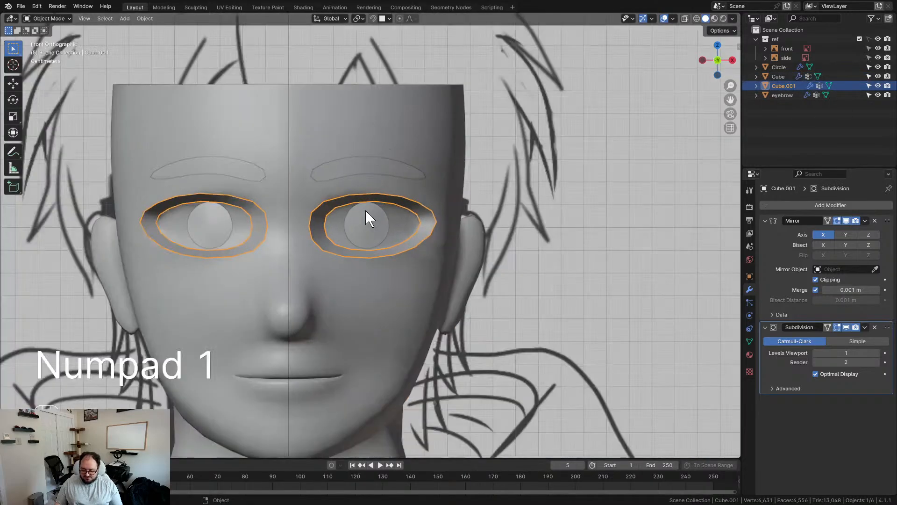
key("Tab")
scroll(365, 210, "up", 4)
key("z")
scroll(366, 210, "up", 3)
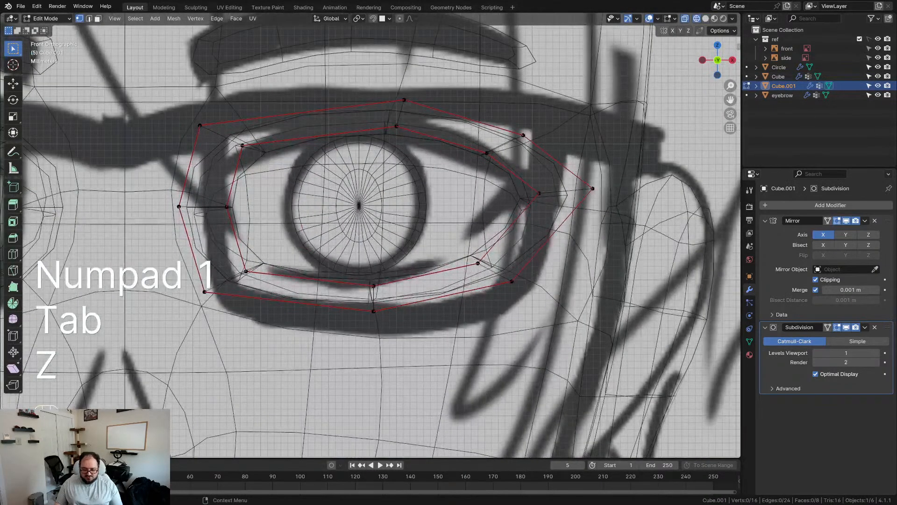
left_click(878, 76)
left_click(878, 66)
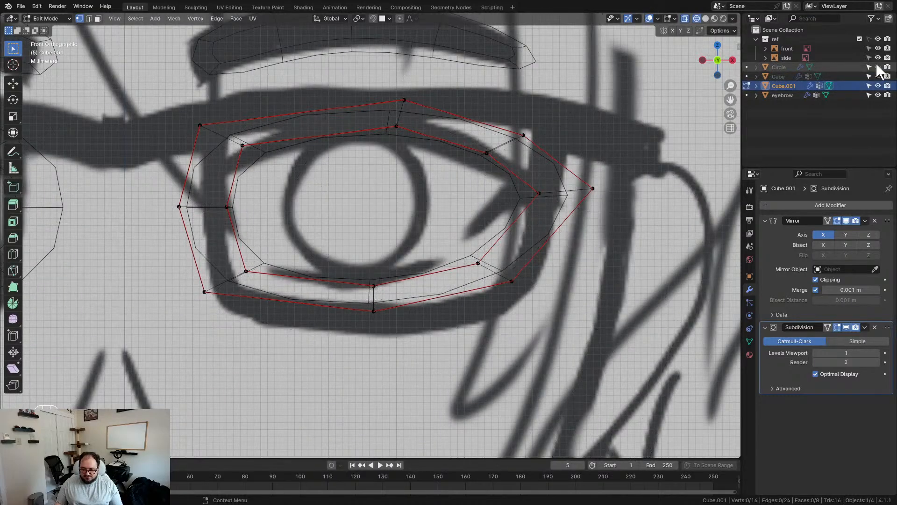
Move the inner loop's vertex at the eye's inner corner slightly toward the nose to match the sketch
middle_click_drag(316, 235, 349, 273, "shift")
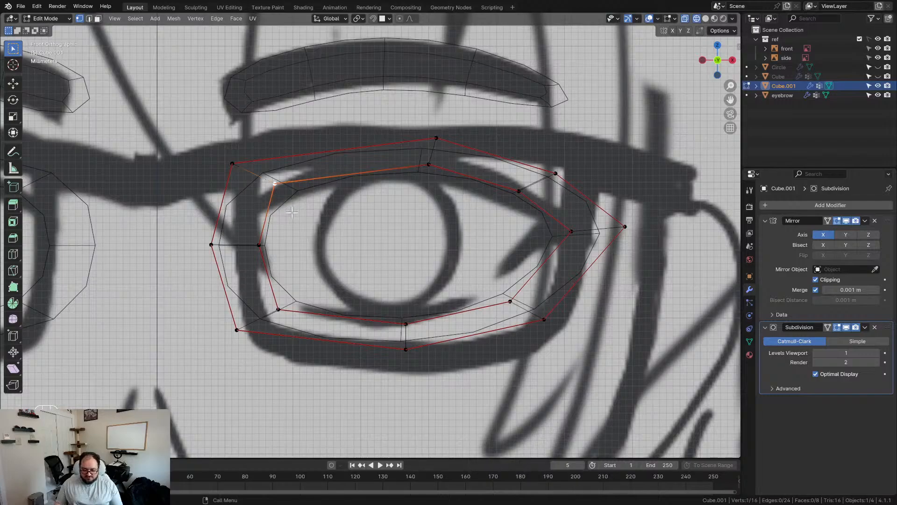
left_click(367, 173, "alt")
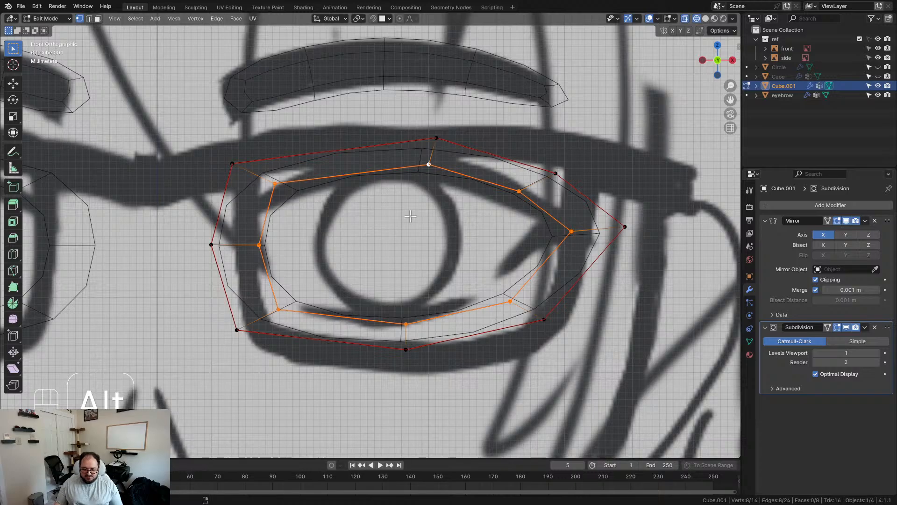
left_click(275, 183)
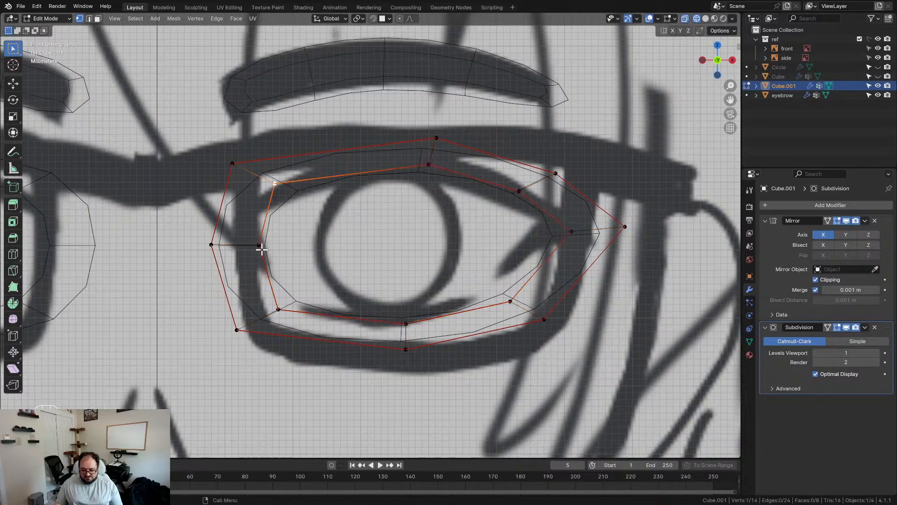
key("g")
left_click(297, 276)
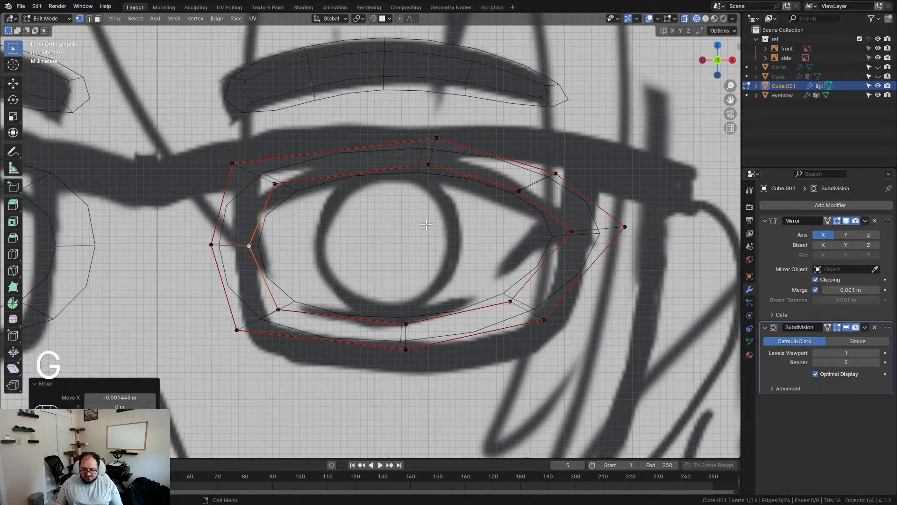
left_click(565, 234)
key("g")
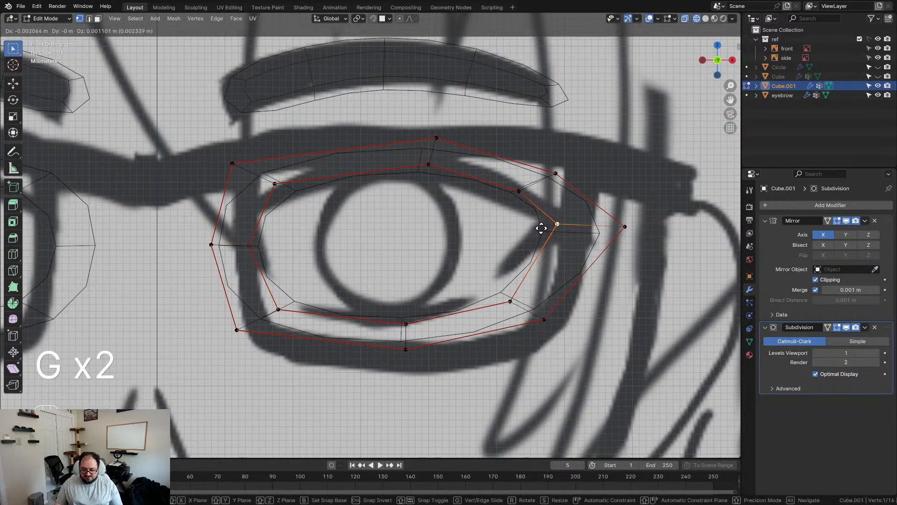
left_click(542, 227)
key("ctrl+z")
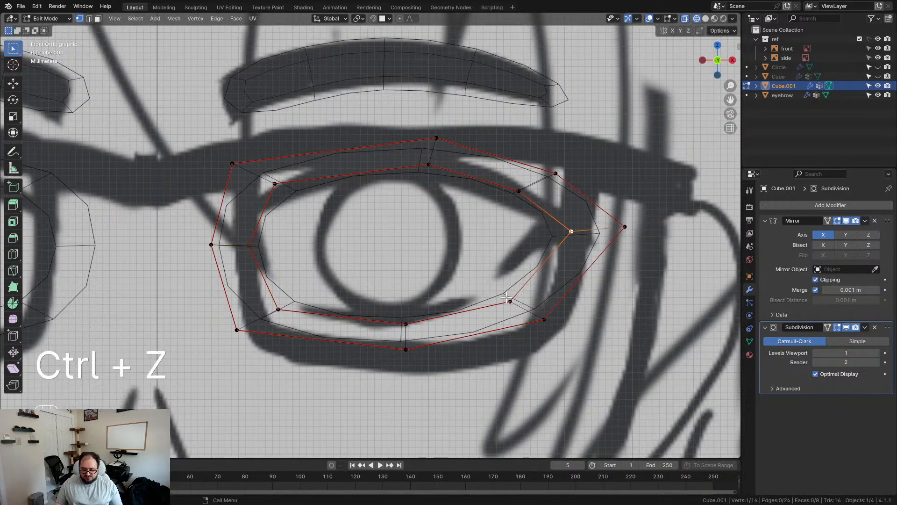
Reposition the inner loop's lower outer vertex and outer corner vertex up and inward to follow the sketched eye opening
left_click(554, 327)
left_click(513, 306)
key("g")
left_click(504, 284)
left_click(563, 232)
key("g")
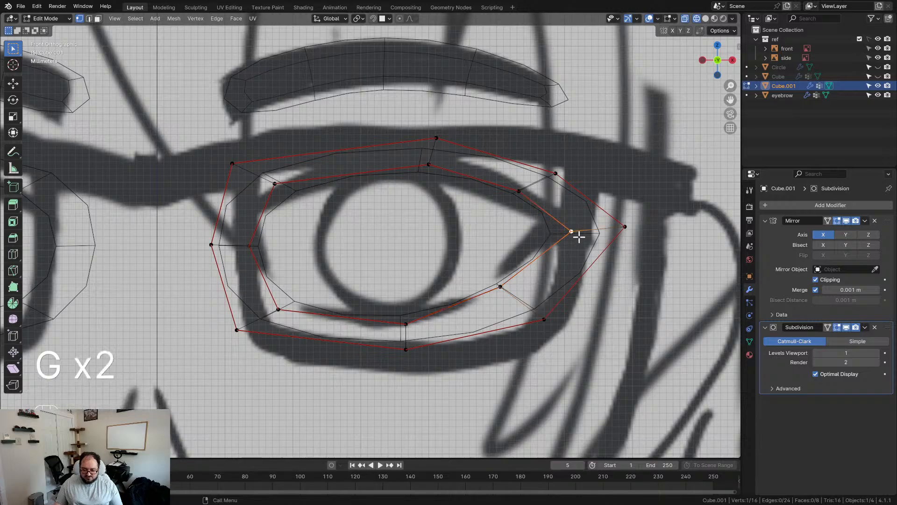
key("g")
left_click(553, 213)
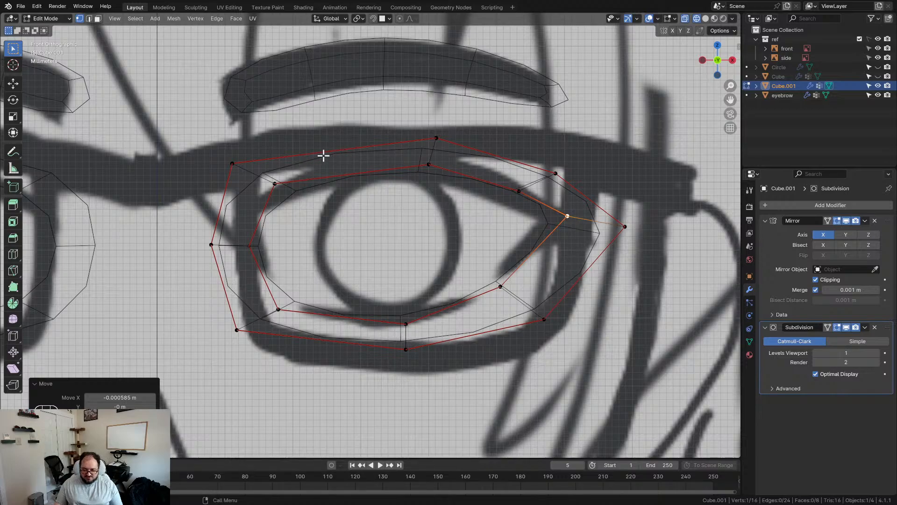
Pull the outer loop's top middle vertex and upper outer vertex inward toward the sketched upper lash line
left_click(435, 138)
key("g")
left_click(431, 143)
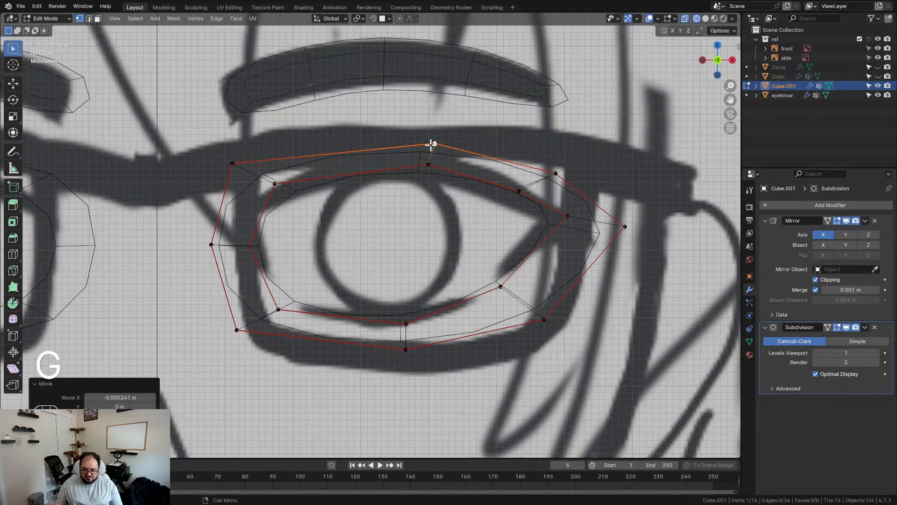
left_click(557, 171)
key("g")
left_click(545, 173)
Lower the inner loop's three upper lid vertices onto the underside of the sketched upper lash
left_click(520, 191)
key("g")
left_click(503, 204)
left_click(429, 166)
key("g")
left_click(427, 188)
left_click(282, 188)
key("g")
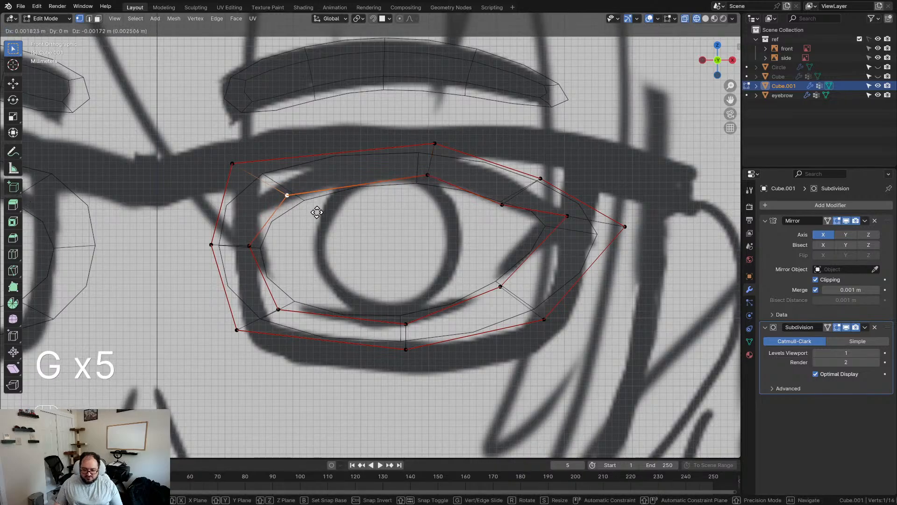
left_click(288, 187)
Tighten the outer loop's three upper vertices around the top edge of the sketched upper lash
left_click(236, 166)
key("g")
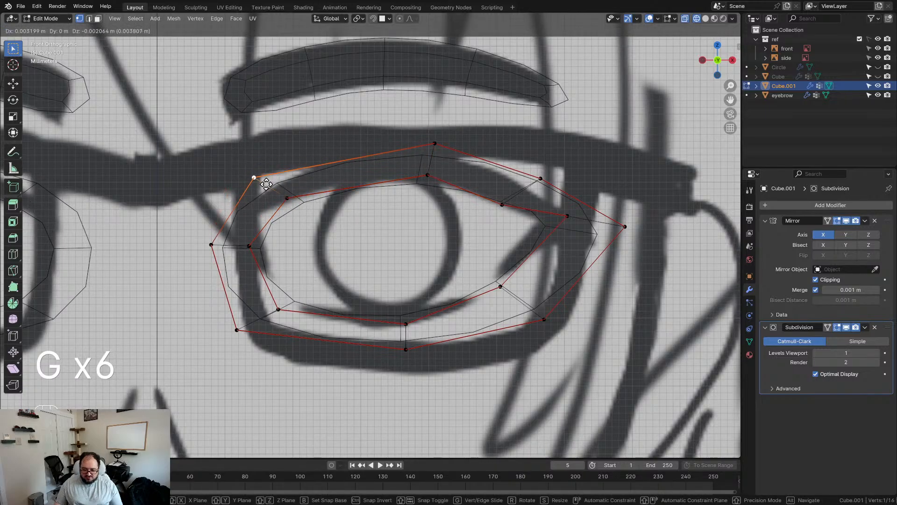
left_click(257, 181)
left_click(435, 145)
key("g")
left_click(430, 147)
left_click(540, 179)
key("g")
left_click(532, 184)
Shift the inner loop's outer corner vertex inward and raise its lower outer vertex to fit the sketched corner
left_click(569, 217)
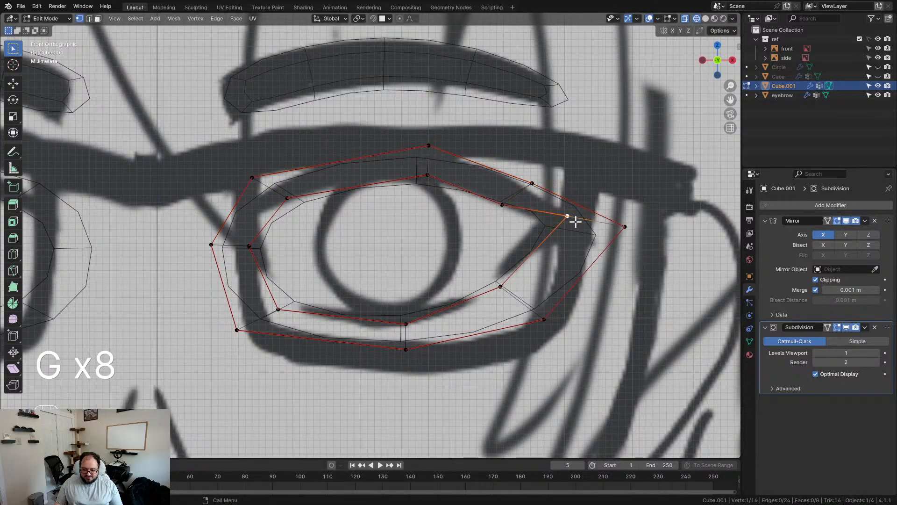
key("g")
left_click(553, 225)
left_click(501, 286)
key("g")
left_click(498, 275)
Adjust the inner loop's bottom middle, lower inner and inner corner vertices to follow the sketched lower lid
left_click(405, 324)
key("g")
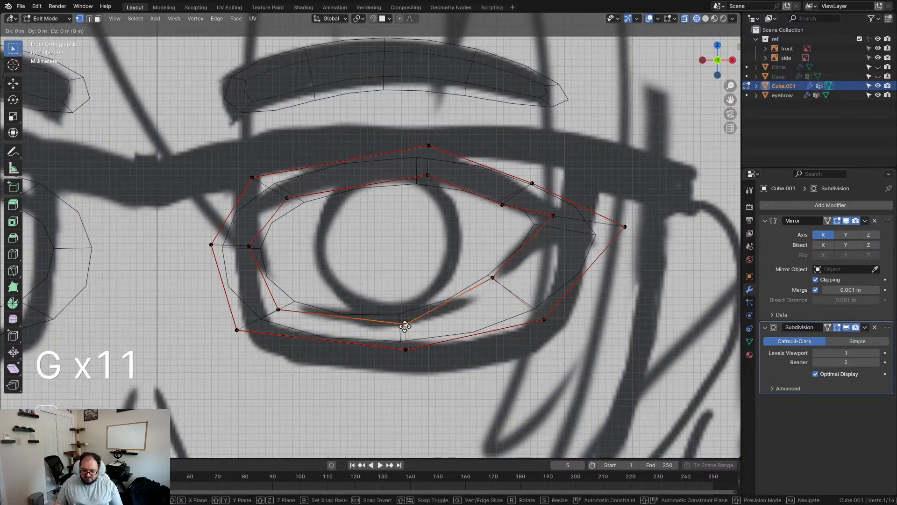
left_click(403, 314)
left_click(278, 309)
key("g")
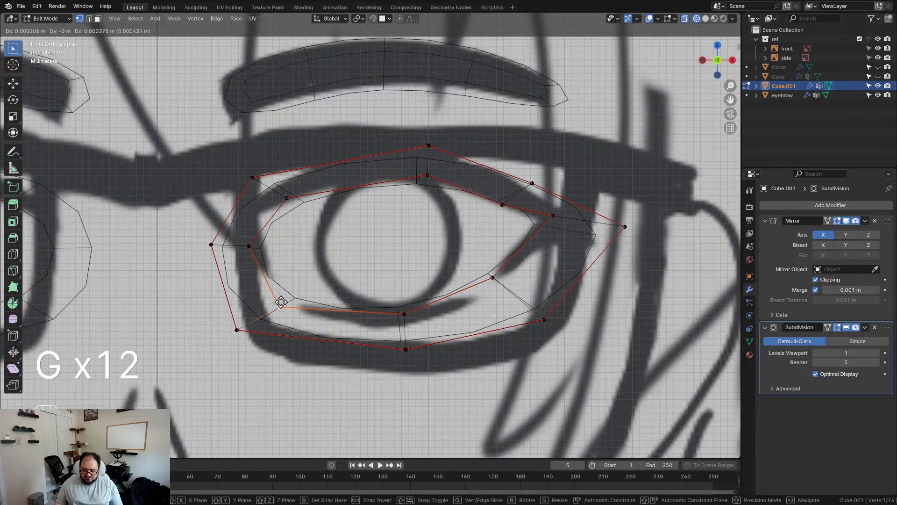
left_click(279, 310)
left_click(248, 246)
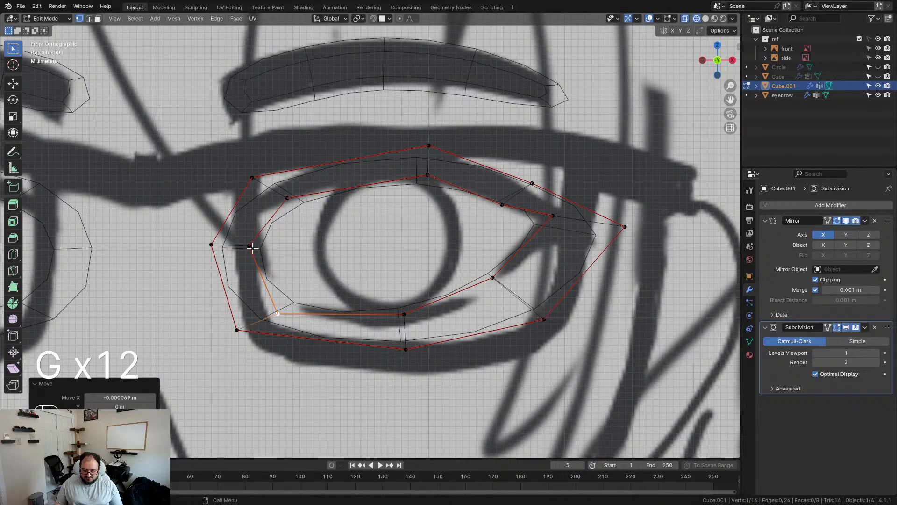
key("g")
left_click(273, 260)
Move both vertices at the ring's inner corner up and toward the nose
scroll(234, 260, "down", 3)
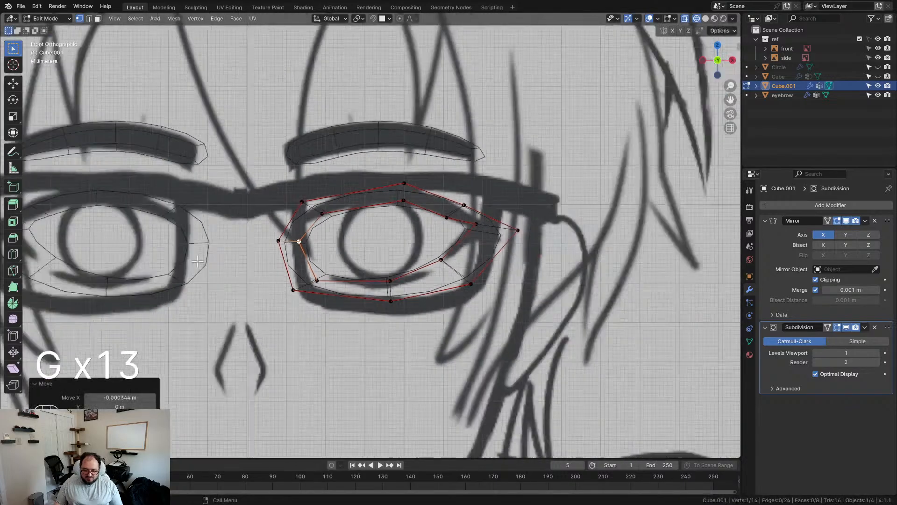
scroll(197, 262, "up", 4)
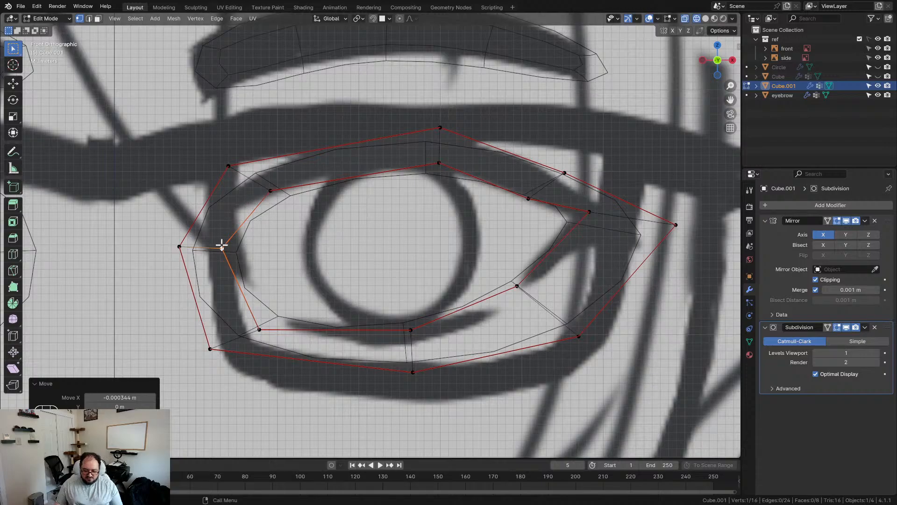
key("g")
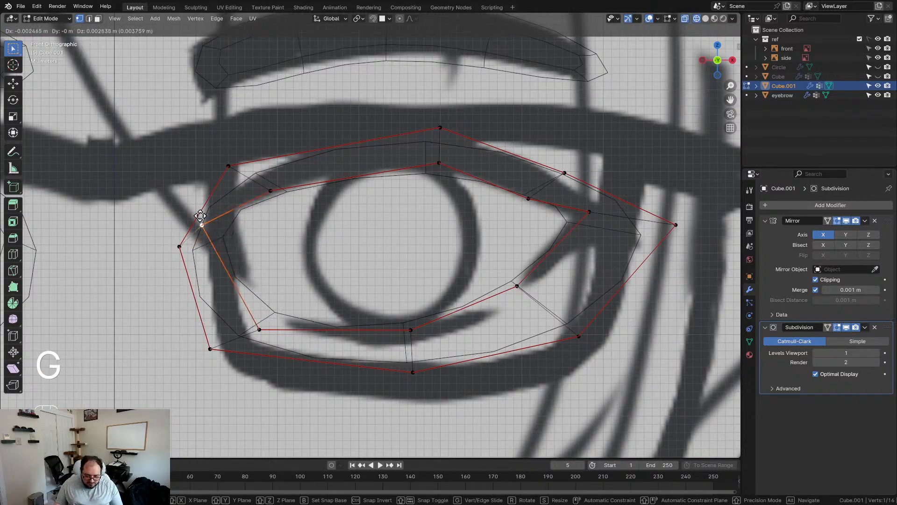
key("g")
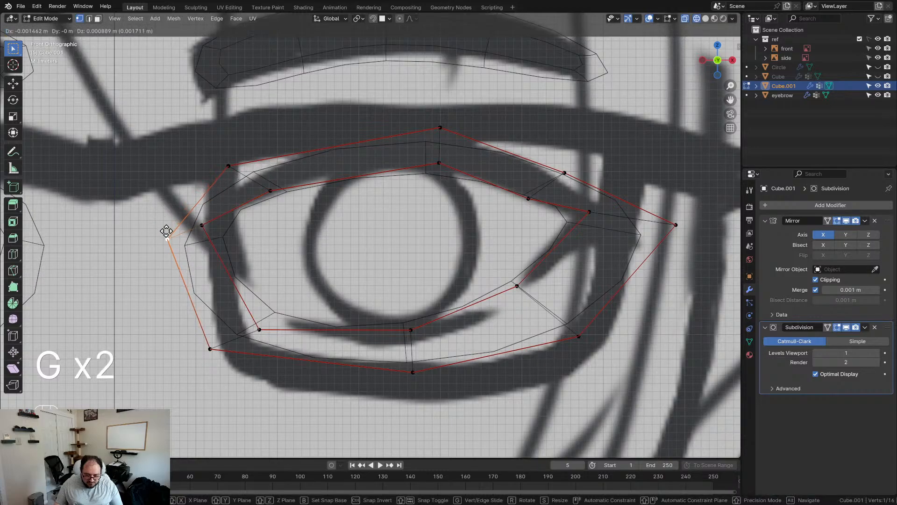
left_click(174, 238)
Reposition the outer and inner vertices at the ring's lower inner corner closer to the sketched eye outline
left_click(211, 345)
key("g")
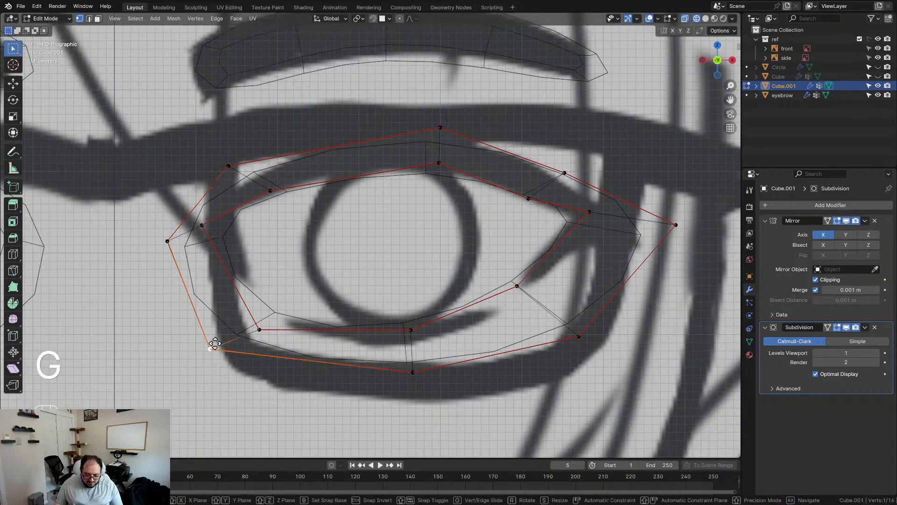
key("g")
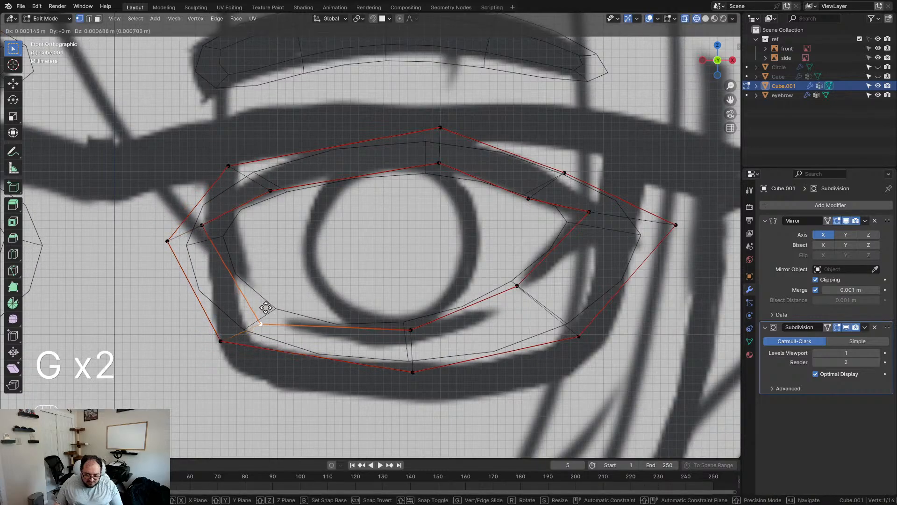
left_click(216, 293)
Add one loop cut across the ring segment between the inner corner and the lower inner corner
key("ctrl+r")
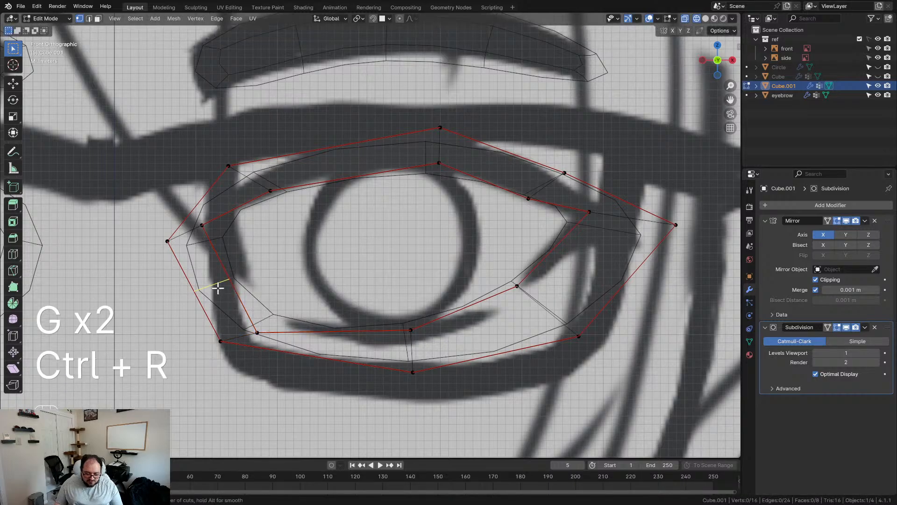
left_click(218, 288)
left_click(228, 270)
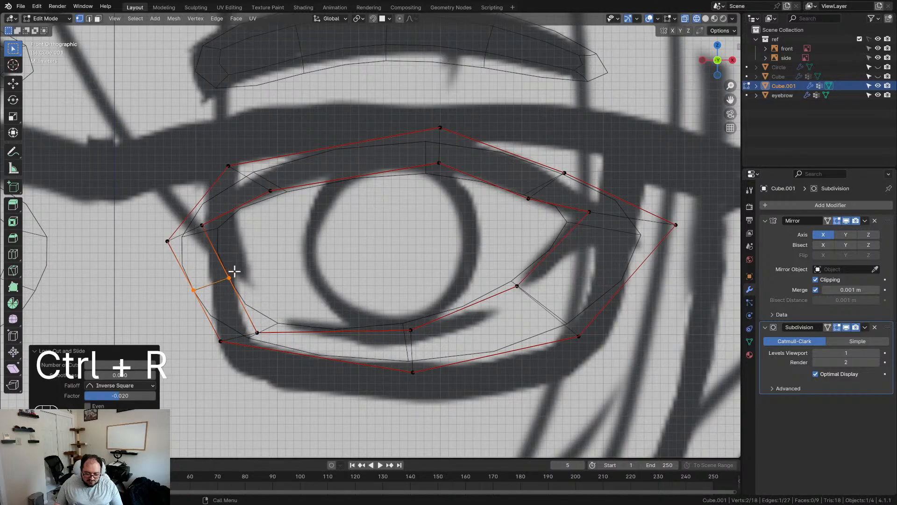
Delete the two edges below the new cut to open a gap between the upper and lower lashes
left_click(248, 282)
left_click(233, 315)
key("2")
left_click_drag(259, 303, 258, 302)
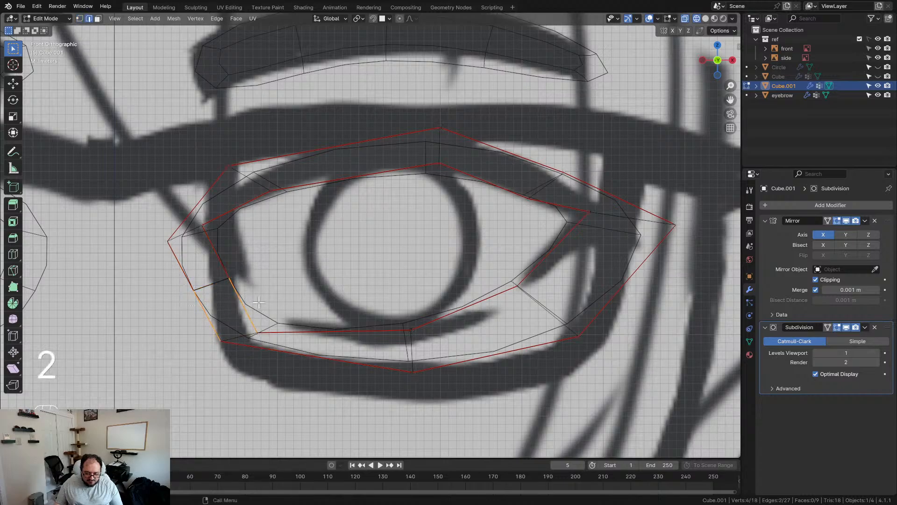
key("x")
left_click(228, 314)
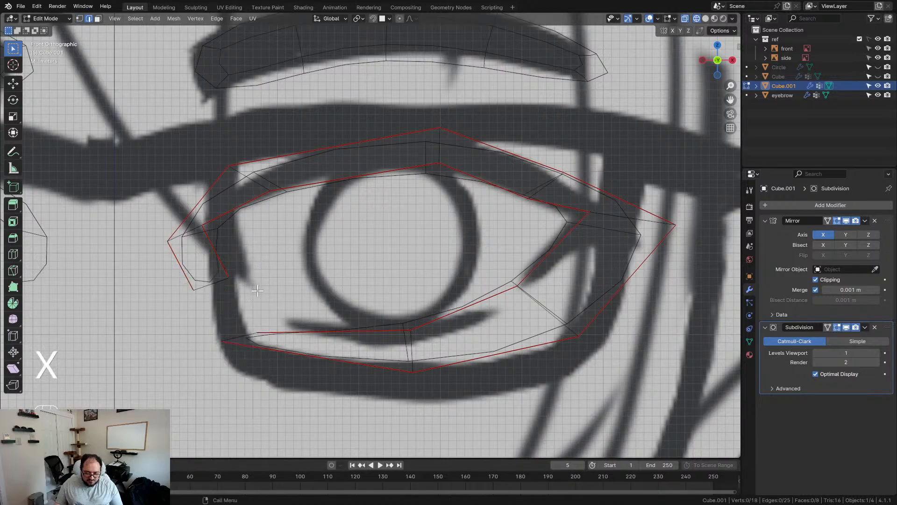
Slide the outer vertex of the upper lash's open end toward the inner one to taper the tip
key("1")
left_click(229, 278)
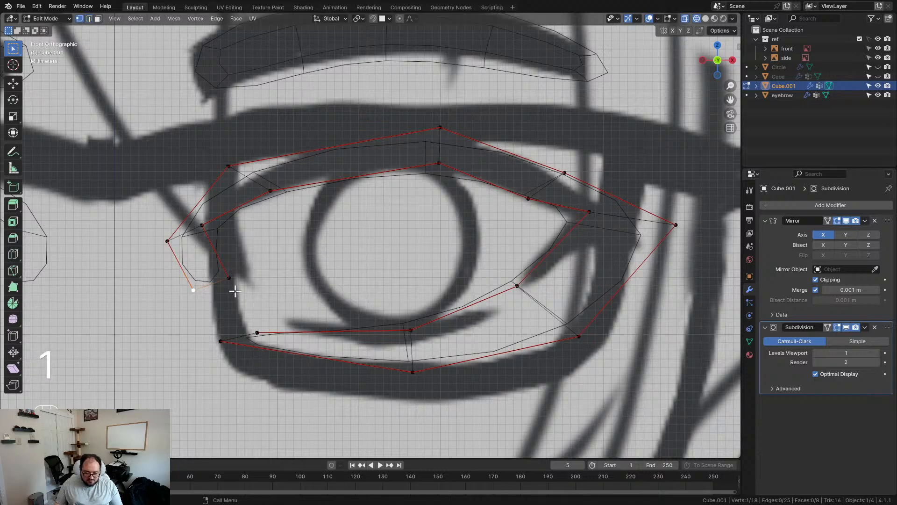
key("g")
key("g")
left_click(282, 287)
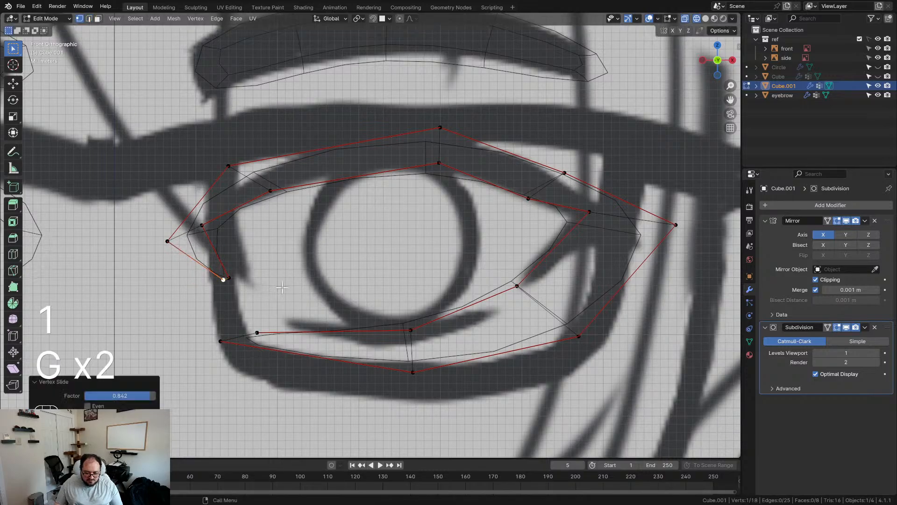
Move the open end of the lower lash up and inward onto the start of the sketched lower lash stroke
middle_click_drag(385, 271, 362, 257)
key("KP_1")
scroll(435, 316, "up", 3)
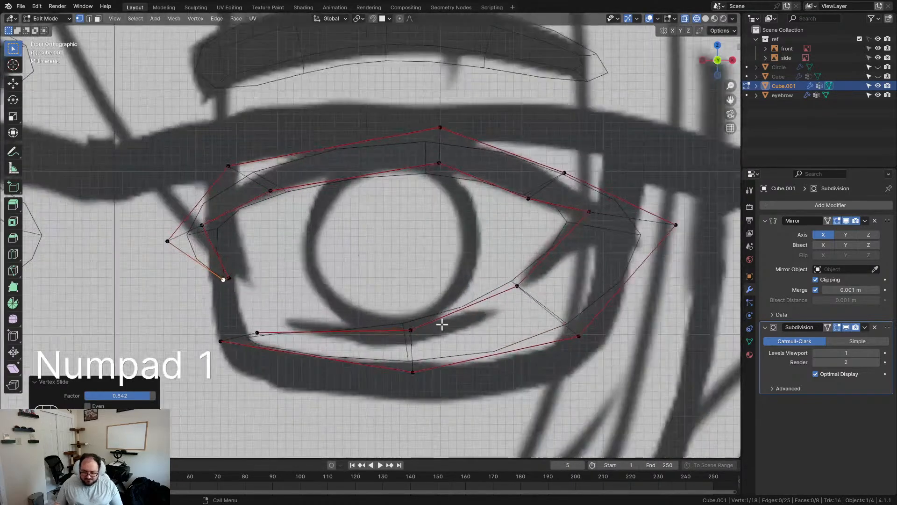
middle_click_drag(435, 316, 437, 276, "shift")
left_click(209, 301)
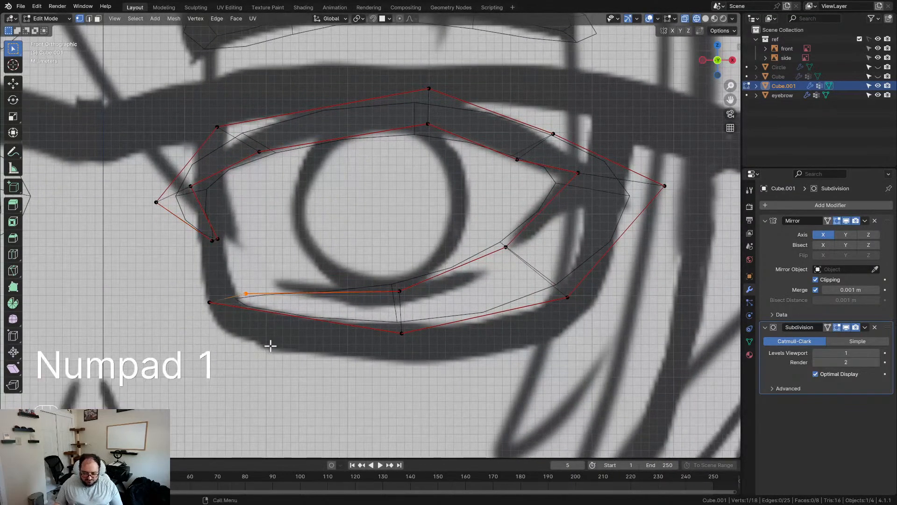
key("g")
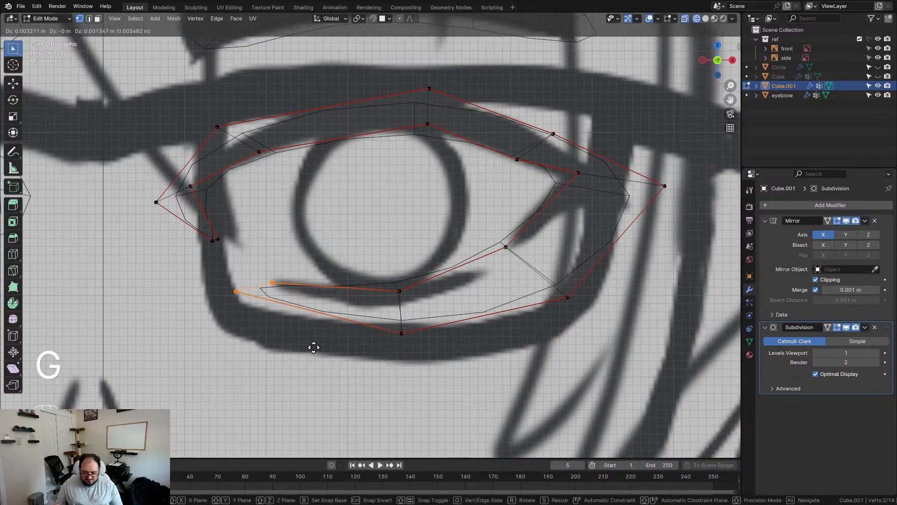
left_click(313, 346)
key("g")
left_click(237, 303)
Raise the lower lash's bottom middle vertex and refine its open-end outer vertex to thin the lash along the sketch
left_click(415, 334)
key("g")
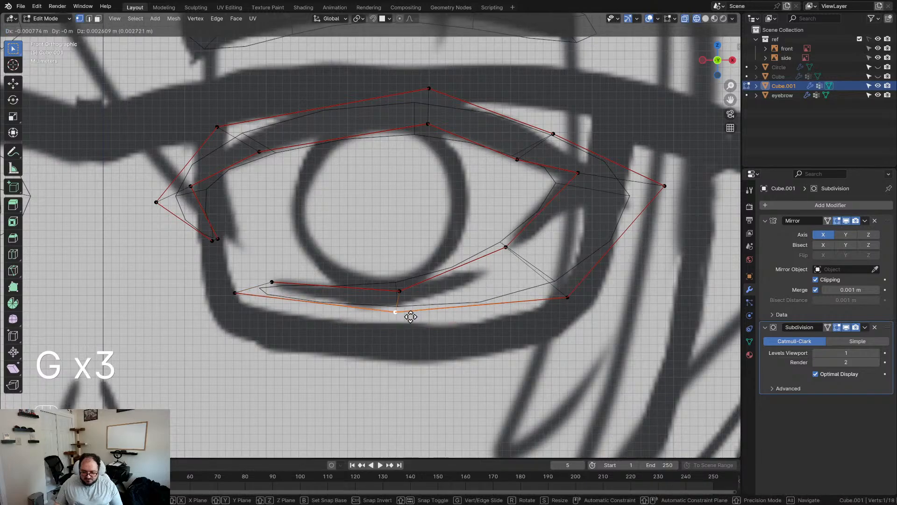
left_click(396, 315)
left_click(238, 295)
key("g")
left_click(243, 293)
left_click(396, 311)
key("g")
left_click(392, 315)
Pull the outer loop's lower outer vertex and outer corner vertex inward to narrow the lash around the eye's outer corner
left_click(564, 308)
key("g")
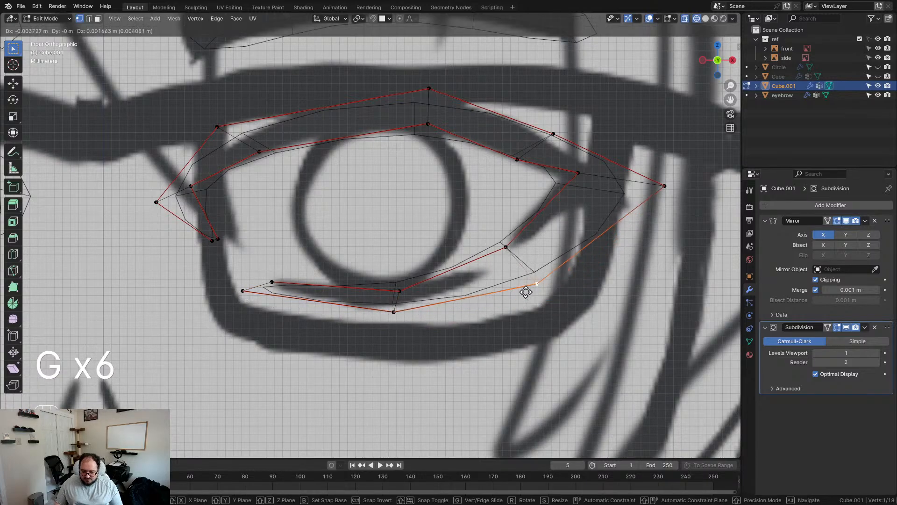
left_click(519, 282)
left_click(669, 192)
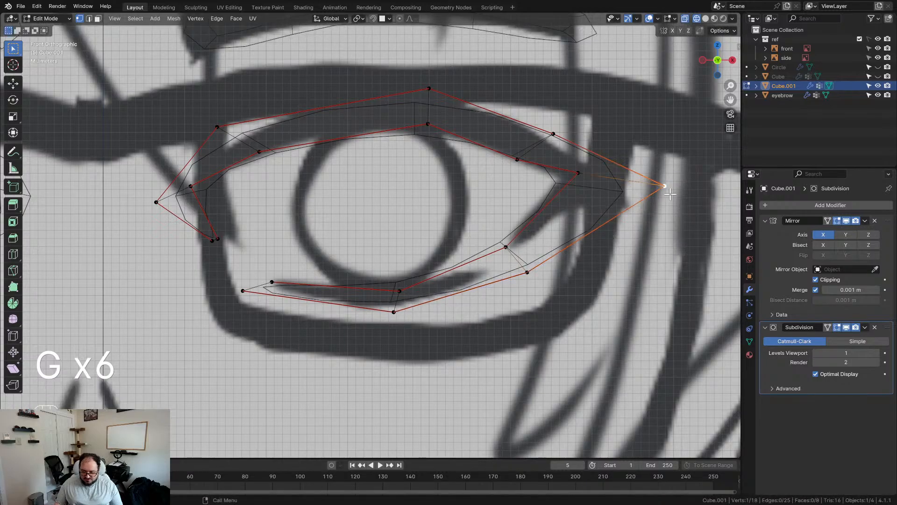
key("g")
left_click(627, 186)
left_click(526, 274)
key("g")
left_click(514, 268)
Fine-tune the inner and outer vertices at the eye's outer corner to sharpen the lash corner
left_click(621, 179)
key("g")
left_click(619, 179)
left_click(574, 175)
key("g")
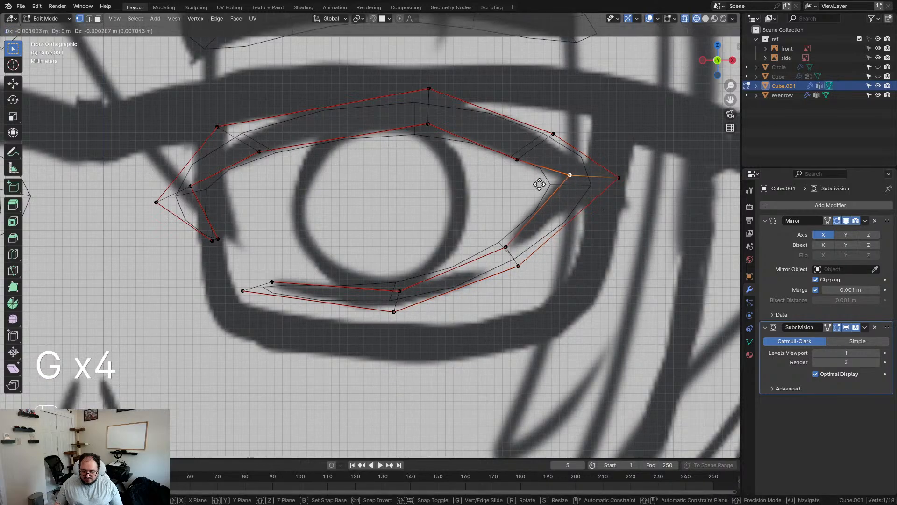
left_click(545, 184)
left_click(619, 178)
key("g")
left_click(617, 175)
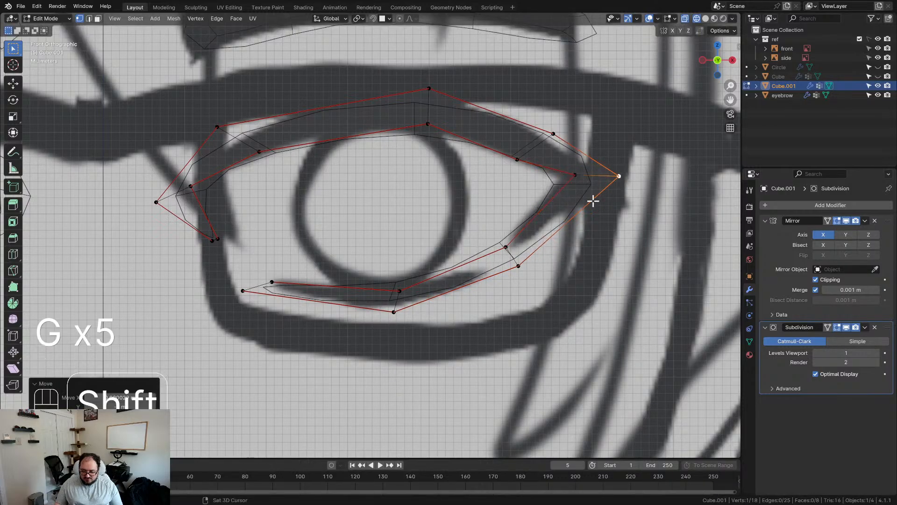
Try extruding the upper lash's outer edge at the eye's outer corner sideways into a wing
middle_click_drag(593, 198, 406, 229, "shift")
scroll(406, 229, "up", 3)
left_click(402, 179)
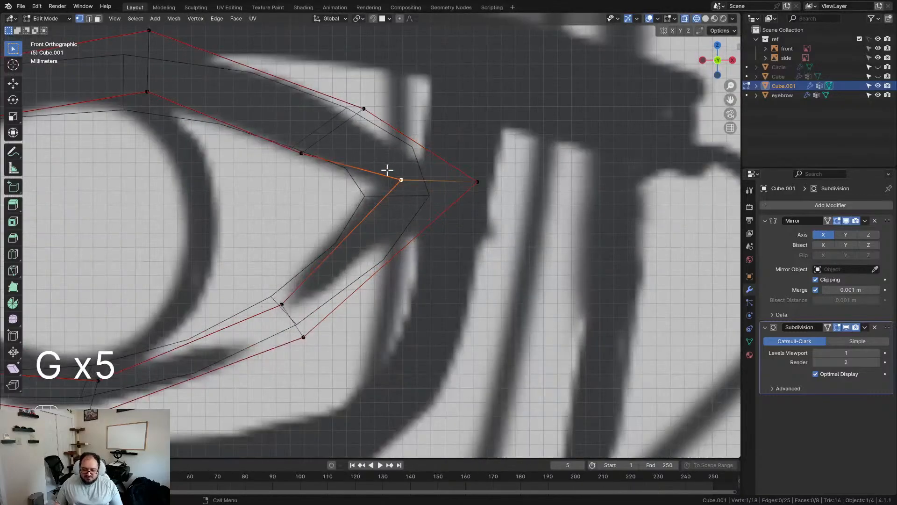
left_click(364, 109)
left_click(477, 182, "shift")
key("e")
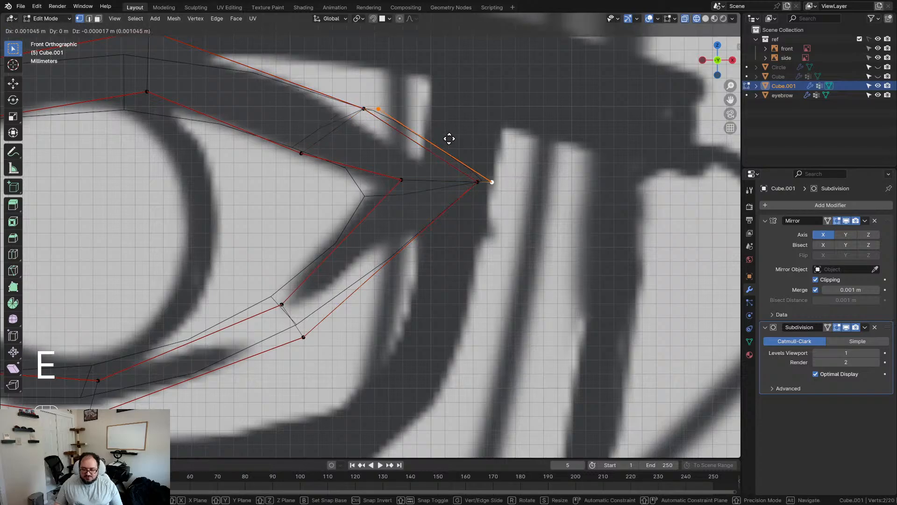
left_click(534, 124)
Try shaping the extruded wing by lowering its two upper vertices and pulling its outermost tip vertex inward
left_click(386, 121)
key("g")
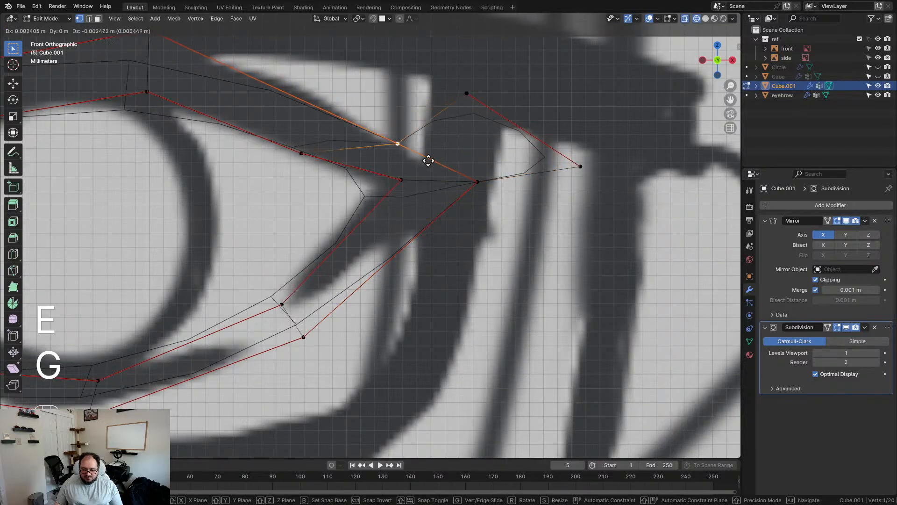
left_click(427, 154)
left_click(466, 94)
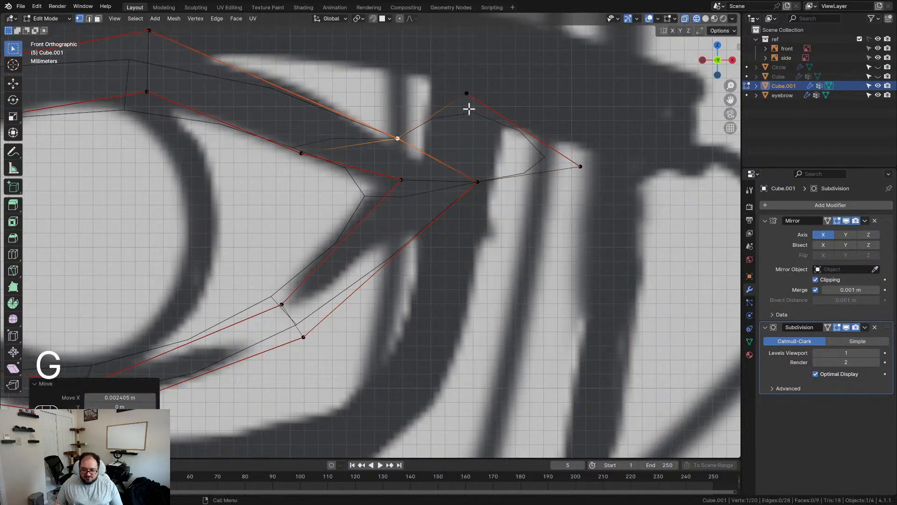
key("g")
key("g")
key("g")
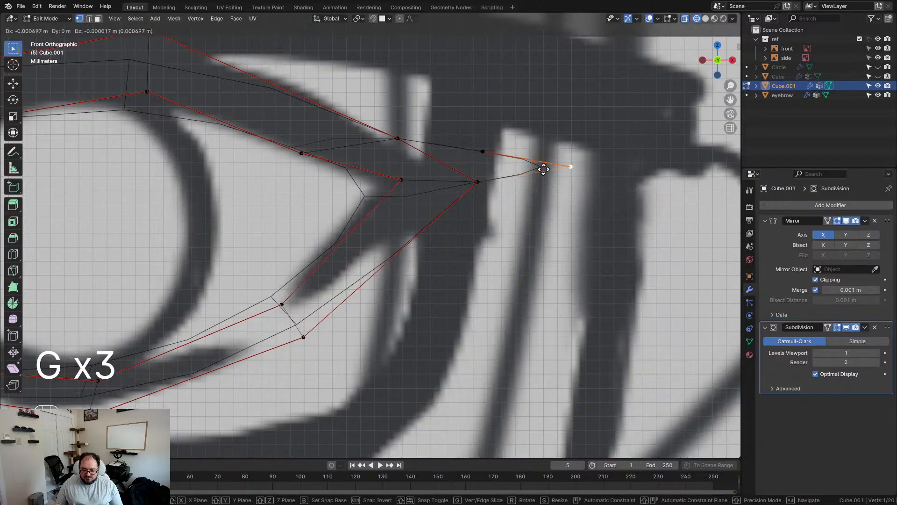
left_click(487, 176)
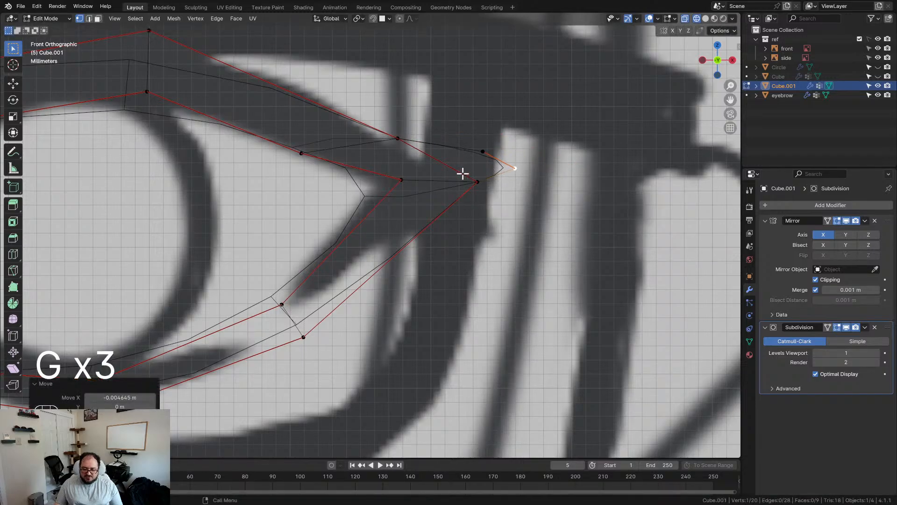
Undo the wing extrusion and its vertex moves at the eye's outer corner
key("ctrl+z")
key("ctrl+z")
key("ctrl+z")
key("ctrl+z")
key("ctrl+z")
key("ctrl+z")
key("ctrl+z")
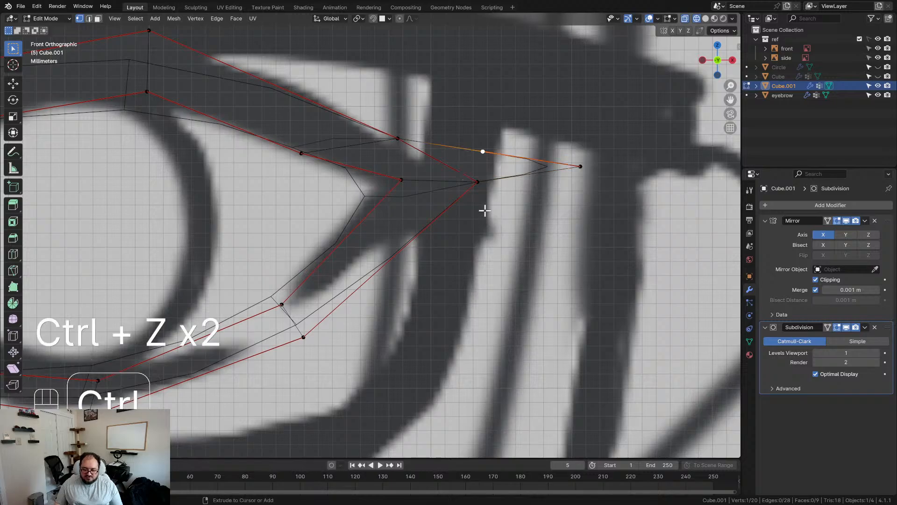
key("ctrl+z")
key("ctrl+shift+z")
Nudge the inner and outer vertices of the eye's outer corner and the outer loop's lower outer vertex to fit the sketch
key("g")
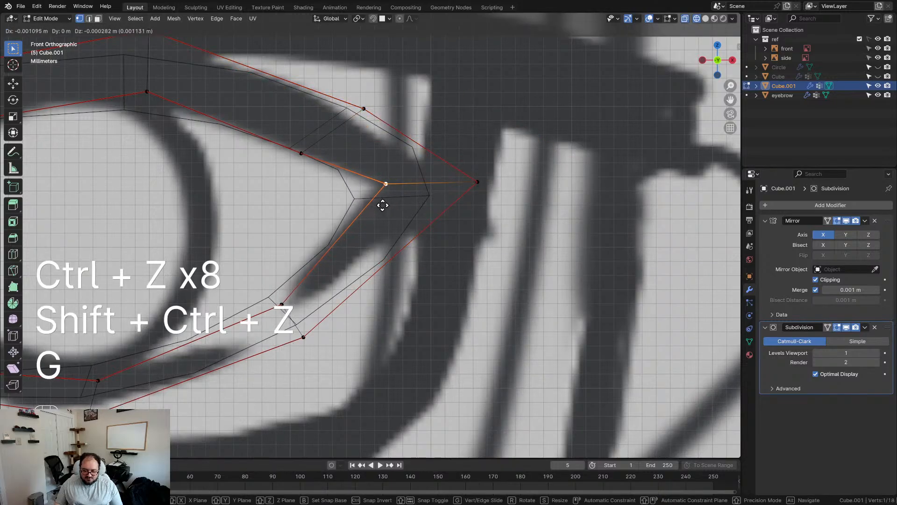
left_click(397, 201)
left_click(479, 181)
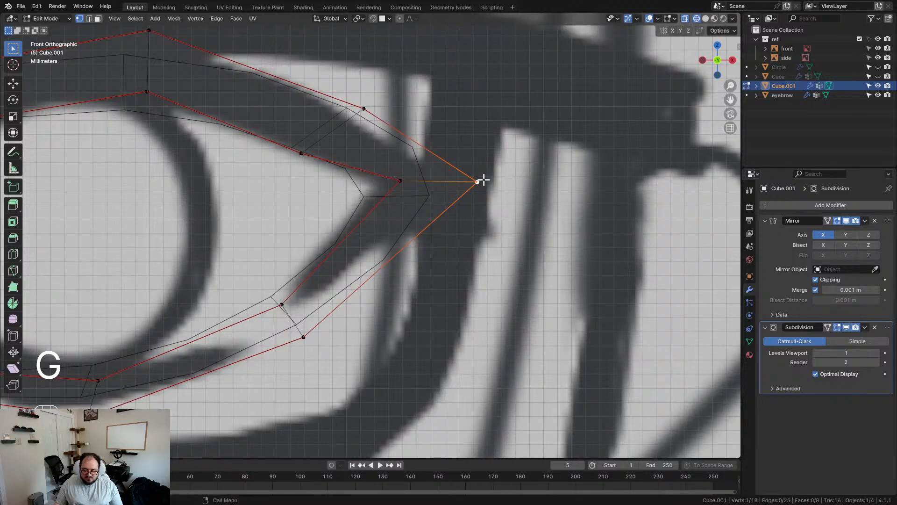
key("g")
left_click(490, 174)
left_click(303, 337)
key("g")
left_click(295, 340)
Move the lower outer pair of vertices down and inward onto the outer end of the sketched lower lash stroke
middle_click_drag(277, 340, 350, 269, "shift")
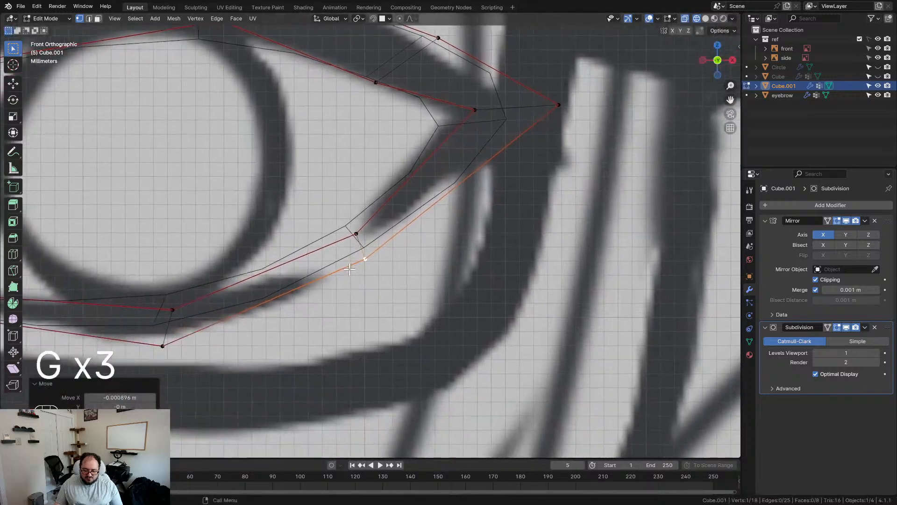
left_click_drag(325, 216, 402, 285)
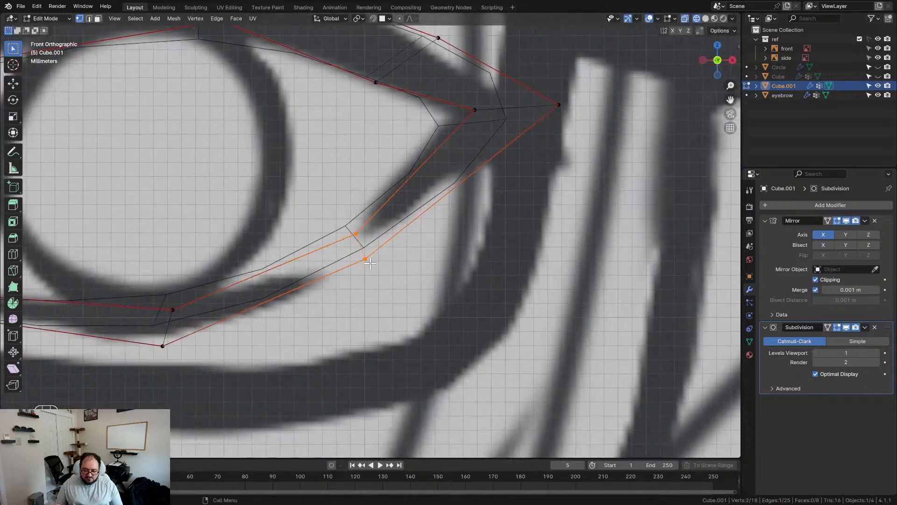
key("g")
key("g")
left_click(313, 282)
key("g")
left_click(315, 284)
Add a loop cut between the outer corner and the lower lash, placed at the end of the sketched corner stroke
key("ctrl+r")
left_click(379, 213)
left_click(360, 243)
left_click(328, 241)
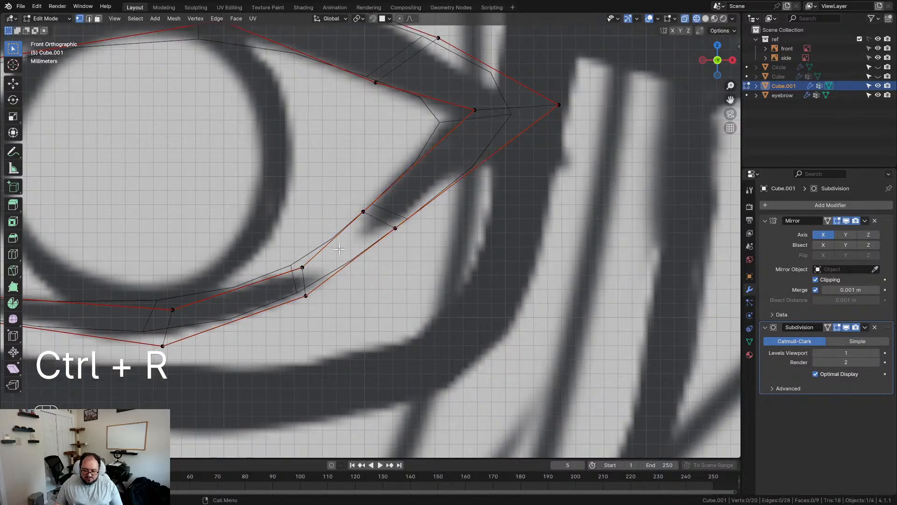
Delete the two edges bridging the gap below the outer corner to separate the upper and lower lashes
key("2")
left_click(354, 273)
key("x")
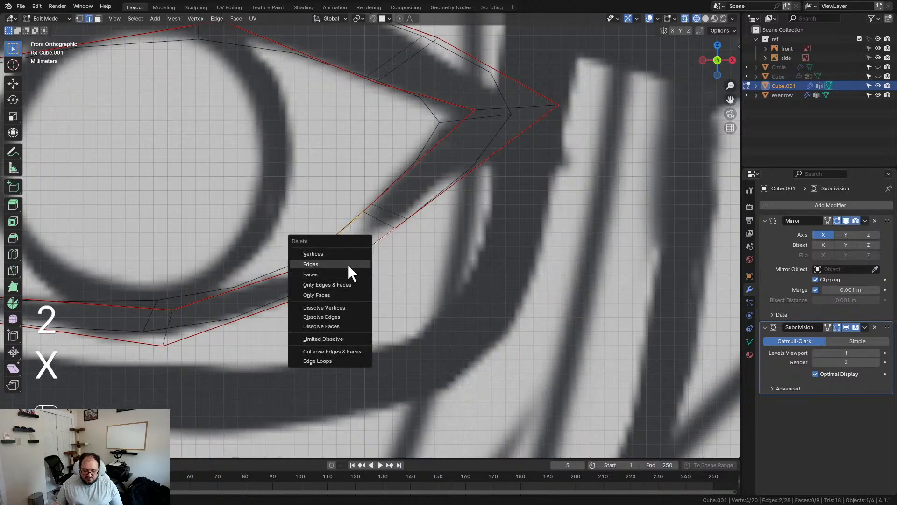
left_click(349, 266)
key("Tab")
scroll(383, 234, "down", 5)
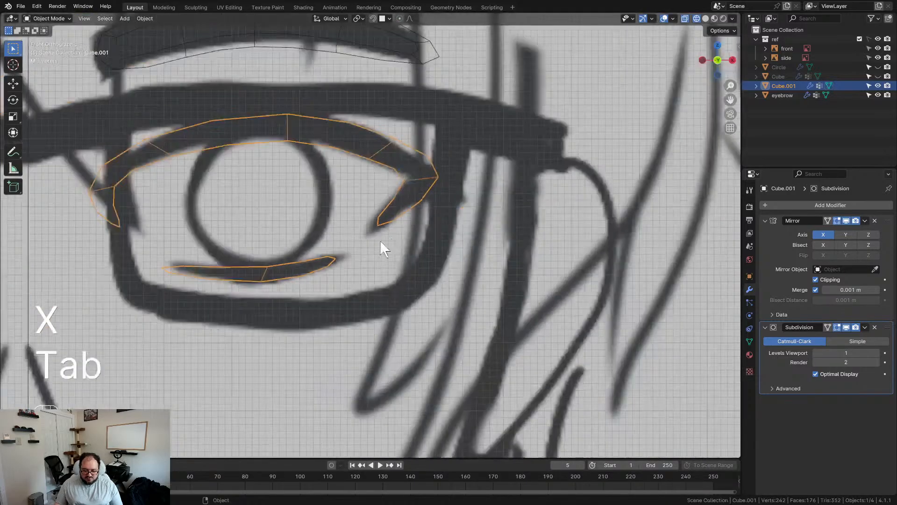
Move the end edge of the upper lash's inner tip onto the end of the sketched stroke
middle_click_drag(380, 240, 457, 257, "shift")
scroll(314, 250, "up", 2)
key("Tab")
scroll(155, 229, "up", 1)
left_click(103, 214)
key("g")
left_click(197, 276)
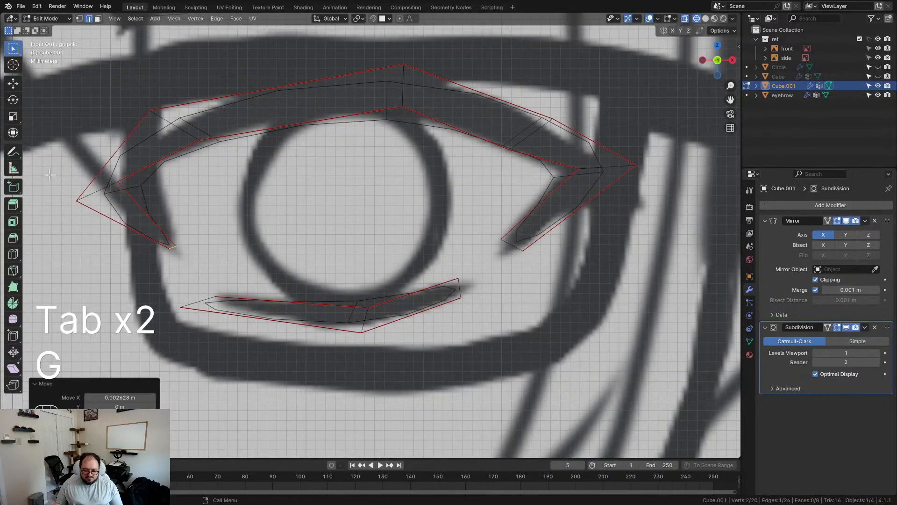
Shift the upper lash's inner corner edge inward toward the eye and adjust the edge above it to follow the sketch
key("g")
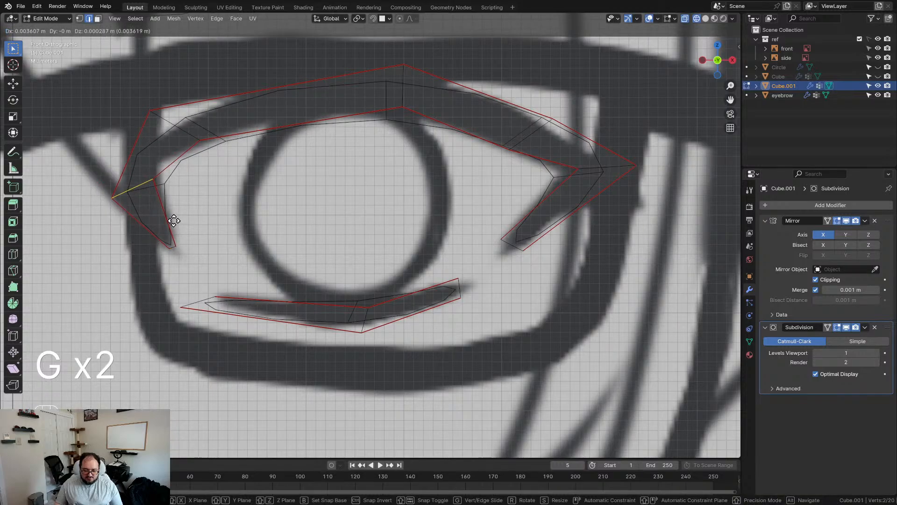
left_click(167, 218)
left_click_drag(146, 90, 253, 159)
key("g")
left_click(244, 155)
left_click(229, 175)
middle_click_drag(255, 189, 325, 241, "shift")
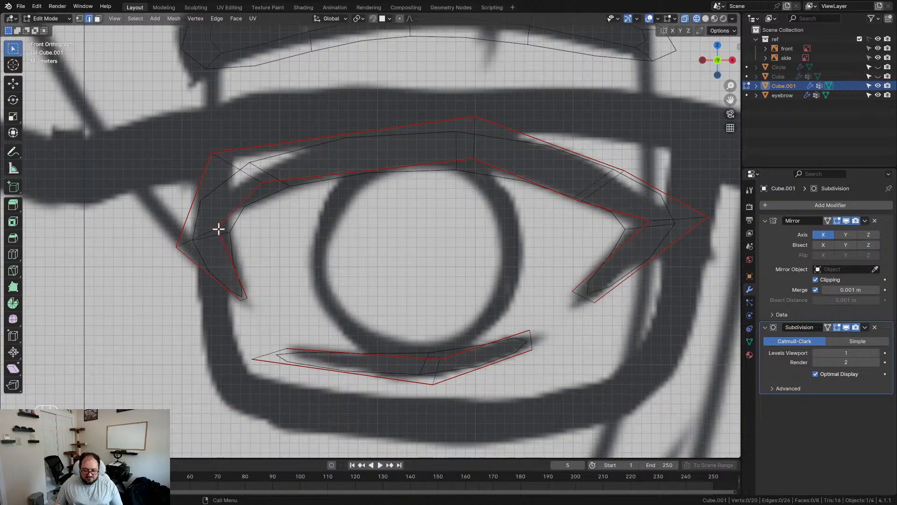
Knife a zigzag cut through the upper lash from its inner tip to its outer tip, alternating between both outlines
key("k")
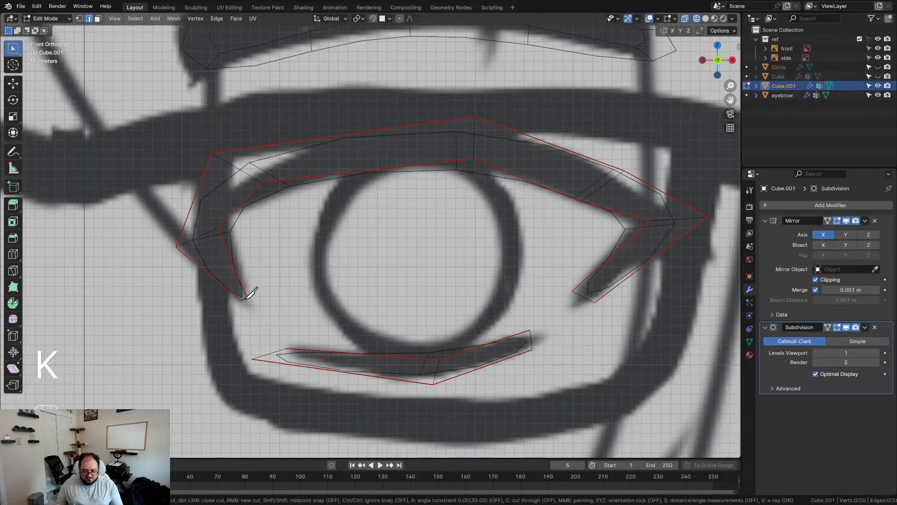
left_click(247, 298)
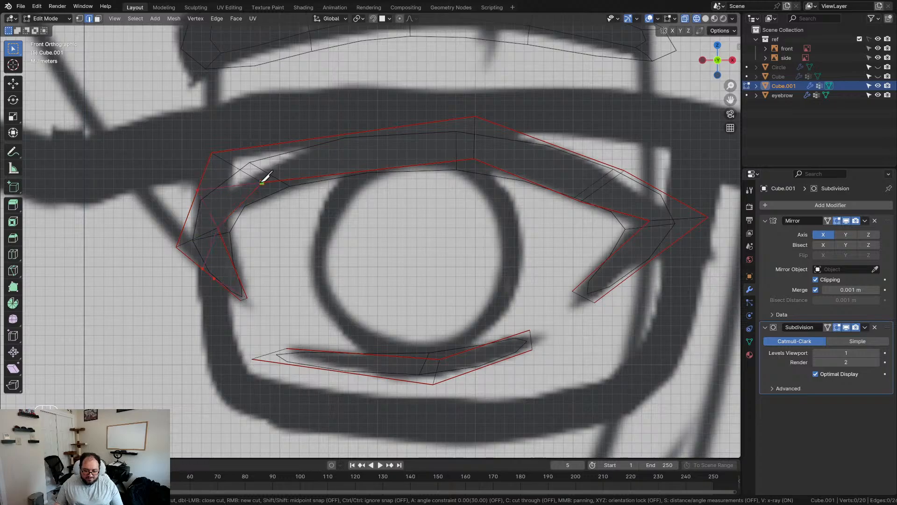
left_click(350, 134)
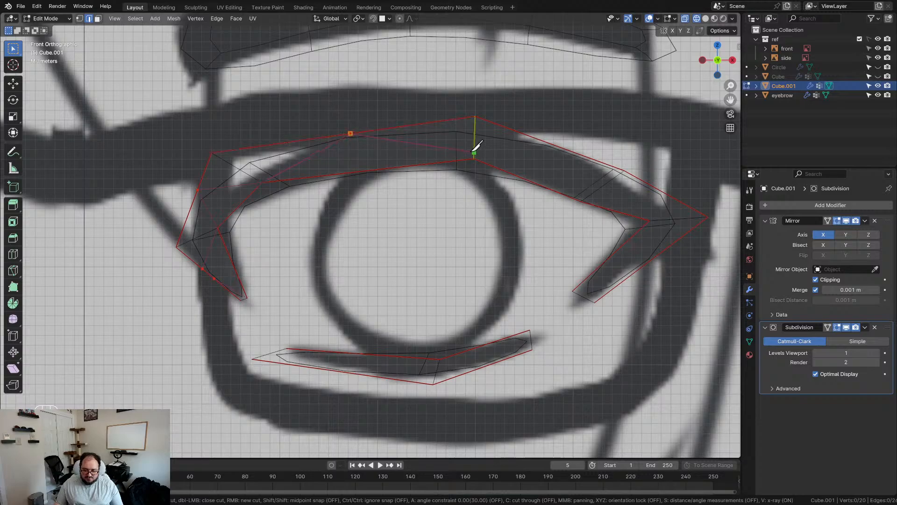
left_click(560, 147)
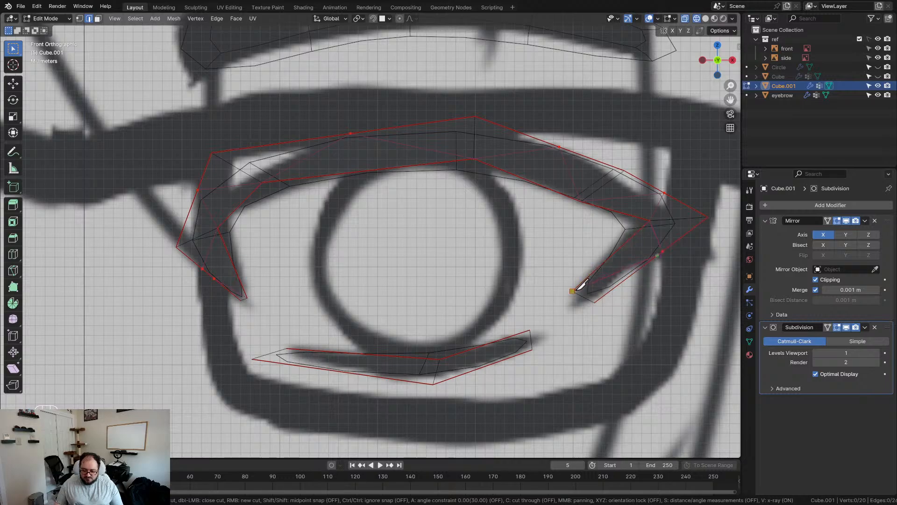
left_click(573, 291)
key("Return")
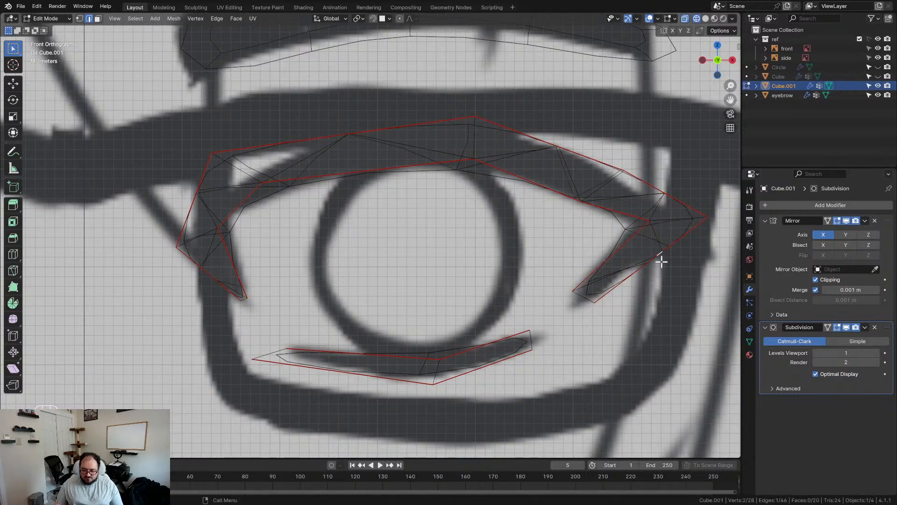
middle_click_drag(645, 284, 449, 288)
key("ctrl+z")
key("KP_1")
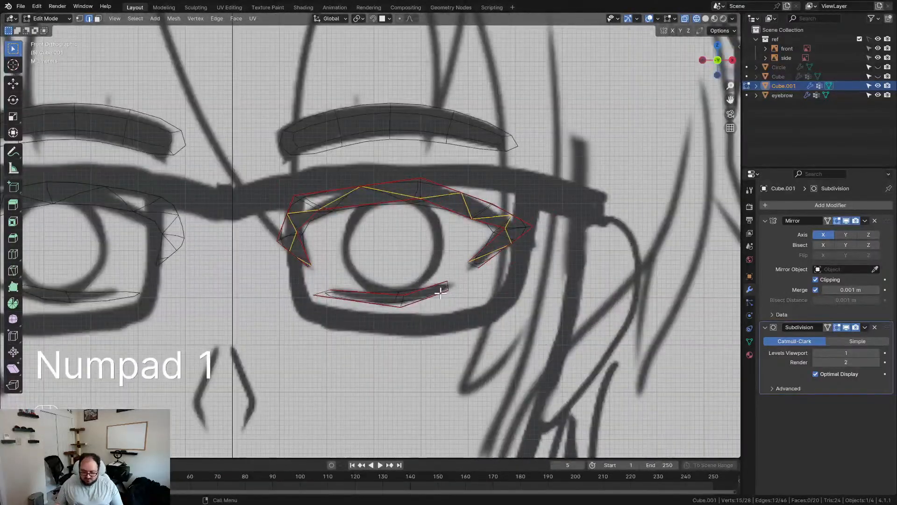
Knife a zigzag cut along the lower lash from its upper inner vertex to its upper outer vertex
scroll(377, 341, "up", 4)
left_click(399, 312)
scroll(398, 312, "up", 2)
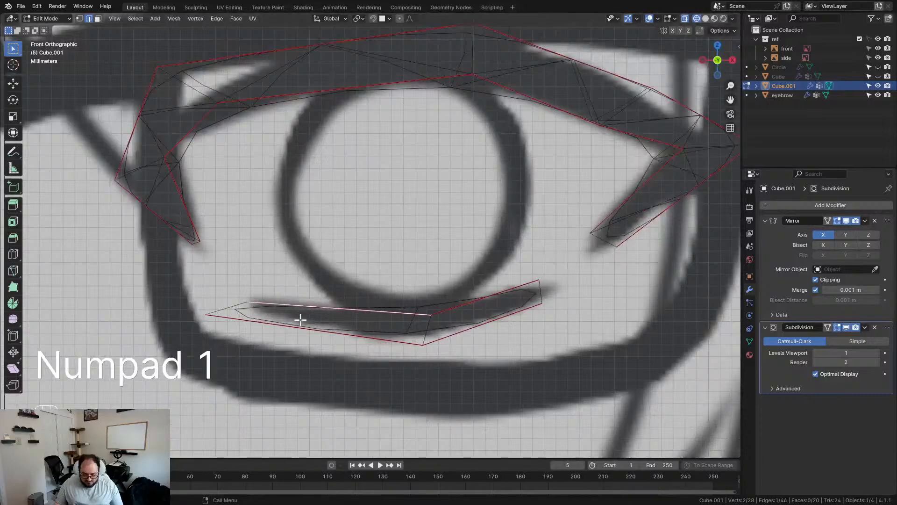
key("k")
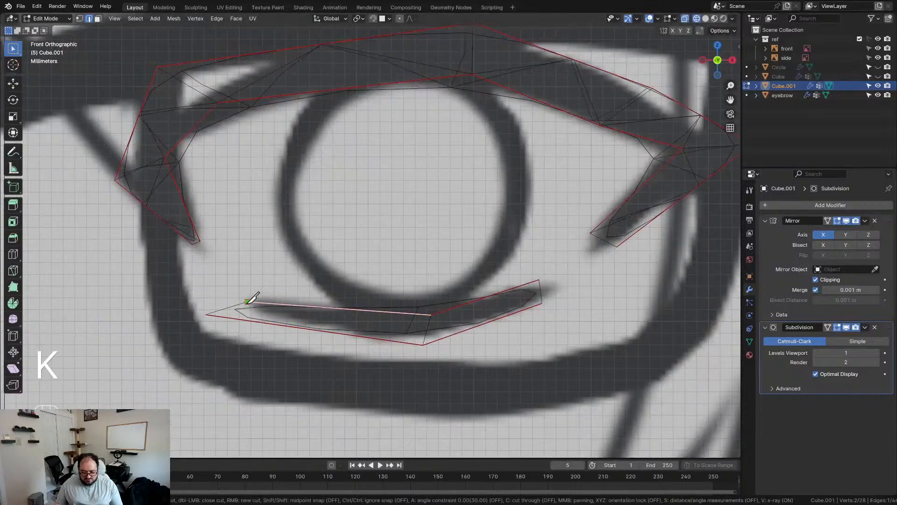
left_click(248, 301)
left_click(313, 329)
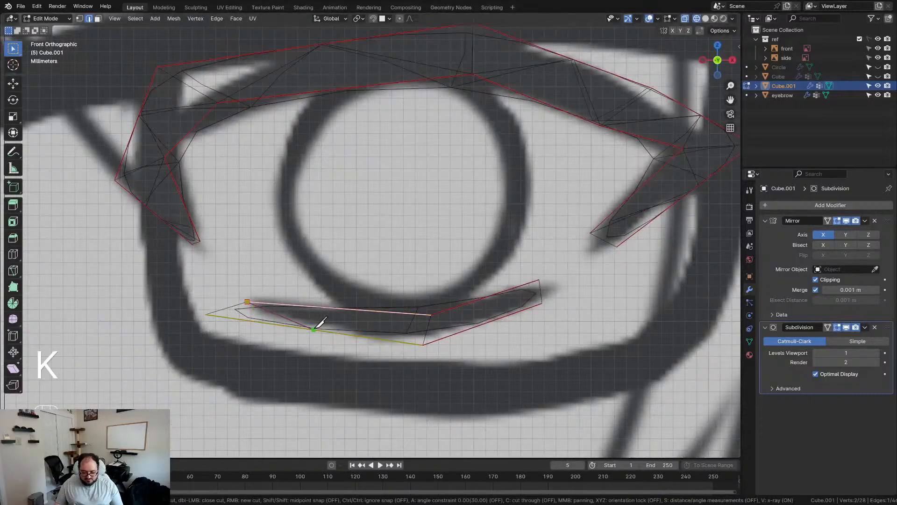
left_click(431, 315)
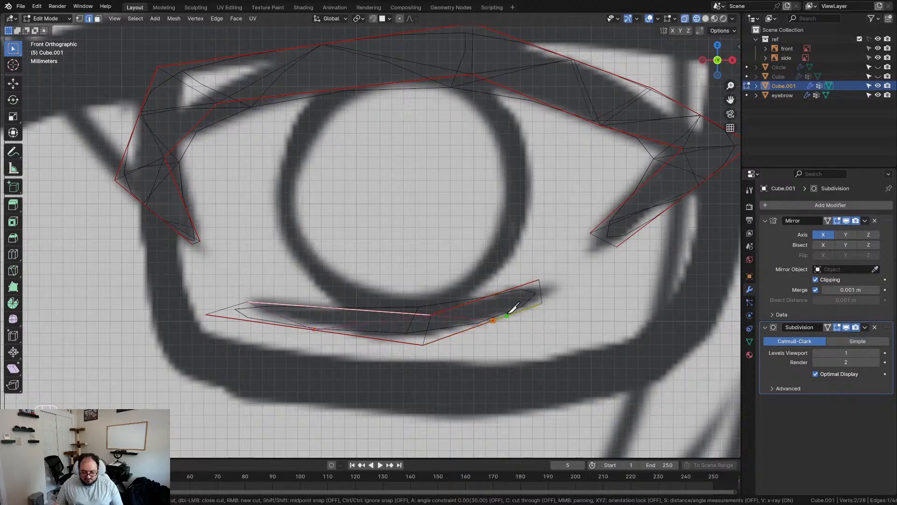
left_click(538, 281)
key("Return")
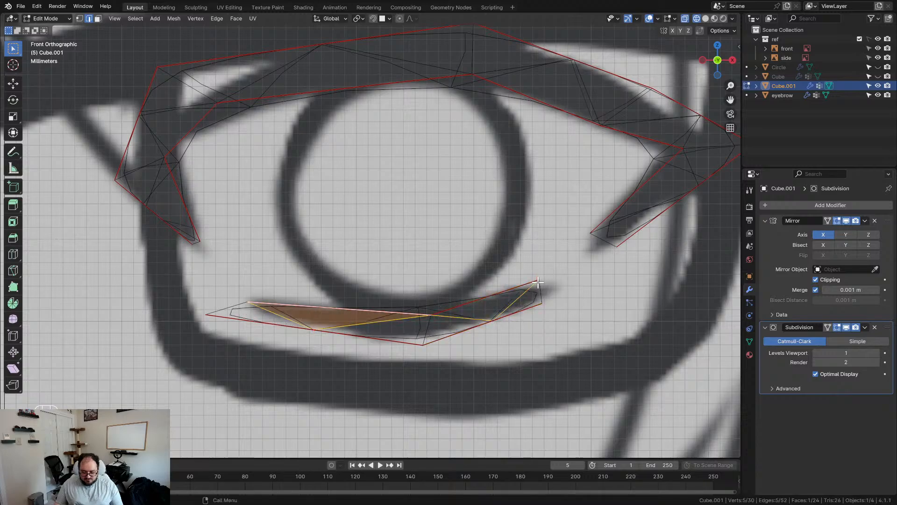
left_click(390, 312)
scroll(412, 302, "down", 2)
scroll(425, 293, "down", 1)
left_click(354, 292)
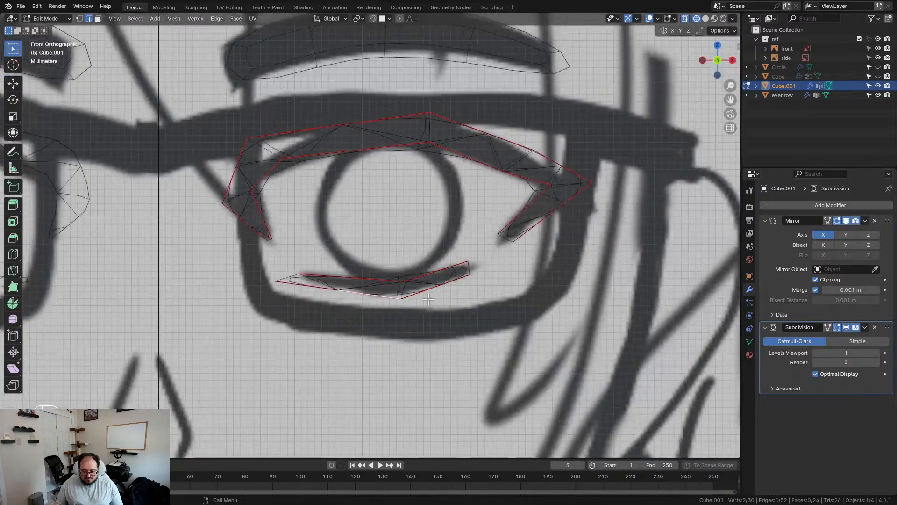
scroll(428, 299, "up", 1)
scroll(422, 278, "down", 1)
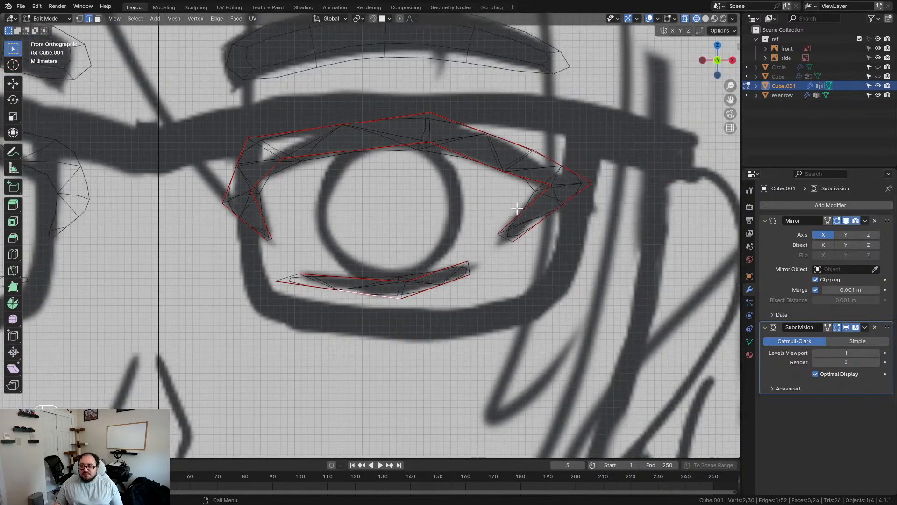
Merge at center the two close vertices on the upper lash's outline just below the eye's outer corner
scroll(591, 245, "up", 1)
middle_click_drag(609, 219, 449, 251, "shift")
scroll(455, 250, "up", 4)
key("1")
left_click_drag(466, 236, 501, 261)
key("m")
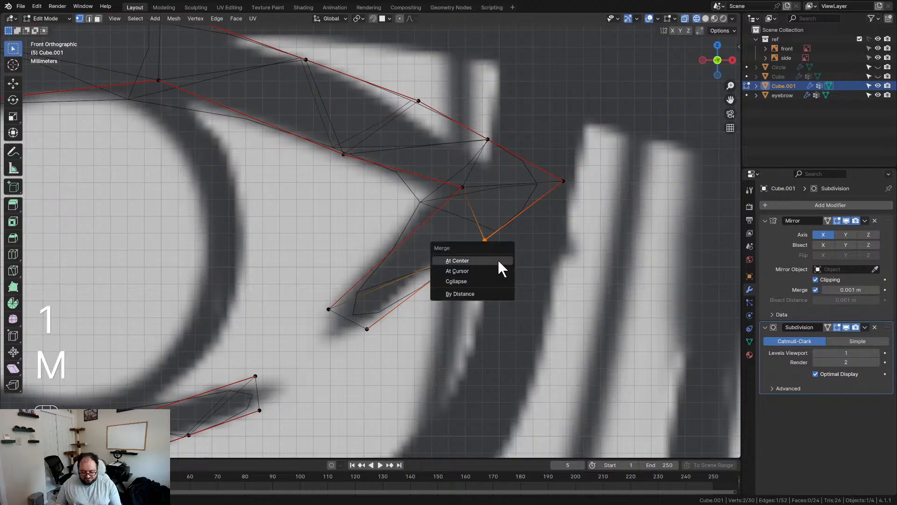
left_click(498, 258)
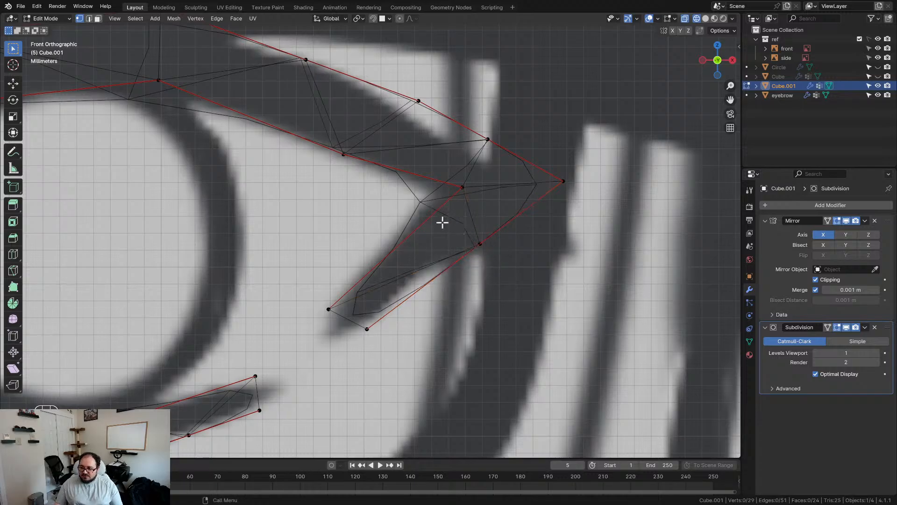
Merge at center the two close vertices on the upper lash's outer outline just below the eye's inner corner
scroll(429, 222, "down", 3)
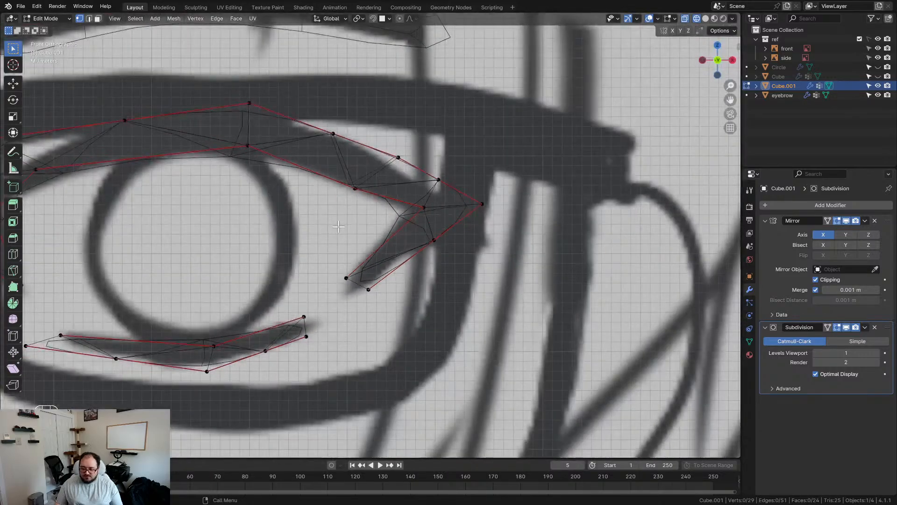
middle_click_drag(53, 198, 208, 197, "shift")
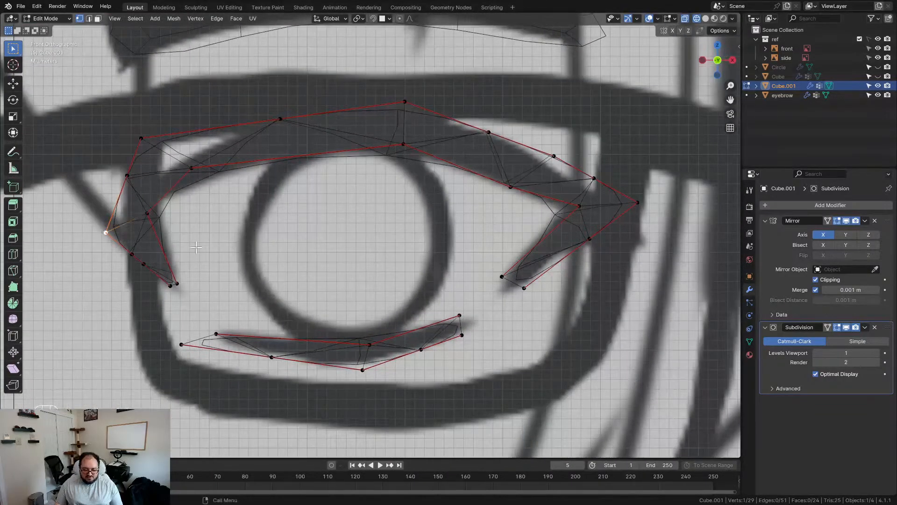
left_click_drag(118, 241, 145, 285)
key("m")
left_click(148, 269)
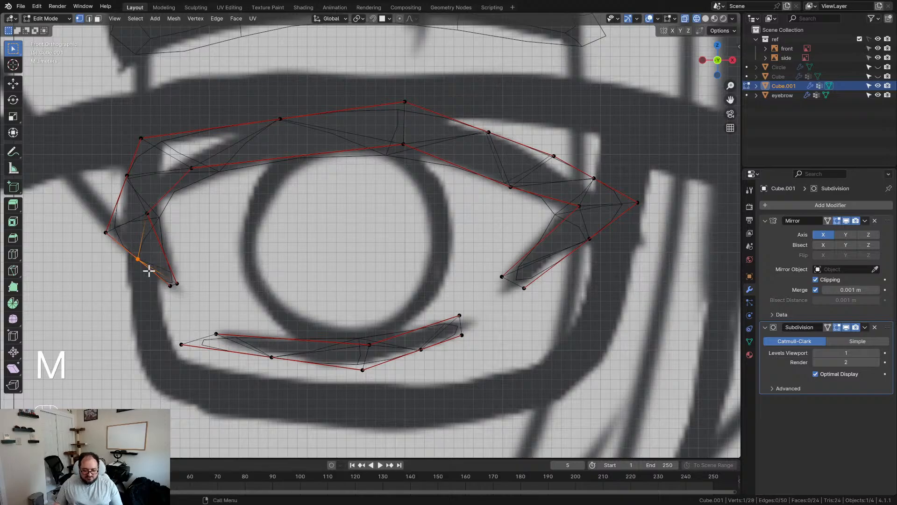
Reposition three outer outline vertices of the upper lash around the eye's inner corner to follow the sketch
key("g")
left_click(155, 297)
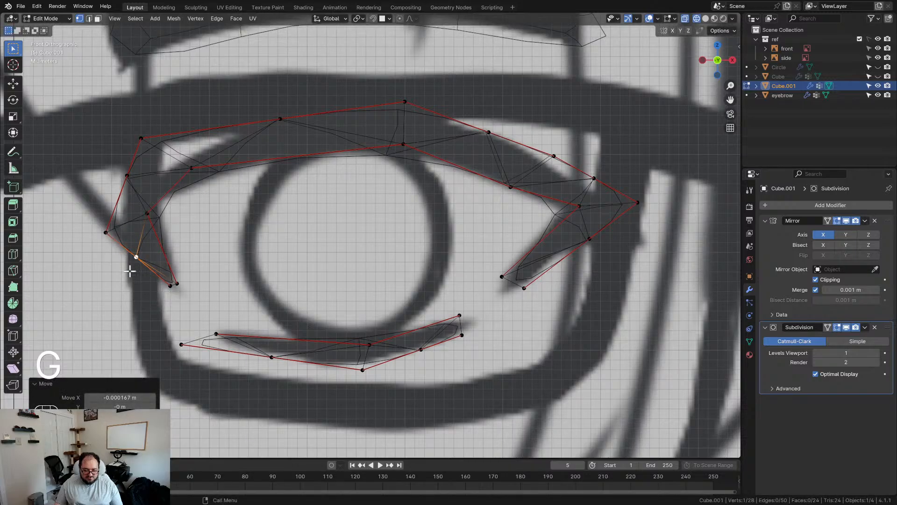
left_click(128, 176)
key("g")
left_click(118, 173)
left_click(142, 137)
key("g")
left_click(145, 138)
left_click(212, 134, "alt")
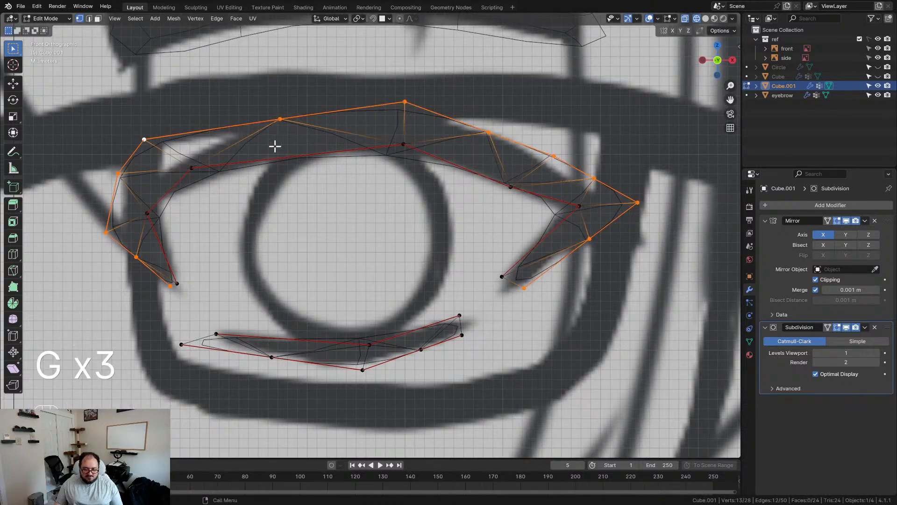
key("g")
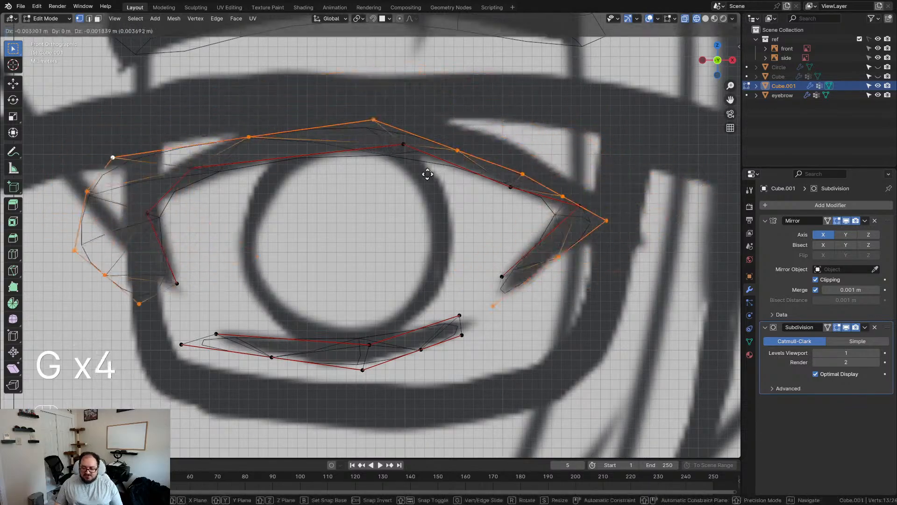
key("ctrl+z")
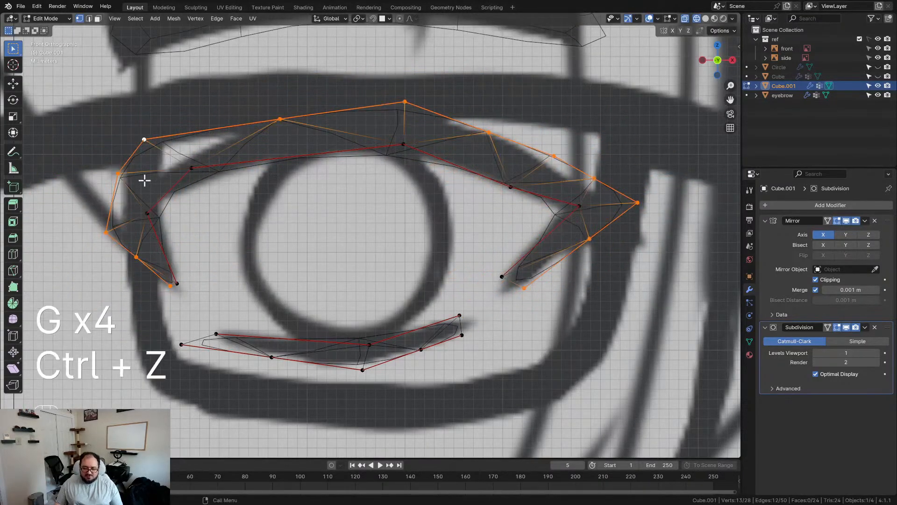
left_click(147, 214, "shift")
left_click(401, 146, "shift")
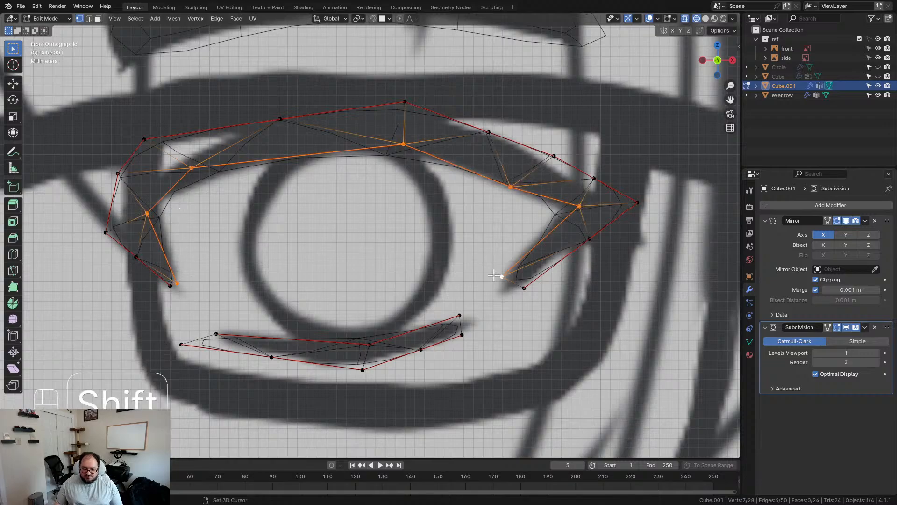
left_click(371, 342, "shift")
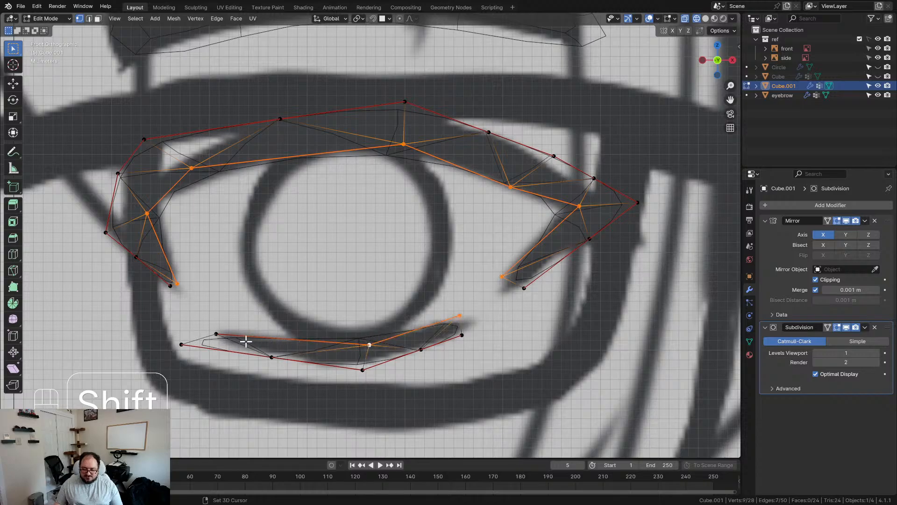
Move three vertices along the lower lash's bottom outline to fit the sketched lower lash
left_click(272, 359)
key("g")
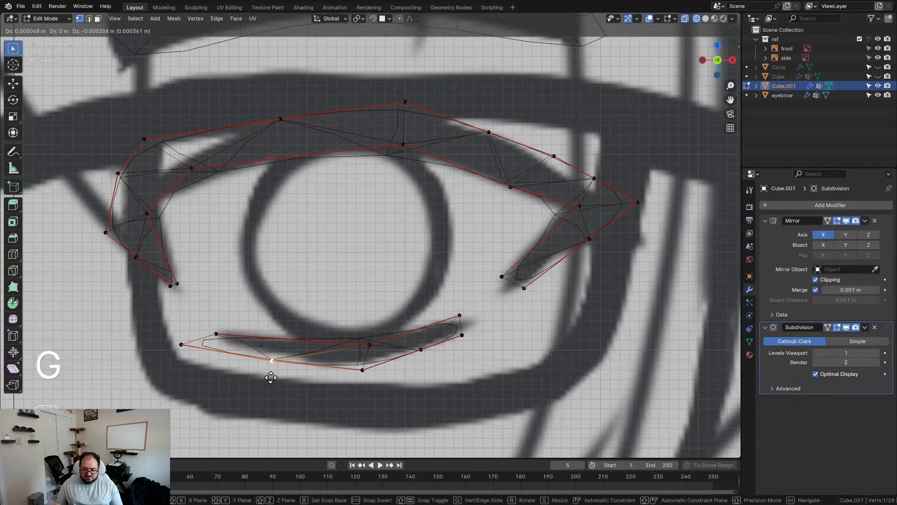
left_click(270, 373)
left_click(421, 350)
key("g")
left_click(426, 349)
left_click(363, 368)
key("g")
left_click(373, 361)
Check the lash shapes in solid and rendered shading, and return to wireframe
key("z")
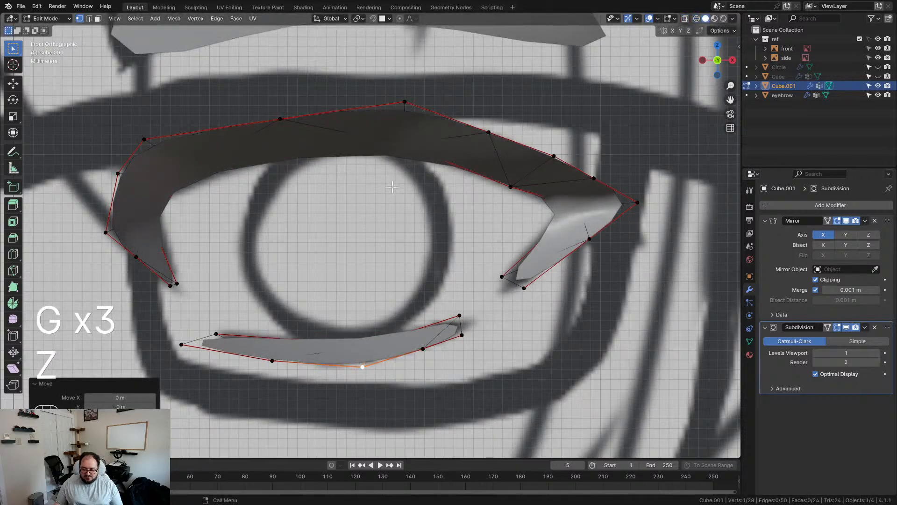
key("z")
left_click(329, 128)
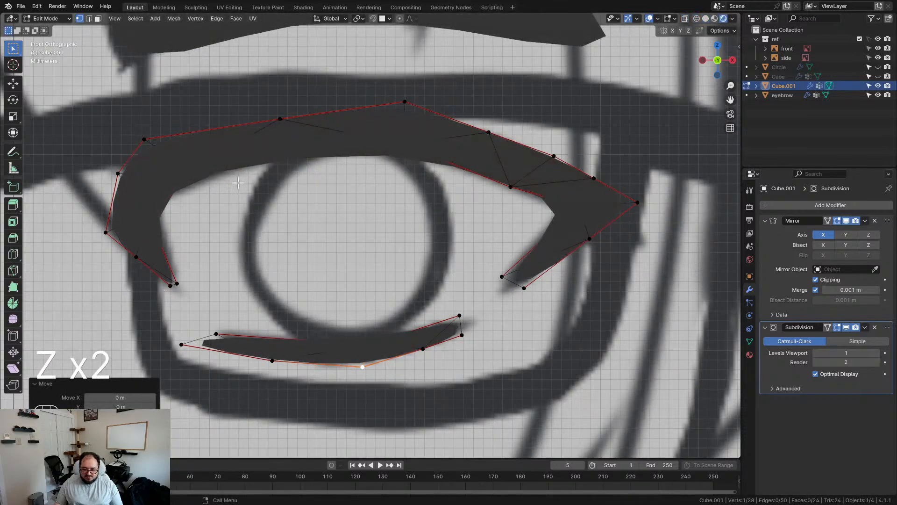
left_click(264, 189)
key("z")
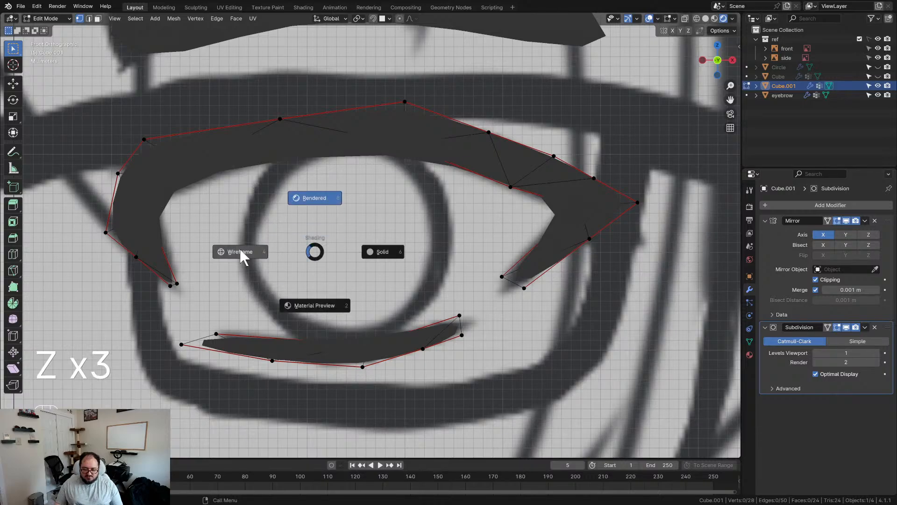
left_click(380, 253)
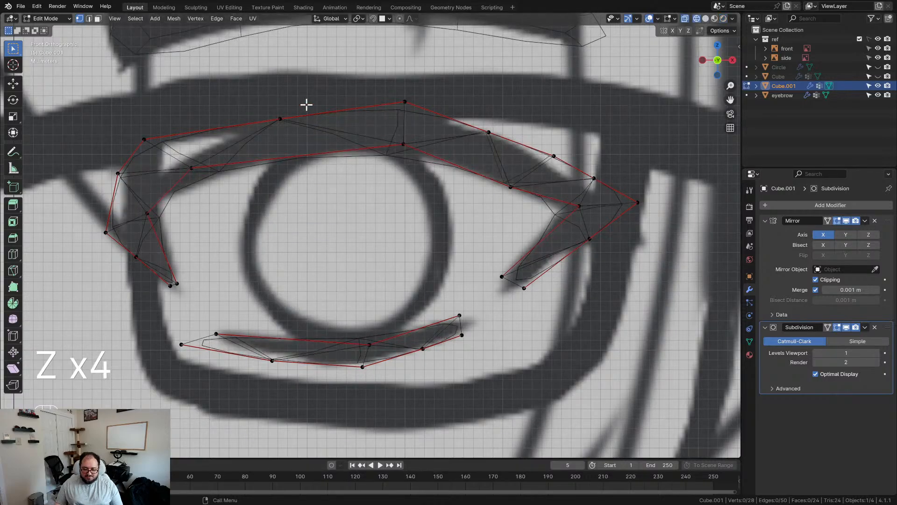
Smooth the upper lash's outer edge loop, scale it up by about 1.039 and shift it onto the sketch
left_click(314, 116, "alt")
key("d")
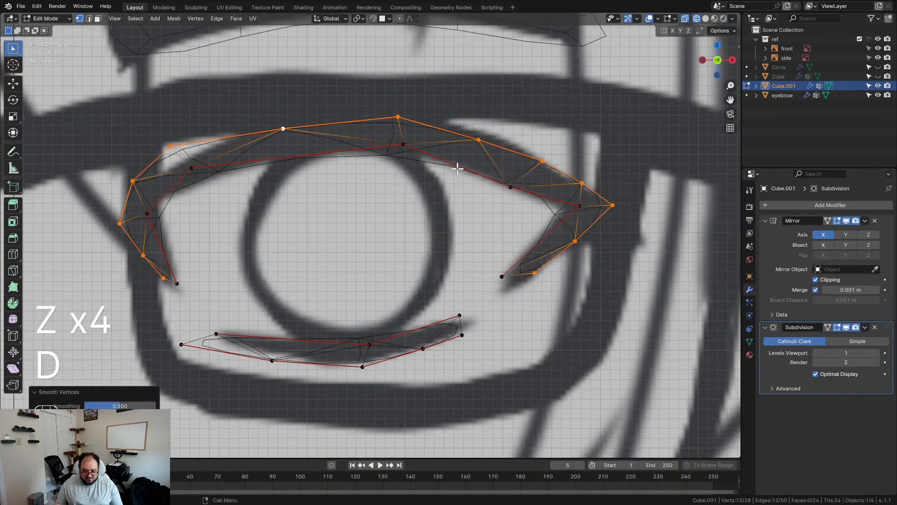
key("s")
key("g")
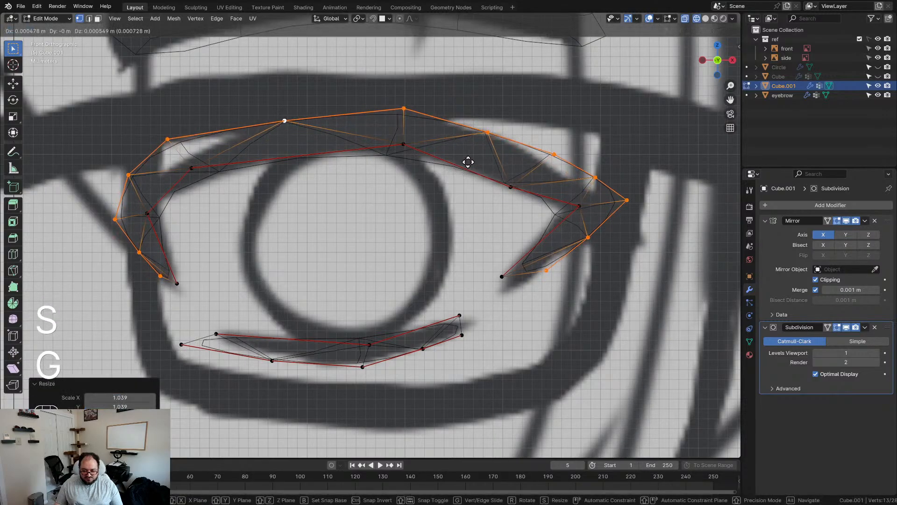
Move the two upper outline vertices just before the lash's outer corner down onto the sketched lash edge
key("g")
left_click(548, 164)
key("g")
left_click(601, 184)
left_click(630, 201)
Reposition the two end vertices of the upper lash's outer tail to taper it along the sketch
left_click(547, 272)
key("g")
left_click(537, 276)
left_click(503, 284)
key("g")
left_click(493, 299)
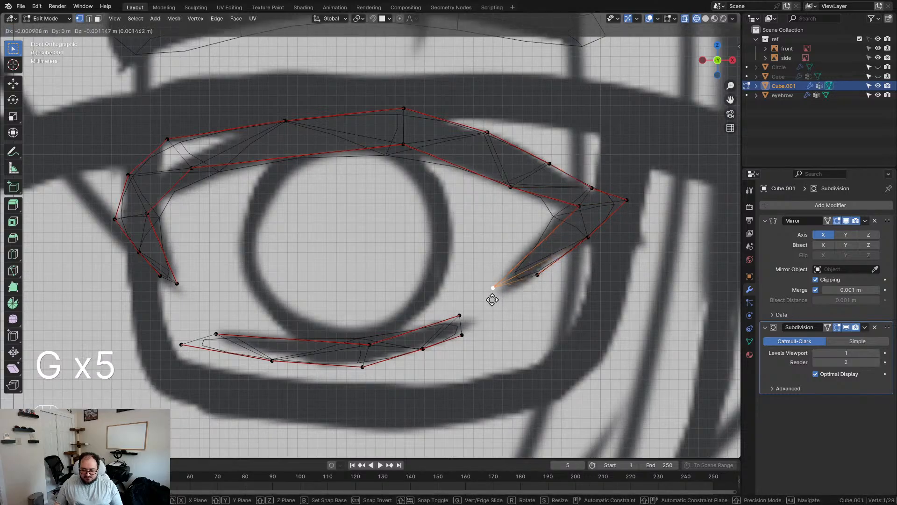
left_click(561, 286)
key("g")
left_click(572, 218)
Adjust three inner outline vertices of the upper lash, from the outer corner to above the iris, to match the sketch
left_click(572, 215)
key("g")
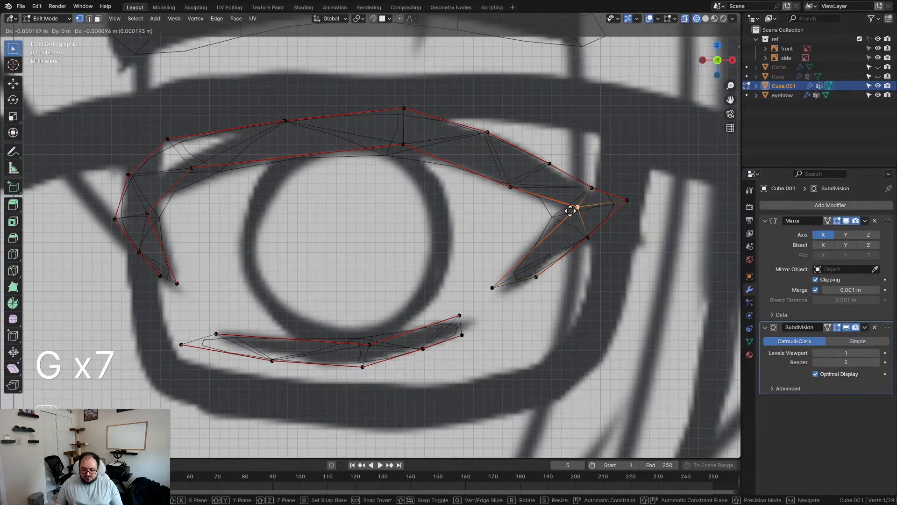
left_click(568, 213)
left_click(519, 194)
key("g")
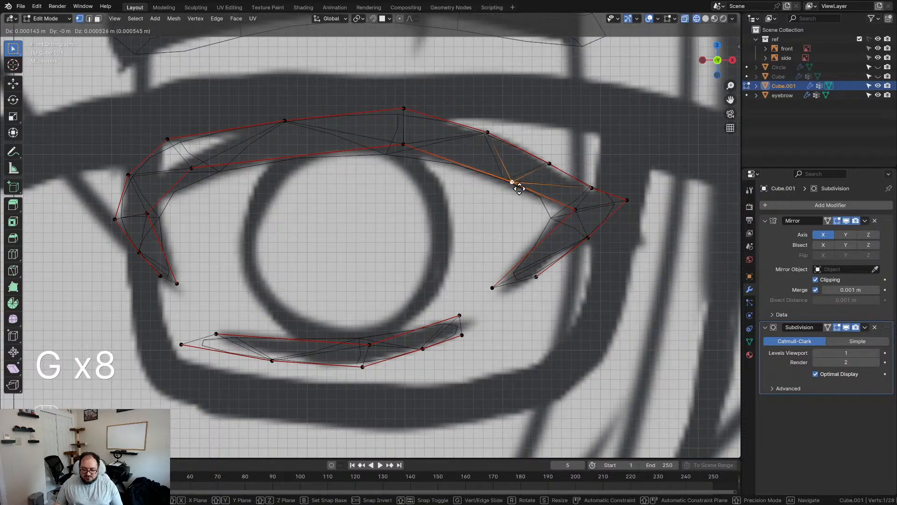
left_click(514, 184)
left_click(414, 143)
key("g")
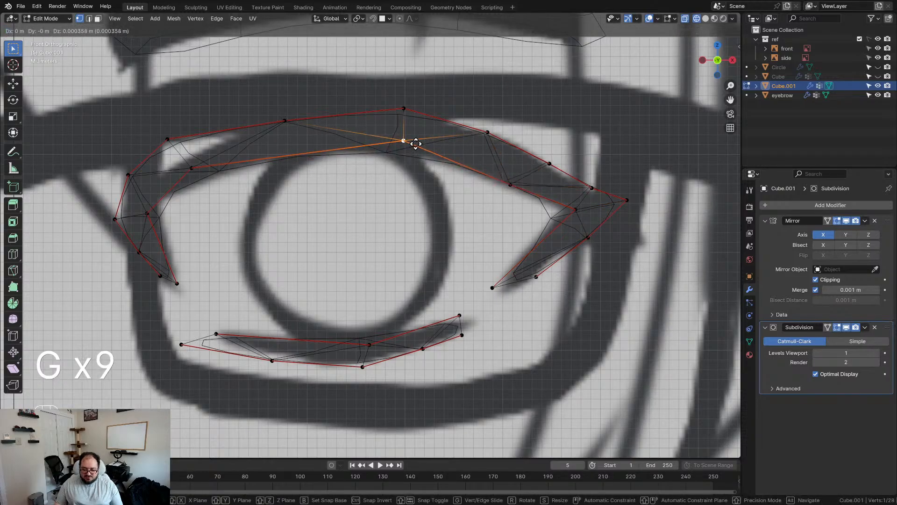
left_click(409, 142)
Move the inner and outer outline vertices at the lash's upper inner bend and inner corner inward onto the sketch
left_click(193, 166)
key("g")
left_click(213, 166)
left_click(173, 140)
key("g")
left_click(194, 153)
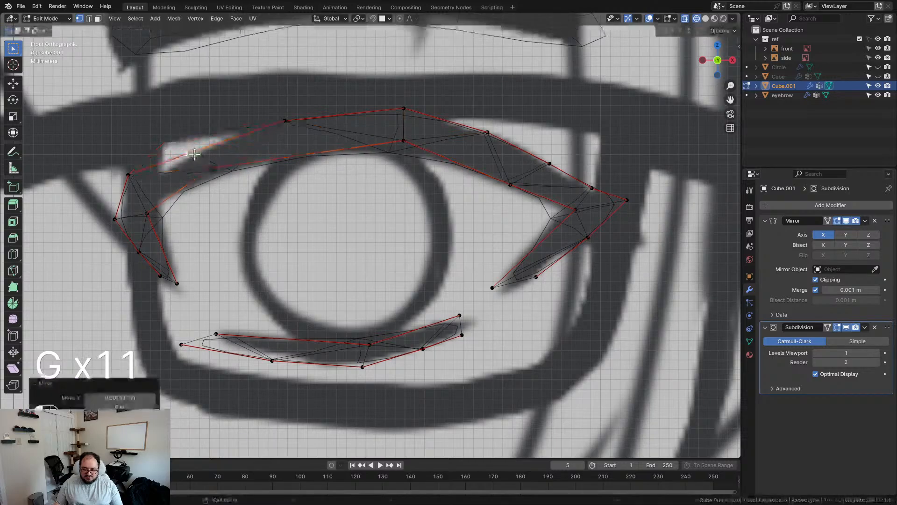
left_click(127, 174)
key("g")
key("g")
left_click(131, 218)
Raise the inner outline vertex at the eye's inner corner and nudge the inner tail's outer end vertex
left_click(157, 216)
key("g")
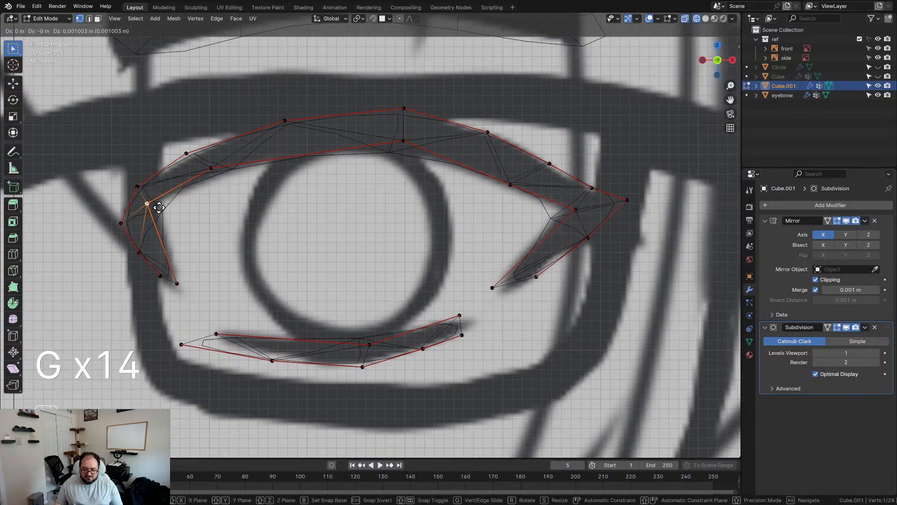
left_click(161, 214)
left_click(160, 280)
key("g")
left_click(160, 281)
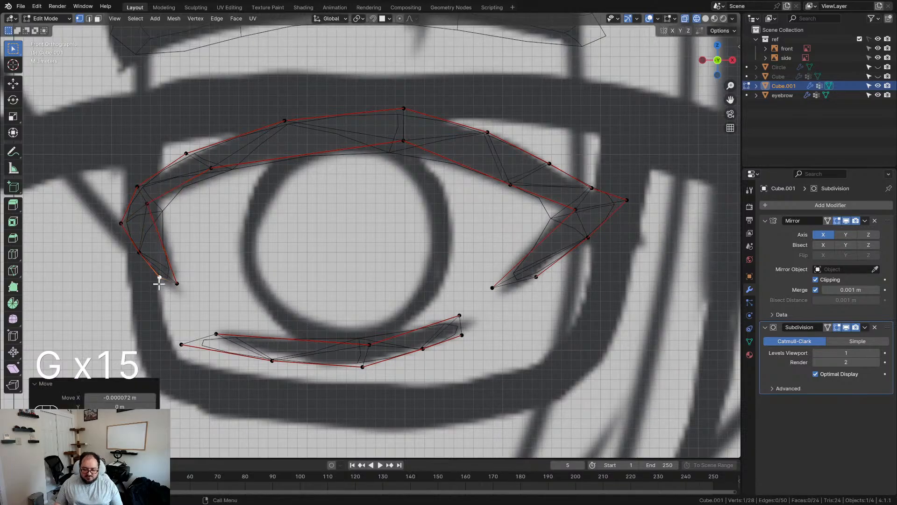
Reposition the two lower outer outline vertices of the upper lash's inner tail to narrow it
left_click(146, 253)
key("g")
key("g")
key("g")
left_click(161, 278)
Fine-tune the inner-corner vertex and the outer outline vertex at the upper inner bend of the upper lash
left_click(148, 205)
key("g")
left_click(150, 206)
left_click(202, 215)
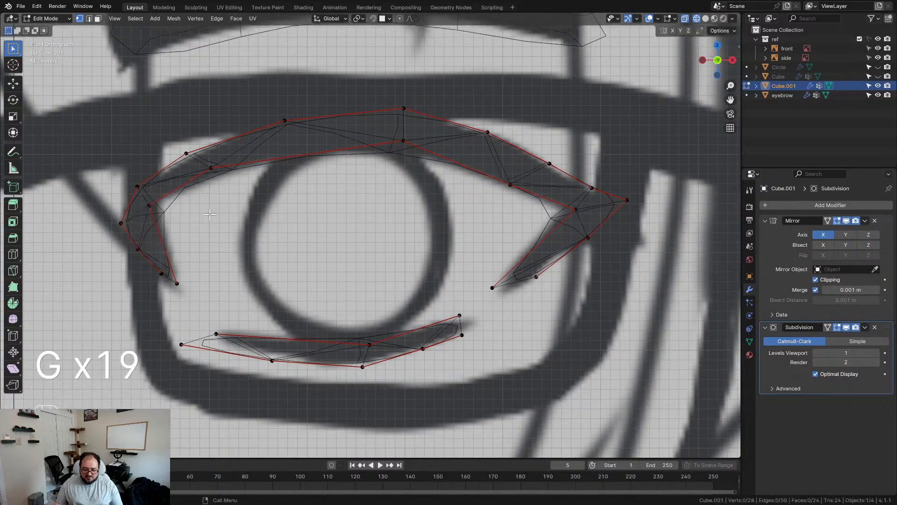
left_click(186, 153)
key("g")
left_click(185, 151)
left_click(317, 203)
Leave Edit Mode, switch to the right side view and unhide the head mesh Cube
scroll(340, 229, "down", 5)
key("Tab")
middle_click_drag(340, 230, 269, 235)
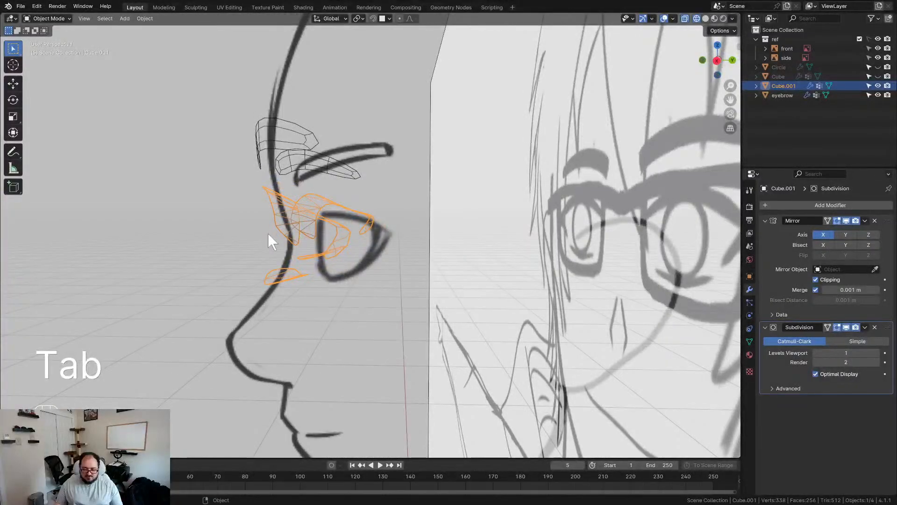
key("KP_3")
scroll(266, 243, "down", 3)
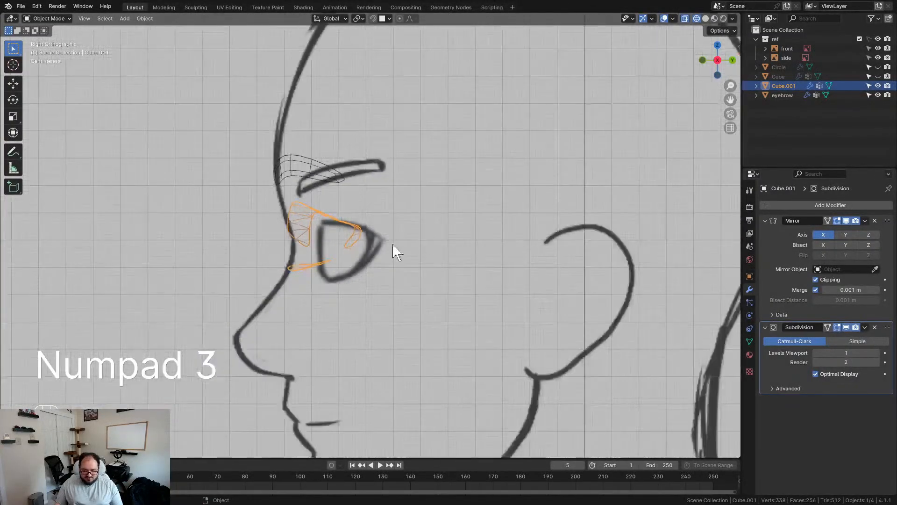
left_click(879, 76)
left_click(149, 189)
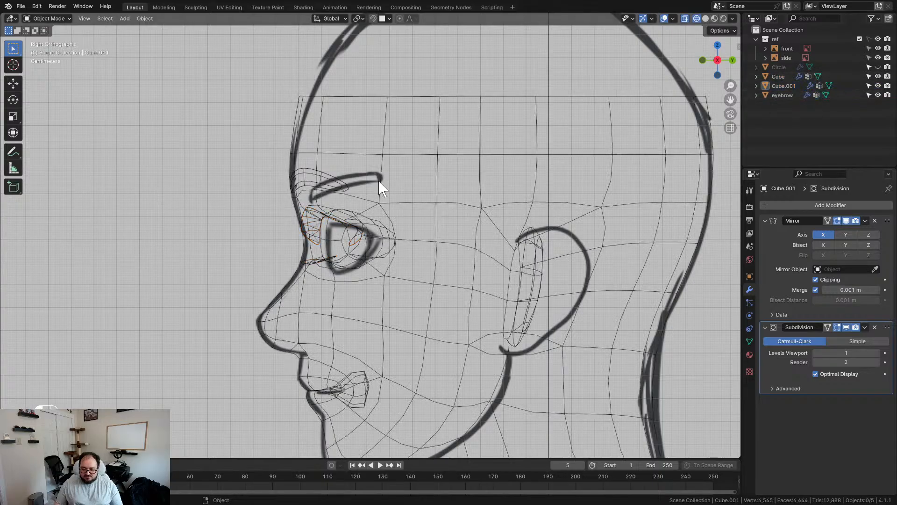
Switch to solid shading and join the eyelash object Cube.001 into the head mesh Cube
left_click(379, 184)
key("z")
scroll(195, 219, "up", 3)
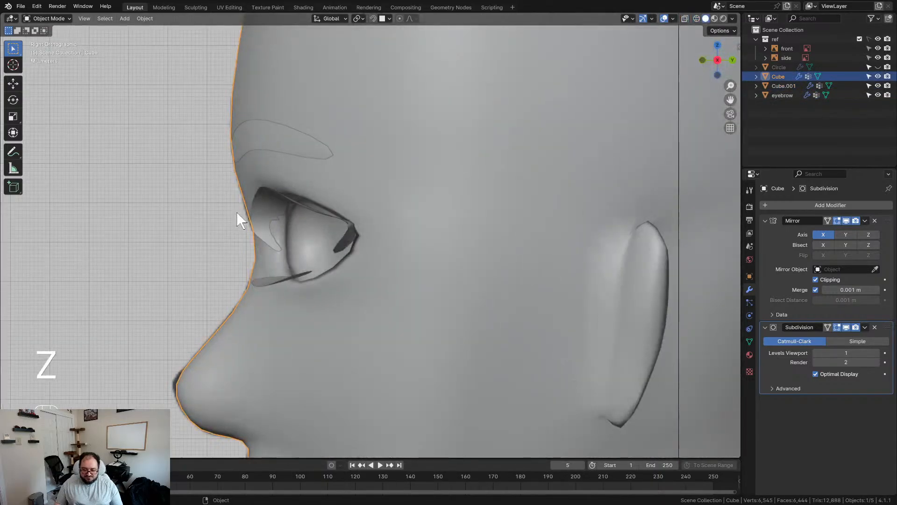
middle_click_drag(237, 212, 375, 196)
left_click(376, 198)
left_click(471, 176, "shift")
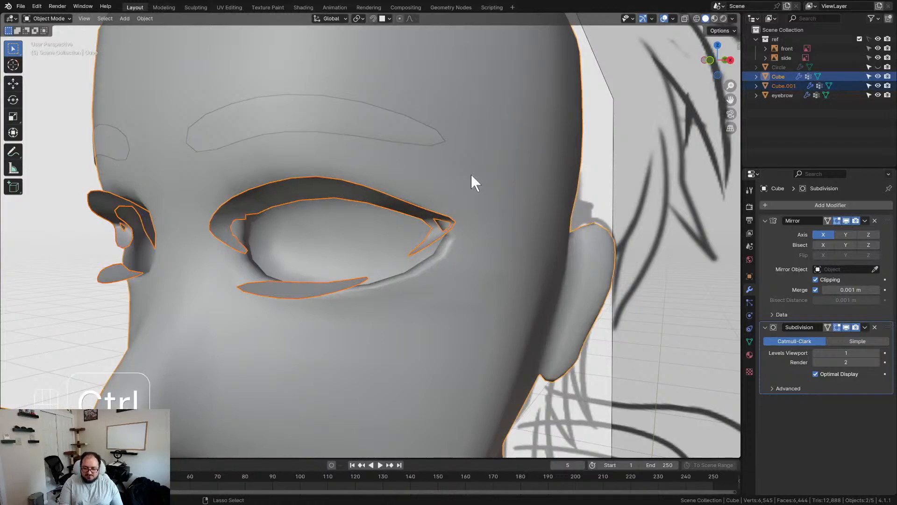
key("ctrl+j")
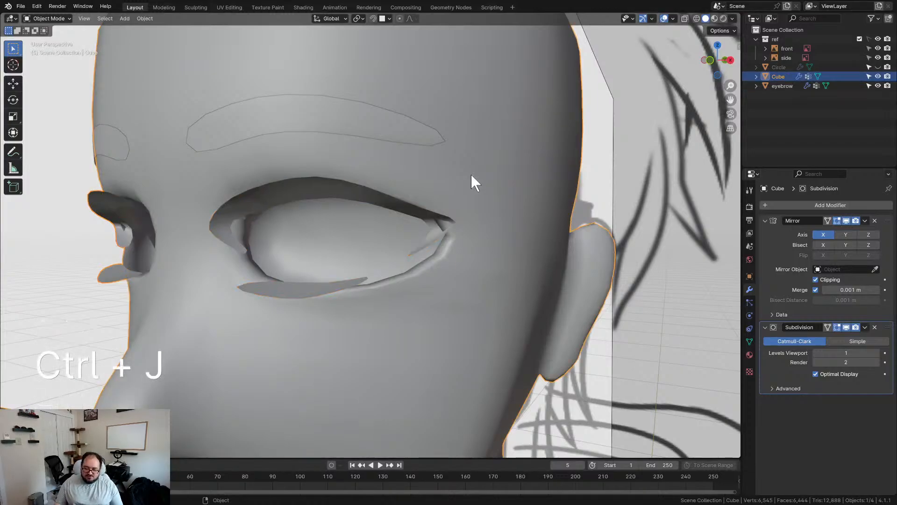
In Edit Mode, select the faces around the eye opening plus both linked lashes, and hide all other geometry
key("Tab")
scroll(438, 173, "up", 3)
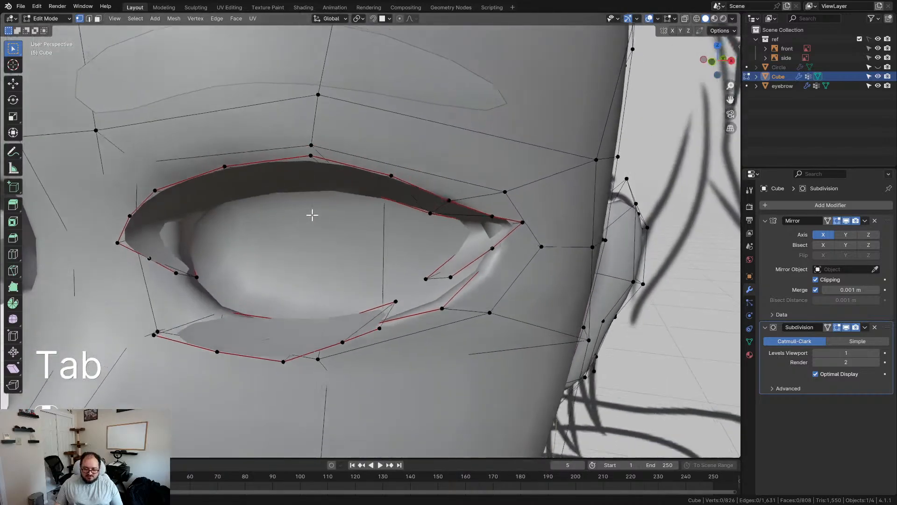
middle_click_drag(313, 215, 356, 221)
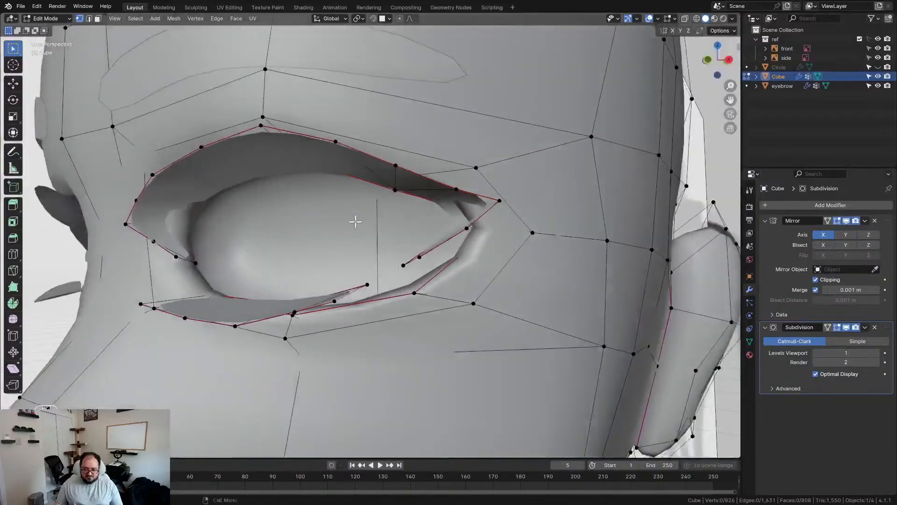
key("ctrl+KP_Add")
mouse_move(474, 253)
middle_mouse_down()
mouse_move(491, 257)
mouse_move(464, 238)
mouse_move(461, 256)
middle_mouse_up()
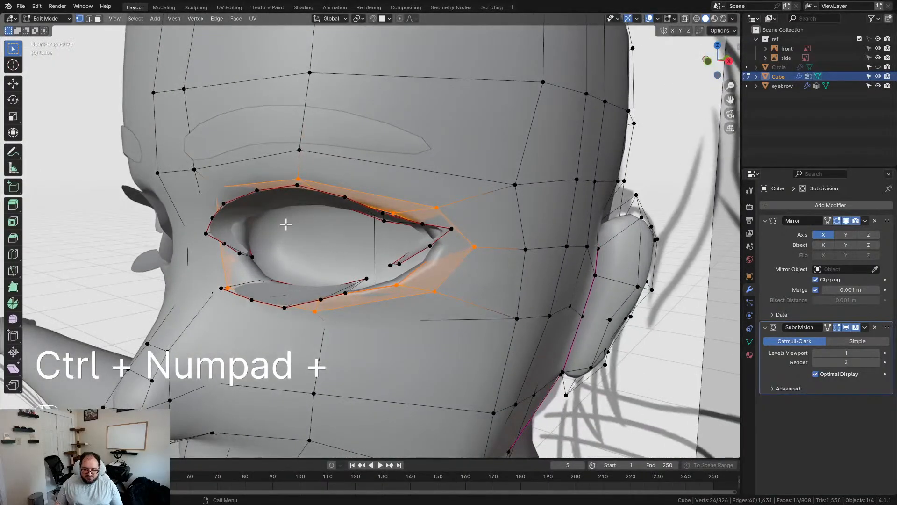
key("l")
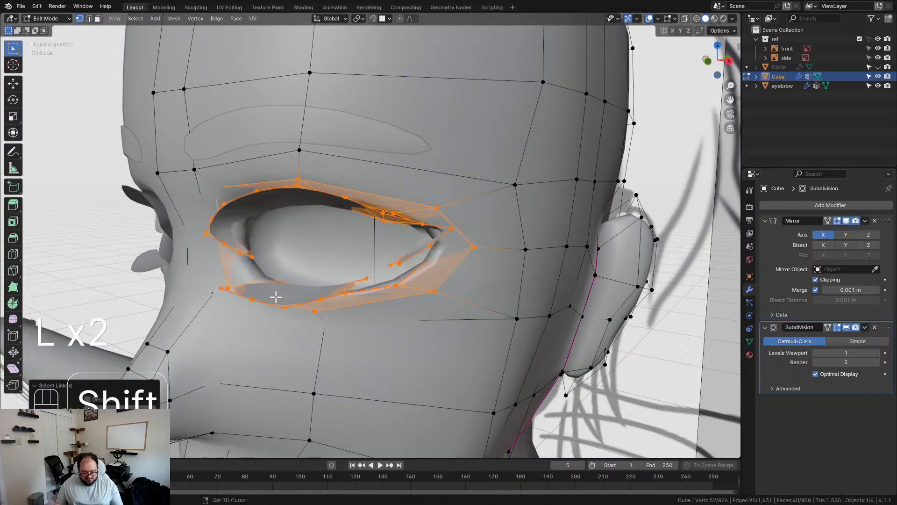
key("shift+h")
Merge at last the eye-rim vertex and the neighbouring upper-lash vertex near the inner bend
middle_click_drag(233, 194, 423, 212)
left_click(357, 226)
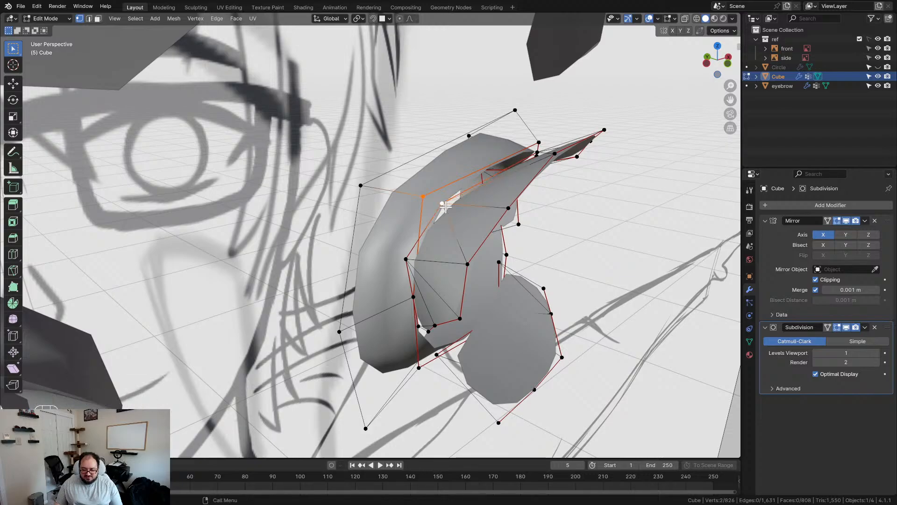
key("m")
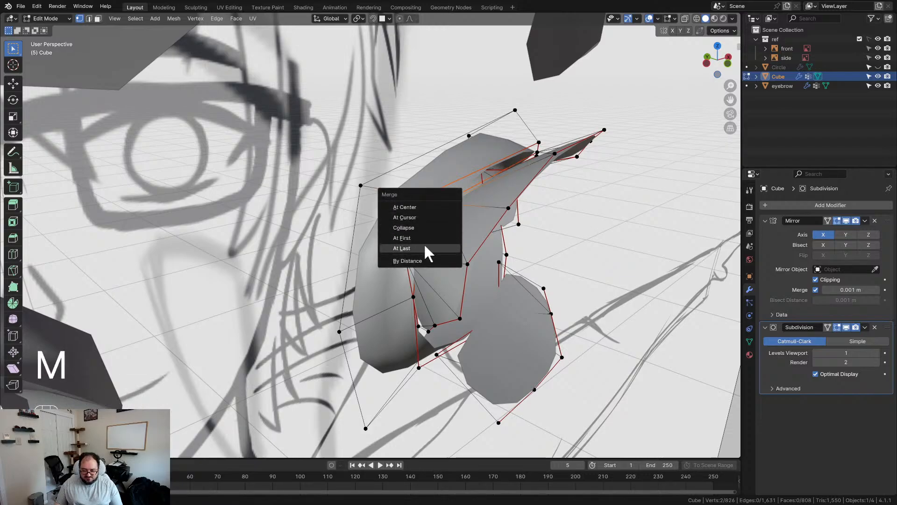
left_click(432, 242)
Merge at last the next upper-lash vertex and the eye-rim vertex beside it along the upper lid
middle_click_drag(434, 239, 269, 252)
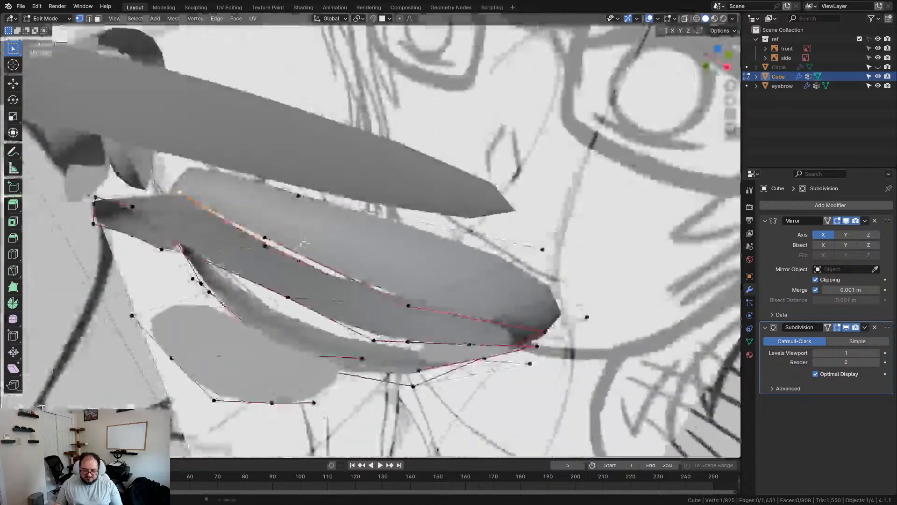
left_click(268, 251, "shift")
key("m")
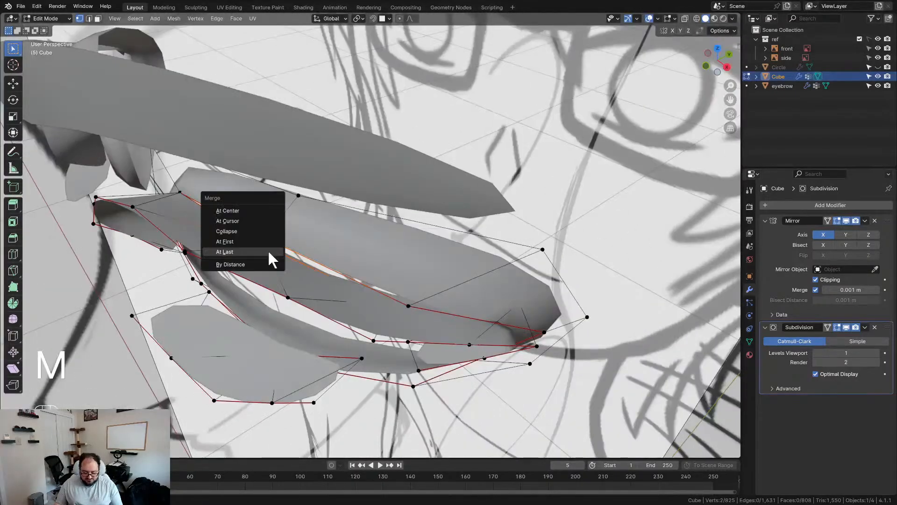
left_click(268, 249)
Merge at last the remaining upper-lid pairs of lash and rim vertices toward and at the outer eye corner
middle_click_drag(267, 249, 411, 170)
scroll(351, 247, "up", 2)
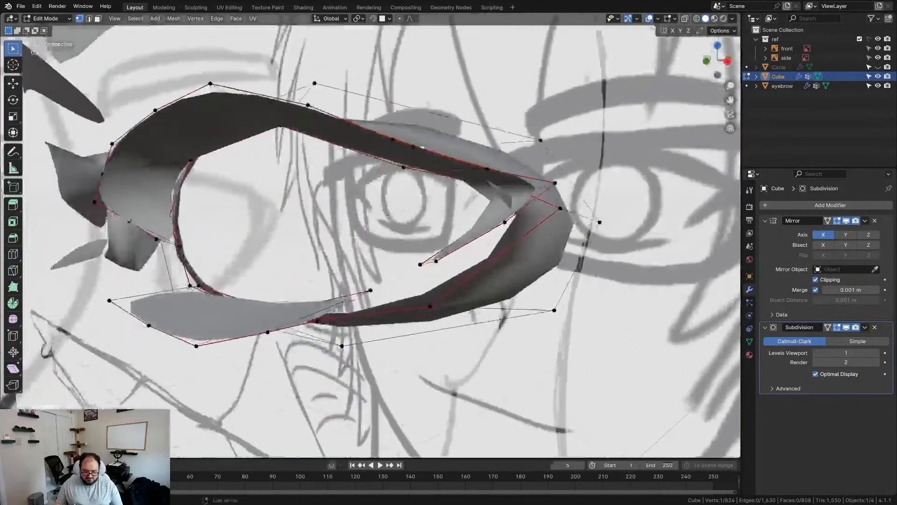
key("m")
left_click(408, 169)
middle_click_drag(408, 169, 201, 220)
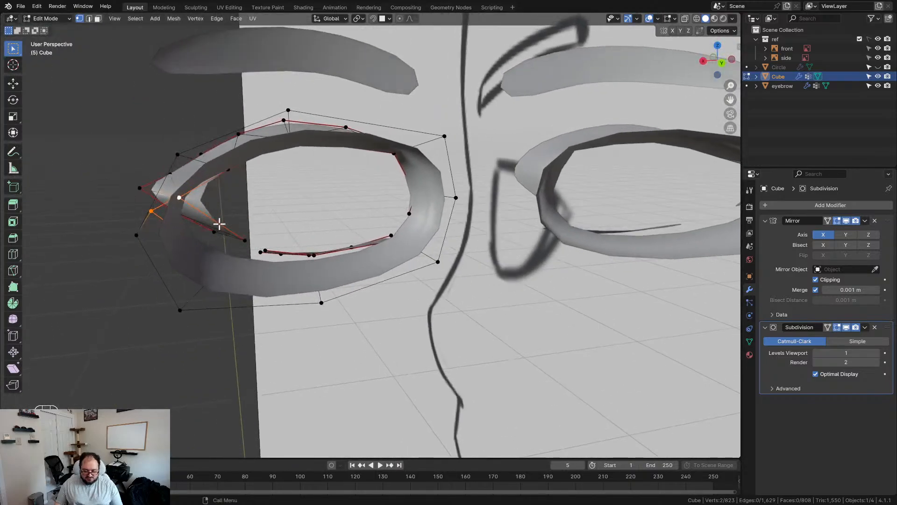
key("m")
left_click(219, 224)
Merge the lower outer eye-rim vertex with the tip of the upper lash's outer tail
middle_click_drag(220, 226, 386, 231)
left_click(391, 252)
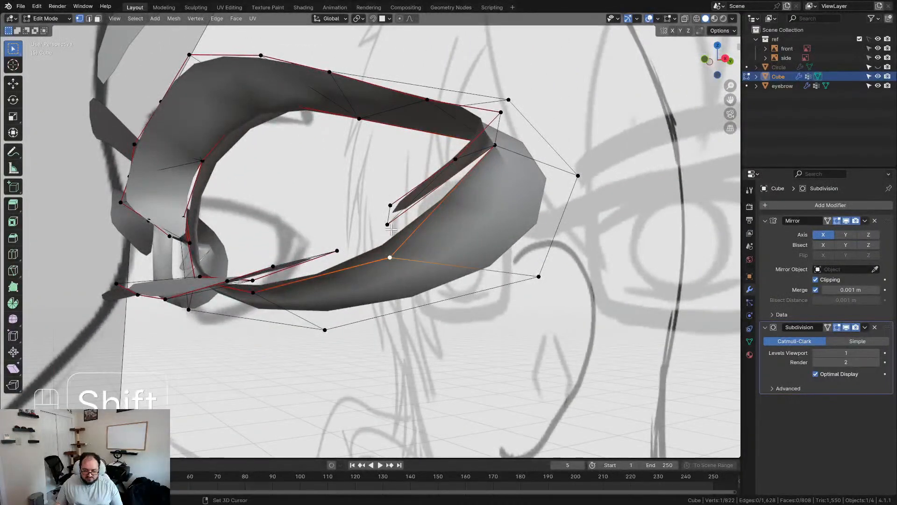
left_click(393, 230)
Merge the lower lash's two vertices along the lower lid with their neighbouring eye-rim vertices
middle_click_drag(393, 226, 353, 190)
left_click(344, 185)
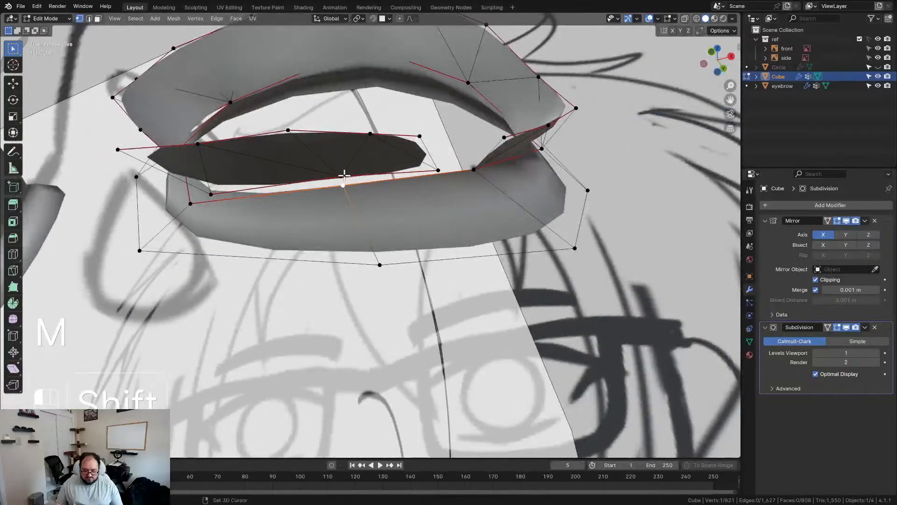
key("m")
left_click(354, 189)
middle_click_drag(357, 191, 317, 198)
left_click(306, 182, "shift")
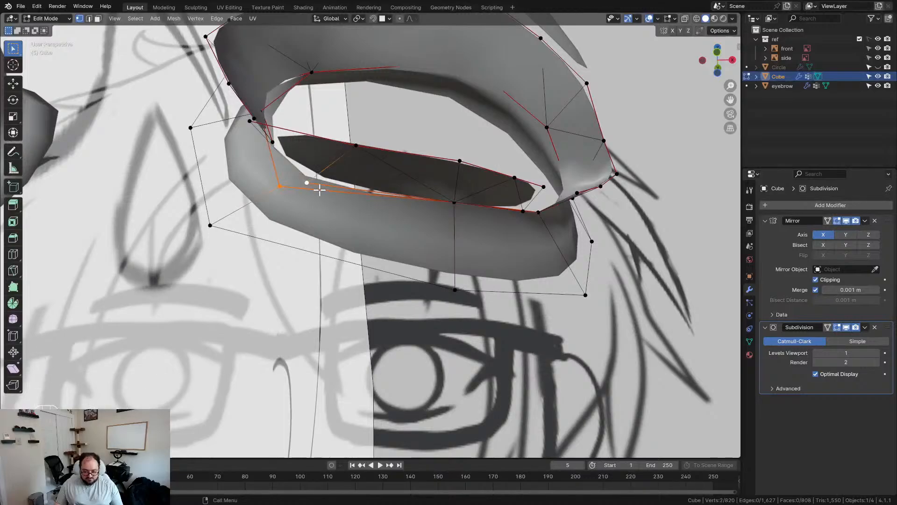
key("m")
left_click(335, 204)
Try to merge the inner eye-rim vertex with the neighbouring upper-lash vertex below it using At Last
middle_click_drag(333, 200, 491, 266)
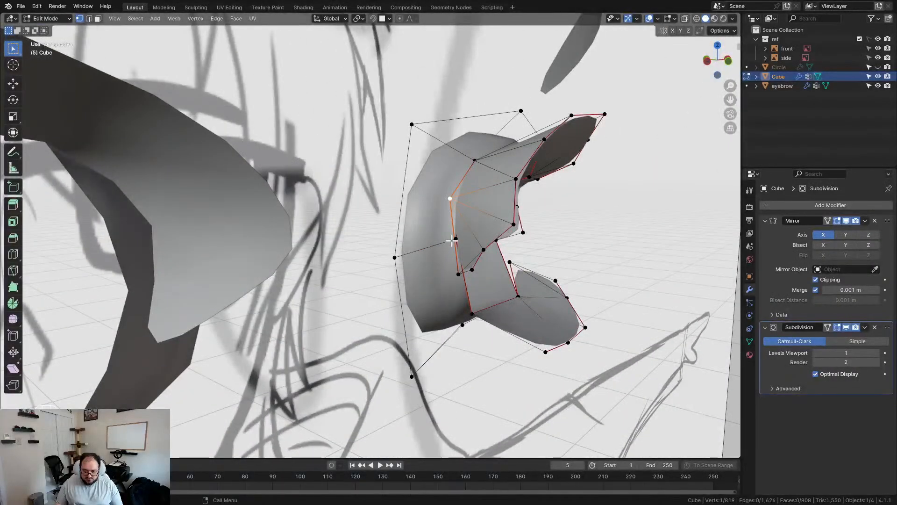
middle_click_drag(447, 206, 453, 239)
left_click(189, 227)
key("g")
left_click(203, 233)
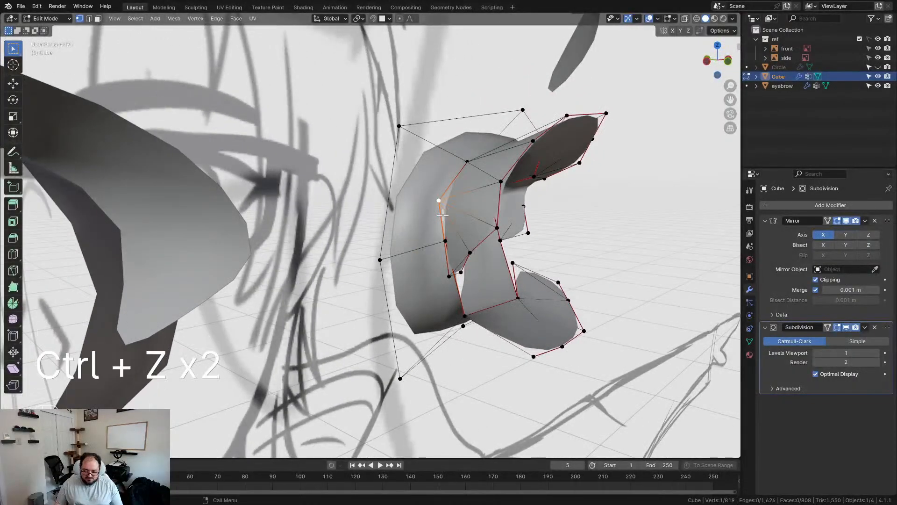
key("ctrl+z")
key("m")
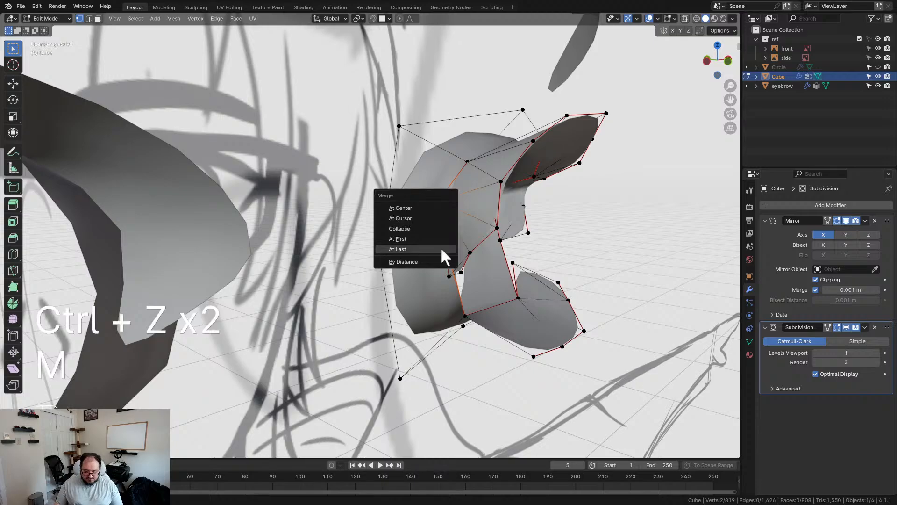
left_click(419, 248)
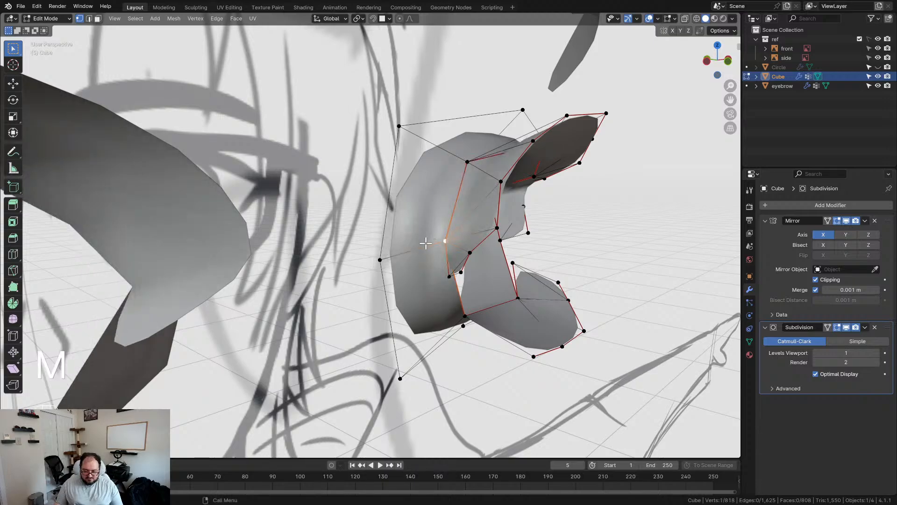
key("ctrl+z")
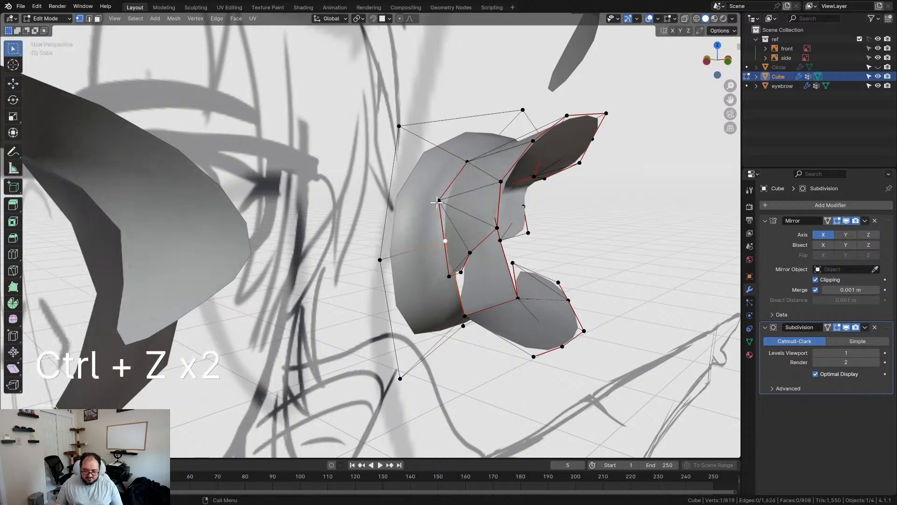
Merge the inner-corner vertex pair onto the upper vertex using At Last
left_click(438, 201, "shift")
key("m")
left_click(436, 201)
Move the upper lash's inner tip vertex next to the inner eye-rim edge
middle_click_drag(438, 220, 236, 260)
key("g")
left_click(231, 227)
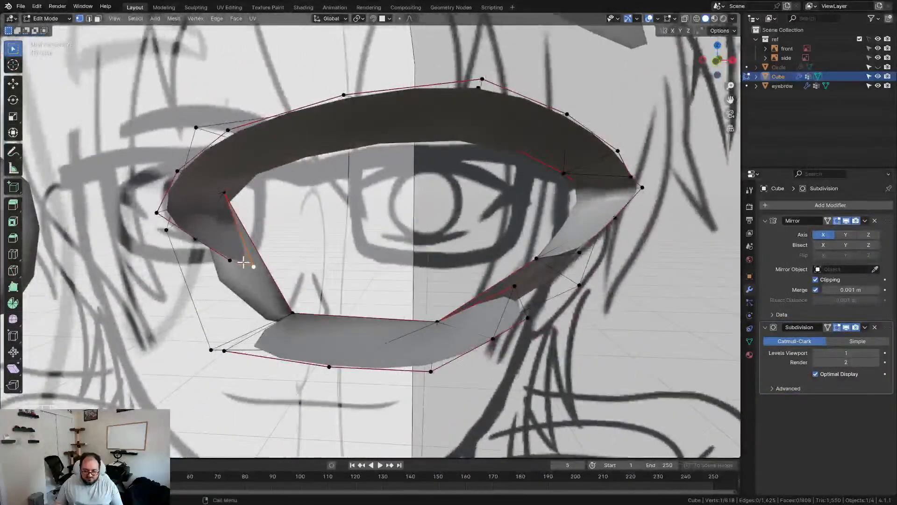
key("g")
left_click(274, 270)
middle_click_drag(303, 284, 330, 281)
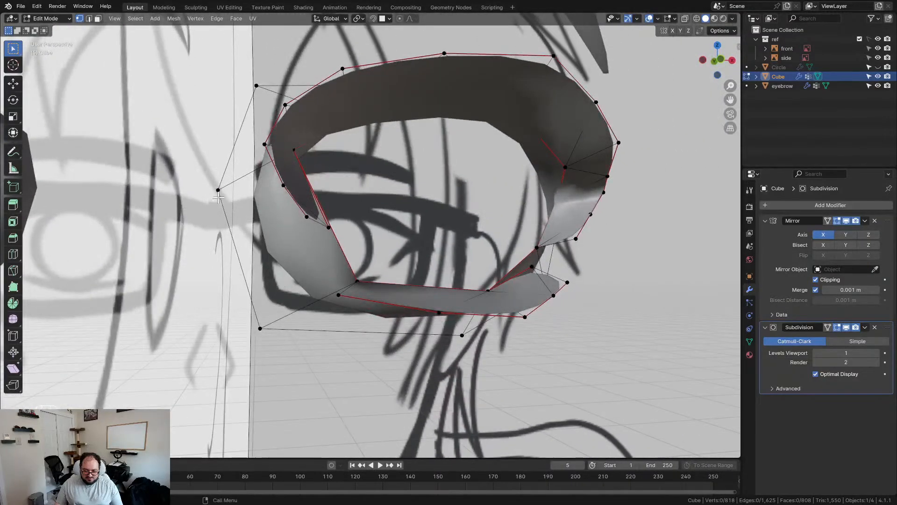
Try a knife cut from the outer nose-side vertex through the inner rim edge at the lash tip to the vertex below
key("k")
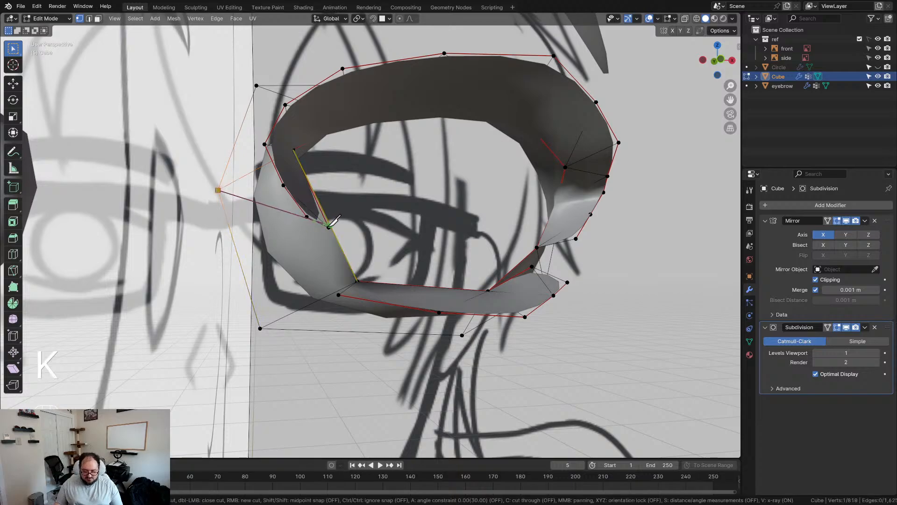
left_click(261, 328)
key("Return")
left_click(412, 222)
middle_click_drag(406, 224, 362, 240)
key("ctrl+z")
key("ctrl+z")
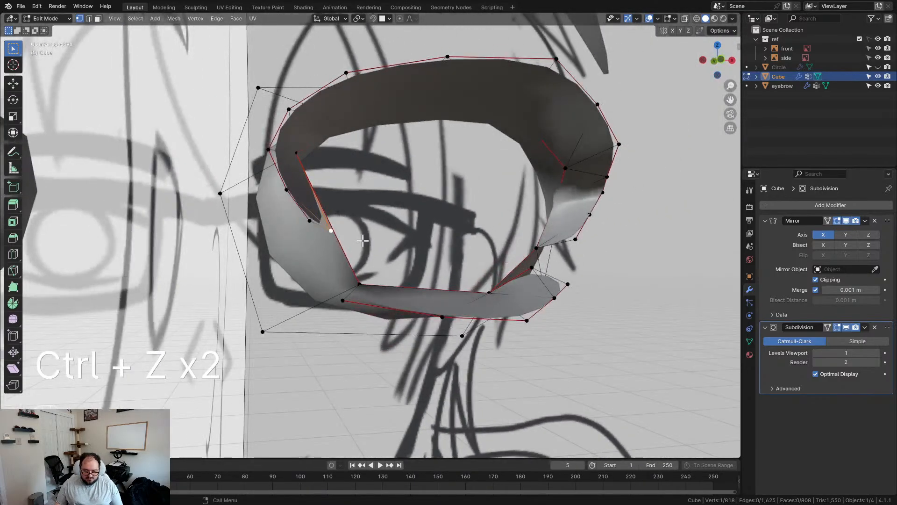
Knife-cut from the outer nose-side vertex to a new point on the inner rim edge and back to the lower outer vertex
key("k")
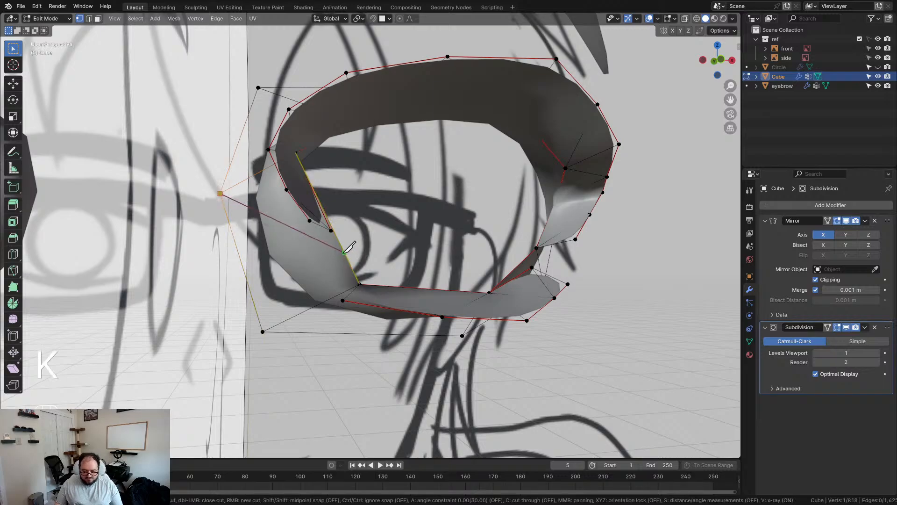
left_click(264, 332)
key("Return")
Slide the new cut vertex along the inner rim edge and merge it at last with the upper lash's inner tip vertex
left_click(347, 256)
key("g")
key("g")
left_click(357, 241)
middle_click_drag(356, 241, 249, 266)
left_click(224, 274, "shift")
key("m")
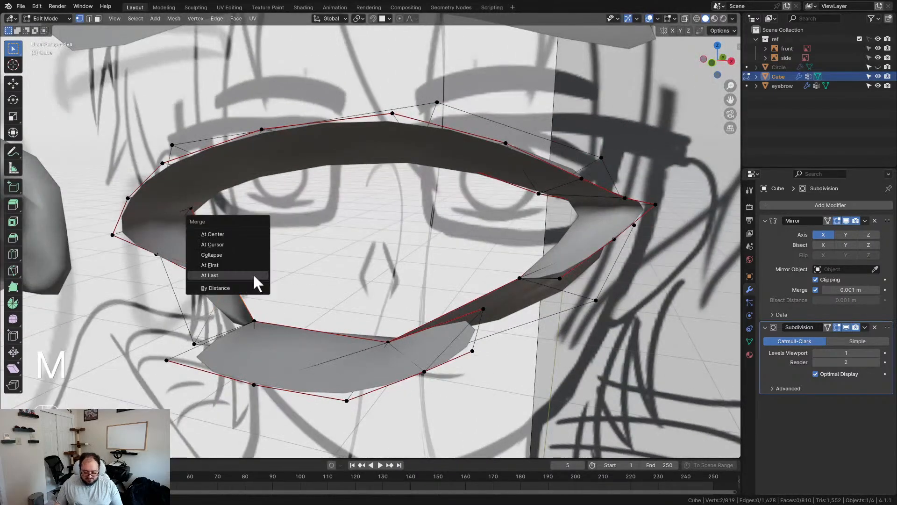
left_click(255, 277)
Knife-cut the lower outer lid face to a new rim point and merge that point at last with the lower lash's outer tip
middle_click_drag(281, 294, 359, 200)
key("k")
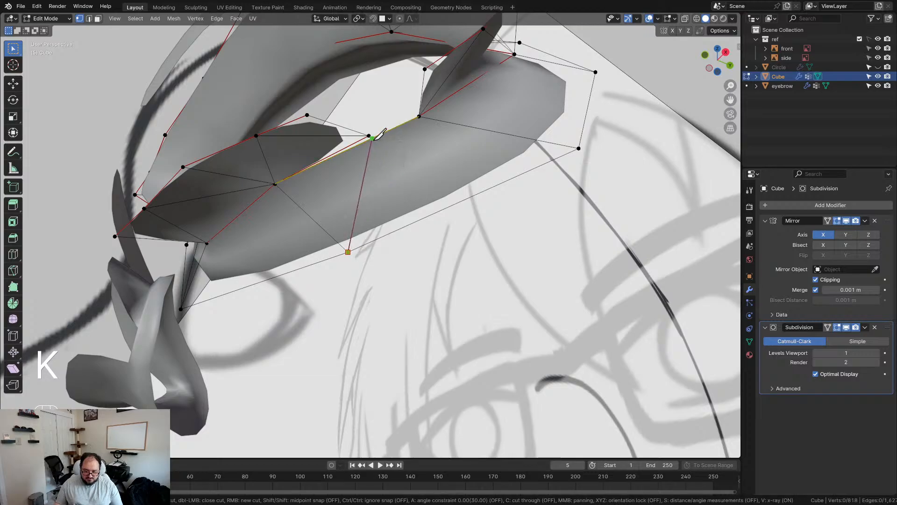
left_click(576, 149)
key("Return")
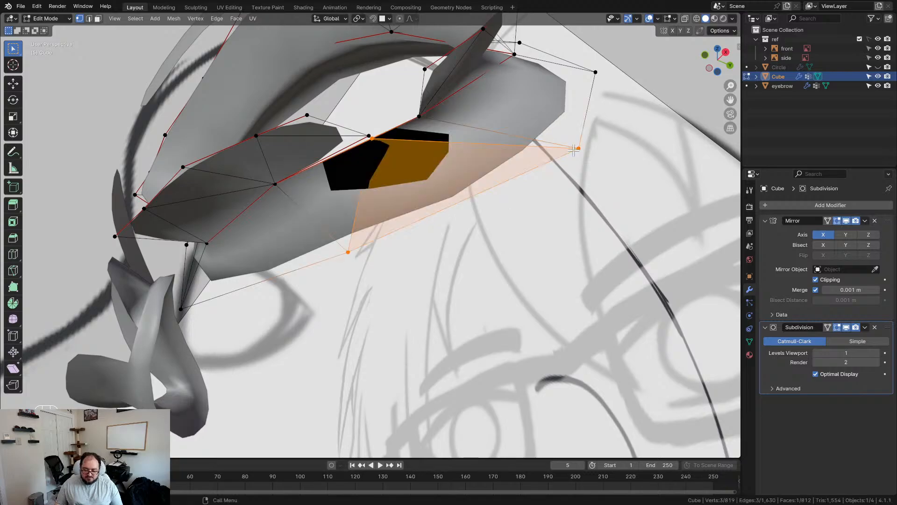
left_click(369, 135, "shift")
key("m")
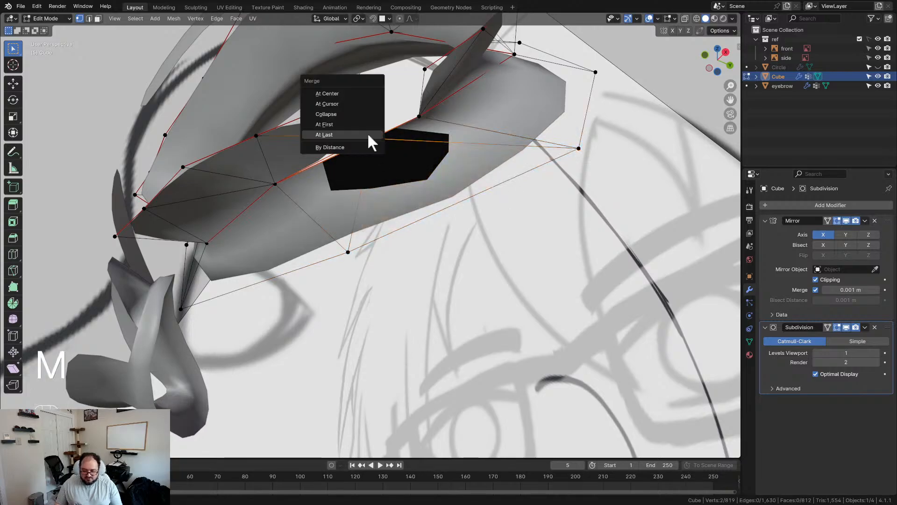
left_click(367, 133)
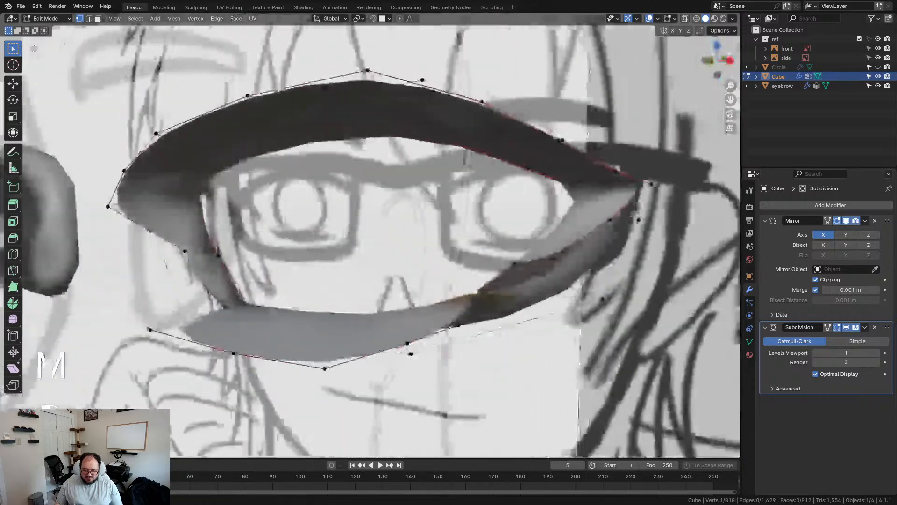
Reveal all hidden geometry of the head mesh around the joined lashes
scroll(370, 237, "down", 2)
middle_click_drag(528, 196, 347, 201)
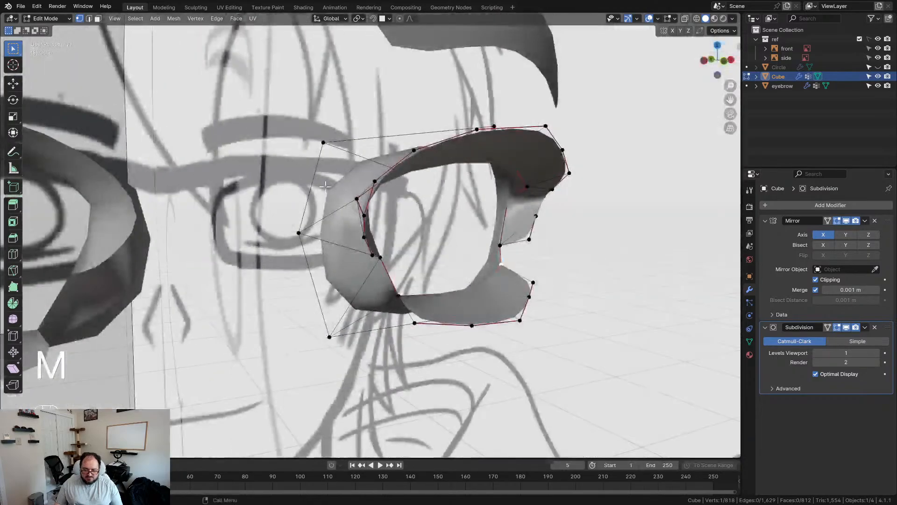
key("alt+h")
left_click(378, 204)
middle_click_drag(383, 205, 359, 215)
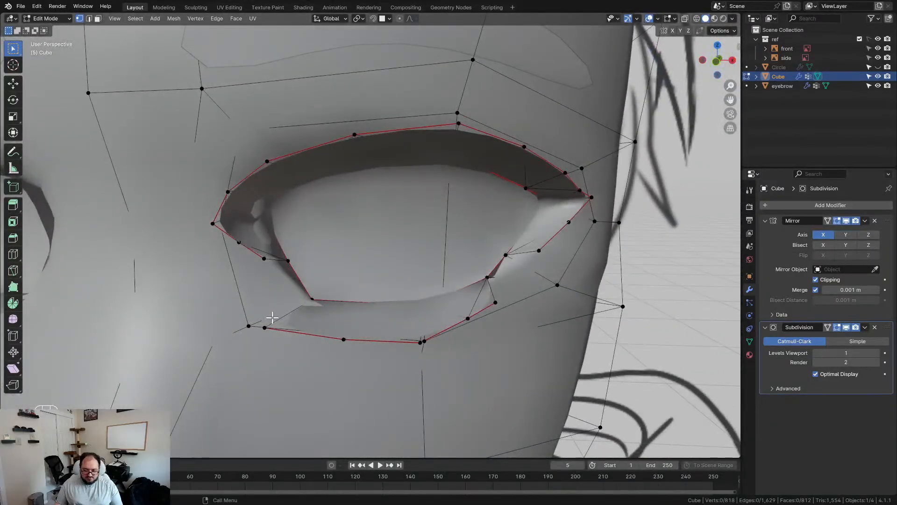
In the right side view, select the lower lash's free edge loop and smooth its vertices
middle_click_drag(308, 319, 345, 292)
key("KP_1")
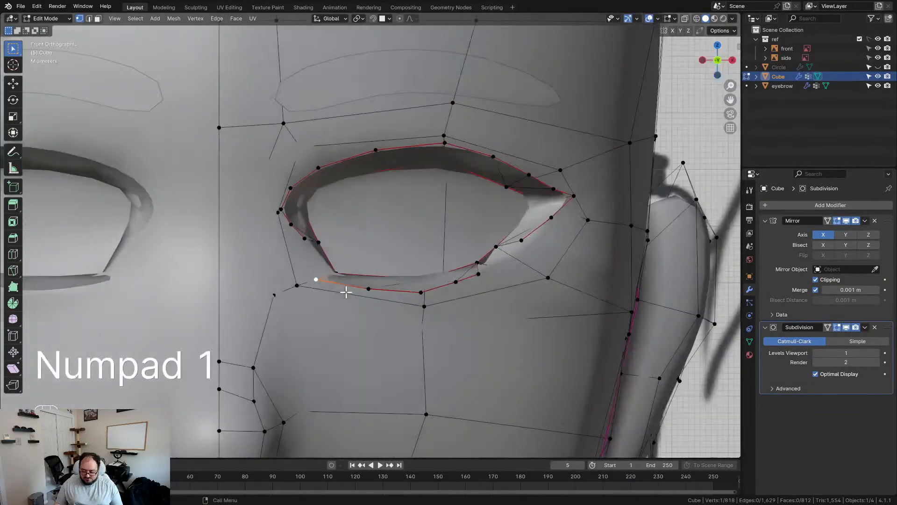
key("KP_3")
left_click(264, 169, "alt")
left_click(249, 290, "alt+shift")
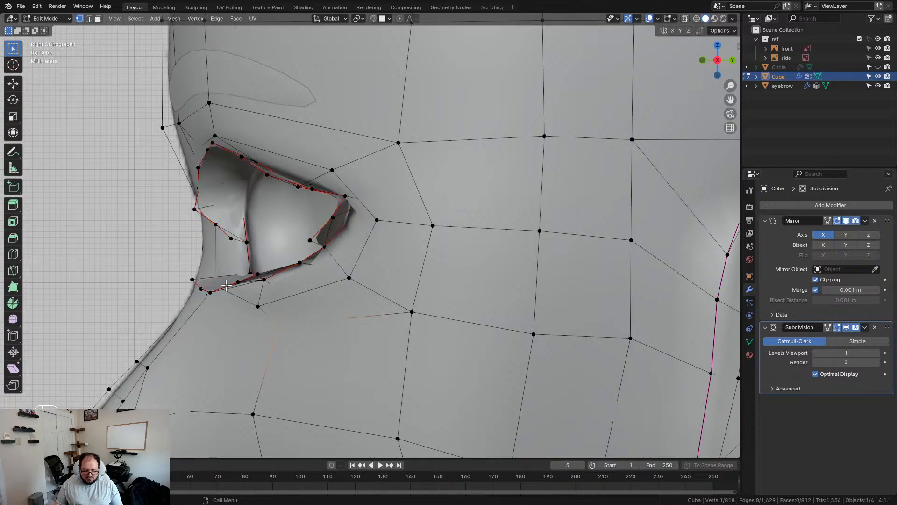
left_click(194, 284, "alt")
key("d")
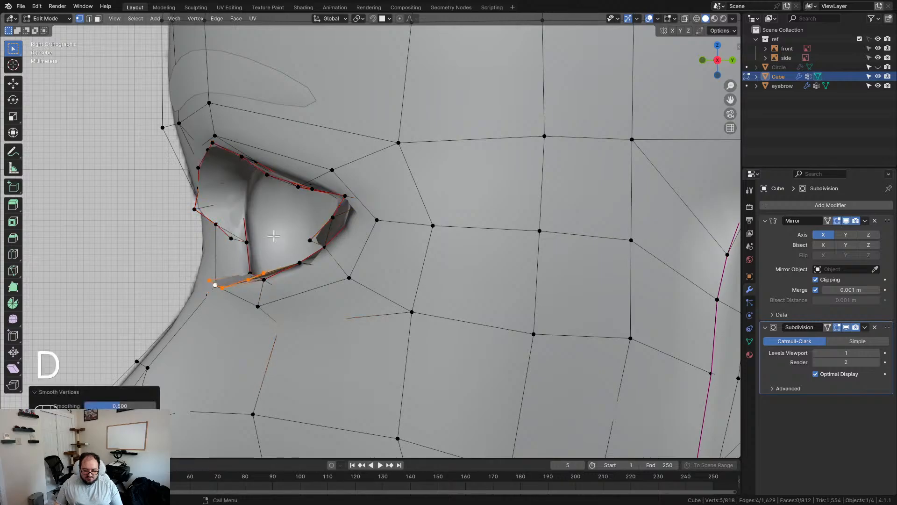
Select the upper lash's free edge loop and smooth its vertices
left_click(260, 169, "alt")
key("d")
middle_click_drag(333, 193, 401, 197)
middle_click_drag(256, 170, 273, 202)
left_click(216, 196)
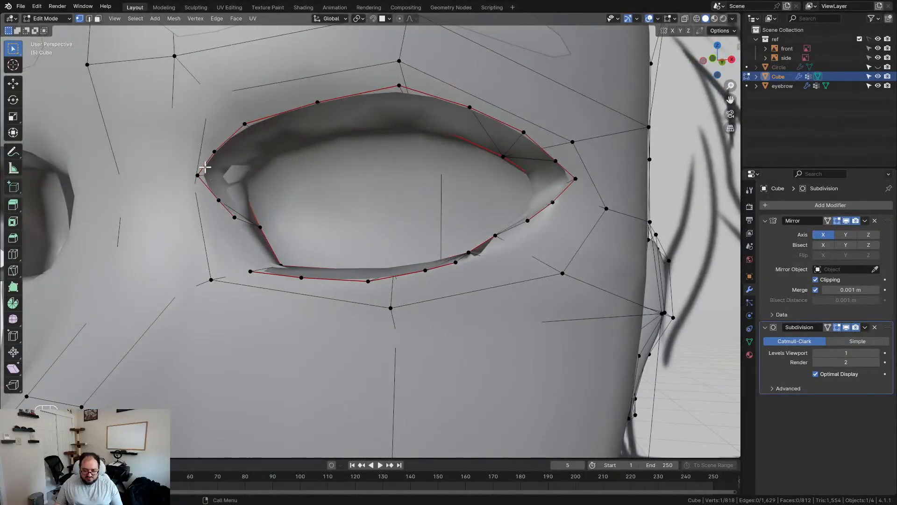
key("ctrl+r")
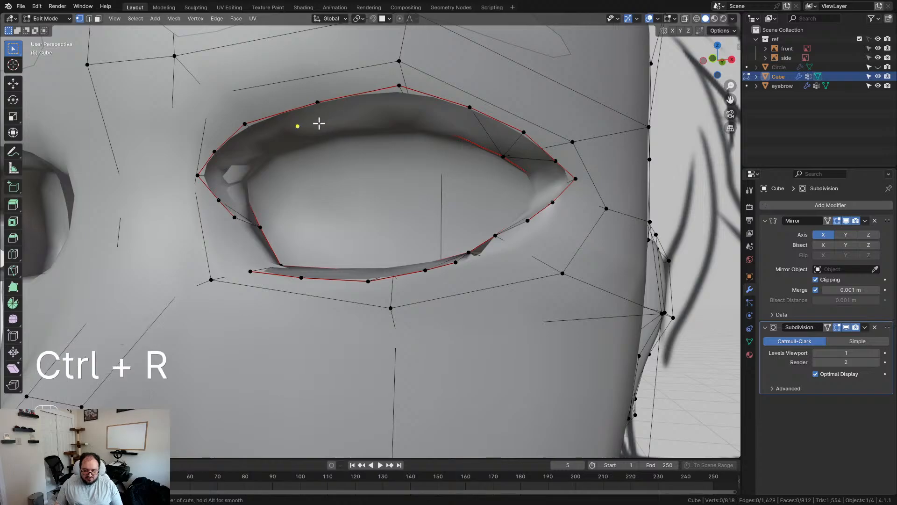
left_click(202, 178)
middle_click_drag(202, 178, 263, 198)
key("g")
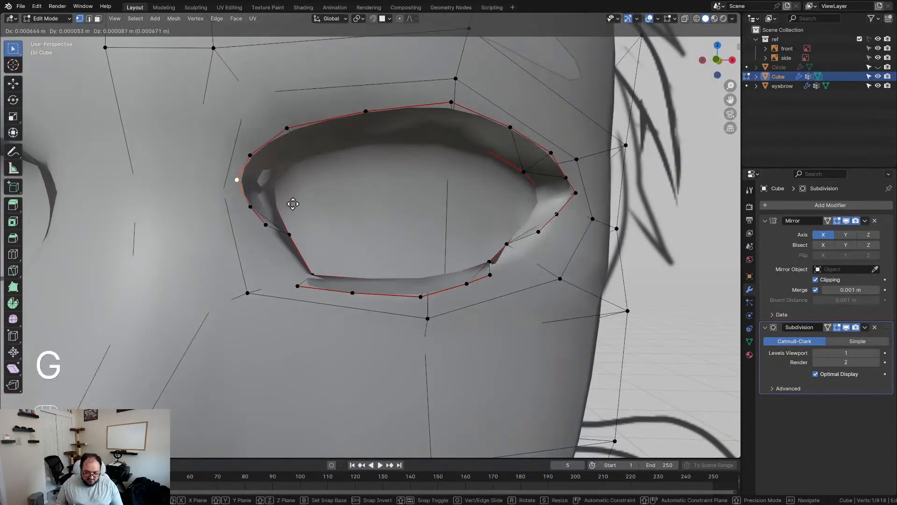
key("ctrl+z")
In the right side view, move the two face vertices directly above the upper lash's inner part
middle_click_drag(343, 217, 232, 193)
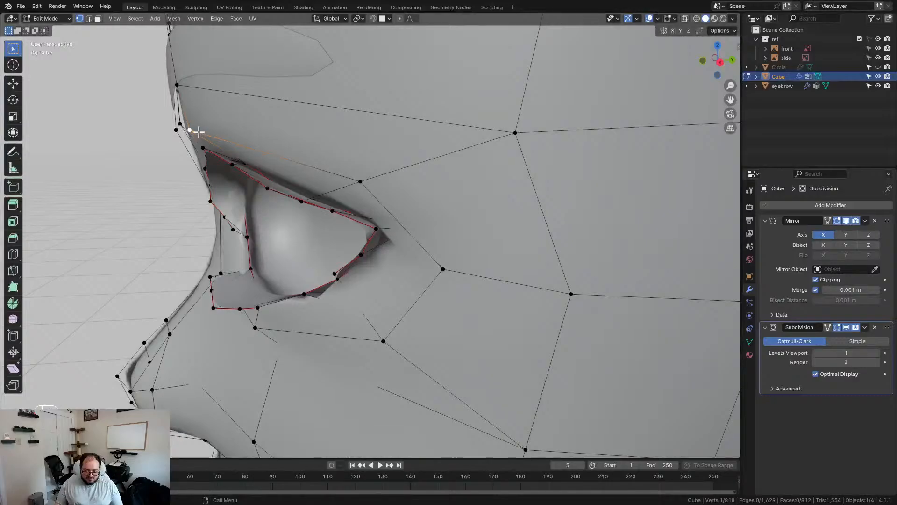
key("KP_3")
left_click(222, 115, "shift")
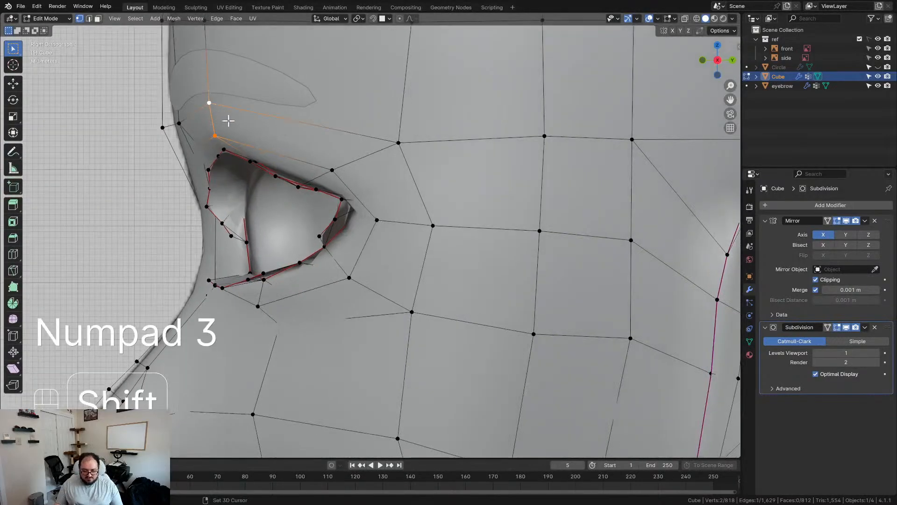
key("g")
left_click(240, 136)
Move the brow-ridge vertex near the face profile back about 0.0014 m along Y
left_click(176, 125)
key("g")
key("g")
left_click(202, 108)
scroll(202, 108, "down", 4)
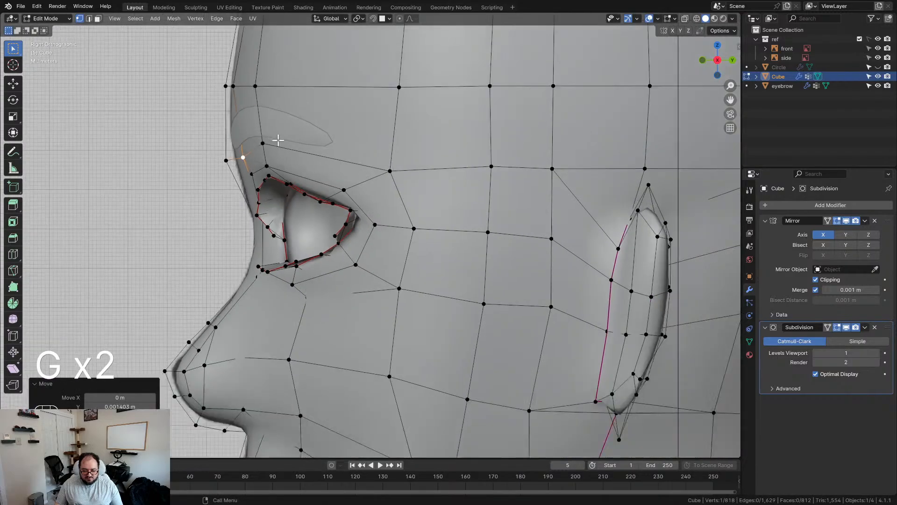
Move the two forehead vertices just above the inner eyebrow straight back from the profile
scroll(227, 114, "up", 1)
left_click(254, 99, "shift")
key("g")
middle_click(276, 104)
left_click(277, 104)
left_click(295, 128)
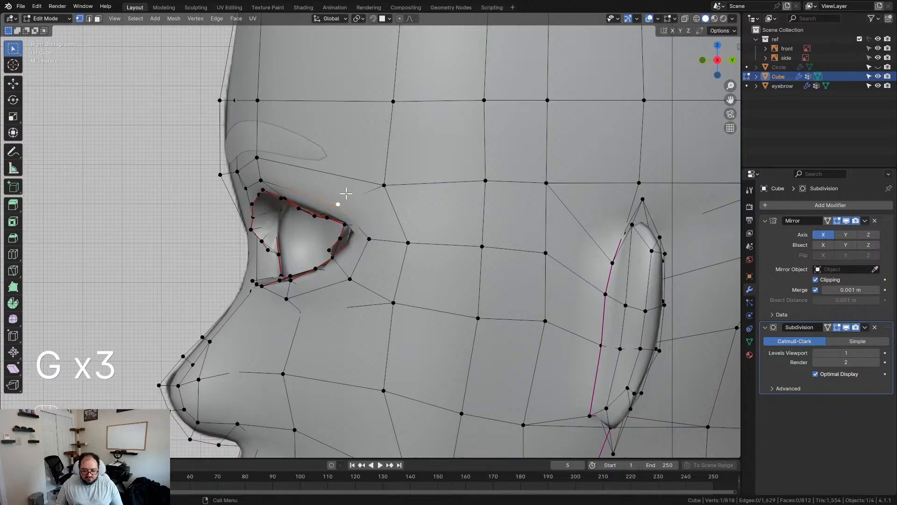
scroll(346, 193, "up", 2)
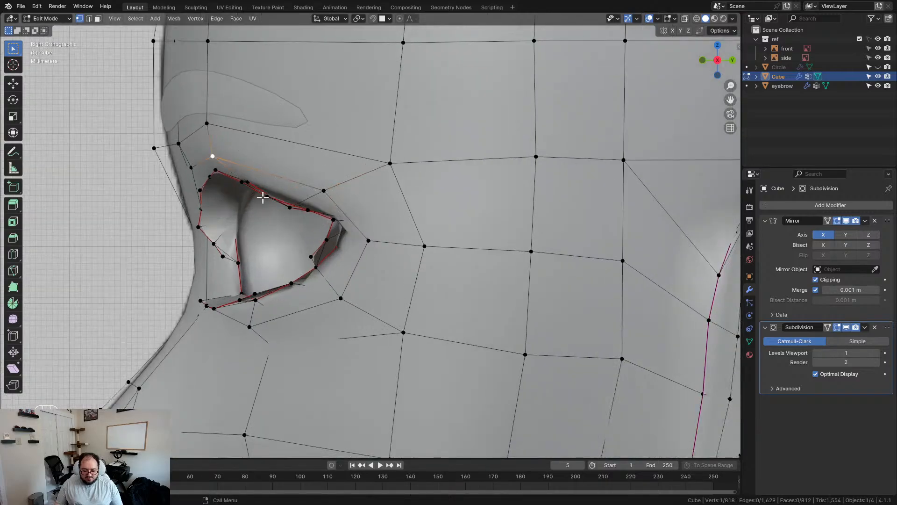
In the right side view, raise the two upper-lash edge vertices nearest the outer eye corner slightly
scroll(263, 197, "up", 2)
middle_click_drag(228, 197, 285, 200)
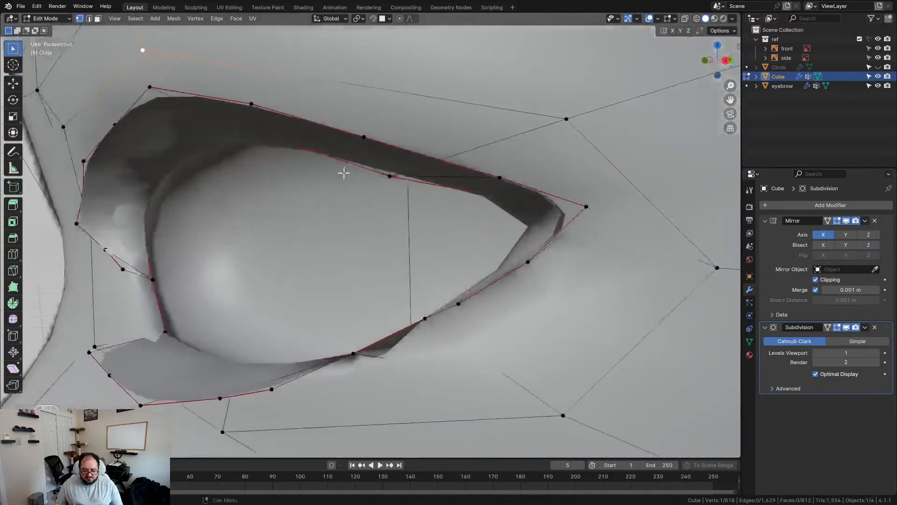
key("KP_3")
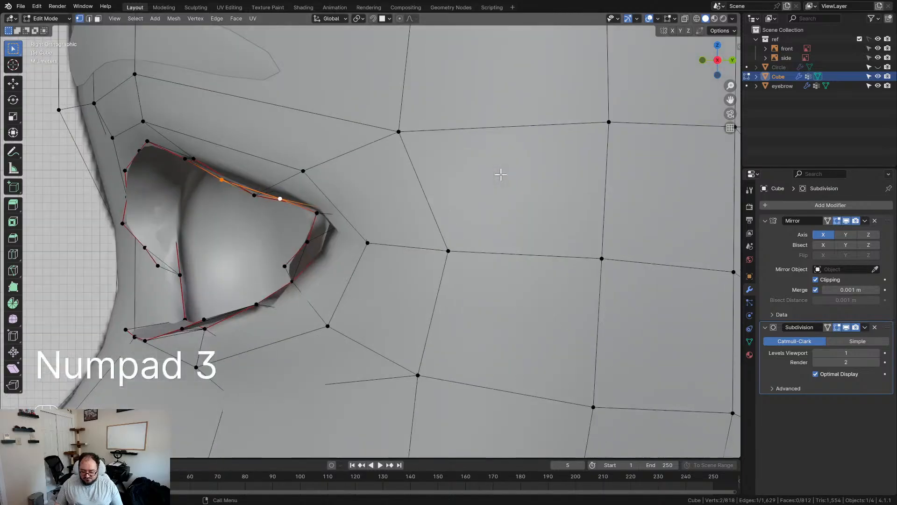
key("g")
left_click(395, 178)
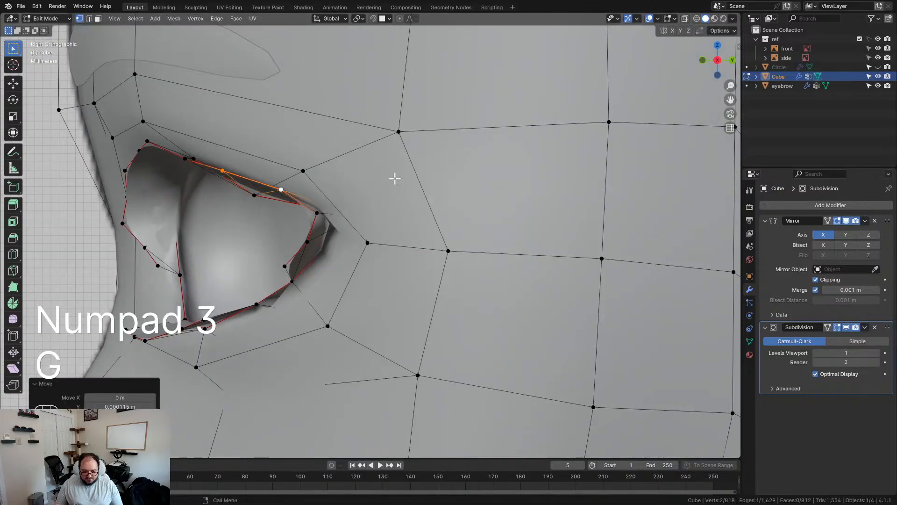
Reposition the next two vertices along the upper lash edge toward the nose so the edge flows evenly
left_click(187, 161)
key("g")
left_click(213, 160)
left_click(227, 169)
key("g")
left_click(228, 167)
Examine the upper and lower lashes and the lower lash's outer end from several angles, checking how they meet the eye rim
middle_click_drag(244, 194, 313, 191)
scroll(336, 184, "down", 3)
middle_click_drag(503, 227, 438, 260)
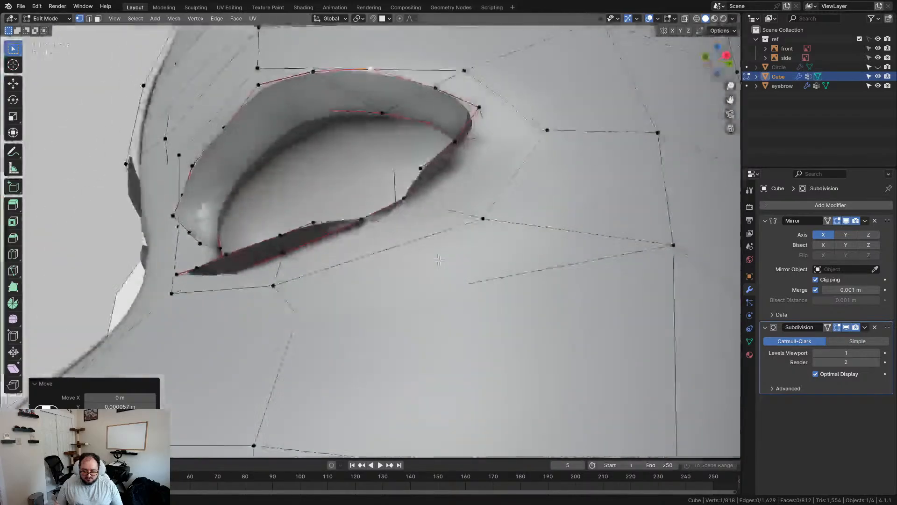
scroll(386, 234, "up", 5)
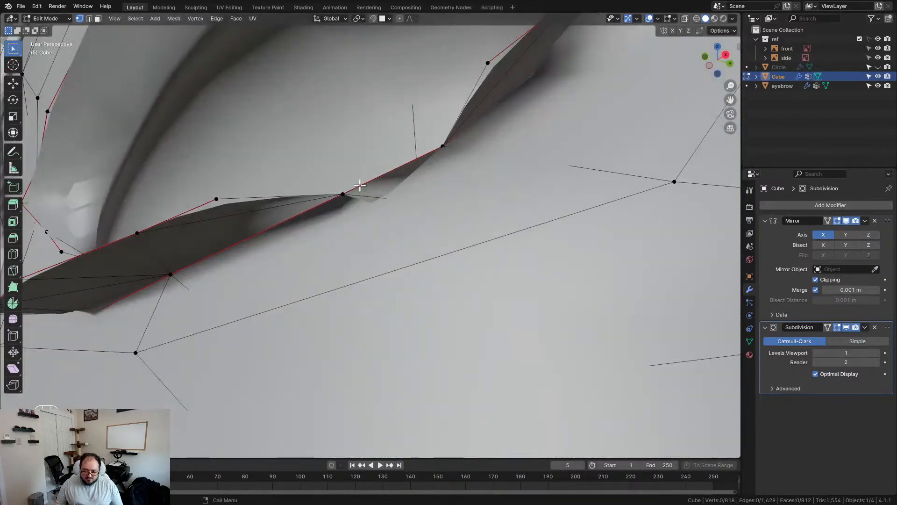
middle_click_drag(364, 228, 345, 230)
left_click(285, 192)
middle_click_drag(285, 192, 327, 154)
middle_click_drag(327, 155, 373, 247)
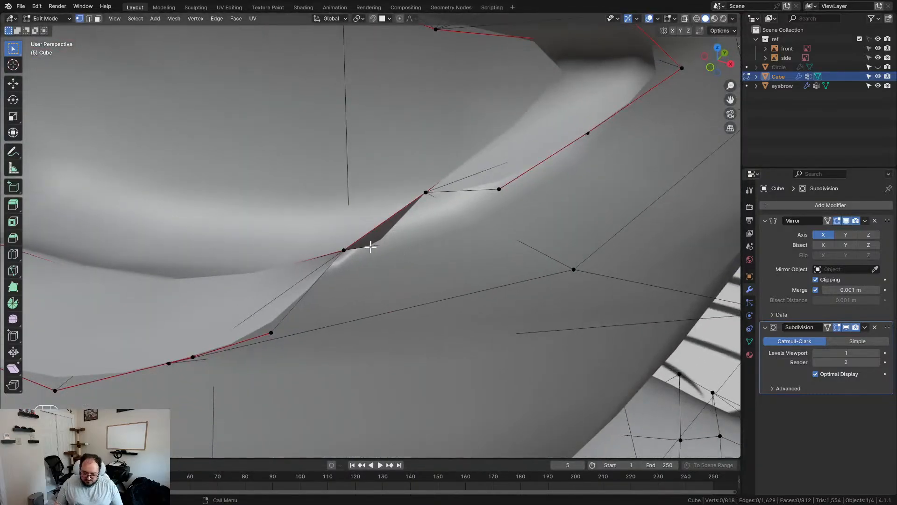
key("z")
key("z")
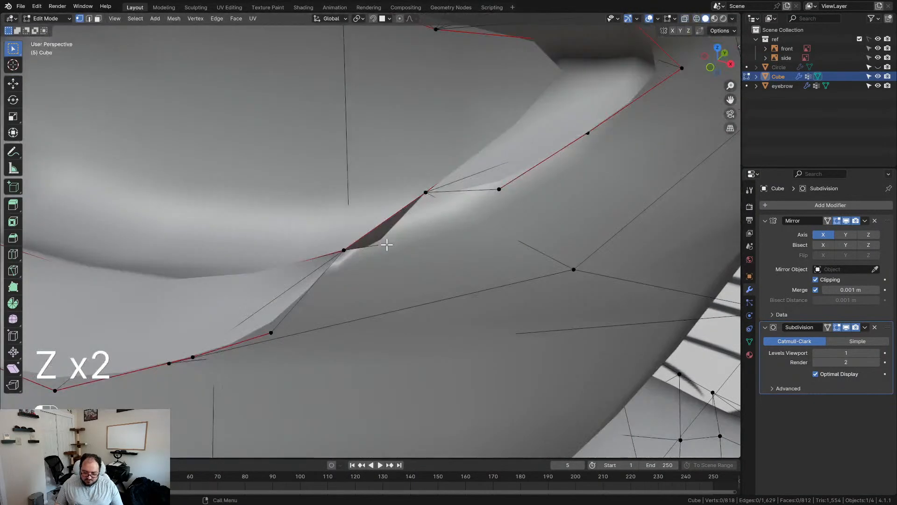
scroll(417, 231, "down", 3)
middle_click_drag(417, 231, 167, 271)
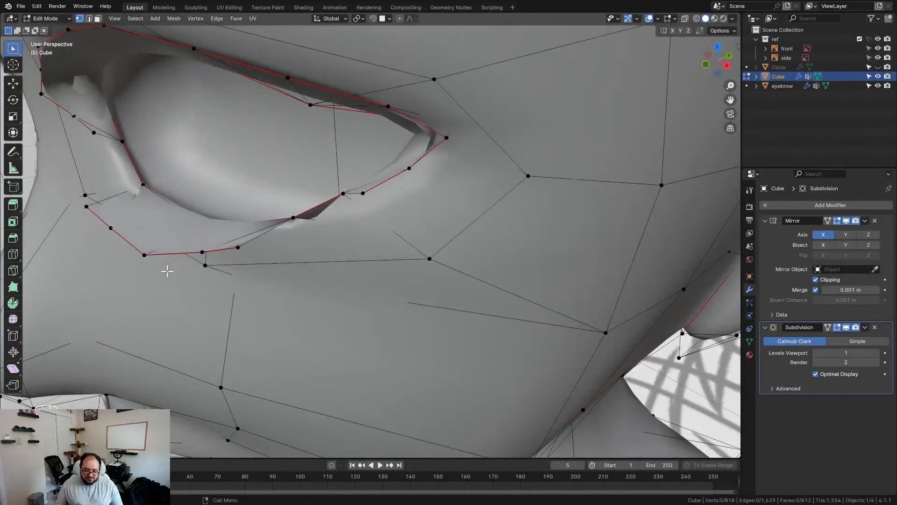
Smooth the lower lash's free edge loop and lower it slightly along Z in the right side view
key("KP_3")
key("d")
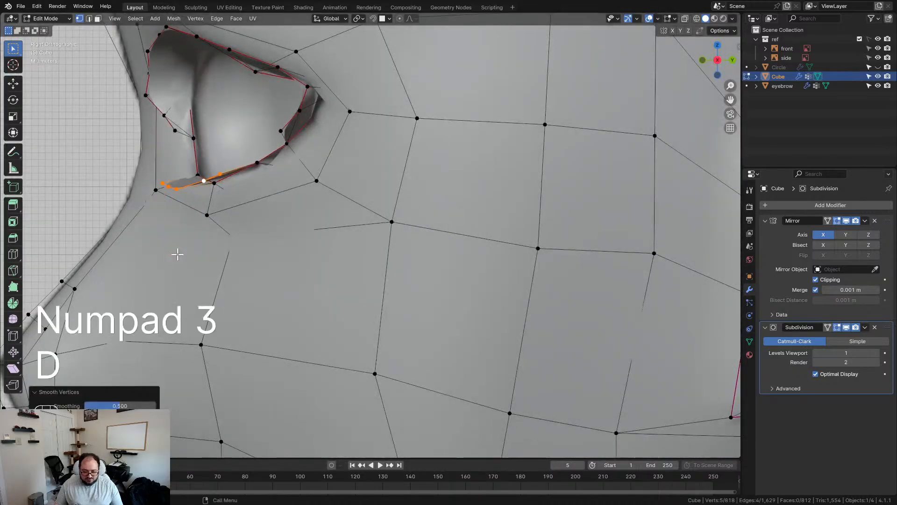
key("g")
key("z")
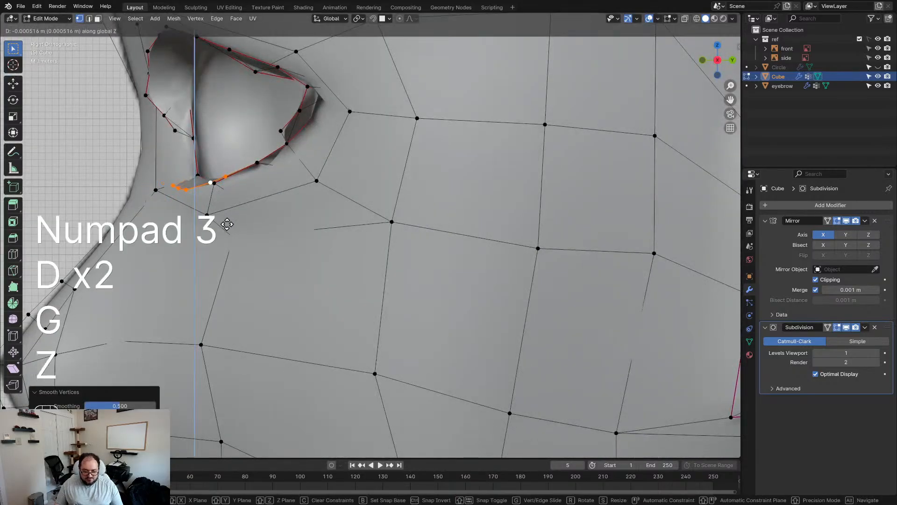
left_click(229, 228)
Examine the head in Object Mode, checking the lashes and eye area in side profile
middle_click_drag(230, 226, 341, 192)
scroll(340, 192, "down", 4)
key("shift+z")
key("shift+z")
key("Tab")
scroll(546, 239, "down", 3)
middle_click_drag(504, 247, 363, 231)
scroll(396, 244, "up", 3)
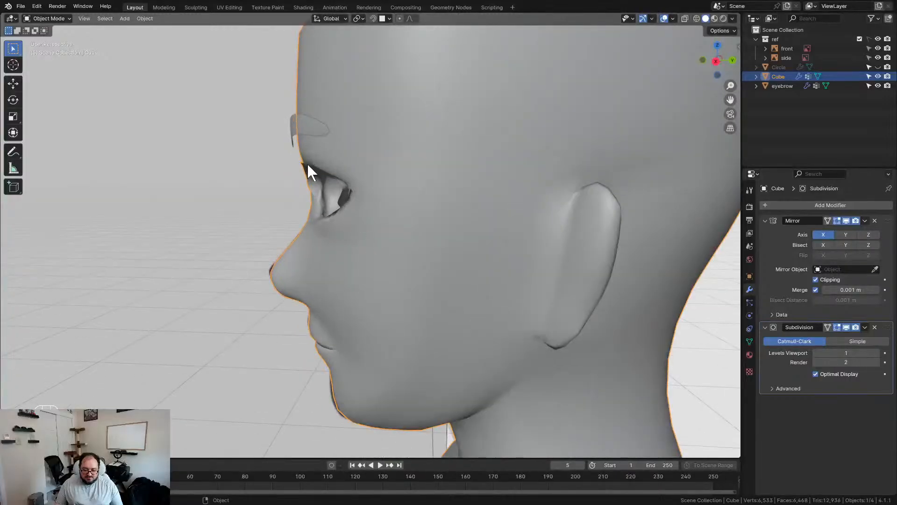
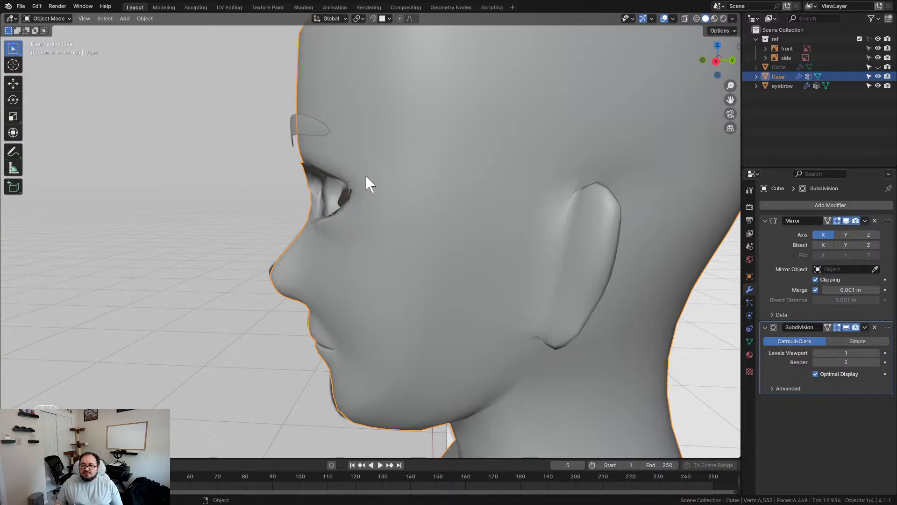
Select the free edge loops of the upper and lower lashes, extrude them in the front view and scale them outward to 1.09
key("Tab")
scroll(339, 162, "up", 1)
middle_click_drag(338, 162, 391, 203)
scroll(432, 134, "up", 3)
key("ctrl+r")
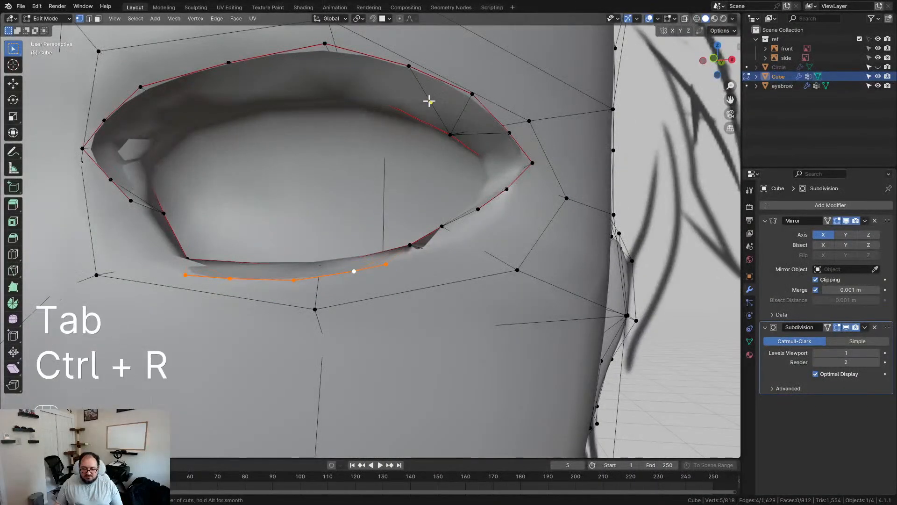
middle_click_drag(422, 104, 330, 56)
left_click(329, 57, "alt")
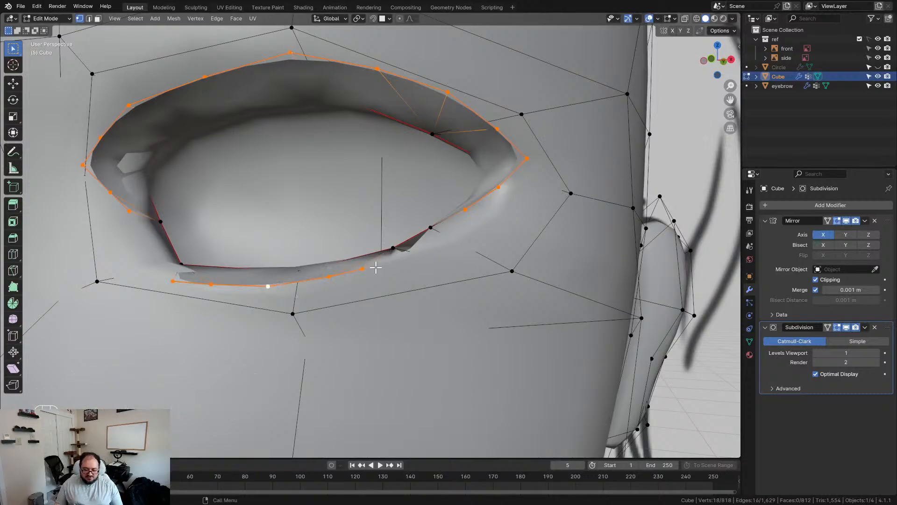
key("KP_1")
key("e")
key("s")
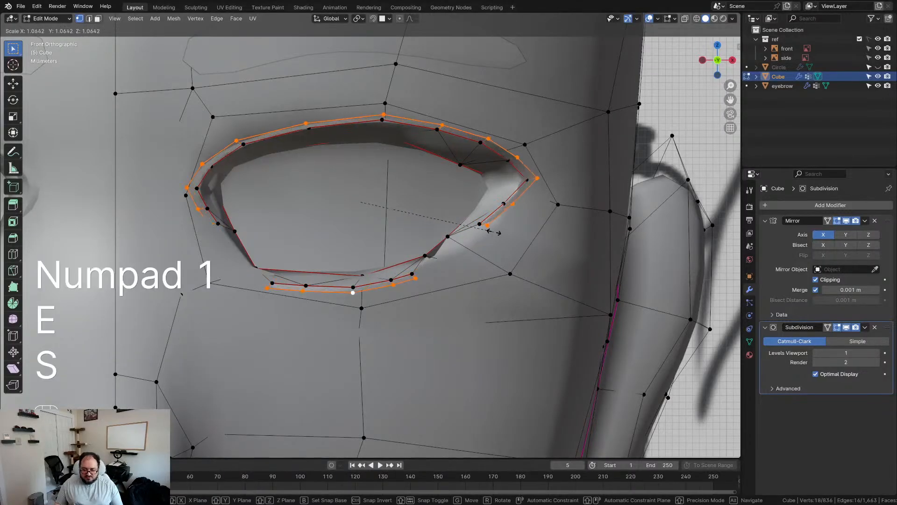
left_click(497, 231)
middle_click_drag(497, 230, 437, 262)
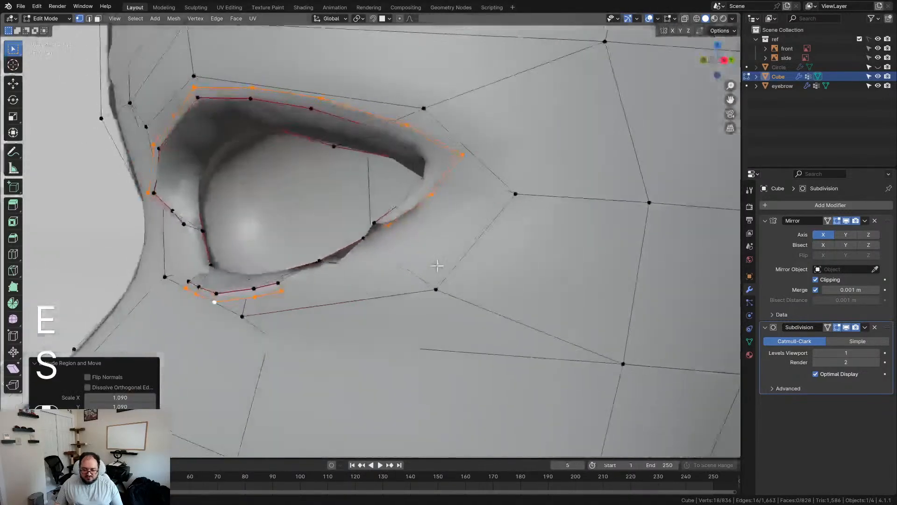
Smooth the central section of the upper lash's middle edge loop, just inside the newly extruded edge
left_click(295, 104, "alt")
key("d")
key("d")
middle_click_drag(215, 128, 273, 126)
left_click(272, 76, "alt")
key("d")
key("d")
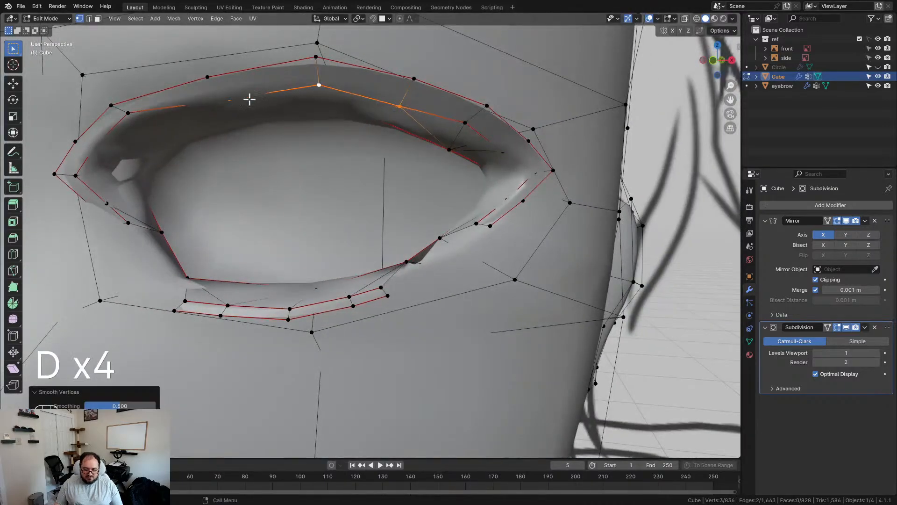
Smooth the upper lash's middle edge loop around the inner eye corner, section by section
left_click(107, 122, "alt")
key("d")
key("d")
left_click(92, 192, "alt")
key("d")
key("d")
Select the upper lash's outermost edge loop and smooth its vertices
middle_click_drag(161, 206, 301, 104)
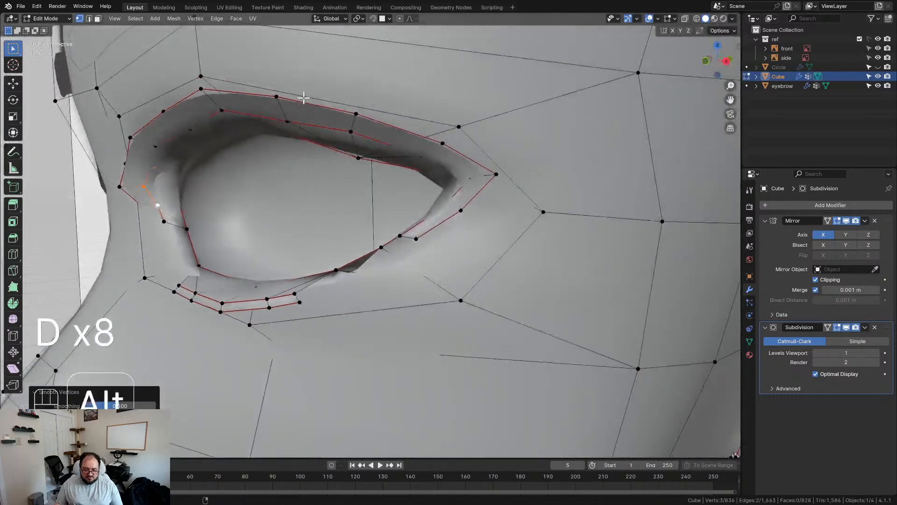
left_click(324, 120, "alt")
key("d")
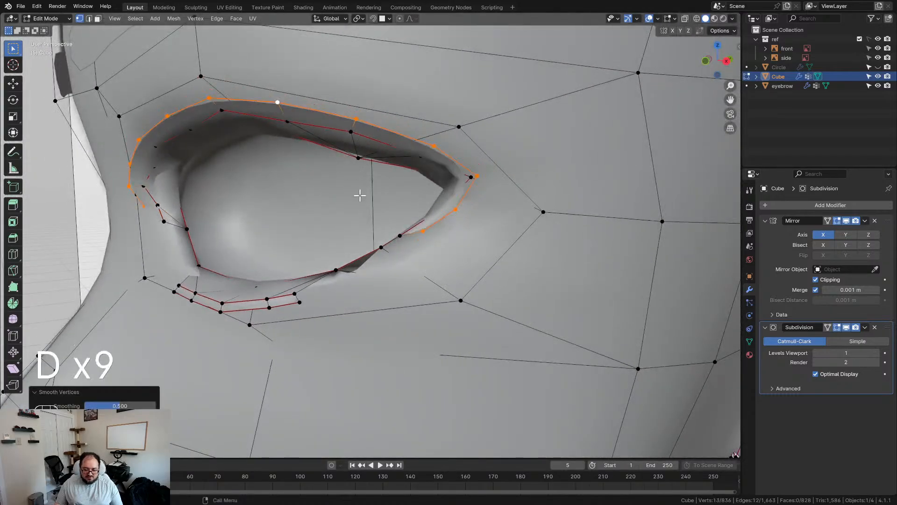
Smooth the vertices of both edge loops of the extruded lower lash
left_click(259, 304, "alt")
key("d")
left_click(295, 294, "alt")
key("d")
left_click(185, 284, "alt")
key("d")
left_click(213, 305, "alt")
key("d")
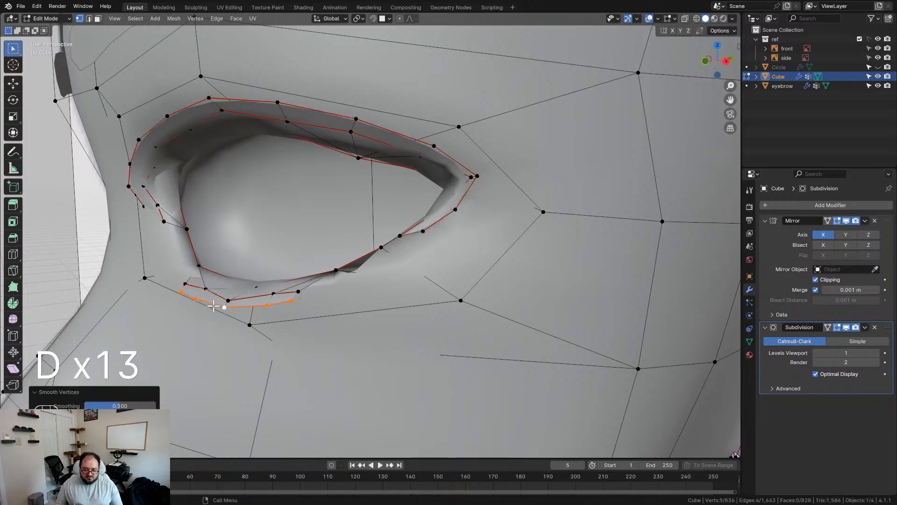
left_click(234, 298)
key("d")
Select the upper lash's middle edge loop from the inner to the outer corner and move it down toward the eye
middle_click_drag(291, 304, 248, 298)
key("KP_3")
scroll(234, 281, "up", 3)
middle_click_drag(236, 219, 325, 201)
scroll(283, 209, "down", 3)
left_click(313, 90, "alt")
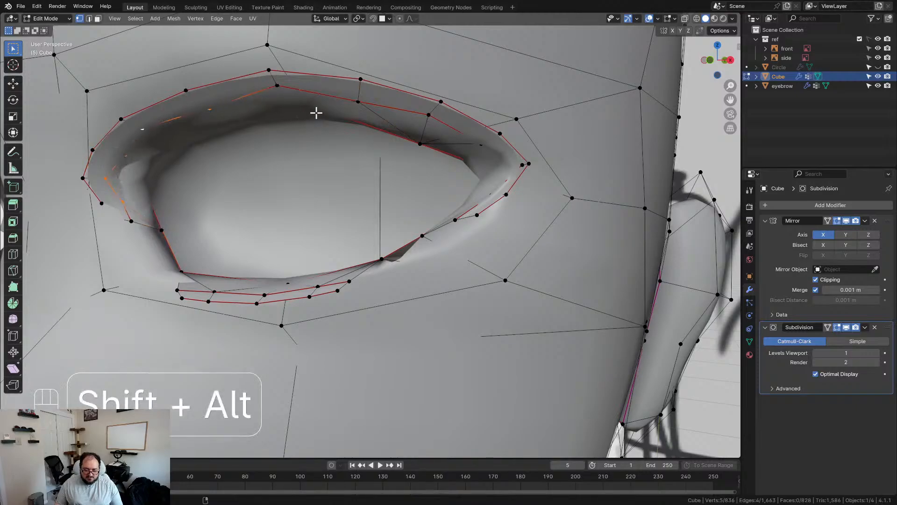
middle_click_drag(475, 192, 456, 206)
key("g")
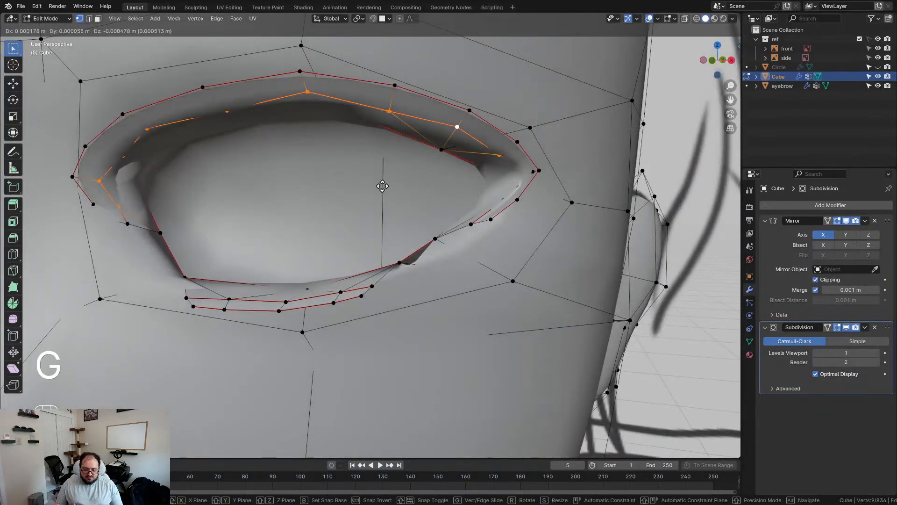
left_click(382, 186)
Scale the upper lash's middle loop slightly, smooth it twice and nudge it into place around the eye
key("s")
left_click(399, 182)
key("d")
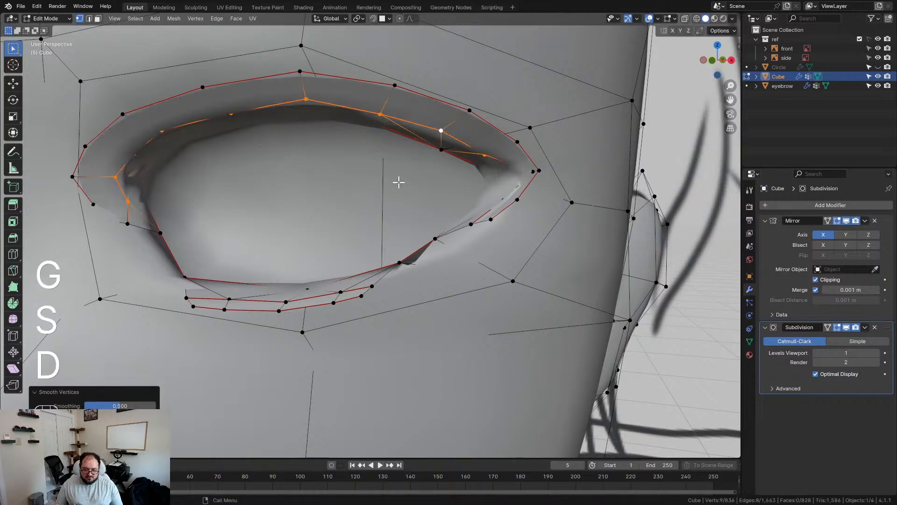
middle_click_drag(414, 189, 421, 193)
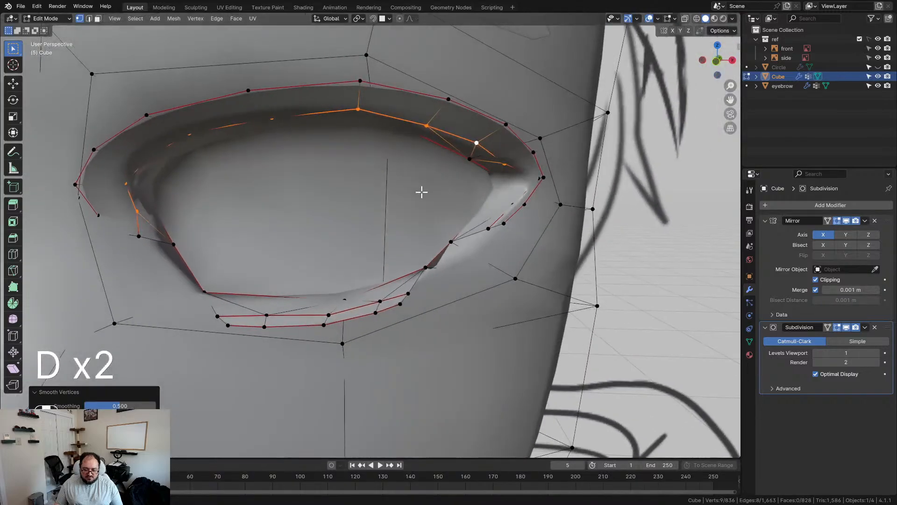
key("g")
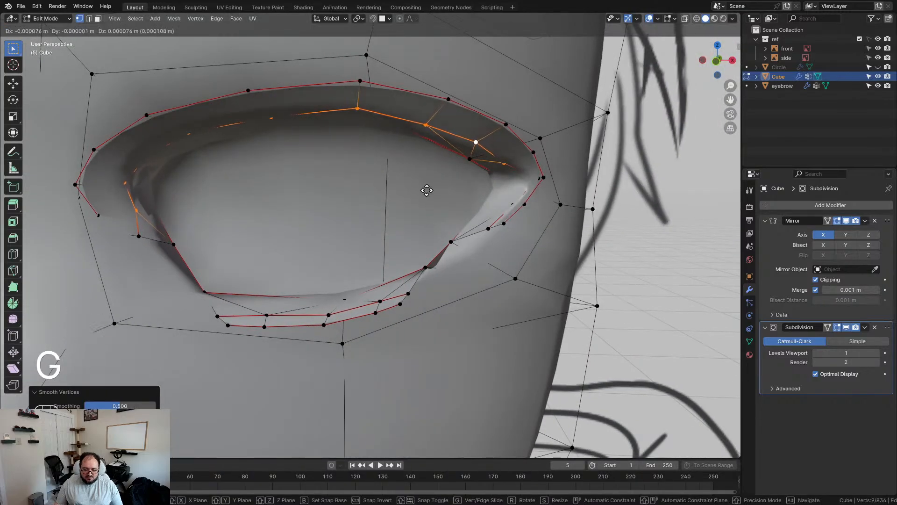
left_click(423, 191)
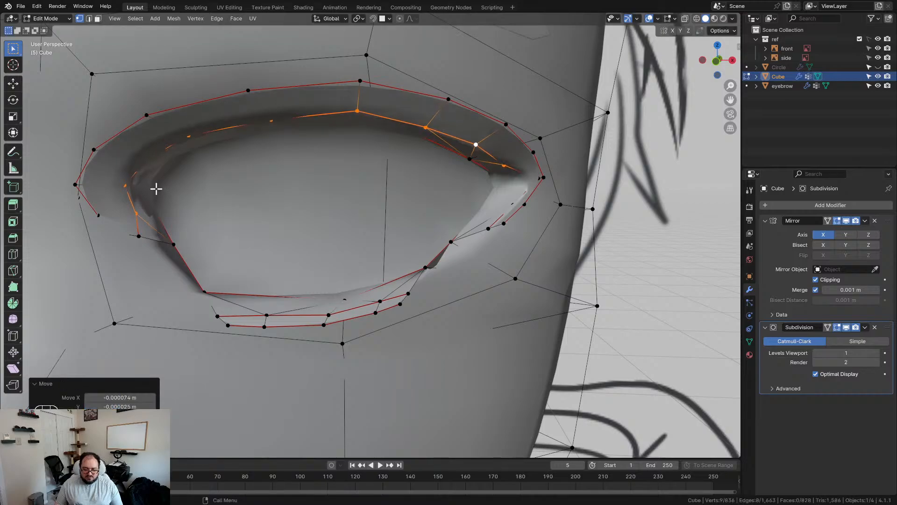
Move the middle-loop vertex at the upper lash's inner corner toward the eye and fine-tune its position
left_click(140, 186)
key("g")
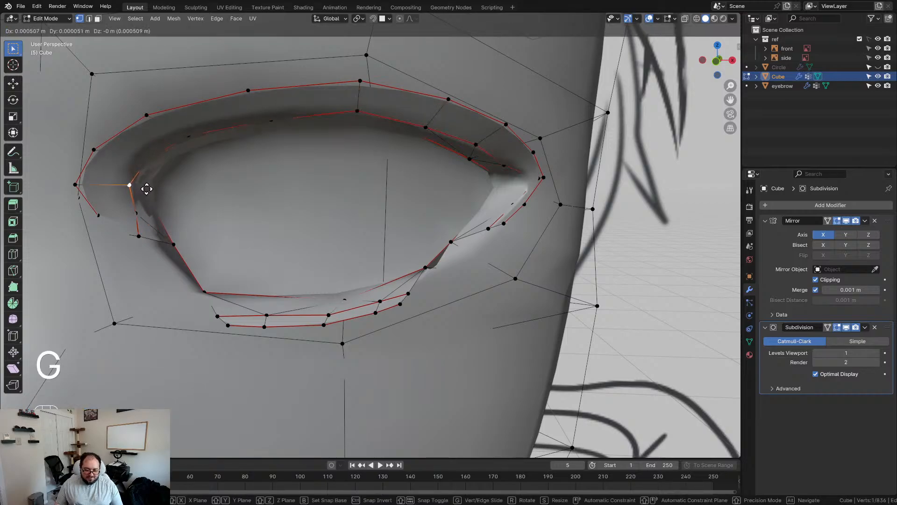
left_click(147, 189)
middle_click_drag(164, 204, 296, 215)
key("g")
left_click(155, 171)
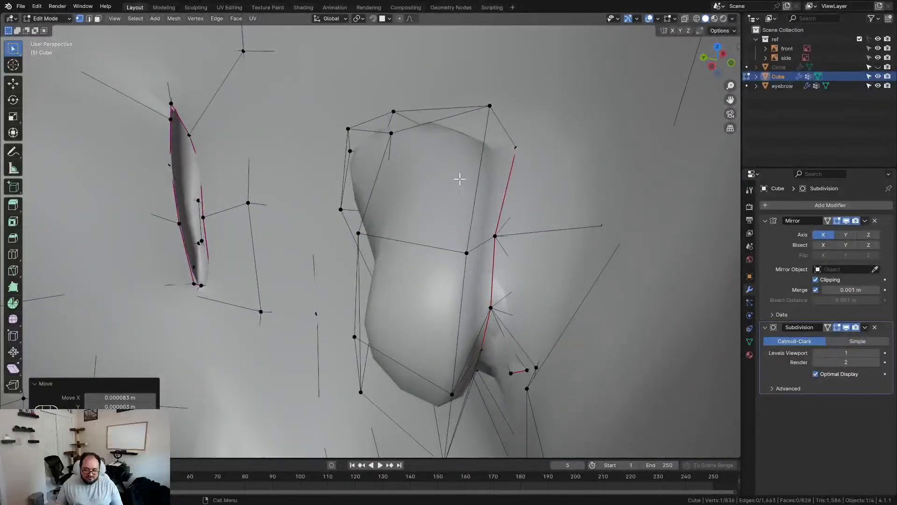
From the opposite viewing angle, move the top vertex of the sharp seam about -0.0012 m in X and 0.0027 m in Y
left_click(518, 150)
key("g")
left_click(505, 168)
Move the two inner-corner vertices of the upper lash's middle loop toward the eye, about 0.0007 m each along X
middle_click_drag(519, 187, 343, 154)
mouse_move(243, 199)
middle_mouse_down()
mouse_move(372, 199)
mouse_move(238, 185)
middle_mouse_up()
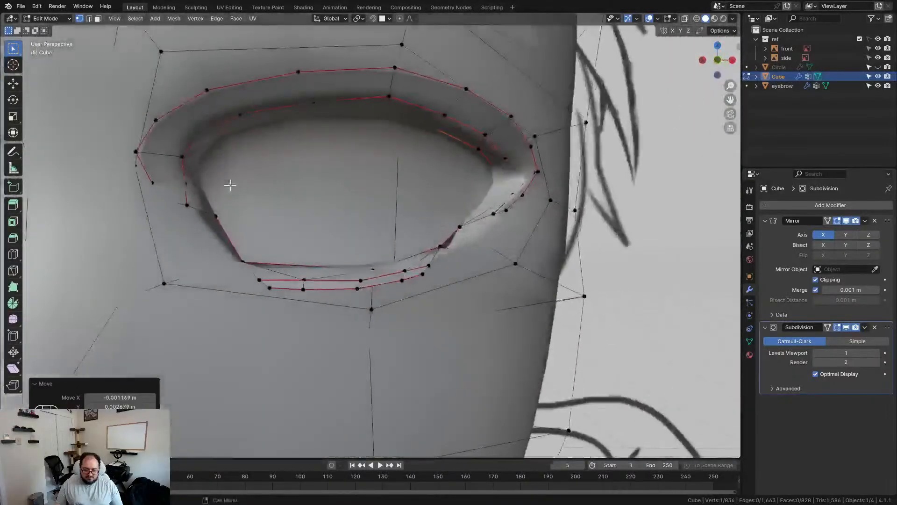
key("g")
left_click(220, 162)
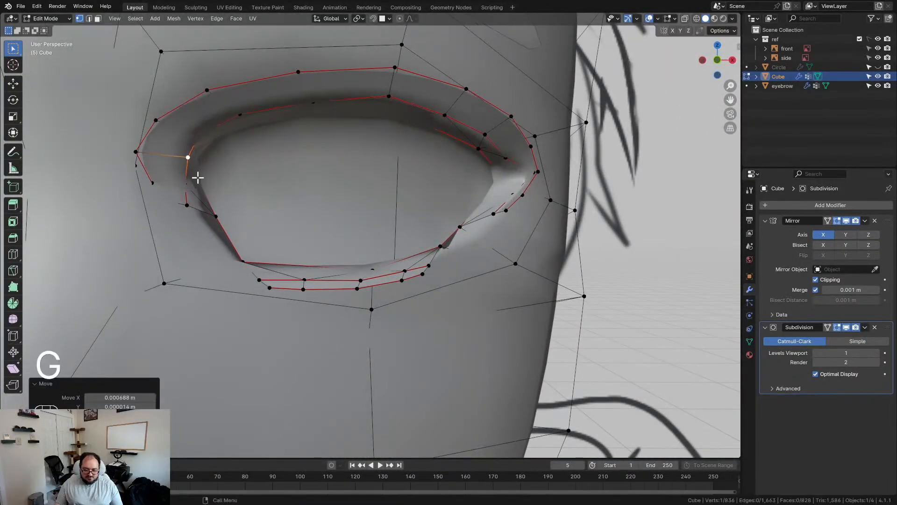
key("g")
left_click(215, 188)
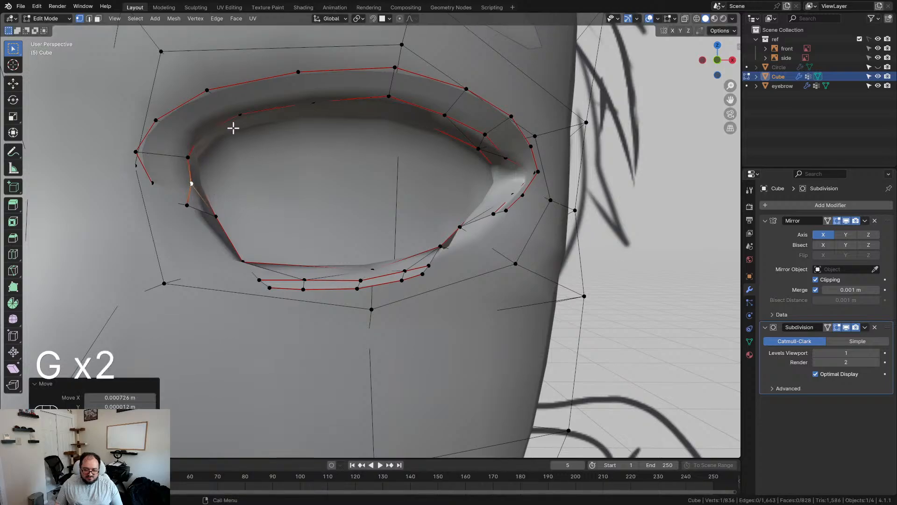
Lower the three middle-loop vertices along the inner half of the upper lash to round its curve
left_click(316, 104)
key("g")
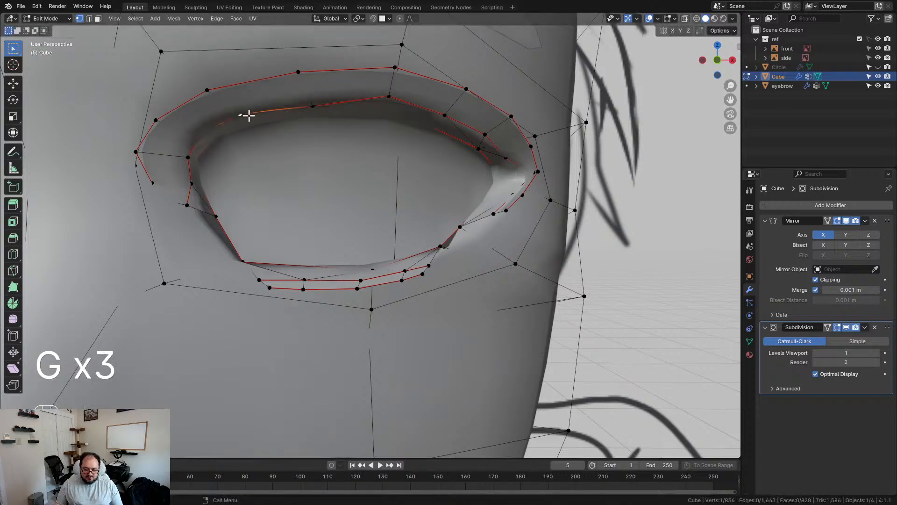
key("g")
left_click(250, 121)
left_click(200, 144)
key("g")
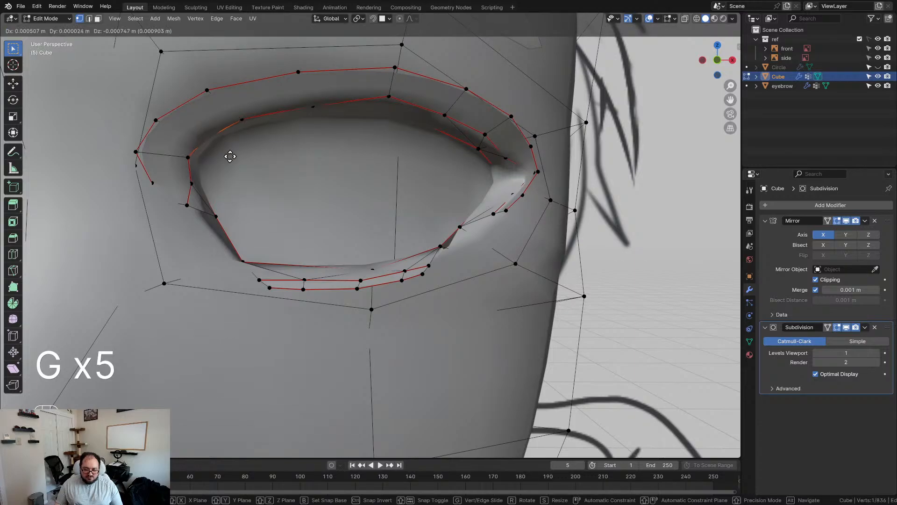
left_click(228, 152)
Lower the middle-loop vertex at the peak of the upper lash, level with the outer half of the eye
left_click(395, 105)
key("g")
left_click(395, 106)
key("ctrl+z")
key("g")
left_click(397, 114)
Check the upper lash against the reference, and from behind the eye nudge a vertex beside the lash's sharp edge
key("z")
key("z")
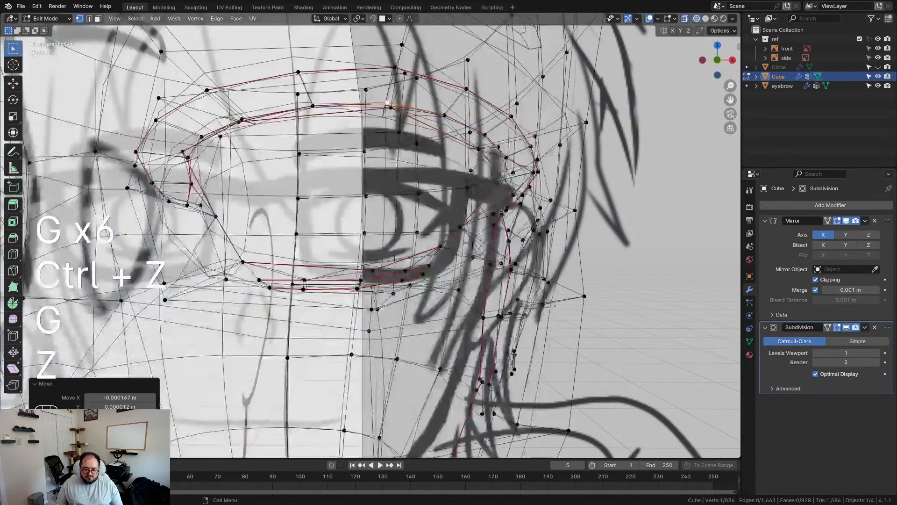
middle_click_drag(395, 170, 313, 114)
left_click(310, 159)
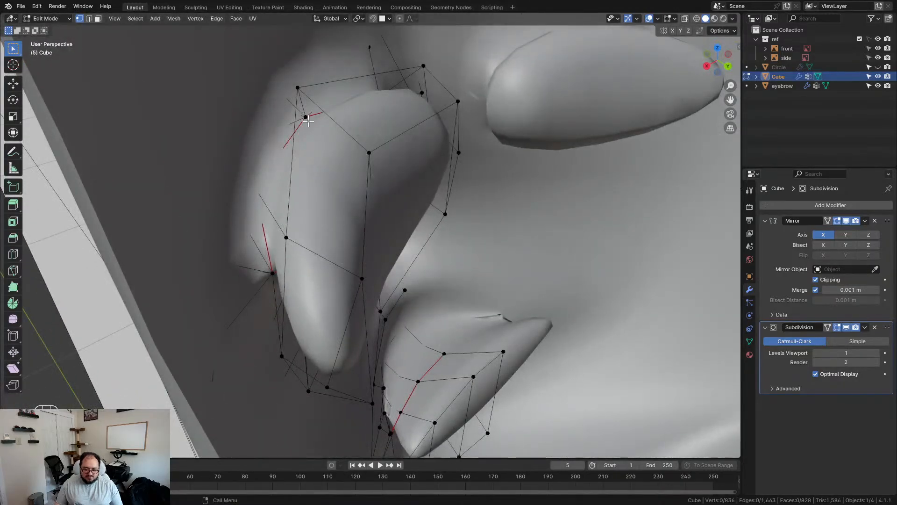
middle_click_drag(313, 123, 274, 213)
key("d")
key("ctrl+z")
key("g")
left_click(469, 158)
From behind the eye, move the rounded form's upper vertex about -0.0025 m X, 0.0035 m Y and -0.001 m Z, and shift its middle vertex likewise
left_click(344, 184)
middle_click_drag(345, 184, 320, 155)
key("g")
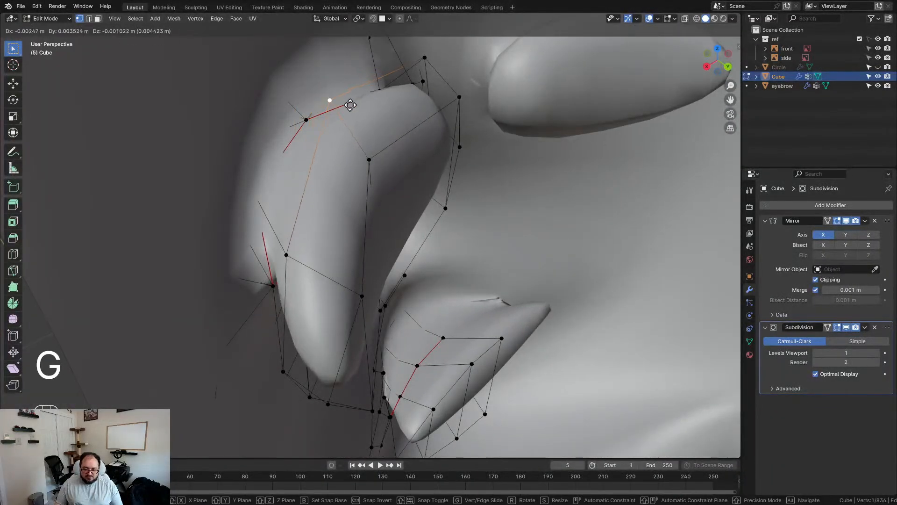
left_click(346, 103)
left_click(376, 160)
key("g")
left_click(389, 172)
Smooth the vertices at the inner-corner end of the upper lash
middle_click_drag(356, 206, 398, 158)
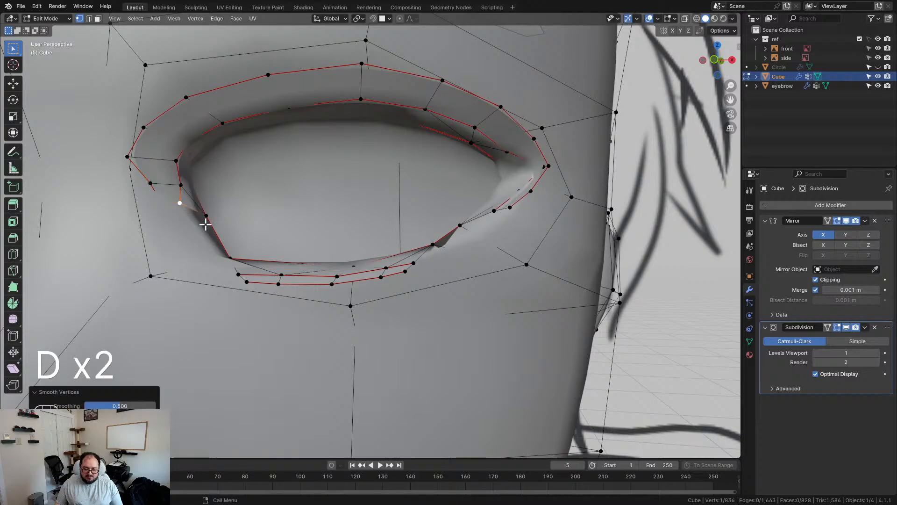
middle_click_drag(182, 209, 190, 234)
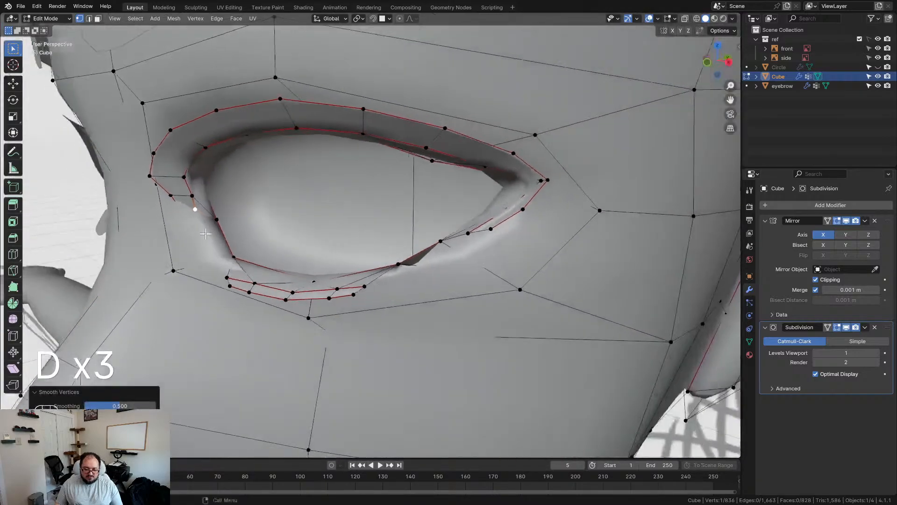
key("z")
left_click(185, 210)
key("d")
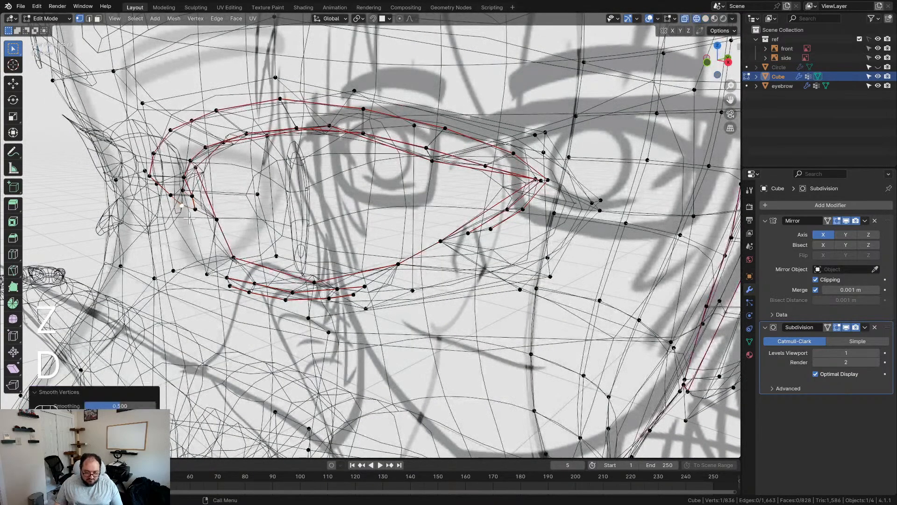
key("z")
mouse_move(188, 219)
middle_mouse_down()
mouse_move(304, 203)
mouse_move(351, 230)
mouse_move(369, 161)
mouse_move(217, 166)
middle_mouse_up()
In side view, move the two outer-edge vertices of the lash tail at the outer eye corner back toward the ear
key("g")
left_click(357, 221)
scroll(382, 165, "up", 2)
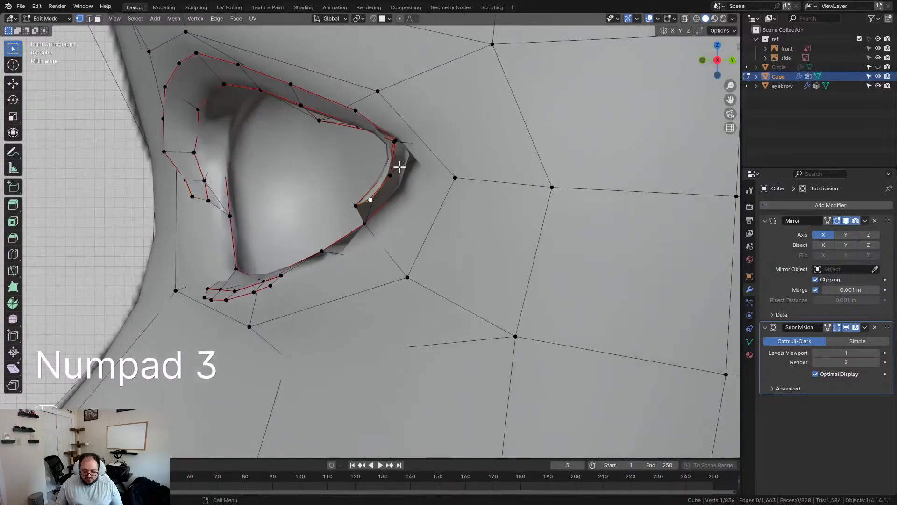
left_click(399, 167)
key("g")
left_click(424, 181)
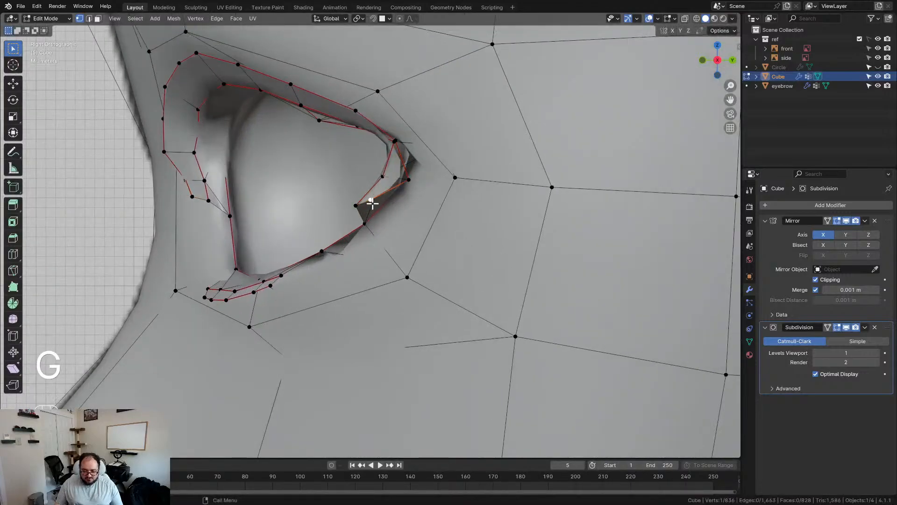
key("g")
left_click(386, 212)
Move the inner vertex at the lash tail's end about 0.0014 m in Y and nudge the outer one backward
left_click(365, 205)
key("g")
left_click(383, 215)
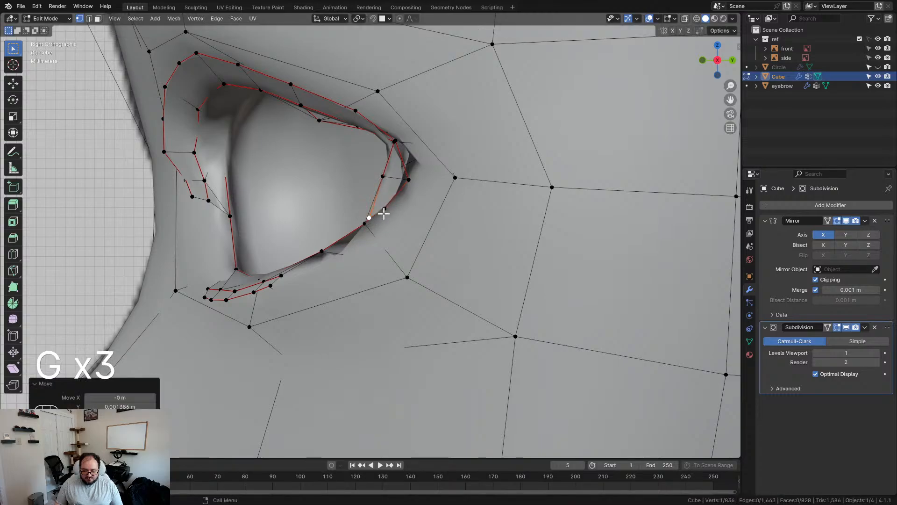
left_click(384, 209)
key("g")
left_click(393, 208)
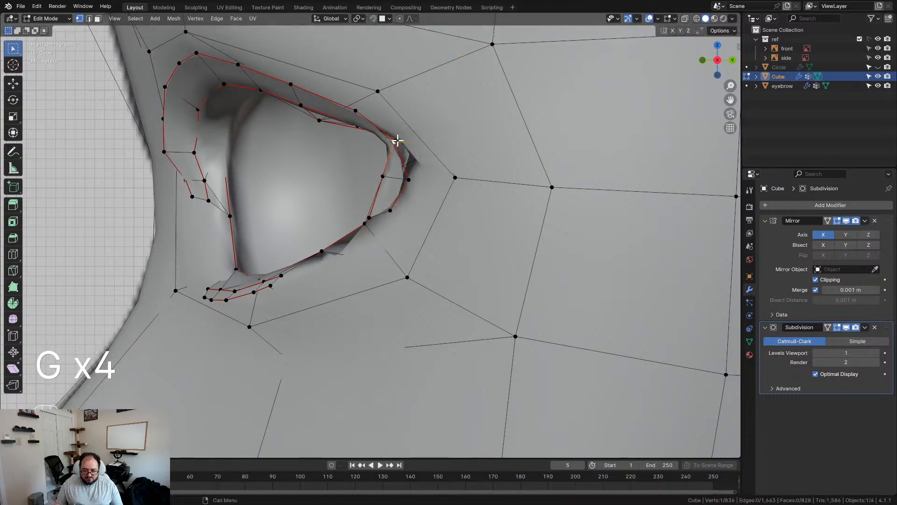
Move the outer-corner vertex of the upper lash's outer edge up and back, and raise the neighbouring edge vertex slightly
key("g")
left_click(415, 126)
left_click(356, 105)
key("g")
left_click(356, 101)
Nudge the middle-loop vertex near the outer corner and raise the adjacent two-vertex pair, about -0.0002 m in Y
left_click(357, 127)
key("g")
left_click(360, 126)
left_click(313, 120)
key("g")
left_click(356, 126)
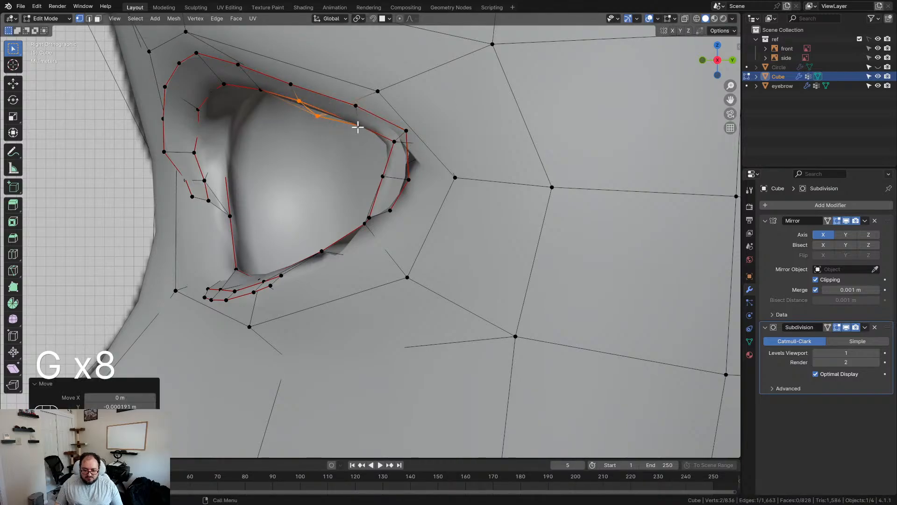
Raise the two outer-edge vertices along the outer half of the upper lash
left_click(356, 105)
key("g")
left_click(357, 101)
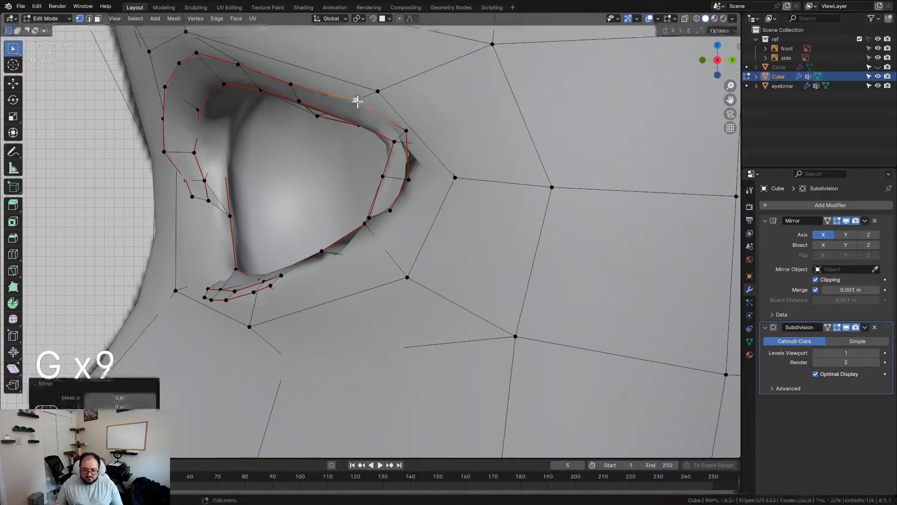
key("g")
left_click(292, 79)
Nudge the outer-edge vertex at the outer corner backward and move its inner-loop neighbour about -0.0005 m in Y
left_click(407, 131)
key("g")
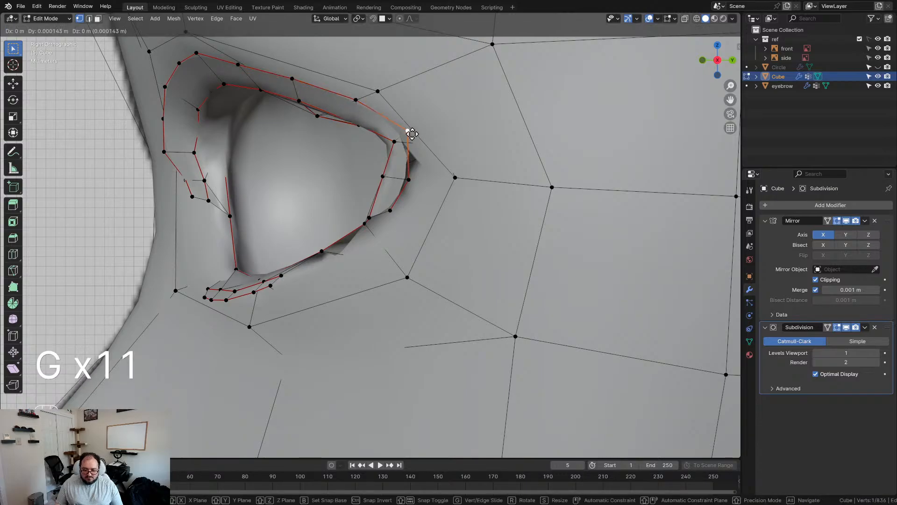
left_click(408, 133)
left_click(394, 142)
key("g")
left_click(390, 152)
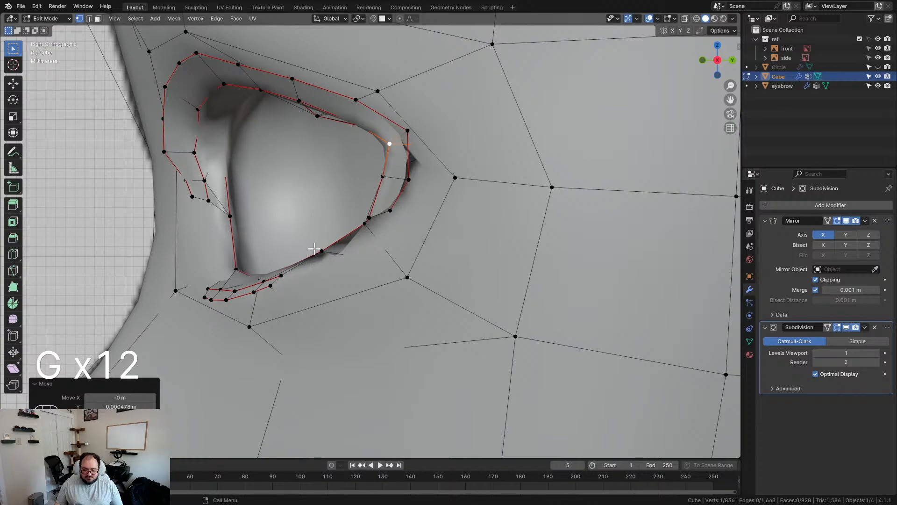
Try to raise the lower-lid vertex beside the lower lash's outer end by about 0.001 m in Z
middle_click_drag(332, 280, 351, 254)
key("g")
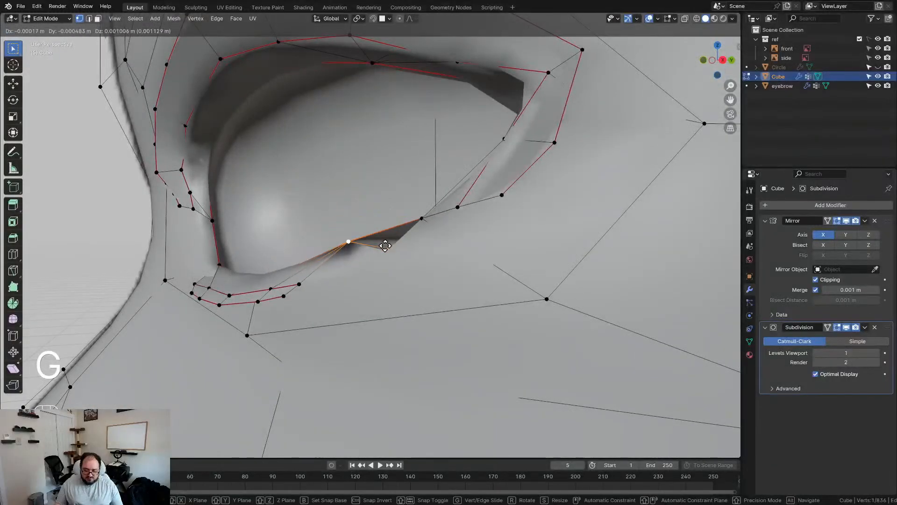
left_click(386, 243)
middle_click_drag(387, 230, 493, 274)
key("ctrl+z")
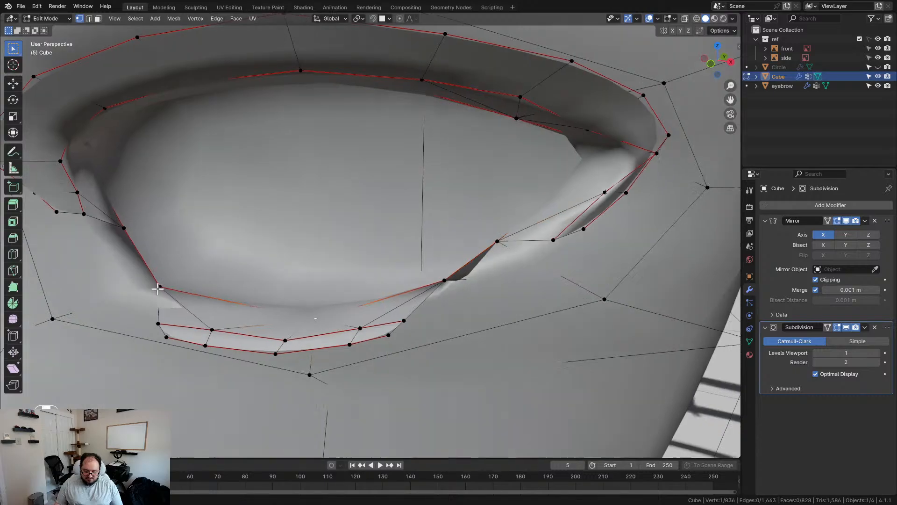
Raise the two innermost upper-edge vertices of the lower lash toward the lid
middle_click_drag(155, 289, 168, 305)
key("g")
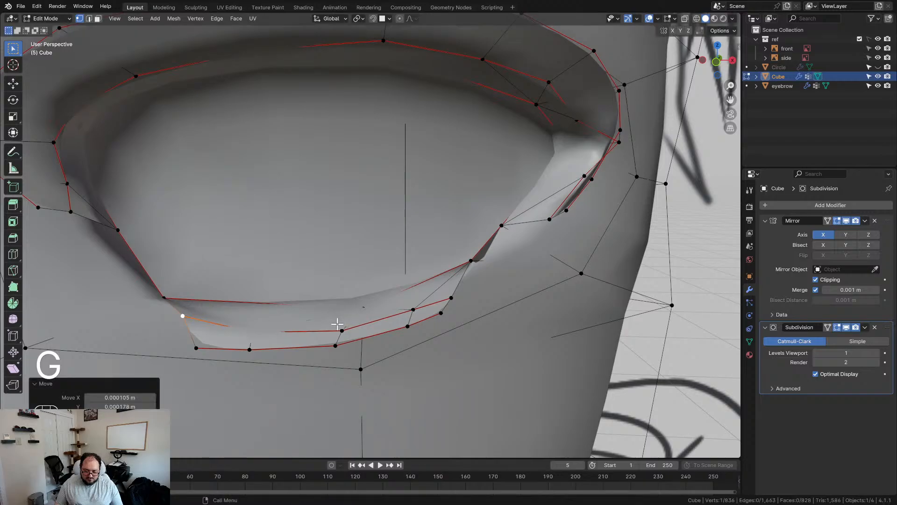
key("g")
left_click(263, 328)
key("g")
left_click(263, 323)
Raise the upper-edge vertices along the outer half of the lower lash to tighten it against the lid
left_click(429, 305)
key("g")
left_click(431, 302)
left_click(452, 297)
key("g")
left_click(453, 291)
left_click(413, 307)
key("g")
left_click(411, 303)
Smooth the lower lash's upper-edge vertices and its inner end, checking the curve from the side
middle_click_drag(411, 304, 344, 320)
left_click(242, 289, "alt")
key("d")
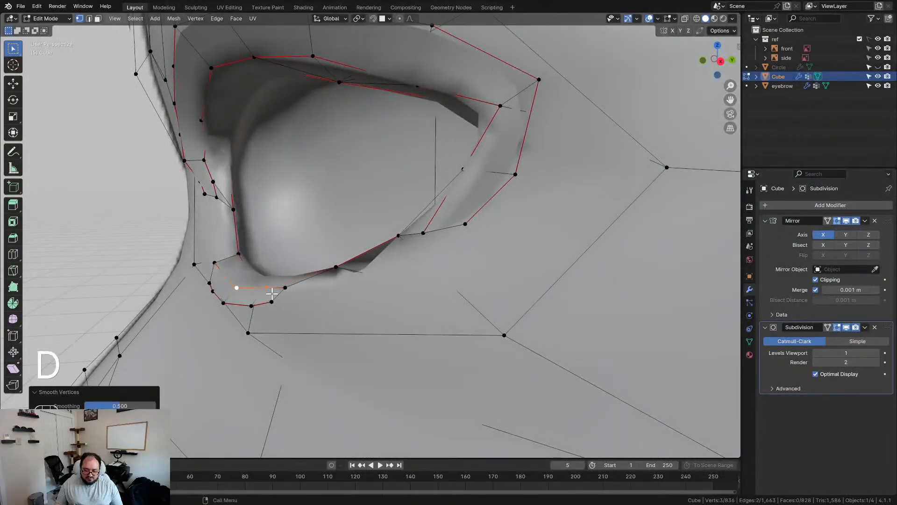
middle_click_drag(265, 292, 282, 287)
key("KP_3")
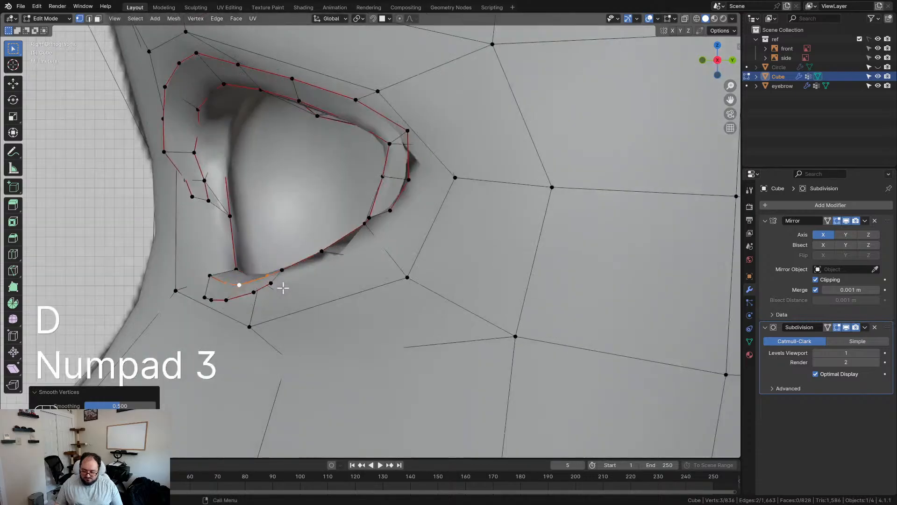
key("d")
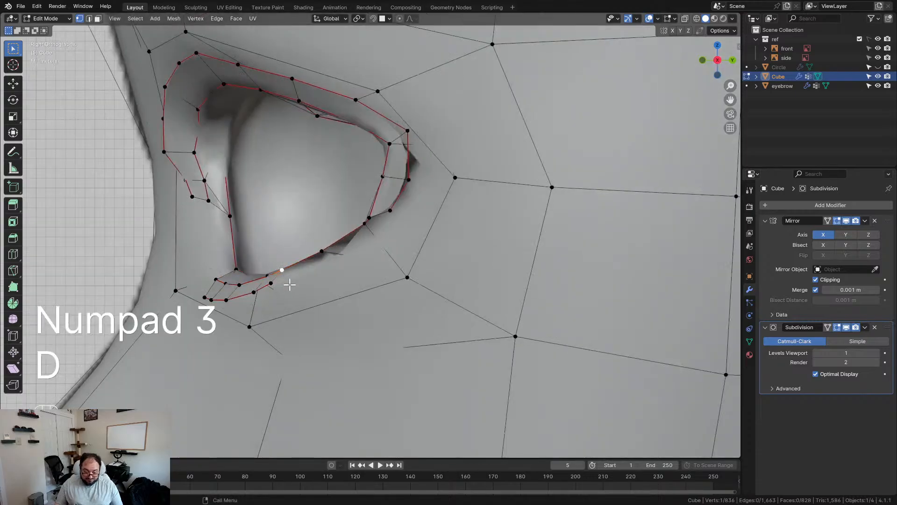
middle_click_drag(269, 296, 416, 300)
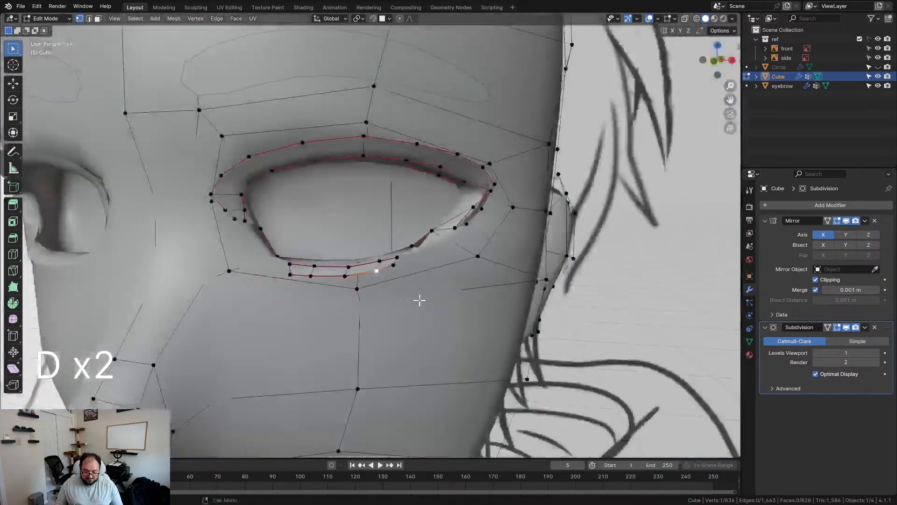
Against the front reference, raise the lower lash's two innermost bottom-edge vertices, shifting each about 0.0001 m in X
key("KP_1")
key("z")
scroll(374, 305, "up", 5)
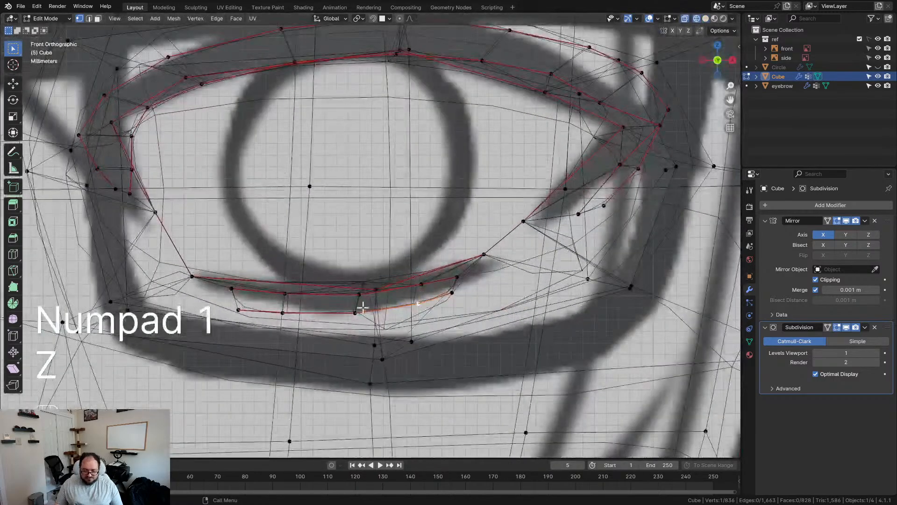
left_click(238, 312)
key("g")
left_click(240, 308)
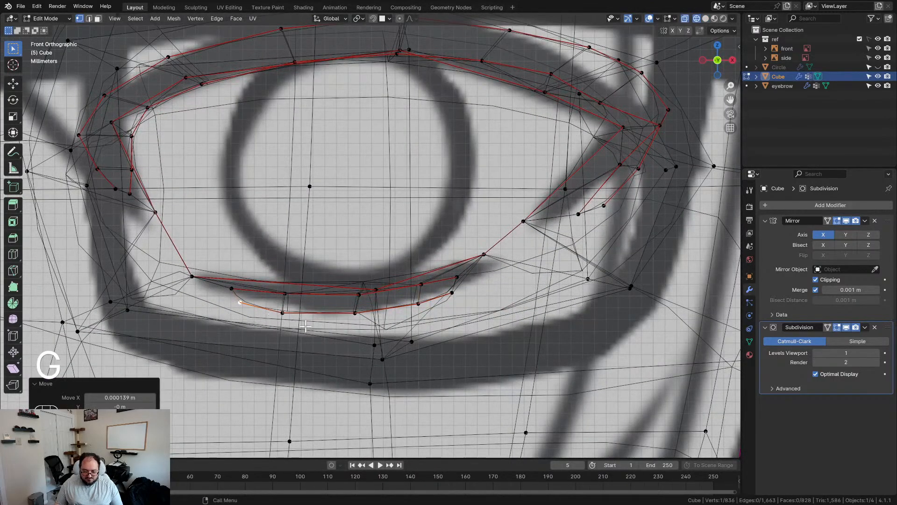
key("g")
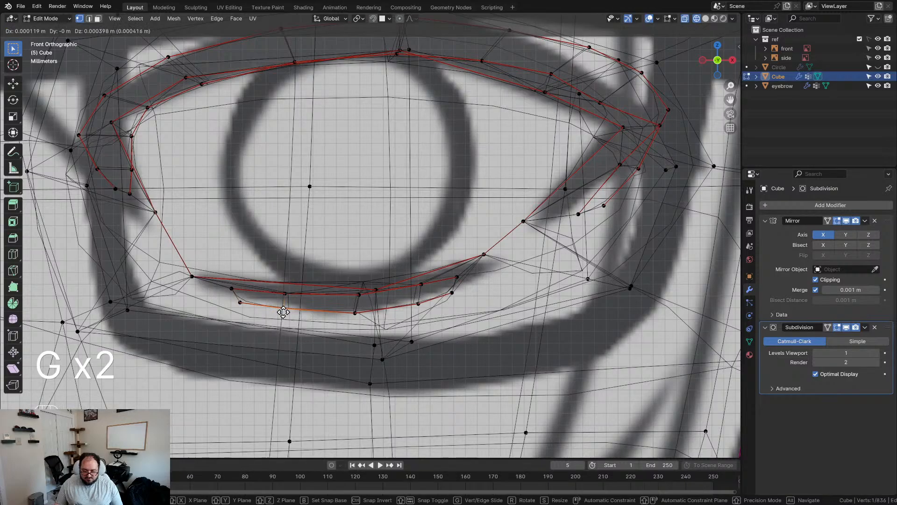
left_click(282, 309)
In front view, move the upper lash's outer-corner inner-loop vertex about -0.0024 m in X and nudge the one below inward
middle_click_drag(332, 203, 379, 313, "shift")
key("z")
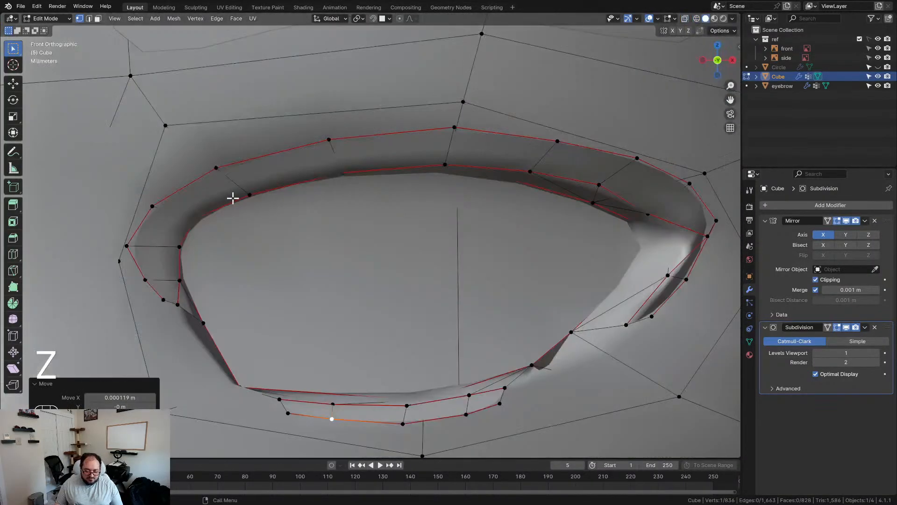
key("z")
key("z")
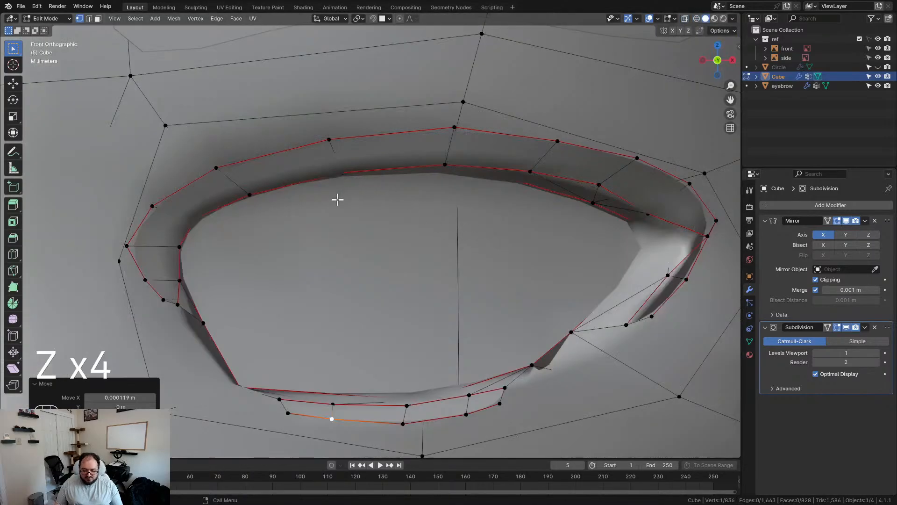
middle_click_drag(553, 256, 302, 248, "shift")
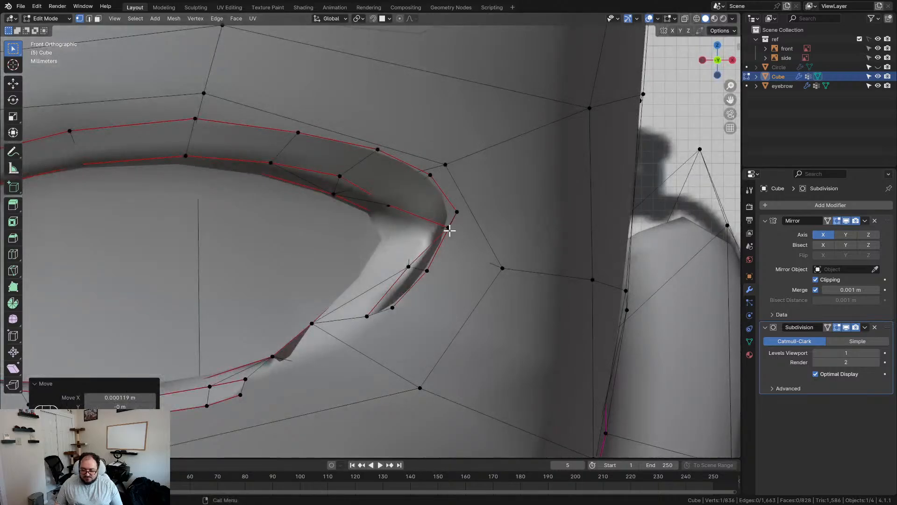
scroll(453, 230, "up", 2)
left_click(497, 223)
key("g")
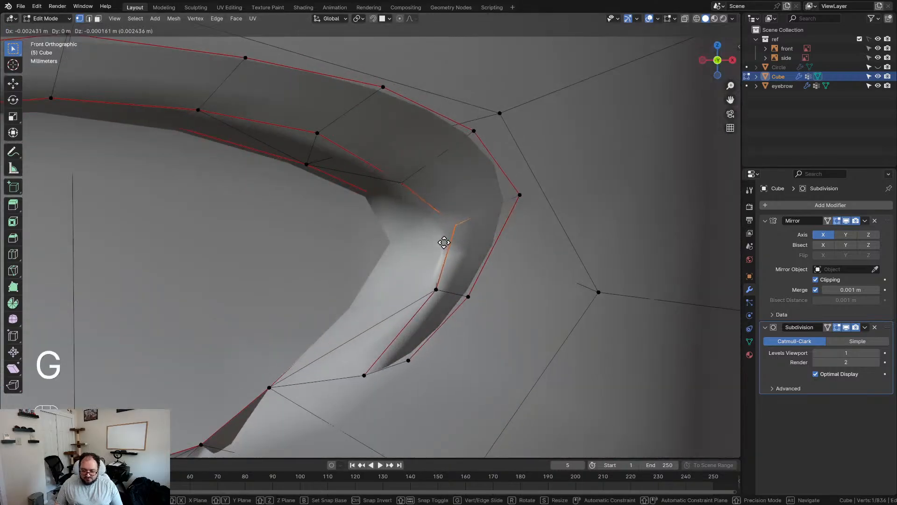
left_click(444, 242)
key("g")
left_click(427, 282)
left_click(389, 229)
Compare the reshaped outer corner of the upper lash with the reference drawing and examine it from above
scroll(378, 255, "down", 5)
middle_click_drag(362, 281, 425, 248, "shift")
key("z")
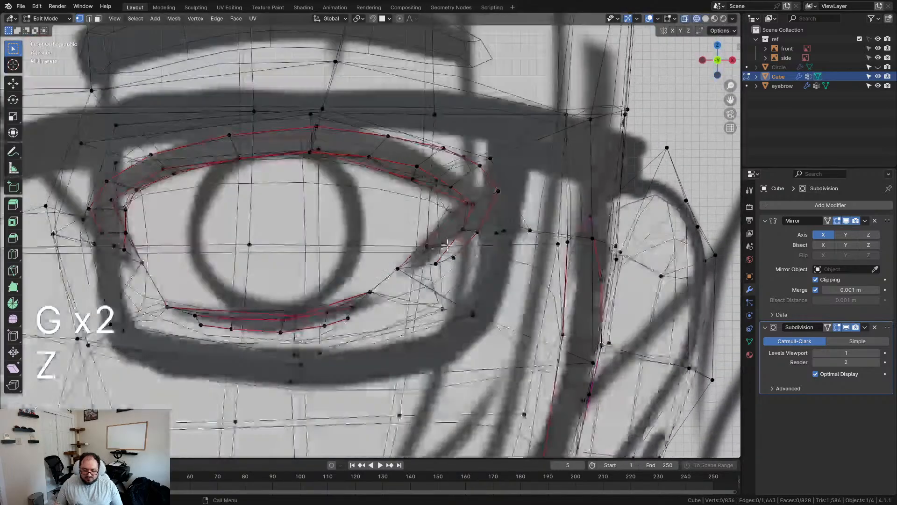
scroll(440, 245, "up", 4)
key("z")
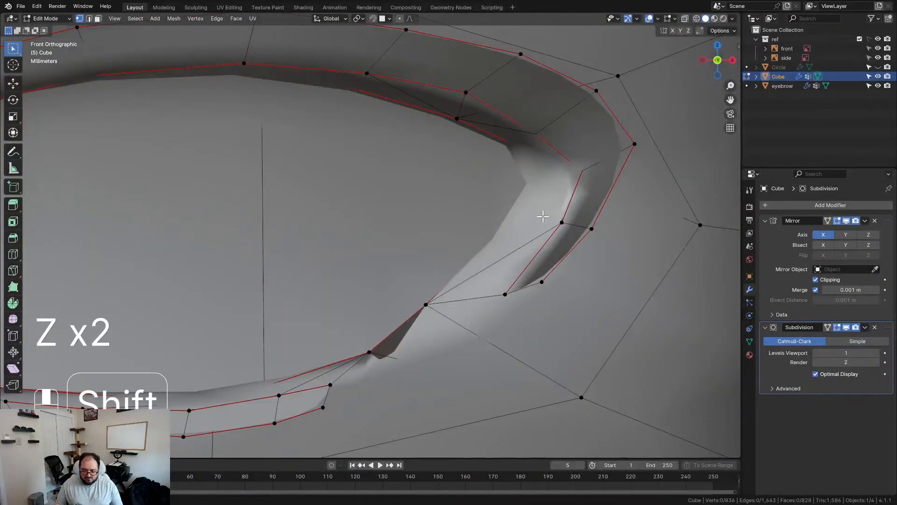
middle_click_drag(542, 216, 411, 205, "shift")
key("z")
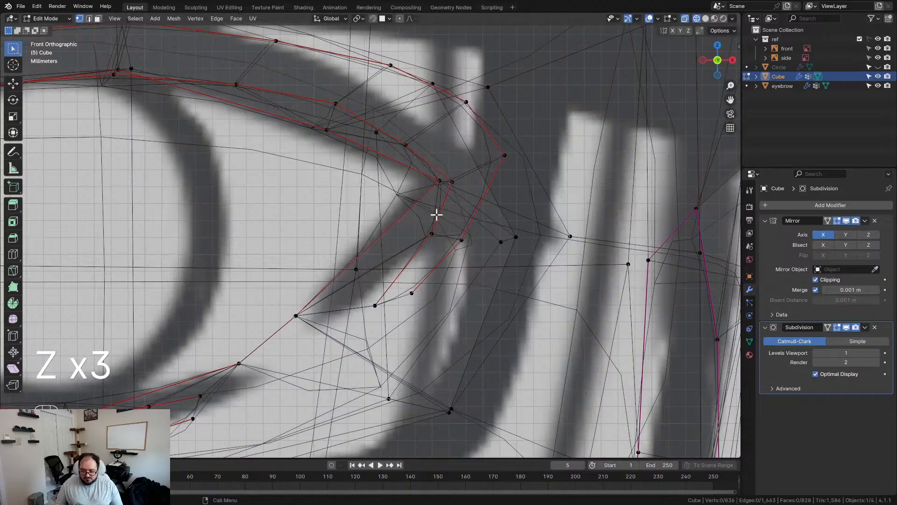
key("z")
mouse_move(462, 249)
middle_mouse_down()
mouse_move(366, 244)
mouse_move(330, 226)
mouse_move(333, 196)
middle_mouse_up()
scroll(399, 246, "down", 2)
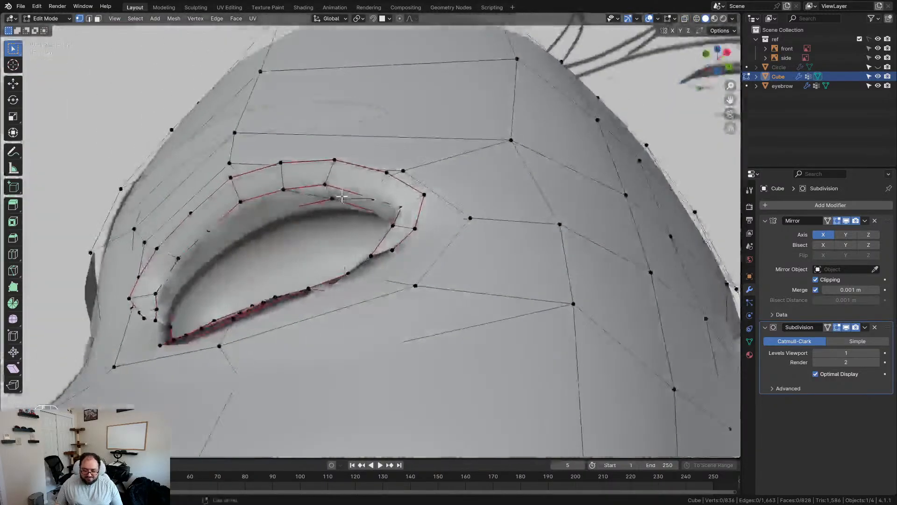
scroll(343, 297, "up", 3)
Leave mesh editing and examine the eye and lashes on the whole face from several angles and distances
key("Tab")
scroll(350, 308, "down", 5)
mouse_move(358, 324)
middle_mouse_down()
mouse_move(332, 299)
mouse_move(374, 310)
mouse_move(356, 315)
middle_mouse_up()
scroll(374, 309, "up", 4)
scroll(373, 307, "down", 3)
scroll(385, 280, "up", 3)
scroll(387, 283, "down", 3)
mouse_move(368, 273)
middle_mouse_down()
mouse_move(457, 280)
mouse_move(353, 266)
middle_mouse_up()
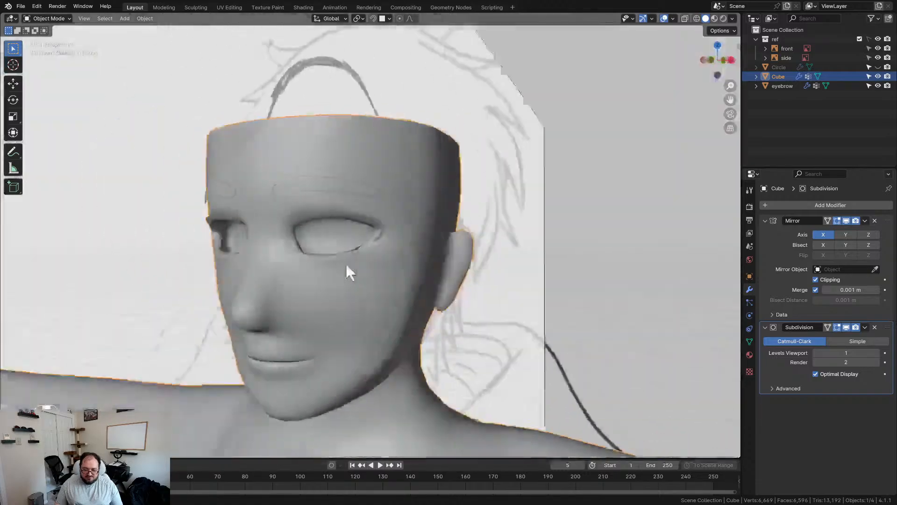
scroll(323, 266, "up", 2)
scroll(322, 265, "up", 2)
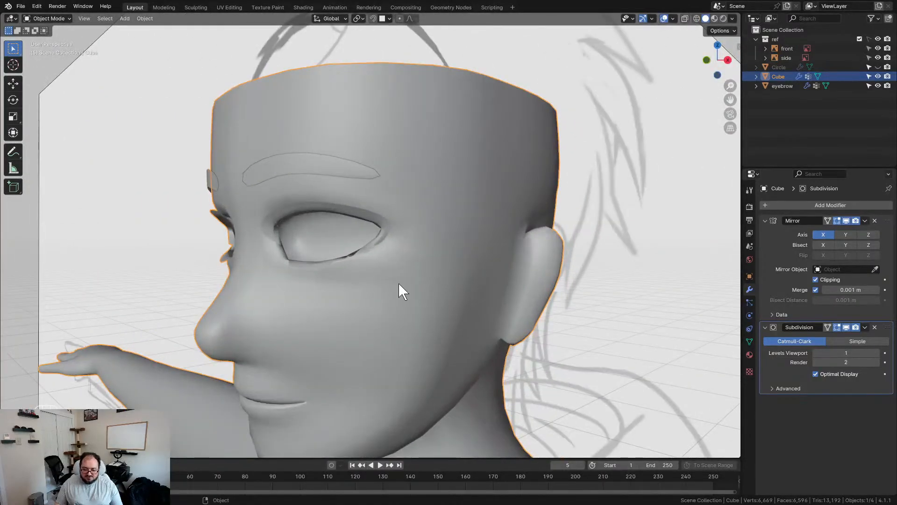
Recalculate the normals of the entire head mesh to face outside and check the eye area's shading in object mode
key("Tab")
key("a")
left_click(173, 19)
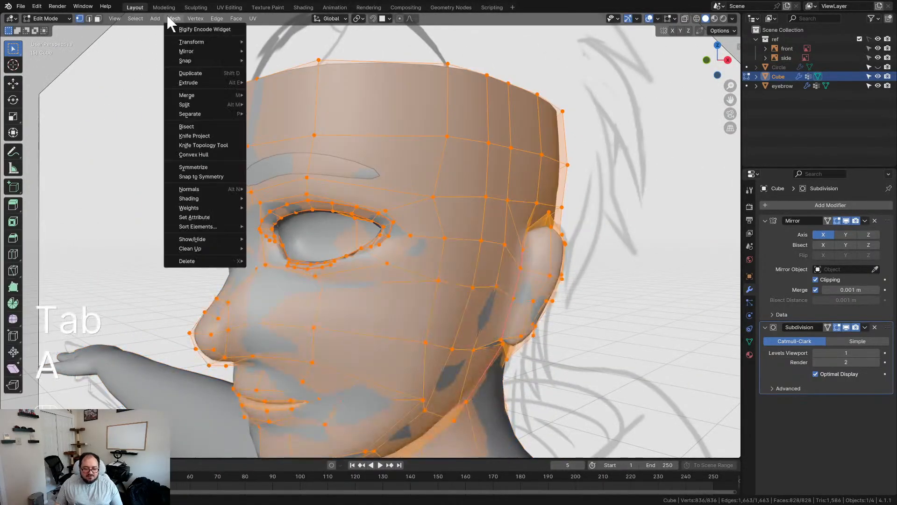
mouse_move(200, 187)
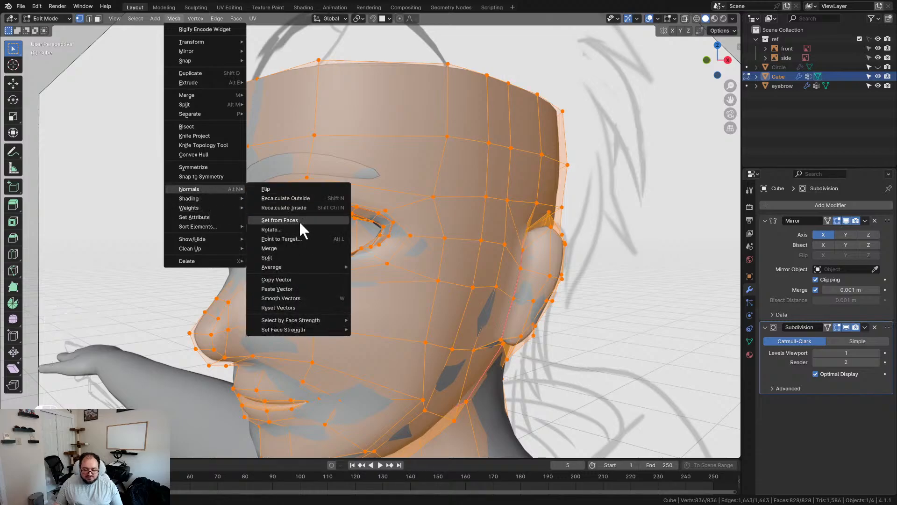
left_click(296, 198)
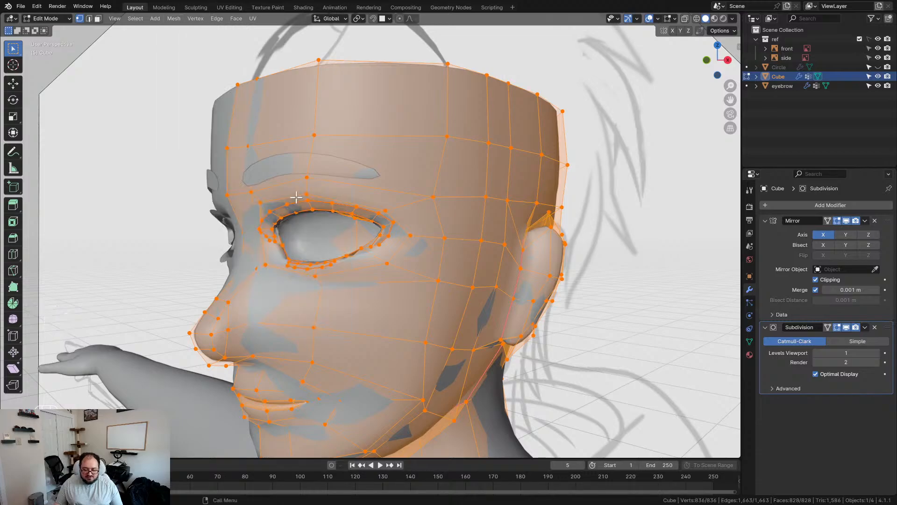
scroll(272, 203, "up", 5)
key("Tab")
scroll(334, 203, "down", 5)
middle_click_drag(256, 234, 335, 235)
scroll(292, 234, "up", 5)
Run Recalculate Outside again on all of the head mesh and inspect the lash shading from the side
key("Tab")
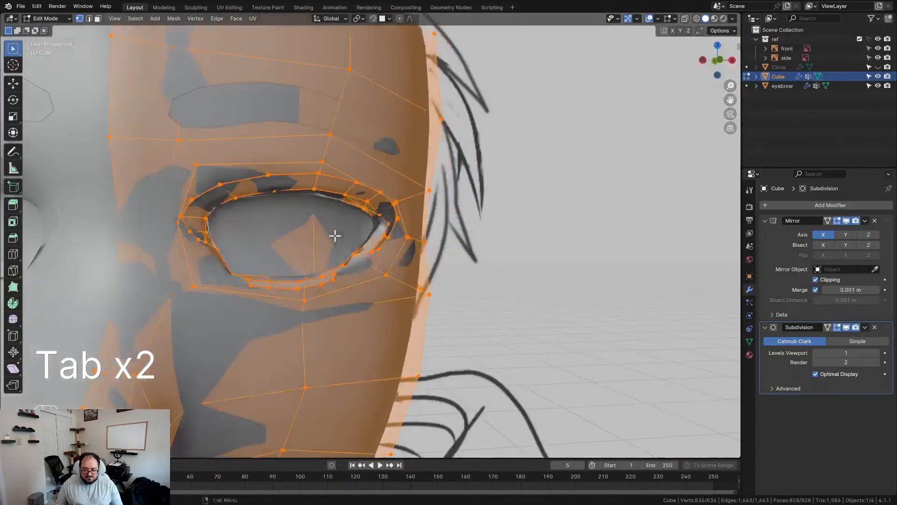
left_click(173, 18)
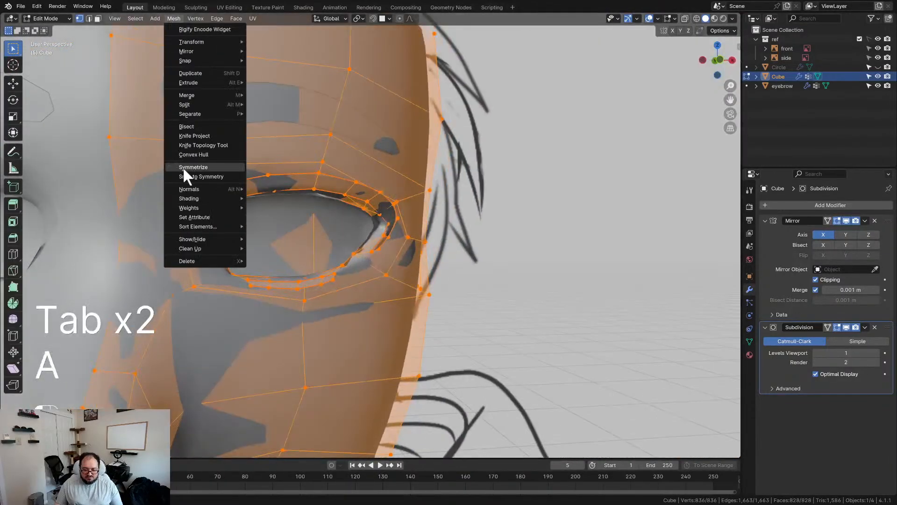
mouse_move(193, 188)
left_click(306, 195)
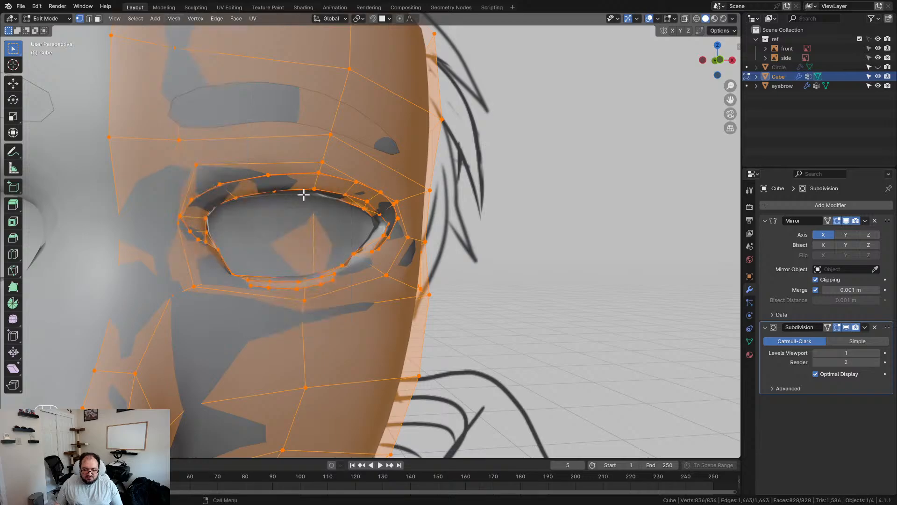
key("q")
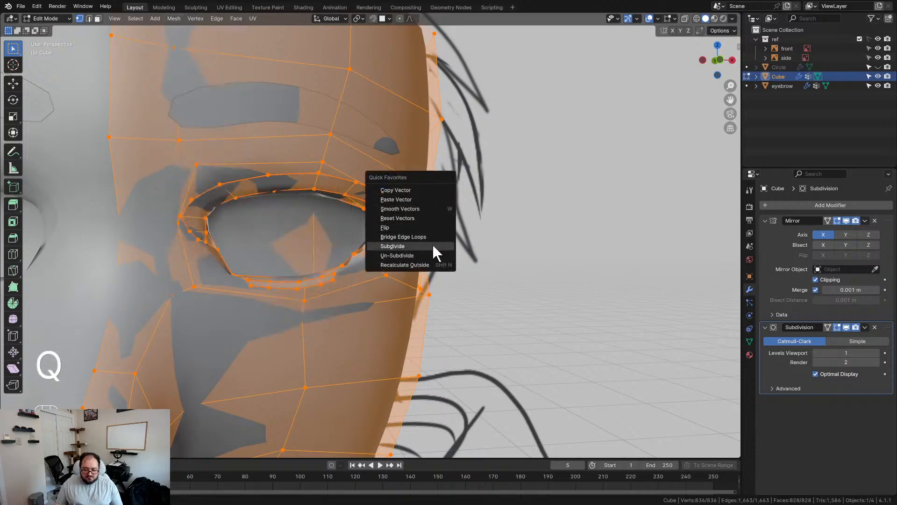
key("q")
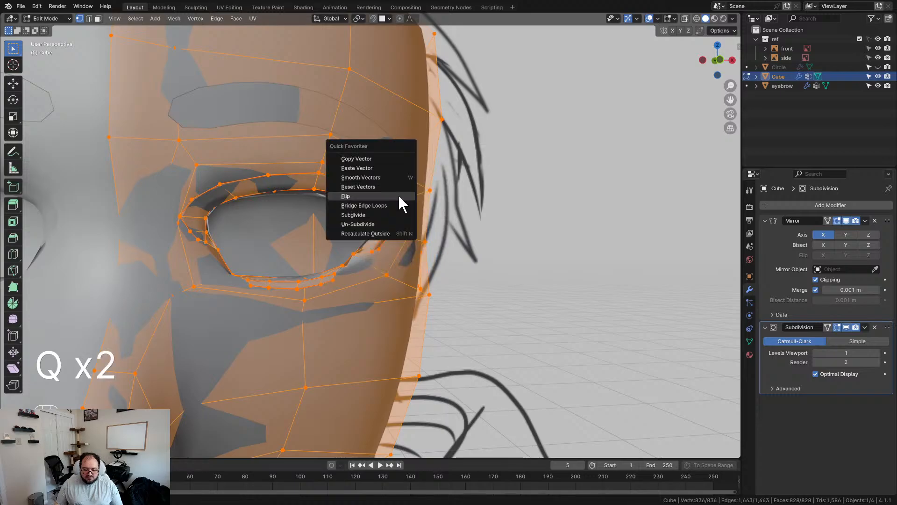
left_click(379, 233)
middle_click_drag(399, 230, 338, 231)
key("Tab")
middle_click_drag(254, 235, 292, 206)
scroll(304, 198, "up", 5)
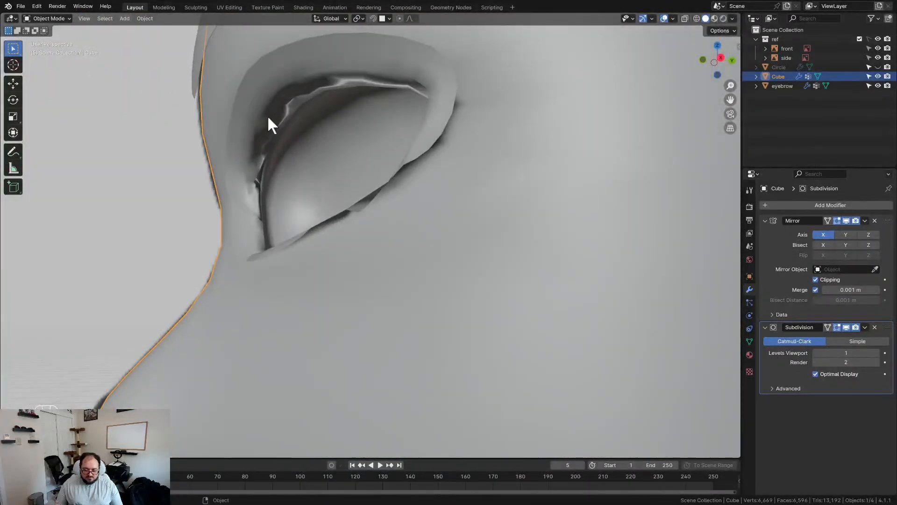
Examine the upper lash's inner edge and the surrounding eye topology close up in mesh editing
key("Tab")
mouse_move(278, 133)
middle_mouse_down()
mouse_move(324, 151)
mouse_move(336, 118)
mouse_move(346, 156)
mouse_move(309, 156)
mouse_move(280, 178)
mouse_move(285, 200)
mouse_move(304, 178)
mouse_move(318, 126)
middle_mouse_up()
left_click(322, 88)
key("z")
mouse_move(308, 89)
middle_mouse_down()
mouse_move(301, 203)
mouse_move(318, 217)
mouse_move(336, 222)
mouse_move(351, 190)
mouse_move(373, 170)
mouse_move(411, 163)
middle_mouse_up()
key("z")
scroll(336, 182, "down", 3)
middle_click_drag(336, 183, 360, 185)
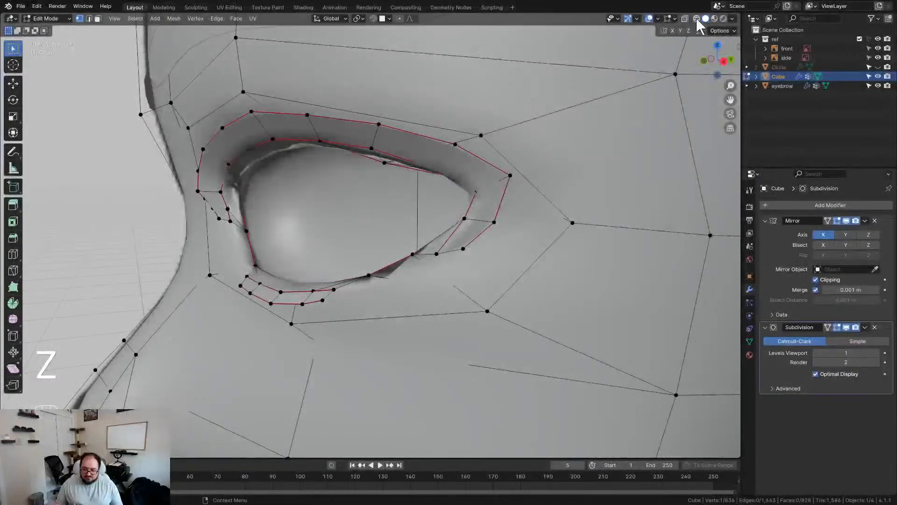
Display the vertex, split and face normals around the eye for checking, and turn the normals overlays off again
left_click(675, 17)
left_click(618, 171)
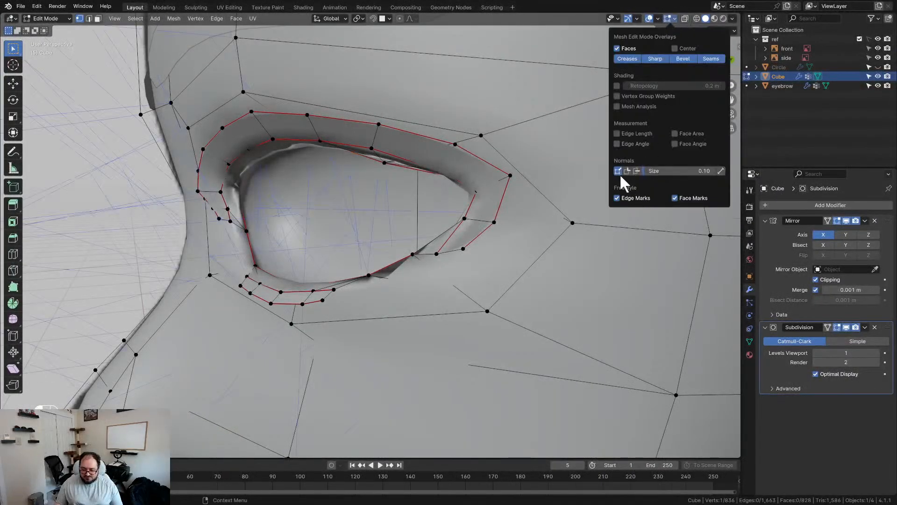
left_click(618, 171)
left_click(628, 171)
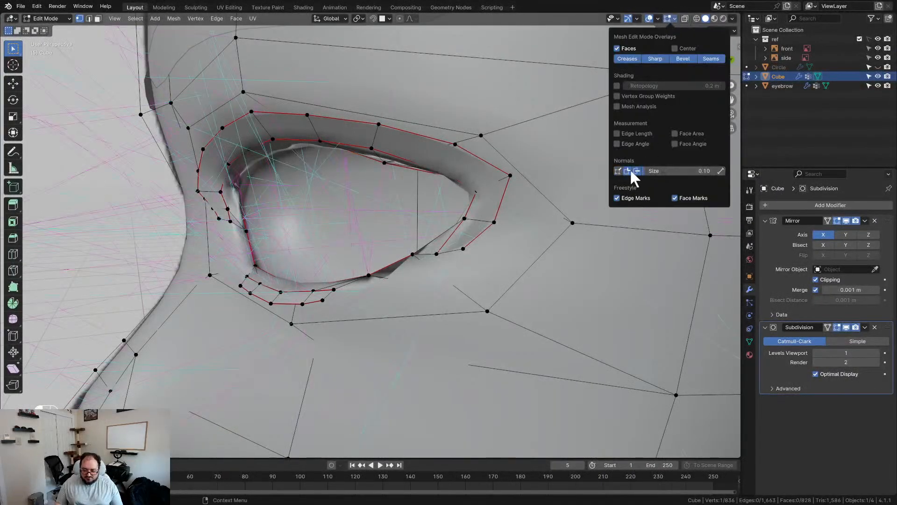
scroll(375, 170, "up", 4)
middle_click_drag(375, 171, 625, 81)
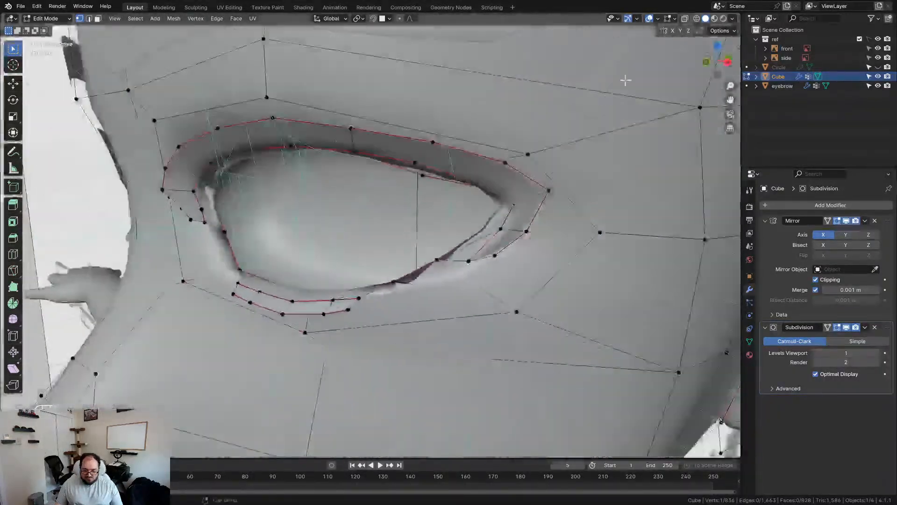
left_click(675, 19)
left_click(635, 170)
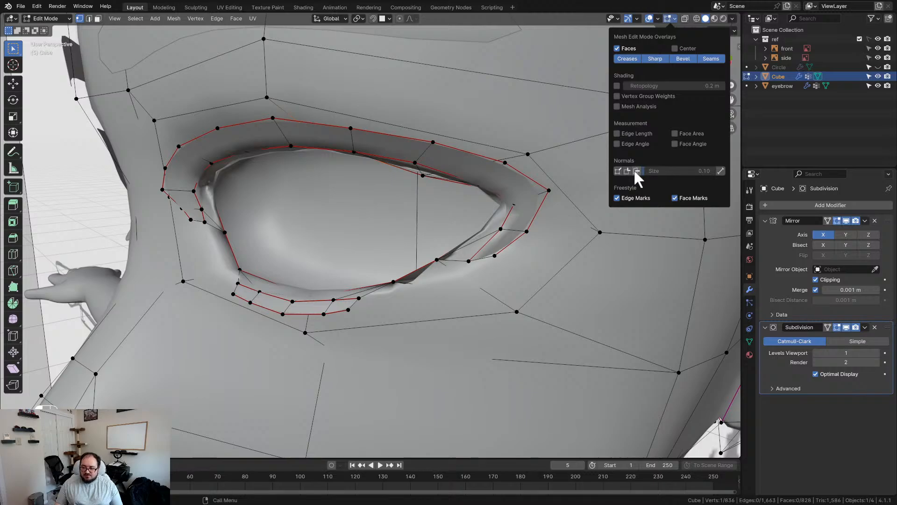
Try to move an edge loop at the inner side of the eye opening and undo the change
mouse_move(355, 225)
middle_mouse_down()
mouse_move(371, 228)
mouse_move(370, 201)
mouse_move(326, 204)
mouse_move(275, 189)
mouse_move(278, 217)
mouse_move(352, 174)
mouse_move(382, 192)
mouse_move(405, 234)
mouse_move(357, 212)
middle_mouse_up()
scroll(286, 179, "up", 3)
left_click(271, 206, "alt")
key("g")
left_click(350, 160)
key("ctrl+z")
key("d")
key("ctrl+z")
Try deleting the selected piece of the lower eye rim between the lower lash and the outer corner
left_click(420, 264)
middle_click_drag(431, 256, 462, 291)
key("x")
key("x")
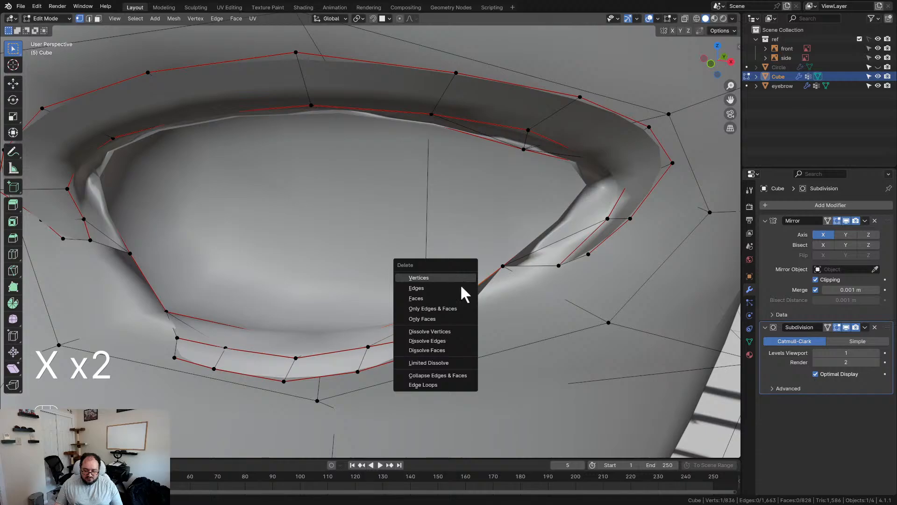
left_click(456, 279)
middle_click_drag(517, 324, 448, 307)
middle_click_drag(392, 297, 523, 307)
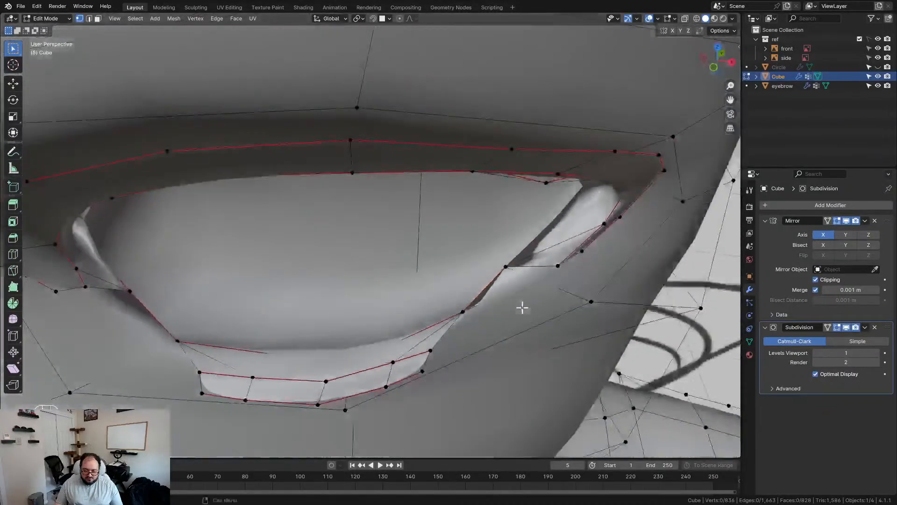
Try moving the lower eye-rim vertex beside the lower lash's outer end and undo the move
left_click(464, 312)
key("g")
left_click(420, 279)
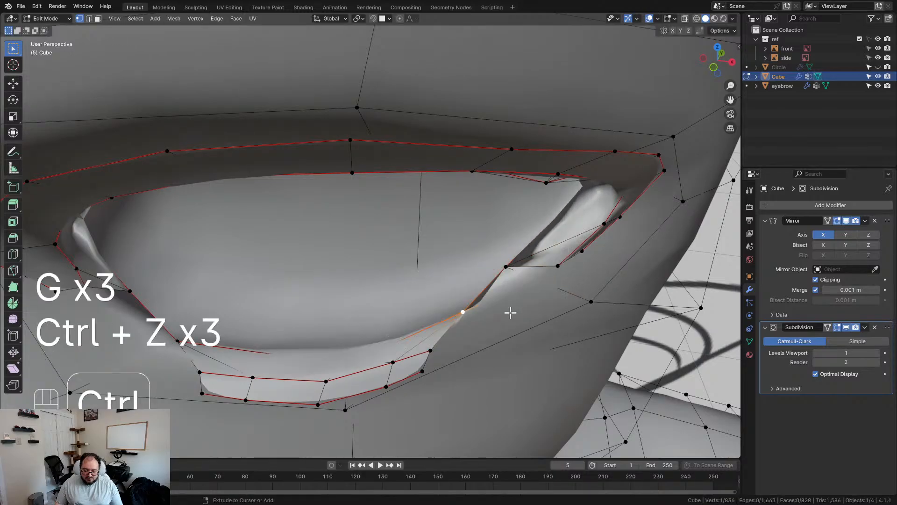
Examine the lower rim's outer gap up close and compare both eyes on the whole face in front view
middle_click_drag(520, 320, 402, 289)
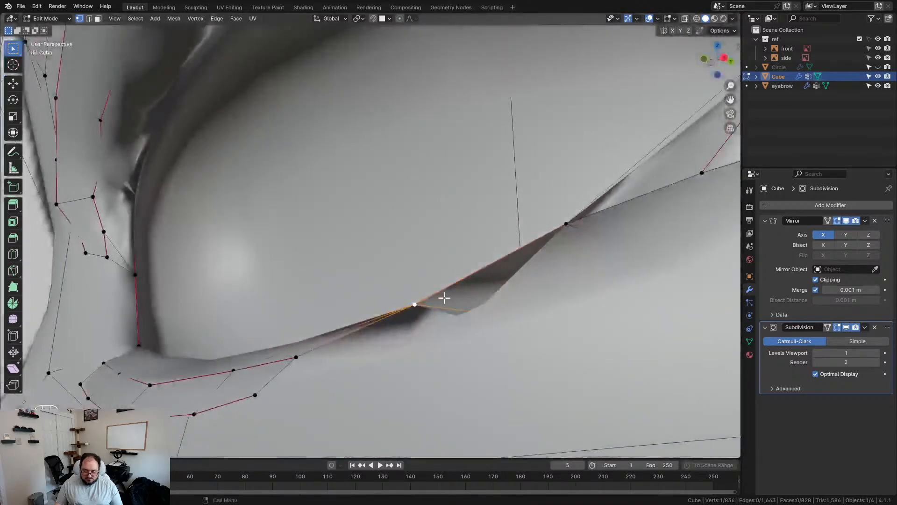
middle_click_drag(479, 317, 402, 285)
middle_click_drag(254, 259, 374, 310)
scroll(440, 312, "down", 11)
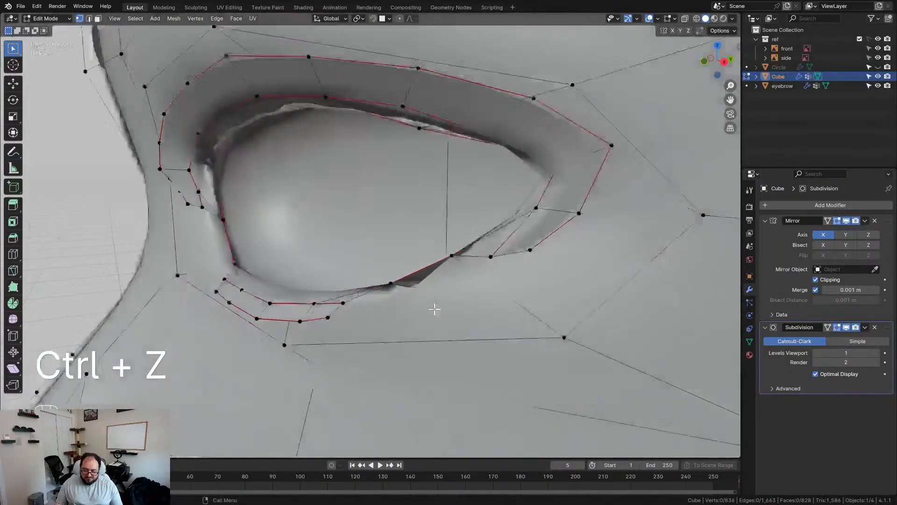
key("Tab")
middle_click_drag(369, 257, 382, 285)
scroll(380, 265, "down", 4)
key("KP_1")
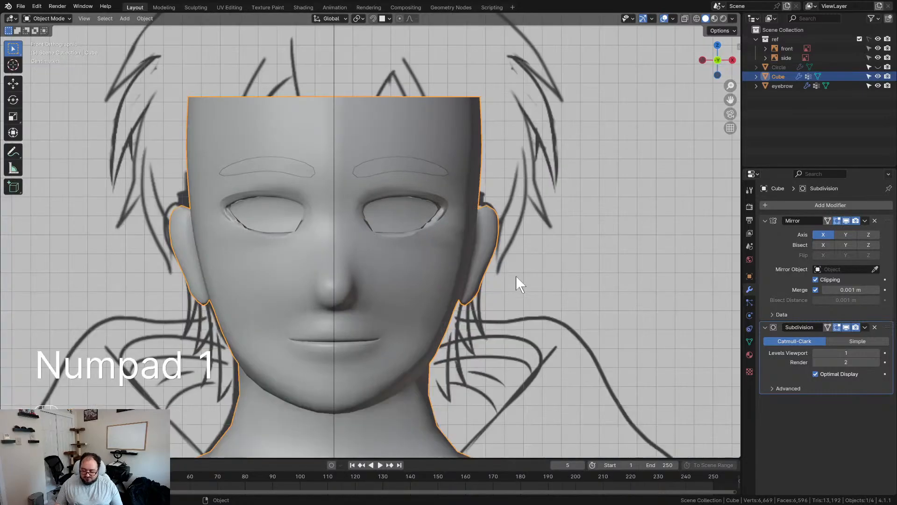
scroll(517, 283, "up", 4)
middle_click_drag(430, 148, 433, 188, "shift")
scroll(433, 188, "up", 3)
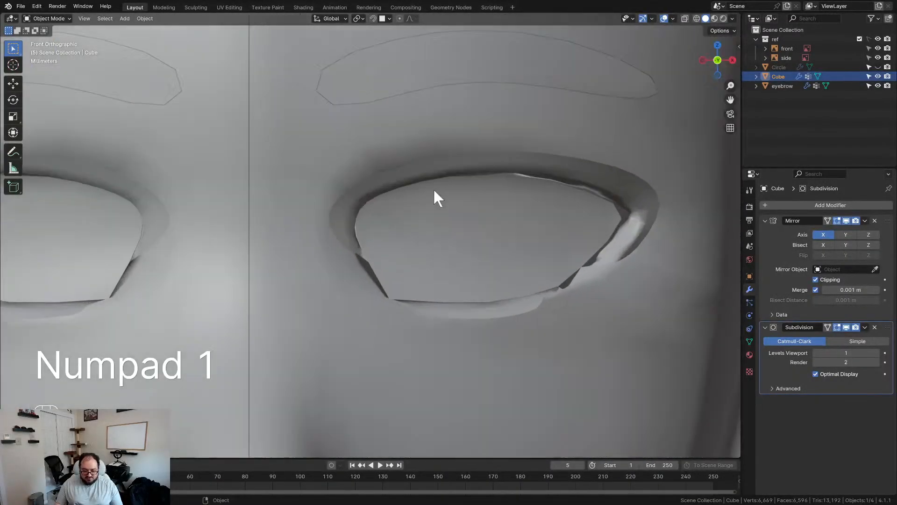
In front view, raise two inner top-edge vertices of the upper lash, shifting the innermost about -0.0003 m in X
key("Tab")
scroll(420, 180, "up", 2)
left_click(374, 145)
key("g")
left_click(372, 137)
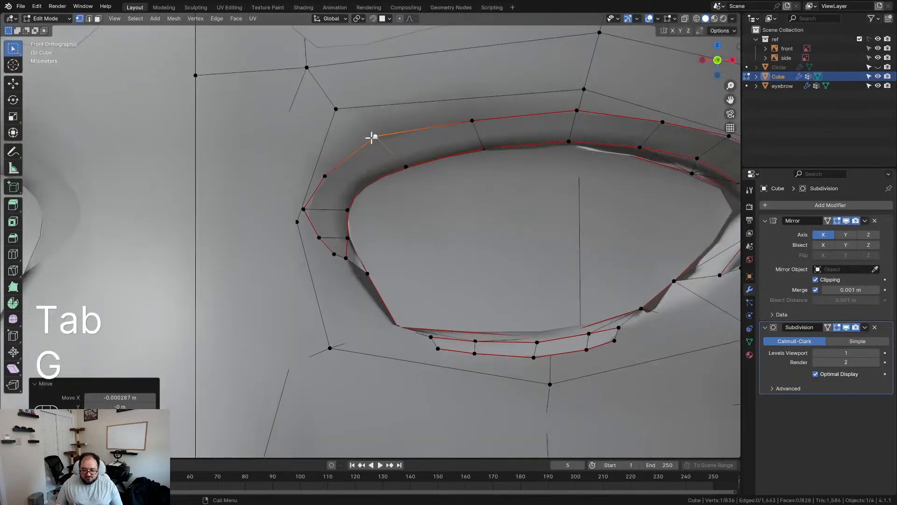
key("g")
left_click(457, 120)
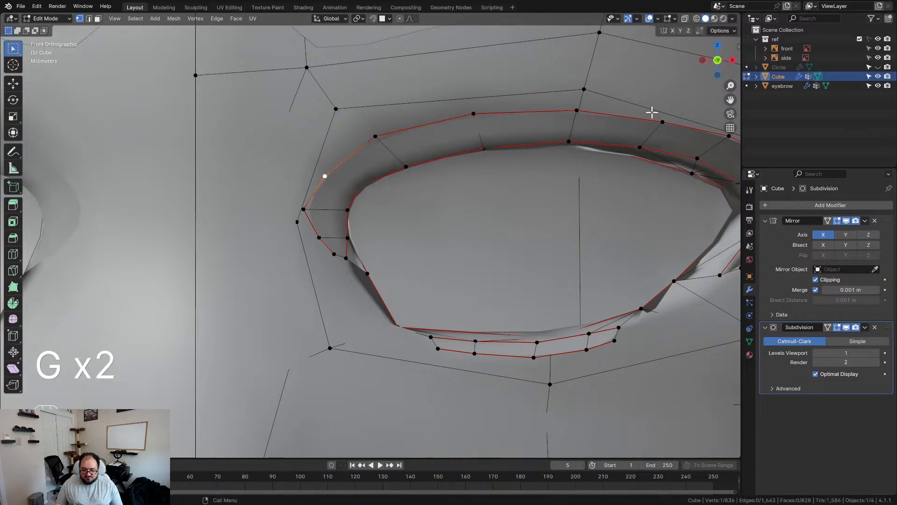
Raise the upper lash's middle top-edge vertex slightly, shifting it about 0.0001 m in X, and check the whole face
left_click(578, 111)
key("g")
left_click(578, 109)
scroll(537, 153, "down", 3)
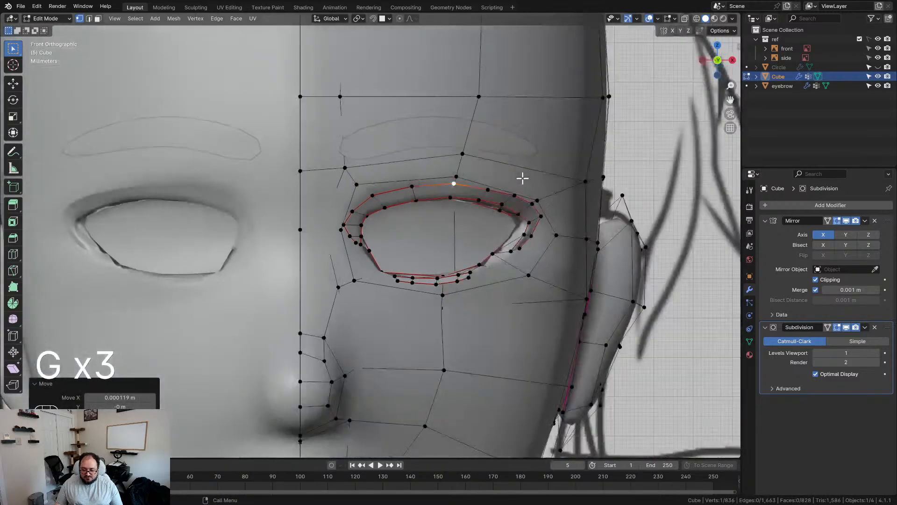
key("Tab")
scroll(518, 182, "down", 5)
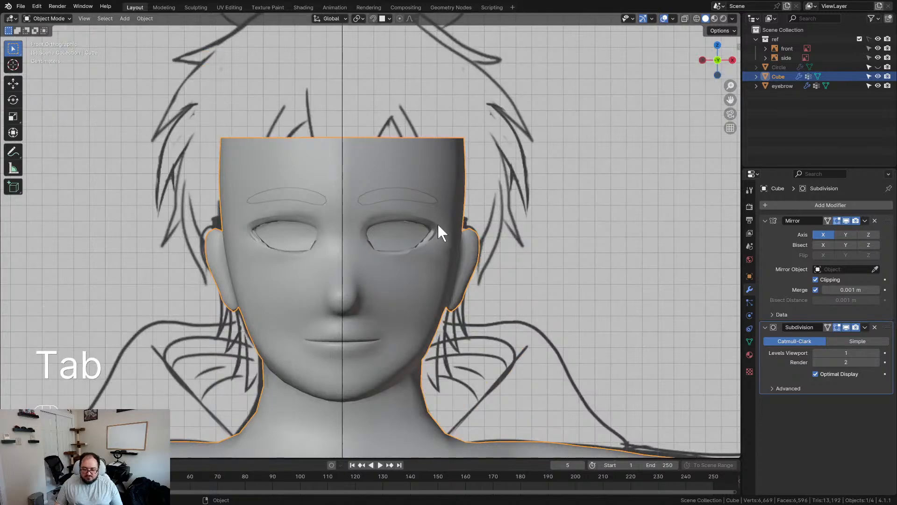
Select the whole reshaped mesh, recalculate its normals outside, and return to object mode to view the face
scroll(438, 224, "up", 8)
key("Tab")
key("a")
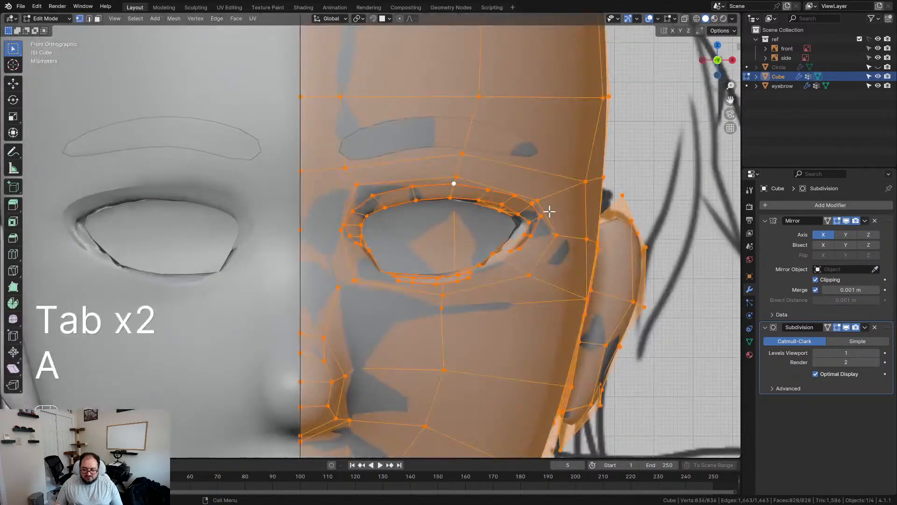
key("q")
left_click(549, 213)
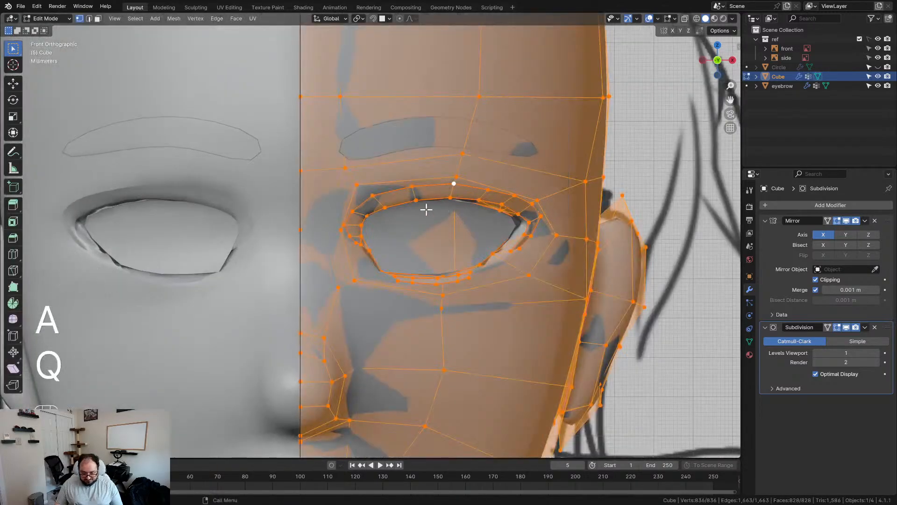
key("Tab")
scroll(430, 206, "down", 5)
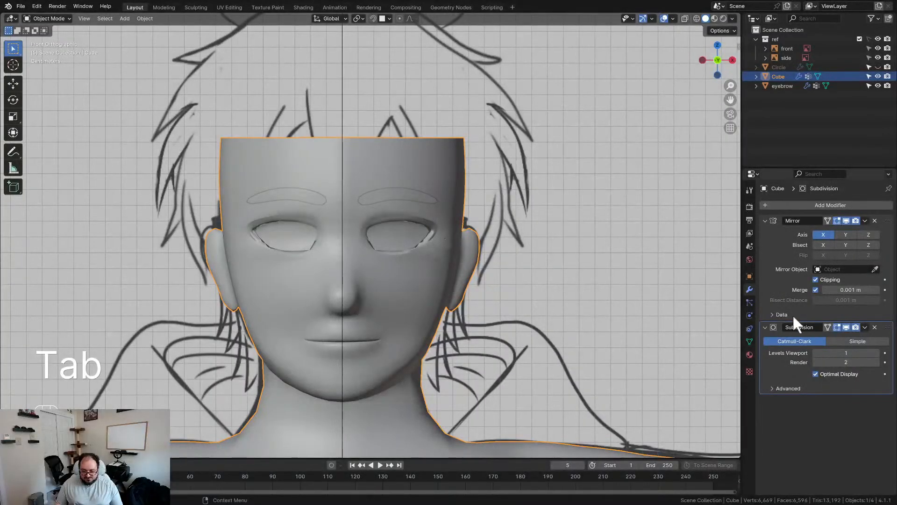
Look through the head's object properties, including the relations, collections and instancing settings
left_click(750, 277)
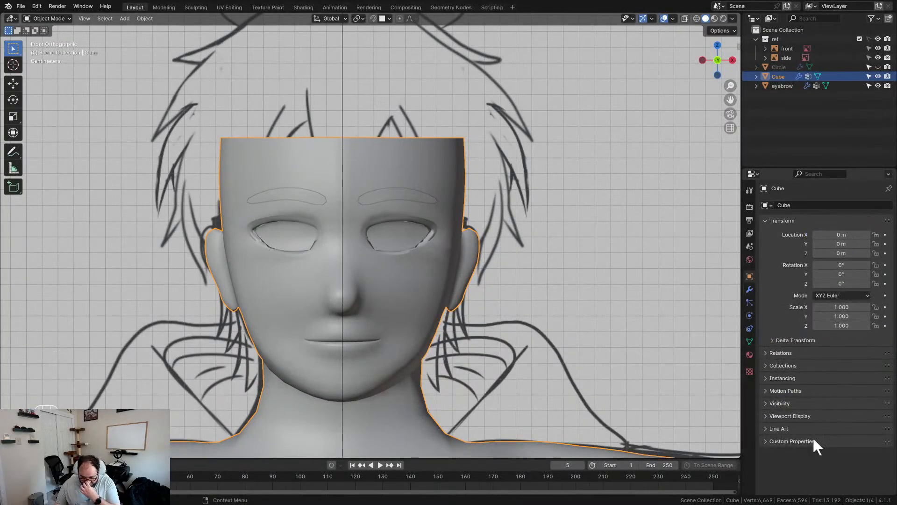
left_click(805, 352)
left_click(803, 351)
left_click(803, 366)
left_click(794, 366)
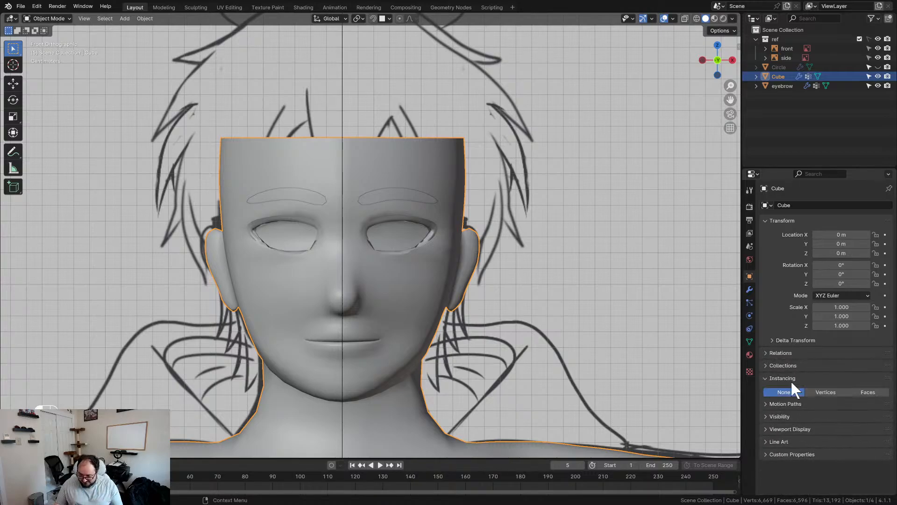
Look through the mesh data properties, from geometry data and remesh to attributes and UV maps, and return to the object properties
left_click(749, 342)
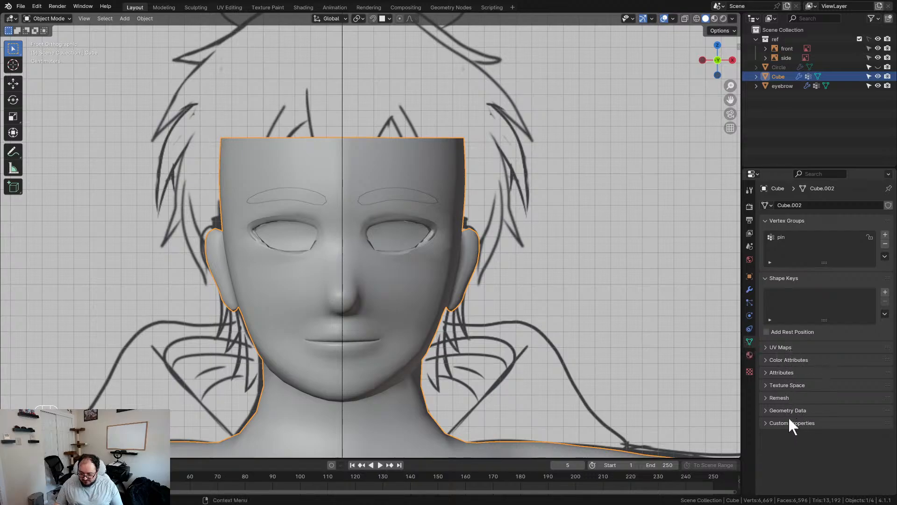
left_click(783, 405)
left_click(783, 405)
left_click(779, 396)
left_click(780, 396)
left_click(778, 385)
left_click(775, 382)
left_click(783, 372)
left_click(783, 369)
left_click(783, 358)
left_click(784, 358)
left_click(783, 349)
left_click(783, 348)
left_click(749, 277)
Try Shade Smooth by Angle on the head mesh
right_click(367, 215)
left_click(365, 215)
scroll(369, 233, "up", 4)
right_click(481, 281)
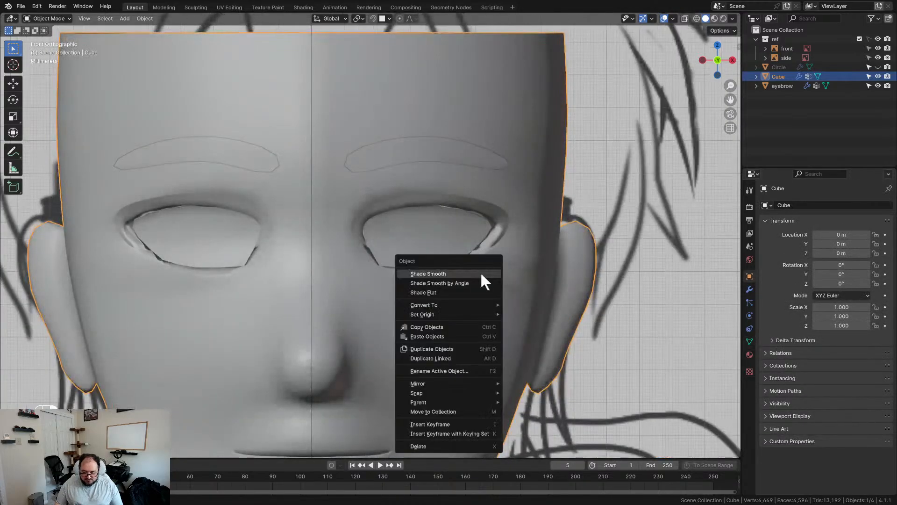
left_click(464, 285)
Compare Shade Smooth with Shade Flat on the head mesh and leave it shaded smooth
right_click(504, 249)
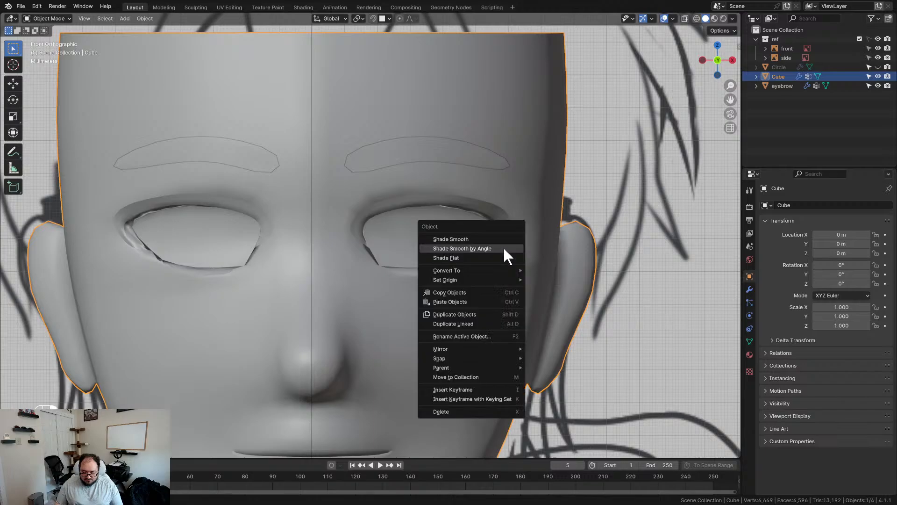
left_click(487, 238)
right_click(497, 279)
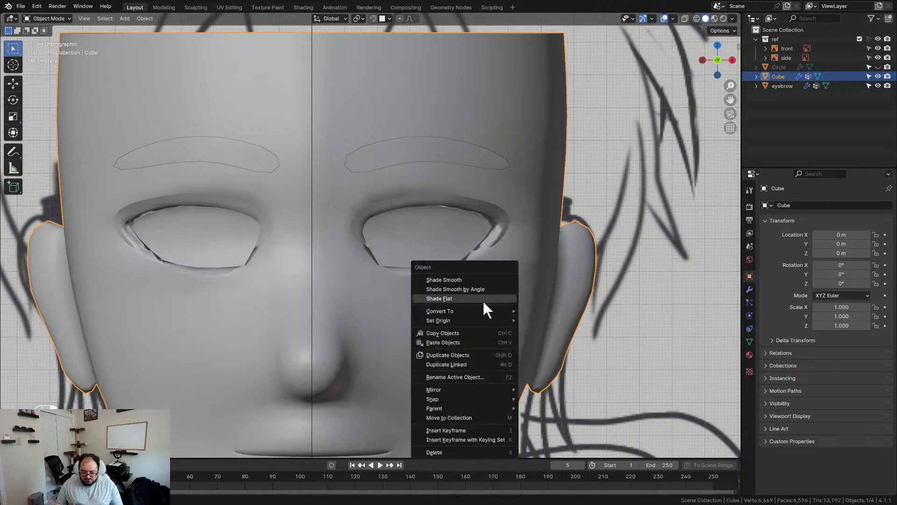
left_click(434, 298)
right_click(444, 276)
left_click(415, 258)
Deselect the head and examine the face and shoulders from farther away
middle_click_drag(492, 279, 556, 281)
scroll(464, 273, "down", 5)
left_click(556, 280)
middle_click_drag(445, 285, 448, 292)
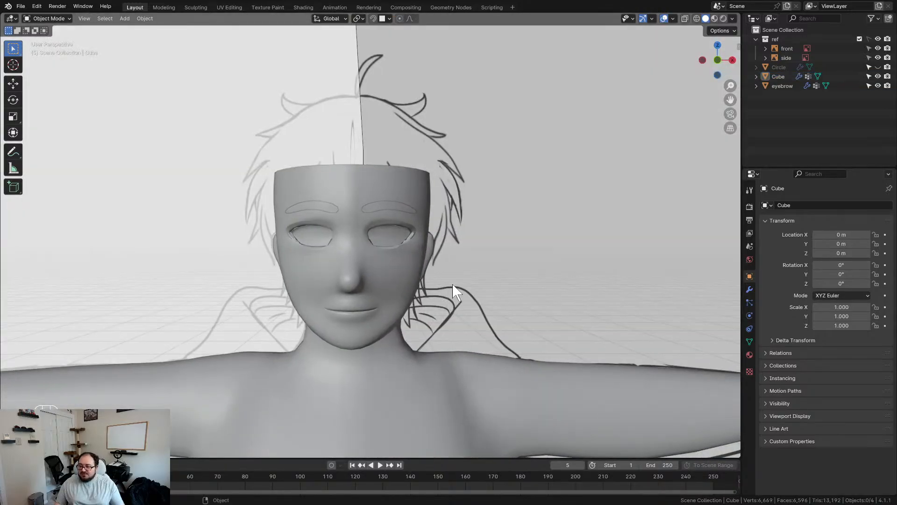
Make the hidden Circle eye object visible again and view the face from the front
scroll(430, 286, "up", 3)
mouse_move(436, 257)
middle_mouse_down()
mouse_move(367, 256)
mouse_move(435, 257)
middle_mouse_up()
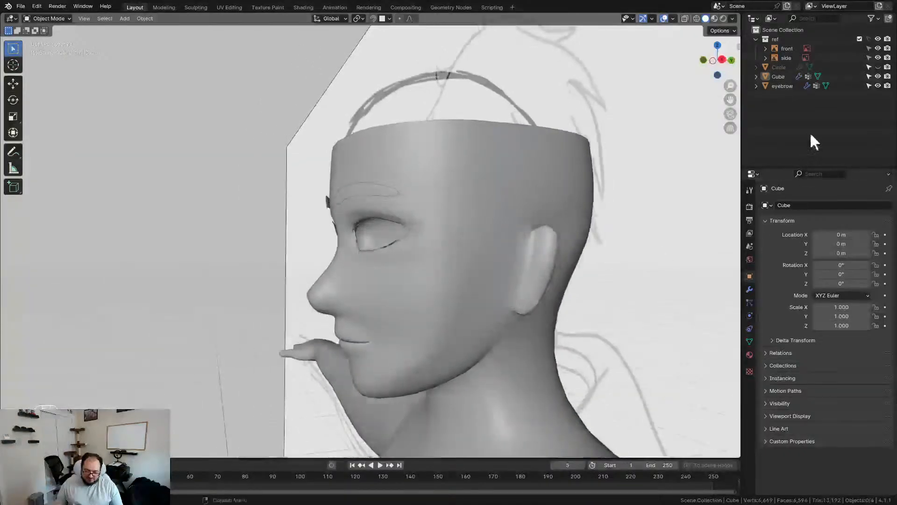
left_click(878, 67)
middle_click_drag(579, 189, 427, 294)
scroll(423, 291, "up", 2)
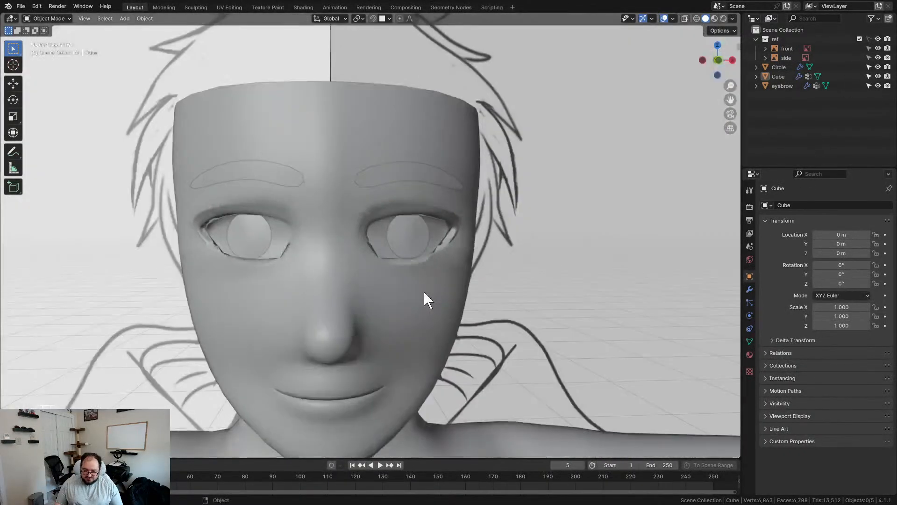
Move the vertex at the lower inner corner of the head mesh's eye opening slightly in front view
left_click(477, 275)
key("KP_1")
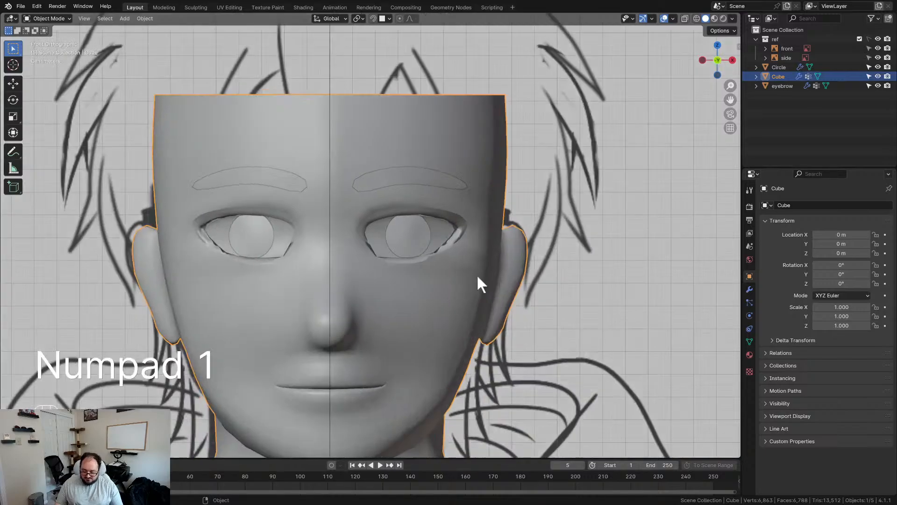
scroll(458, 271, "up", 6)
middle_click_drag(438, 266, 411, 278, "shift")
scroll(393, 266, "up", 6)
key("Tab")
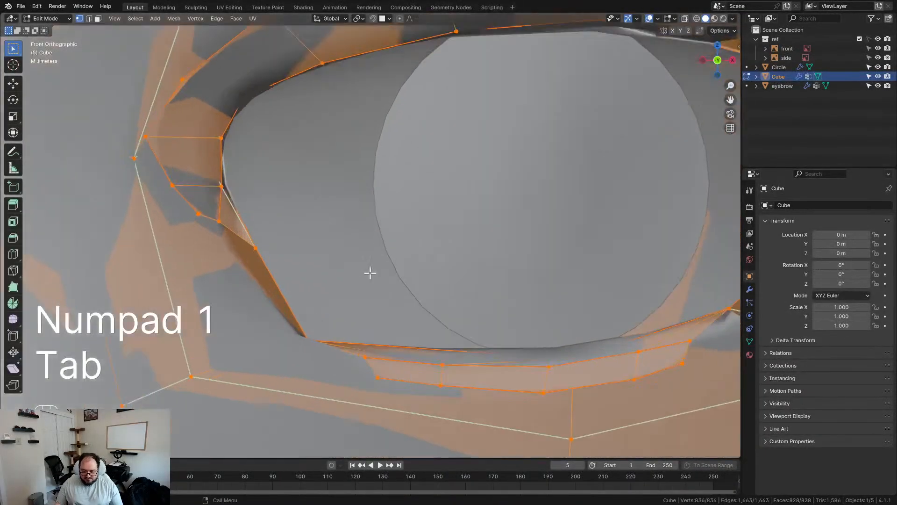
left_click(269, 291)
middle_click_drag(310, 341, 298, 355)
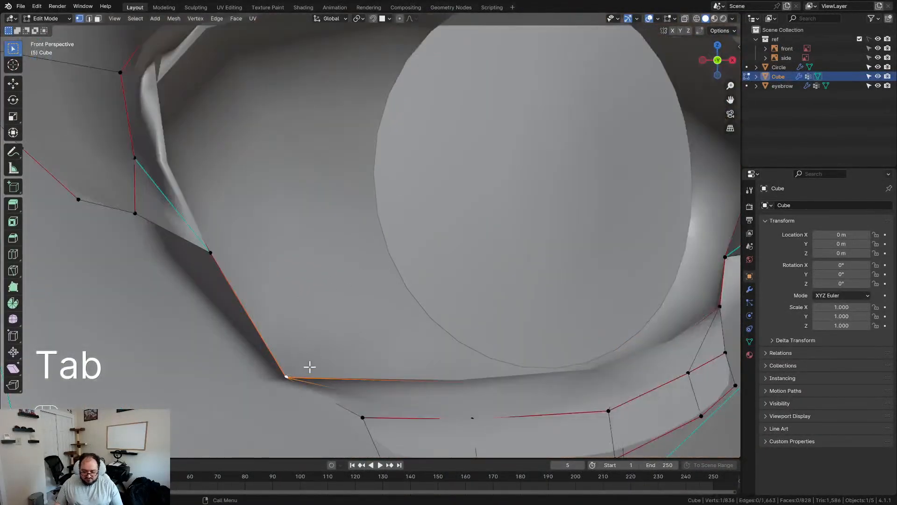
scroll(307, 368, "down", 5)
key("KP_1")
key("g")
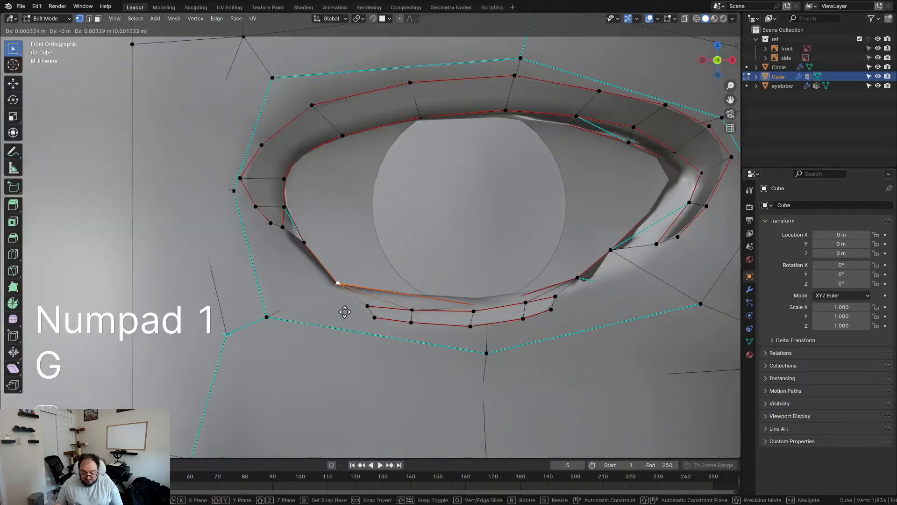
left_click(343, 311)
Adjust the neighbouring vertices along the lower inner rim of the eye opening to smooth its outline
left_click(305, 243)
key("g")
left_click(324, 281)
key("g")
left_click(324, 286)
Clear the sharp marking from all edges of the head and body mesh and return to Object Mode
scroll(366, 271, "down", 6)
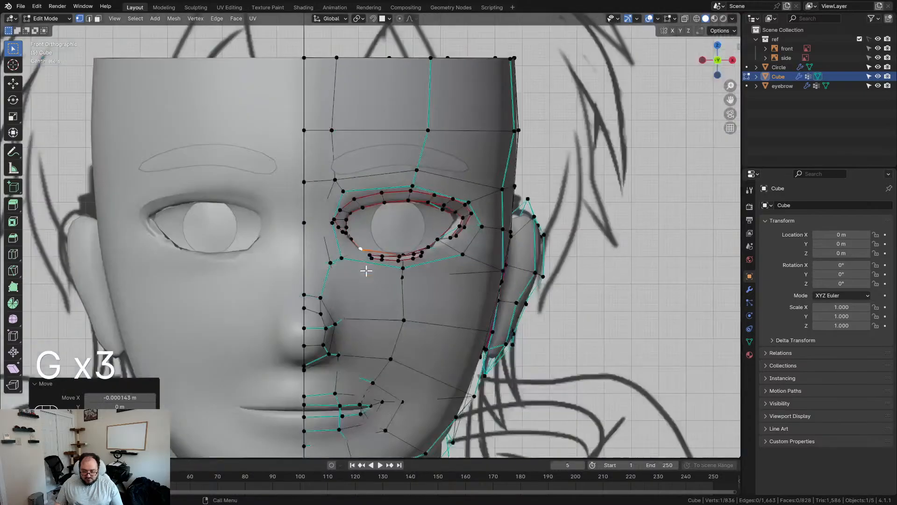
scroll(366, 271, "down", 4)
scroll(420, 267, "up", 2)
key("a")
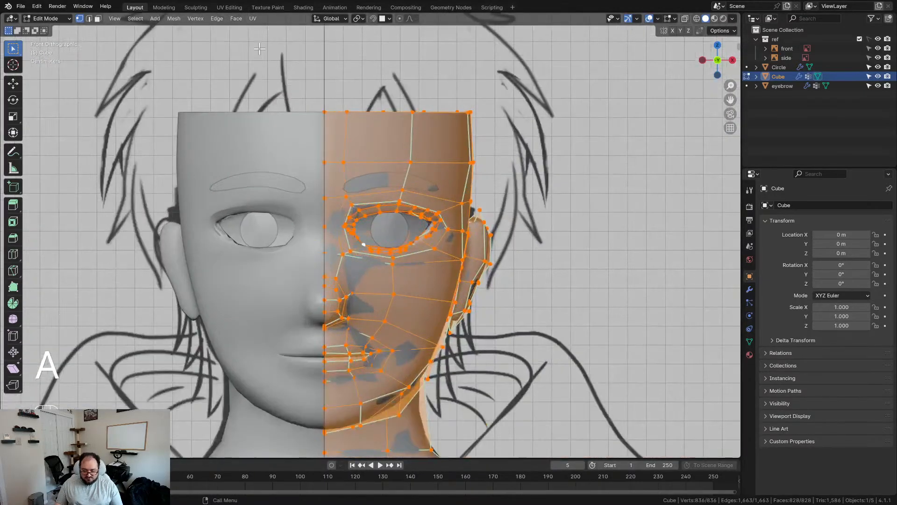
left_click(216, 19)
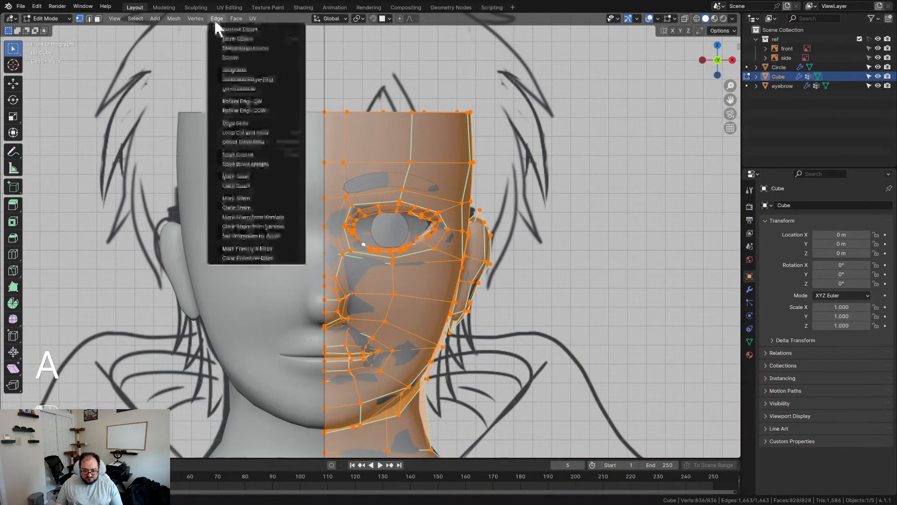
left_click(248, 204)
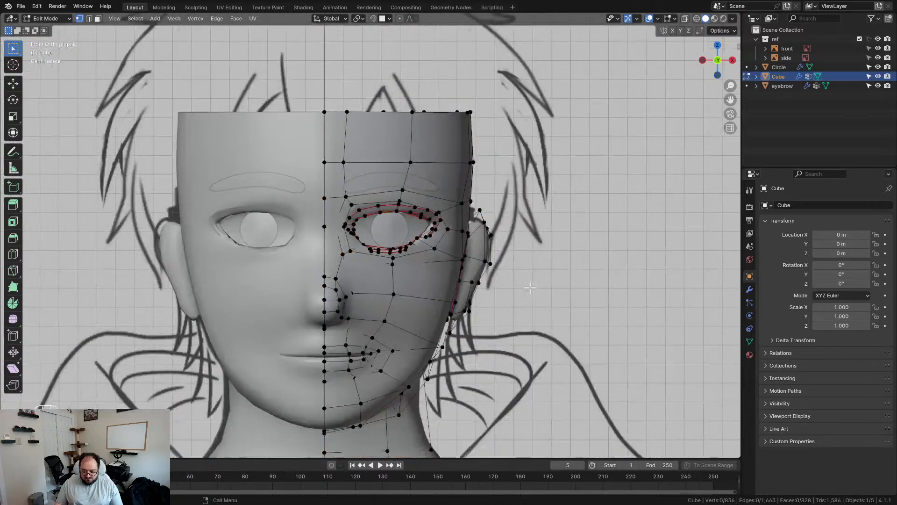
key("Tab")
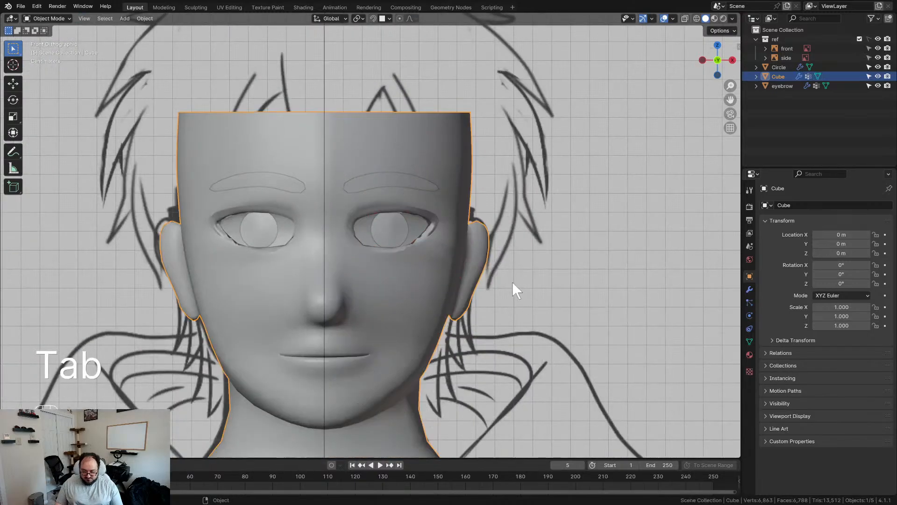
Examine the smoothed face up close and the whole body from farther away
scroll(471, 281, "down", 3)
scroll(467, 281, "up", 3)
middle_click_drag(468, 282, 456, 304)
scroll(374, 271, "up", 5)
scroll(385, 295, "down", 5)
scroll(456, 304, "down", 4)
left_click(416, 270)
middle_click_drag(416, 270, 420, 290)
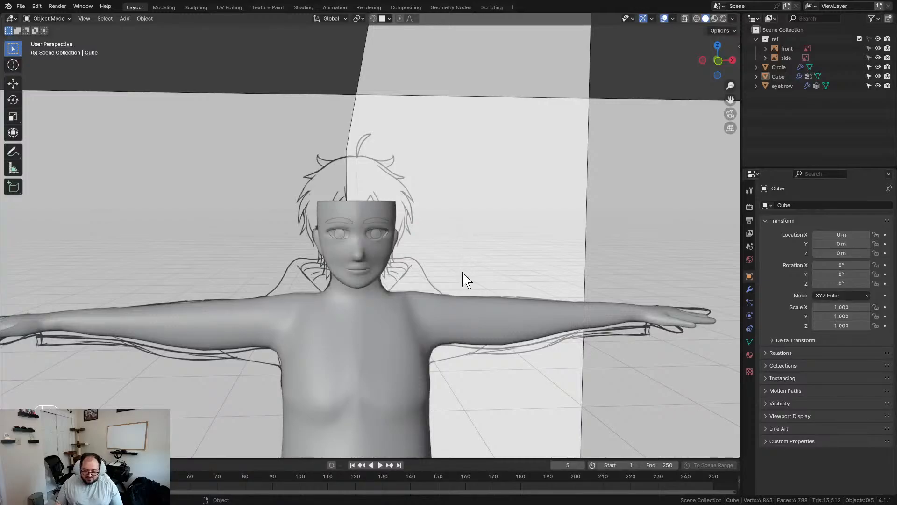
scroll(447, 347, "down", 3)
middle_click_drag(447, 347, 413, 238, "shift")
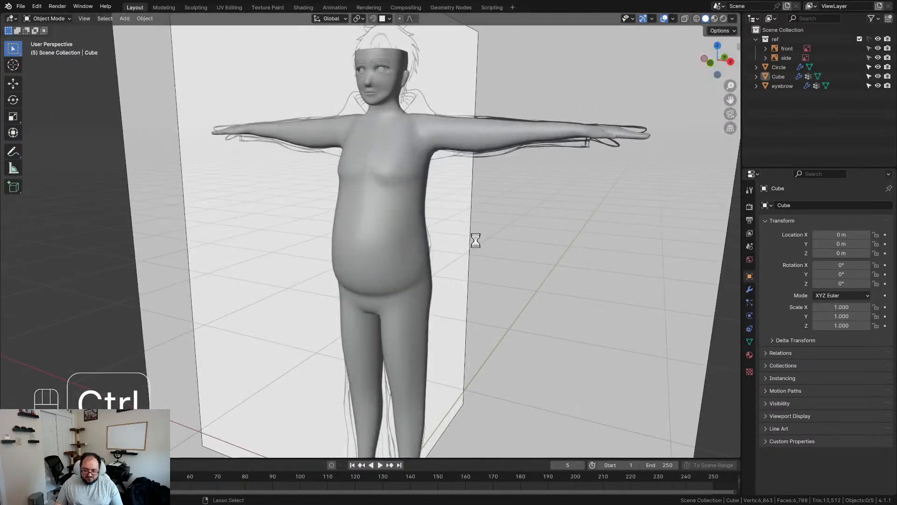
Save the Blender file
key("ctrl+s")
middle_click_drag(472, 245, 448, 240)
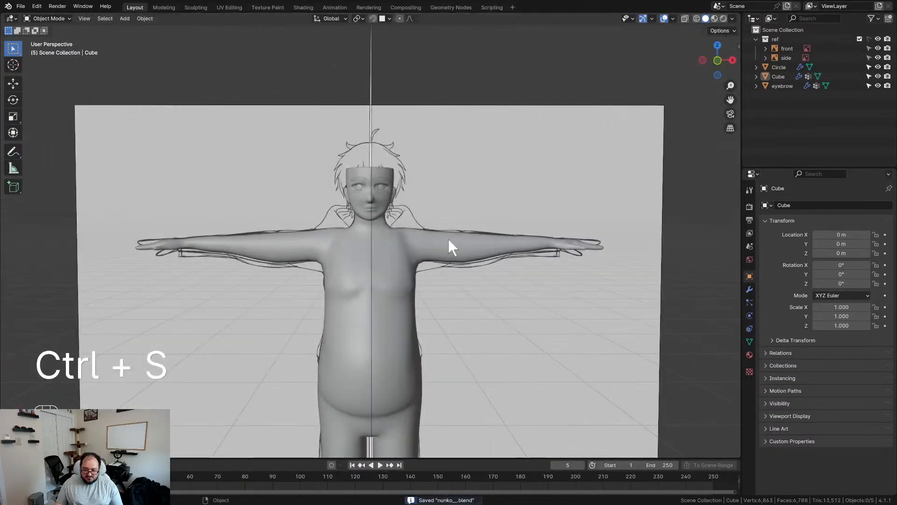
scroll(452, 174, "up", 2)
middle_click_drag(451, 174, 476, 225)
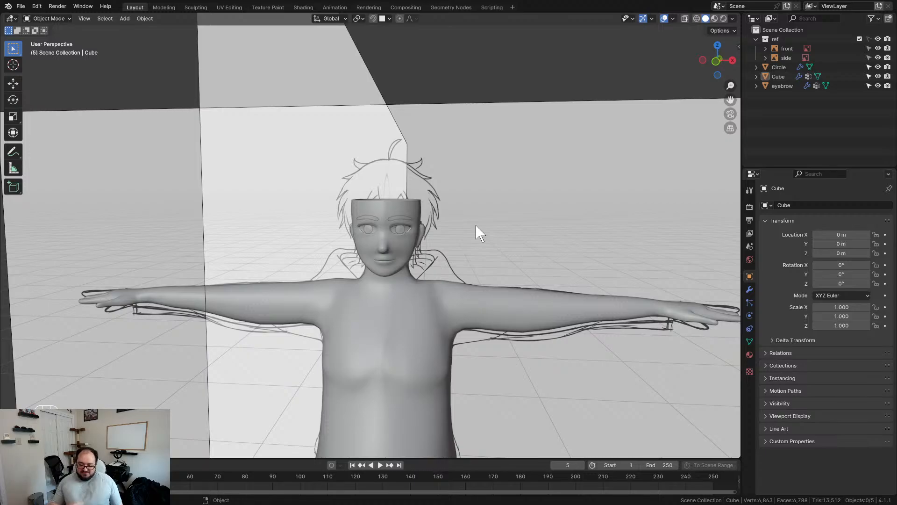
Compare the body mesh with the front hoodie reference drawing in wireframe and solid shading
scroll(475, 238, "down", 4)
middle_click_drag(453, 271, 446, 164, "shift")
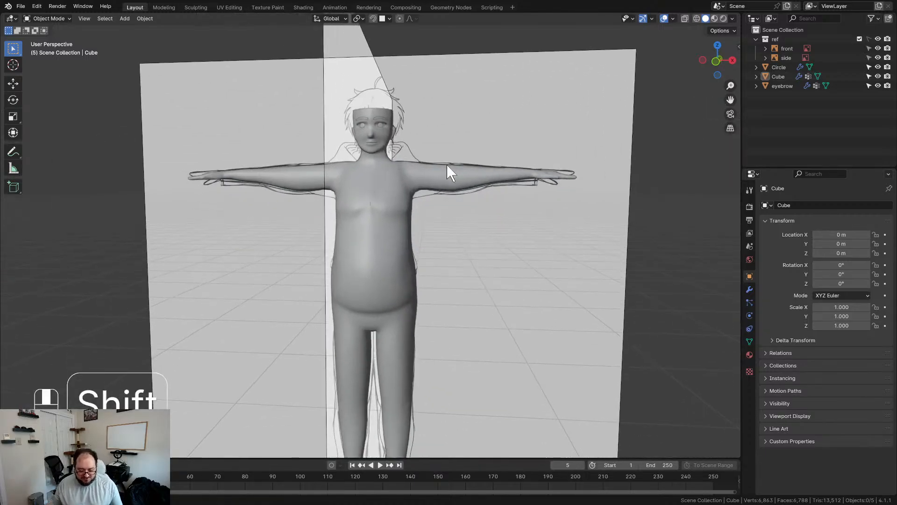
scroll(468, 186, "up", 1)
left_click(438, 184)
key("KP_1")
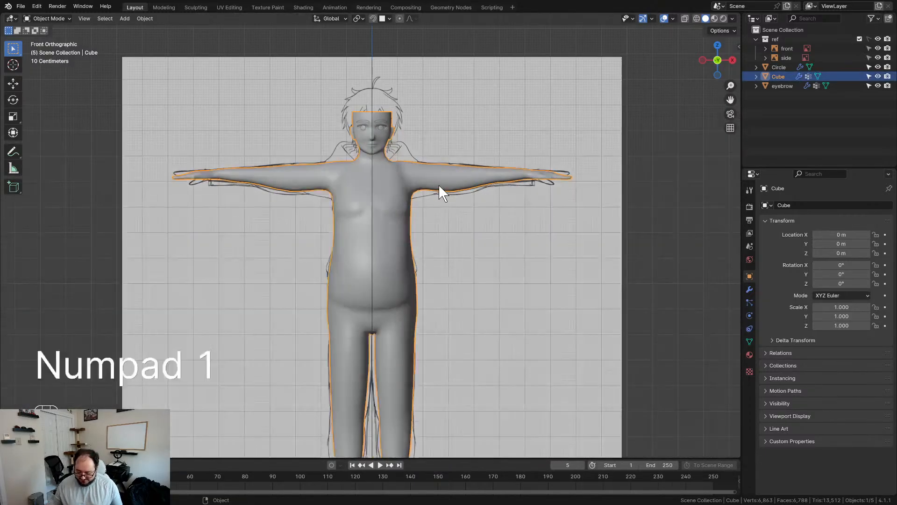
key("z")
scroll(438, 185, "up", 4)
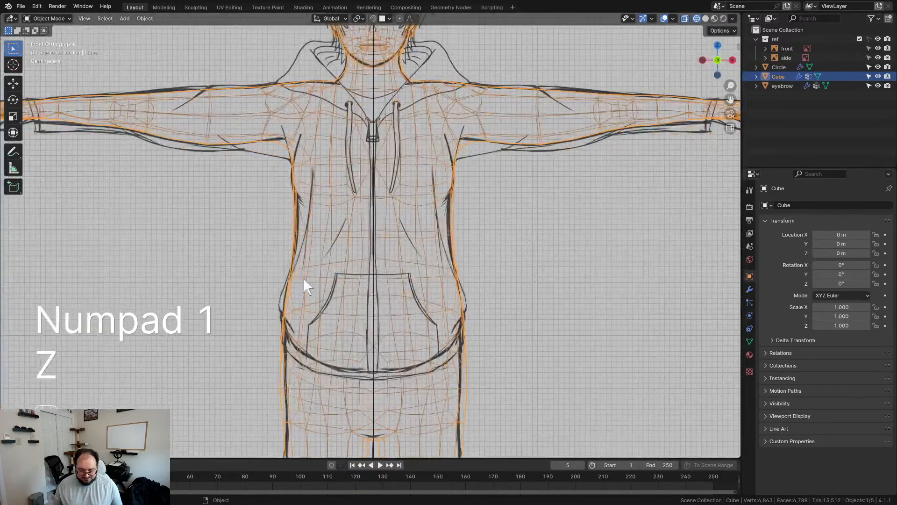
scroll(433, 258, "down", 3)
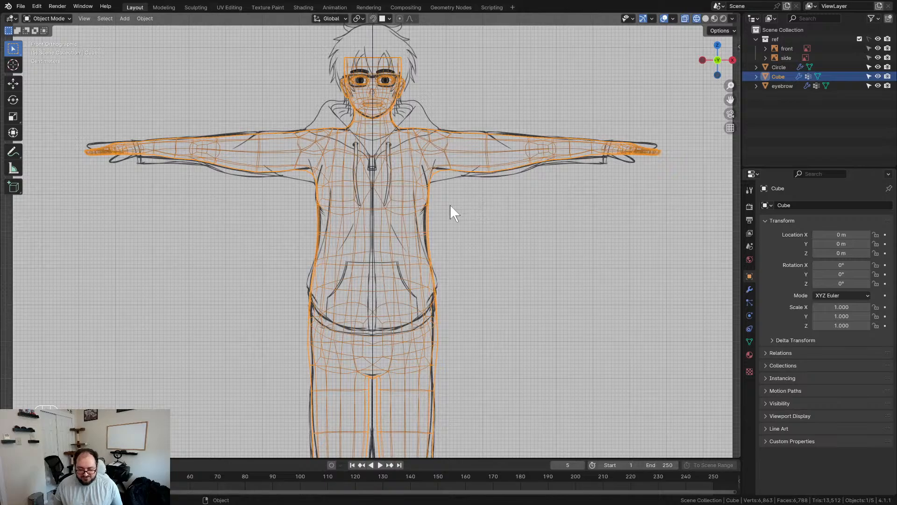
key("z")
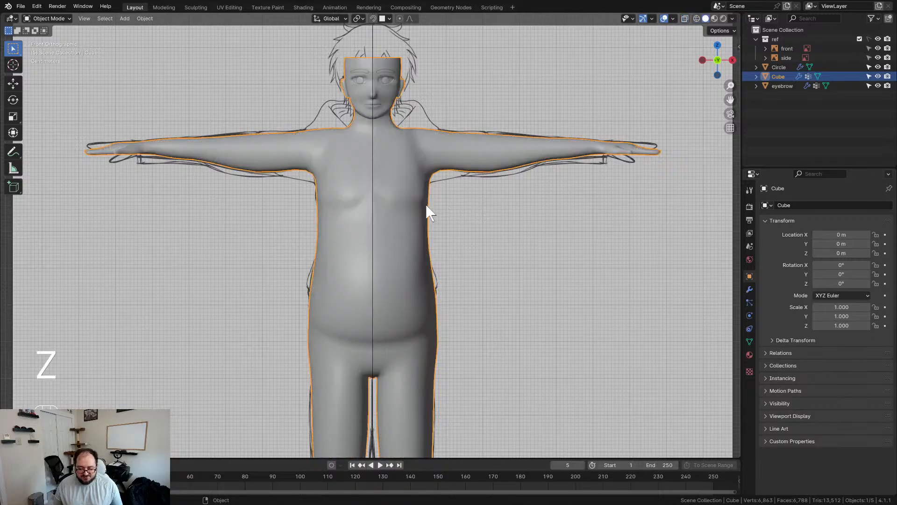
scroll(456, 219, "up", 2, "shift")
scroll(463, 215, "down", 2, "shift")
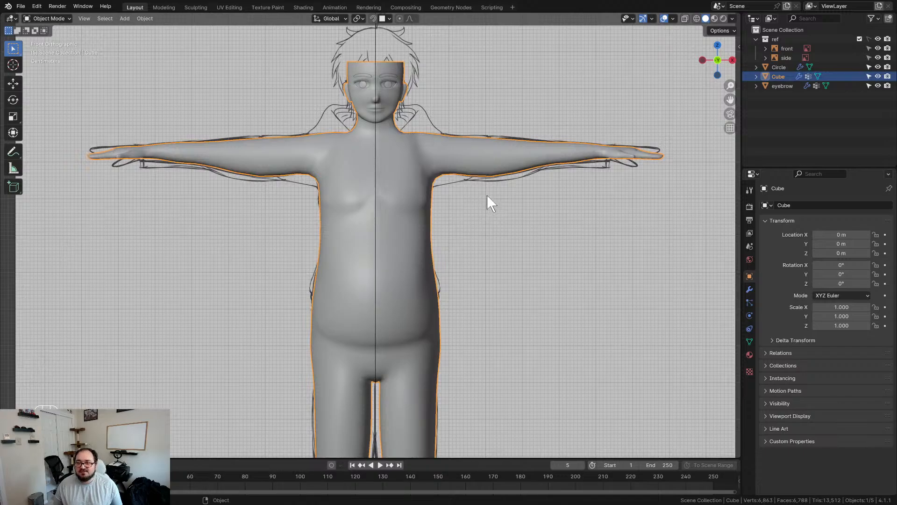
Duplicate the body mesh's torso and arm geometry from neck to hips and wrist, and separate it into its own object
key("Tab")
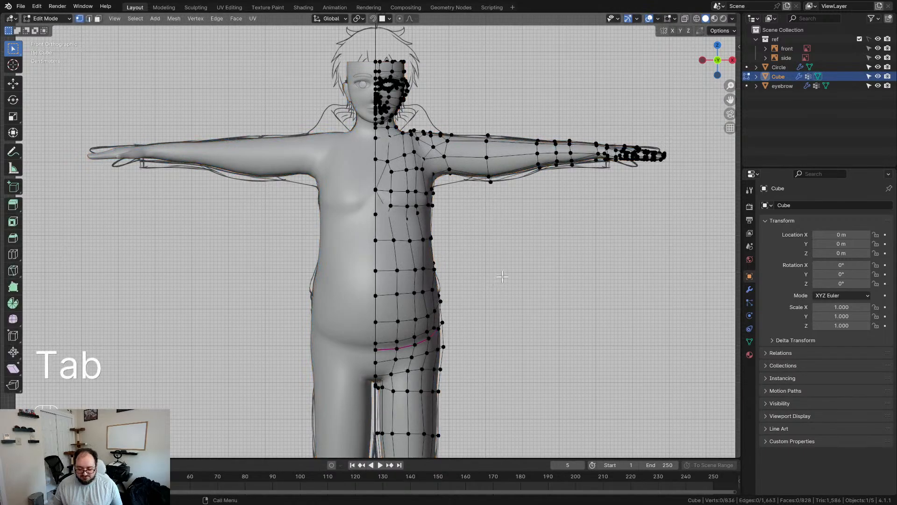
key("z")
key("c")
mouse_move(454, 267)
left_mouse_down()
mouse_move(401, 270)
mouse_move(402, 177)
mouse_move(430, 150)
mouse_move(396, 196)
mouse_move(505, 161)
mouse_move(538, 170)
left_mouse_up()
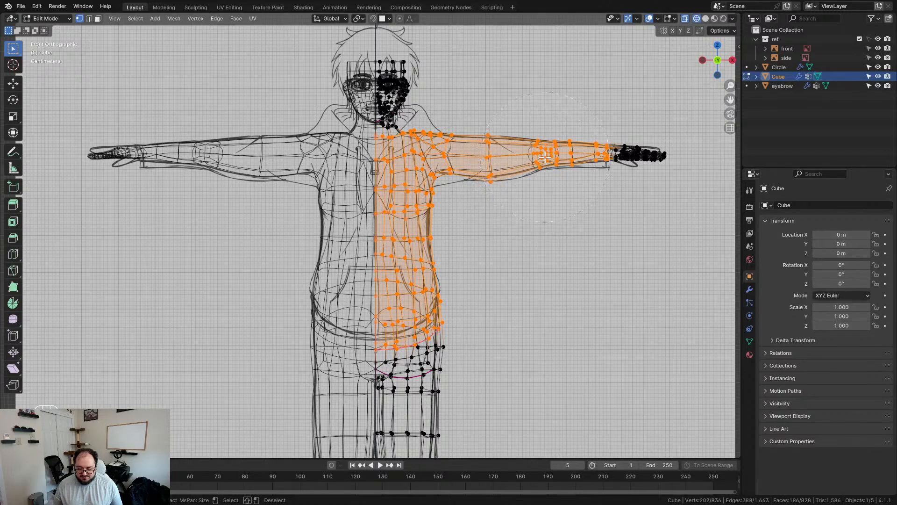
key("KP_Enter")
key("shift+d")
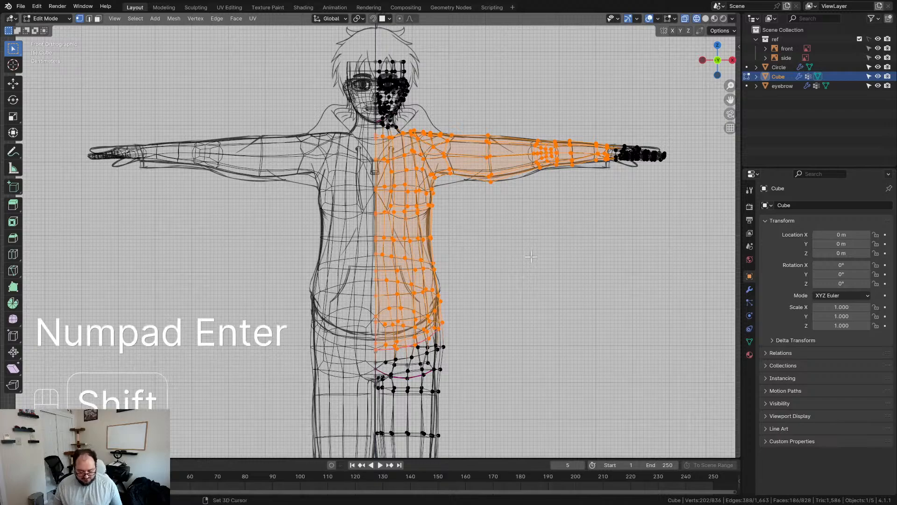
right_click(531, 256)
key("p")
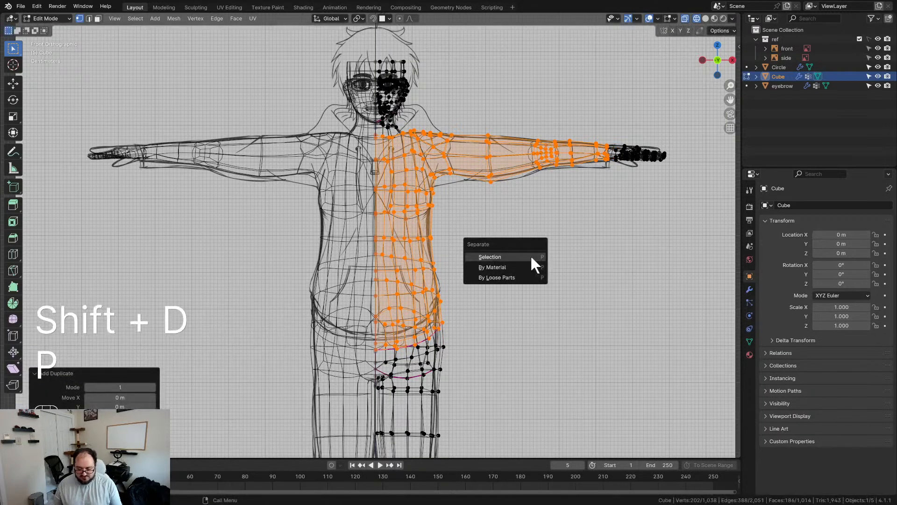
left_click(530, 256)
key("Tab")
Rename the separated torso and sleeve object as jacket
left_click(840, 86)
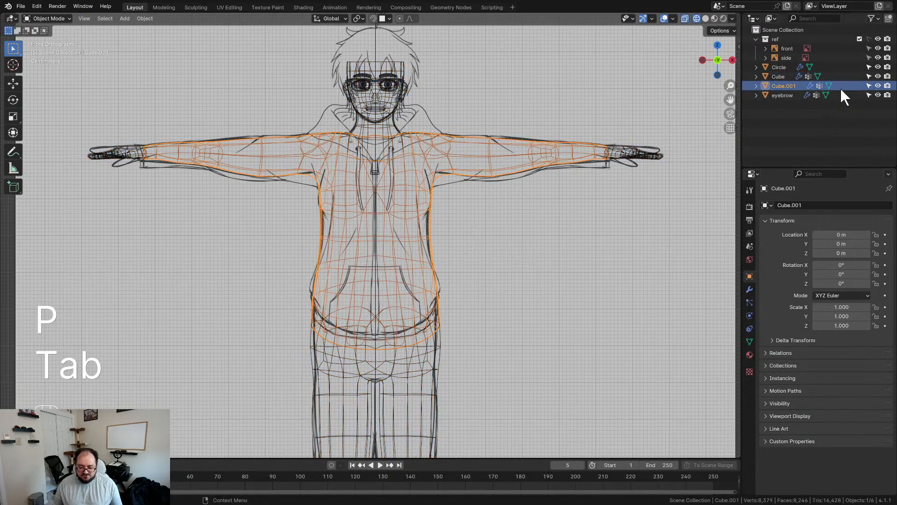
key("z")
middle_click_drag(471, 257, 455, 268)
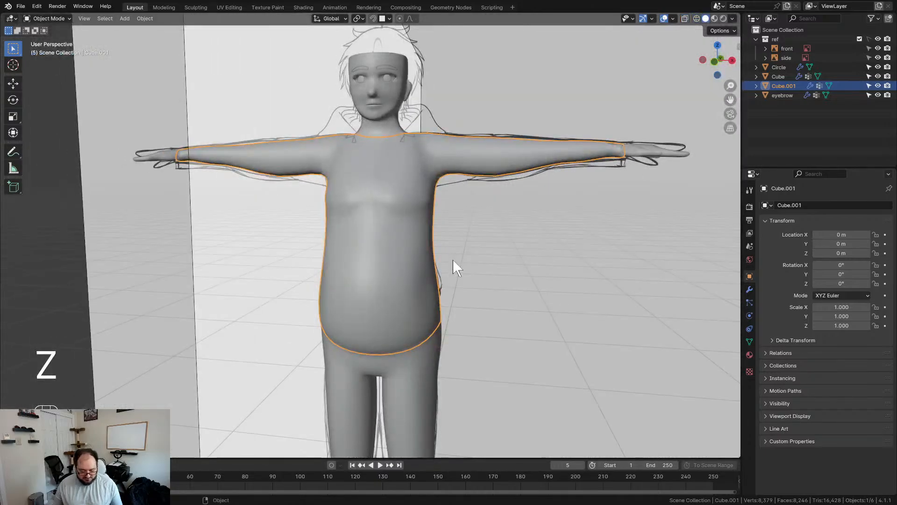
key("F2")
type("jacket")
key("Return")
Fatten the entire jacket mesh outward along its normals by about 0.016 m
mouse_move(453, 261)
middle_mouse_down()
mouse_move(290, 250)
mouse_move(297, 264)
mouse_move(371, 249)
mouse_move(471, 262)
middle_mouse_up()
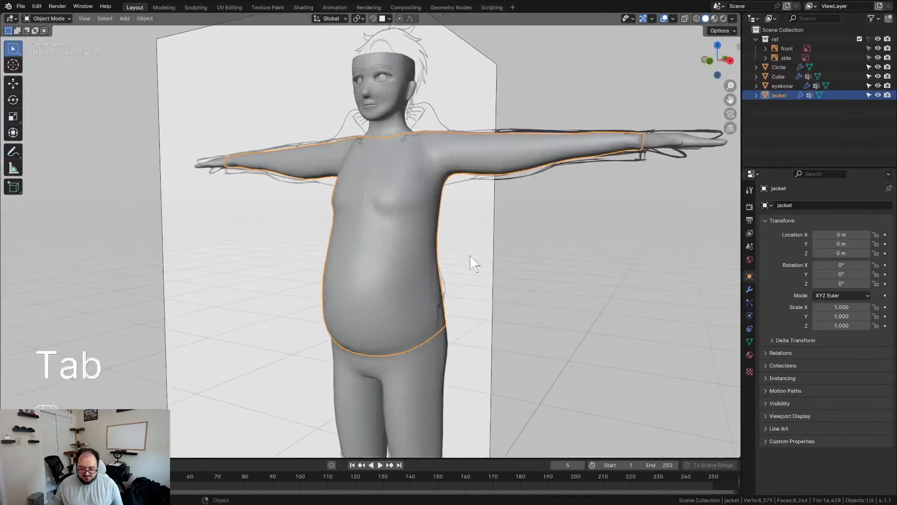
key("Tab")
key("a")
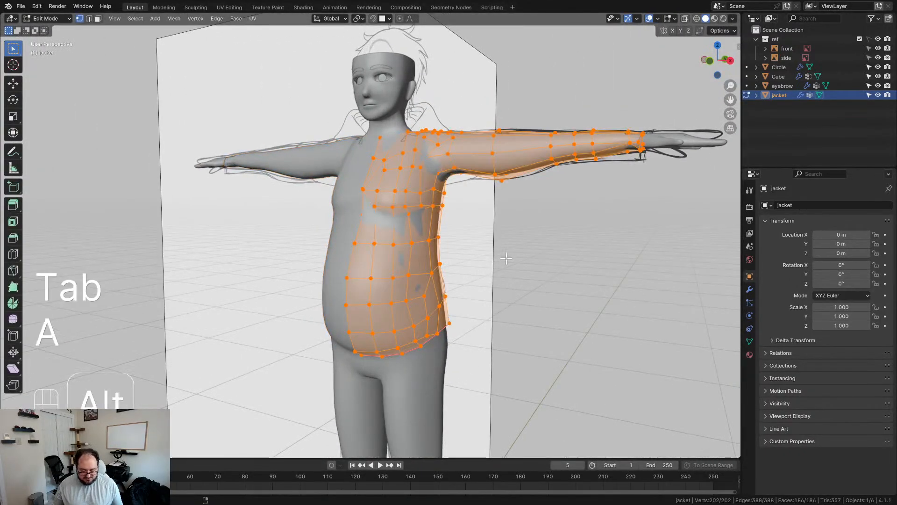
key("alt+s")
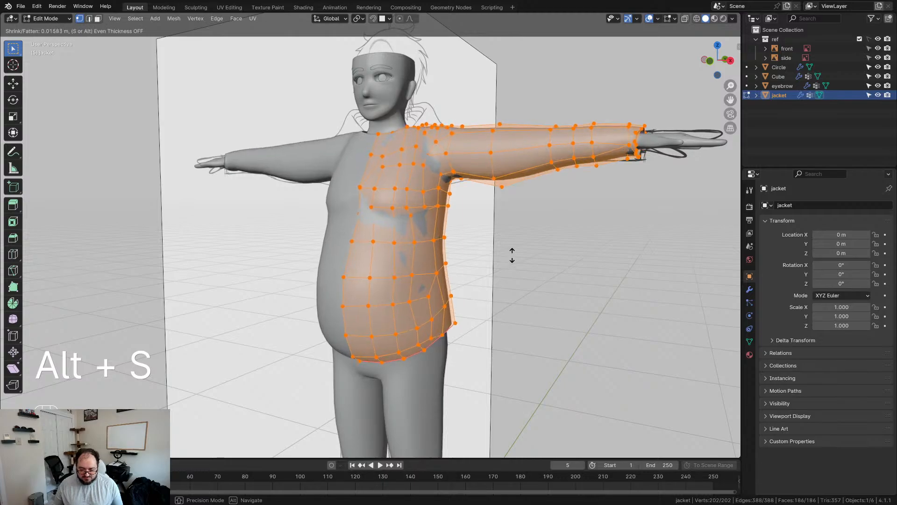
left_click(512, 255)
middle_click_drag(512, 255, 398, 297)
key("Tab")
key("Tab")
Try to delete the lowest vertices along the jacket's back hem
middle_click_drag(437, 329, 328, 260, "shift")
left_click(346, 282)
key("x")
left_click(382, 301)
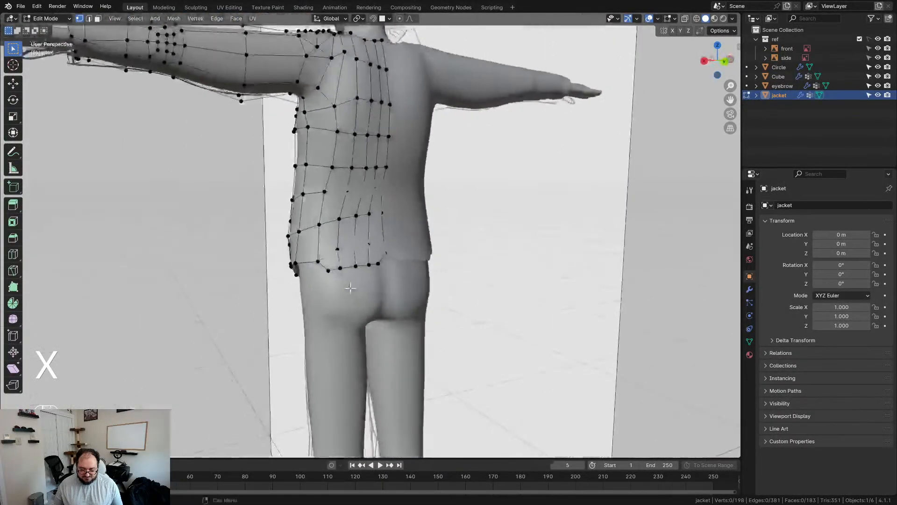
left_click_drag(387, 285, 388, 286)
key("x")
left_click(388, 293)
Try to reshape the jacket's back hem by moving its lower vertices
middle_click_drag(380, 282, 342, 239)
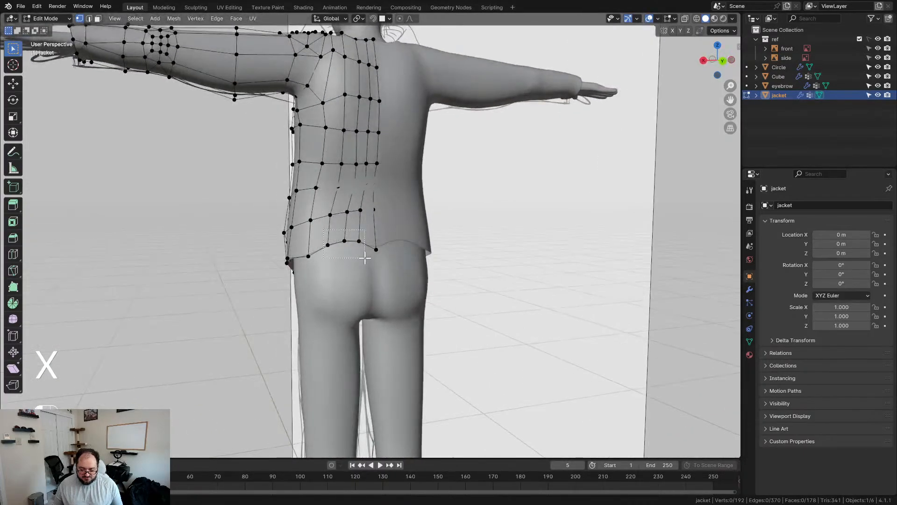
left_click_drag(365, 258, 365, 258)
key("g")
left_click(365, 267)
middle_click_drag(364, 267, 390, 268)
key("g")
left_click(466, 273)
left_click(375, 271)
Undo the hem vertex moves and deletions on the back of the jacket
key("ctrl+z")
key("ctrl+z")
key("ctrl+z")
middle_click_drag(414, 292, 308, 307)
Delete the lowest row of vertices hanging below the jacket's back hem
middle_click_drag(364, 281, 401, 285)
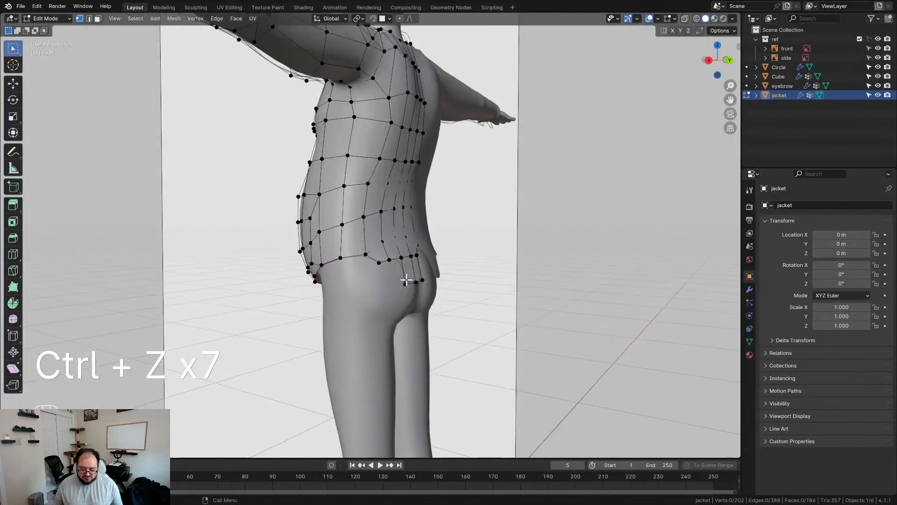
left_click_drag(397, 277, 457, 306)
key("x")
left_click(456, 307)
middle_click_drag(432, 309, 451, 282)
left_click(402, 251, "alt")
key("x")
left_click(402, 252)
Select the jacket's bottom hem loop and flatten it vertically by scaling it to 0 along Z in the side view
left_click(435, 251, "alt")
key("KP_3")
key("s")
key("z")
key("KP_0")
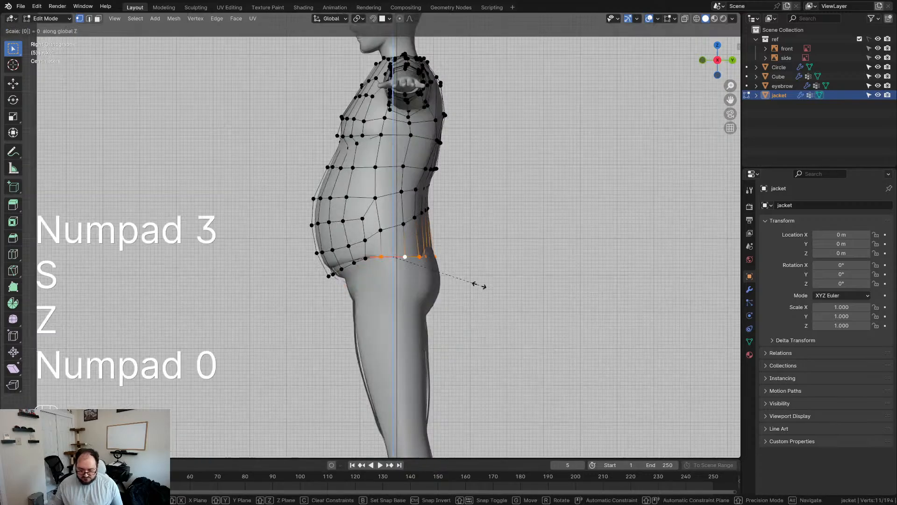
key("KP_Enter")
Tilt the hem loop down toward the front, reposition it around the body, and scale it up by about 1.15
key("g")
key("r")
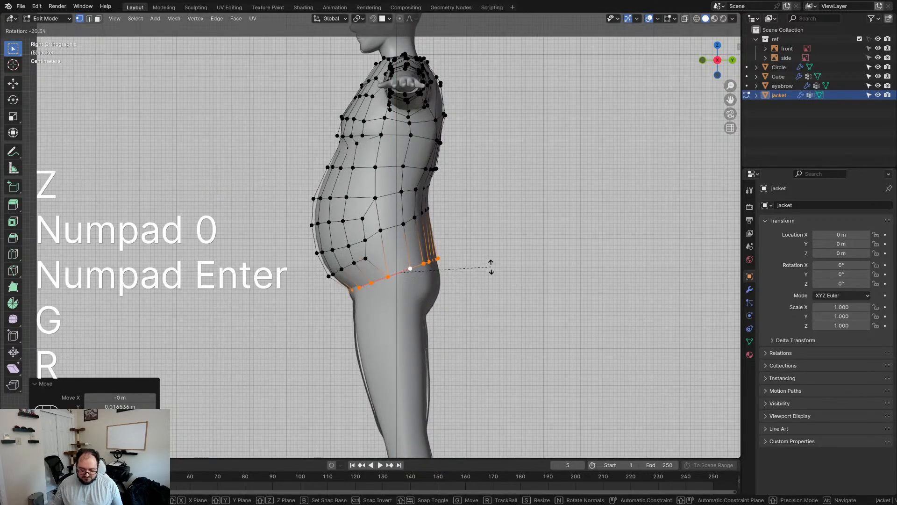
key("g")
left_click(485, 259)
key("s")
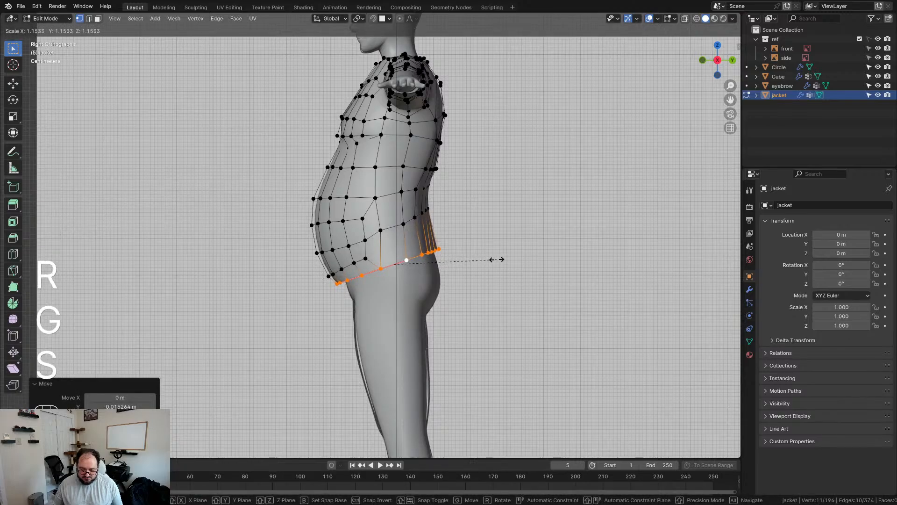
left_click(496, 259)
Remove the edge crease from the jacket's hem loop by applying a crease value of -1
middle_click_drag(474, 272, 563, 277)
key("shift+e")
key("KP_Subtract")
key("KP_1")
key("KP_Enter")
scroll(536, 273, "down", 3)
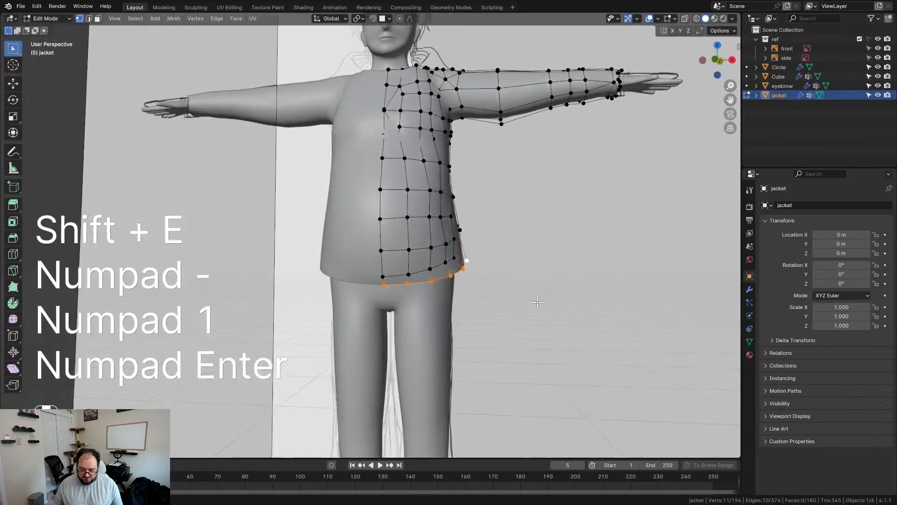
Lower the jacket's hem loop along the Z axis to lengthen the jacket, and check the shape in Object Mode
key("Tab")
middle_click_drag(540, 304, 377, 311)
key("Tab")
middle_click_drag(411, 271, 471, 274)
key("Tab")
key("Tab")
key("g")
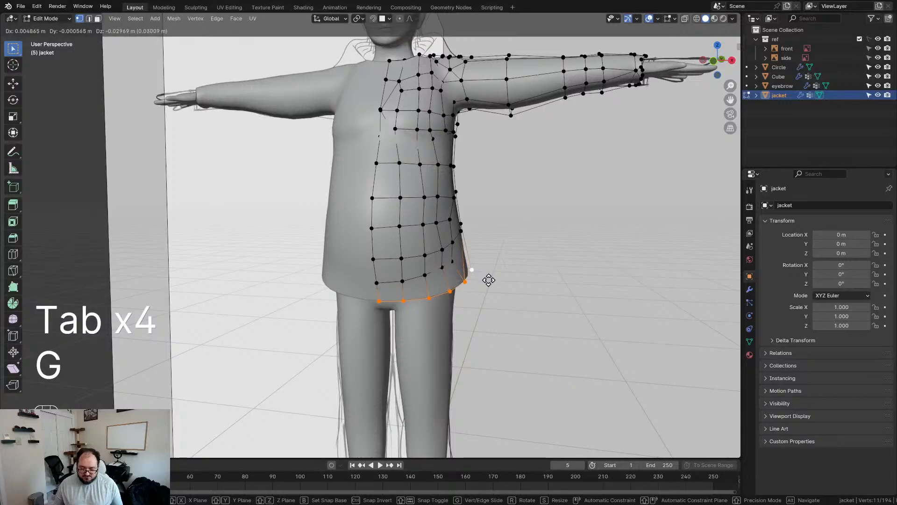
key("z")
left_click(487, 279)
key("Tab")
scroll(474, 248, "down", 2)
middle_click_drag(469, 232, 411, 255)
Try to move and smooth the chest vertex at the jacket's center line
scroll(409, 263, "up", 3)
key("Tab")
scroll(346, 256, "up", 2)
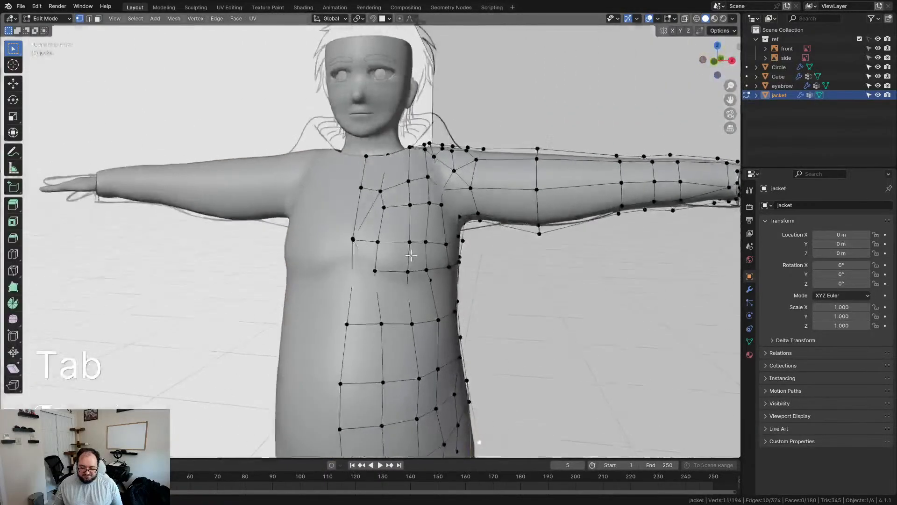
scroll(367, 244, "up", 2)
key("g")
left_click(396, 242)
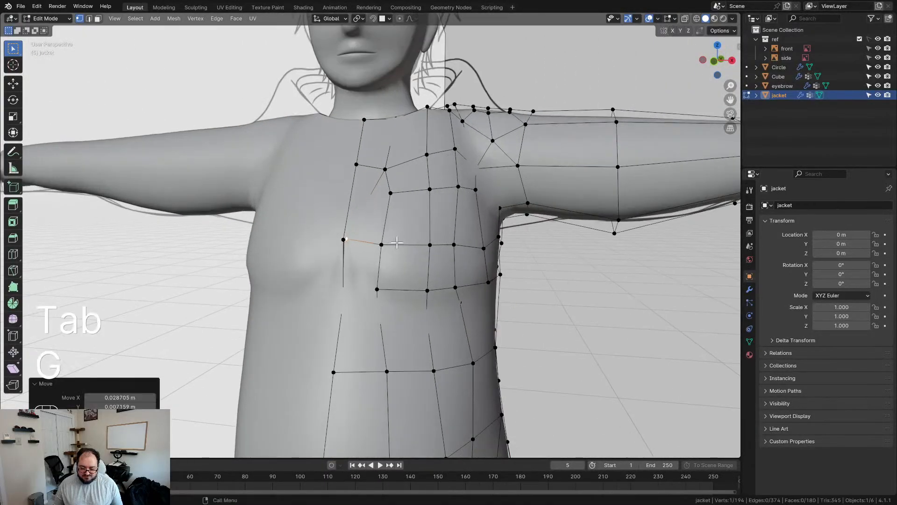
key("e")
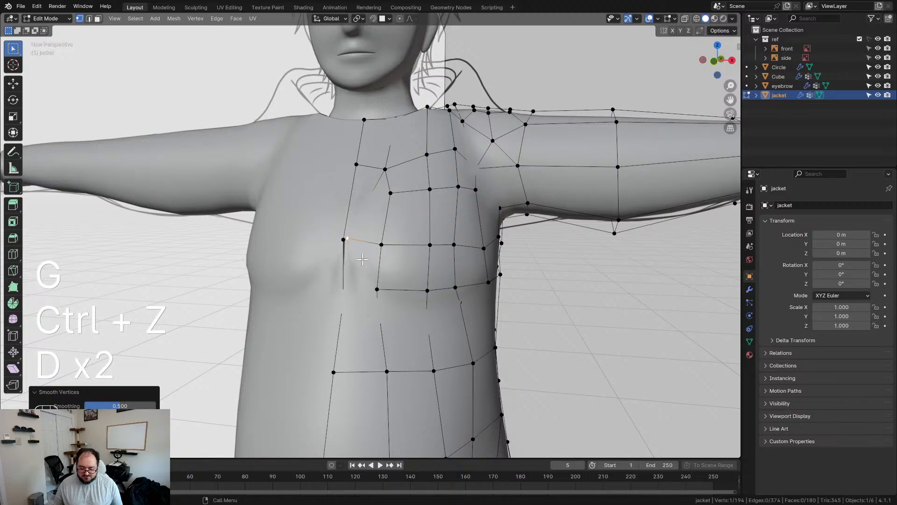
key("d")
key("ctrl+z")
key("ctrl+z")
key("ctrl+z")
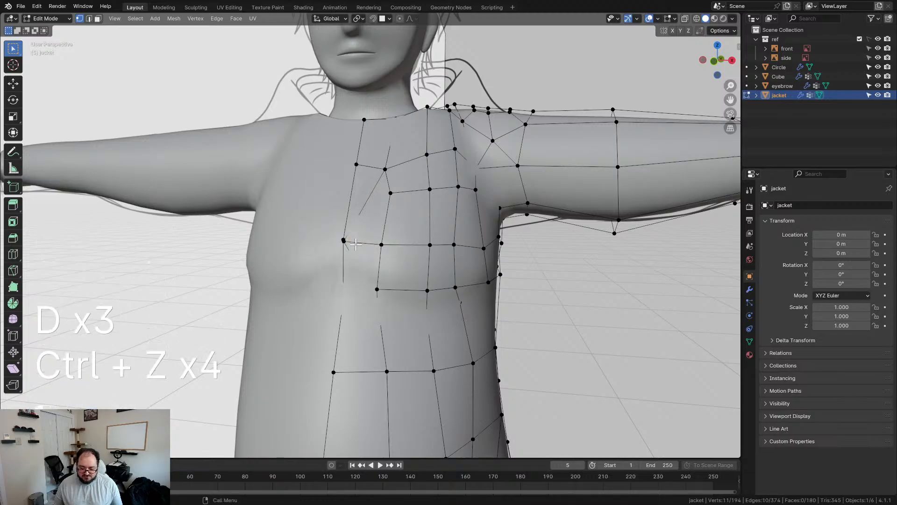
Move the extra chest vertex sideways off the jacket's center line and enable clipping on the Mirror modifier
left_click(750, 290)
key("g")
left_click(388, 246)
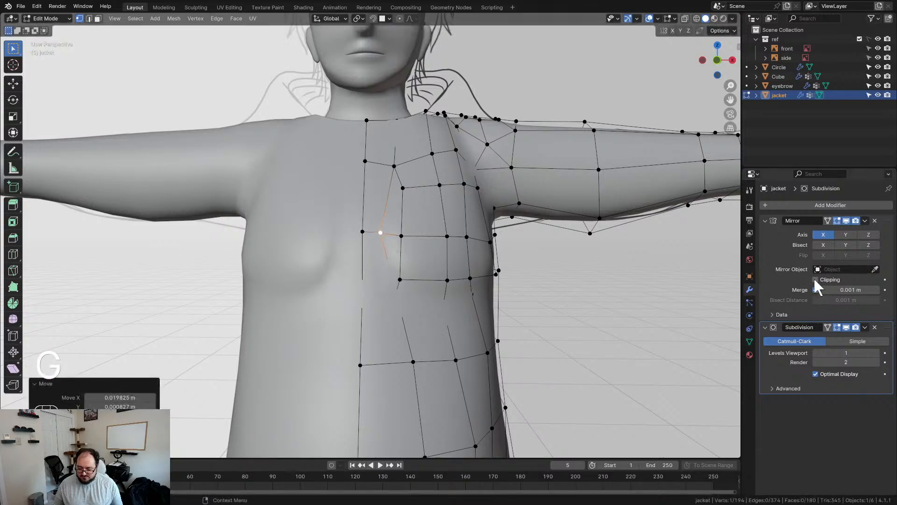
Adjust the position of the jacket's lower vertices and check the smoothed jacket in Object Mode
scroll(398, 297, "down", 4)
middle_click_drag(439, 297, 481, 403)
key("g")
left_click(432, 394)
key("g")
left_click(436, 392)
middle_click_drag(440, 393, 400, 368)
key("Tab")
middle_click_drag(370, 333, 468, 335)
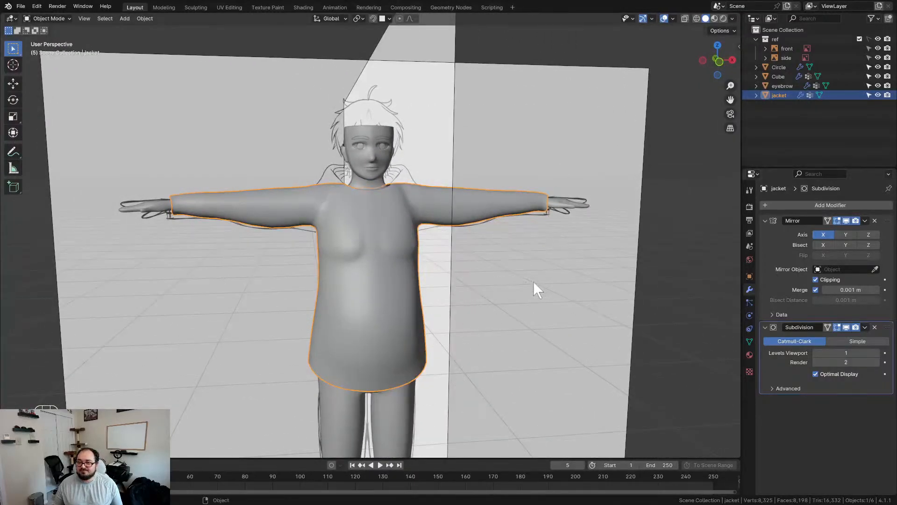
Examine the jacket's overall silhouette and fit over the body from several angles
left_click(494, 307)
middle_click_drag(494, 308, 160, 309)
middle_click_drag(381, 191, 465, 269)
left_click(420, 309)
scroll(466, 248, "up", 3)
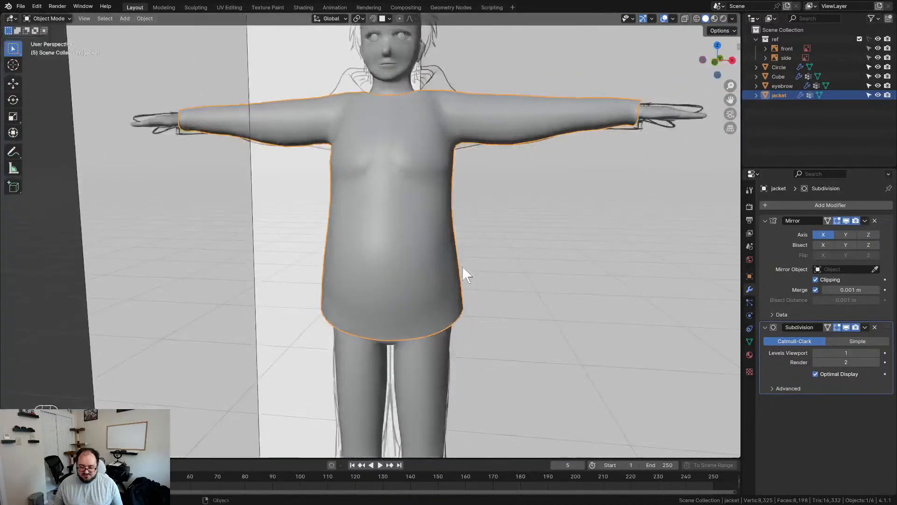
scroll(406, 233, "down", 2)
middle_click_drag(396, 178, 392, 227, "shift")
scroll(391, 227, "up", 3)
middle_click_drag(391, 195, 390, 223)
Shrink the jacket's neckline loop inward with Shrink/Fatten so it sits close around the neck
middle_click_drag(384, 158, 424, 198)
scroll(424, 201, "up", 4)
key("Tab")
middle_click_drag(429, 169, 414, 188)
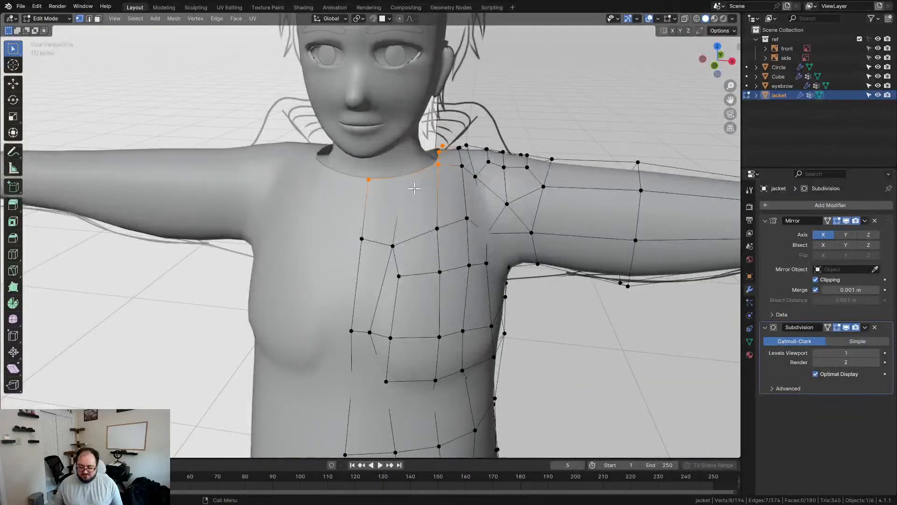
key("alt+s")
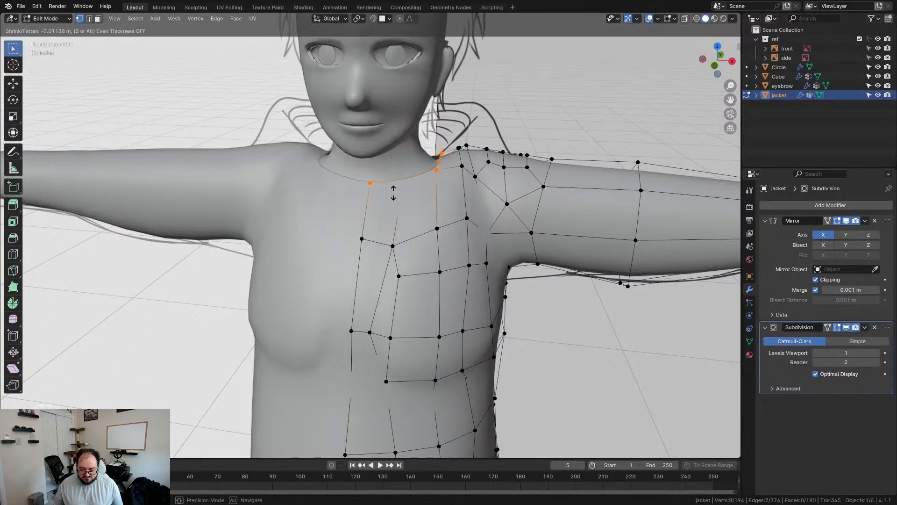
left_click(402, 212)
mouse_move(415, 229)
middle_mouse_down()
mouse_move(432, 219)
mouse_move(423, 220)
middle_mouse_up()
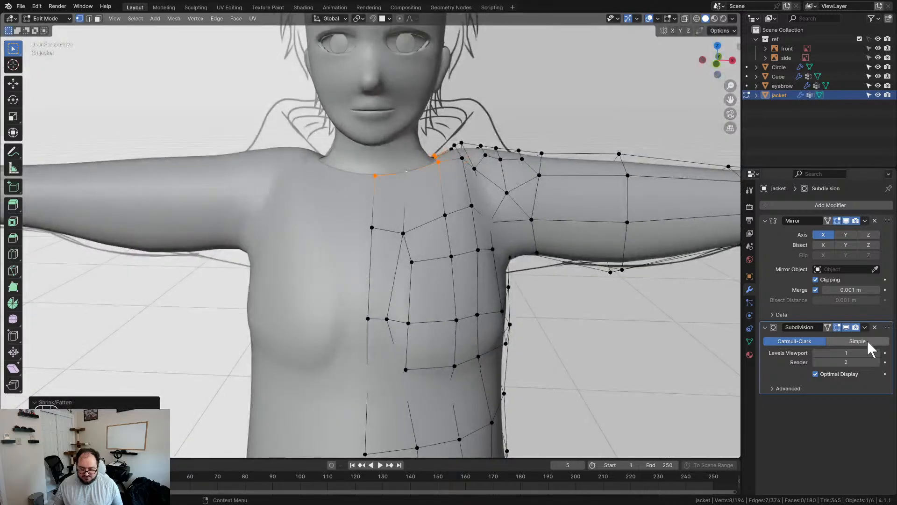
Assign the selected neckline vertices of the jacket mesh to the pin vertex group
left_click(750, 338)
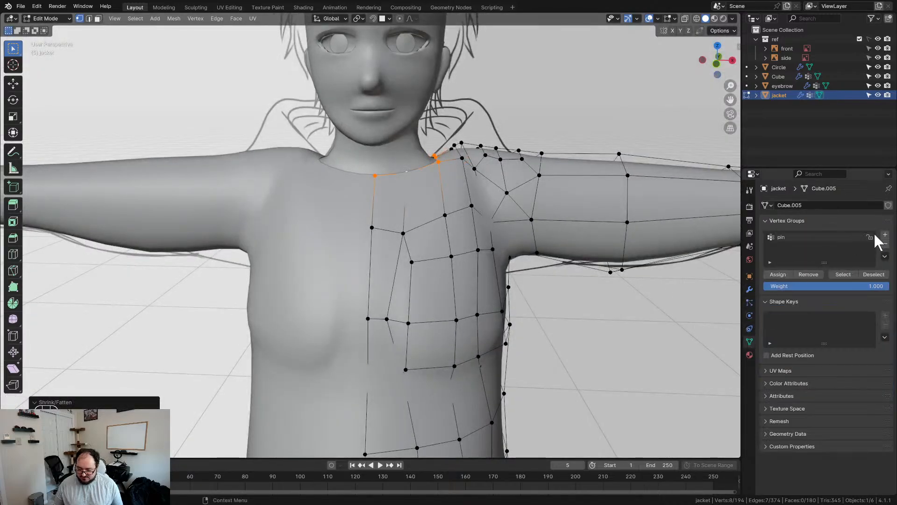
left_click(774, 235)
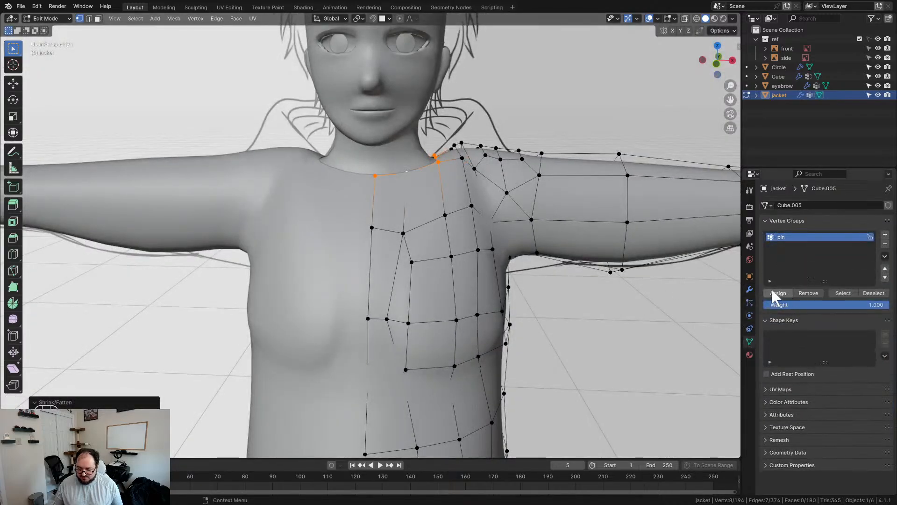
left_click(802, 295)
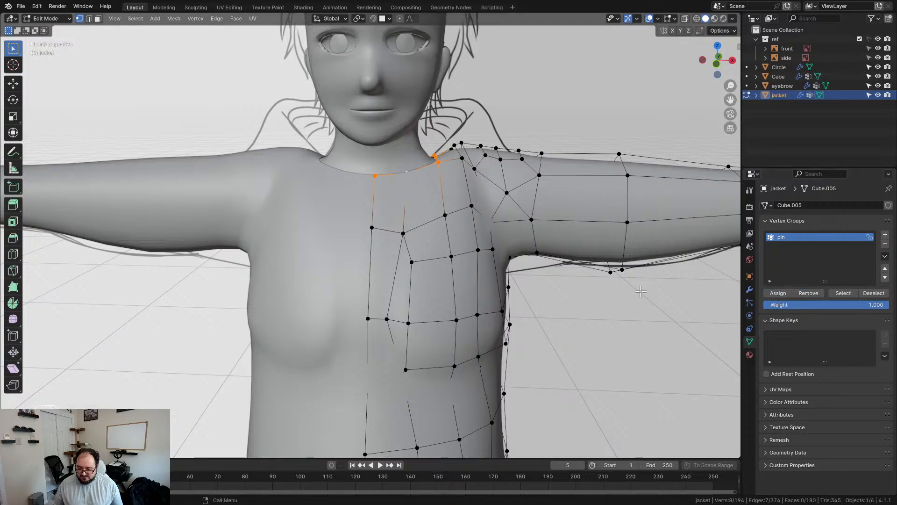
Clear the vertex selection and select the pin group's vertices to check which ones it contains
key("a")
key("a")
scroll(560, 322, "down", 3)
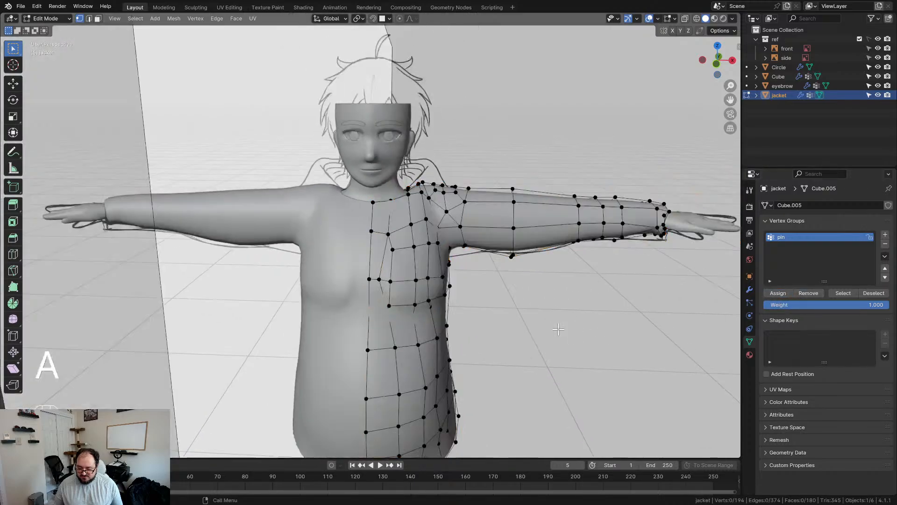
left_click(843, 293)
scroll(427, 296, "down", 4)
mouse_move(427, 295)
middle_mouse_down()
mouse_move(519, 299)
mouse_move(297, 274)
mouse_move(348, 289)
mouse_move(422, 279)
middle_mouse_up()
scroll(424, 293, "up", 3)
scroll(422, 279, "down", 1)
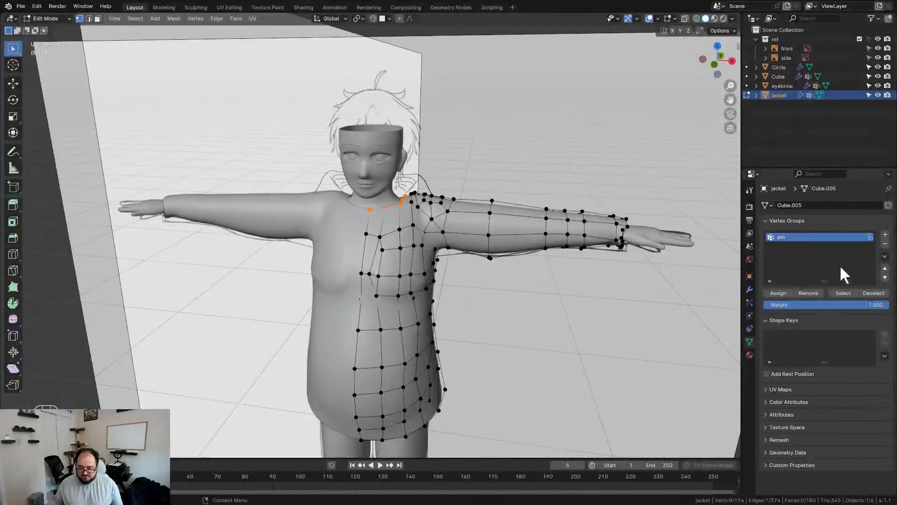
Return the jacket to Object Mode, keep it selected, and set the timeline to frame 0
left_click(749, 289)
scroll(541, 329, "down", 2)
middle_click_drag(541, 329, 544, 257, "shift")
scroll(545, 257, "up", 1)
key("Tab")
middle_click_drag(491, 248, 505, 221)
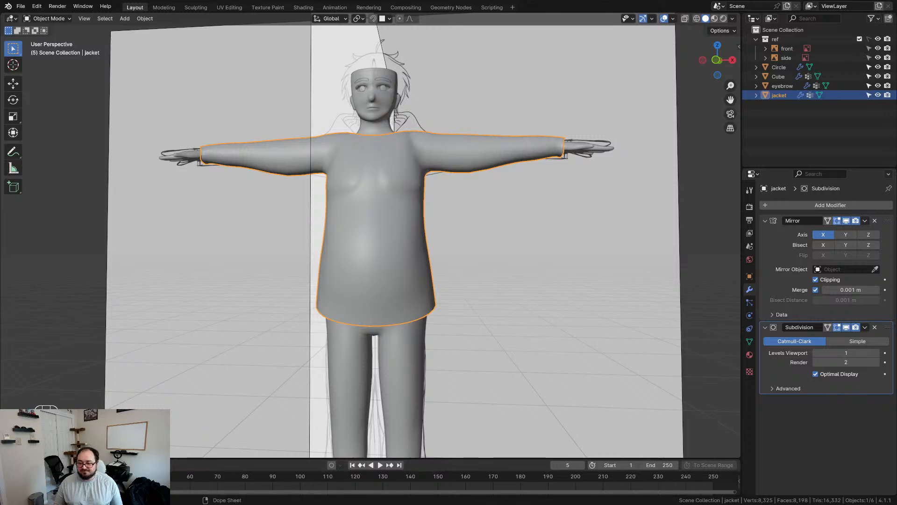
left_click(499, 239)
left_click(374, 237)
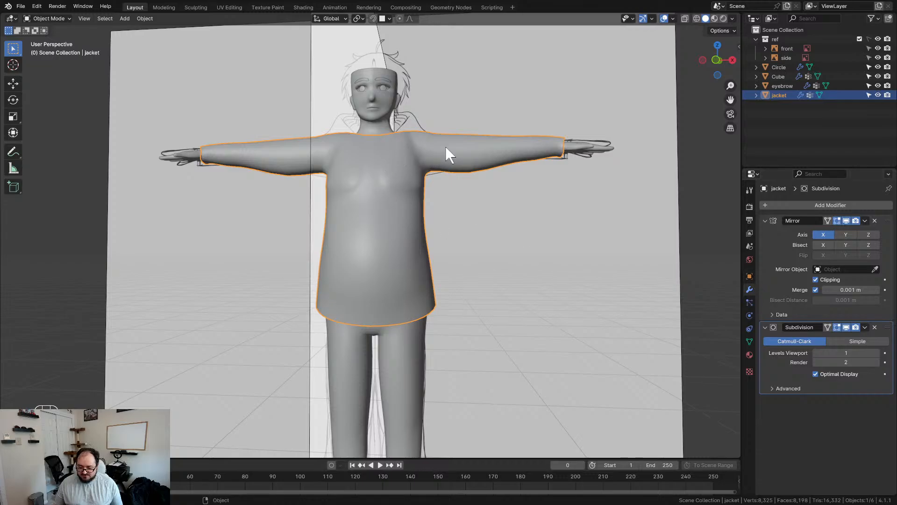
Try a Cloth simulation with the Silk preset on the jacket, play it briefly, and undo the addition
left_click(750, 314)
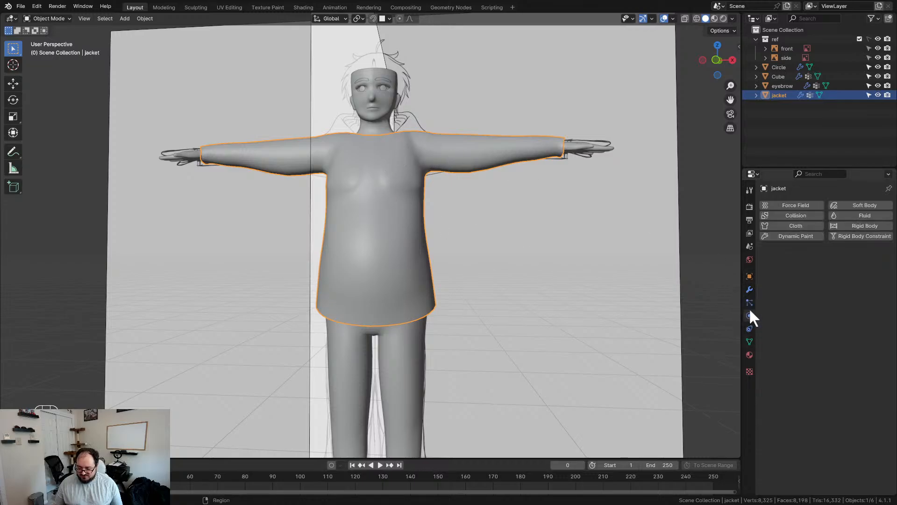
left_click(797, 224)
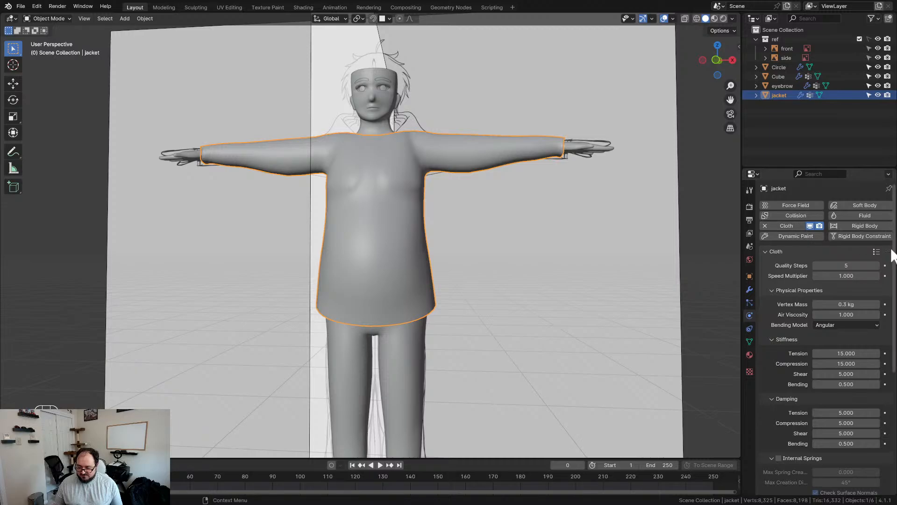
left_click(875, 252)
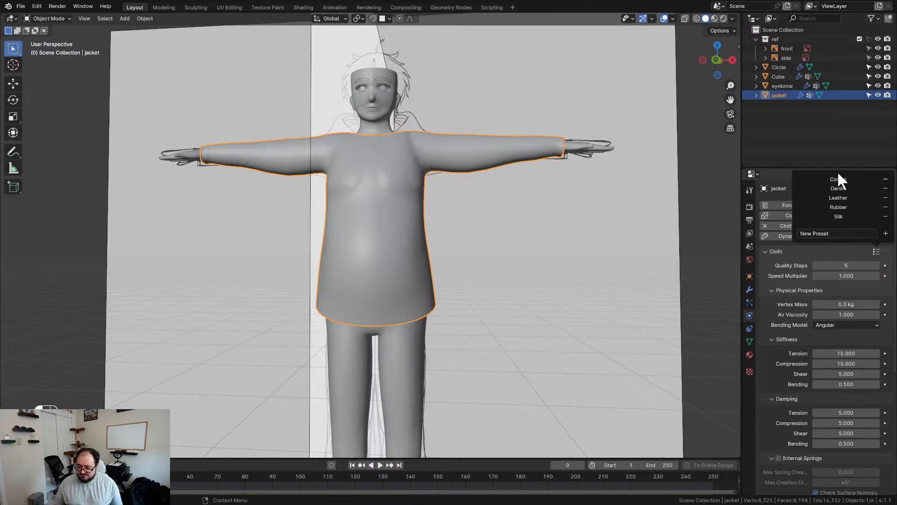
left_click(839, 216)
middle_click_drag(438, 256, 477, 301)
key("space")
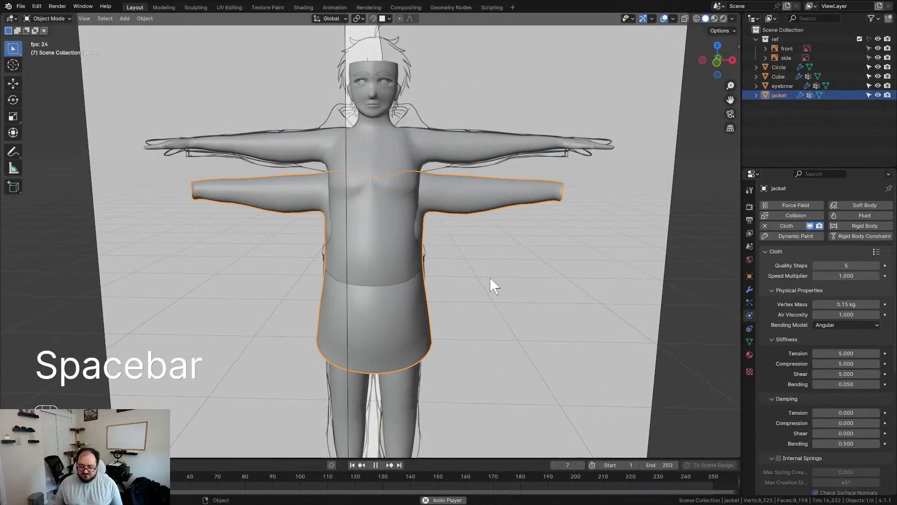
key("space")
key("ctrl+z")
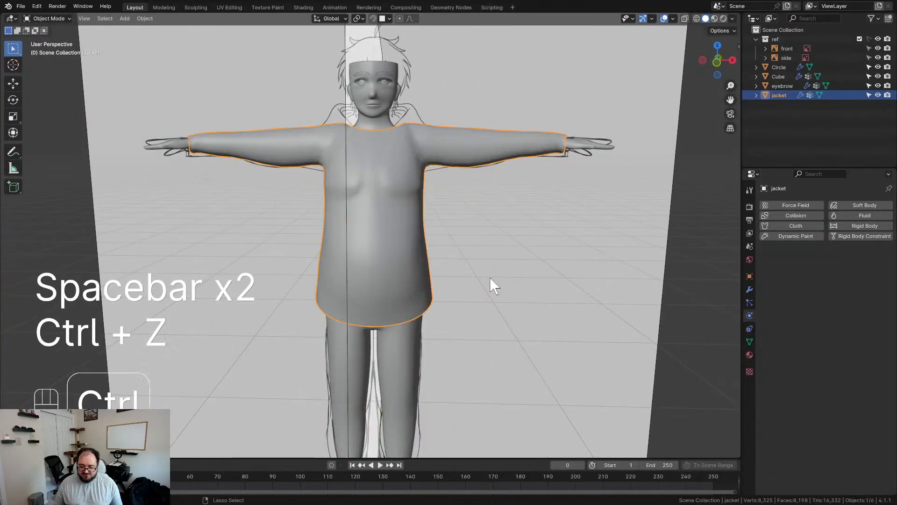
Add Cloth physics to the jacket and assign the pin vertex group as its pin group
left_click(795, 224)
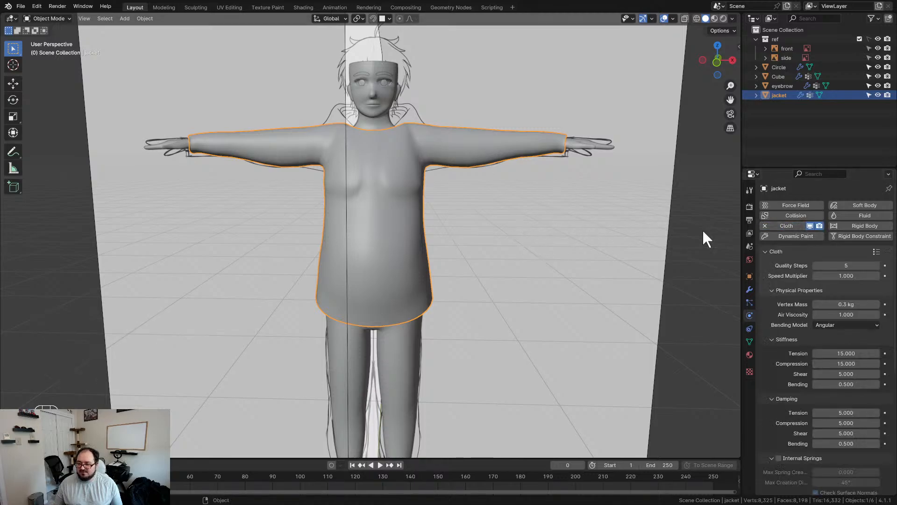
scroll(805, 256, "down", 8)
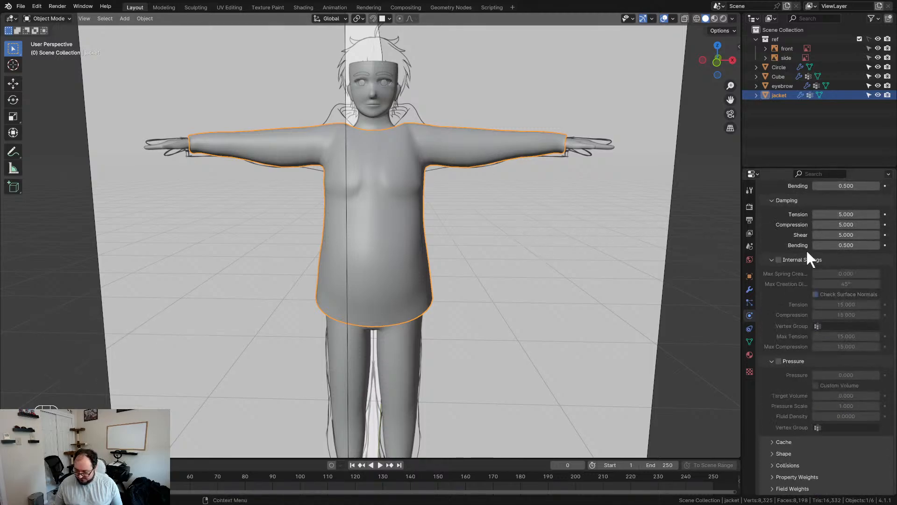
left_click(767, 360)
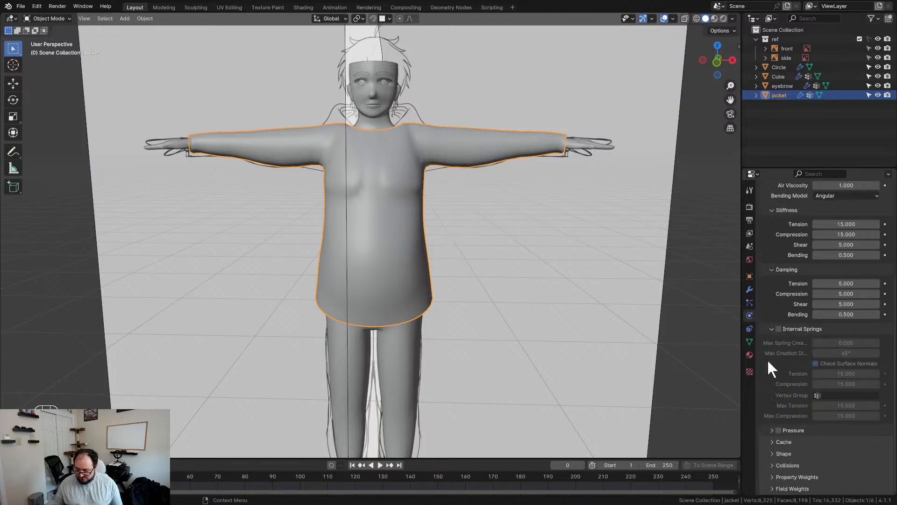
left_click(768, 327)
left_click(780, 453)
scroll(840, 423, "down", 4)
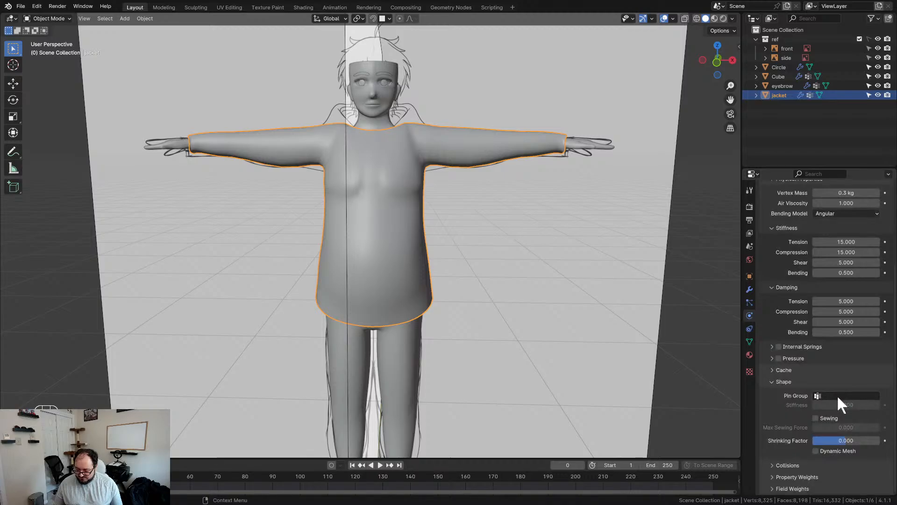
left_click(836, 395)
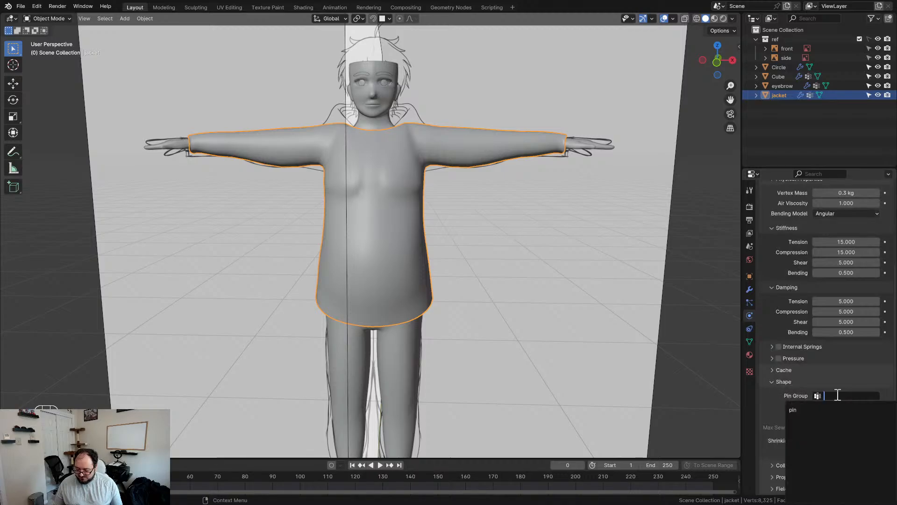
left_click(812, 410)
Play the pinned jacket's cloth simulation to review how it falls, and rewind the timeline to frame 0
key("space")
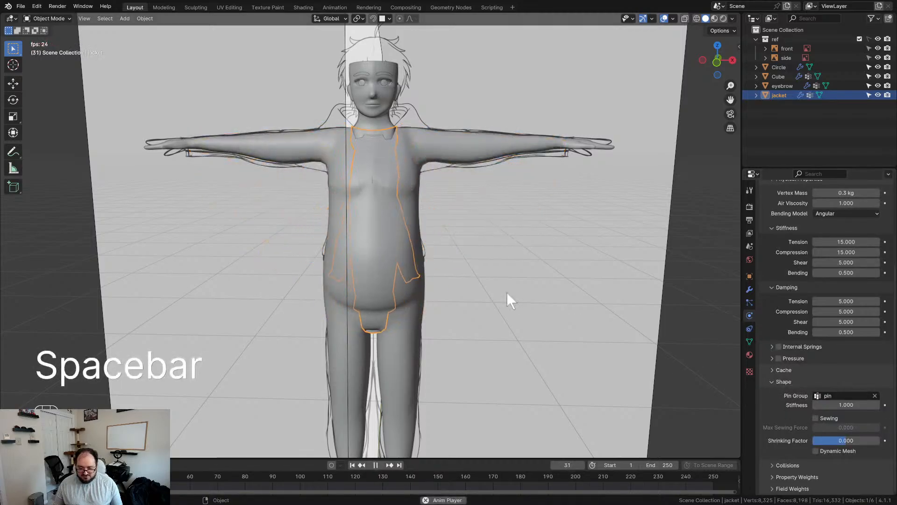
key("space")
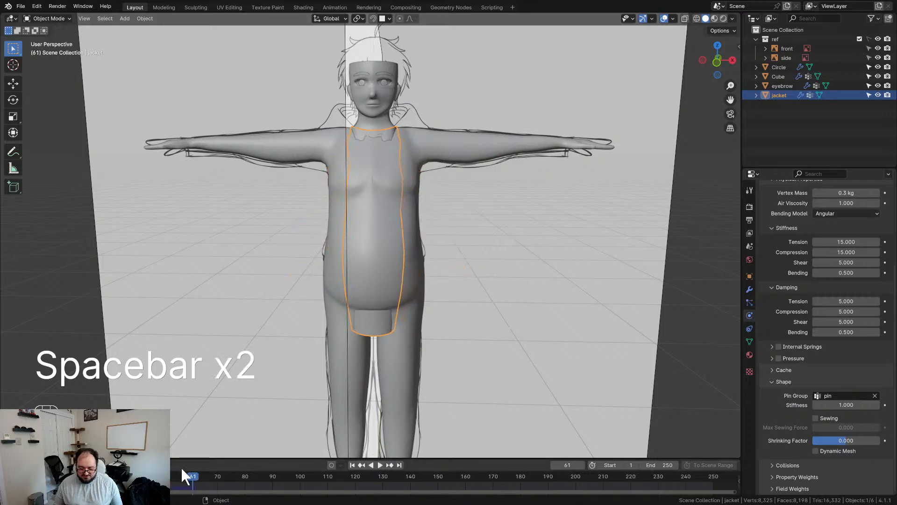
left_click_drag(197, 475, 24, 475)
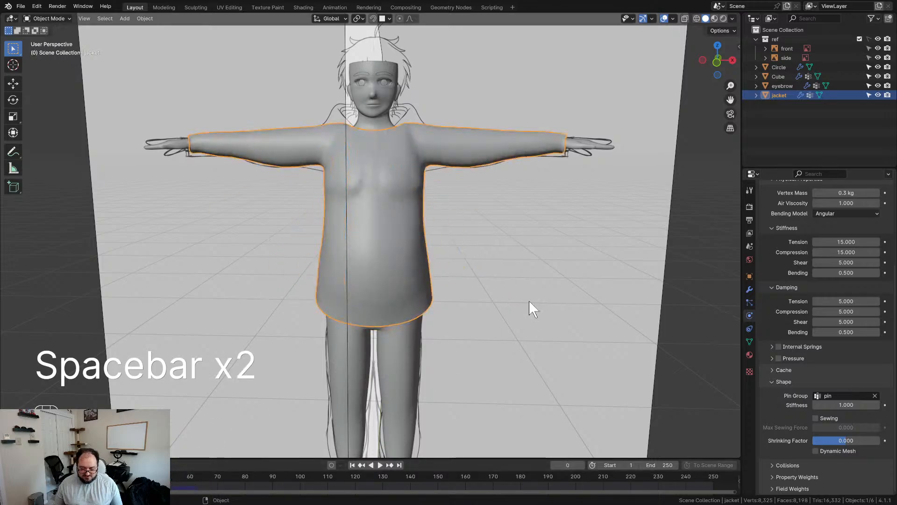
Add Collision physics to the body mesh with outer and inner thickness of 0.001 and friction of 0
left_click(591, 196)
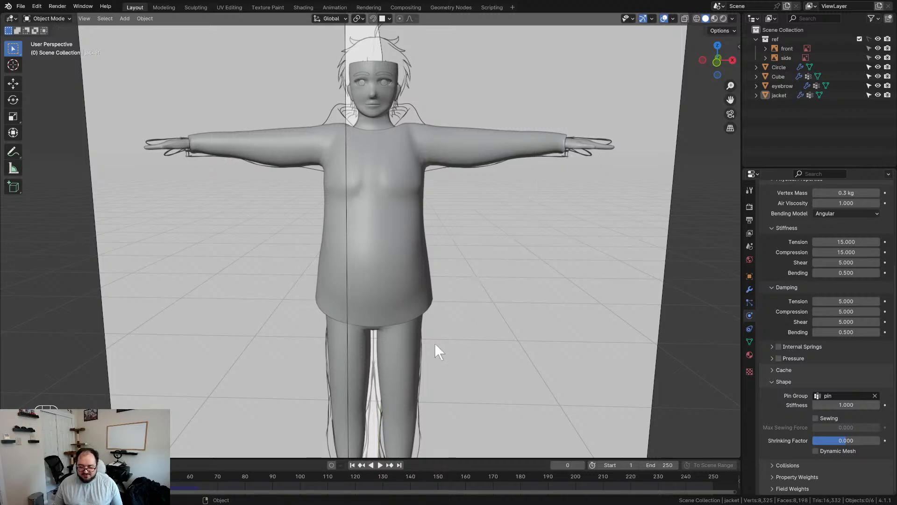
left_click(410, 357)
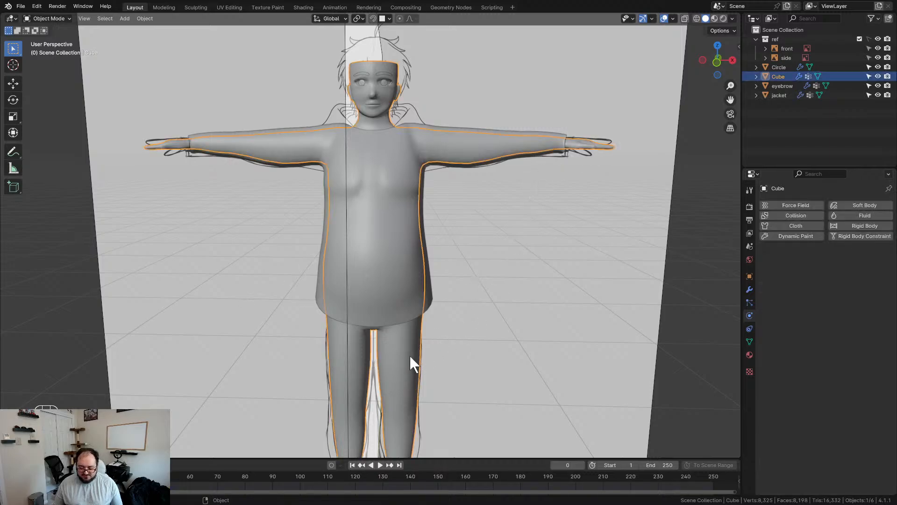
left_click(806, 215)
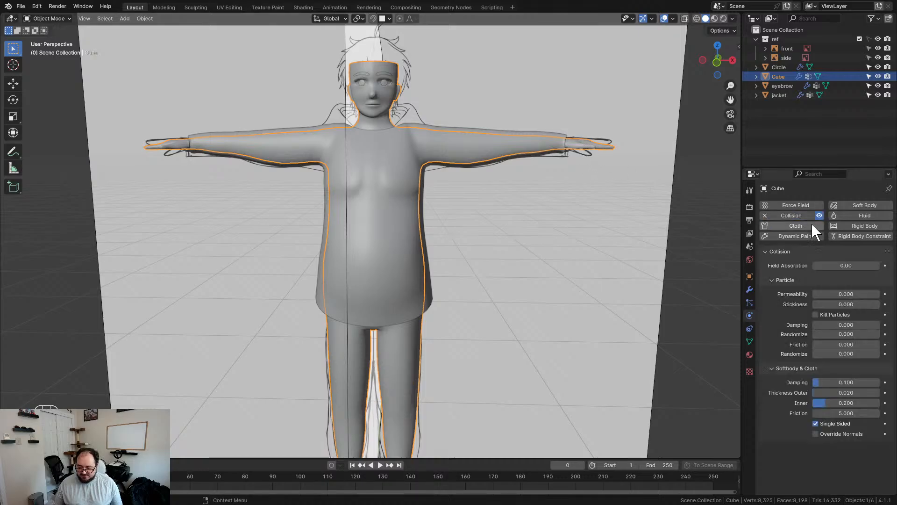
left_click_drag(829, 381, 814, 381)
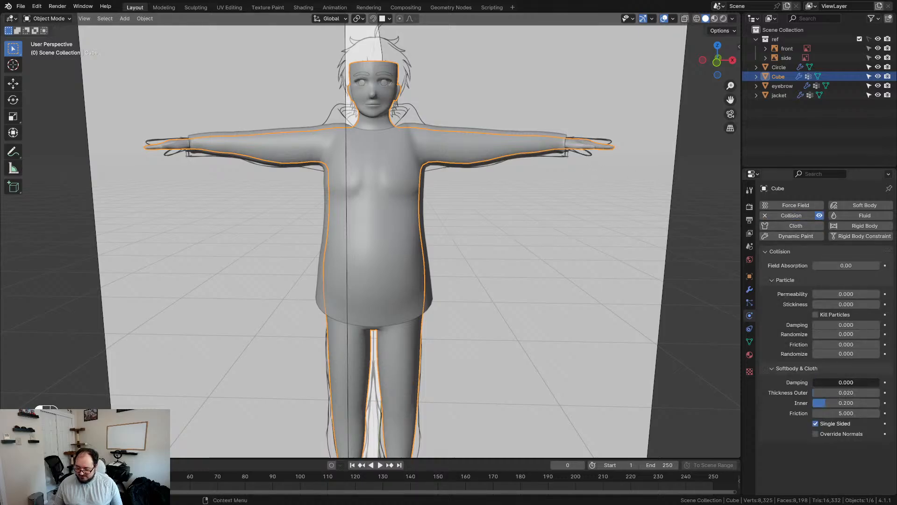
key("ctrl+z")
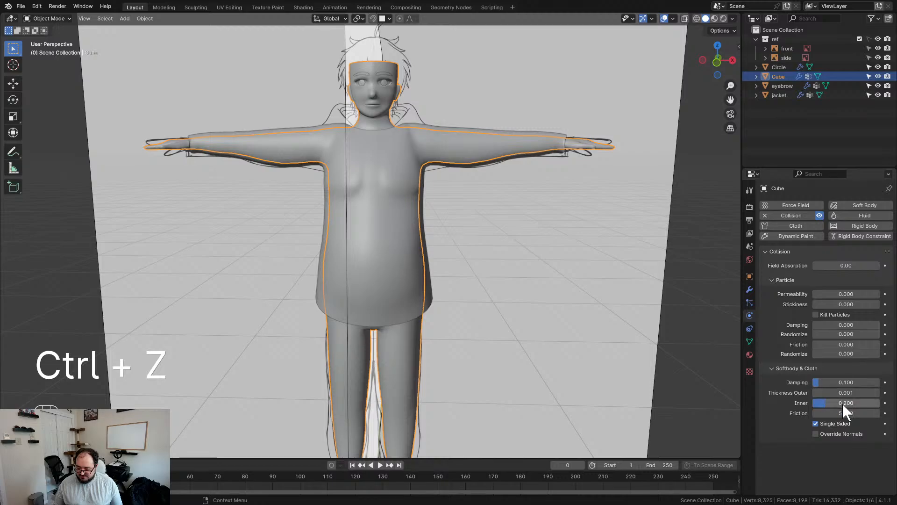
left_click_drag(834, 414, 791, 413)
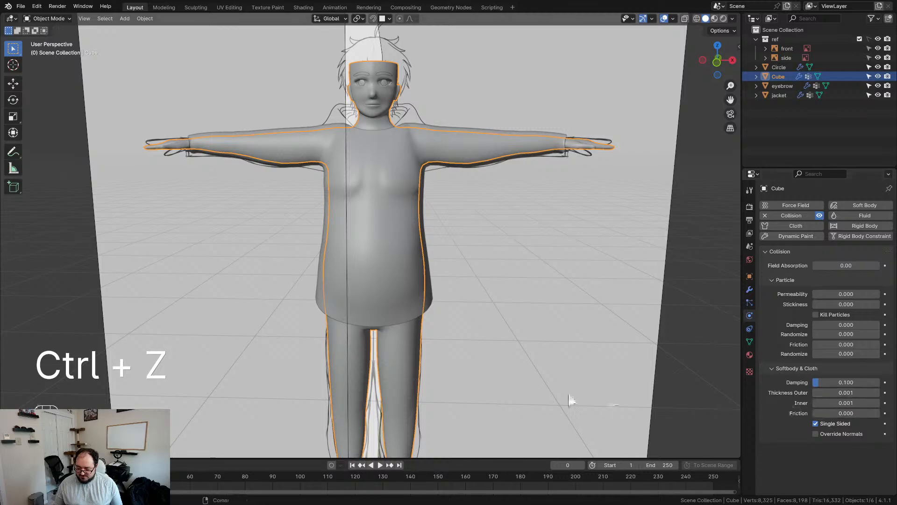
Play the simulation to examine the jacket colliding with the body, select the jacket, and rewind to frame 0
left_click(512, 353)
key("space")
middle_click_drag(499, 300, 543, 320)
key("space")
left_click(403, 257)
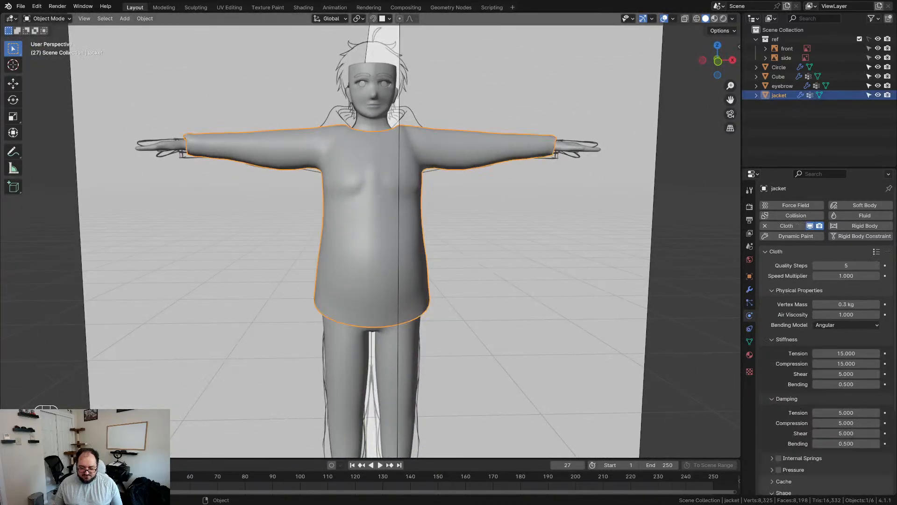
left_click(24, 476)
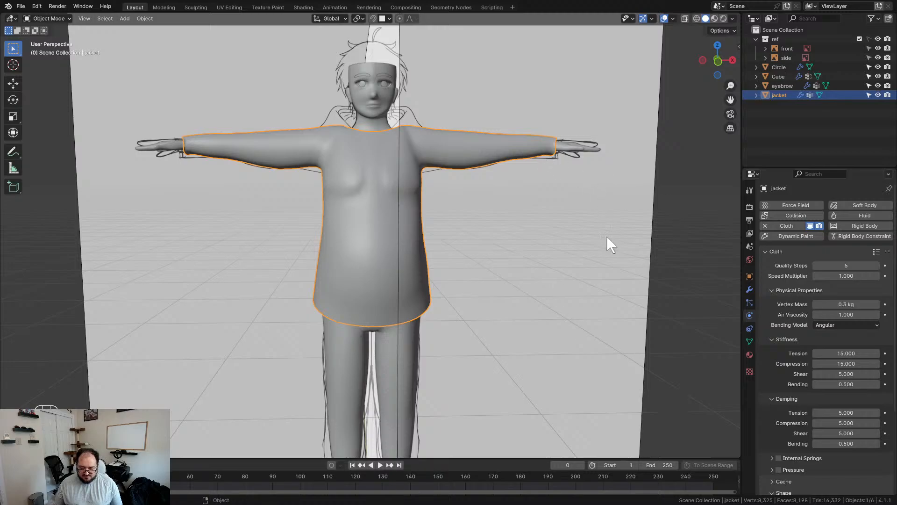
Set the jacket cloth's object collision distance to 0.001 m and enable self collisions with a distance of 0.001 m
left_click(780, 339)
left_click(778, 350)
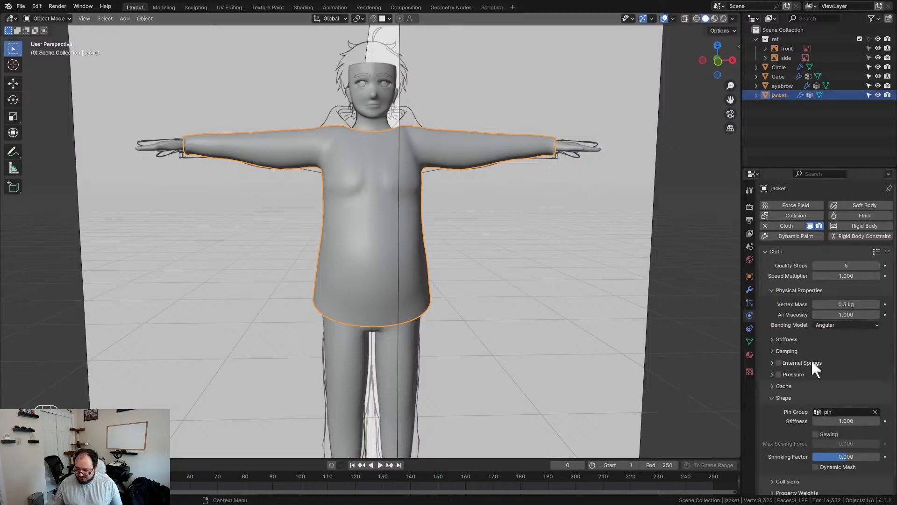
scroll(809, 369, "down", 1)
left_click(785, 465)
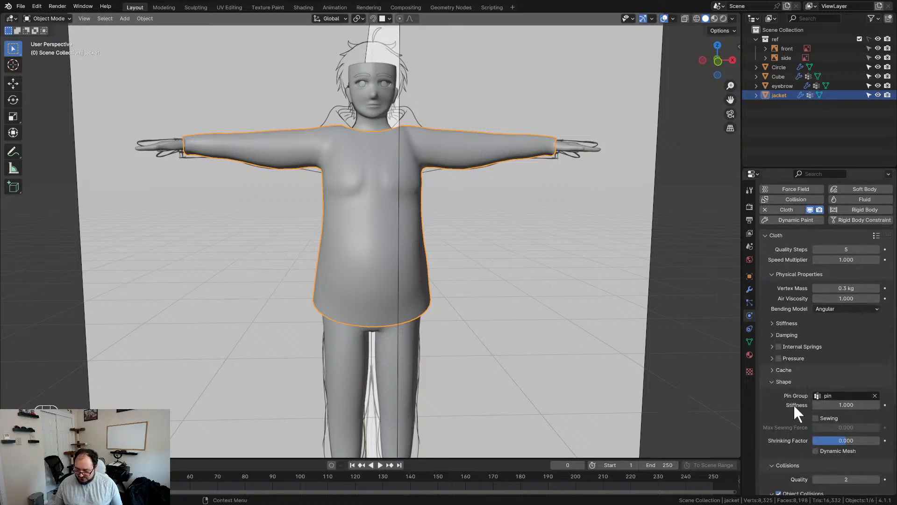
scroll(793, 403, "down", 5)
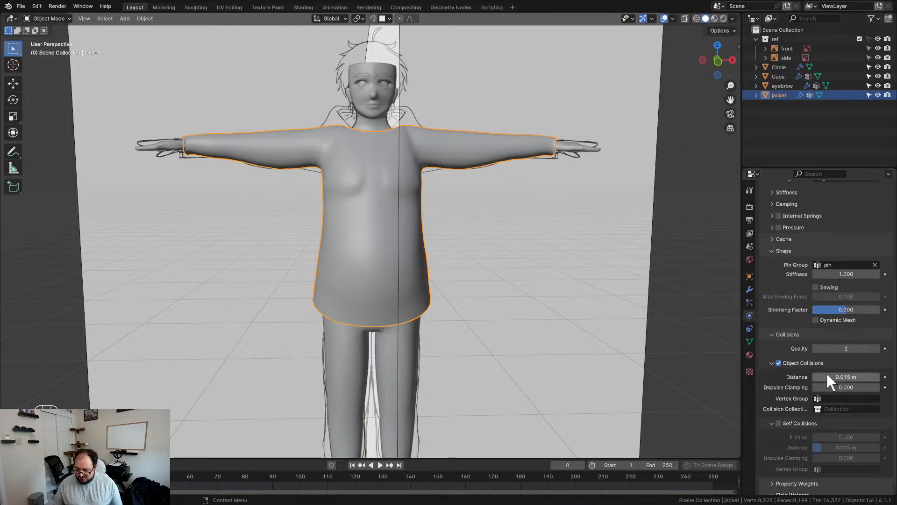
left_click(853, 377)
type("0.001")
key("Return")
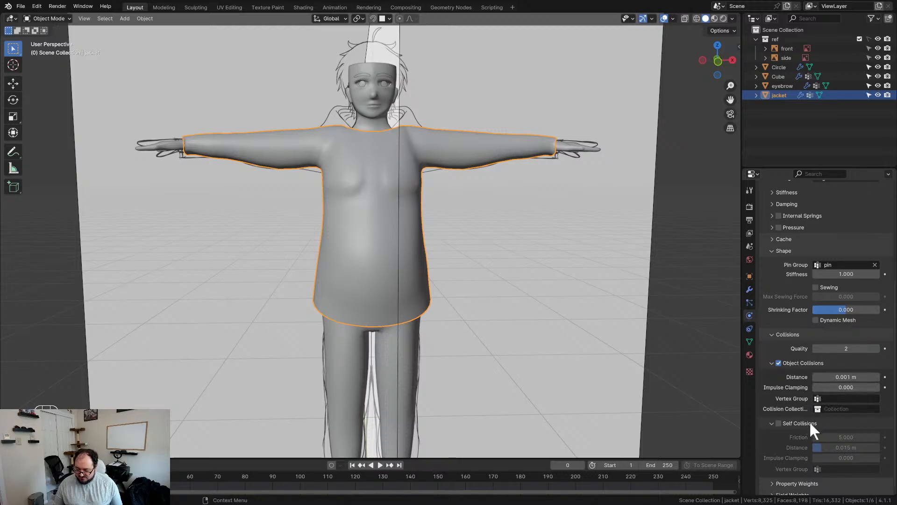
left_click(789, 424)
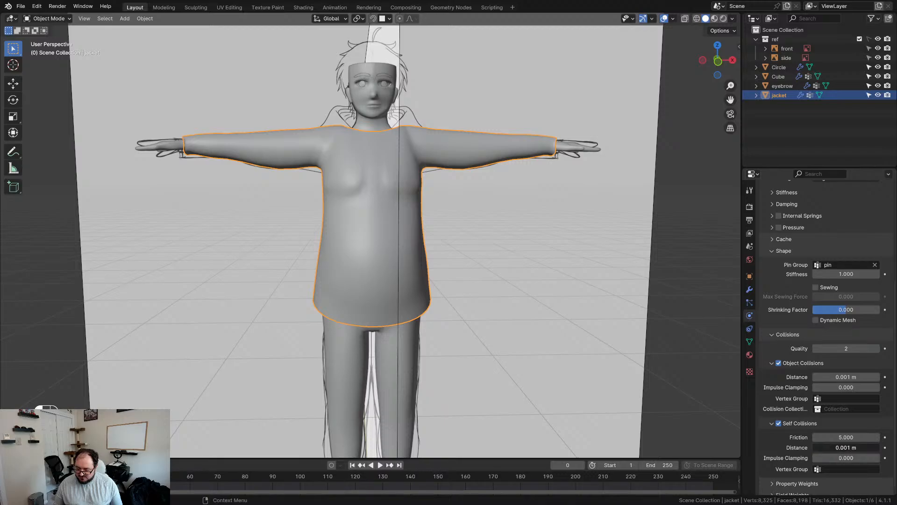
Play the jacket's cloth simulation with the new collision settings and examine the drape from the front and side
left_click(515, 273)
key("space")
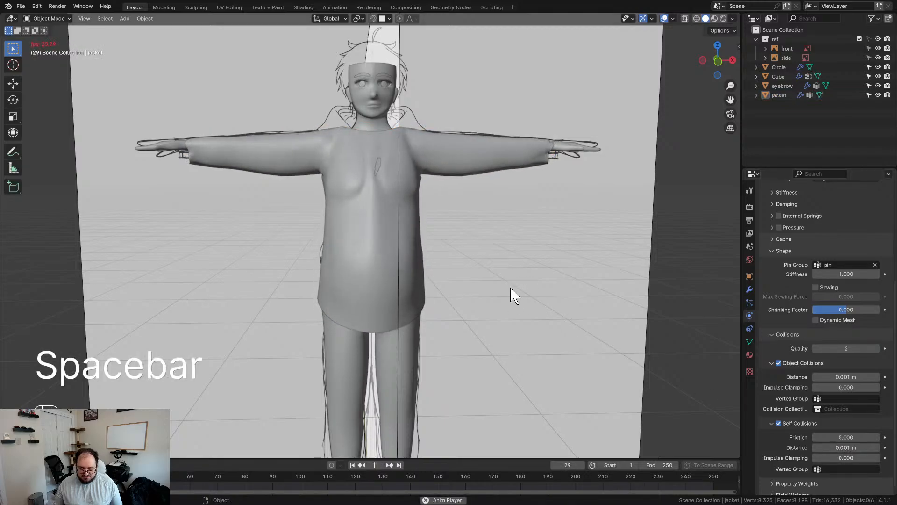
key("space")
middle_click_drag(511, 288, 402, 285)
key("space")
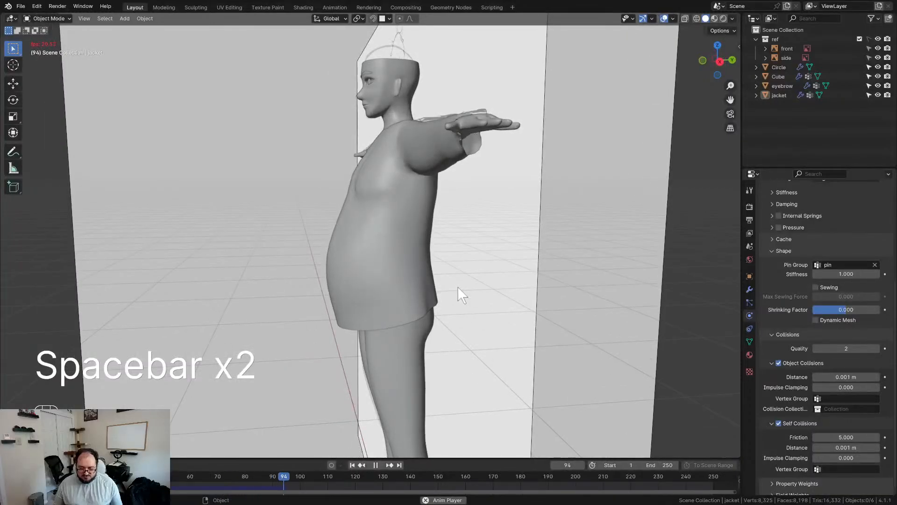
key("space")
middle_click_drag(458, 287, 588, 304)
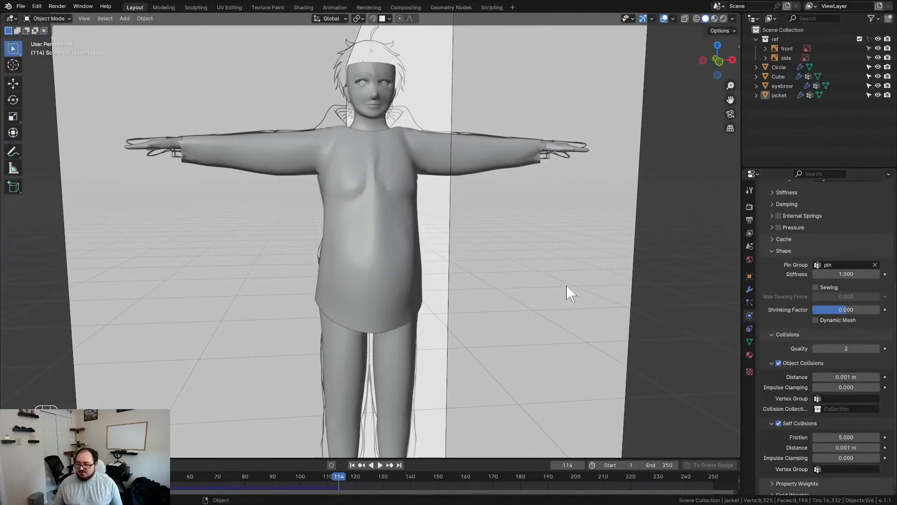
middle_click_drag(511, 240, 485, 228)
Select the draped jacket, check its modifier stack, and apply smooth shading to it
left_click(378, 228)
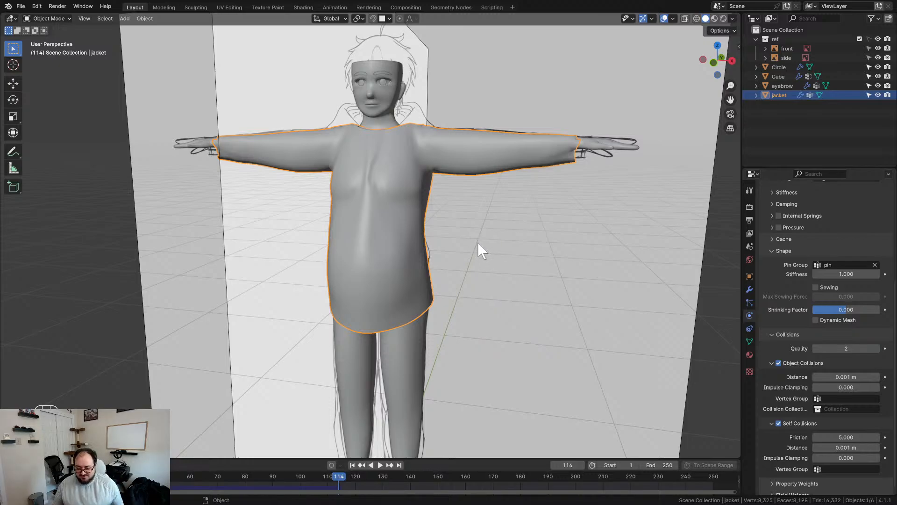
left_click(749, 289)
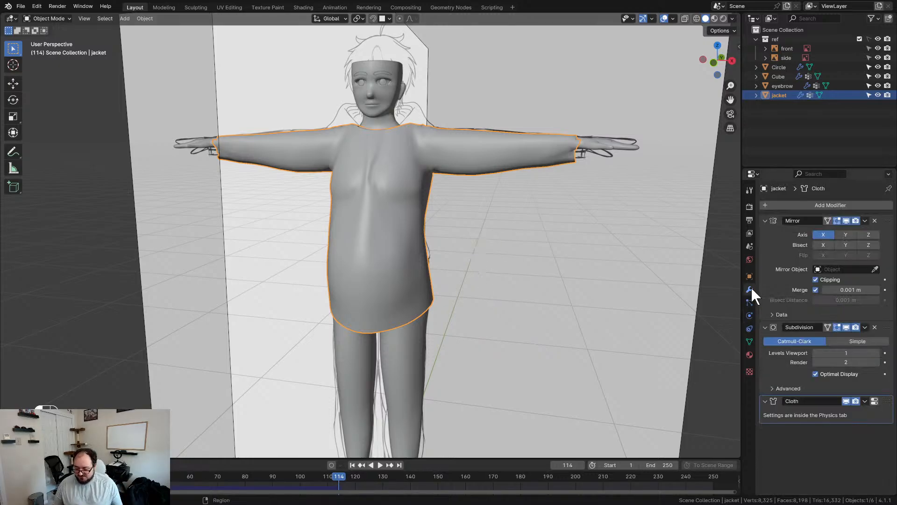
middle_click_drag(669, 274, 554, 300)
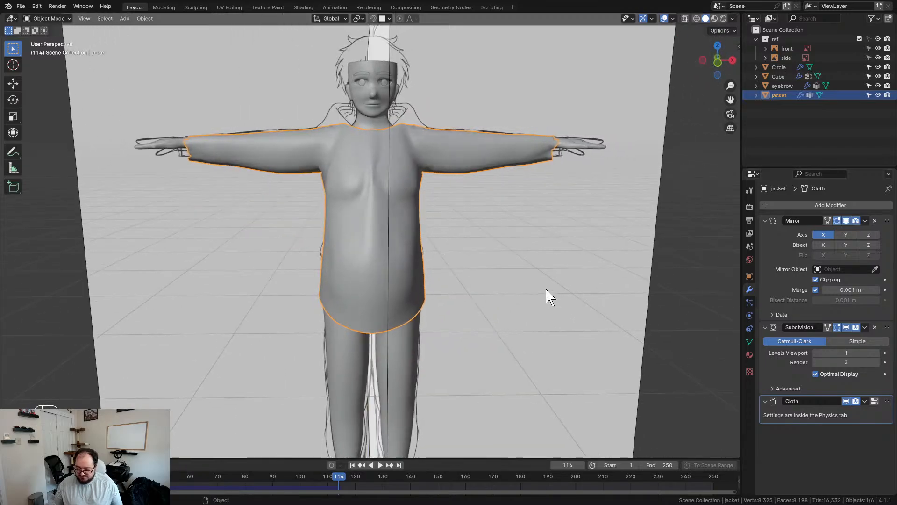
right_click(411, 215)
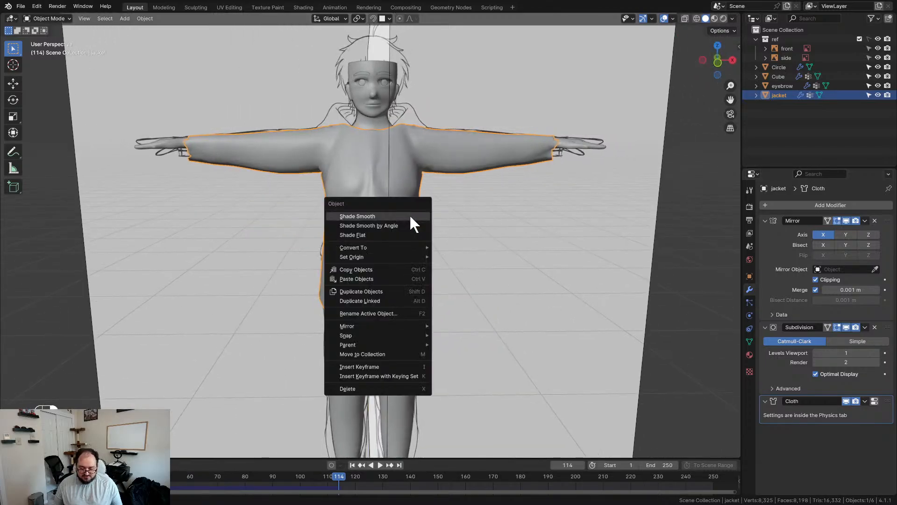
left_click(382, 215)
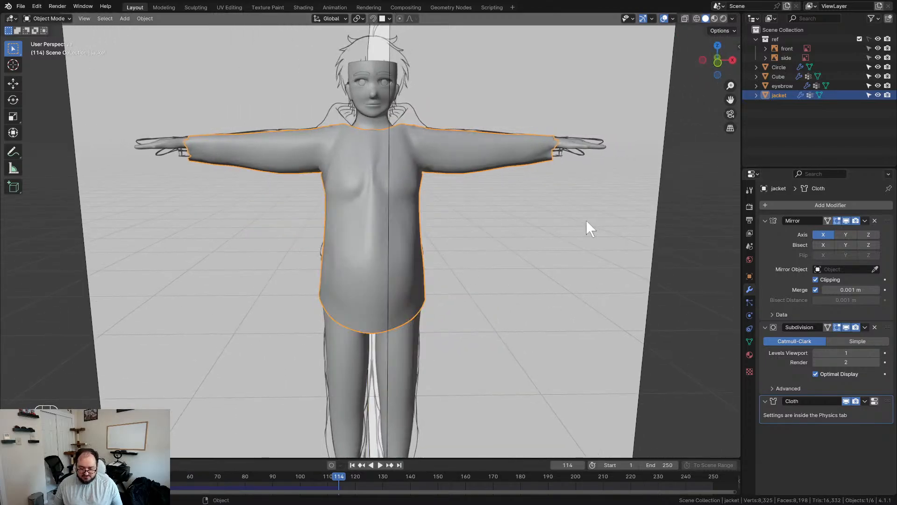
Convert the draped jacket to a mesh and inspect its topology from the front in Edit Mode
right_click(369, 207)
mouse_move(344, 240)
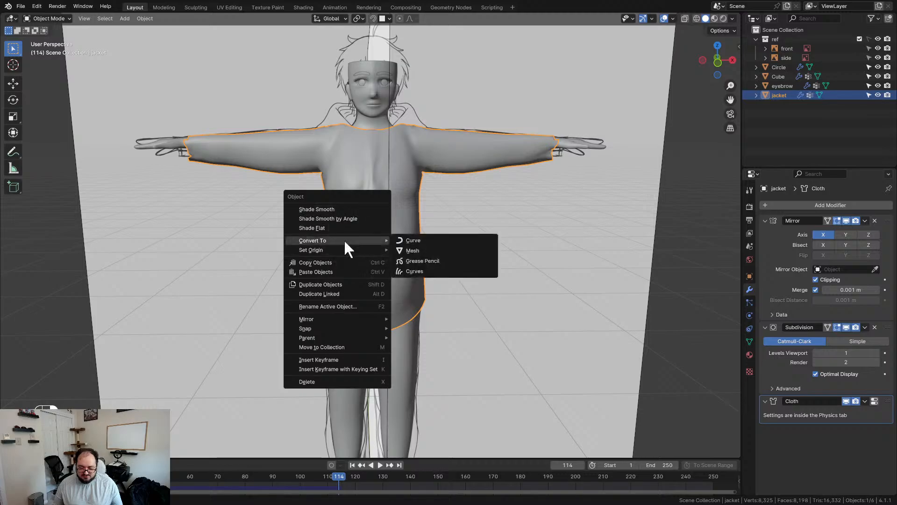
left_click(450, 250)
middle_click_drag(449, 161, 465, 220)
key("KP_1")
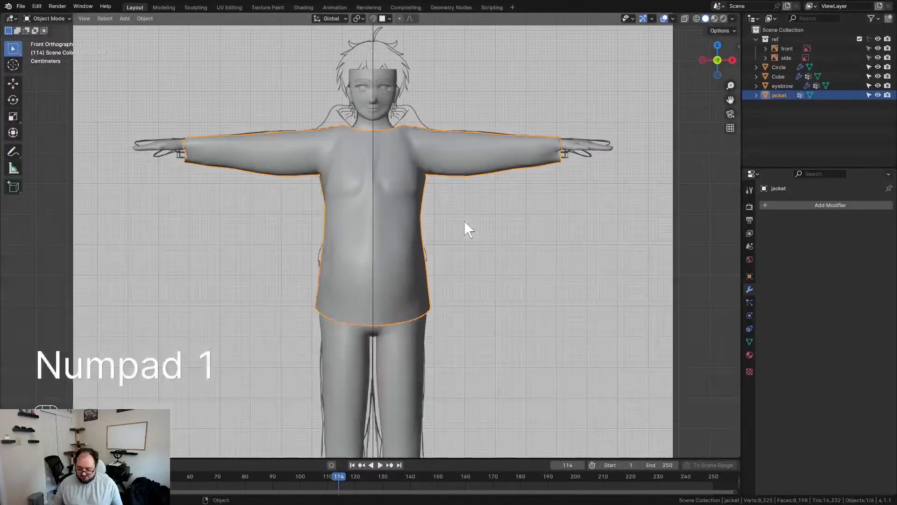
scroll(464, 220, "up", 2)
key("Tab")
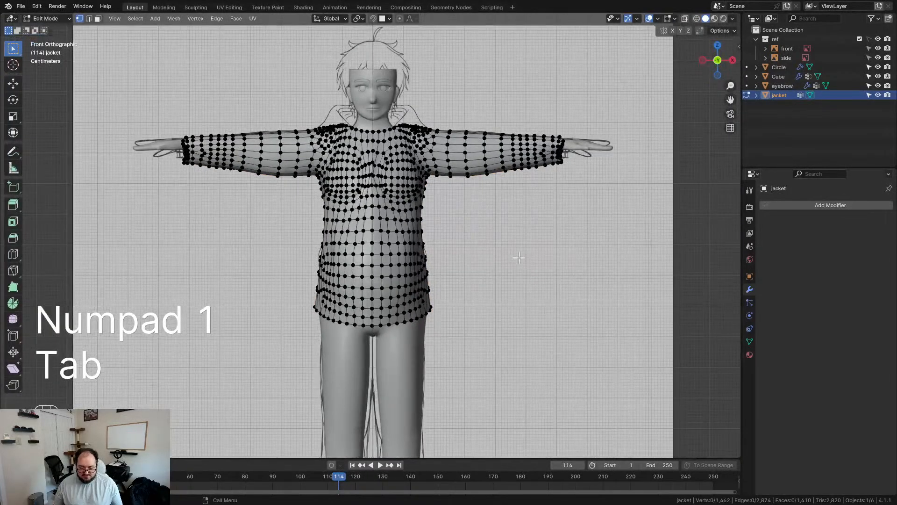
scroll(514, 256, "up", 2)
scroll(512, 258, "down", 3)
key("Tab")
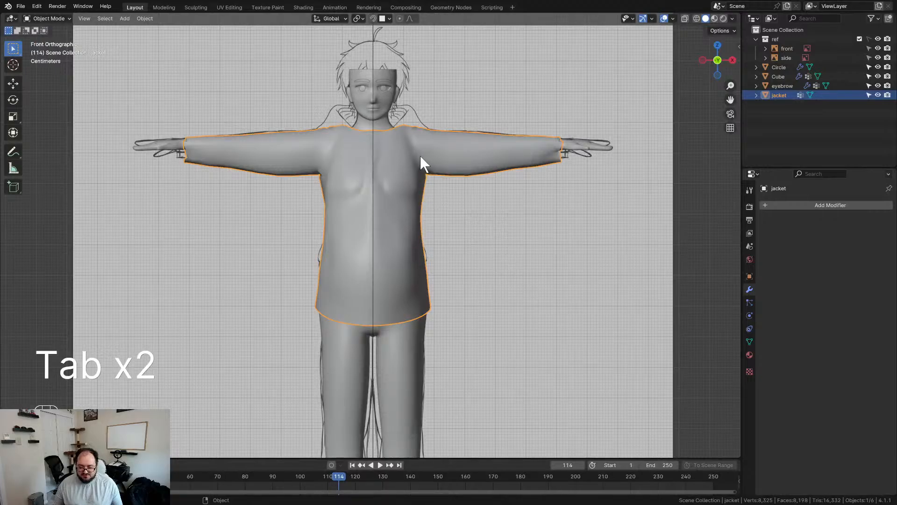
key("ctrl+Tab")
left_click(430, 224)
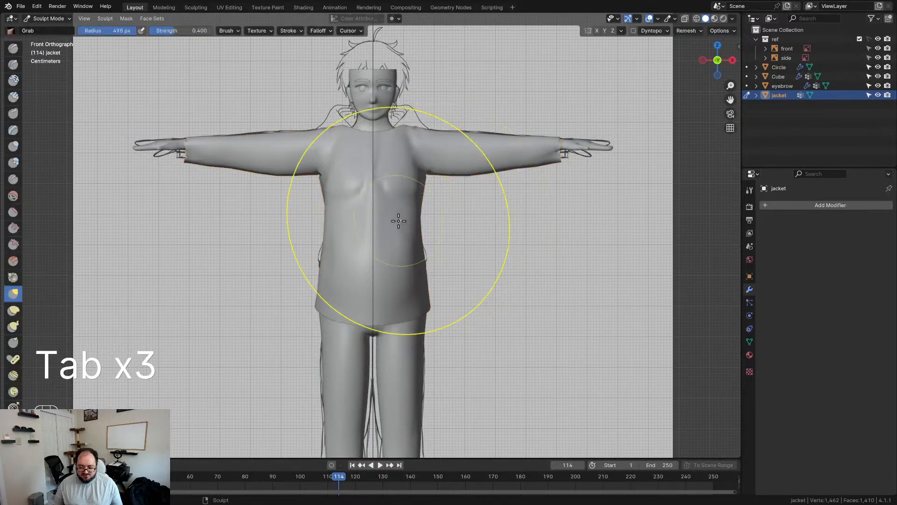
scroll(431, 234, "up", 4)
left_click_drag(466, 306, 472, 306)
left_click_drag(468, 270, 476, 271)
left_click_drag(476, 371, 471, 373)
key("ctrl+z")
key("ctrl+z")
key("ctrl+z")
key("ctrl+z")
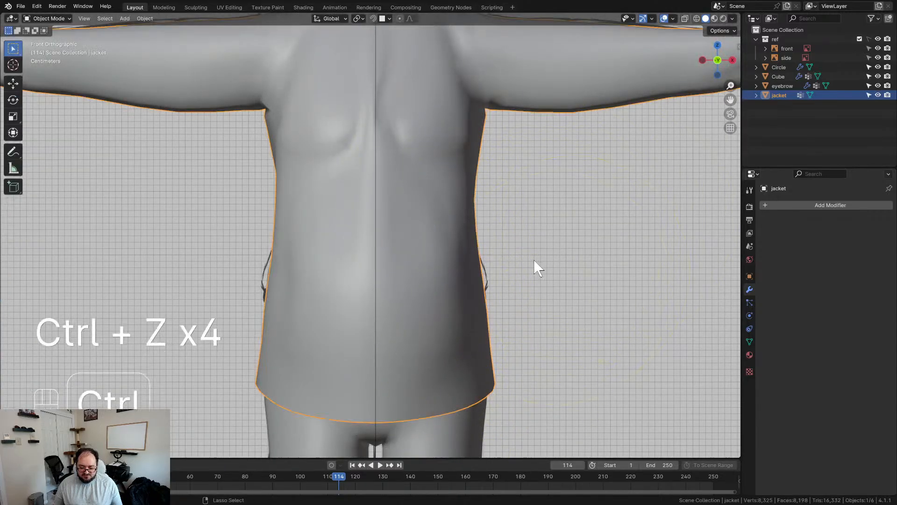
Enter Sculpt Mode on the jacket and enable X-axis mirror symmetry
key("Tab")
left_click(487, 254)
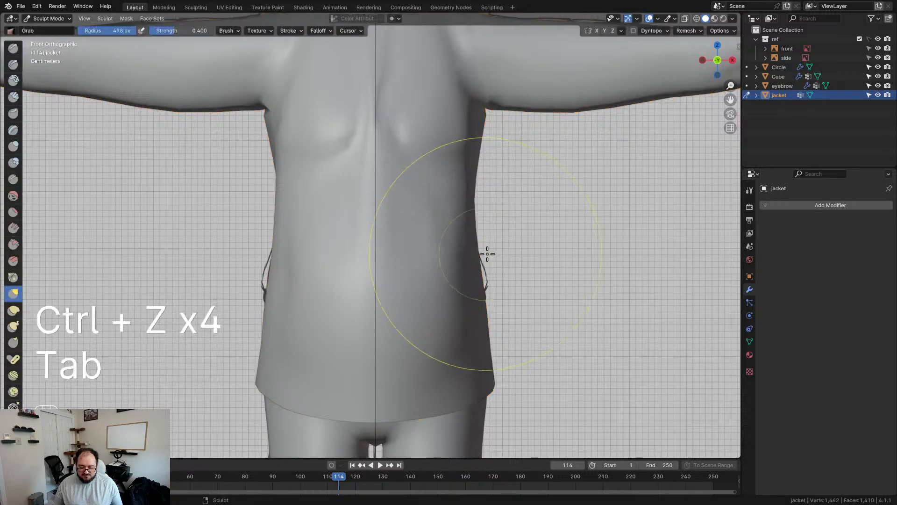
left_click(596, 30)
Show the model in wireframe and pull the jacket's side near the hem toward the reference outline with the Grab brush
scroll(419, 218, "down", 3)
scroll(419, 218, "up", 5)
key("z")
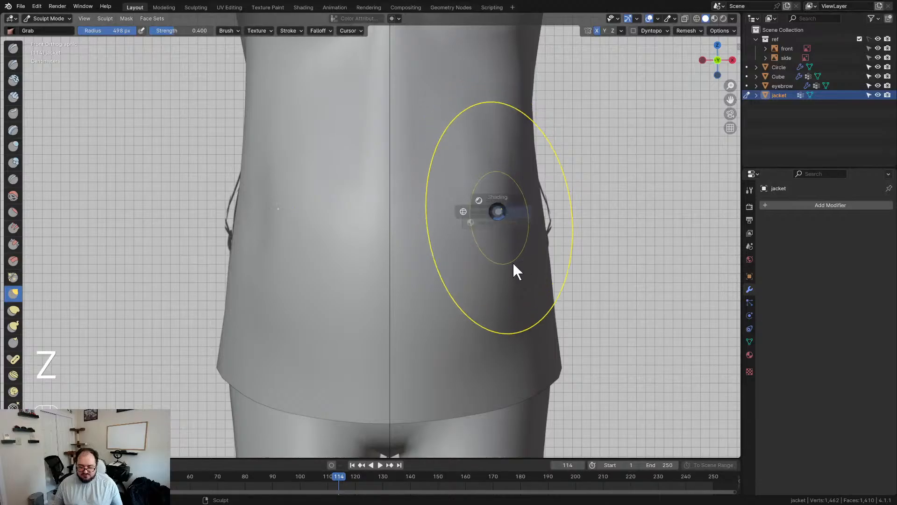
left_click(513, 262)
key("z")
left_click(545, 218)
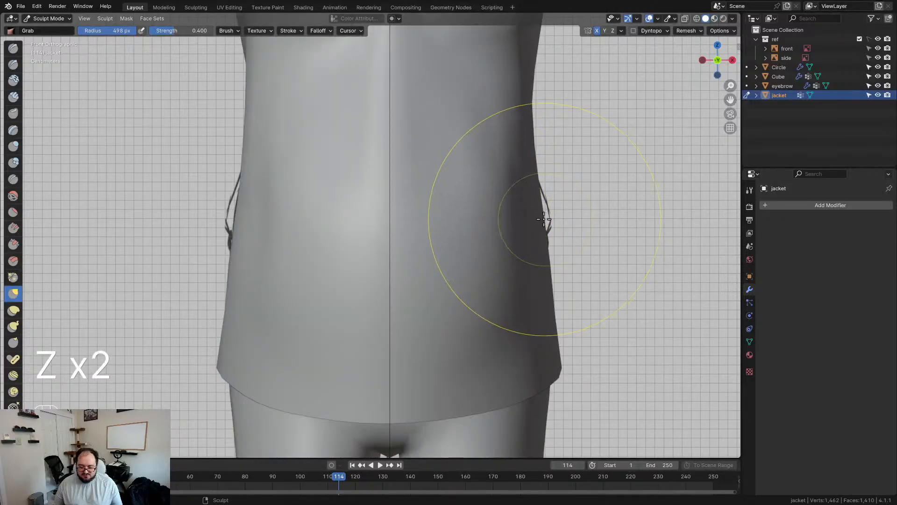
key("z")
left_click(502, 220)
middle_click_drag(534, 274, 519, 202, "shift")
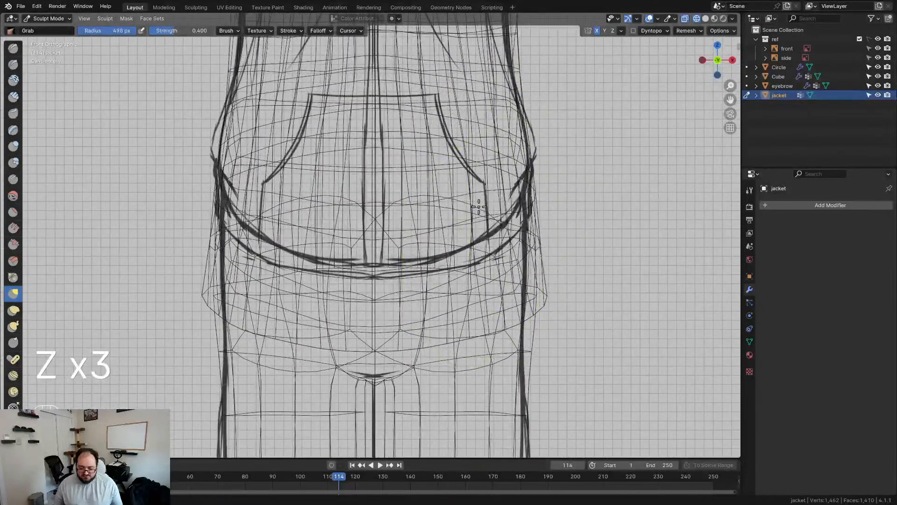
mouse_move(511, 220)
left_mouse_down()
mouse_move(520, 123)
mouse_move(532, 138)
mouse_move(530, 164)
left_mouse_up()
In front view, pull the underside of the sleeve up to the reference outline from armpit to cuff with the Grab brush
mouse_move(539, 209)
middle_mouse_down()
mouse_move(435, 214)
mouse_move(526, 235)
mouse_move(387, 302)
mouse_move(426, 227)
middle_mouse_up()
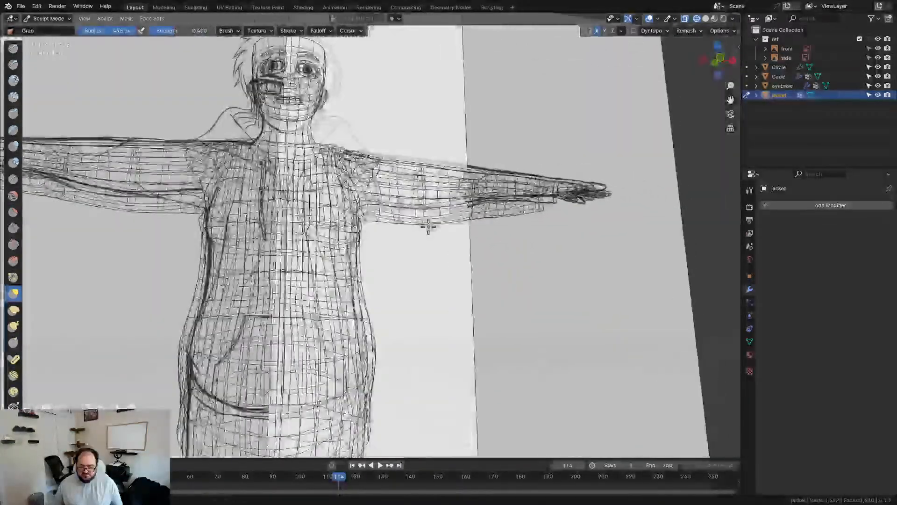
key("KP_1")
scroll(401, 210, "up", 3)
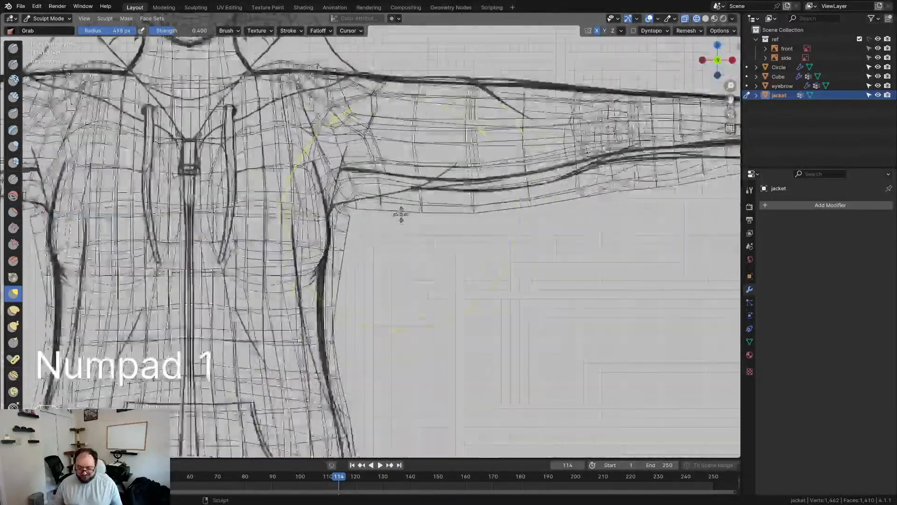
middle_click_drag(400, 211, 336, 281, "shift")
scroll(330, 277, "up", 2)
left_click_drag(330, 277, 334, 263)
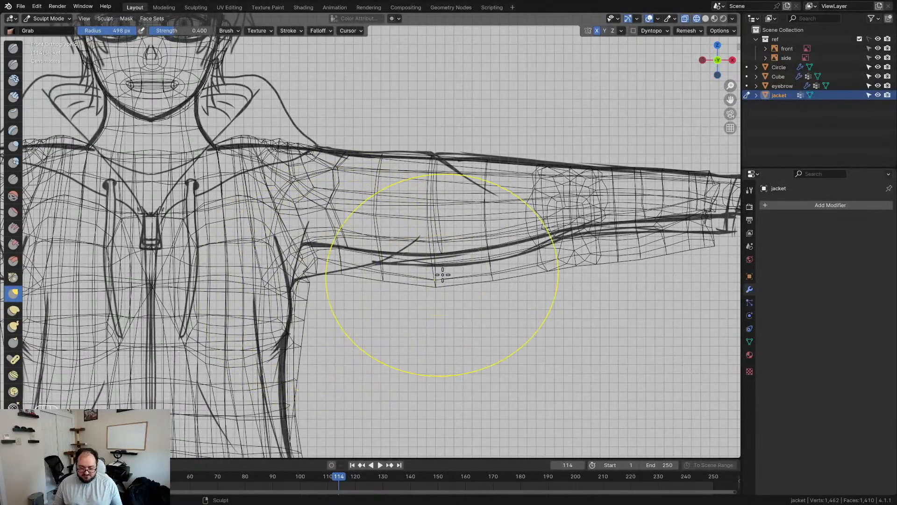
left_click_drag(572, 256, 596, 240)
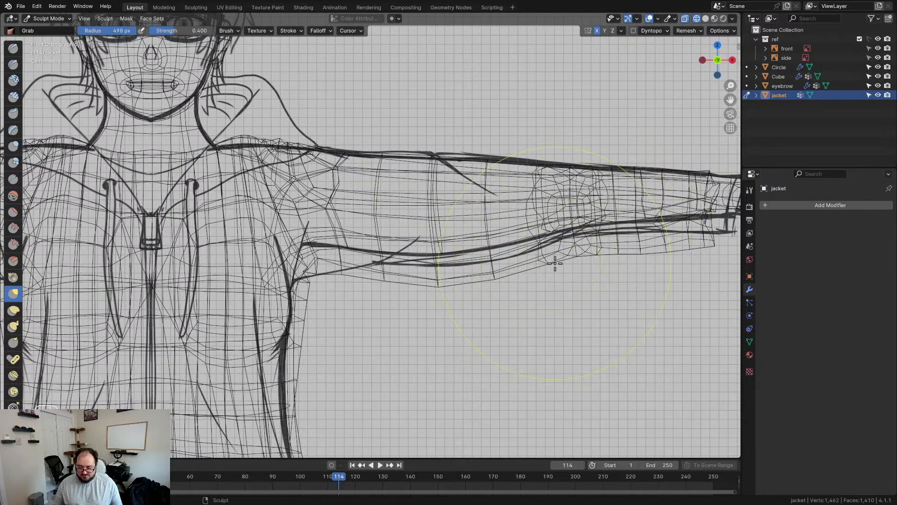
left_click_drag(657, 245, 661, 234)
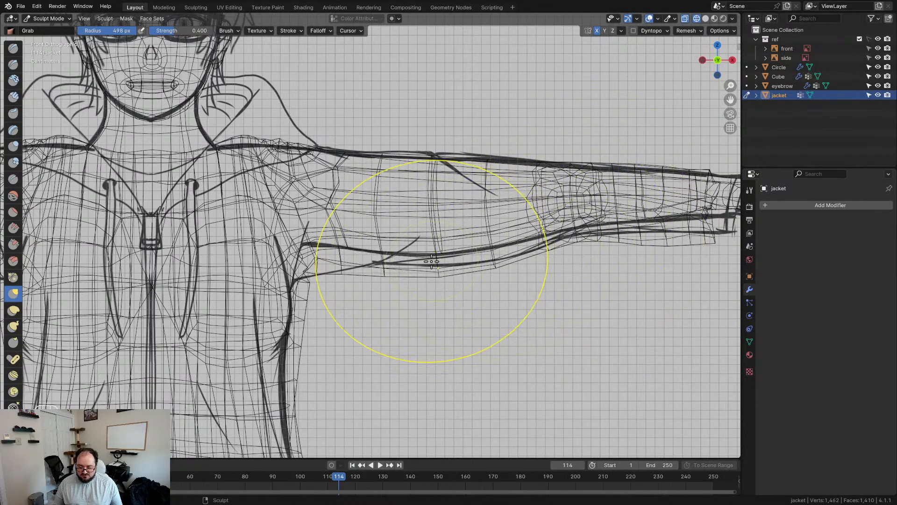
Check the mirrored sleeve against the reference, and examine the jacket's front, back and sleeves in solid shading
middle_click_drag(272, 271, 547, 229, "shift")
middle_click_drag(322, 231, 535, 234, "shift")
scroll(500, 281, "down", 3)
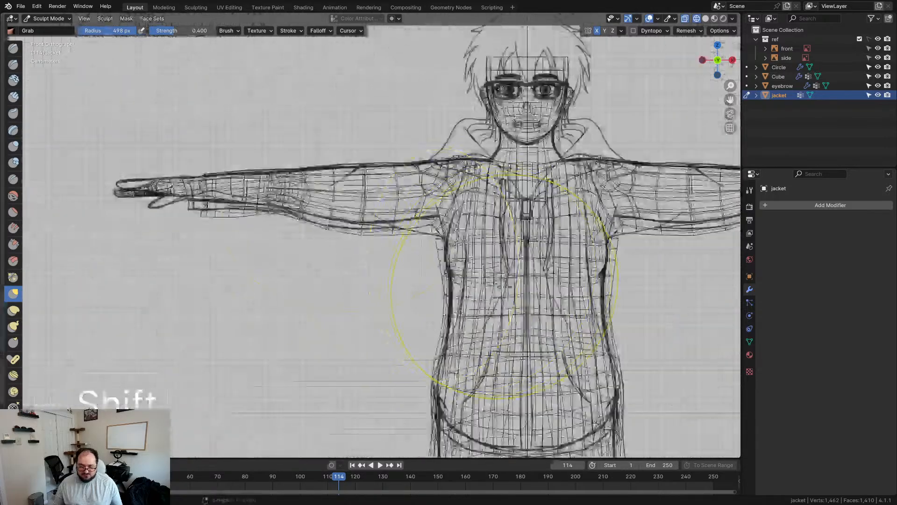
middle_click_drag(501, 282, 338, 190, "shift")
key("z")
scroll(407, 225, "down", 2)
scroll(491, 206, "up", 3)
middle_click_drag(491, 206, 458, 207)
mouse_move(458, 207)
middle_mouse_down("shift")
mouse_move(407, 255)
mouse_move(361, 198)
middle_mouse_up("shift")
middle_click_drag(428, 199, 306, 271)
middle_click_drag(306, 271, 336, 150, "shift")
middle_click_drag(372, 230, 406, 181)
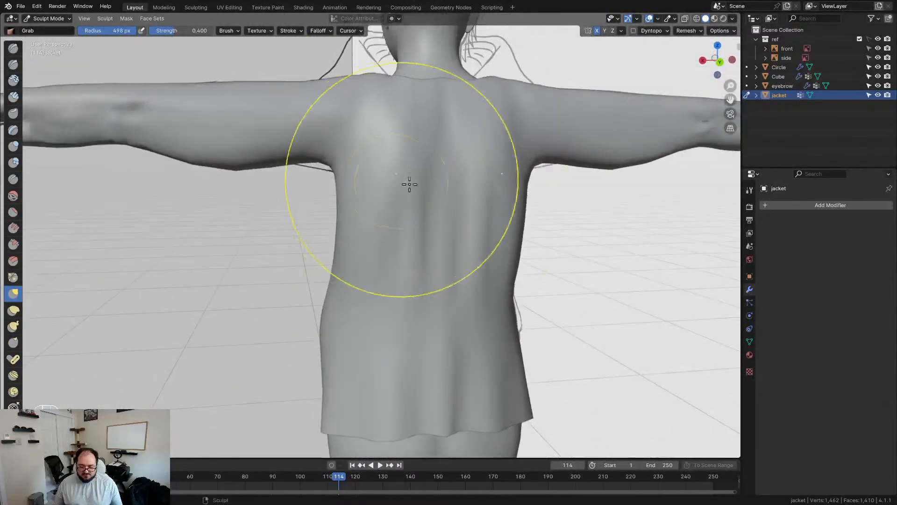
middle_click_drag(470, 418, 280, 284)
middle_click_drag(172, 153, 307, 146, "shift")
scroll(188, 152, "down", 3)
middle_click_drag(195, 160, 387, 222)
Undo the last two sculpt strokes and smooth the dent on the back of the sleeve
key("ctrl+z")
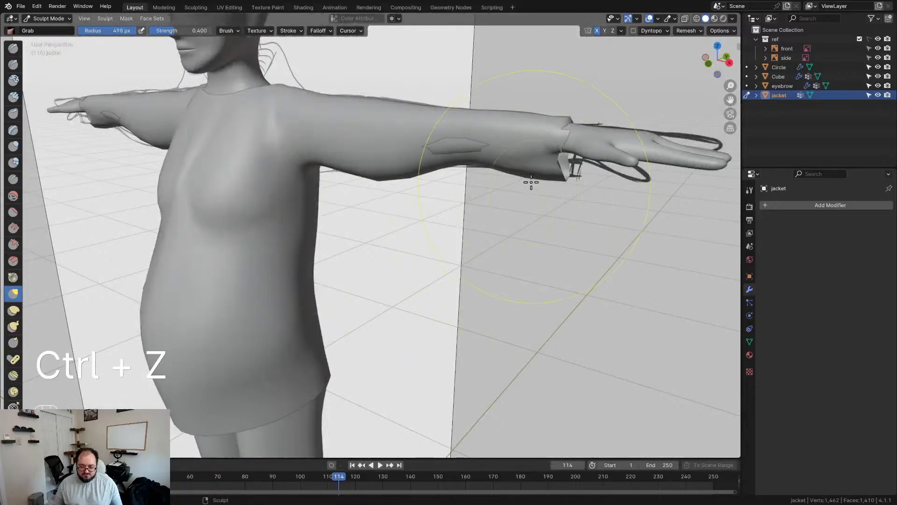
key("ctrl+z")
mouse_move(473, 207)
middle_mouse_down()
mouse_move(336, 204)
mouse_move(331, 166)
middle_mouse_up()
scroll(332, 166, "up", 6)
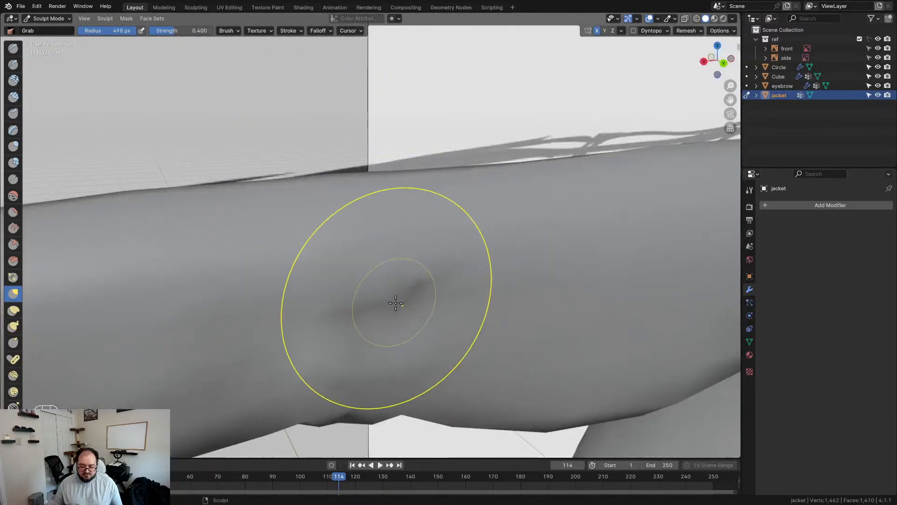
left_click_drag(382, 302, 393, 325, "shift")
mouse_move(364, 385)
middle_mouse_down()
mouse_move(389, 377)
mouse_move(422, 141)
middle_mouse_up()
Pull the sleeve outward with the Grab brush to cover the arm, checking the forearm and cuff from several angles
scroll(378, 156, "down", 4)
middle_click_drag(380, 161, 405, 235)
left_click_drag(372, 219, 422, 229)
mouse_move(395, 230)
middle_mouse_down()
mouse_move(495, 239)
mouse_move(459, 251)
middle_mouse_up()
scroll(512, 237, "up", 3)
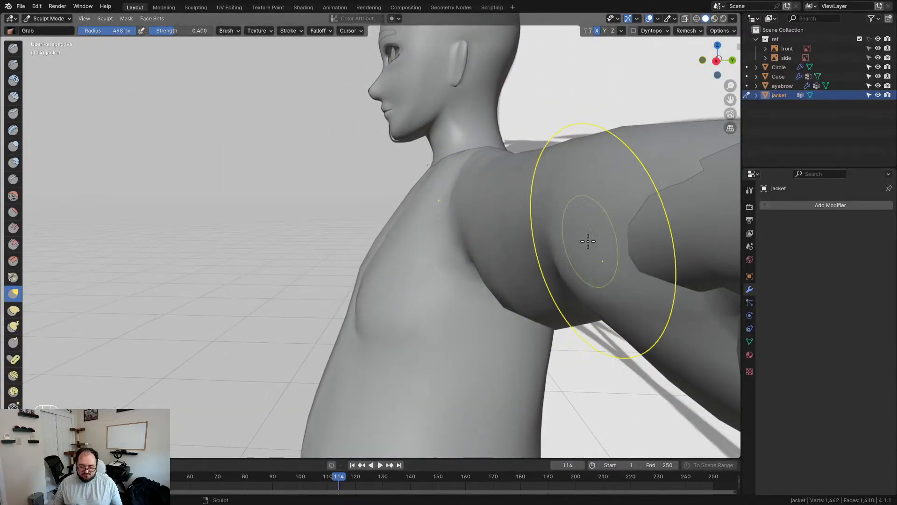
mouse_move(701, 182)
middle_mouse_down()
mouse_move(592, 258)
mouse_move(593, 289)
middle_mouse_up()
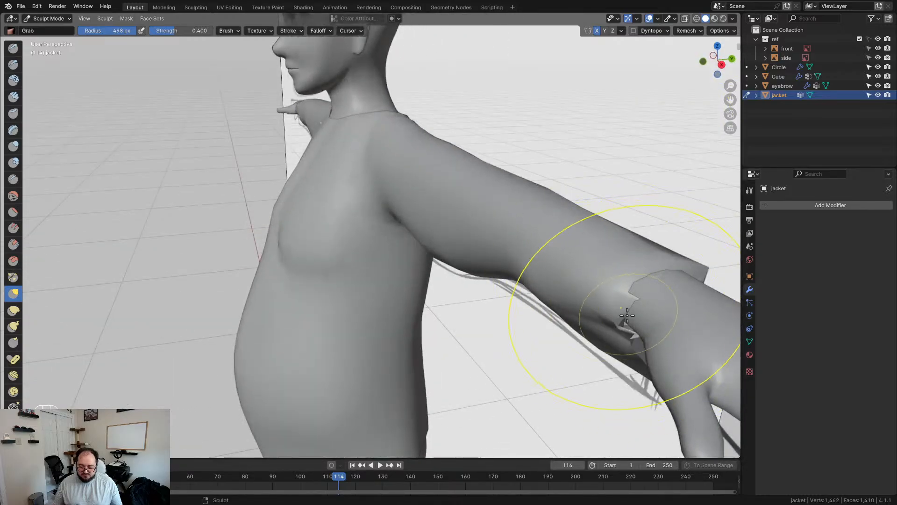
middle_click_drag(628, 309, 639, 240)
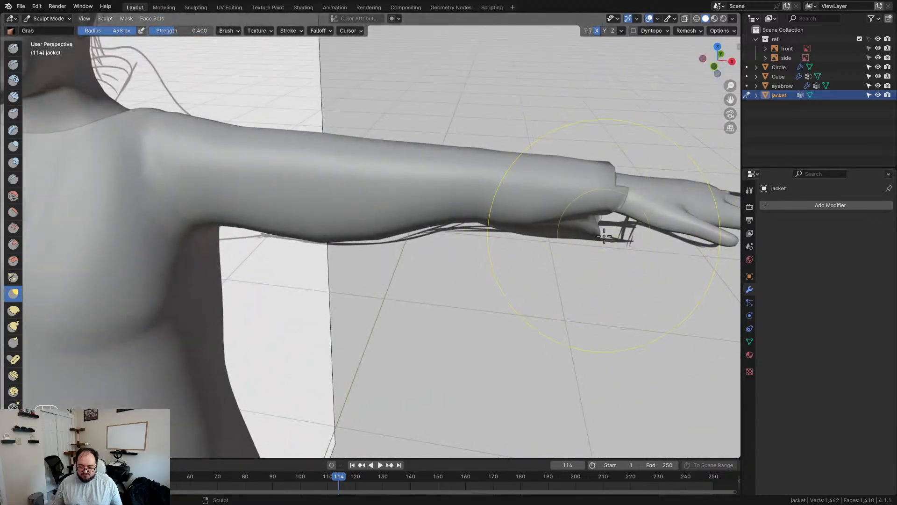
middle_click_drag(604, 236, 574, 205)
Pull the sleeve out around the wrist where the forearm pokes through, and smooth the reshaped area near the cuff
middle_click_drag(656, 212, 573, 270)
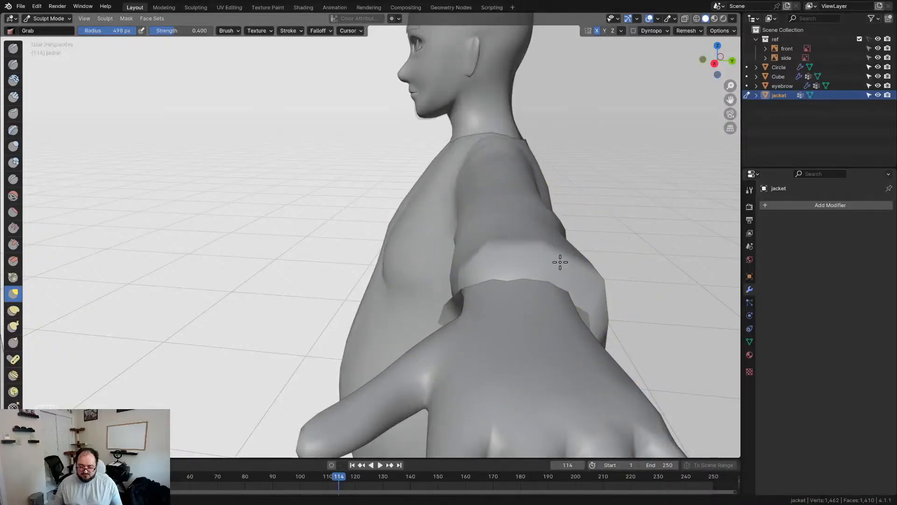
middle_click_drag(557, 227, 605, 241)
left_click_drag(606, 241, 638, 246)
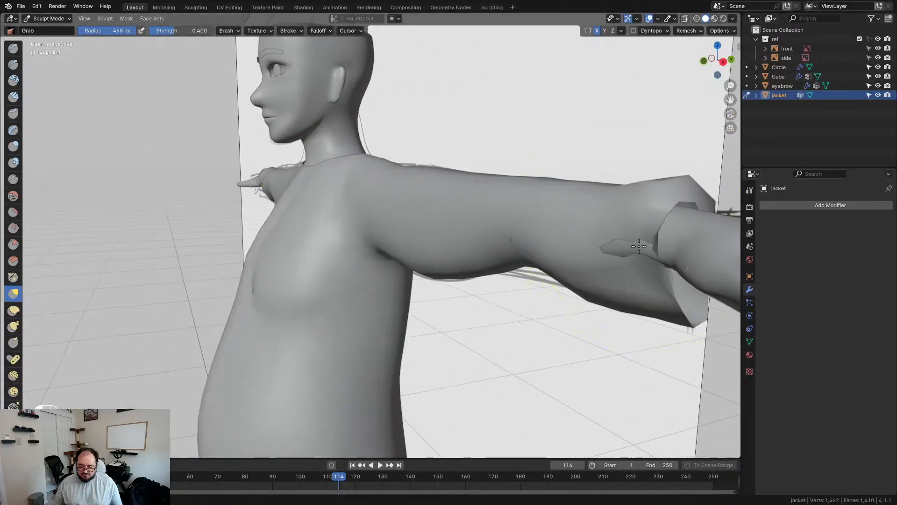
middle_click_drag(639, 251, 646, 281)
left_click_drag(646, 276, 623, 268, "shift")
mouse_move(623, 268)
middle_mouse_down()
mouse_move(608, 205)
mouse_move(539, 248)
middle_mouse_up()
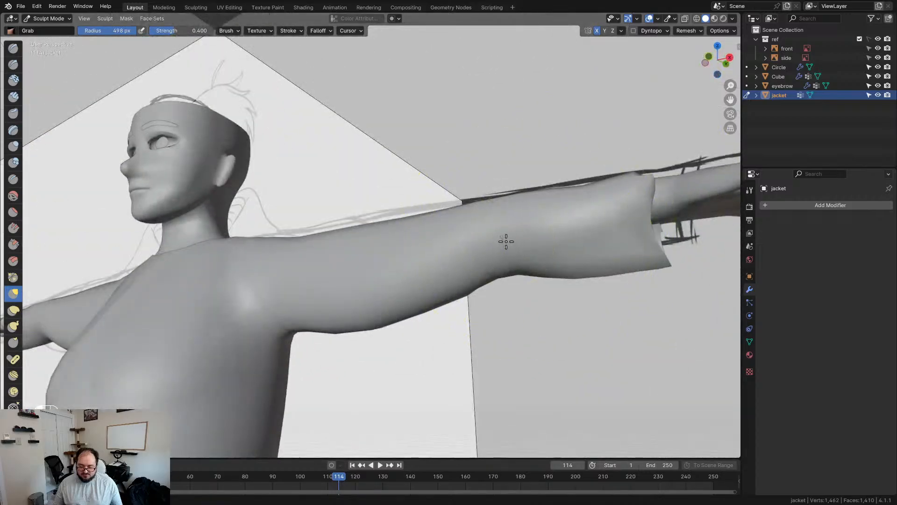
Pull the back of the upper sleeve outward with the Grab brush to cover the arm poking through
middle_click_drag(569, 279, 437, 260)
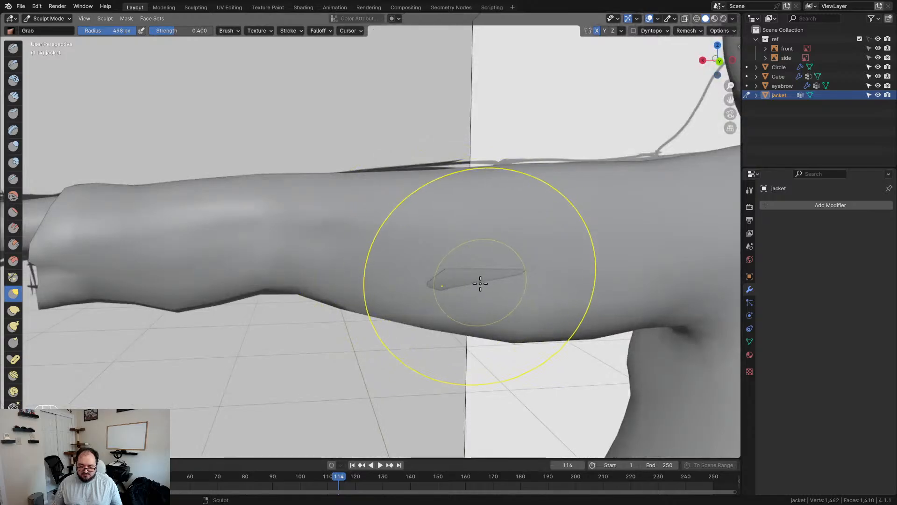
middle_click_drag(500, 285, 567, 301)
left_click_drag(550, 265, 583, 278)
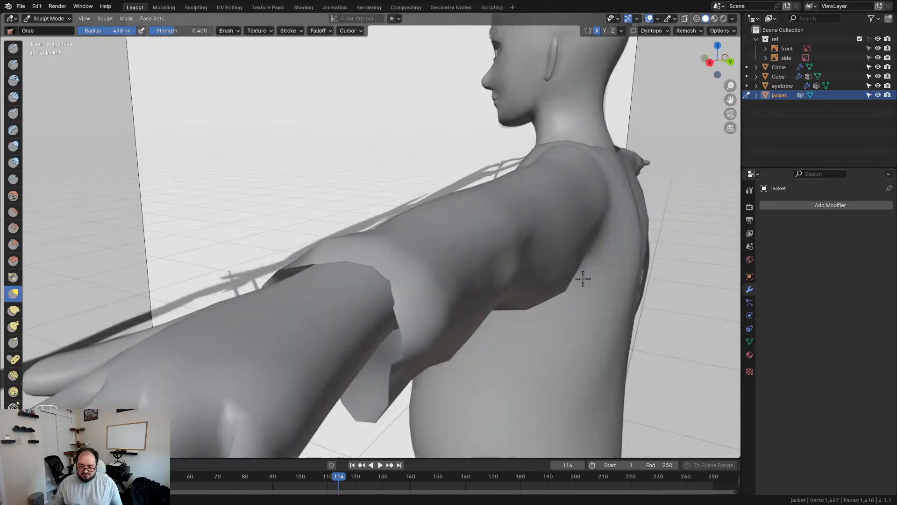
Smooth the jacket's chest and inflate it with the Inflate/Deflate brush to cover the body poking through
scroll(547, 285, "down", 4)
middle_click_drag(546, 284, 622, 278)
mouse_move(334, 253)
middle_mouse_down()
mouse_move(387, 248)
mouse_move(408, 192)
middle_mouse_up()
middle_click_drag(412, 208, 456, 238)
left_click_drag(315, 167, 303, 169)
left_click_drag(235, 230, 304, 298, "shift")
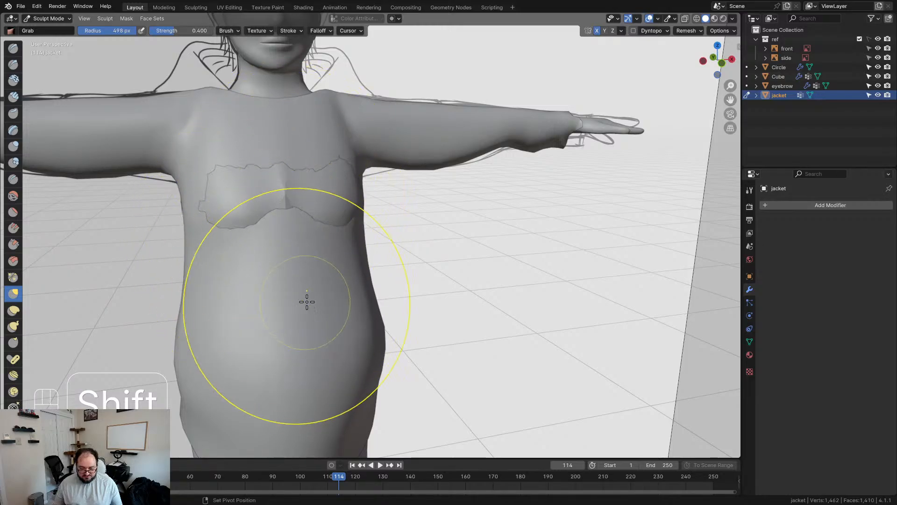
middle_click_drag(365, 304, 405, 282)
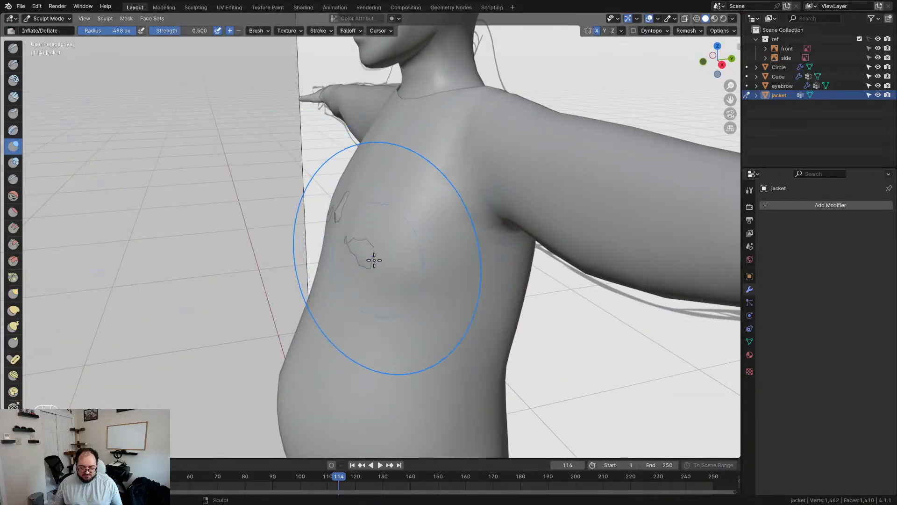
middle_click_drag(373, 271, 410, 264)
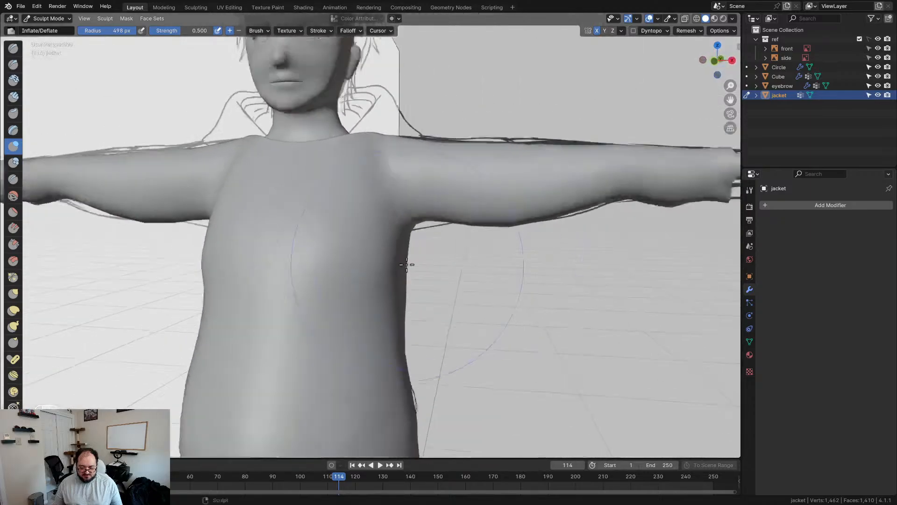
Select the jacket's bottom edge loop in Edit Mode and check its position against the front reference in wireframe
scroll(410, 271, "down", 1)
mouse_move(401, 345)
middle_mouse_down("shift")
mouse_move(417, 213)
mouse_move(307, 216)
mouse_move(433, 266)
mouse_move(522, 227)
mouse_move(410, 268)
mouse_move(327, 268)
mouse_move(358, 245)
mouse_move(408, 252)
mouse_move(264, 254)
mouse_move(367, 240)
mouse_move(392, 254)
mouse_move(422, 231)
mouse_move(293, 228)
mouse_move(427, 230)
mouse_move(395, 229)
middle_mouse_up("shift")
key("Tab")
key("Tab")
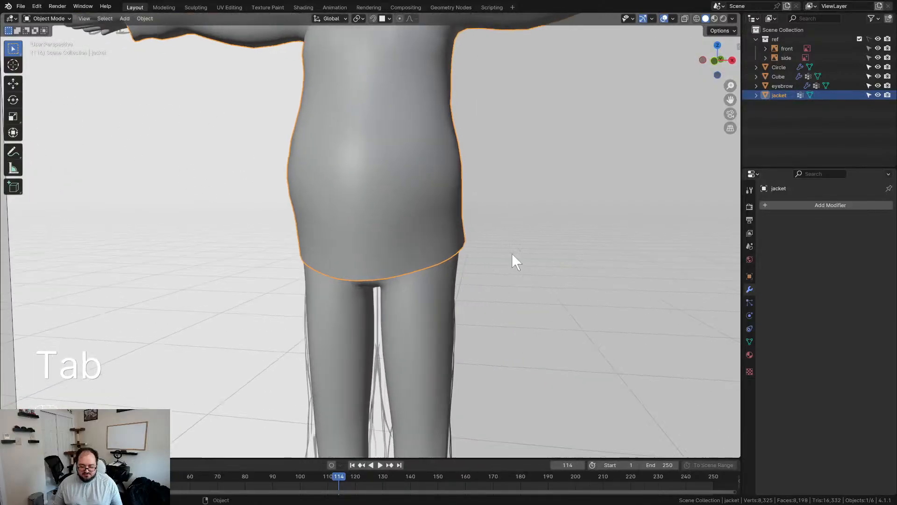
key("KP_1")
scroll(511, 253, "up", 3)
key("Tab")
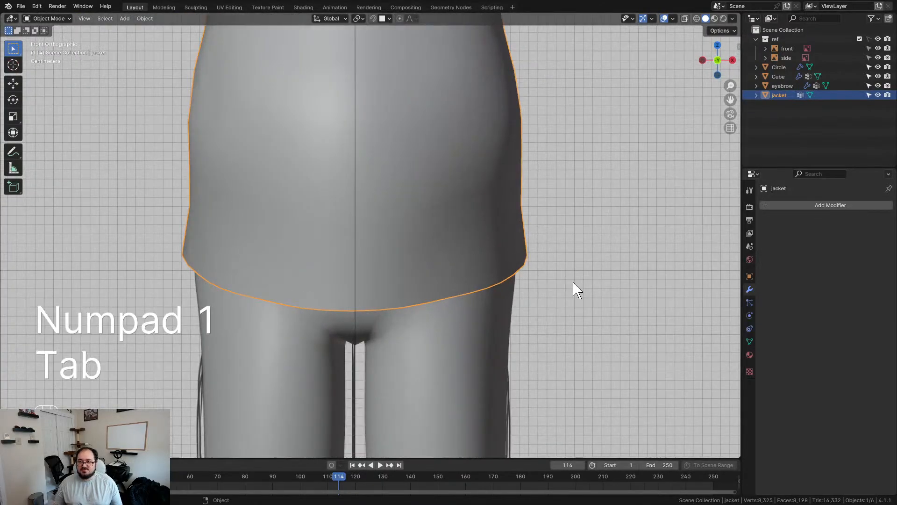
left_click(424, 301, "alt")
key("g")
left_click(482, 314)
key("ctrl+z")
key("z")
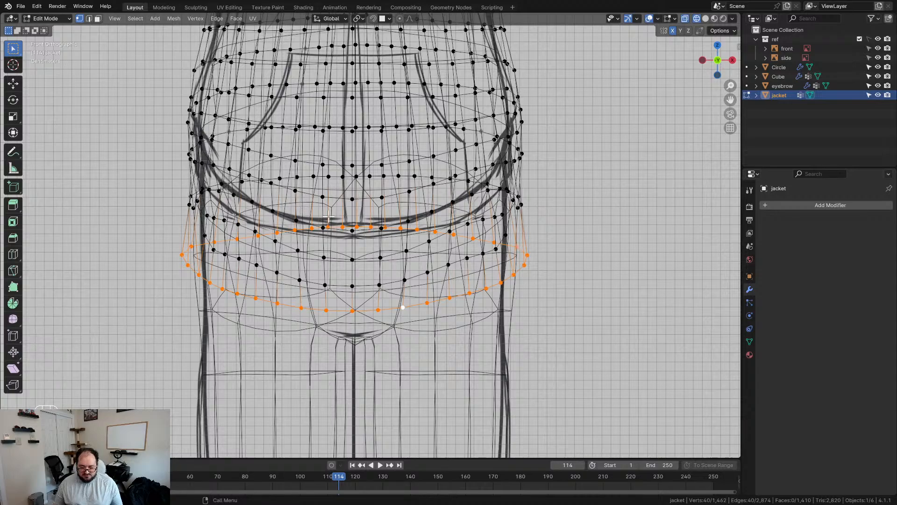
key("z")
From the side view, scale the hem loop to 0.797, raise it along Z, and shift it back about 0.0066 m
mouse_move(423, 225)
middle_mouse_down()
mouse_move(396, 206)
mouse_move(523, 254)
mouse_move(444, 254)
mouse_move(518, 254)
middle_mouse_up()
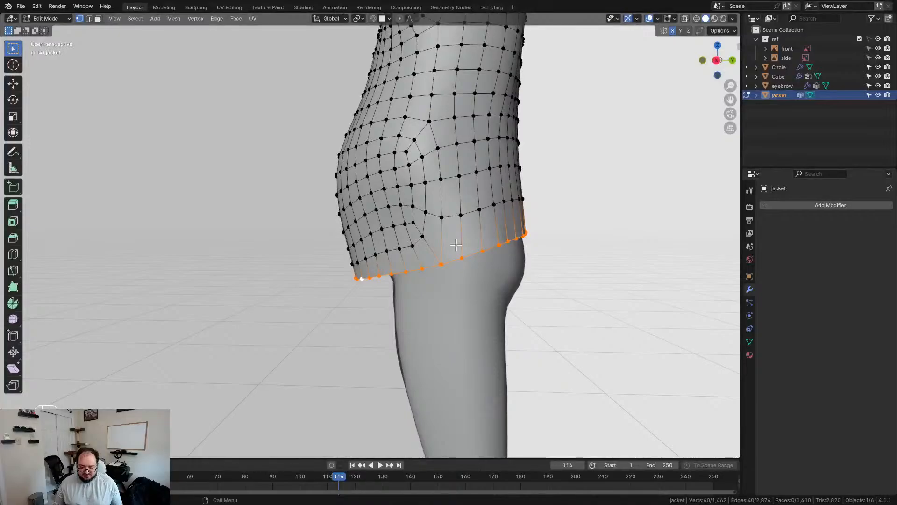
middle_click_drag(455, 244, 456, 254)
key("KP_3")
scroll(454, 233, "up", 2)
middle_click_drag(441, 214, 400, 222, "shift")
scroll(374, 227, "up", 2)
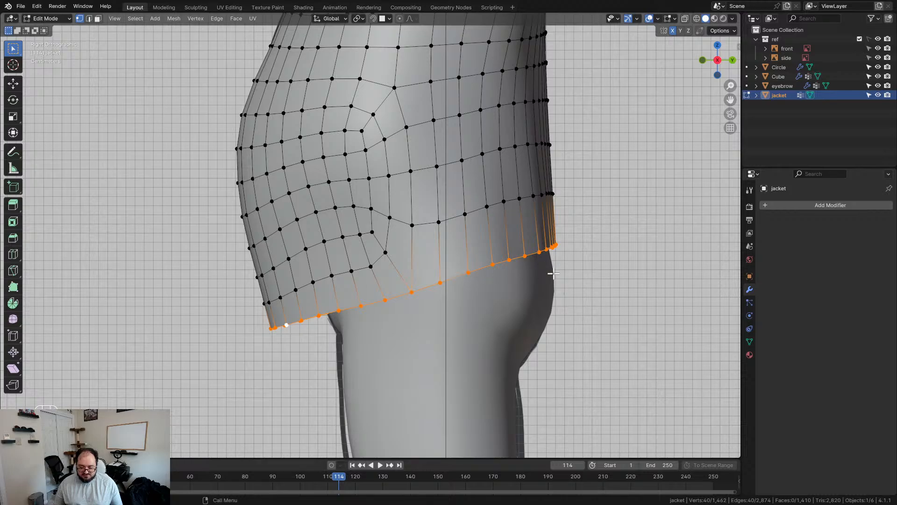
key("s")
left_click(535, 274)
key("g")
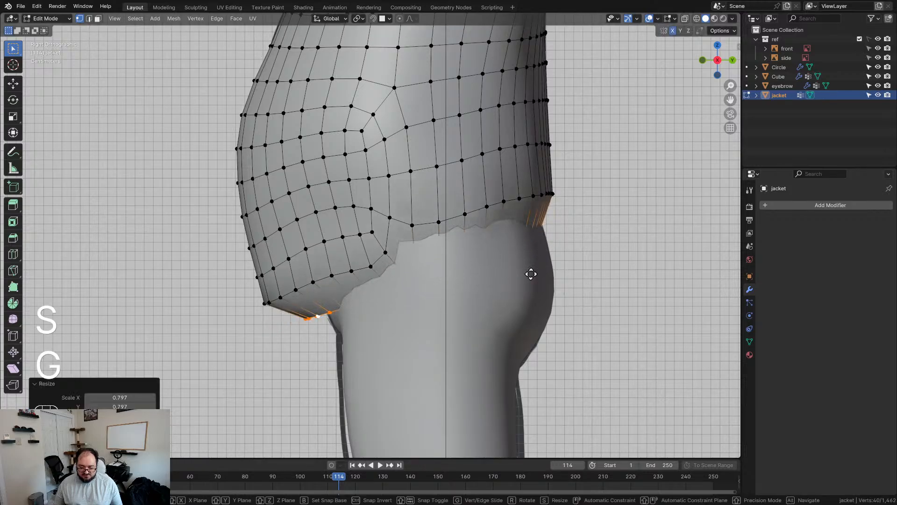
key("z")
left_click(536, 253)
key("g")
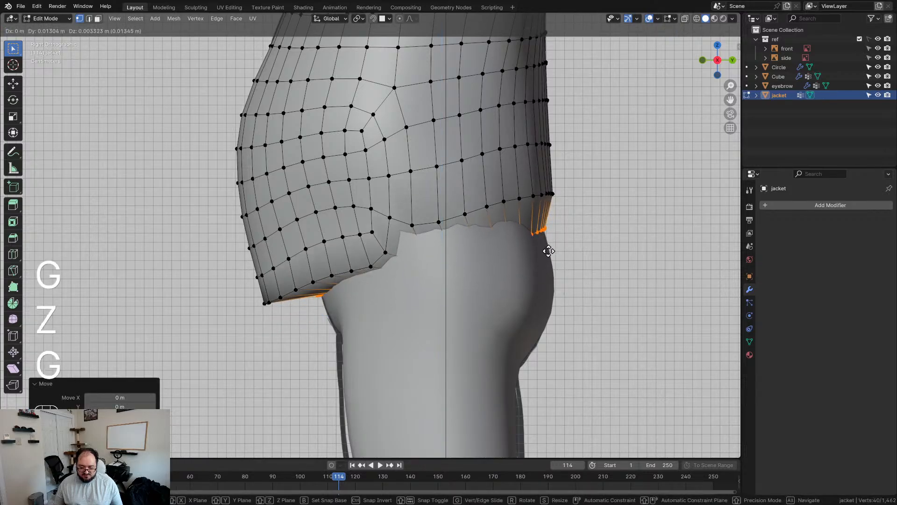
left_click(542, 248)
Try snapping the hem loop to the body with Volume snapping, and undo the moves
middle_click_drag(541, 246, 394, 206)
left_click(390, 18)
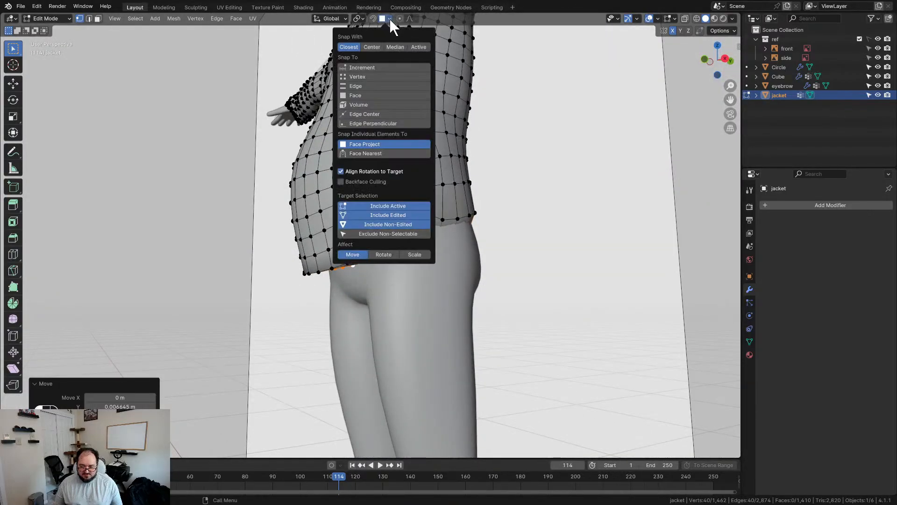
left_click(366, 104)
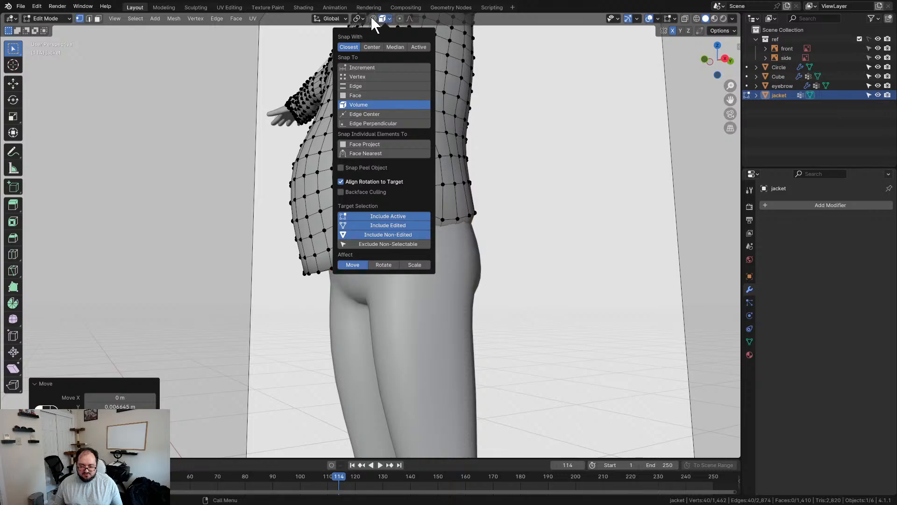
key("g")
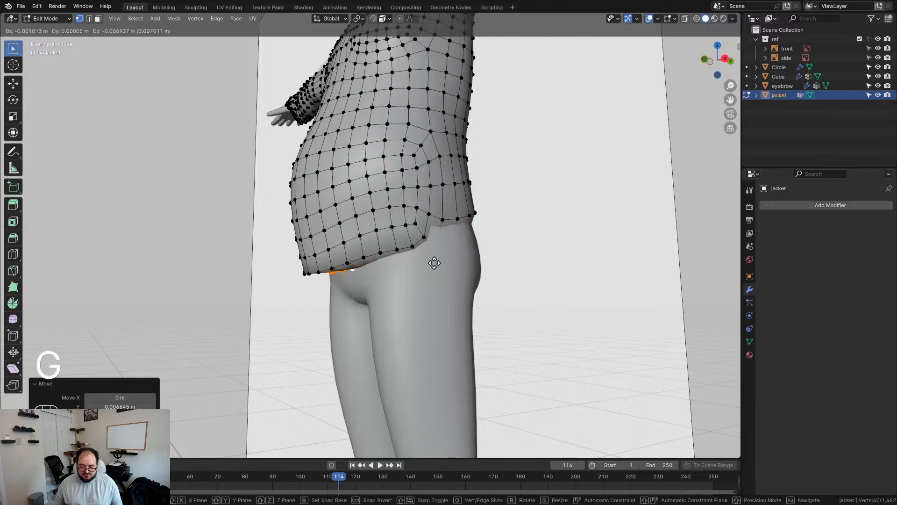
key("ctrl+z")
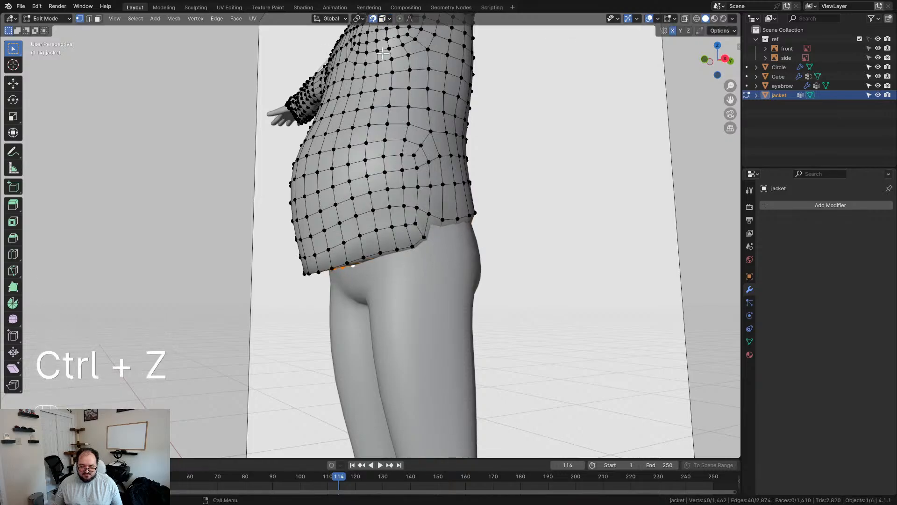
key("g")
left_click(416, 262)
key("ctrl+z")
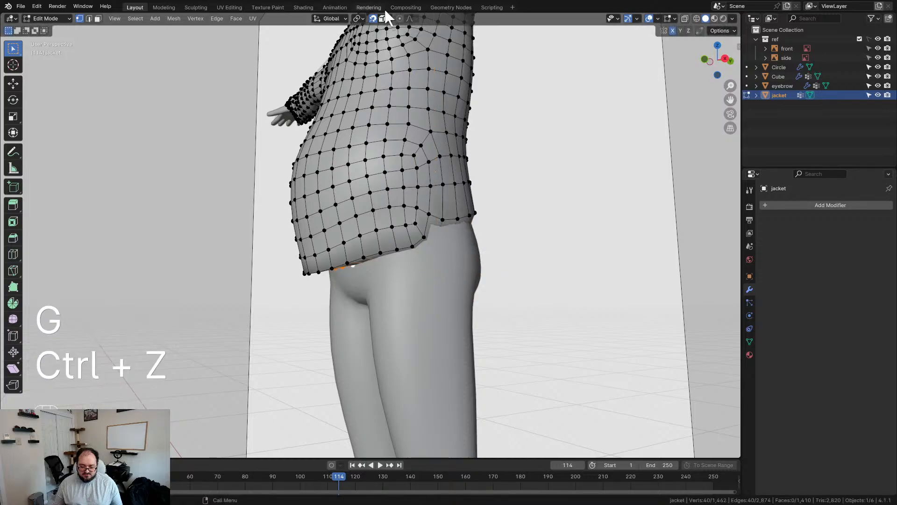
Set snapping to Face Nearest and move the hem loop so that it snaps onto the body's surface
left_click(388, 17)
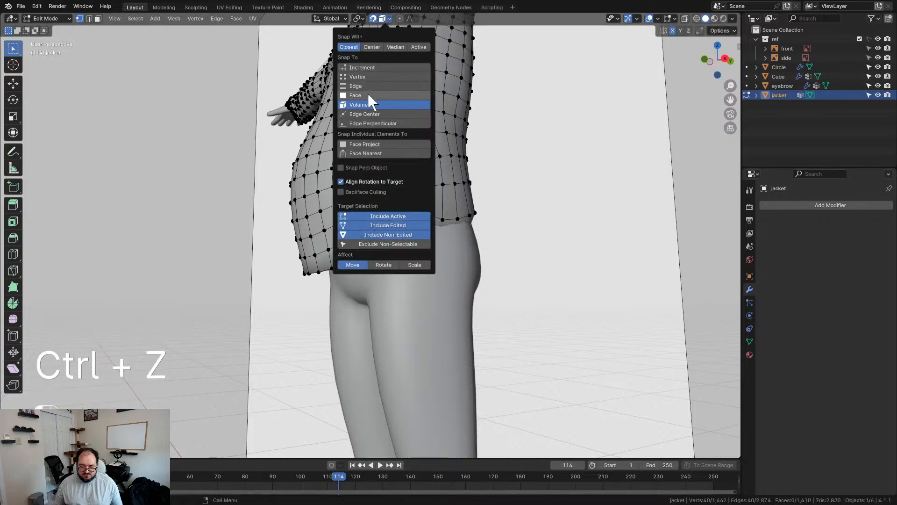
left_click(367, 153)
key("g")
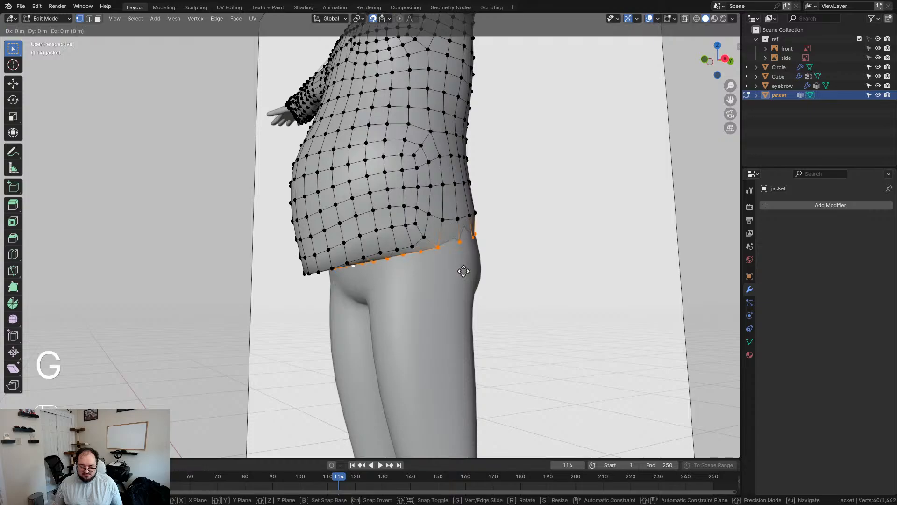
left_click(464, 270)
middle_click_drag(463, 268, 585, 299)
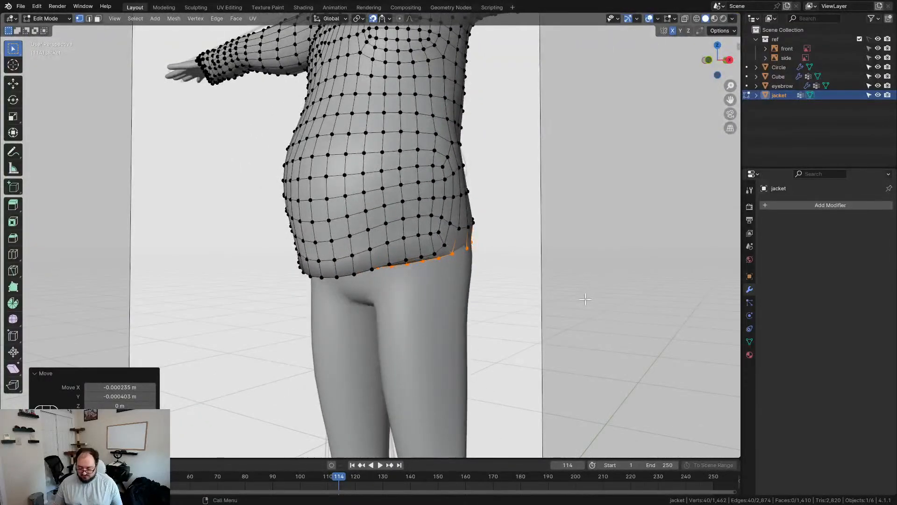
Extrude the hem loop downward along Z from the front view to form a narrow band hugging the hips
key("KP_1")
scroll(486, 298, "up", 3)
key("e")
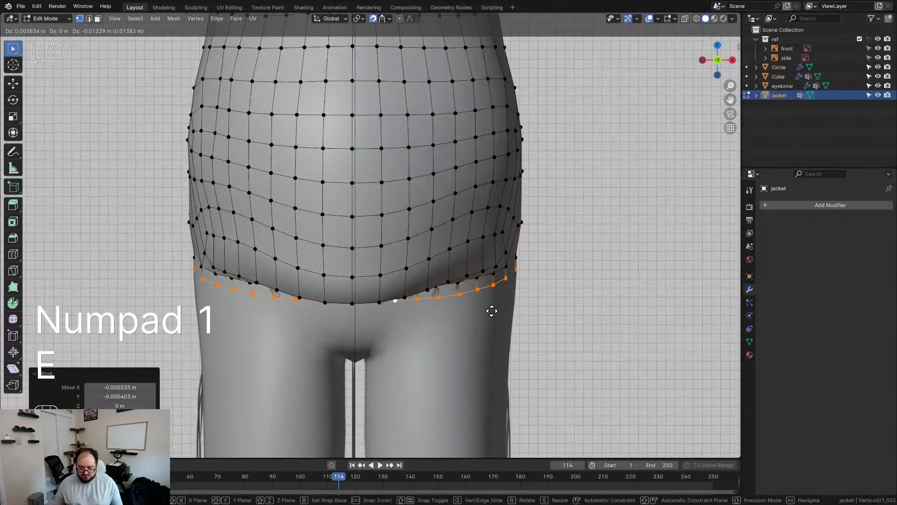
key("z")
right_click(492, 324)
middle_click_drag(491, 324, 509, 301)
key("g")
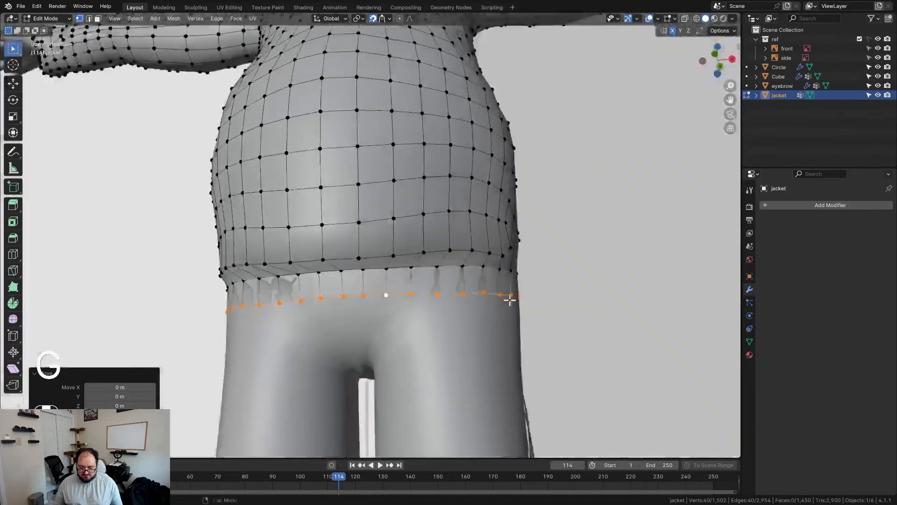
Expand the selection to the whole hem band and scale it to 1.023 so it clears the body
key("ctrl+KP_Add")
key("ctrl+KP_6")
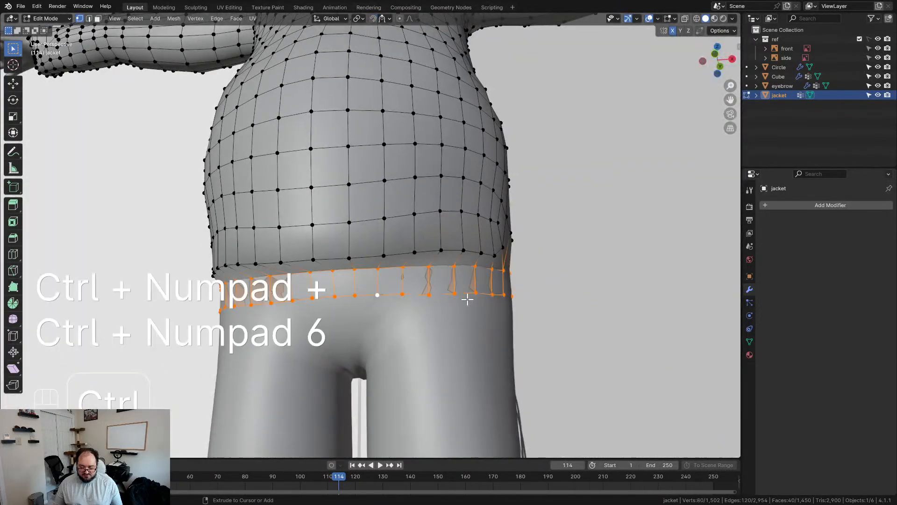
key("s")
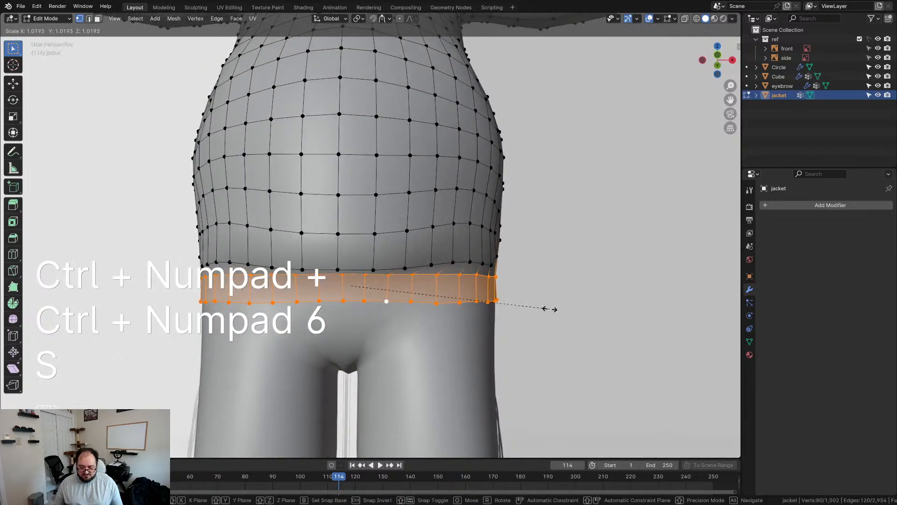
left_click(550, 309)
middle_click_drag(377, 304, 429, 323)
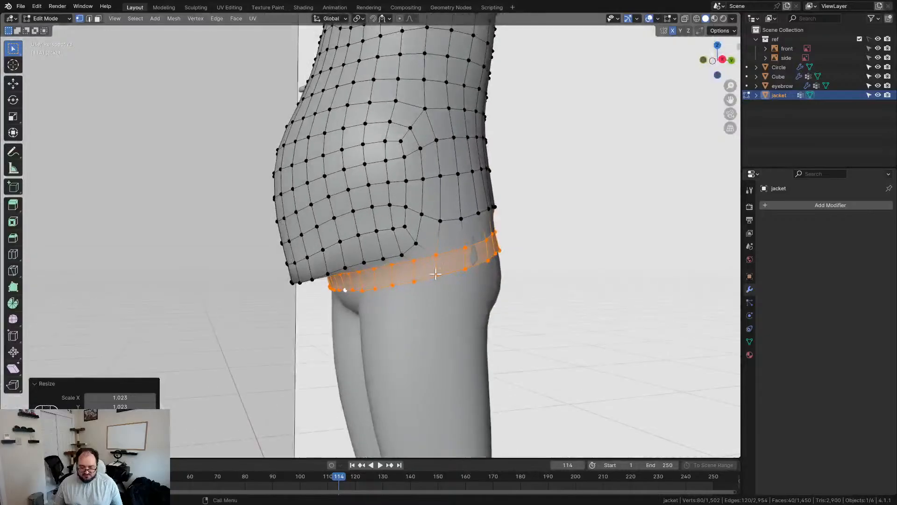
Smooth the vertices around the seam between the hem band and the jacket, and select the seam's edge loop
left_click(413, 261)
key("d")
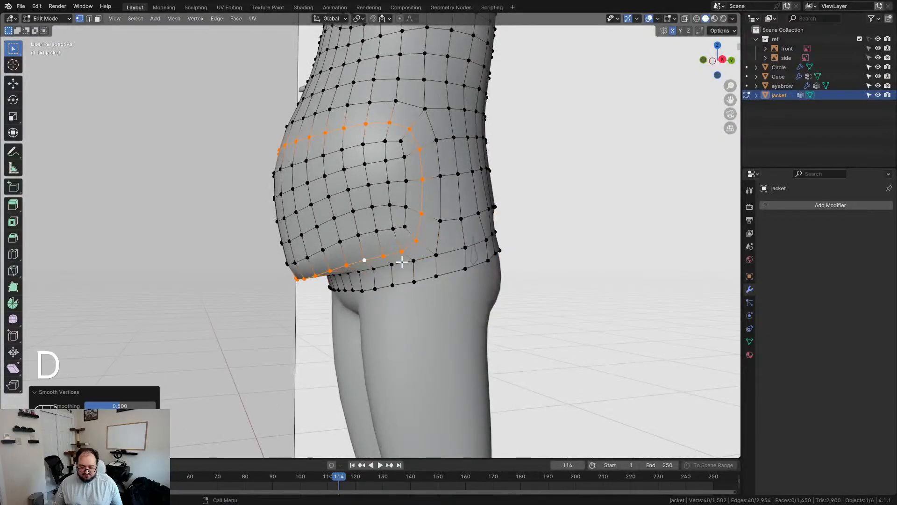
mouse_move(413, 267)
middle_mouse_down()
mouse_move(361, 275)
mouse_move(416, 252)
middle_mouse_up()
left_click(404, 259, "alt")
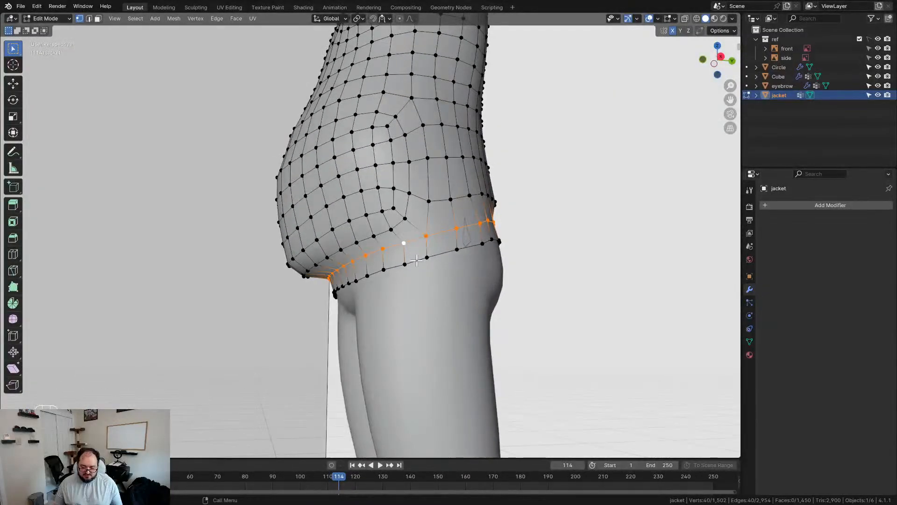
Try creasing all edges of the hem band by 1, and undo the crease
middle_click_drag(340, 288, 491, 281)
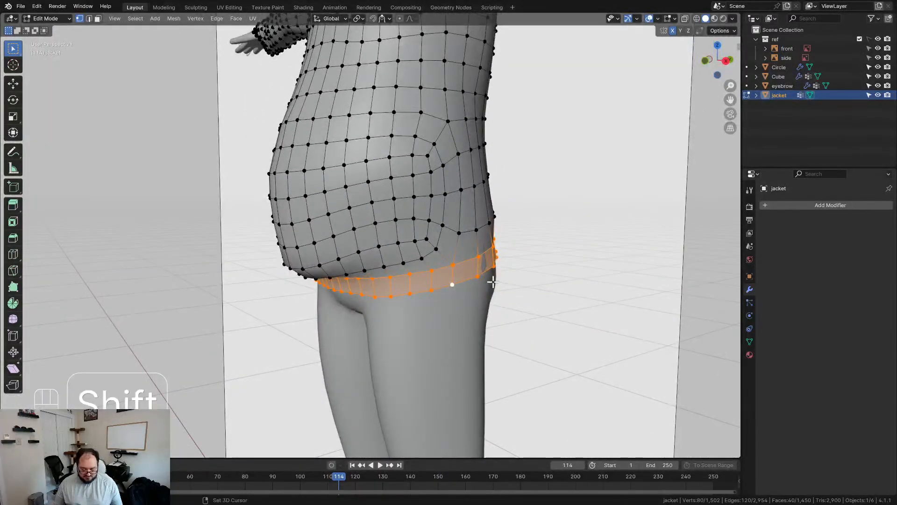
key("shift+e")
key("KP_1")
key("KP_Enter")
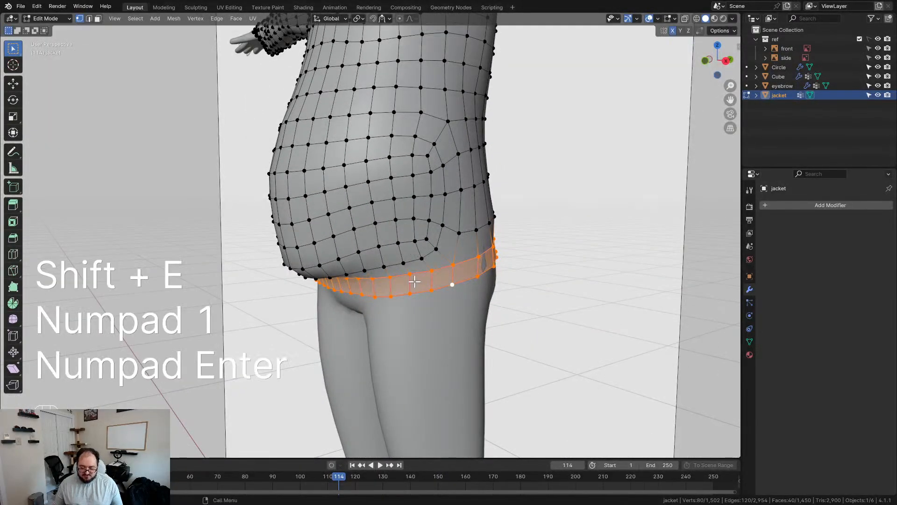
middle_click_drag(414, 281, 431, 270)
key("ctrl+z")
Select the complete edge loop where the hem band meets the jacket, crease it by 1, and check the result
left_click(433, 264, "alt")
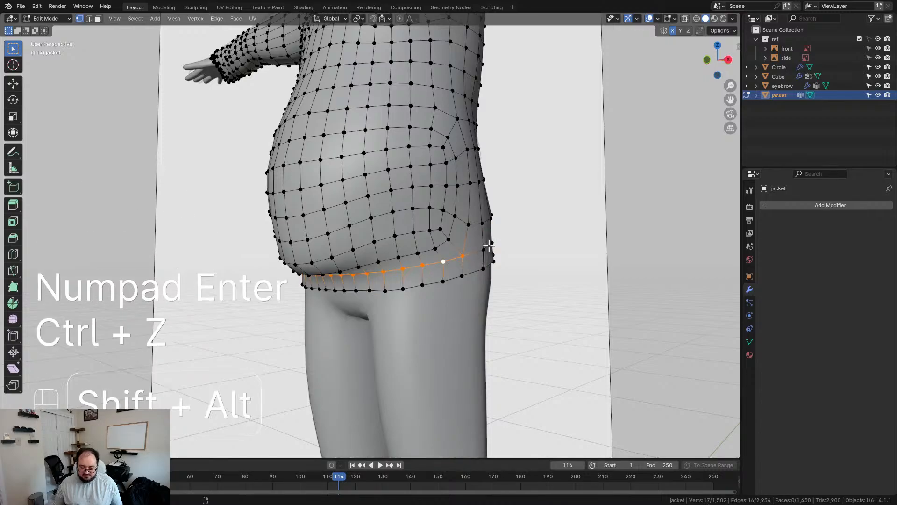
left_click(489, 245, "alt+shift")
mouse_move(505, 254)
middle_mouse_down()
mouse_move(356, 257)
mouse_move(508, 253)
middle_mouse_up()
key("shift+e")
key("KP_1")
key("KP_Enter")
scroll(349, 259, "up", 2)
scroll(349, 259, "down", 4)
key("Tab")
middle_click_drag(435, 259, 441, 280)
scroll(377, 254, "up", 2)
Try hiding the selected edge loop on the hem band, and undo it
key("Tab")
left_click(420, 281, "alt")
middle_click_drag(431, 264, 531, 214)
key("h")
key("ctrl+z")
key("ctrl+z")
middle_click_drag(541, 260, 382, 242)
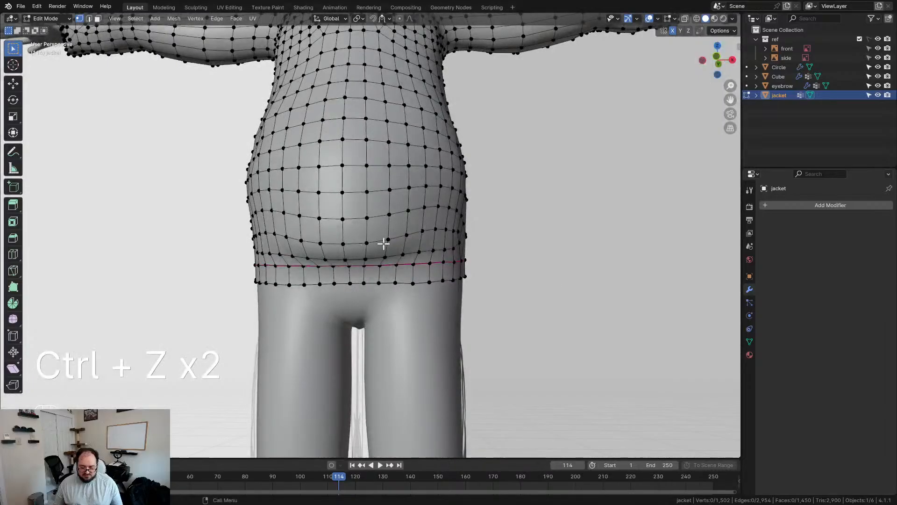
Grab-sculpt the jacket's belly and front outline in wireframe side view to follow the side reference drawing
key("Tab")
left_click(468, 320)
scroll(350, 239, "up", 3)
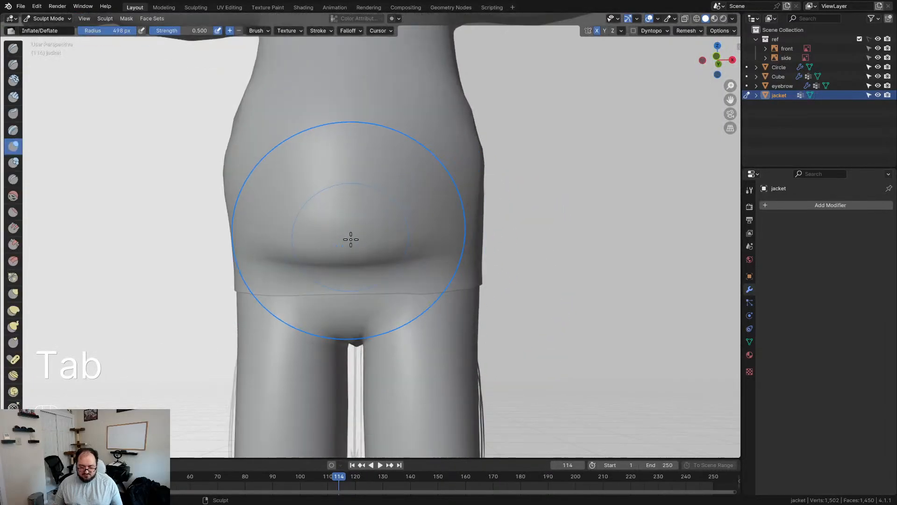
scroll(428, 232, "down", 3)
key("KP_3")
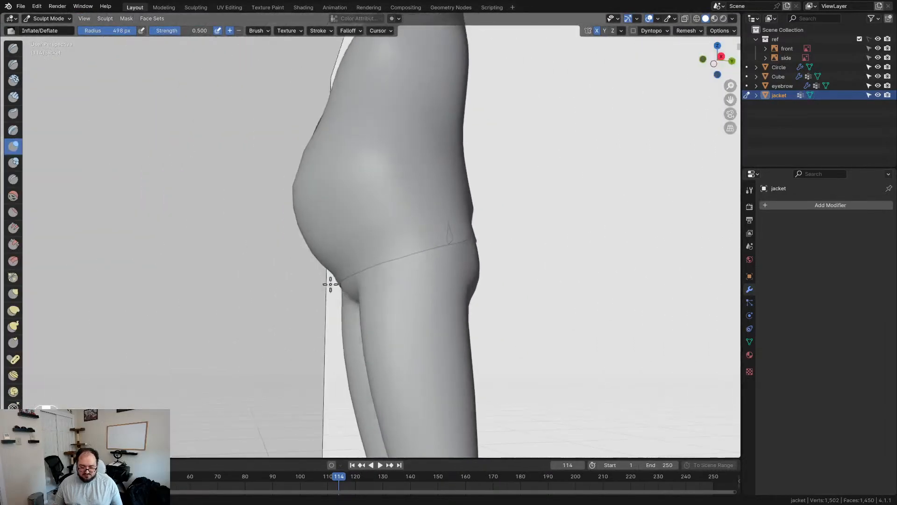
scroll(315, 297, "up", 4)
scroll(301, 296, "up", 4)
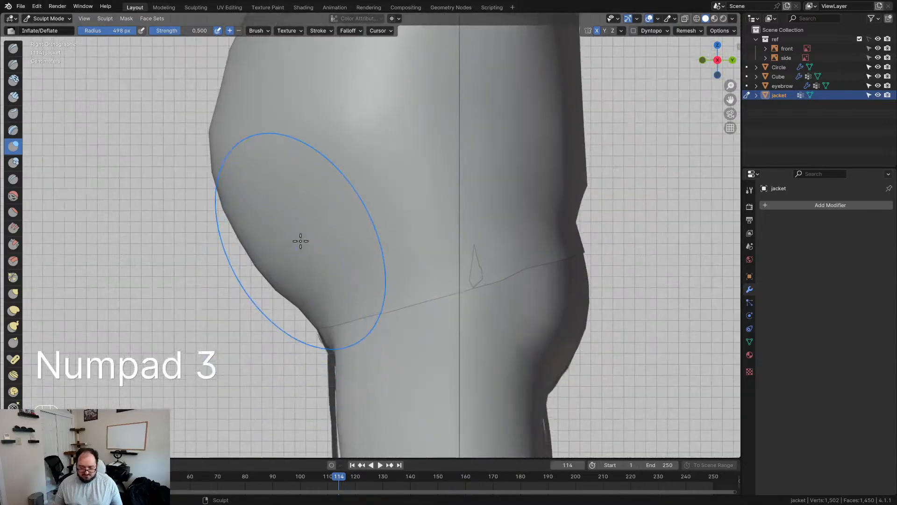
key("g")
key("z")
mouse_move(274, 279)
left_mouse_down()
mouse_move(284, 250)
mouse_move(289, 267)
left_mouse_up()
left_click_drag(214, 134, 236, 130)
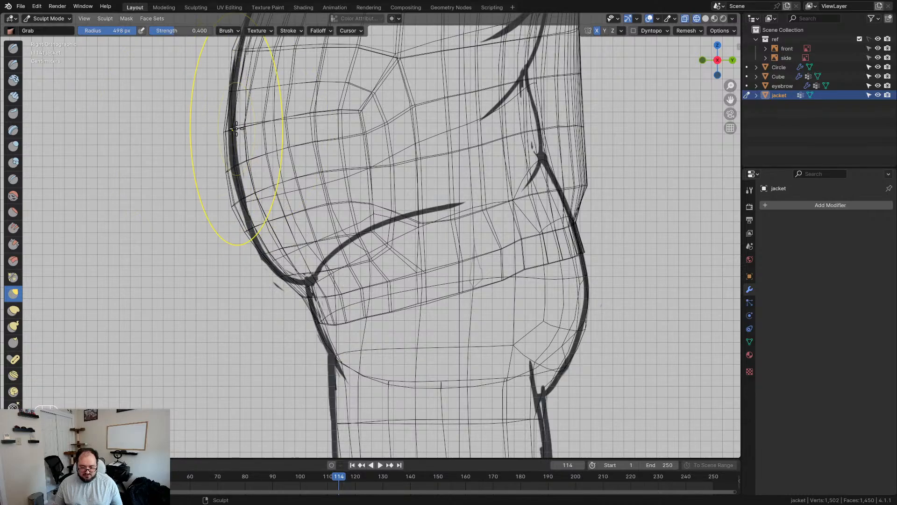
scroll(248, 159, "up", 5, "shift")
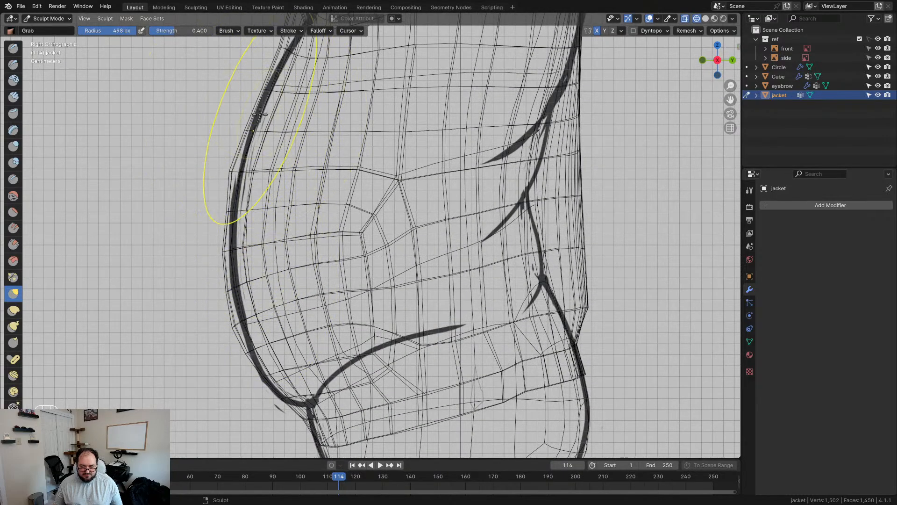
Grab the jacket's lower back inward to follow the side drawing's back curve, and return to solid shading
scroll(467, 259, "down", 2)
middle_click_drag(537, 226, 479, 257, "shift")
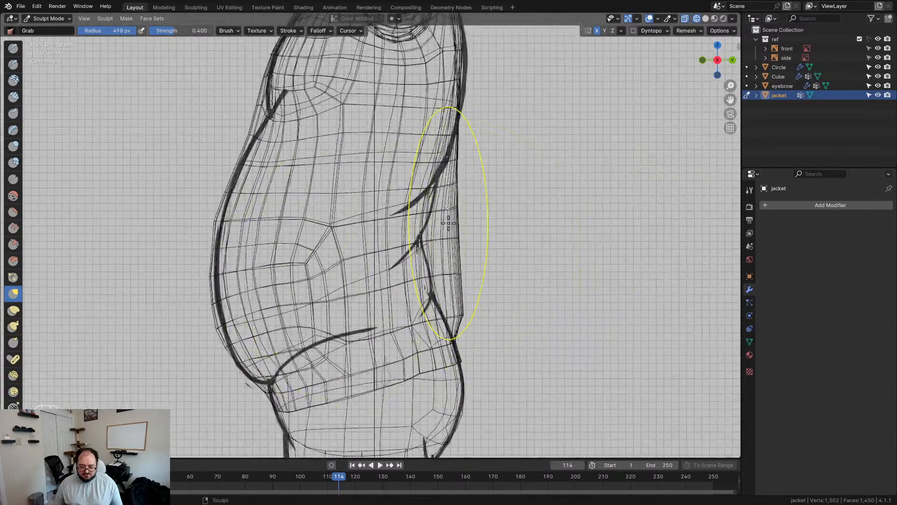
left_click_drag(444, 201, 444, 191)
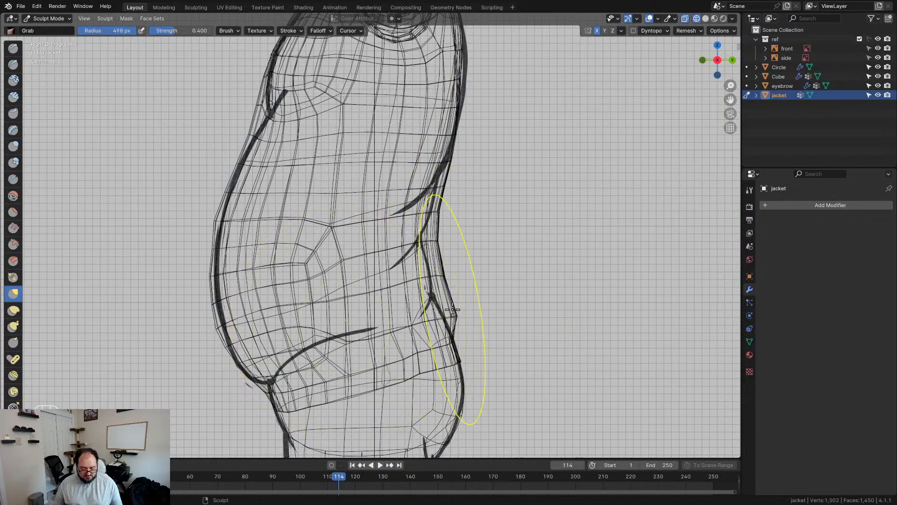
key("z")
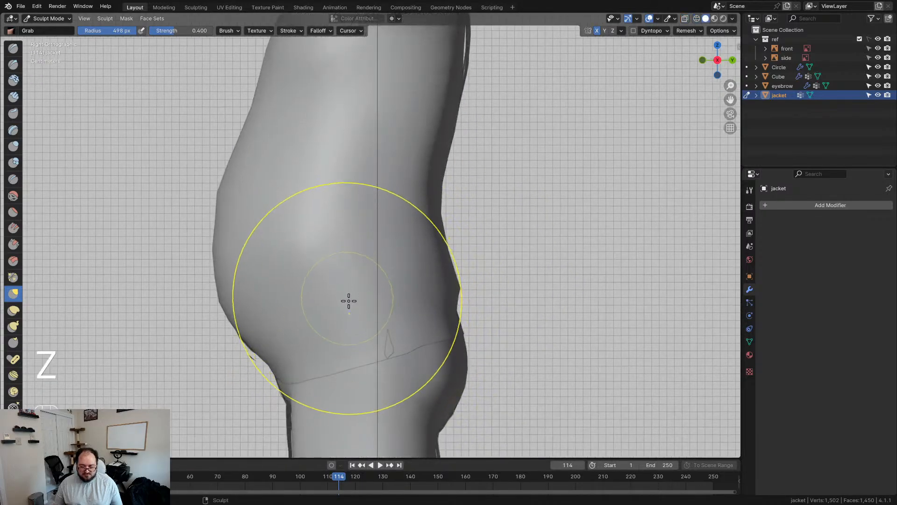
middle_click_drag(348, 298, 385, 287, "shift")
mouse_move(303, 277)
middle_mouse_down()
mouse_move(399, 287)
mouse_move(427, 275)
mouse_move(391, 311)
middle_mouse_up()
Select the vertices at the front centre of the hem band's bottom edge and move them forward about 0.008 m
key("Tab")
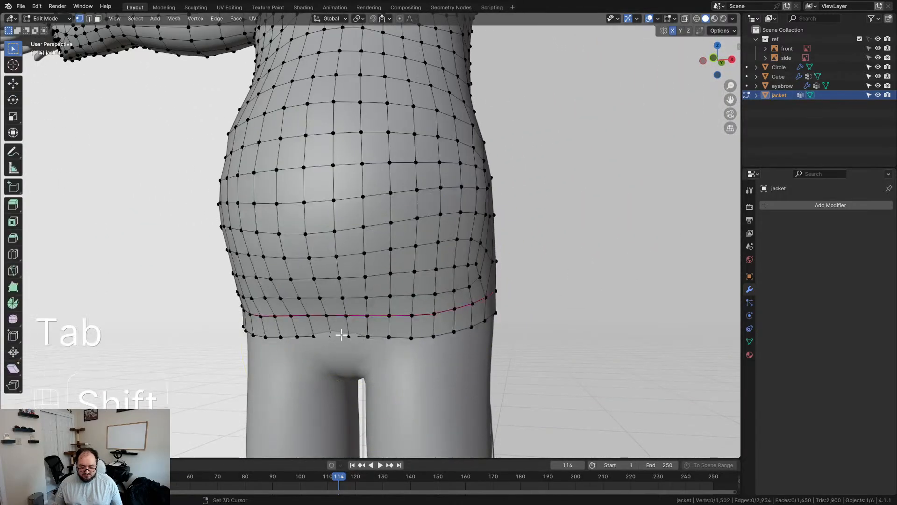
middle_click_drag(356, 338, 323, 273, "shift")
left_click_drag(365, 296, 365, 298)
middle_click_drag(364, 297, 331, 309)
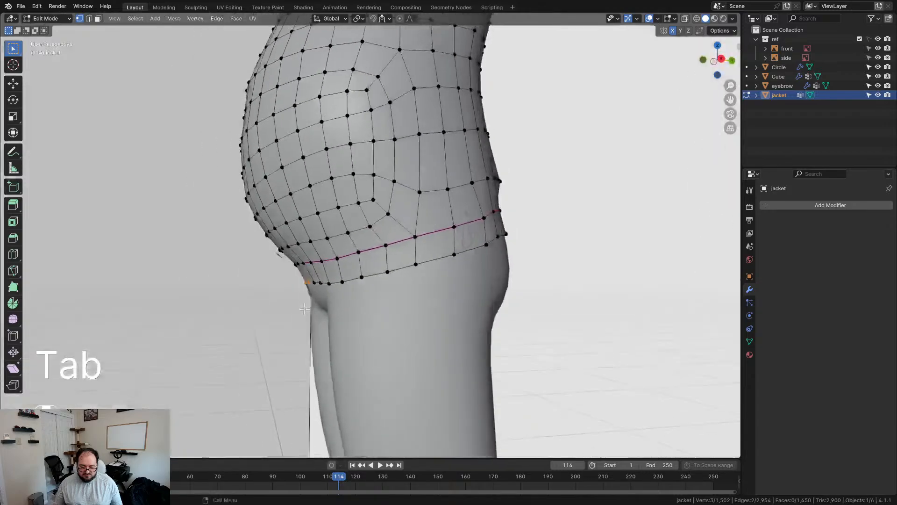
key("g")
left_click(327, 303)
middle_click_drag(361, 306, 477, 290)
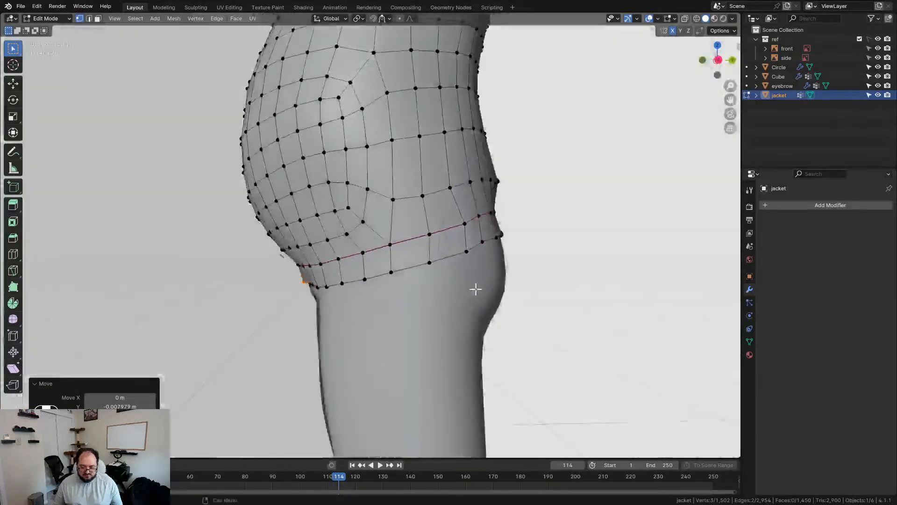
Select the front part of the creased seam loop above the hem band and raise it about 0.007 m in side view
left_click(358, 258, "alt")
middle_click_drag(357, 258, 420, 262)
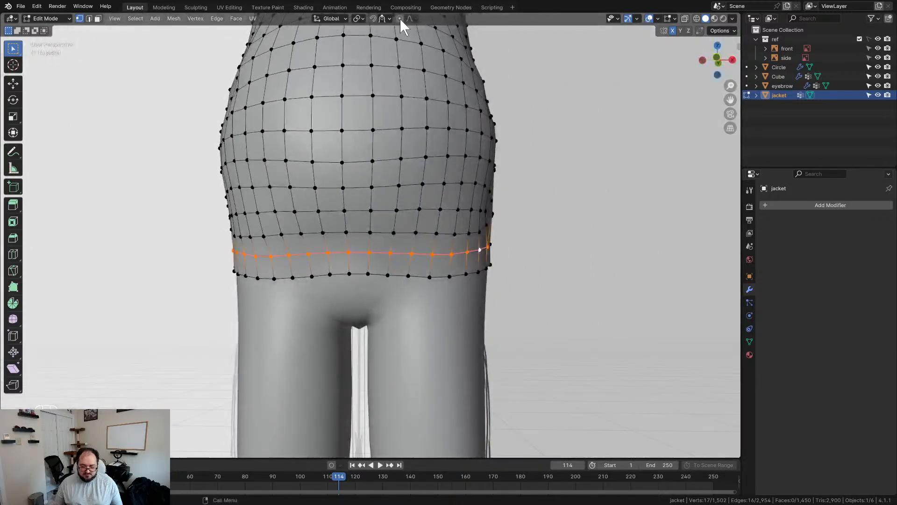
key("g")
left_click(448, 266)
middle_click_drag(517, 296, 411, 307)
key("KP_3")
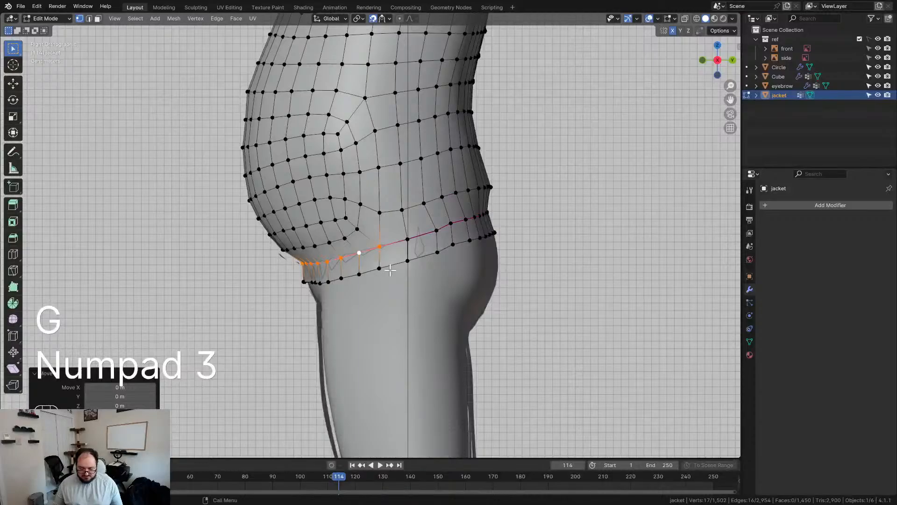
key("g")
left_click(390, 265)
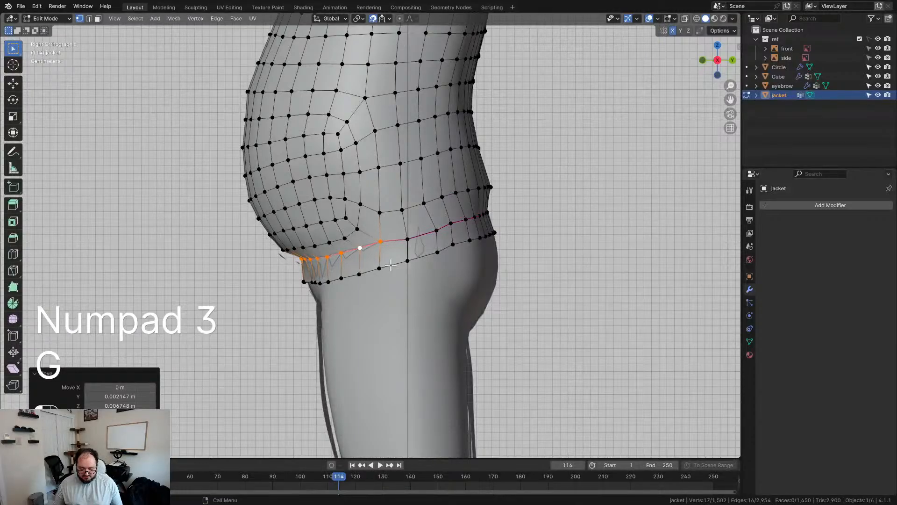
Turn snapping off, select the hem band's complete face loop and scale it up to about 1.04
left_click(439, 231)
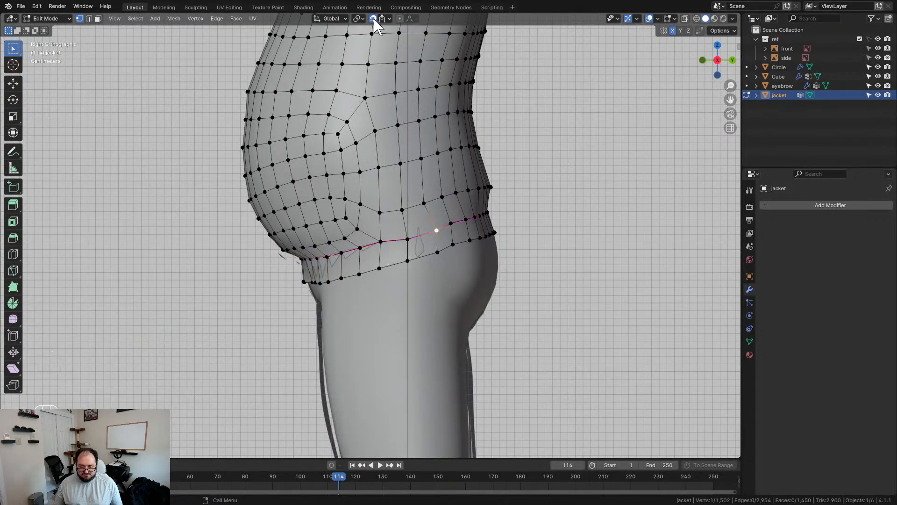
key("3")
left_click(382, 258, "alt")
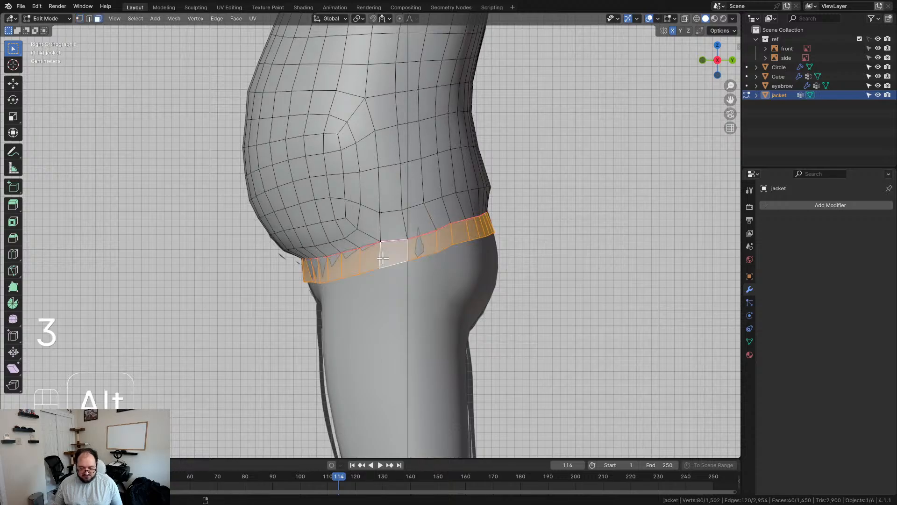
key("s")
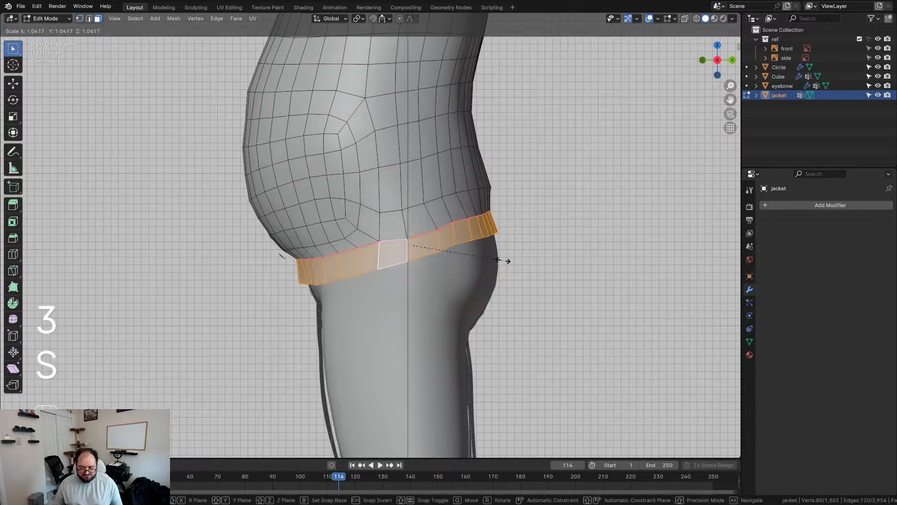
left_click(504, 260)
Check the enlarged hem band without the mesh overlay, deselect the jacket and save the file
scroll(504, 260, "down", 3)
mouse_move(504, 259)
middle_mouse_down()
mouse_move(383, 267)
mouse_move(523, 268)
mouse_move(468, 268)
mouse_move(514, 268)
mouse_move(427, 235)
mouse_move(376, 256)
mouse_move(410, 260)
mouse_move(419, 270)
middle_mouse_up()
key("Tab")
key("Tab")
key("Tab")
key("Tab")
left_click(328, 272)
left_click(507, 274)
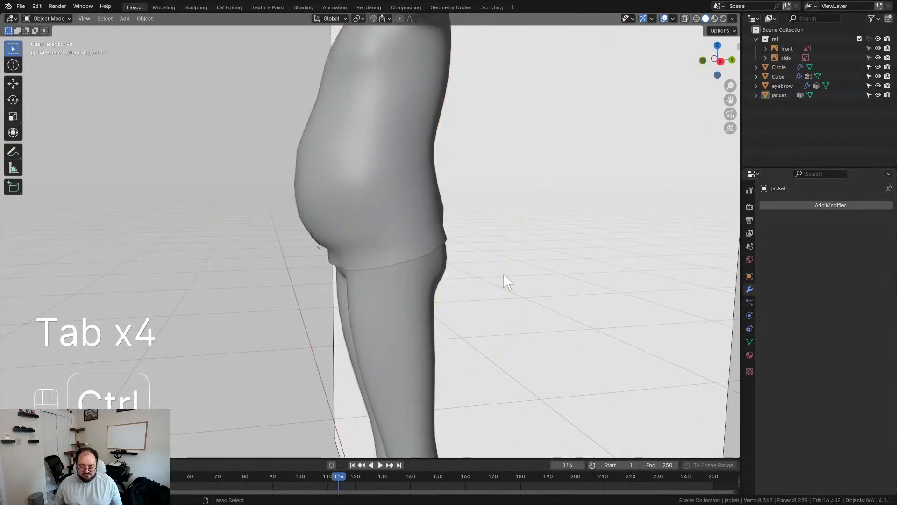
key("ctrl+s")
Rename the jacket object to "hoodie"
left_click(398, 190)
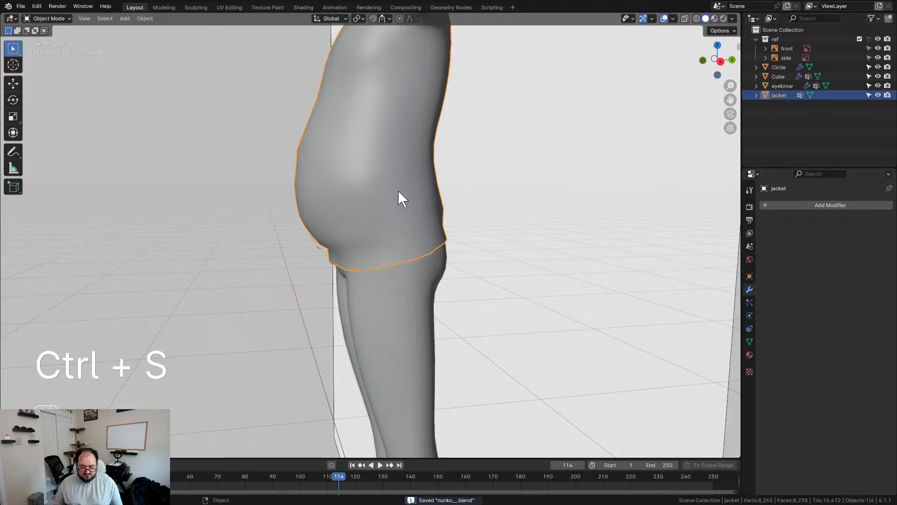
key("F2")
type("hoo")
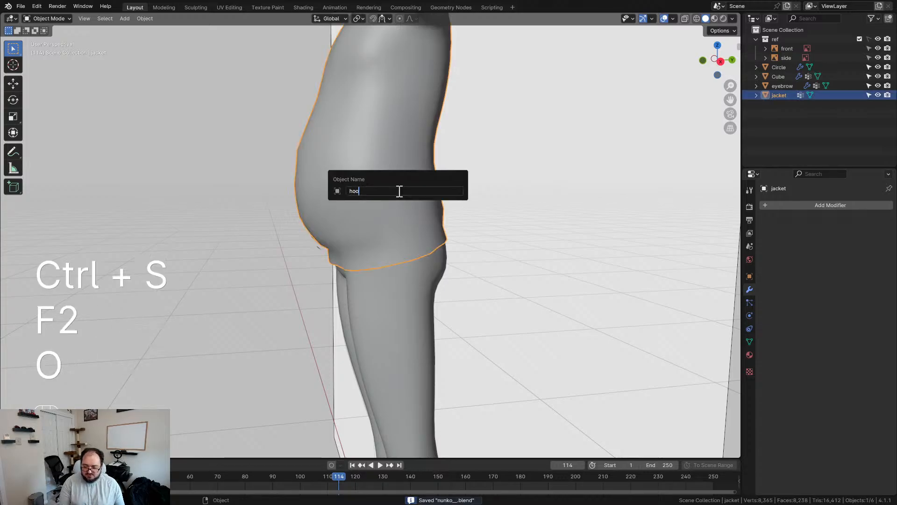
type("die")
key("Return")
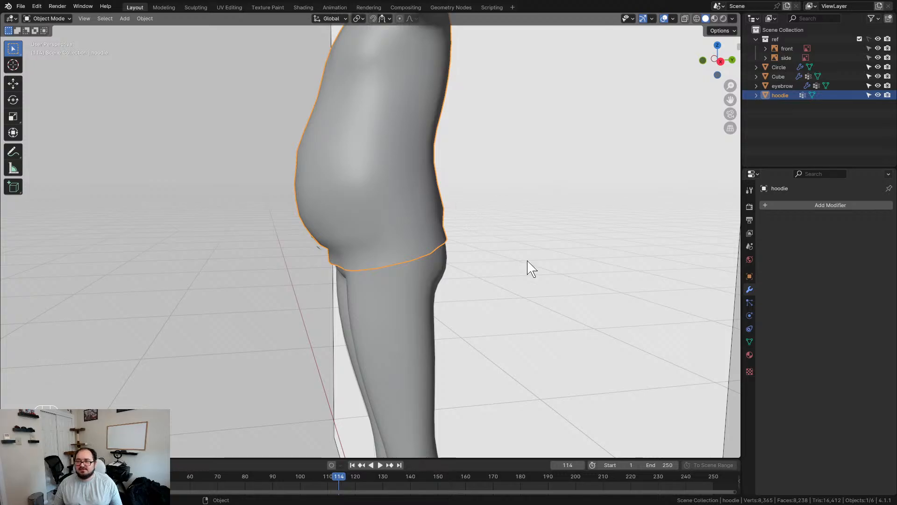
Clear the face selection and examine the hoodie's hem, belly and sleeves from the side and front against the reference drawings
middle_click_drag(529, 266, 352, 190)
scroll(443, 210, "up", 2)
key("Tab")
middle_click_drag(419, 202, 326, 191)
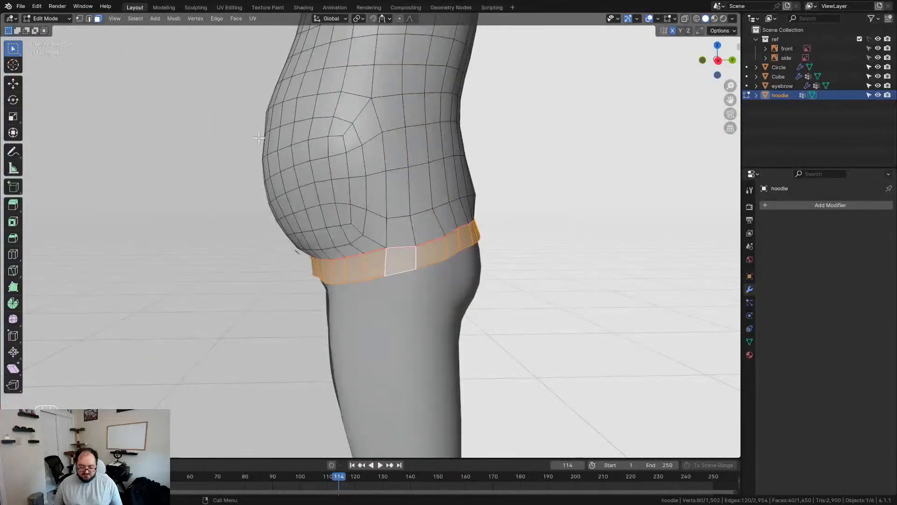
key("KP_3")
middle_click_drag(258, 138, 350, 156, "shift")
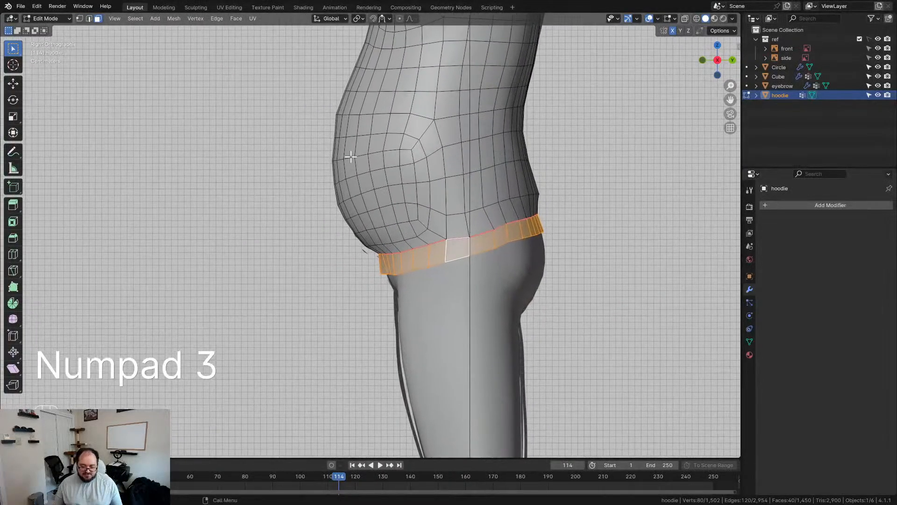
left_click(301, 165)
scroll(300, 164, "down", 1)
middle_click_drag(320, 206, 428, 215)
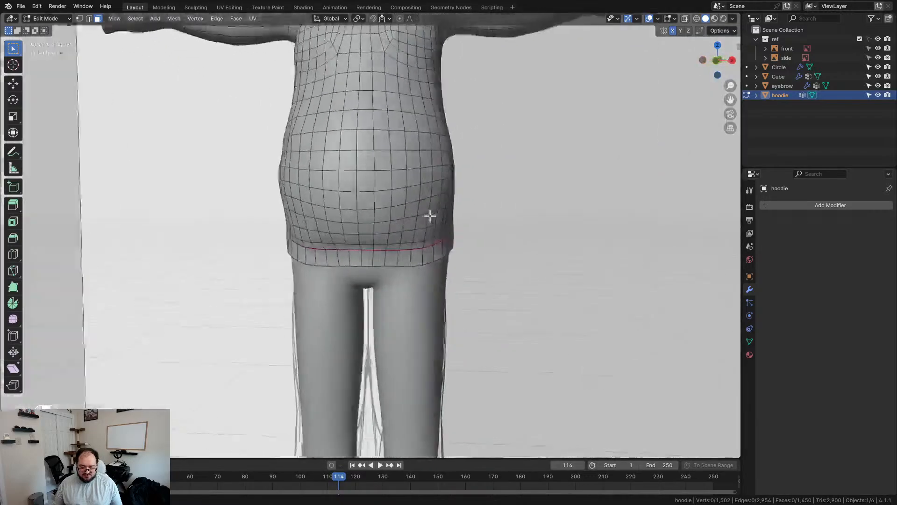
scroll(429, 215, "down", 4)
key("Tab")
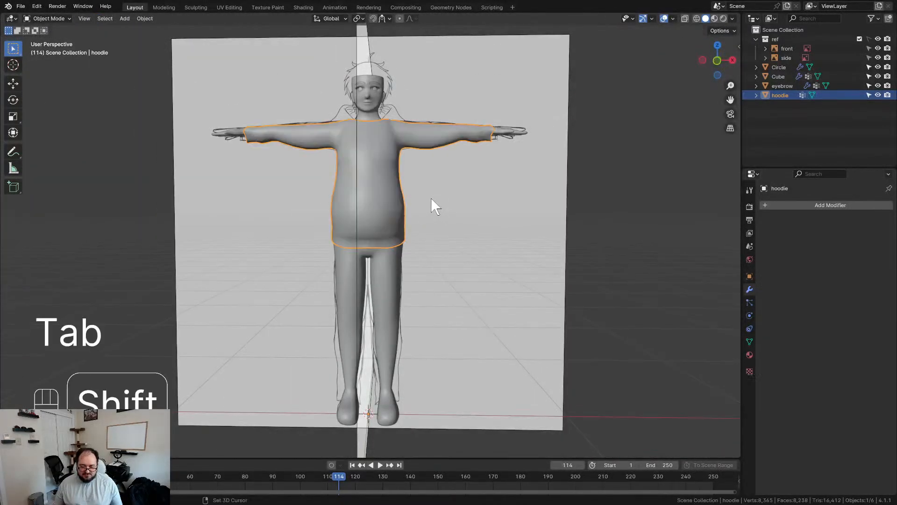
middle_click_drag(431, 198, 433, 234)
key("KP_1")
scroll(432, 233, "up", 1)
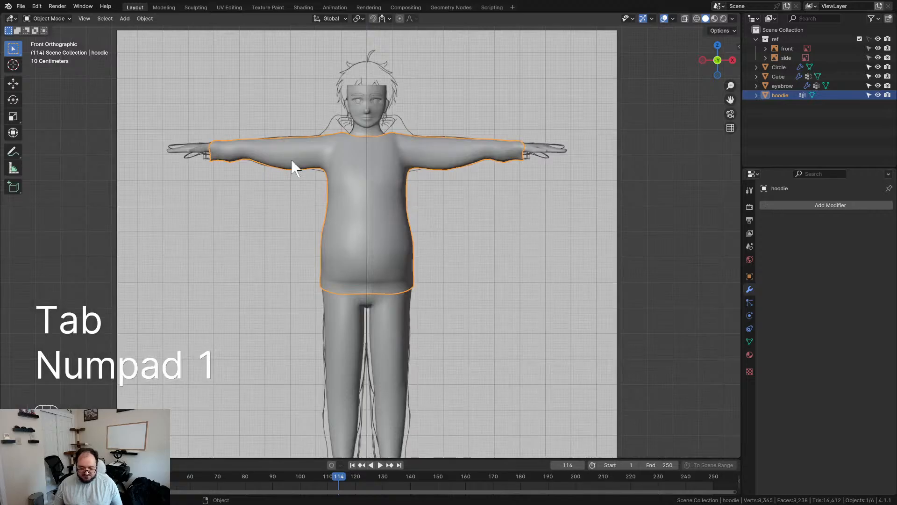
scroll(382, 171, "up", 1)
scroll(382, 172, "up", 2)
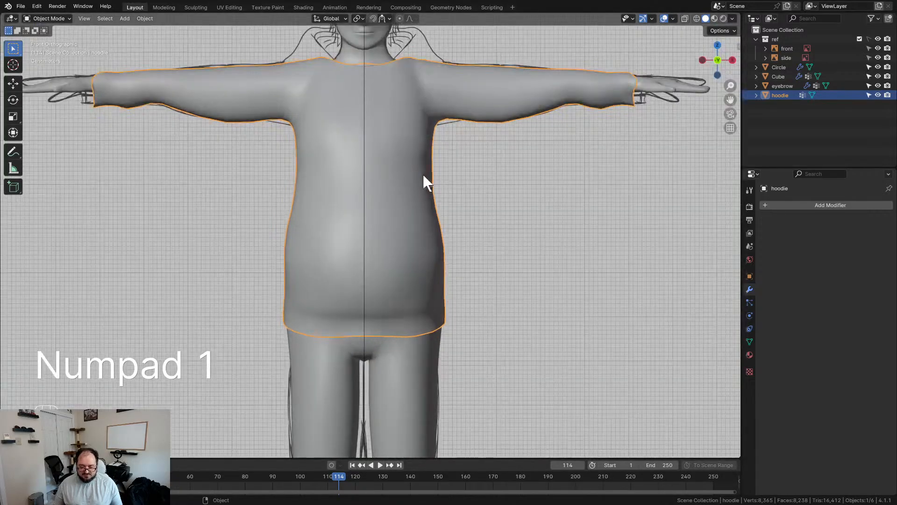
scroll(378, 179, "down", 3)
Select the hoodie faces on the character's right half in front wireframe view and delete them
key("Tab")
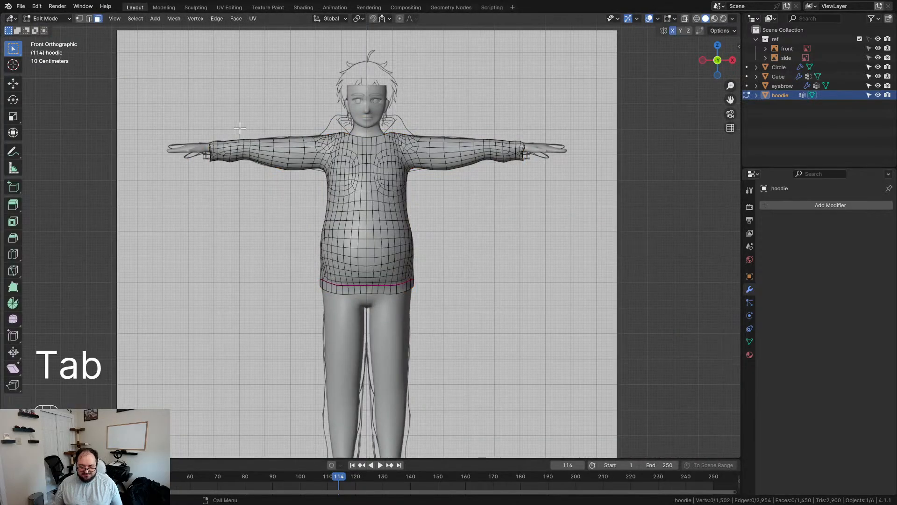
key("z")
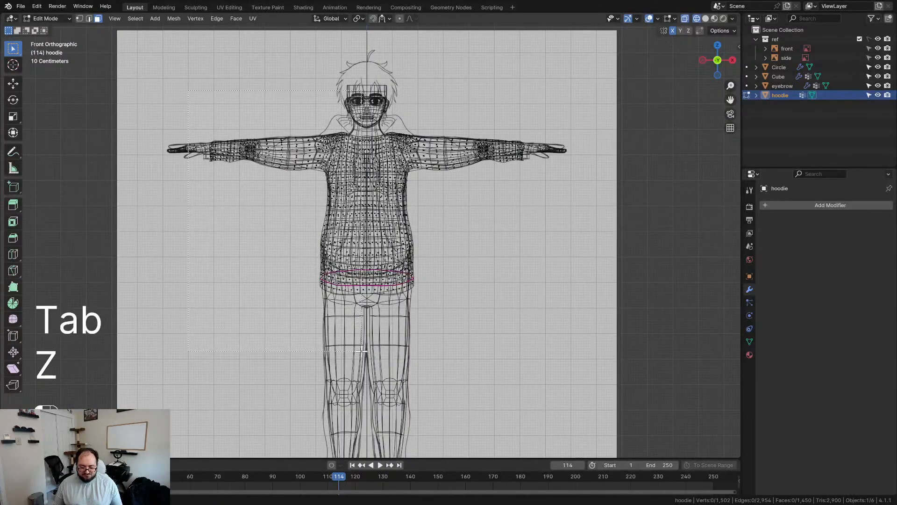
left_click_drag(362, 350, 363, 351)
scroll(363, 350, "up", 3)
scroll(373, 297, "down", 3)
key("x")
left_click(371, 292)
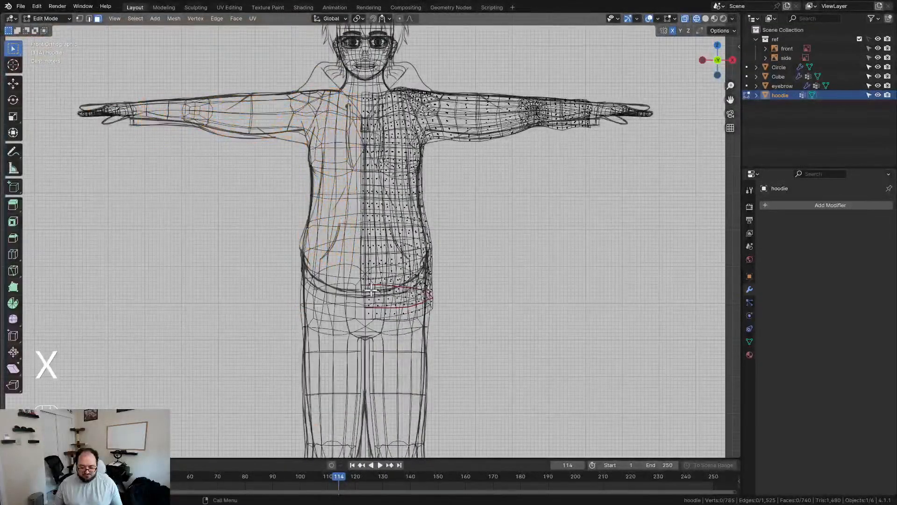
Delete the leftover strip of faces crossing the hoodie's centre line from the neck to the chest
scroll(371, 291, "up", 3)
scroll(351, 214, "up", 5, "shift")
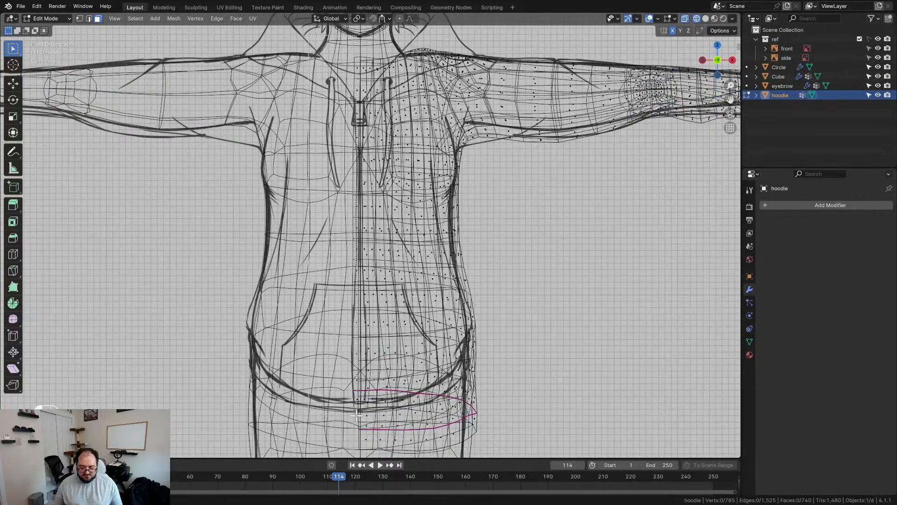
scroll(340, 86, "up", 5, "shift")
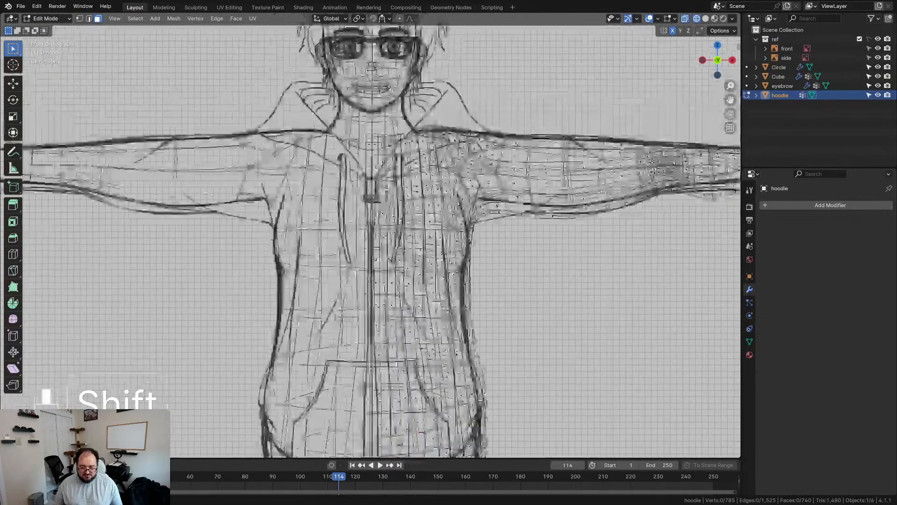
scroll(340, 86, "up", 3)
left_click_drag(392, 334, 393, 335)
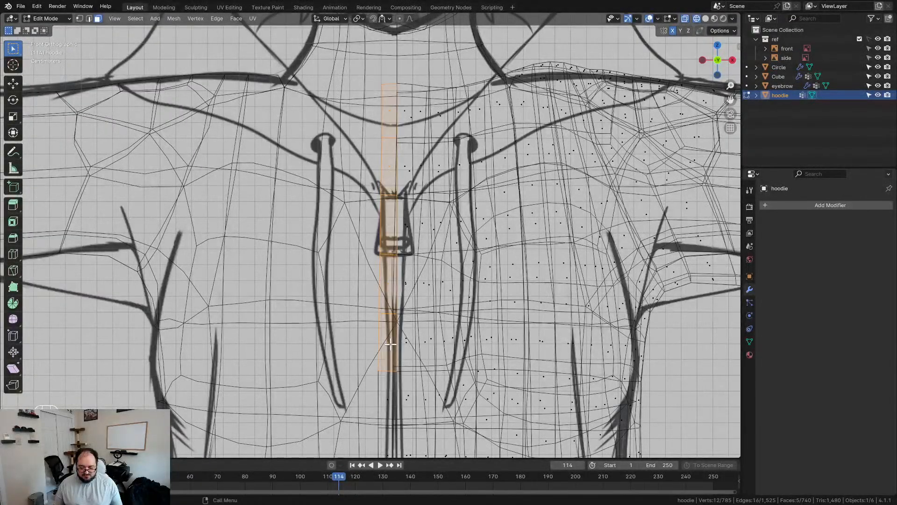
key("x")
left_click(389, 342)
key("ctrl+x")
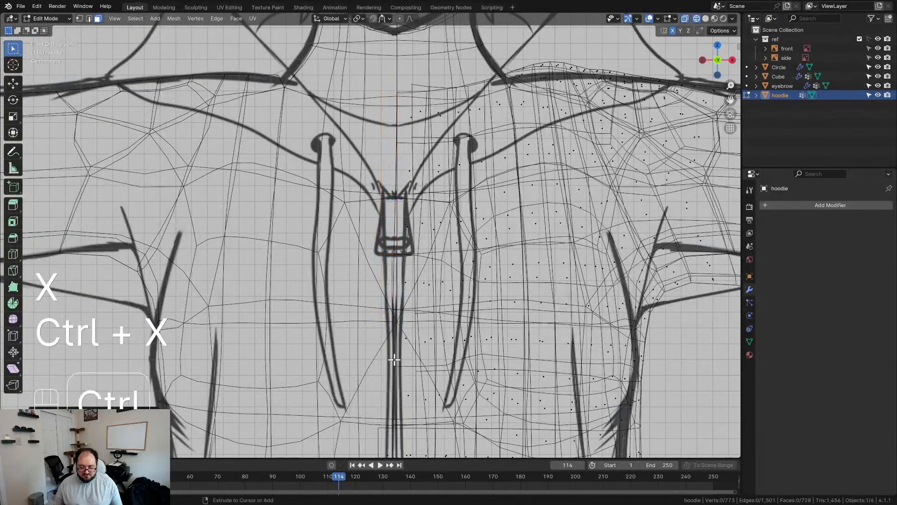
key("ctrl+z")
key("x")
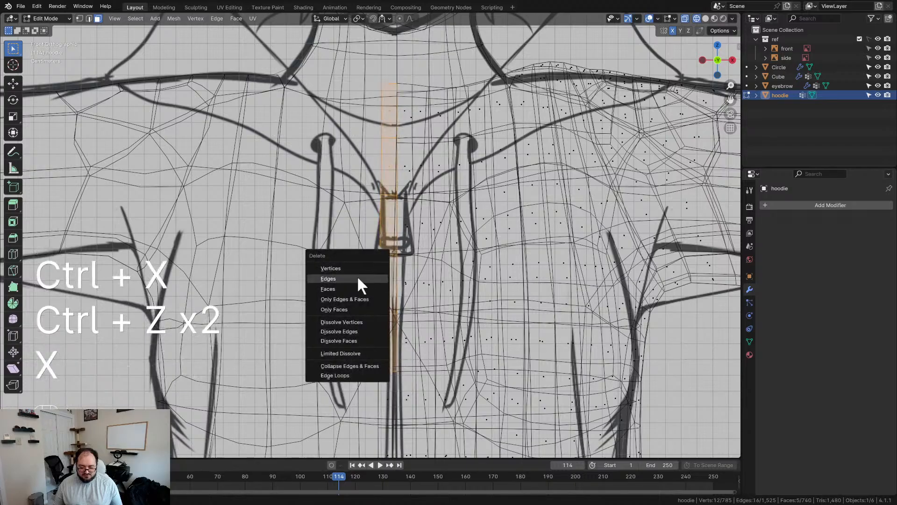
left_click(349, 286)
Delete the remaining strip of faces past the centre line along the belly and down to the hem
middle_click_drag(355, 300, 354, 1, "shift")
scroll(432, 226, "down", 1)
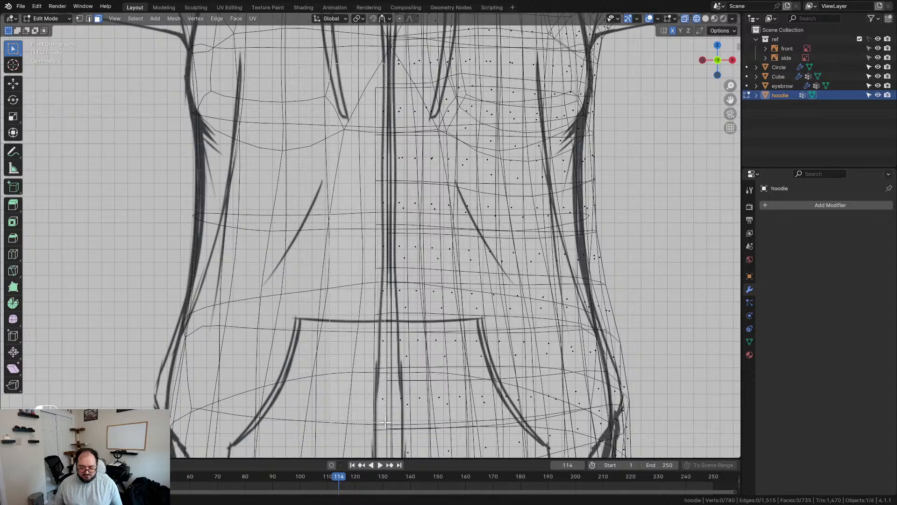
left_click_drag(385, 421, 385, 420)
key("x")
left_click(358, 406)
middle_click_drag(407, 389, 407, 166, "shift")
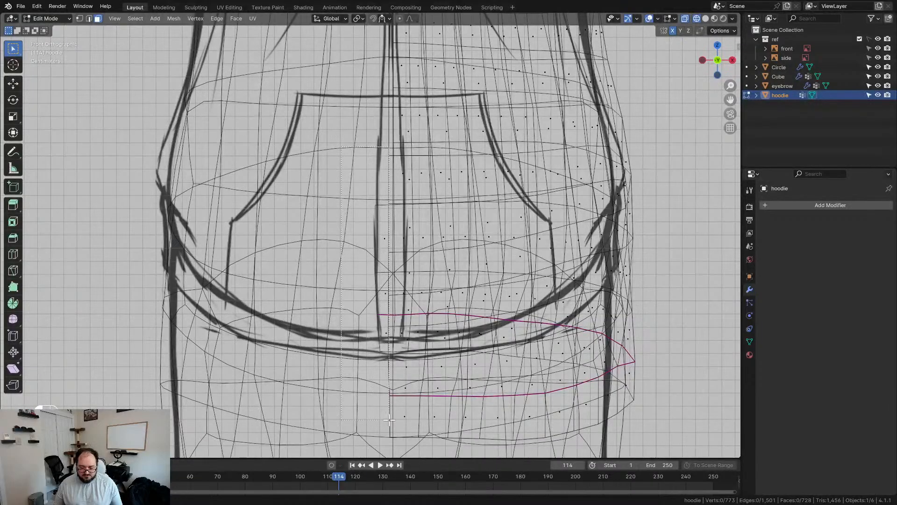
key("x")
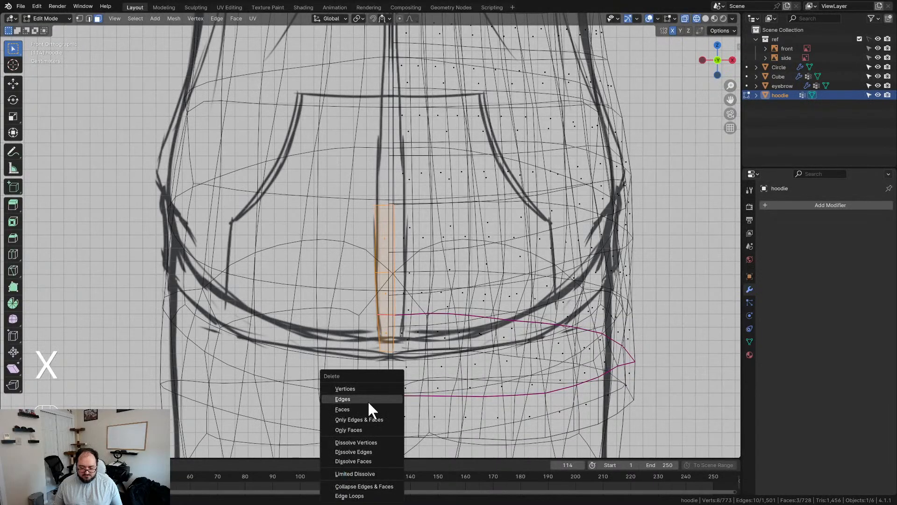
left_click(368, 400)
Return to solid shading, leave mesh editing and add a Mirror modifier to the hoodie
scroll(425, 336, "down", 5)
key("z")
scroll(486, 322, "down", 3)
mouse_move(505, 304)
middle_mouse_down()
mouse_move(315, 282)
mouse_move(261, 292)
mouse_move(440, 269)
middle_mouse_up()
key("a")
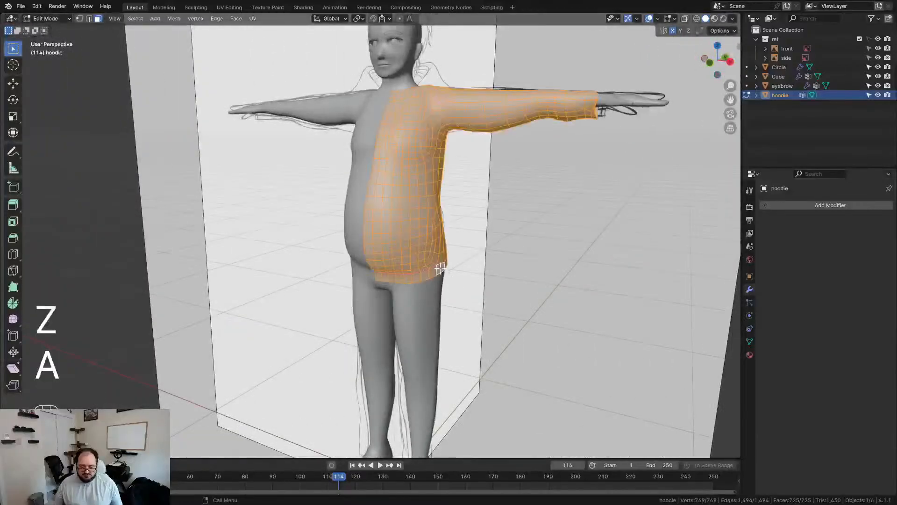
key("Tab")
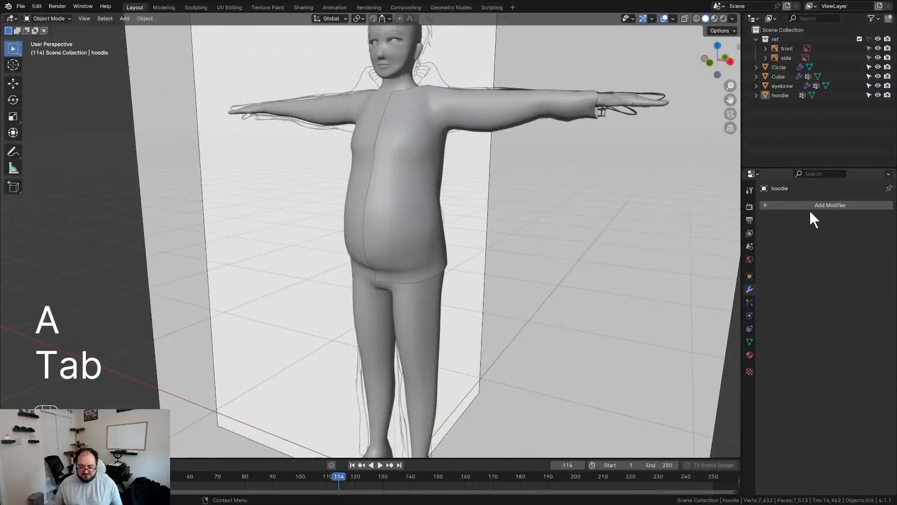
left_click(766, 206)
left_click(715, 224)
Enable Clipping on the Mirror modifier and move the back centre edge loop along X onto the mirror plane
middle_click_drag(385, 222, 429, 216)
key("Tab")
scroll(386, 224, "up", 3)
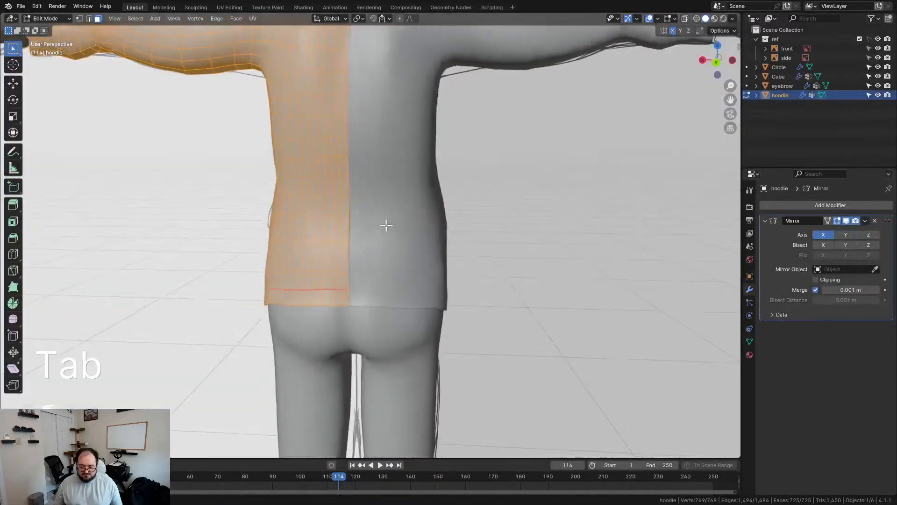
key("alt+a")
scroll(366, 164, "down", 3)
key("2")
left_click(361, 200, "alt")
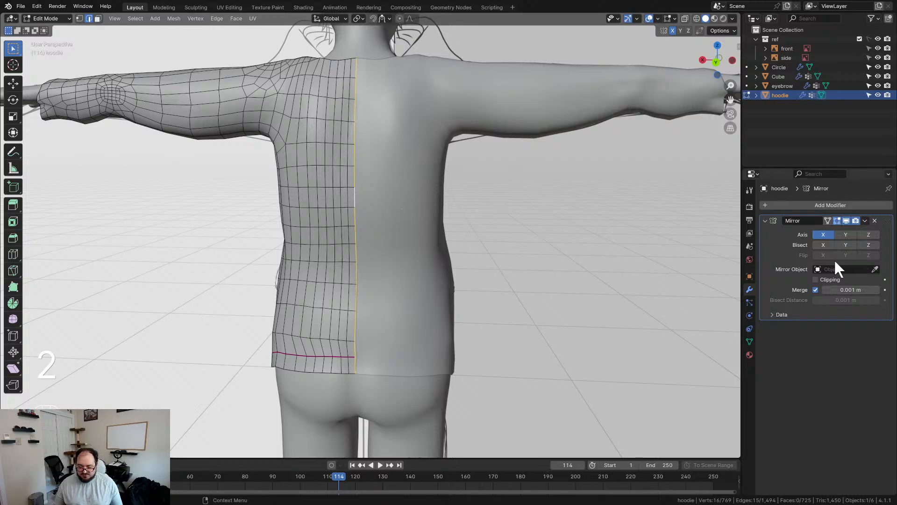
key("g")
key("x")
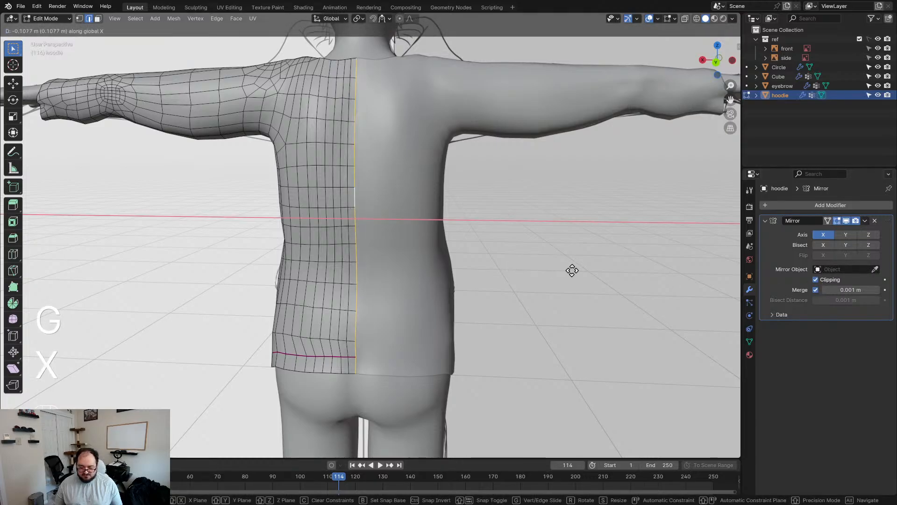
left_click(581, 268)
key("g")
key("x")
left_click(329, 261)
Select the front centre edge loop and move it along X onto the mirror plane
middle_click_drag(282, 290, 367, 257)
left_click(369, 252, "alt")
key("g")
key("x")
key("g")
key("x")
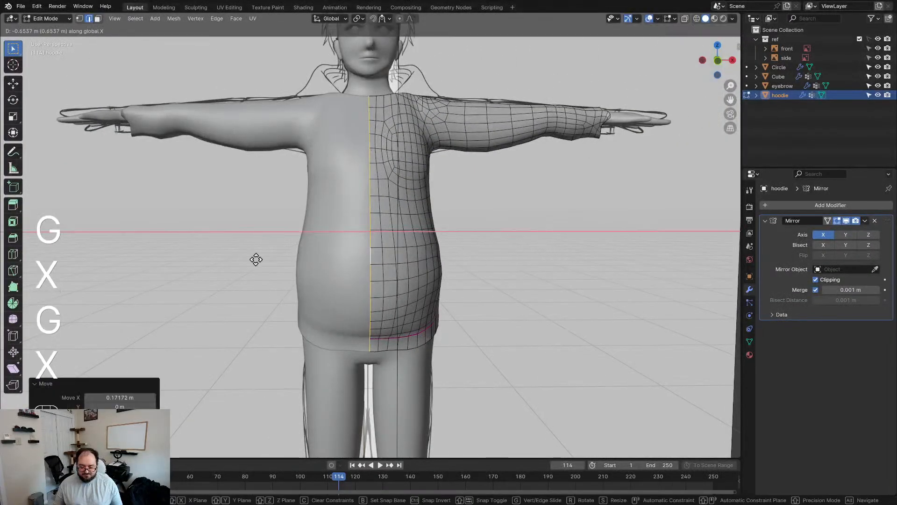
left_click(358, 260)
Examine the mirrored hoodie in object mode, then its belly and hem topology in mesh editing
middle_click_drag(360, 260, 340, 297)
key("Tab")
middle_click_drag(400, 301, 363, 277)
left_click(498, 271)
scroll(487, 295, "down", 3)
scroll(492, 276, "up", 3)
left_click(420, 306)
key("Tab")
middle_click_drag(387, 343, 395, 265, "shift")
mouse_move(395, 266)
middle_mouse_down()
mouse_move(404, 266)
mouse_move(386, 264)
mouse_move(427, 262)
mouse_move(405, 262)
middle_mouse_up()
middle_click_drag(379, 218, 406, 218)
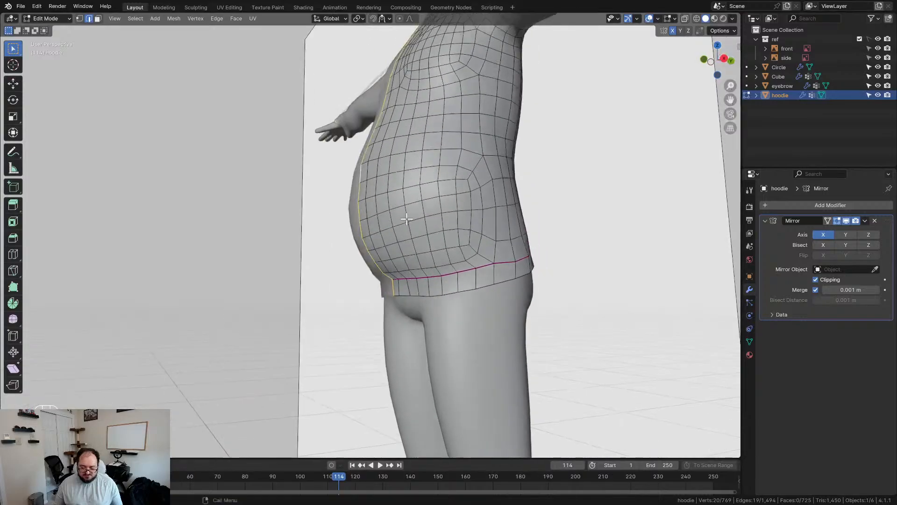
Select the rounded patch of belly faces above the hem band, from the centre line to the side
left_click(367, 189, "alt")
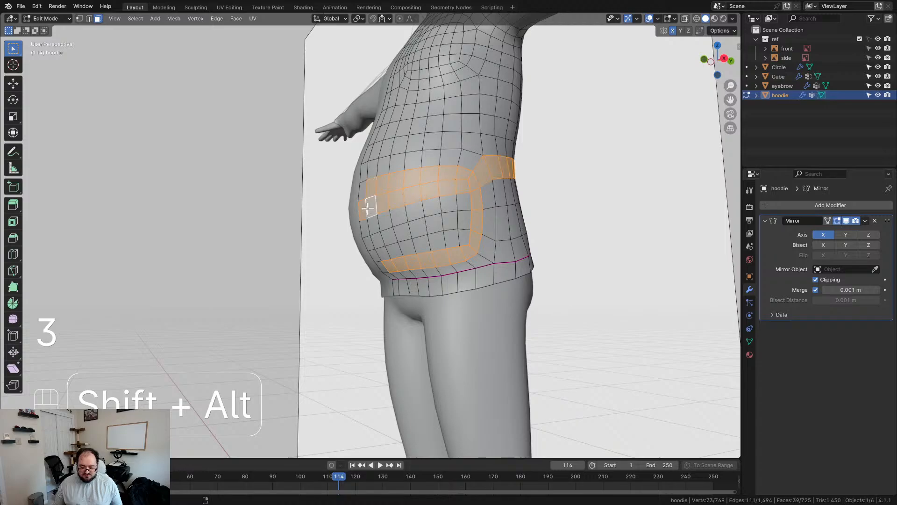
key("alt+a")
left_click(383, 198, "alt")
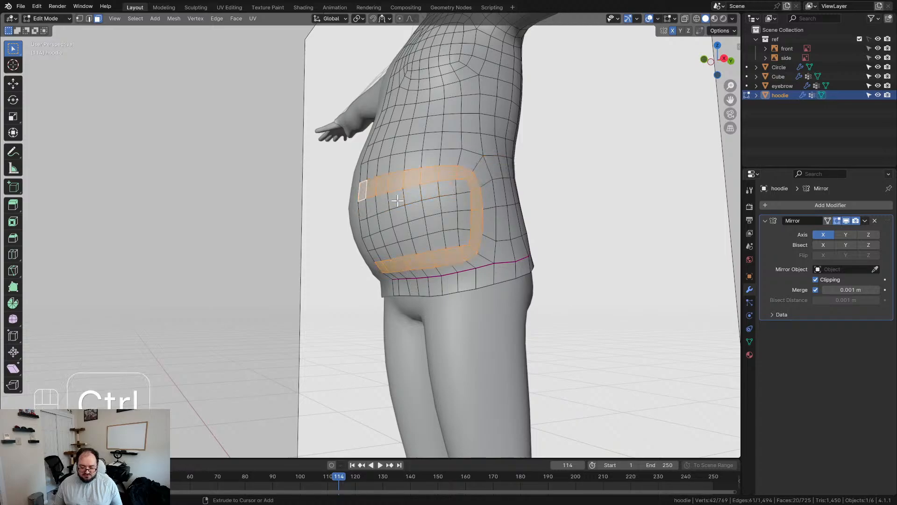
key("ctrl+KP_Add")
key("ctrl+KP_Add")
key("ctrl+KP_Subtract")
key("ctrl+KP_Subtract")
key("ctrl+KP_Subtract")
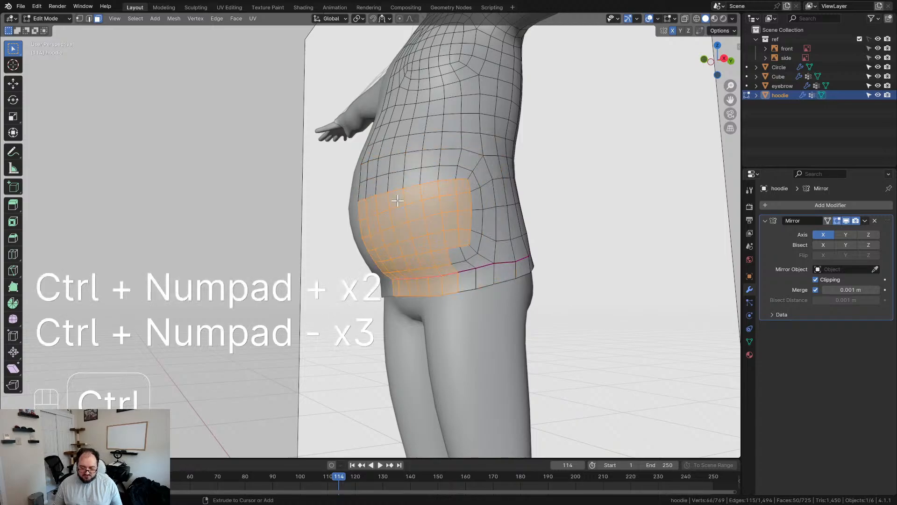
left_click_drag(462, 236, 463, 247)
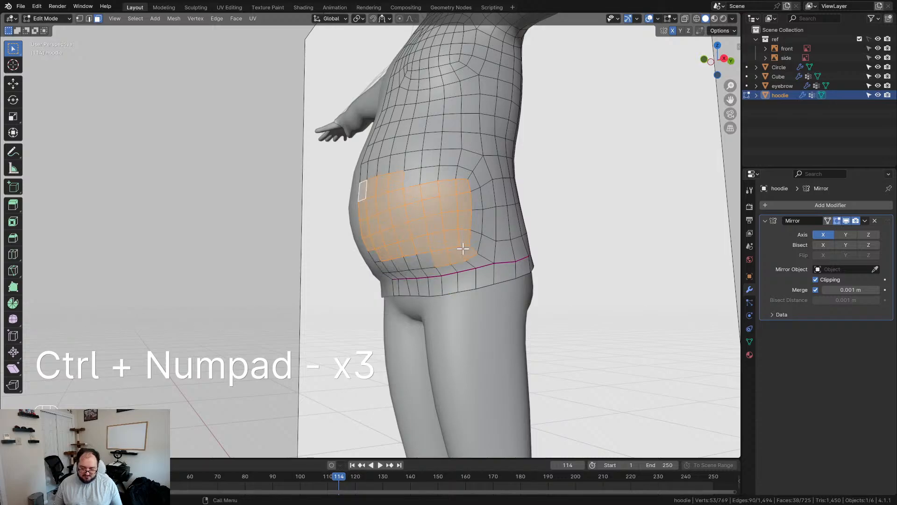
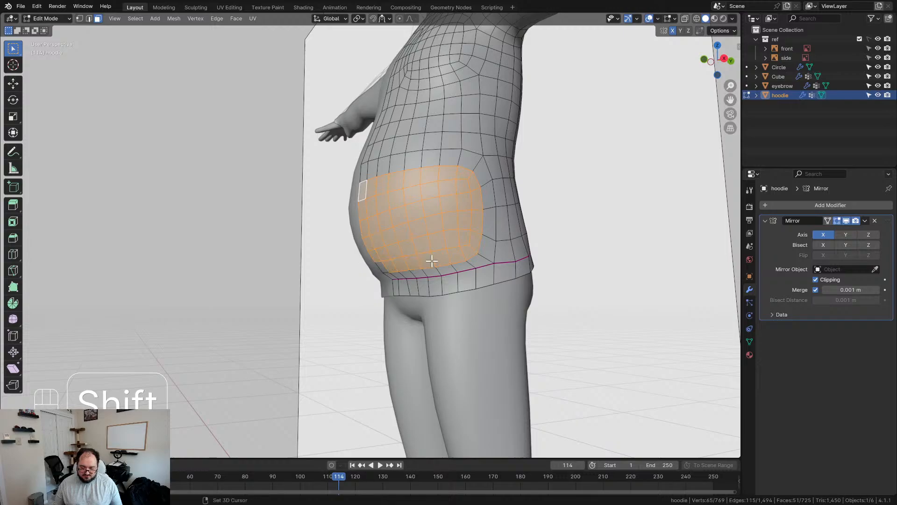
Extrude the selected belly faces outward about 0.034 m in side view and smooth them four times
key("KP_3")
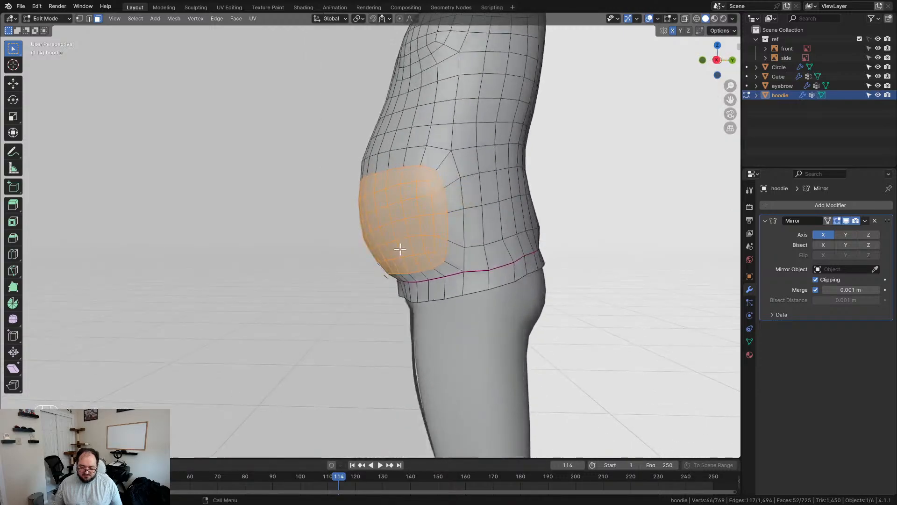
scroll(387, 246, "up", 4)
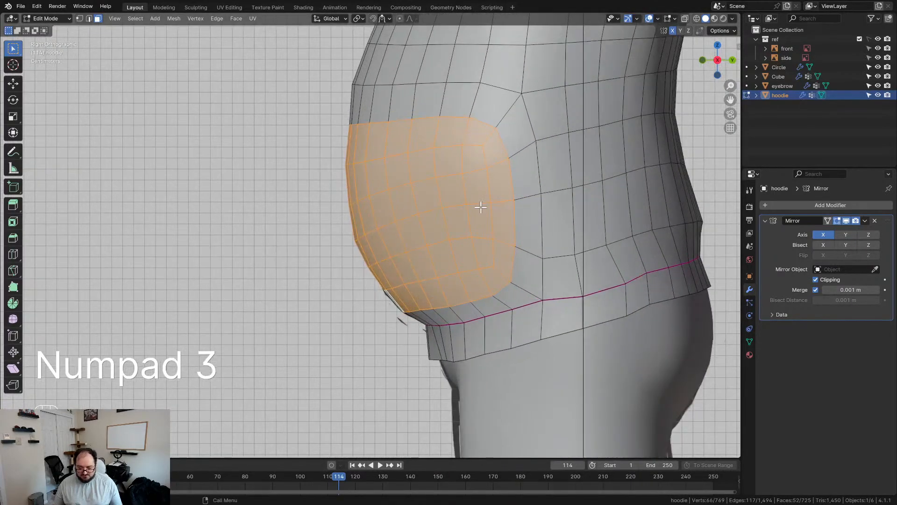
key("e")
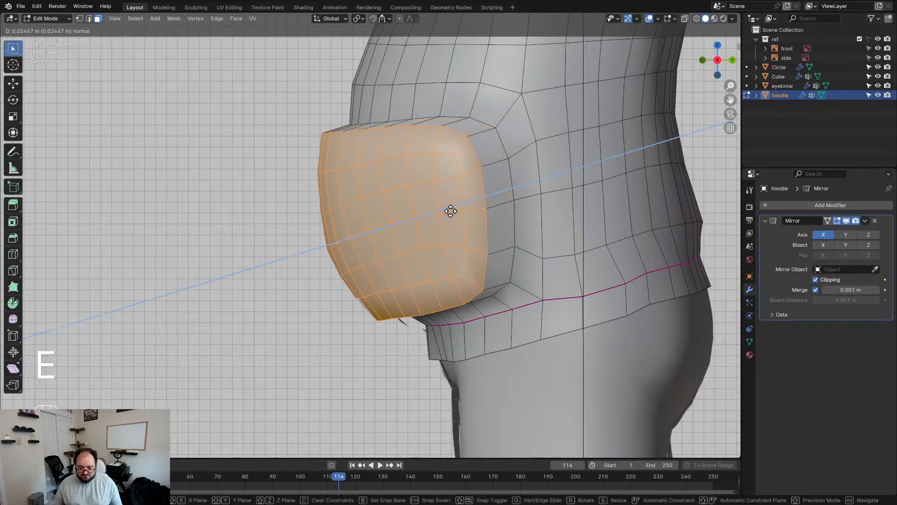
left_click(451, 211)
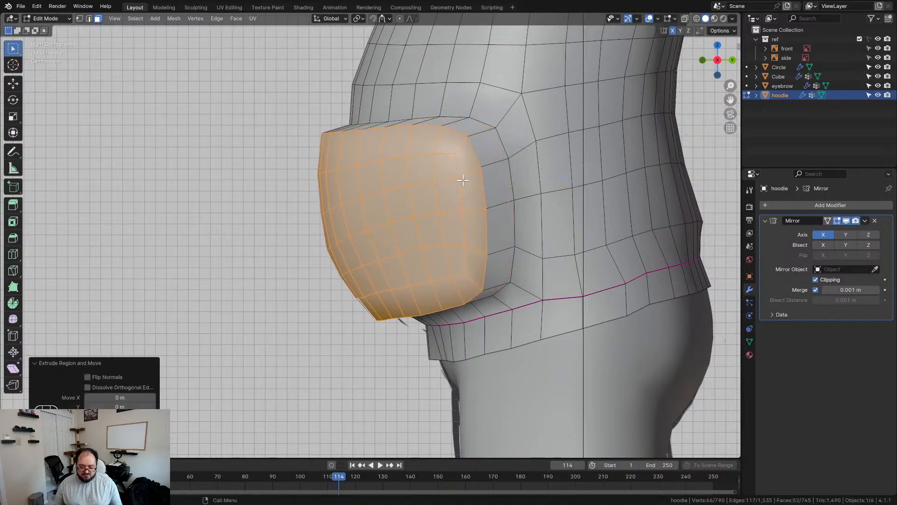
key("d")
key("d")
key("d")
key("d")
Select the edge loop around the base of the belly bulge, smooth it four times and move it slightly up and back
left_click(461, 115, "alt")
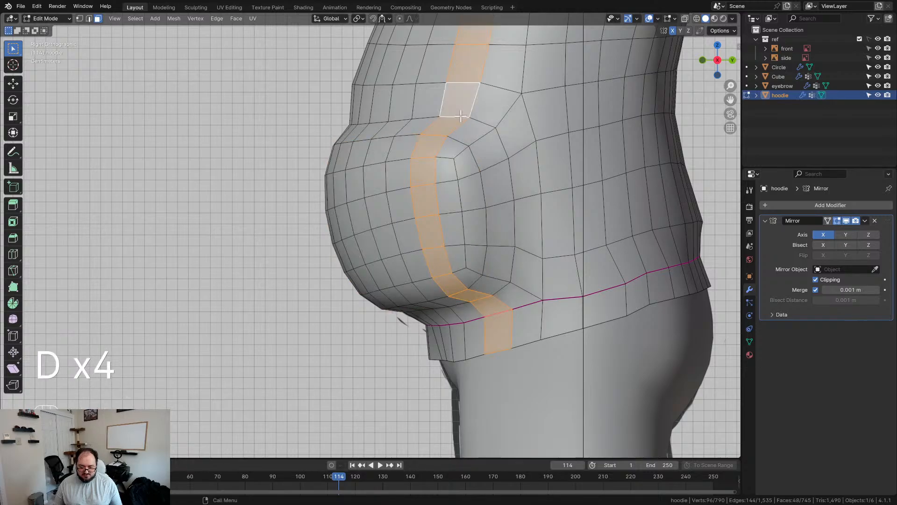
key("2")
left_click(495, 123, "alt")
key("d")
key("d")
key("d")
key("d")
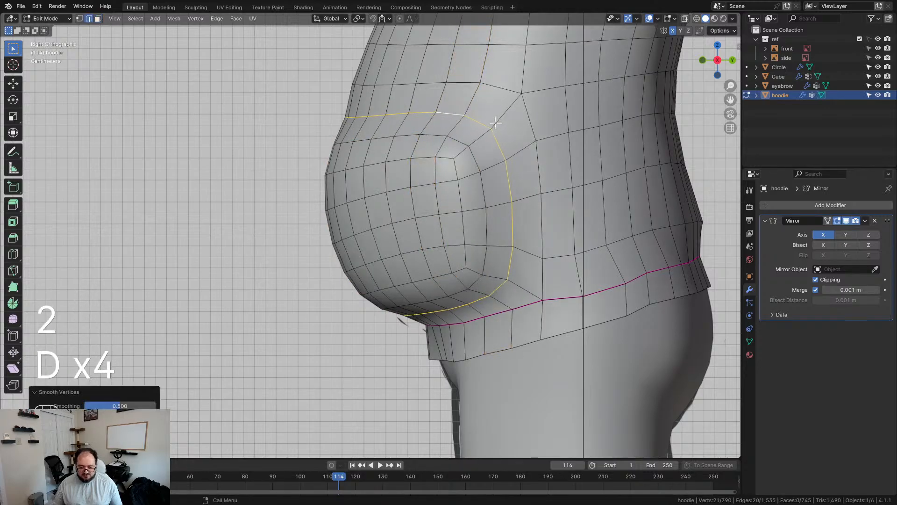
key("g")
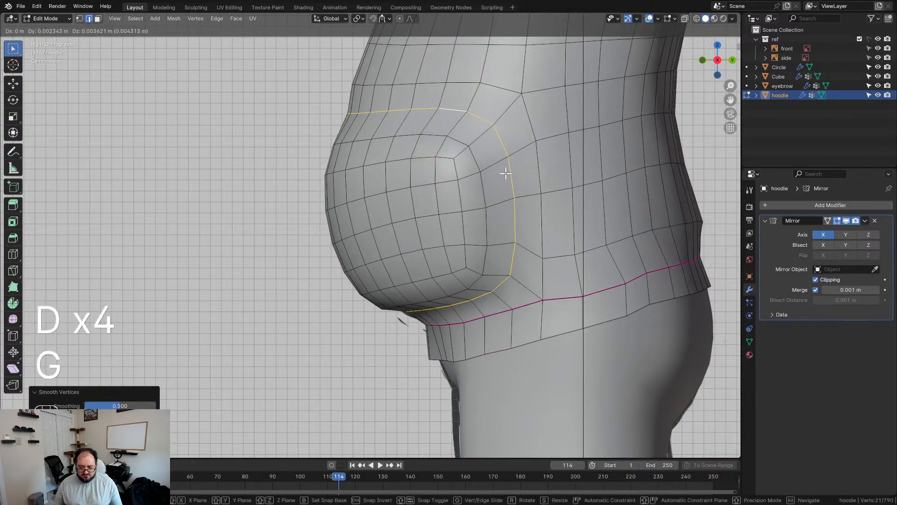
left_click(506, 173)
Set an edge crease of 1 on the bulge's base loop and the next loop inward, then smooth the inner loop twice
key("shift+e")
key("KP_1")
key("KP_Enter")
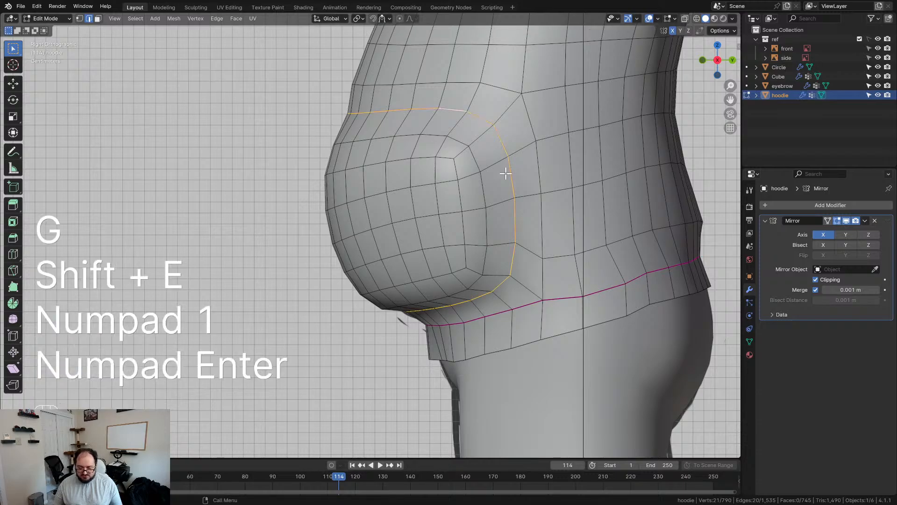
left_click(367, 141, "alt")
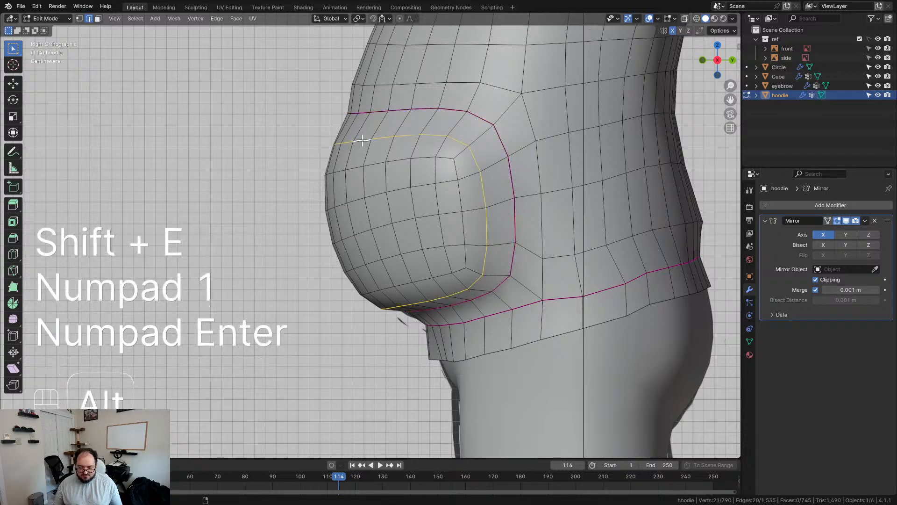
key("shift+e")
key("KP_1")
key("KP_Enter")
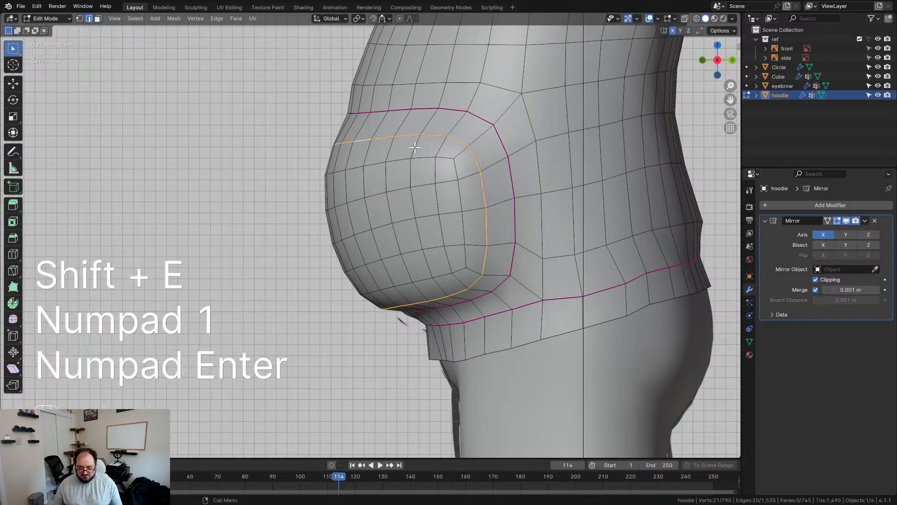
key("d")
key("d")
Select the belly faces inside the surrounding ring of the bulge, from the centre line to the side
scroll(434, 161, "down", 4)
middle_click_drag(392, 217, 470, 224)
key("KP_1")
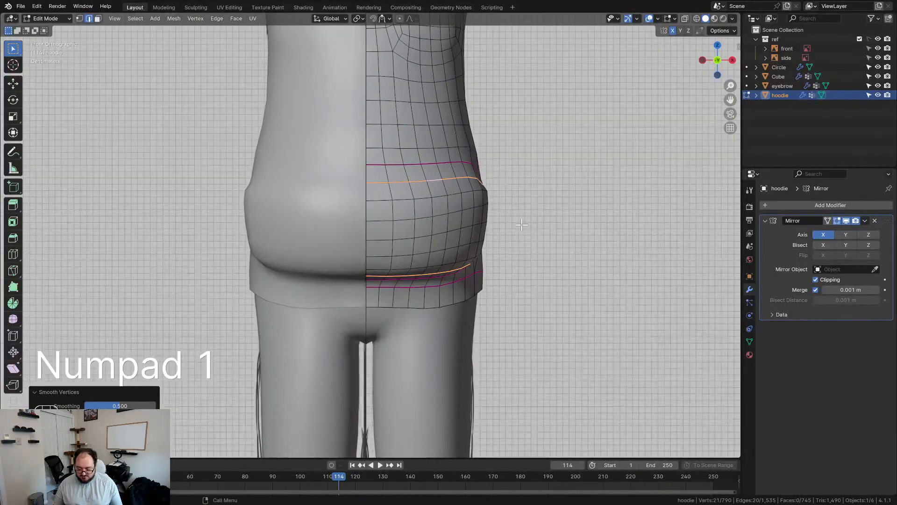
scroll(551, 220, "up", 4)
left_click_drag(407, 138, 583, 294)
scroll(602, 297, "down", 2)
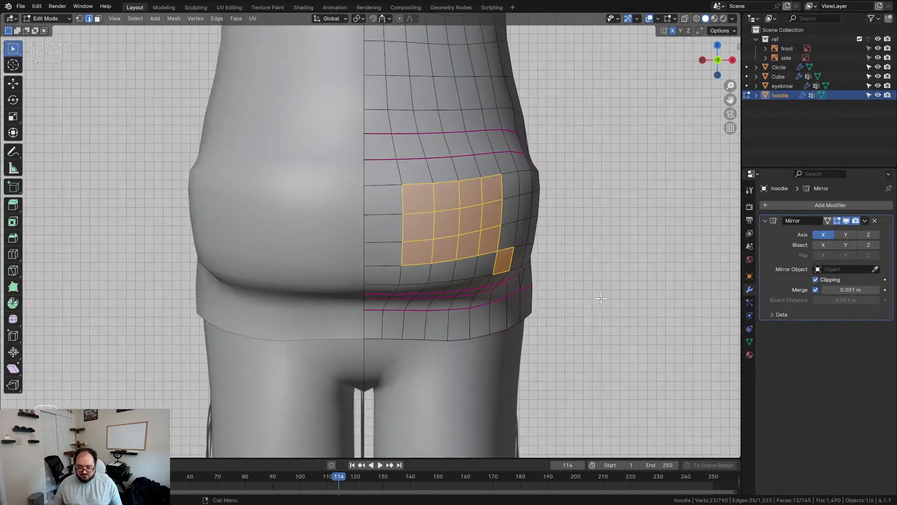
middle_click_drag(601, 298, 521, 296)
left_click_drag(538, 257, 538, 259)
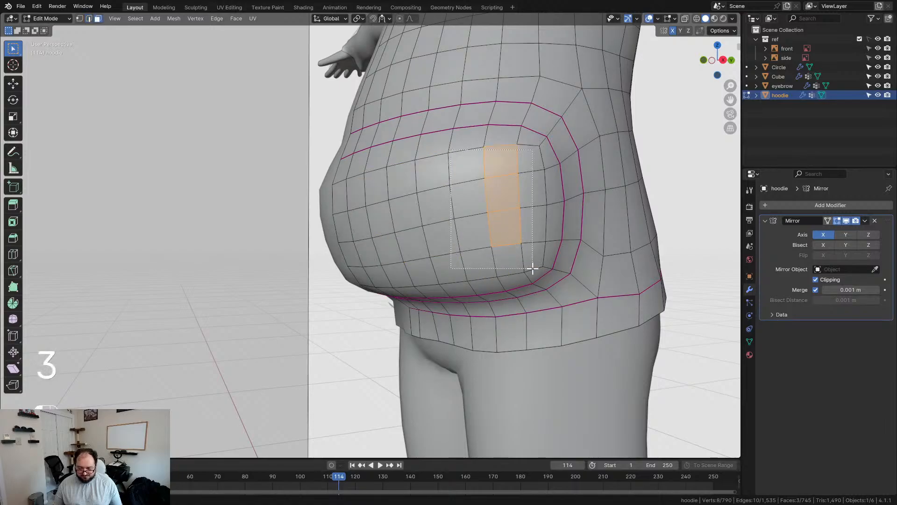
left_click_drag(533, 269, 534, 267, "shift")
middle_click_drag(534, 267, 467, 243)
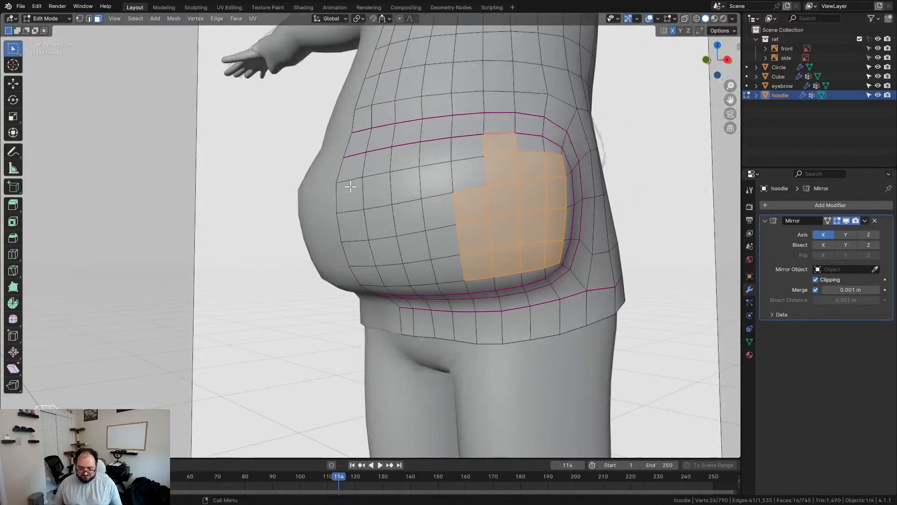
left_click_drag(505, 267, 504, 267, "shift")
middle_click_drag(504, 267, 470, 162)
left_click_drag(470, 162, 524, 215, "shift")
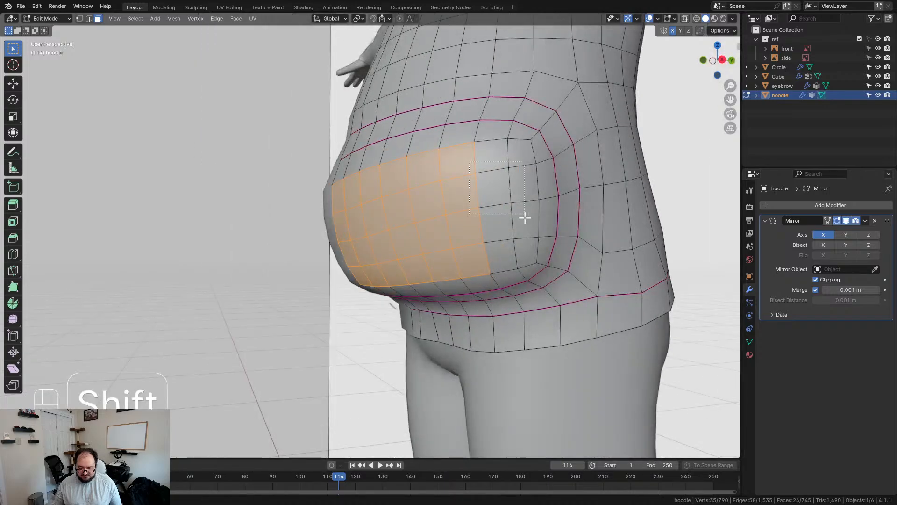
left_click_drag(524, 252, 525, 254, "shift")
Smooth the selected belly faces four times, move them about 0.009 m toward the centre in front view and smooth once more
key("d")
key("d")
key("d")
key("d")
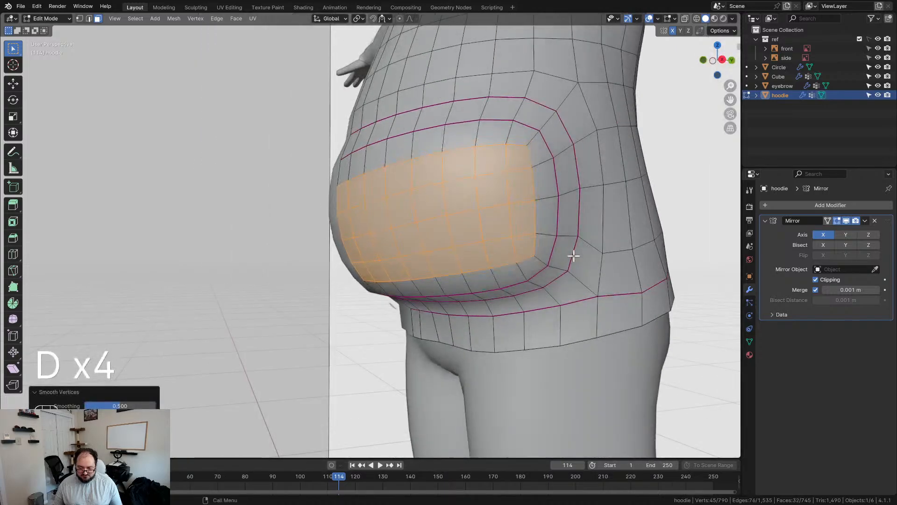
key("KP_1")
key("g")
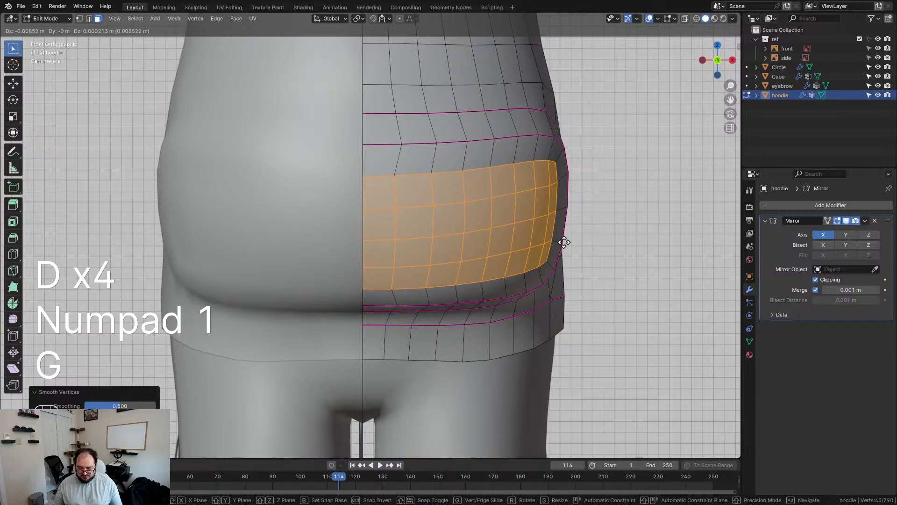
left_click(564, 242)
key("d")
middle_click_drag(564, 242, 480, 258)
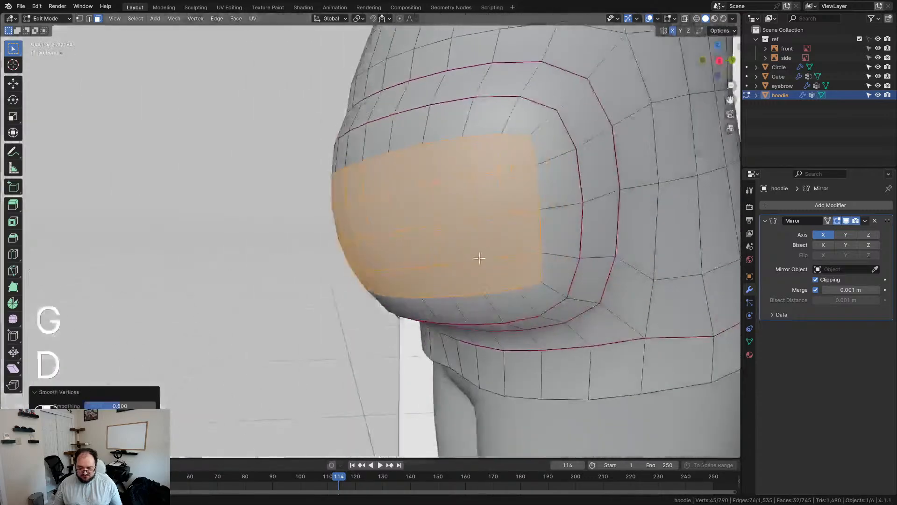
Select the face ring just inside the bulge's inner creased loop and smooth it three times
left_click(504, 120, "alt")
key("d")
key("d")
key("d")
Scale the selected face ring along the Z axis by about 1.2
middle_click_drag(551, 248, 447, 244)
scroll(460, 253, "up", 1)
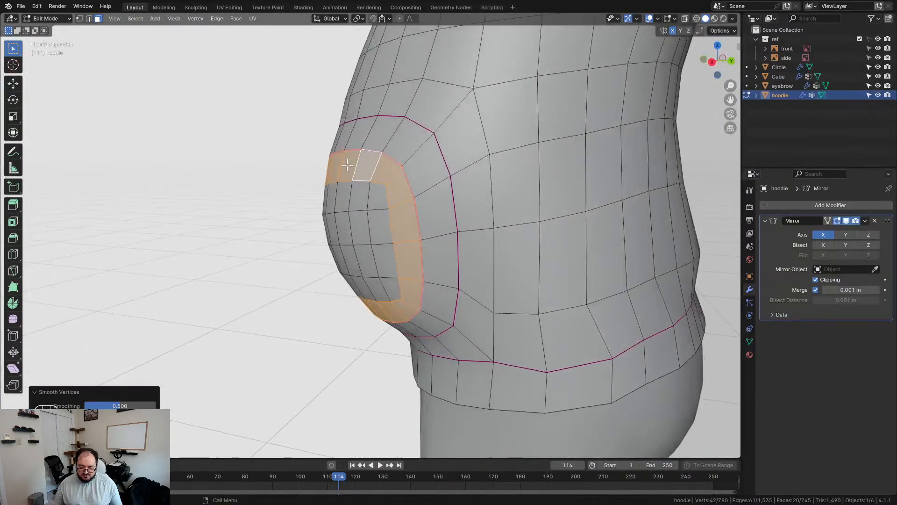
key("s")
key("z")
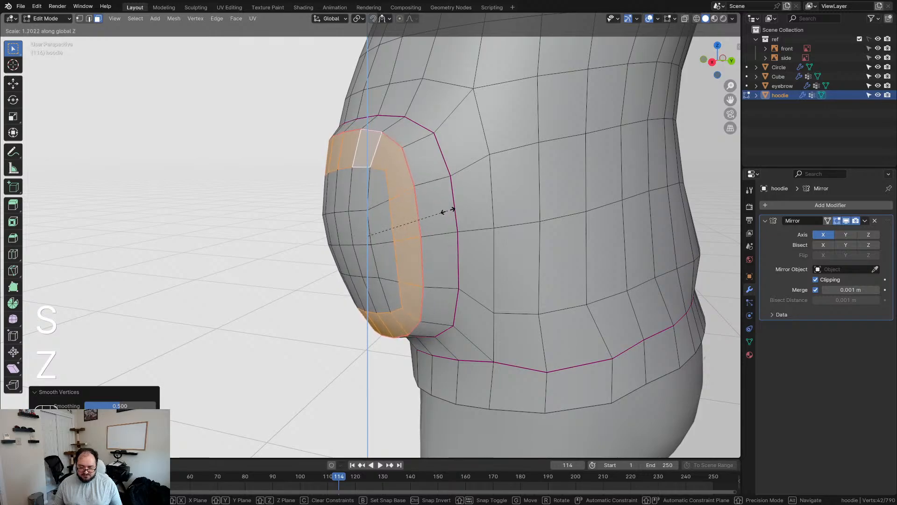
left_click(452, 213)
Add one centred loop cut between the two creased loops around the belly bulge
middle_click_drag(400, 254, 378, 243)
left_click(419, 264)
key("ctrl+r")
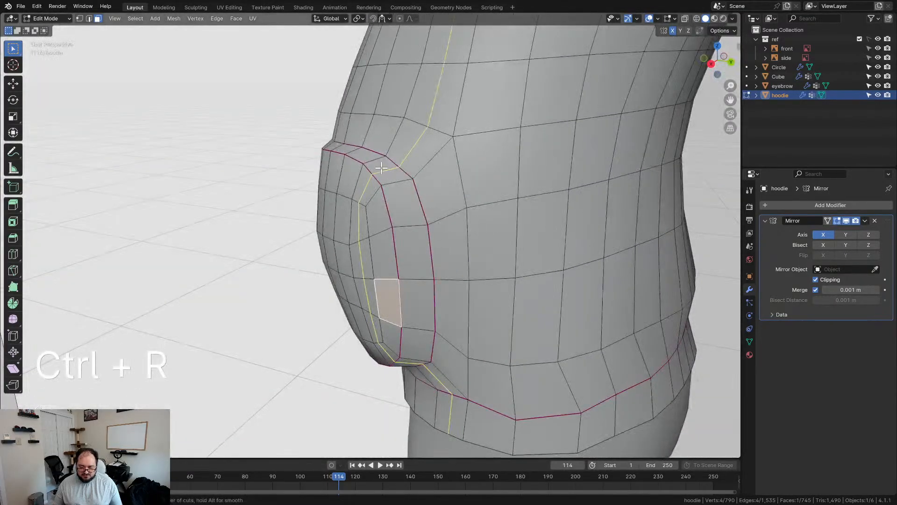
left_click(374, 162)
right_click(375, 162)
middle_click_drag(375, 163, 462, 216)
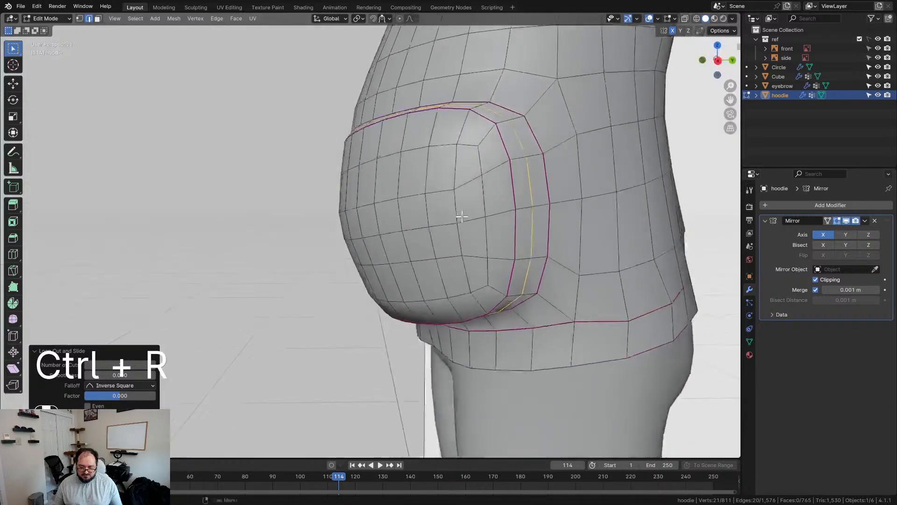
Smooth the inner creased loop once, then select the uncreased loop between the two creased ones
key("2")
left_click(488, 120, "alt")
key("d")
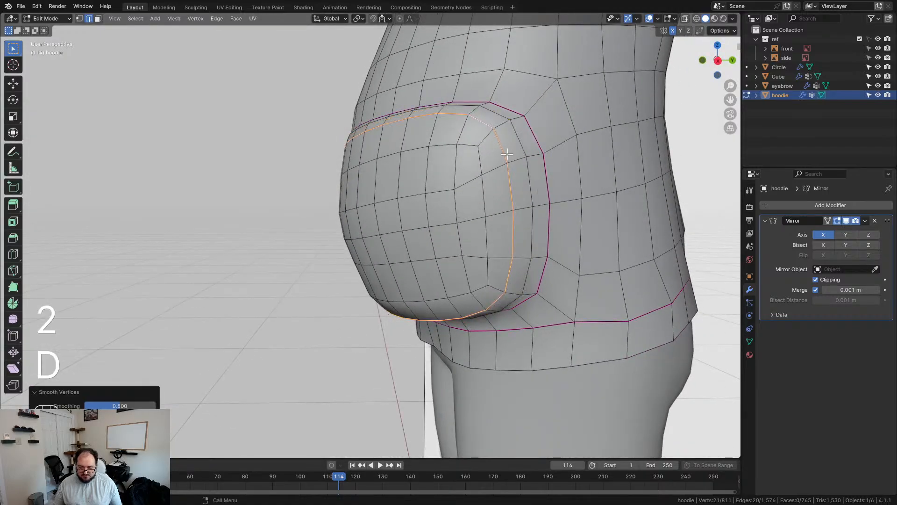
middle_click_drag(515, 183, 481, 192)
left_click(379, 151, "alt")
middle_click_drag(401, 187, 370, 196)
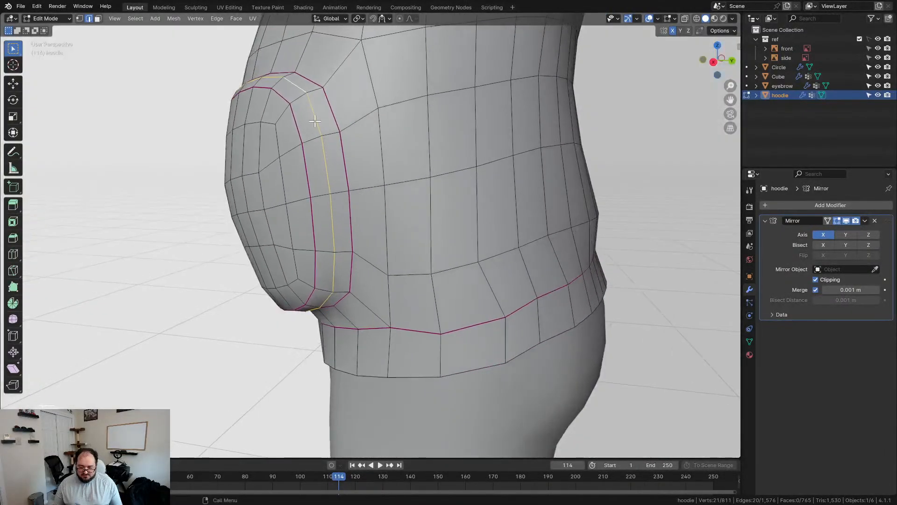
left_click(326, 169, "ctrl")
middle_click_drag(326, 169, 386, 235)
middle_click_drag(416, 179, 454, 204)
Compare the front view with the reference and reshape the side of the belly with the Grab brush in Sculpt Mode
key("KP_1")
scroll(487, 199, "up", 3)
key("z")
key("z")
key("Tab")
left_click(490, 273)
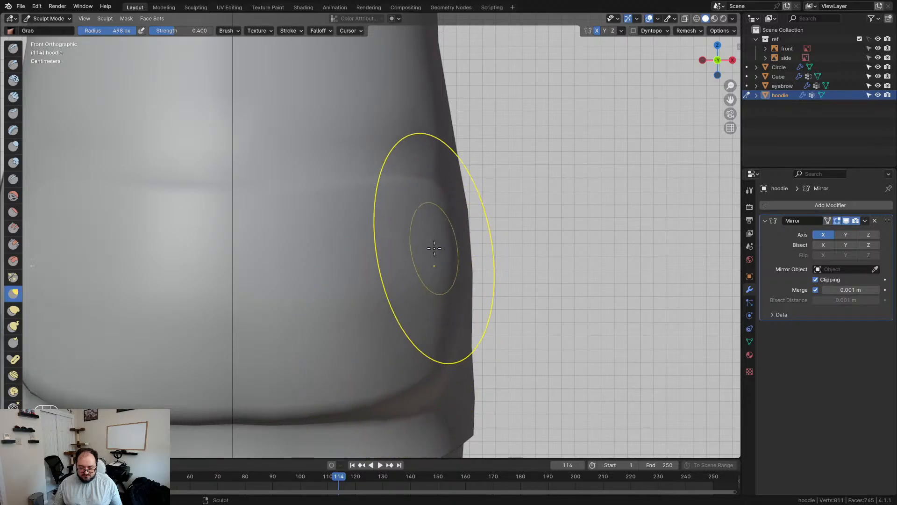
left_click_drag(385, 210, 308, 217)
scroll(388, 199, "down", 2)
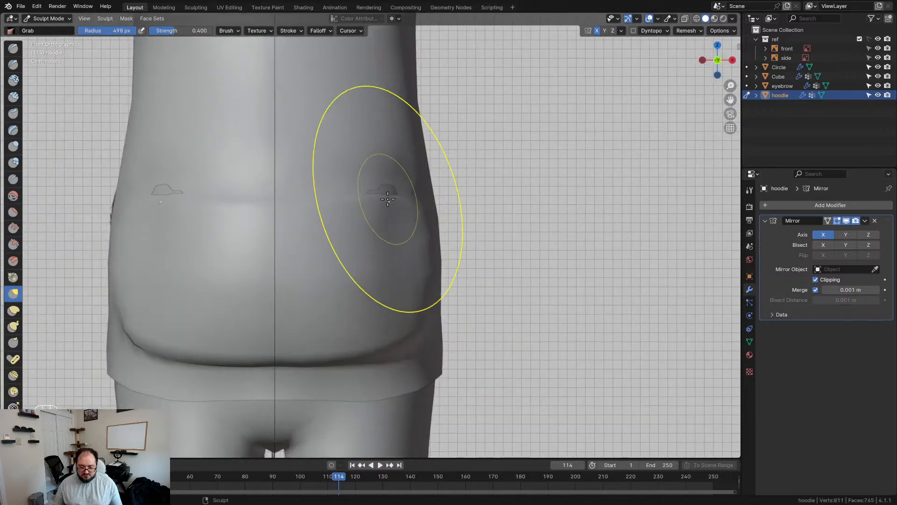
scroll(394, 200, "down", 2)
Return to Edit Mode, check the bulge in side view, select its inner creased loop and bring up the delete options
middle_click_drag(456, 267, 355, 268)
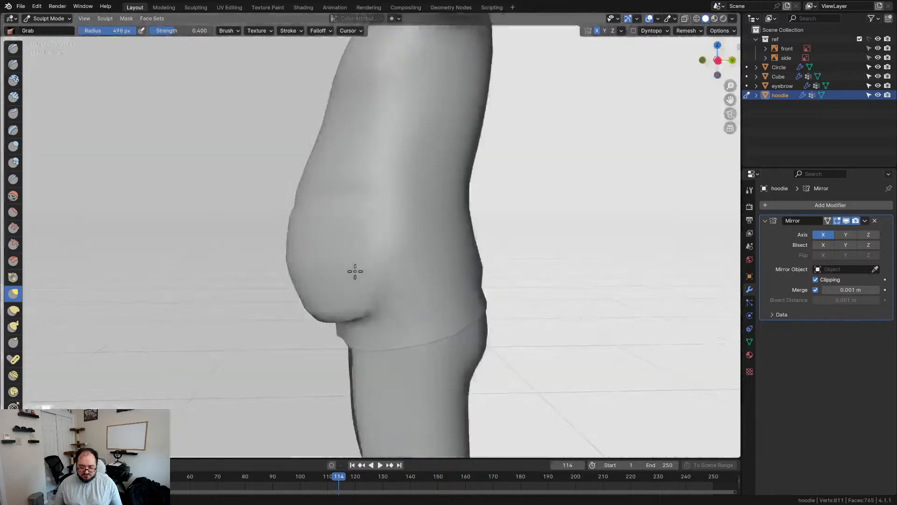
scroll(430, 271, "up", 1)
key("Tab")
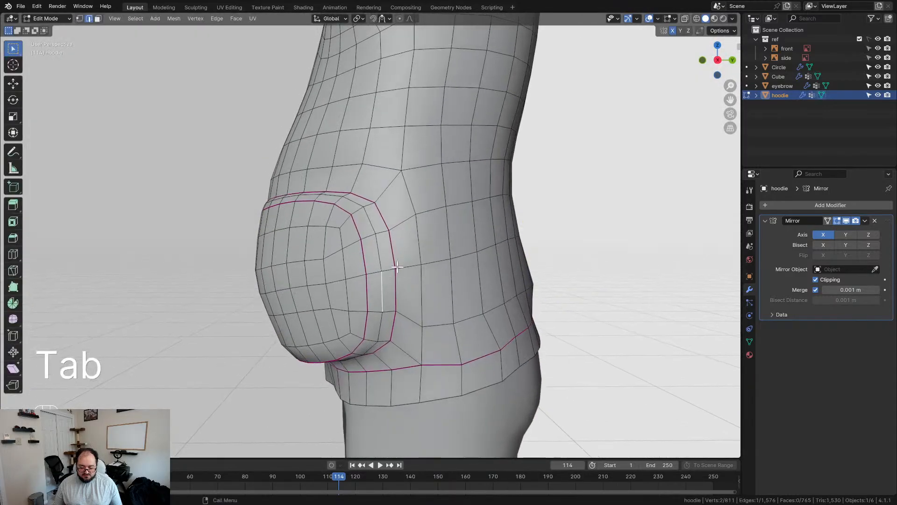
key("KP_3")
key("z")
key("z")
middle_click_drag(347, 277, 250, 237, "shift")
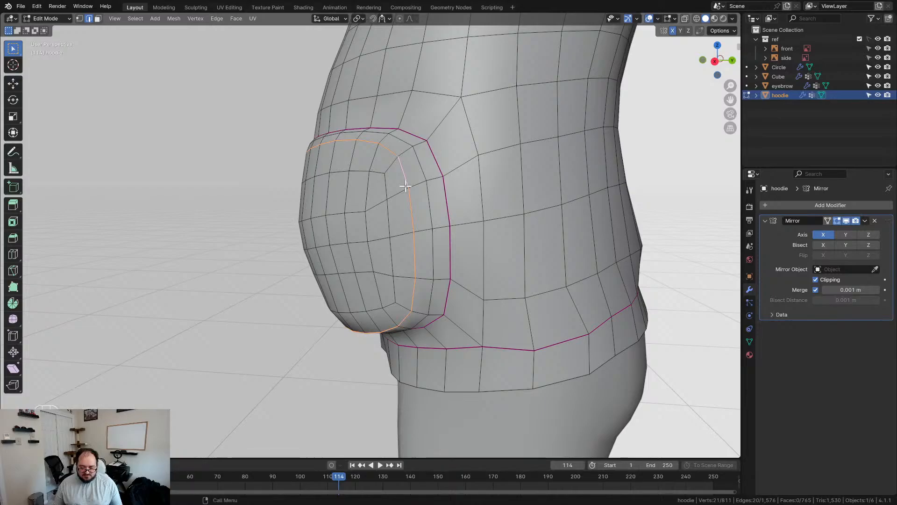
key("x")
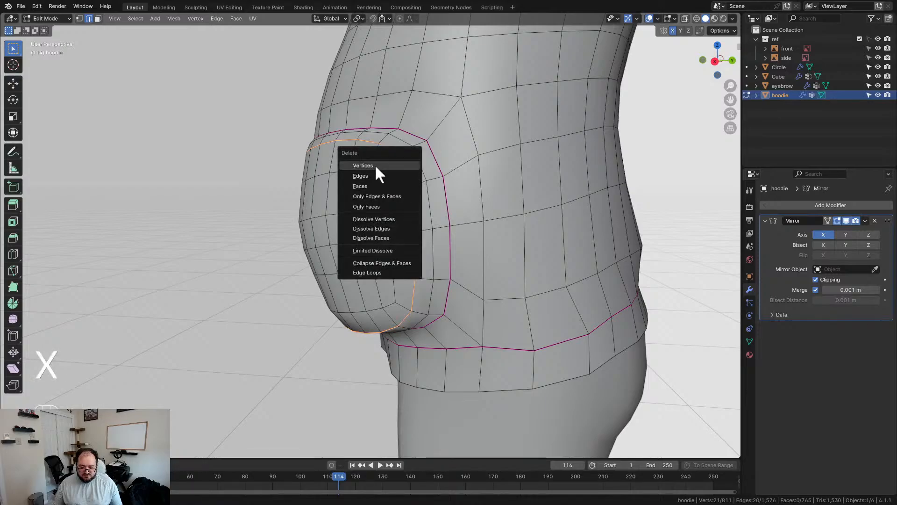
Undo the sculpting, loop cut and scaling back to the unscaled face ring around the bulge
key("ctrl+z")
key("ctrl+z")
key("ctrl+z")
key("ctrl+z")
key("ctrl+z")
key("ctrl+z")
key("ctrl+z")
key("ctrl+z")
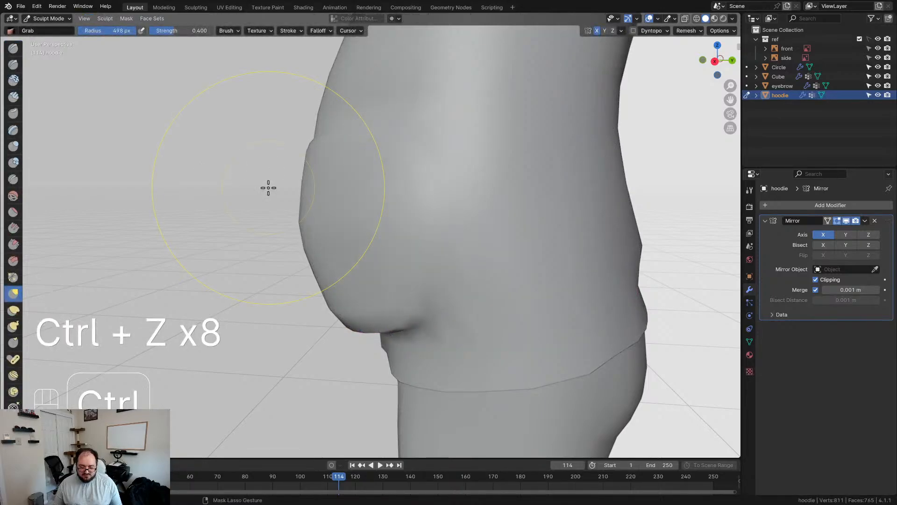
key("ctrl+z")
key("ctrl+z")
key("ctrl+z")
key("ctrl+z")
key("ctrl+z")
key("ctrl+z")
key("ctrl+z")
key("ctrl+z")
key("ctrl+z")
key("ctrl+z")
key("ctrl+z")
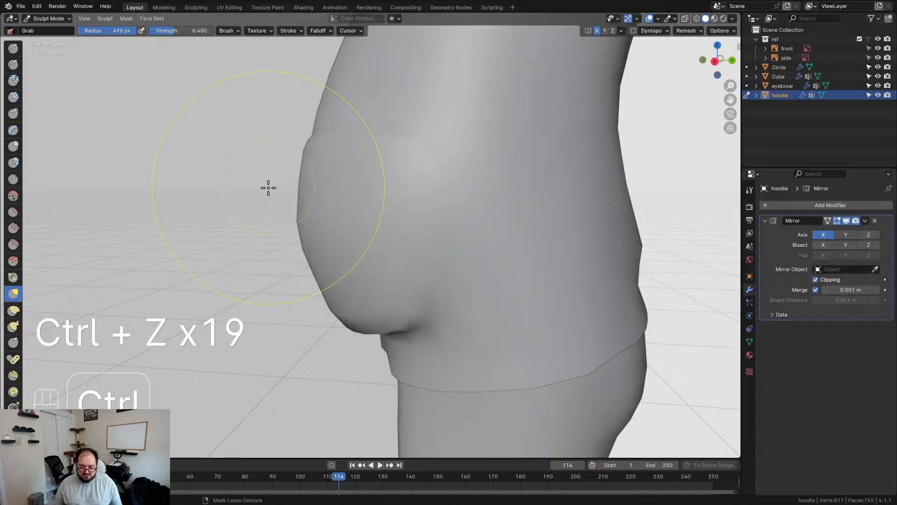
key("ctrl+z")
key("ctrl+z")
key("ctrl+z")
key("ctrl+z")
key("ctrl+z")
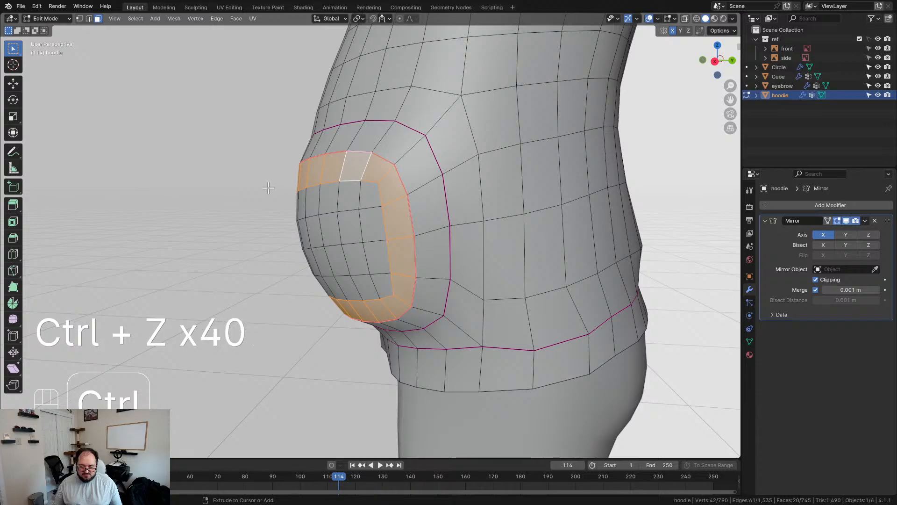
Select the inner creased edge loop of the belly bulge and dissolve its edges
left_click(397, 216)
middle_click_drag(351, 210, 385, 204)
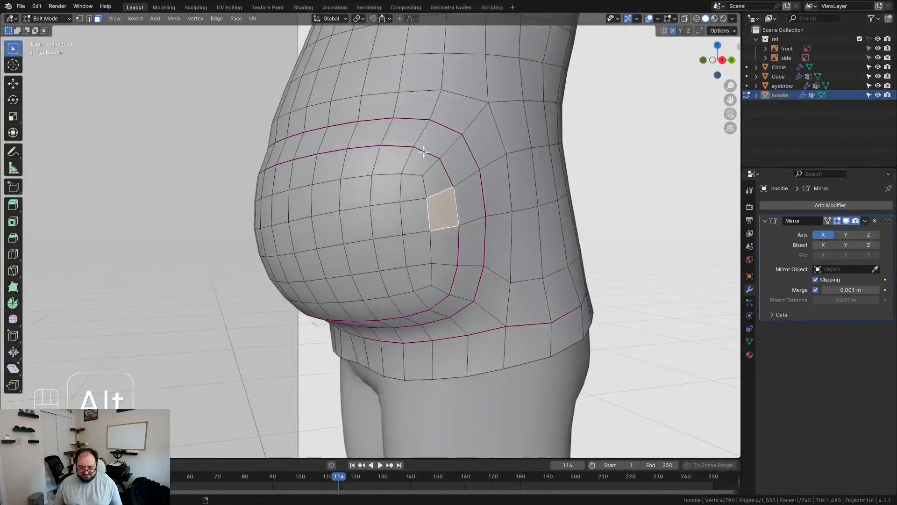
left_click(428, 170, "alt")
key("2")
key("x")
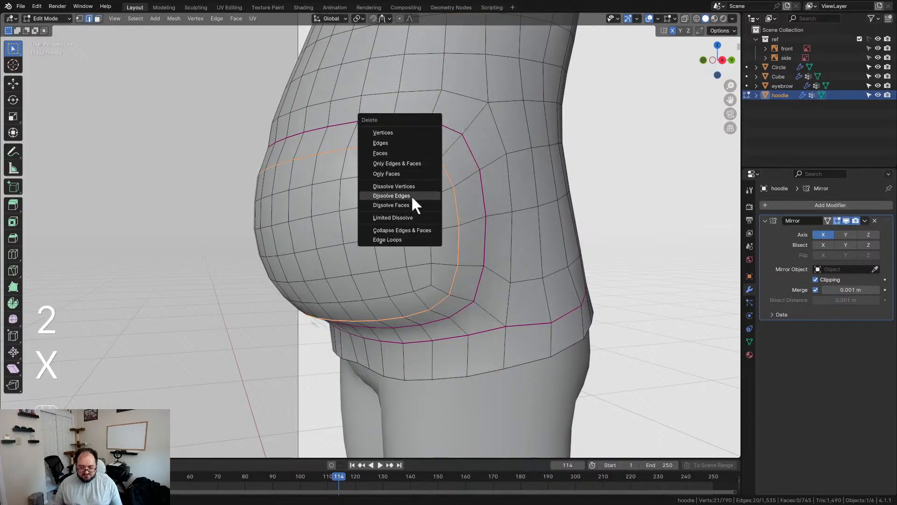
left_click(411, 195)
Select the upper, side and lower edge runs inside the remaining creased loop and smooth them six times
middle_click_drag(411, 194, 407, 217)
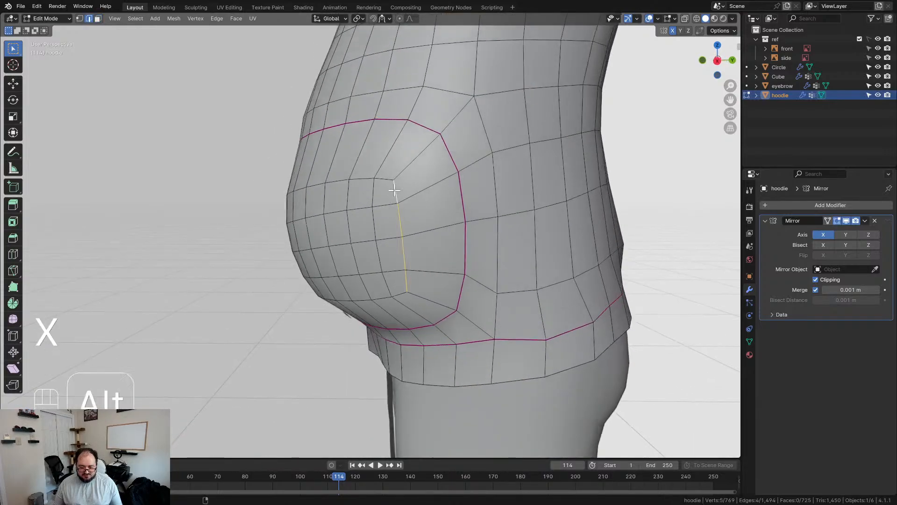
left_click(394, 189, "alt+shift")
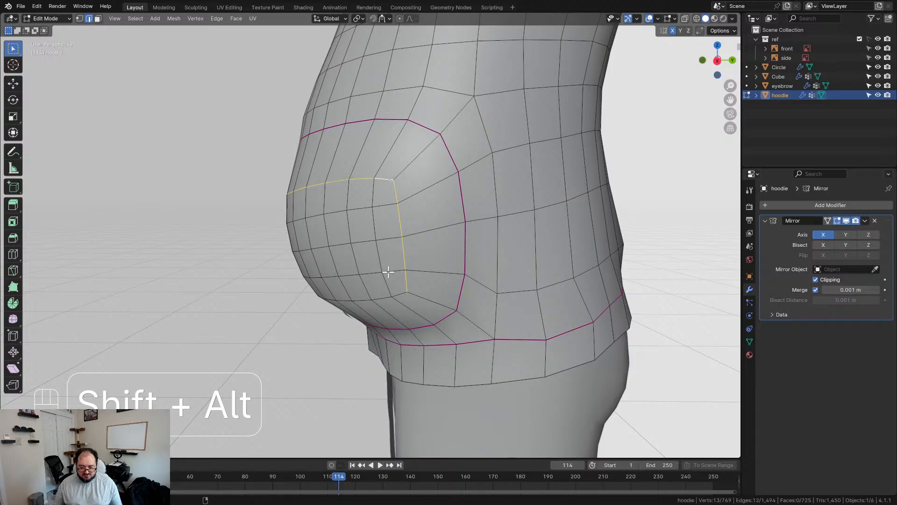
left_click(400, 296, "alt+shift")
key("d")
key("d")
key("d")
key("d")
key("d")
key("d")
Select the middle faces across the front of the belly with the edges below them and smooth them six times
middle_click_drag(437, 284, 405, 246)
left_click(300, 241)
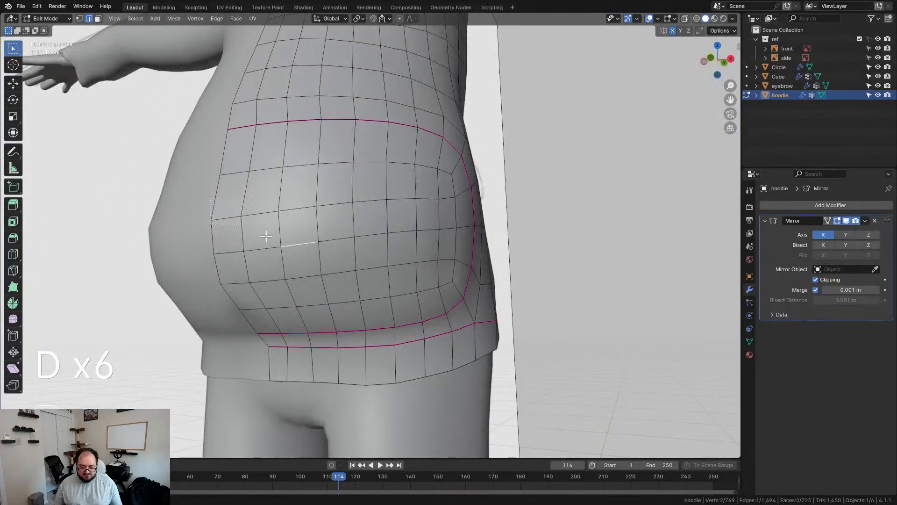
left_click_drag(446, 280, 436, 280)
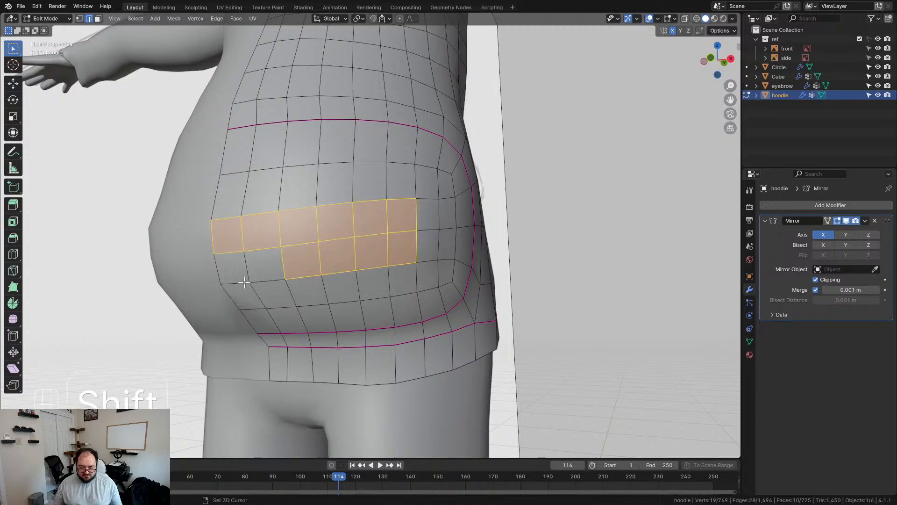
left_click(278, 281, "shift")
key("d")
key("d")
key("d")
key("d")
key("d")
key("d")
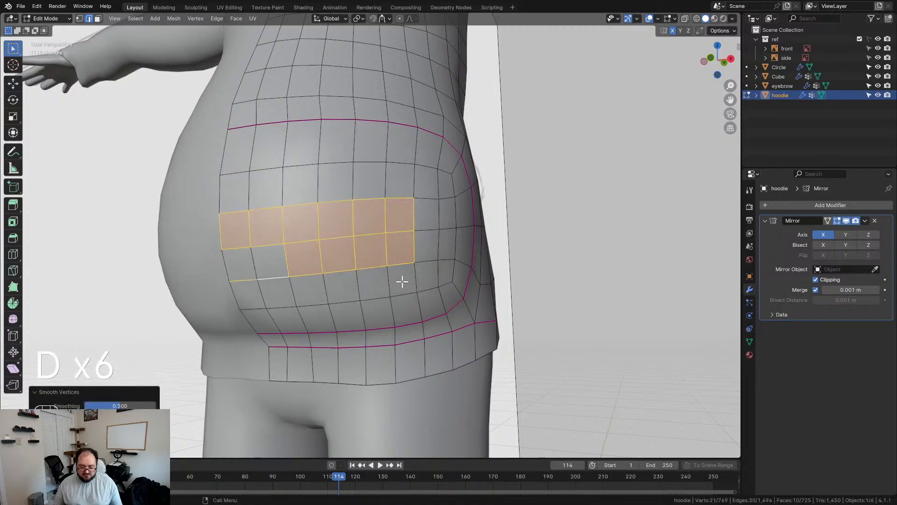
Clear the selection, select the vertical edges at the side end of the belly patch and smooth them twice
key("KP_3")
scroll(400, 279, "down", 3)
key("alt+a")
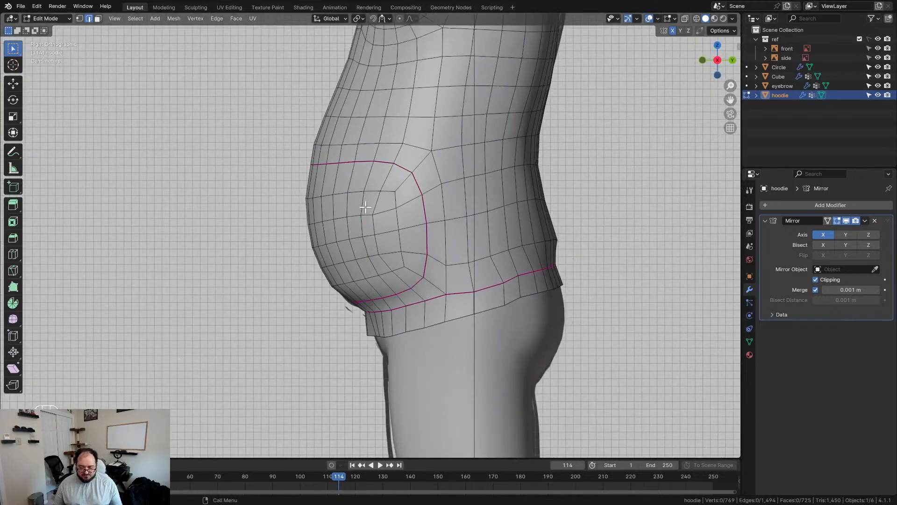
key("d")
key("d")
key("d")
left_click_drag(390, 255, 411, 254)
left_click(394, 195)
key("d")
key("d")
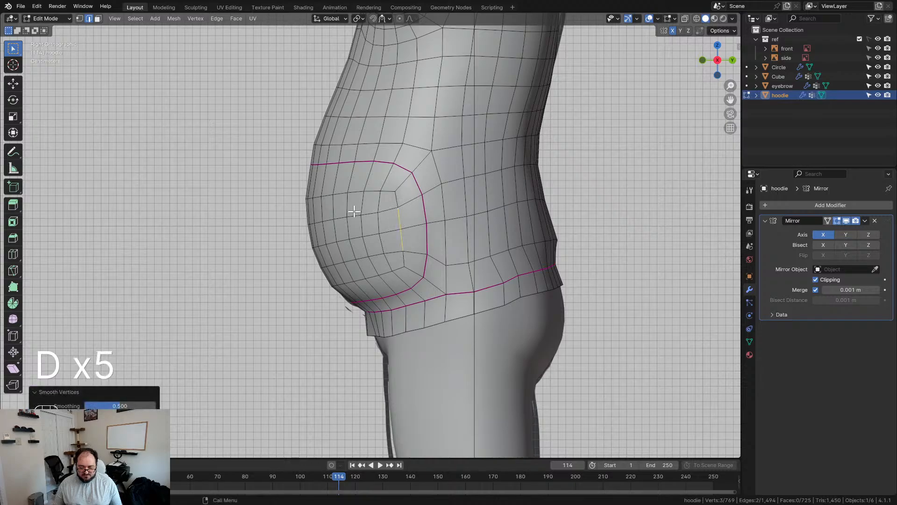
Compare the belly section with the hoodie's front reference drawing in wireframe, then return to solid shading
key("KP_1")
scroll(450, 215, "up", 1)
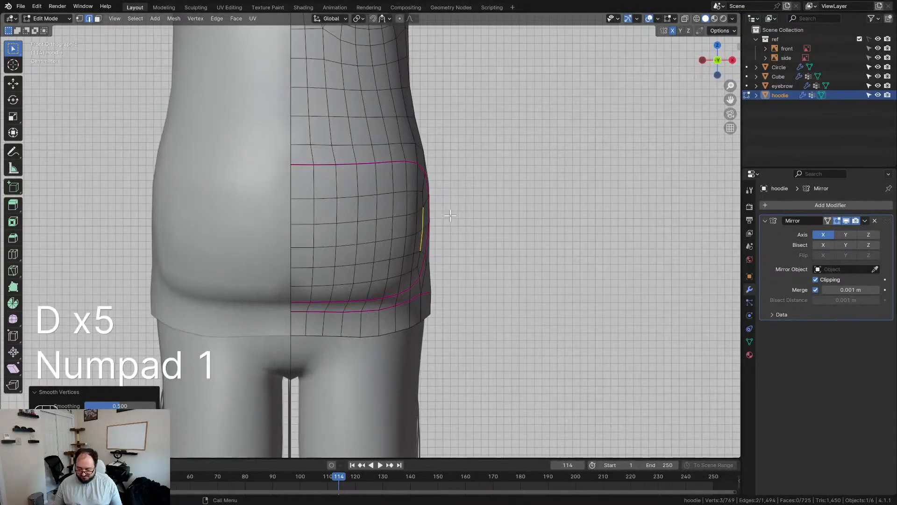
left_click(532, 215)
key("z")
middle_click_drag(435, 217, 517, 275, "shift")
scroll(426, 252, "up", 3)
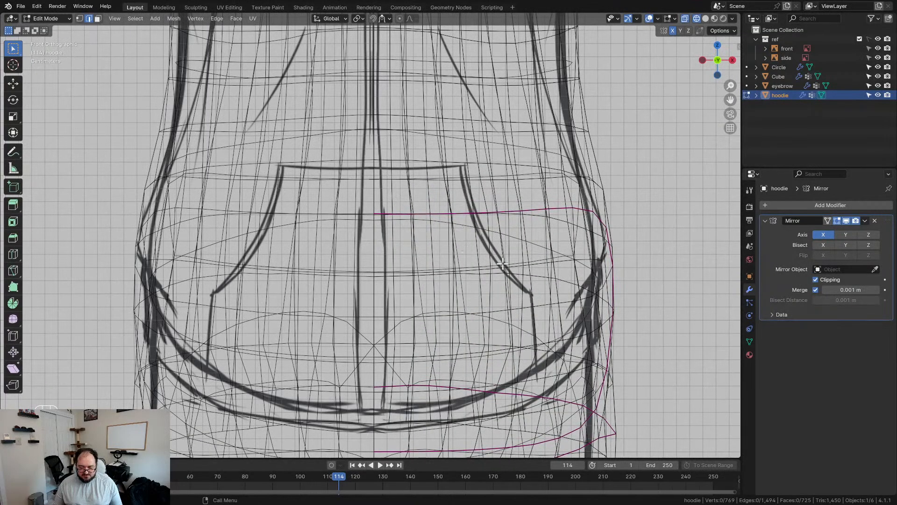
scroll(520, 287, "down", 2)
scroll(519, 286, "up", 2)
left_click(477, 245)
key("z")
scroll(433, 257, "down", 3)
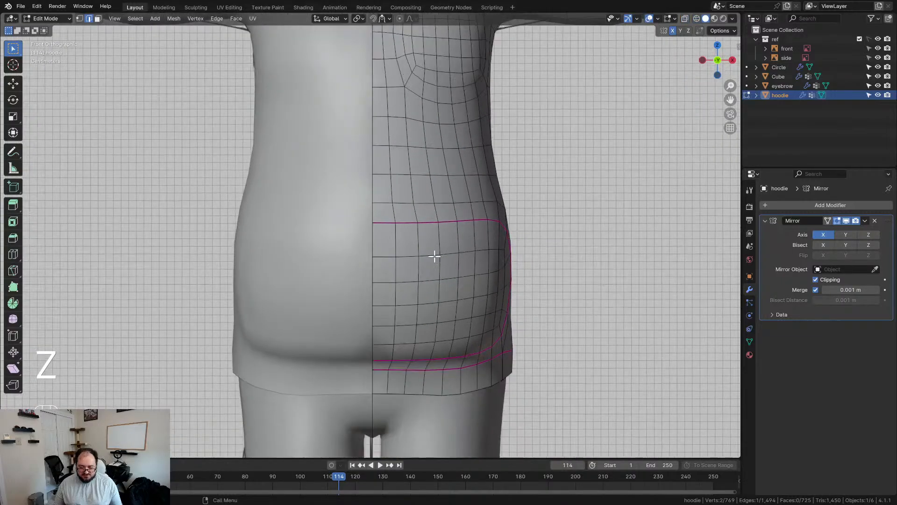
Select the creased edge loop bordering the belly section and remove its crease with a value of -1
scroll(414, 248, "up", 2)
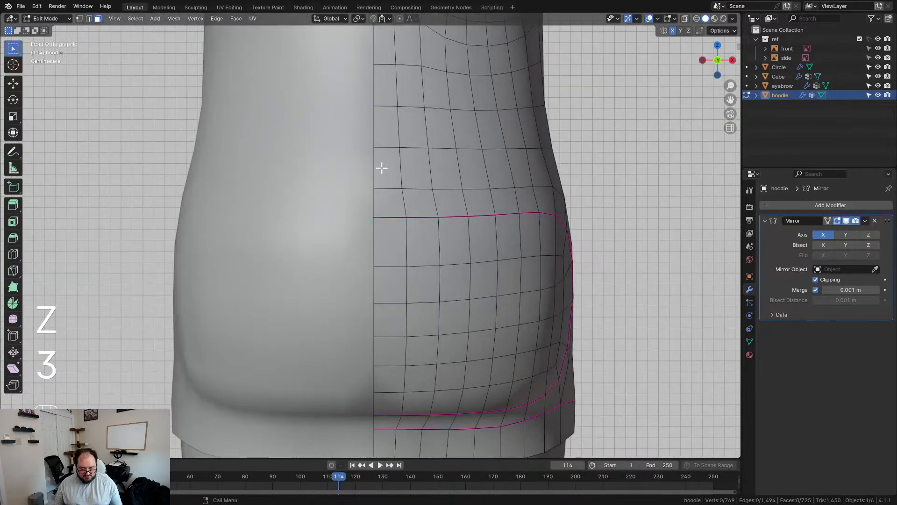
scroll(441, 253, "down", 2)
middle_click_drag(521, 232, 450, 223)
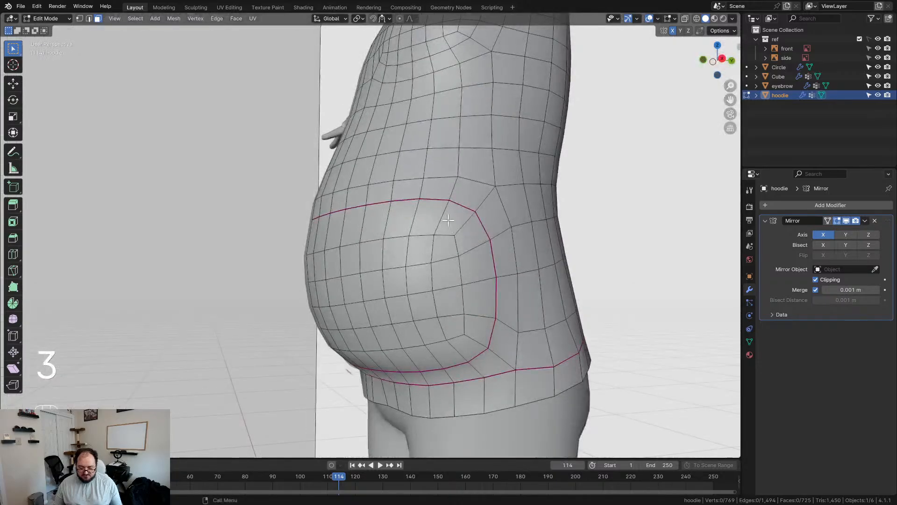
left_click(424, 200, "alt")
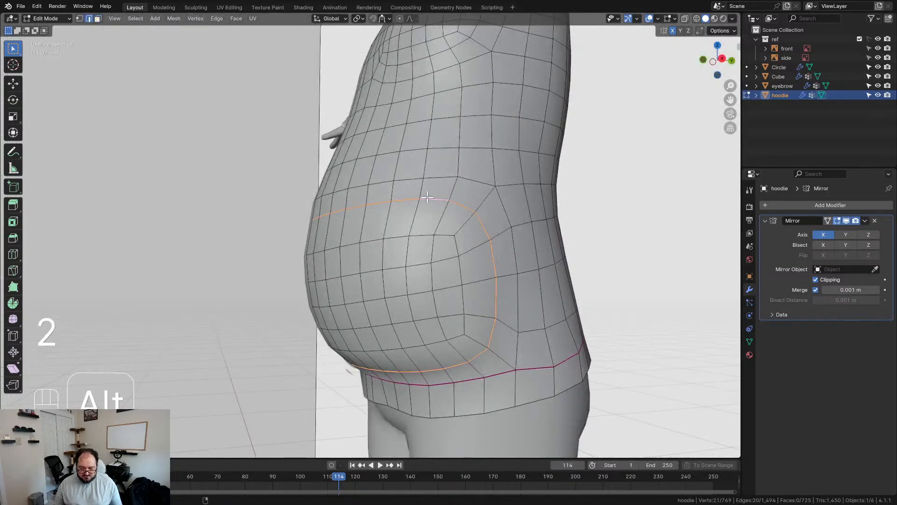
key("shift+e")
key("KP_Subtract")
key("KP_1")
key("KP_Enter")
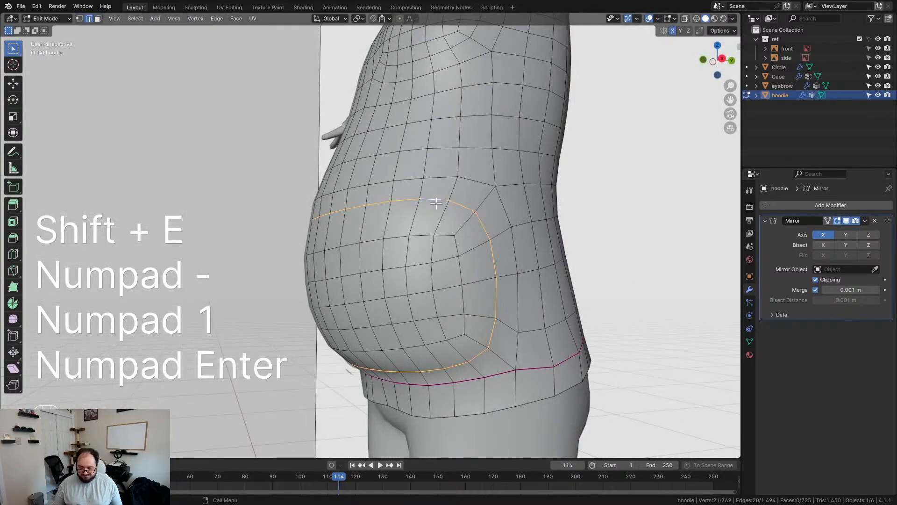
Select the front belly faces inside the reference drawing's pocket outline, including the lower rows down to the belly's underside
middle_click_drag(408, 224, 469, 251)
key("KP_1")
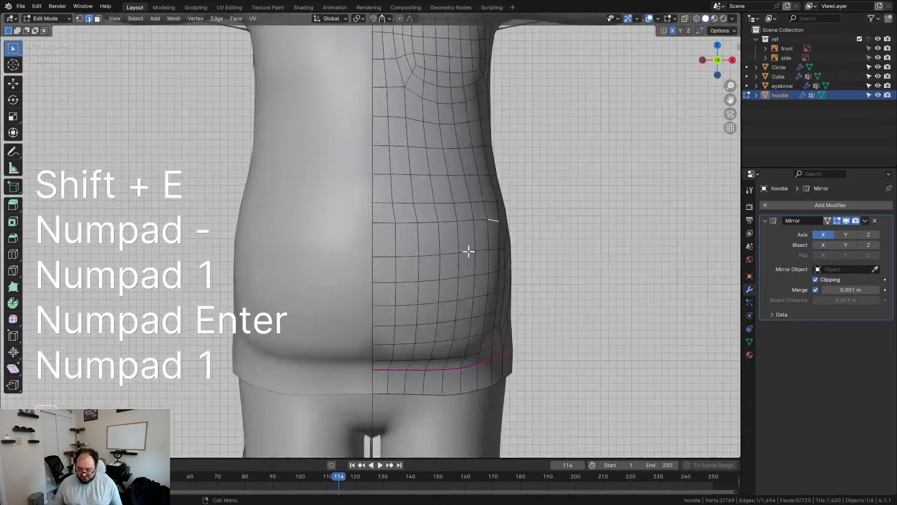
key("z")
scroll(468, 251, "up", 2)
scroll(469, 251, "down", 3)
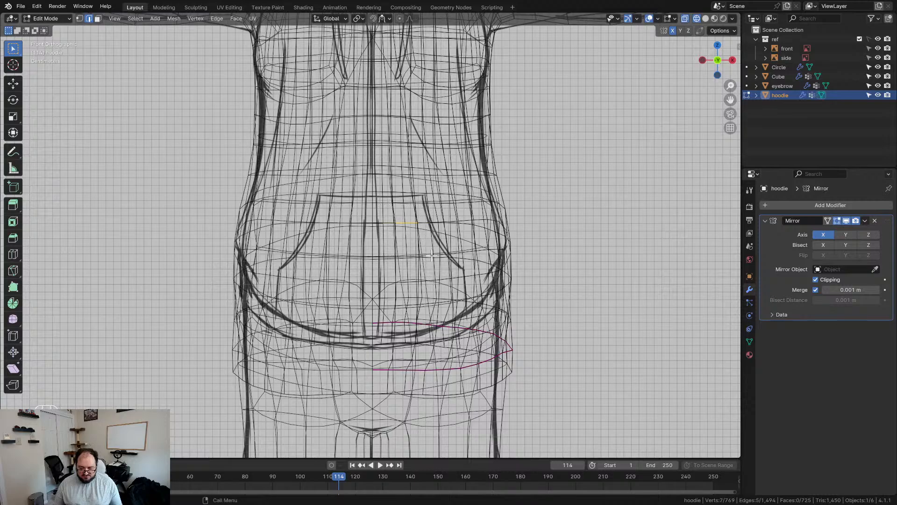
key("3")
left_click_drag(372, 191, 433, 273)
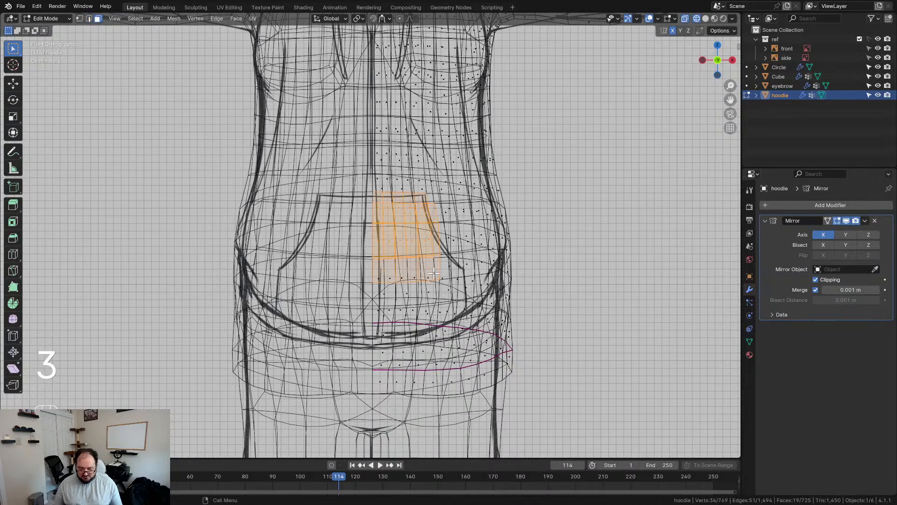
left_click_drag(374, 252, 461, 325, "shift")
key("z")
mouse_move(486, 310)
middle_mouse_down()
mouse_move(477, 321)
mouse_move(433, 303)
mouse_move(357, 322)
middle_mouse_up()
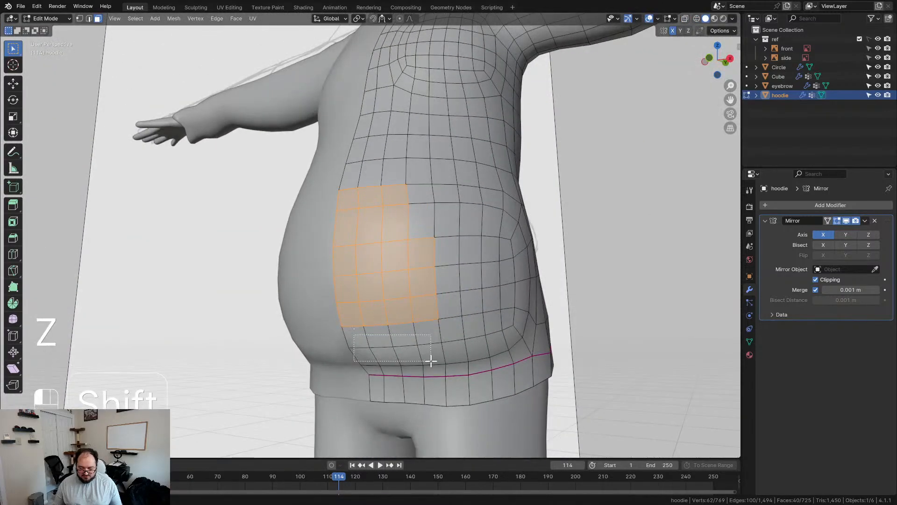
left_click_drag(434, 357, 435, 361, "shift")
Deselect the faces picked up on the back of the hoodie, keeping only the front pocket faces selected
middle_click_drag(436, 361, 427, 235)
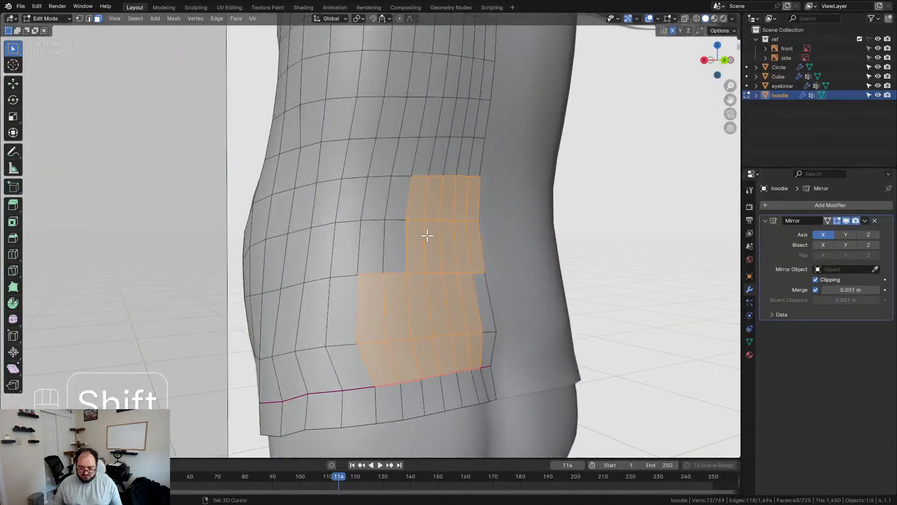
left_click(448, 205, "shift")
left_click(473, 201, "shift")
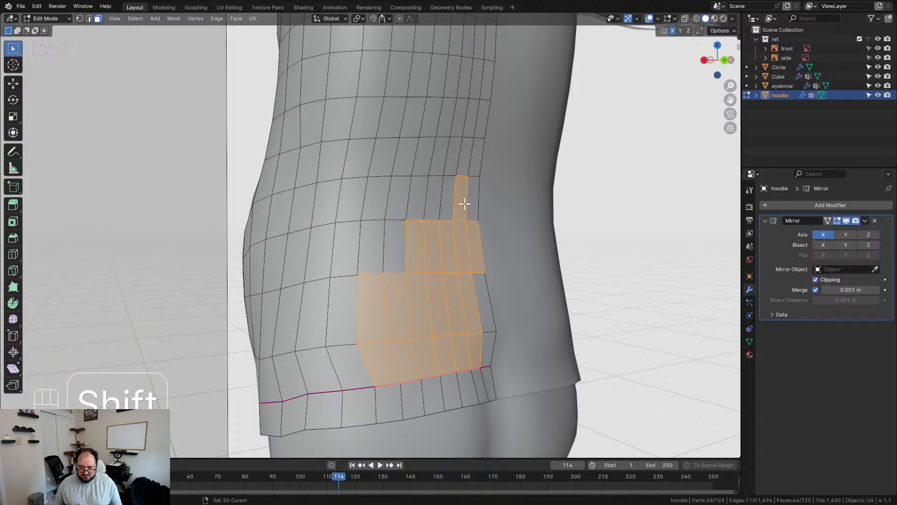
left_click(415, 264, "shift")
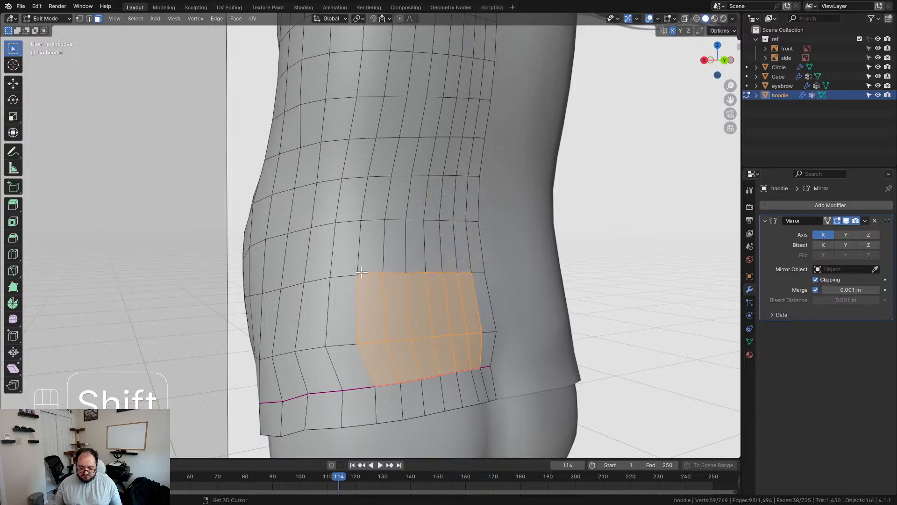
left_click(446, 310, "shift")
left_click(455, 313, "shift")
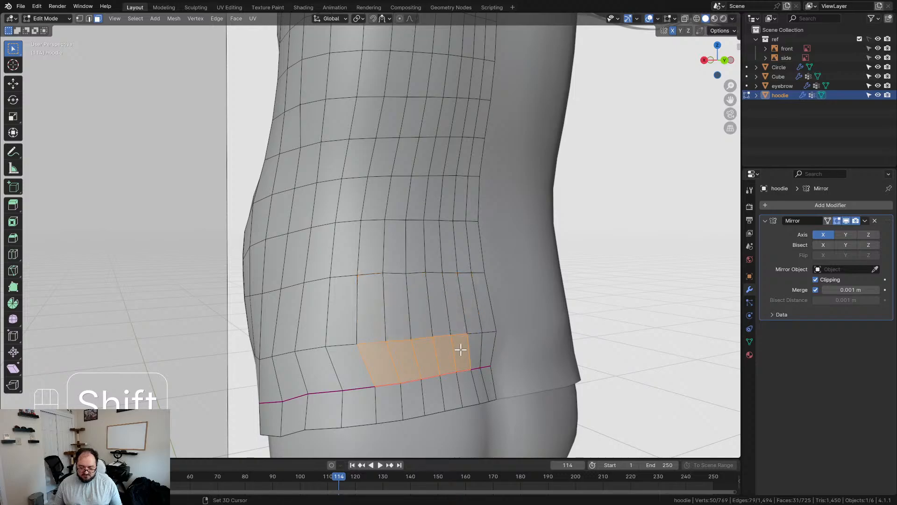
left_click(377, 363, "shift")
Extrude the front pocket faces forward from the belly in the side view and adjust their position slightly
scroll(377, 363, "down", 2)
middle_click_drag(377, 362, 442, 364)
scroll(495, 350, "down", 3)
scroll(442, 364, "up", 4)
key("KP_3")
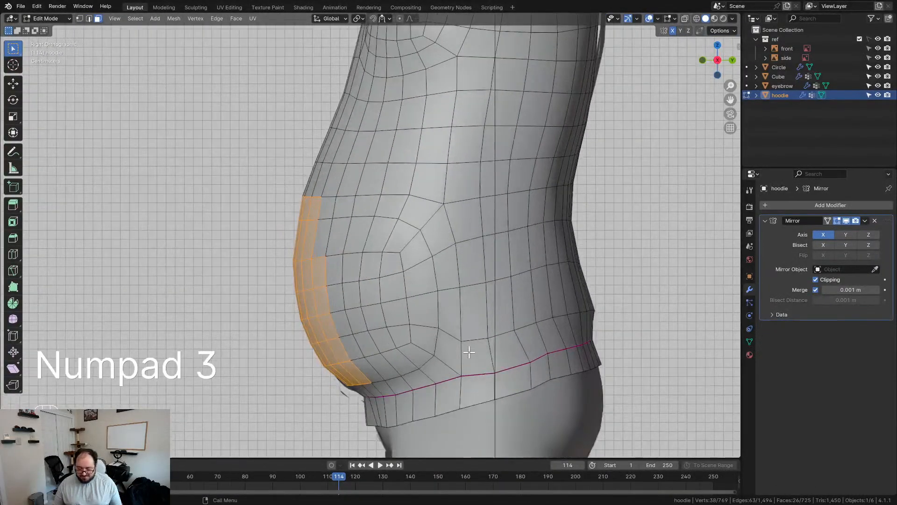
key("e")
left_click(403, 310)
key("g")
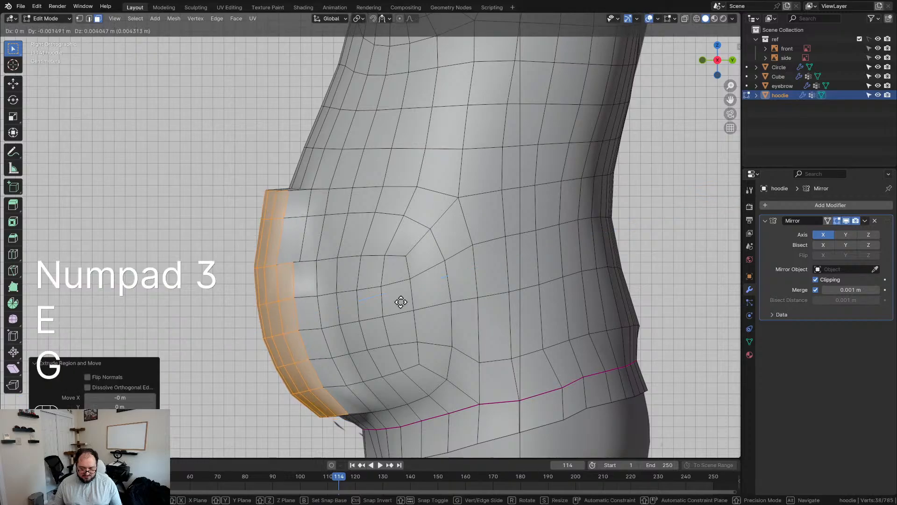
left_click(401, 301)
Move the short edge at the pocket's stepped inner corner up and outward by about 0.017 m
middle_click_drag(367, 314, 445, 311)
left_click(448, 280)
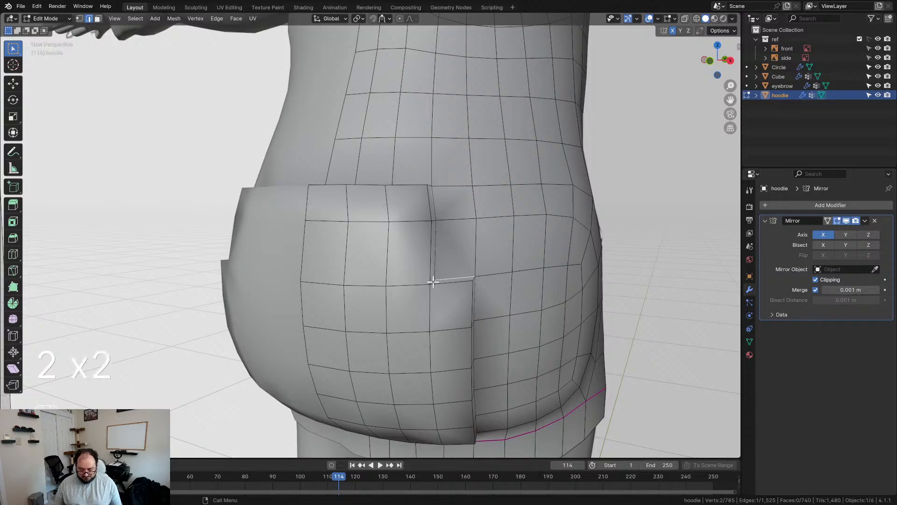
key("g")
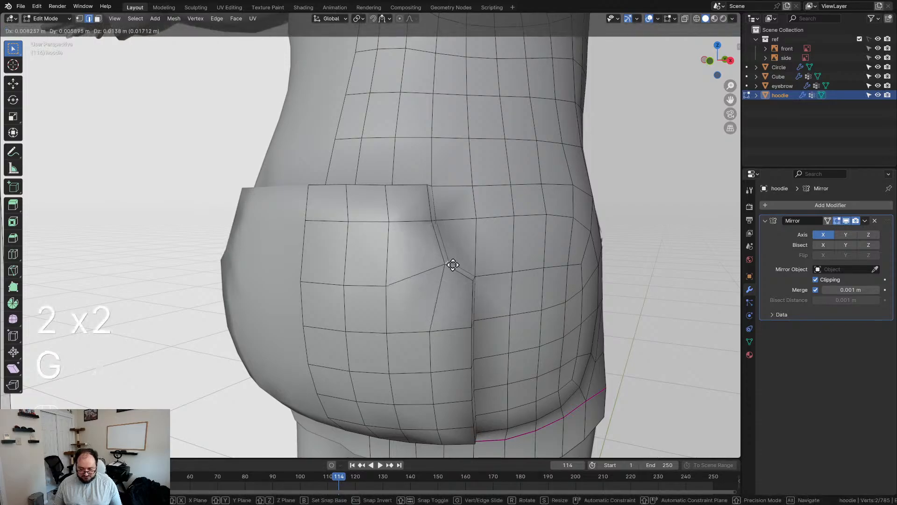
left_click(453, 265)
Select the narrow wall faces along the pocket's lower side and move them about 0.017 m along X
middle_click_drag(470, 306, 429, 191, "shift")
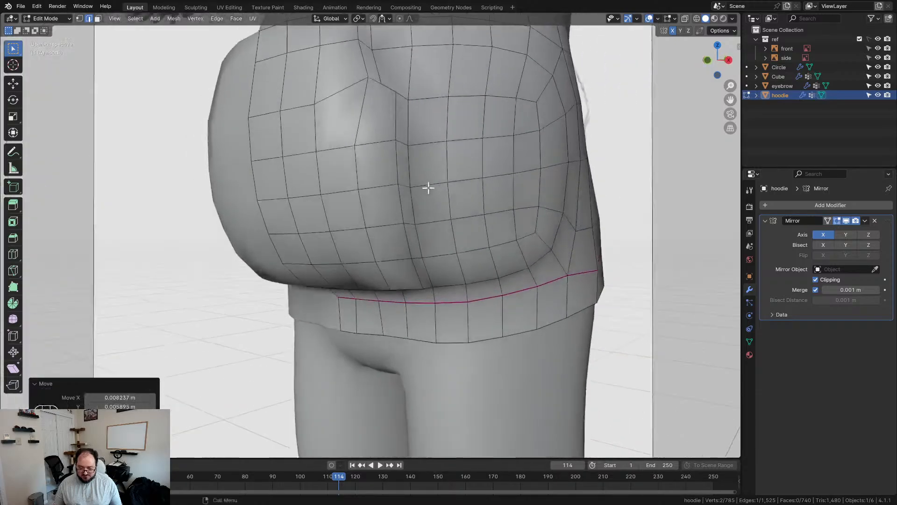
left_click_drag(440, 248, 440, 249)
key("g")
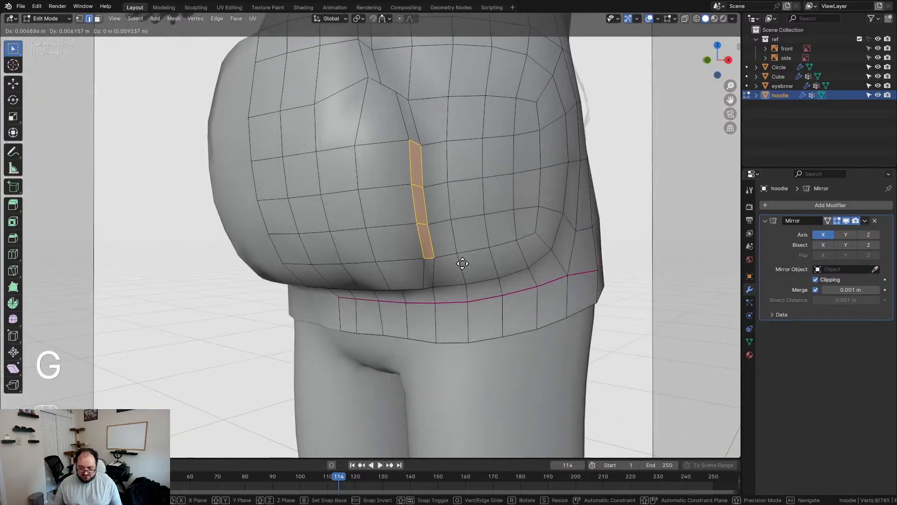
key("x")
left_click(462, 261)
Select the edge runs around the raised pocket's outer rim and smooth their vertices three times
middle_click_drag(461, 262, 453, 281)
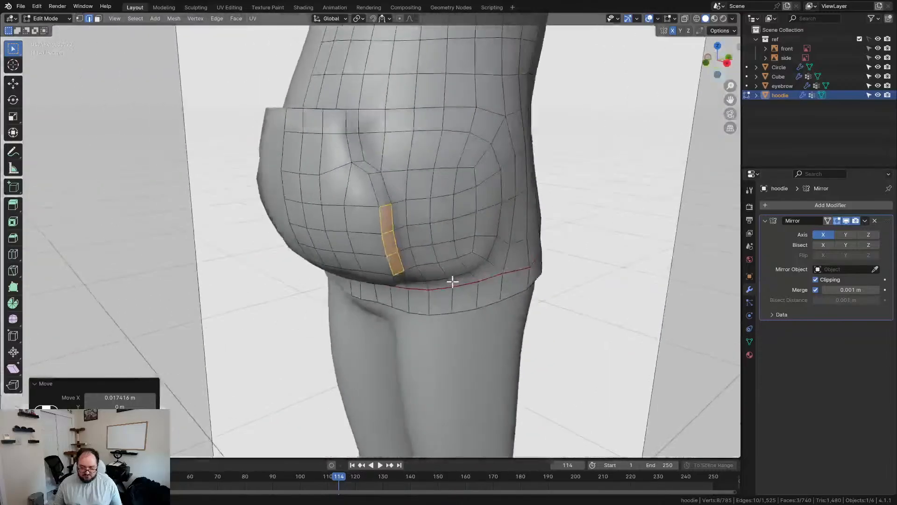
left_click(361, 166, "alt")
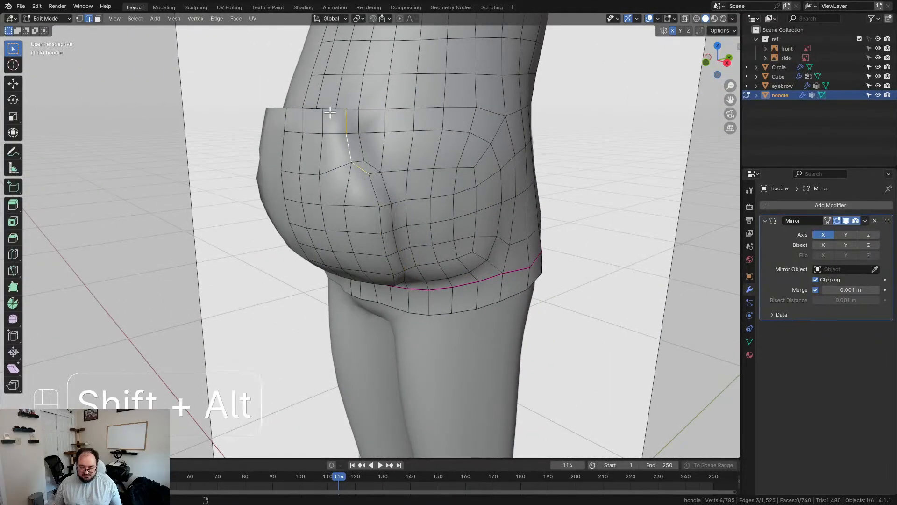
middle_click_drag(384, 246, 406, 191)
left_click(400, 227, "alt+shift")
middle_click_drag(401, 227, 400, 261)
key("d")
key("d")
key("d")
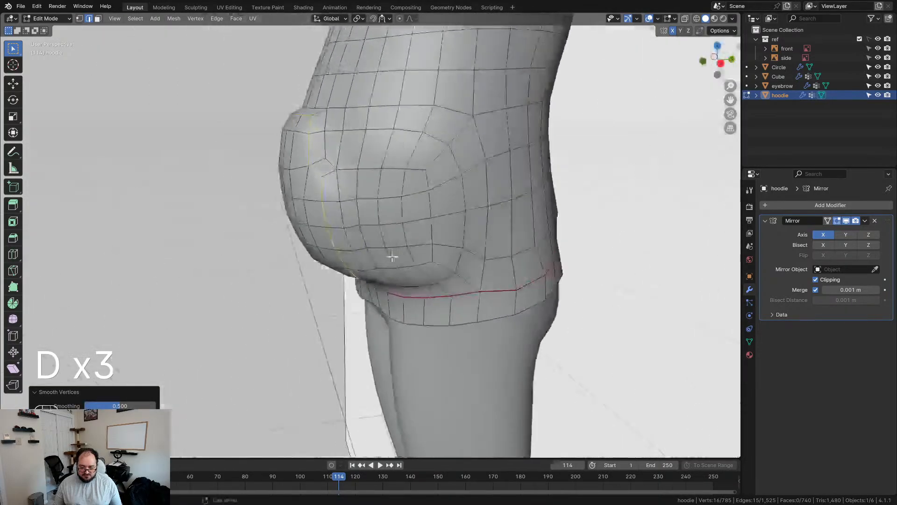
Add a centred loop cut around the raised pocket's side wall and grow the selection
key("ctrl+r")
left_click(315, 118)
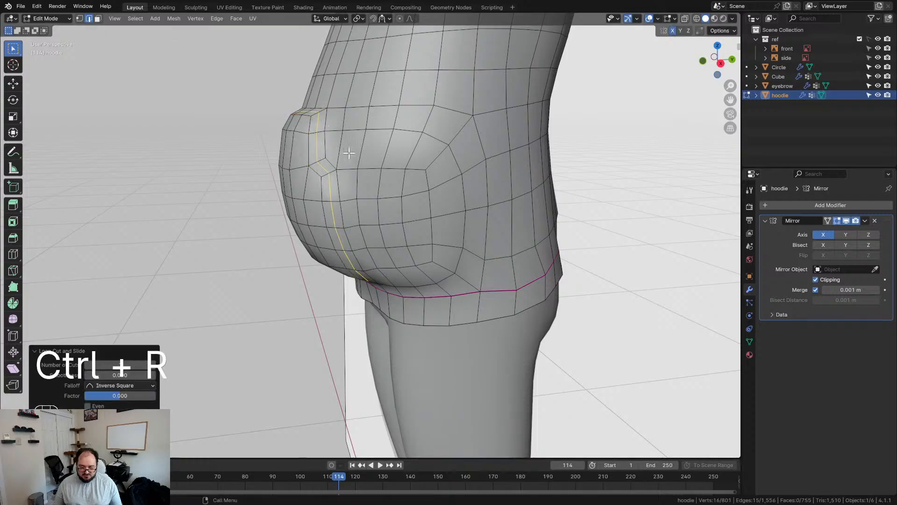
middle_click_drag(344, 153, 362, 162)
key("ctrl+KP_Add")
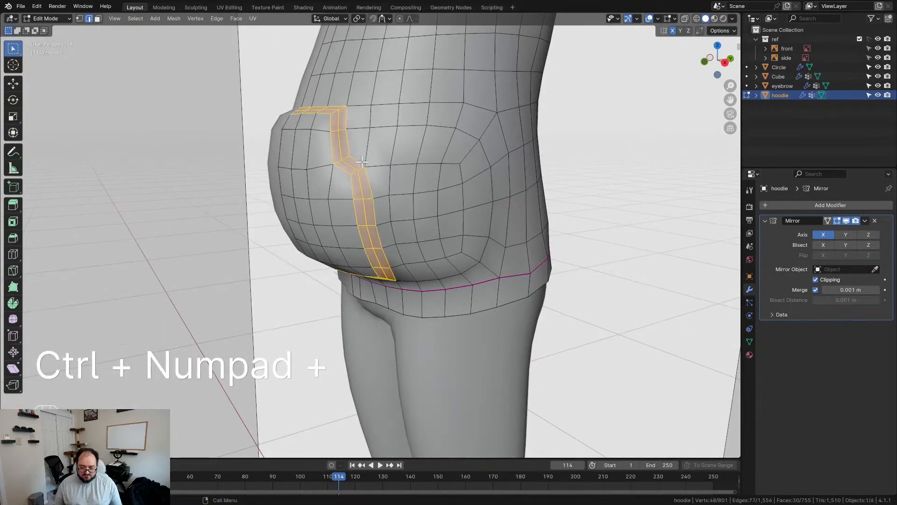
Select the edges around the pocket's base where it meets the belly and crease them at 1
left_click(349, 140)
left_click(342, 106, "alt+shift")
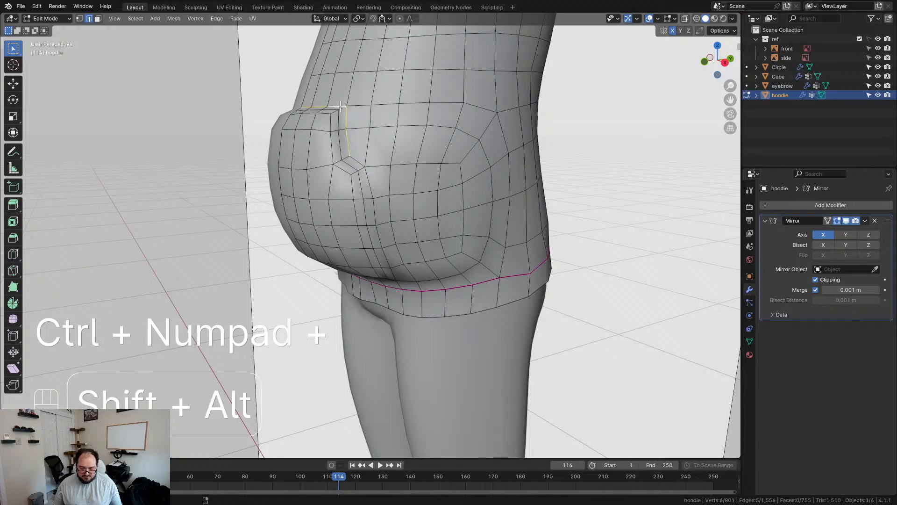
middle_click_drag(383, 247, 386, 232)
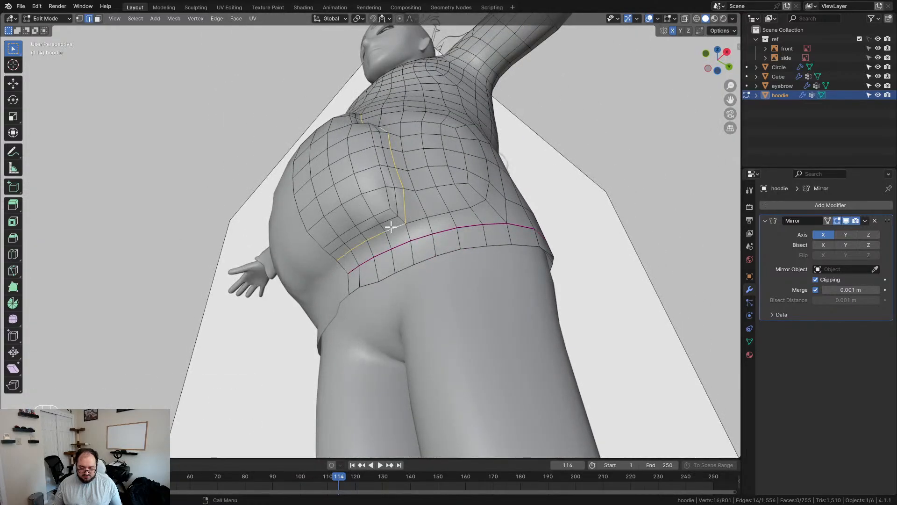
key("shift+e")
key("KP_1")
key("KP_Enter")
middle_click_drag(391, 227, 365, 251)
middle_click_drag(329, 206, 381, 205)
middle_click_drag(364, 119, 346, 163)
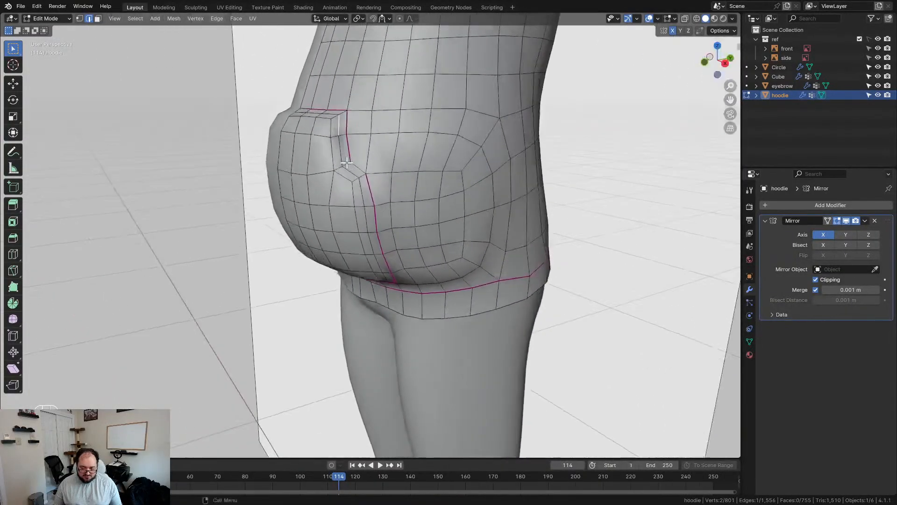
Select the faces along the pocket's side wall, try deleting them and undo the deletion
left_click(341, 128)
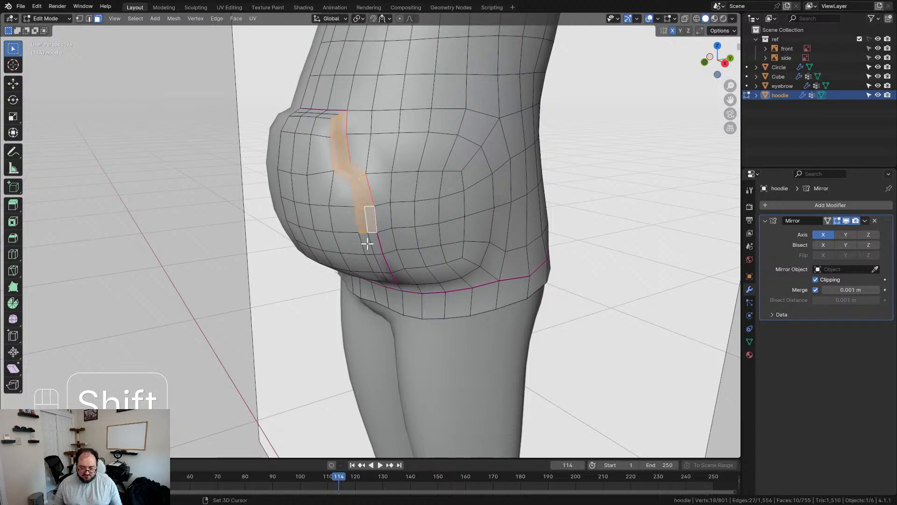
left_click(382, 278, "shift")
middle_click_drag(382, 279, 405, 233)
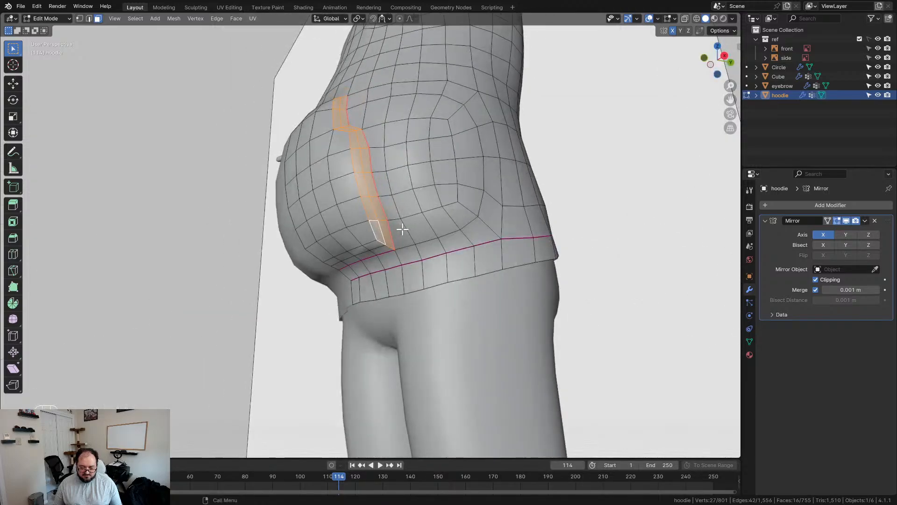
key("x")
left_click(388, 187)
middle_click_drag(388, 186, 347, 184)
middle_click_drag(308, 104, 289, 171)
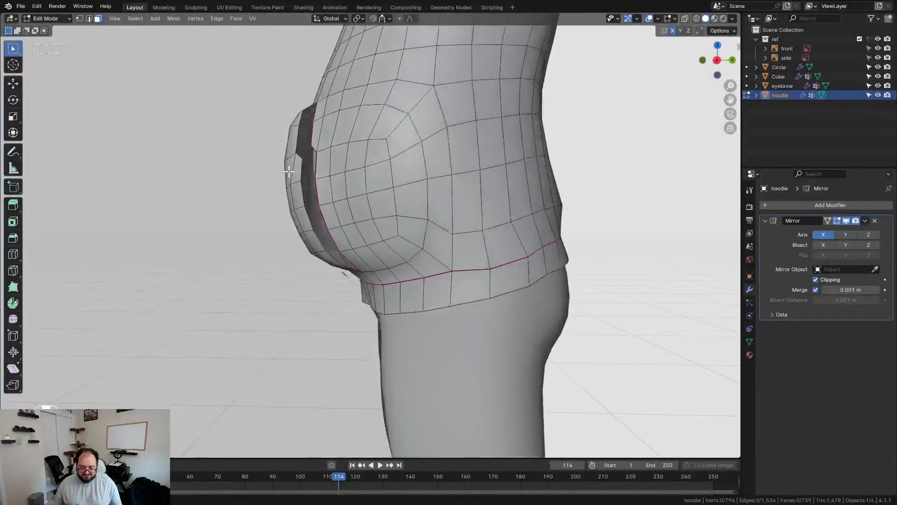
key("ctrl+z")
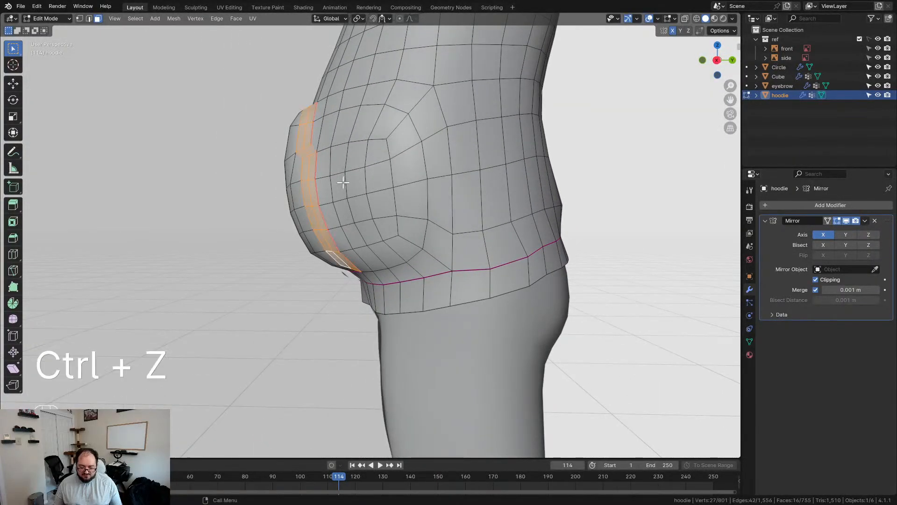
middle_click_drag(338, 182, 399, 189)
key("ctrl+z")
Switch the hoodie to Sculpt Mode and smooth its surface, undoing the last smoothing stroke
middle_click_drag(379, 230, 474, 213)
key("Tab")
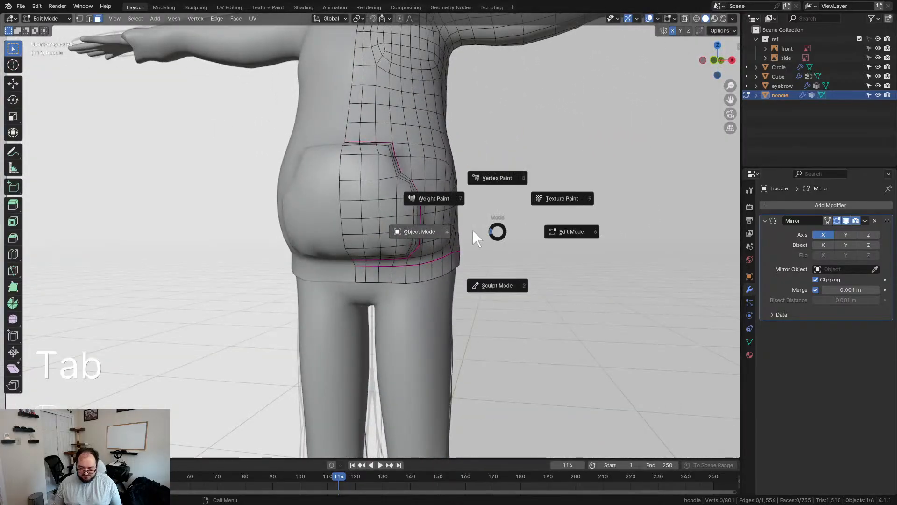
left_click(502, 292)
middle_click_drag(410, 216, 344, 227)
mouse_move(386, 167)
middle_mouse_down()
mouse_move(403, 160)
mouse_move(405, 208)
mouse_move(481, 196)
mouse_move(478, 203)
mouse_move(525, 176)
mouse_move(516, 155)
mouse_move(535, 171)
mouse_move(383, 144)
mouse_move(267, 188)
middle_mouse_up()
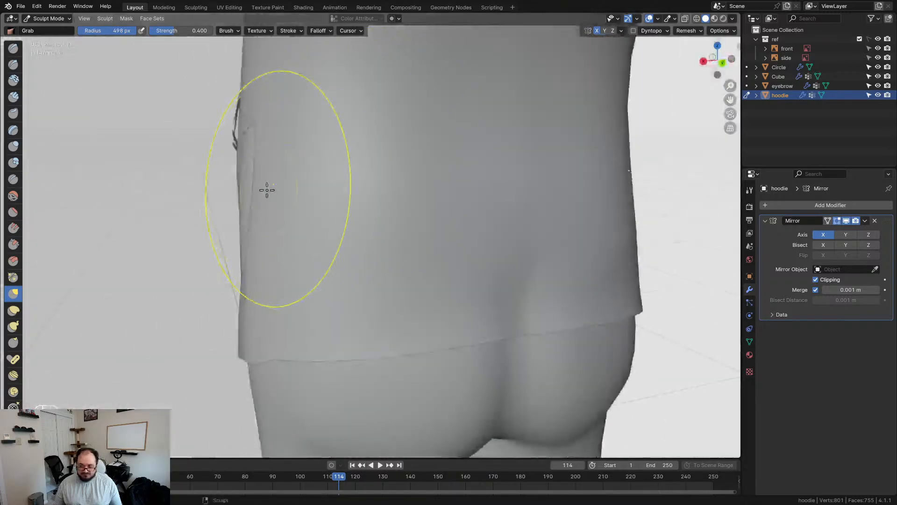
middle_click_drag(251, 236, 457, 202)
scroll(475, 234, "down", 2)
scroll(436, 231, "up", 2)
left_click_drag(419, 199, 427, 74, "shift")
scroll(454, 205, "down", 3)
key("ctrl+z")
Check the sculpted hoodie around the belly and return to Edit Mode
mouse_move(423, 210)
middle_mouse_down()
mouse_move(460, 245)
mouse_move(506, 229)
mouse_move(451, 215)
mouse_move(360, 226)
mouse_move(409, 207)
mouse_move(414, 179)
mouse_move(469, 195)
mouse_move(345, 217)
middle_mouse_up()
mouse_move(439, 146)
middle_mouse_down()
mouse_move(448, 180)
mouse_move(501, 177)
middle_mouse_up()
key("Tab")
key("Tab")
Dissolve the vertical edges between the rounded belly section and the hoodie's side panel
middle_click_drag(498, 214, 436, 173)
scroll(449, 161, "down", 2)
scroll(435, 173, "up", 2)
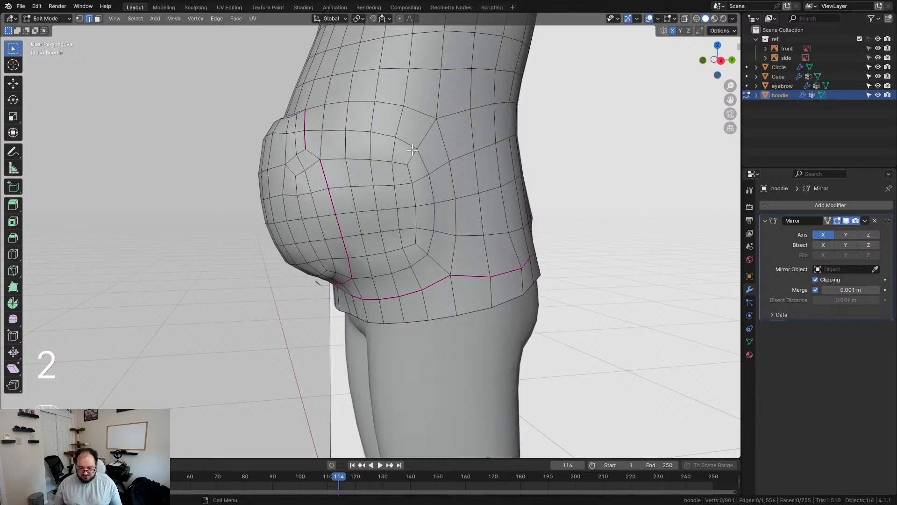
mouse_move(437, 150)
middle_mouse_down()
mouse_move(363, 152)
mouse_move(339, 142)
mouse_move(421, 151)
middle_mouse_up()
mouse_move(364, 152)
middle_mouse_down()
mouse_move(381, 150)
mouse_move(397, 174)
middle_mouse_up()
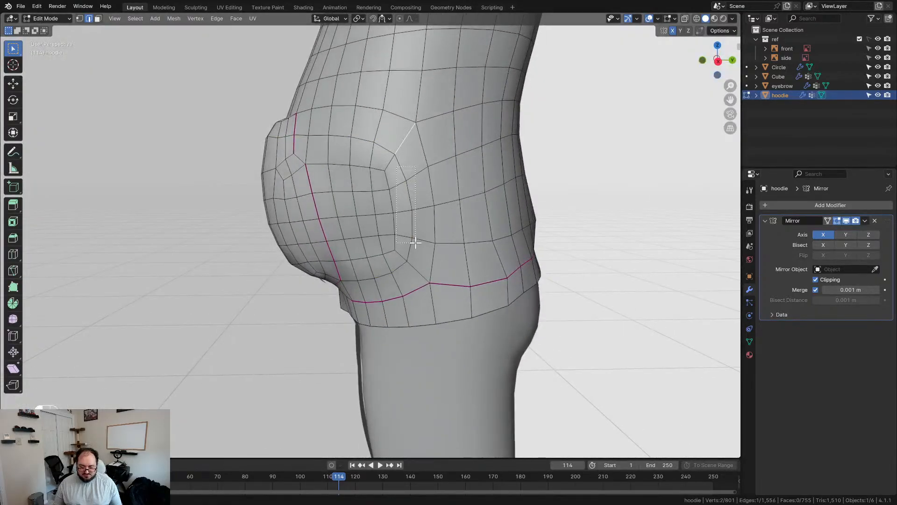
key("x")
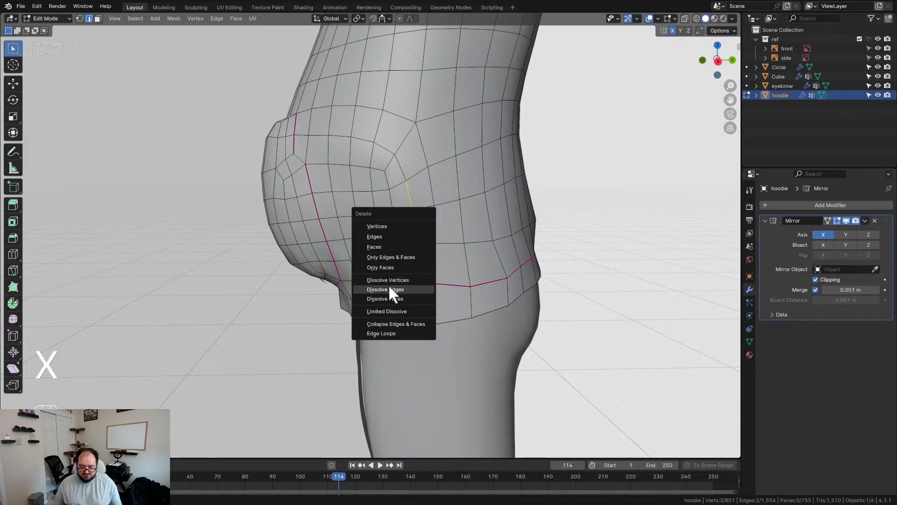
left_click(390, 289)
middle_click_drag(390, 289, 417, 159)
key("x")
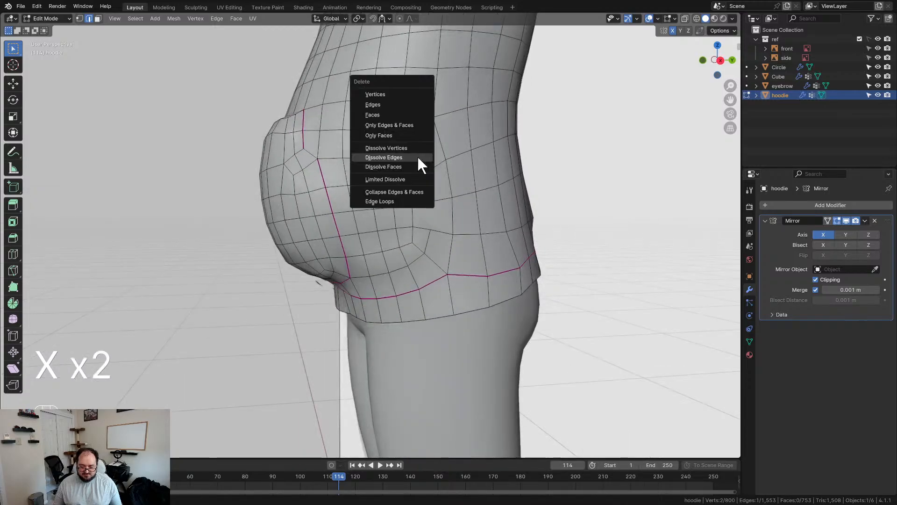
left_click(418, 157)
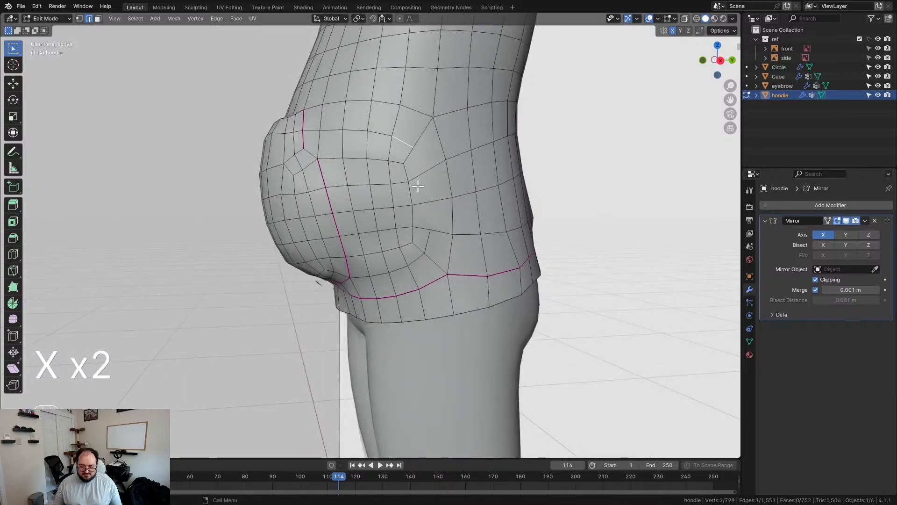
Try dissolving the diagonal edge at the upper corner of the belly's side and undo it
middle_click_drag(418, 187, 422, 153)
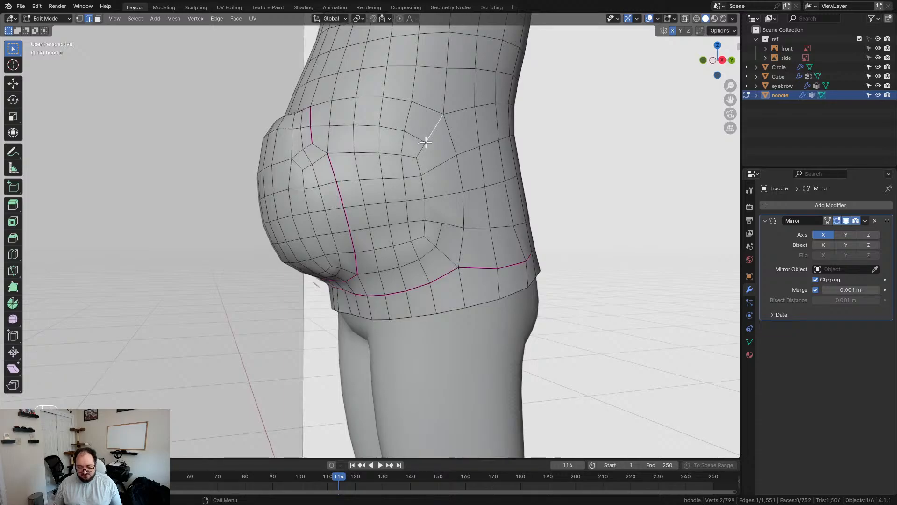
key("x")
left_click(425, 143)
left_click(426, 141)
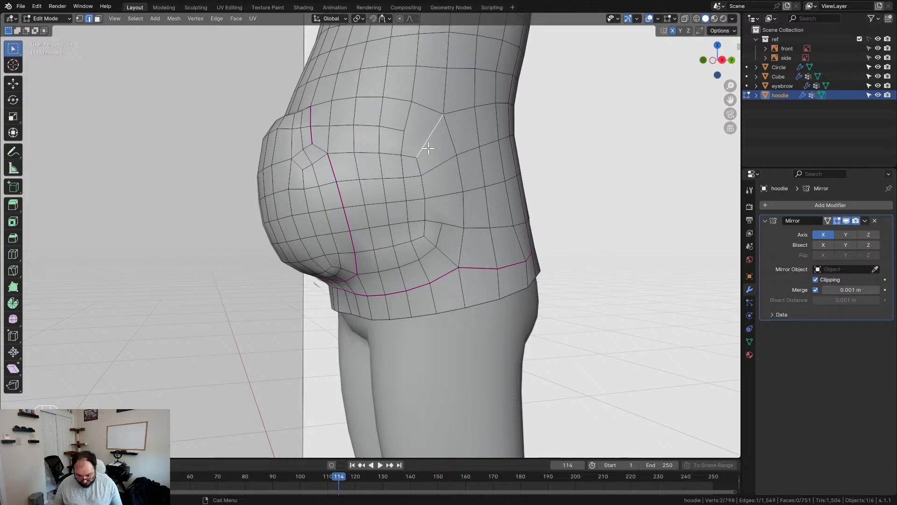
key("ctrl+z")
Knife-cut an edge from the belly's upper corner vertex to the neighbouring vertex on the side panel
middle_click_drag(450, 162, 430, 143)
key("k")
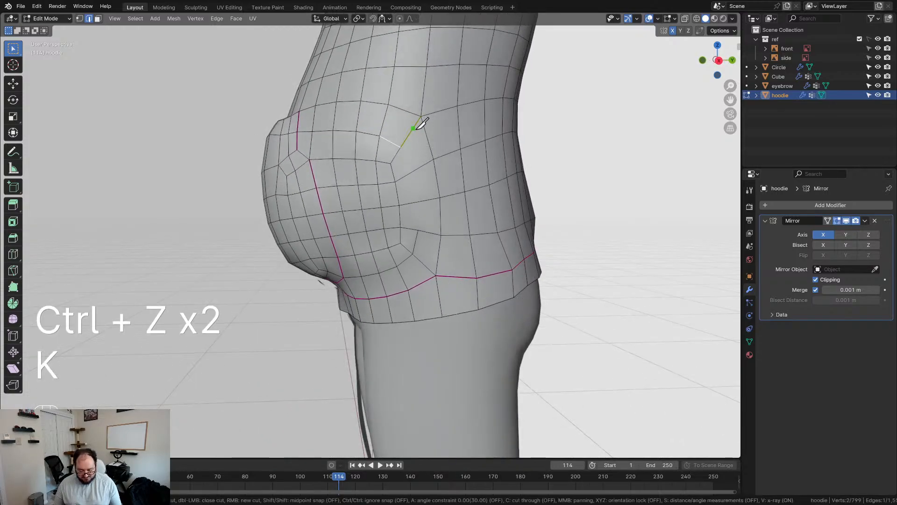
left_click(401, 148)
left_click(433, 159)
key("Return")
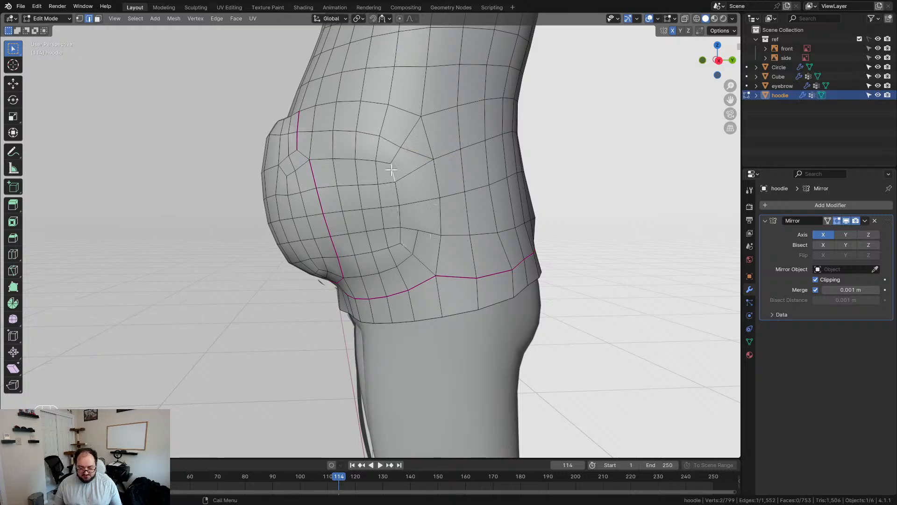
Dissolve the short edges around the upper side corner of the belly, merging them into a larger face
key("x")
left_click(396, 181)
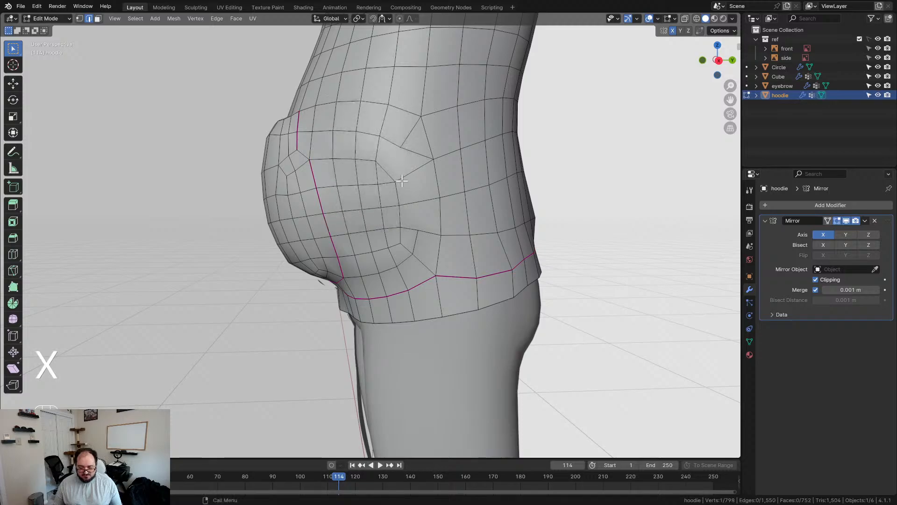
key("ctrl+z")
key("x")
left_click(403, 193)
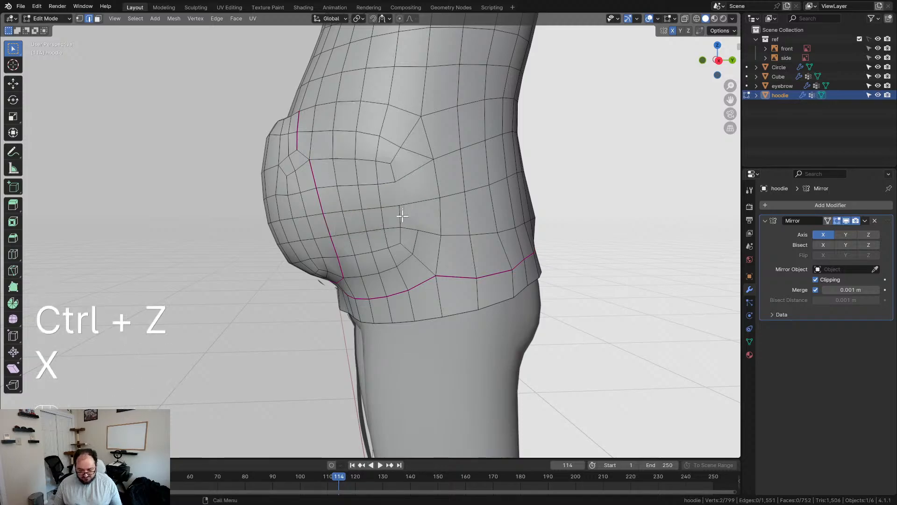
key("x")
left_click(403, 218)
key("x")
left_click(401, 171)
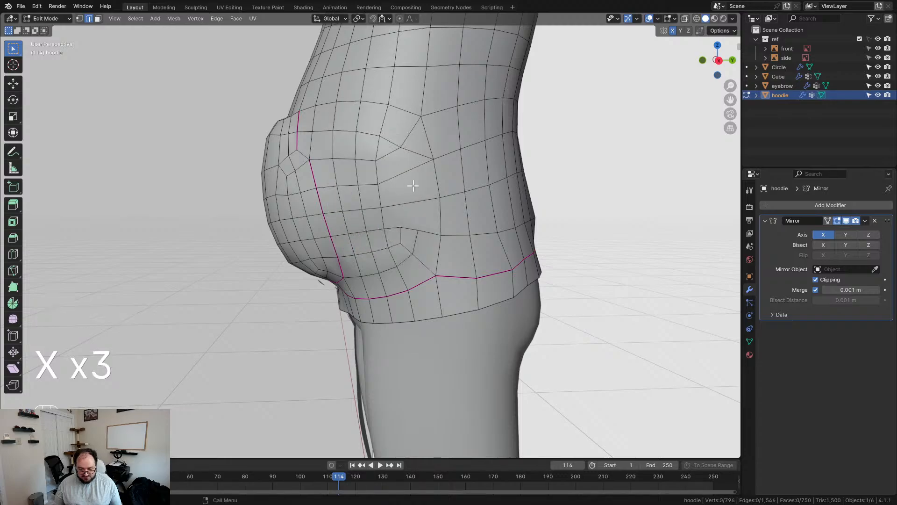
key("x")
left_click(397, 160)
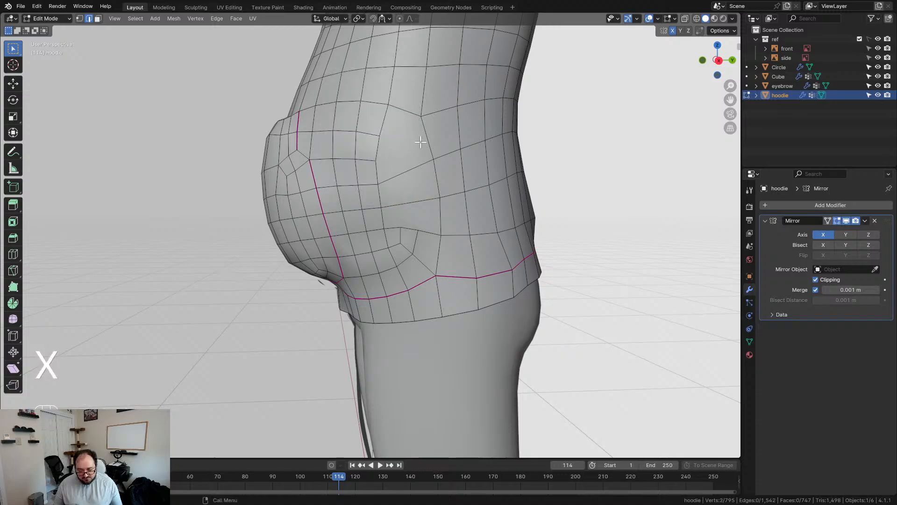
Dissolve the short edges around the lower side corner of the belly
middle_click_drag(407, 143, 434, 198)
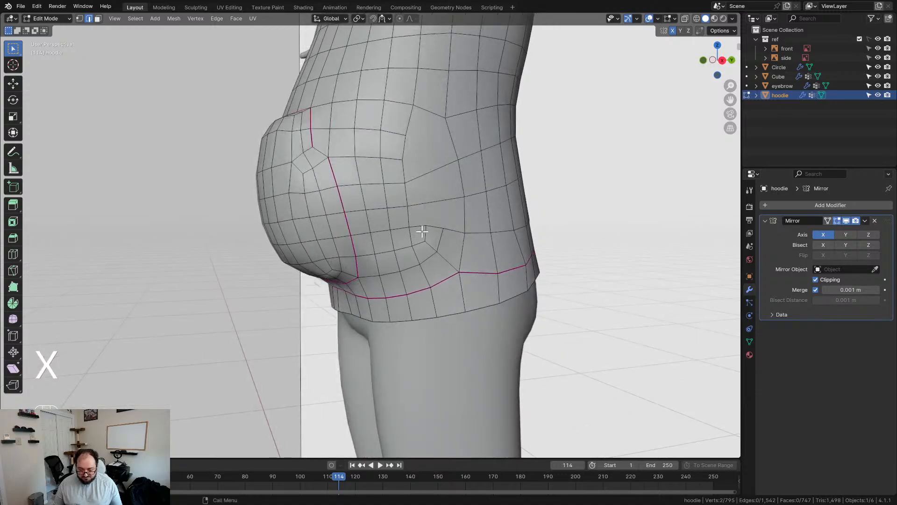
key("x")
left_click(440, 239)
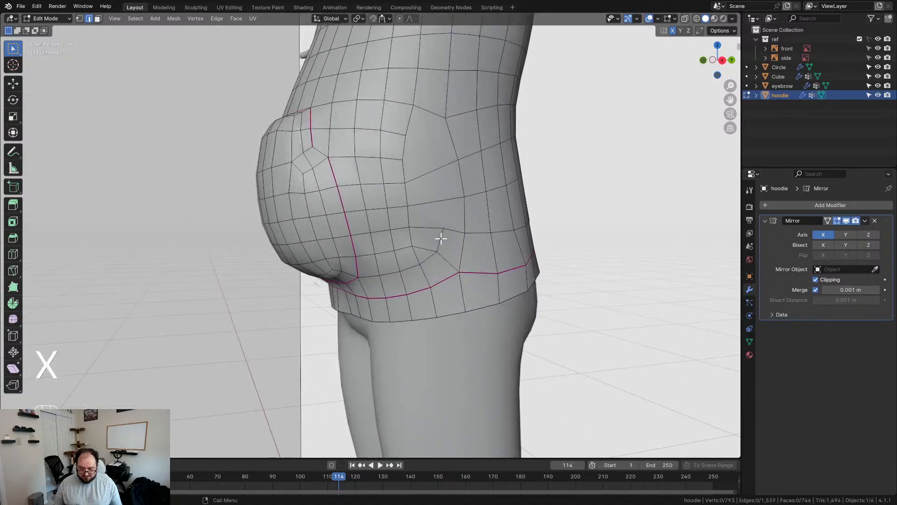
key("x")
left_click(432, 255)
key("x")
left_click(447, 246)
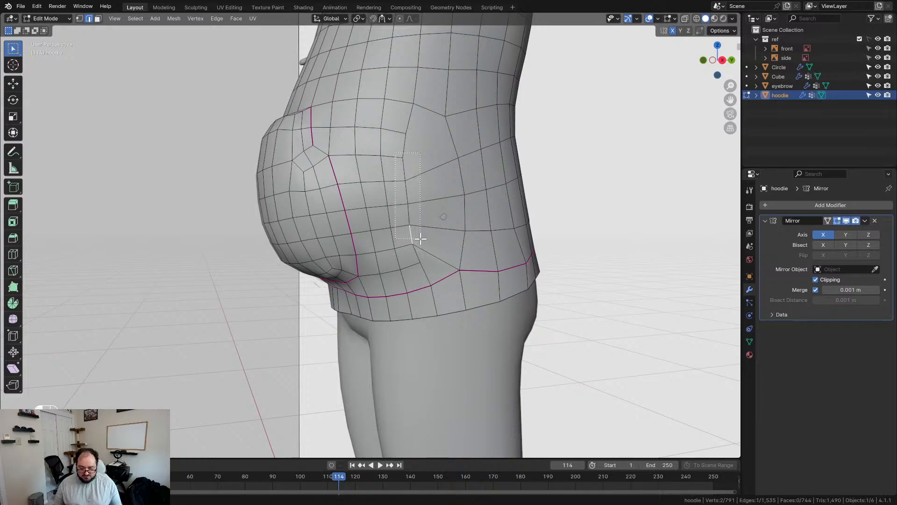
Edge-slide the vertical edge row at the belly's side by about 0.2 toward the back
key("g")
key("g")
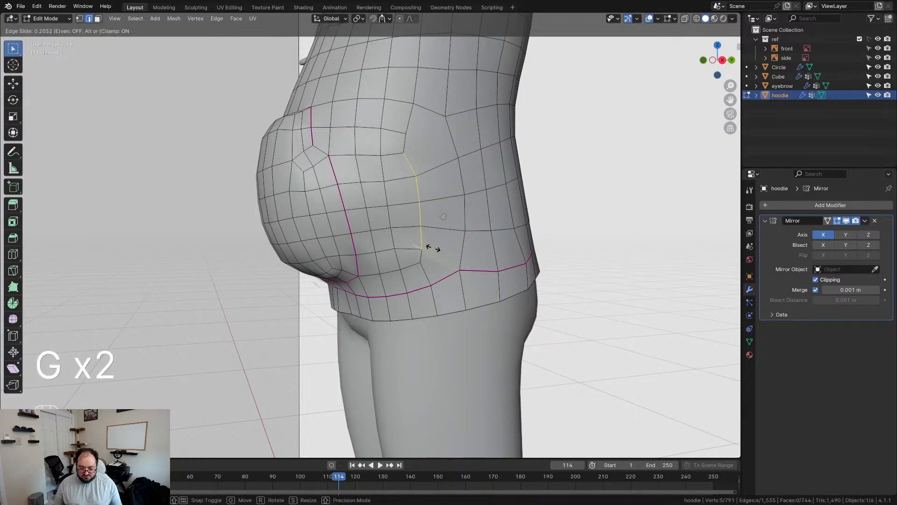
left_click(432, 250)
Try dissolving the edges just above the creased hem line at the belly's side and undo it
middle_click_drag(433, 252, 430, 183, "shift")
key("x")
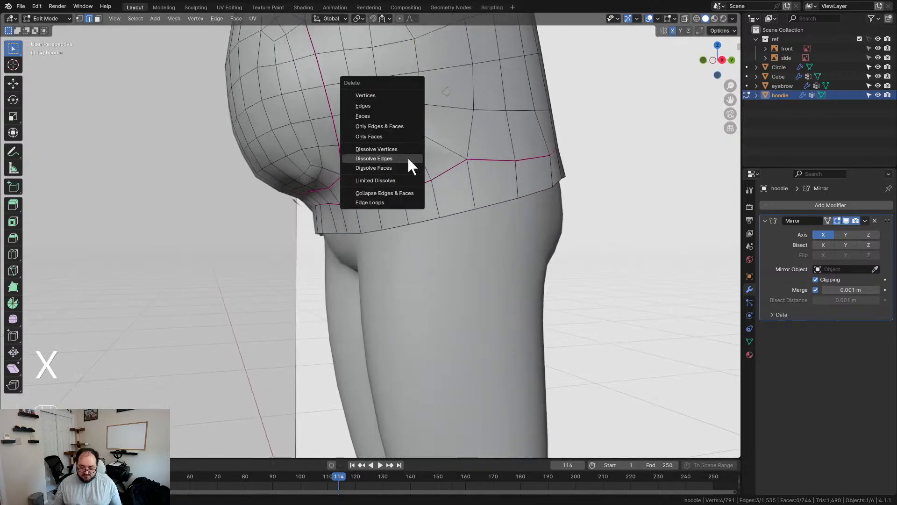
left_click(408, 157)
middle_click_drag(407, 157, 437, 164)
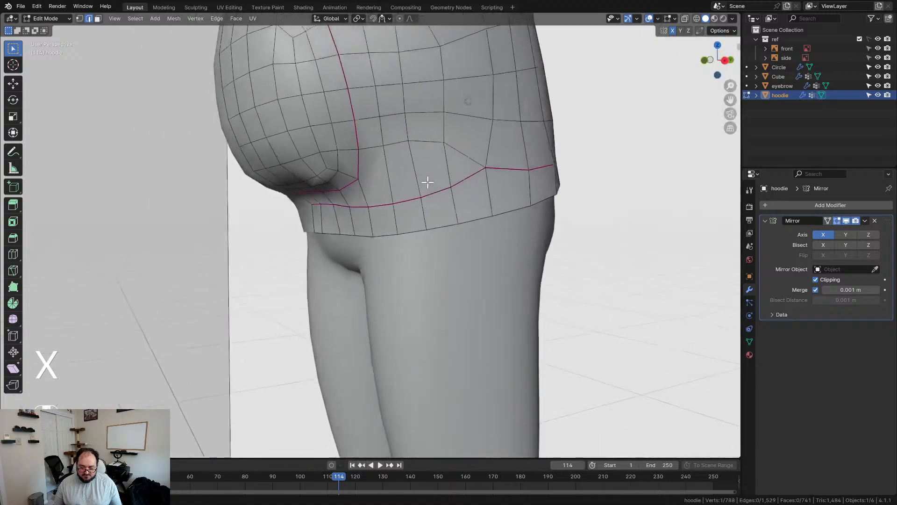
key("ctrl+z")
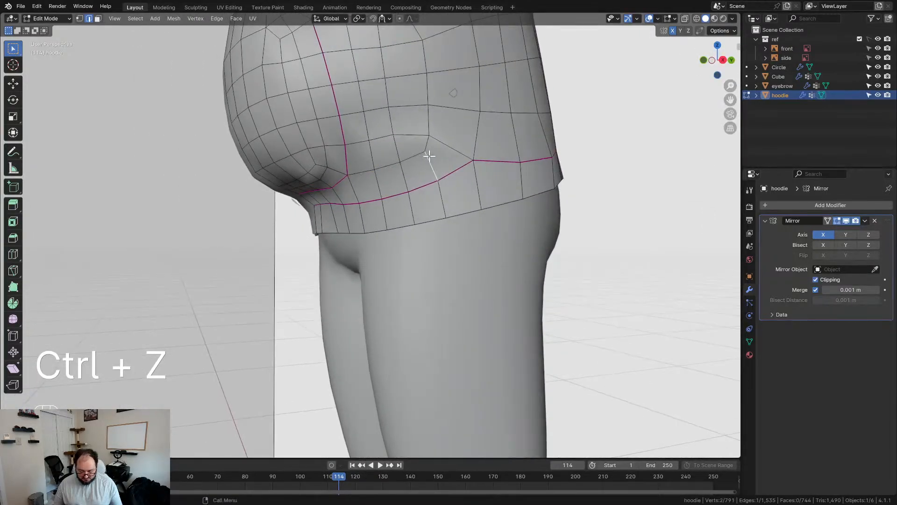
Knife-cut an edge from the lower corner vertex to the creased hem line and dissolve the old diagonal edge above it
key("k")
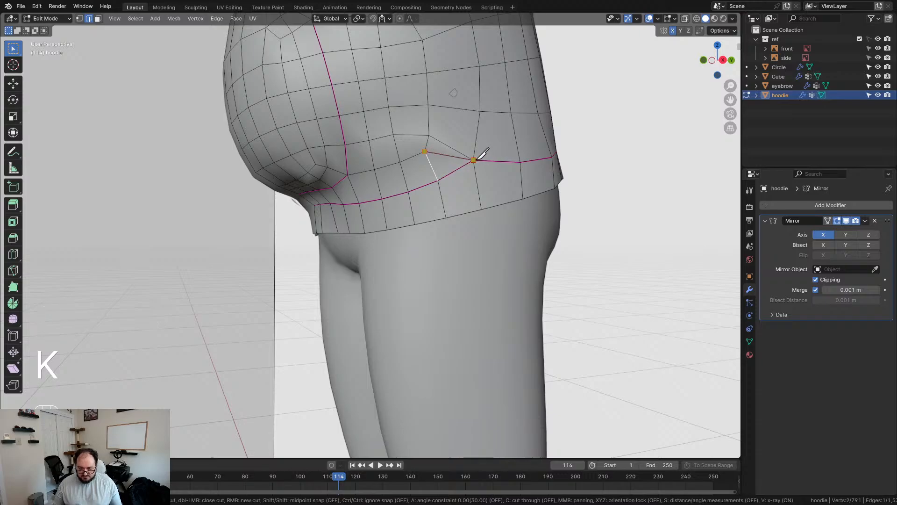
key("Return")
key("x")
left_click(451, 149)
Try dissolving the horizontal edge loop running under the belly to the side and undo it
left_click(415, 138, "alt")
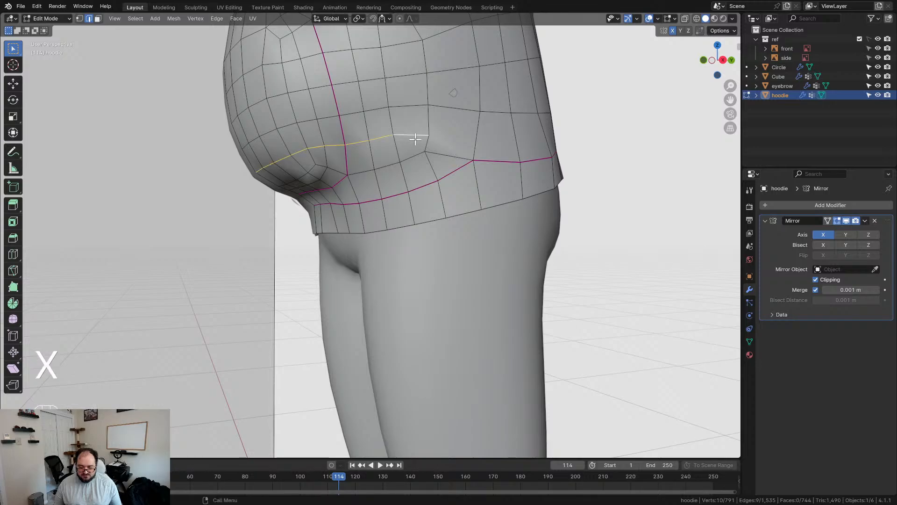
key("x")
left_click(444, 143)
middle_click_drag(456, 154, 459, 188)
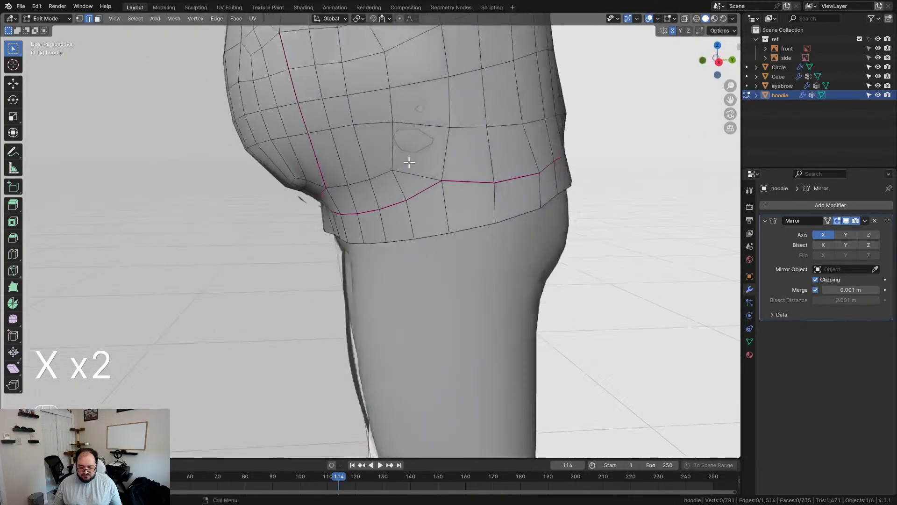
key("ctrl+z")
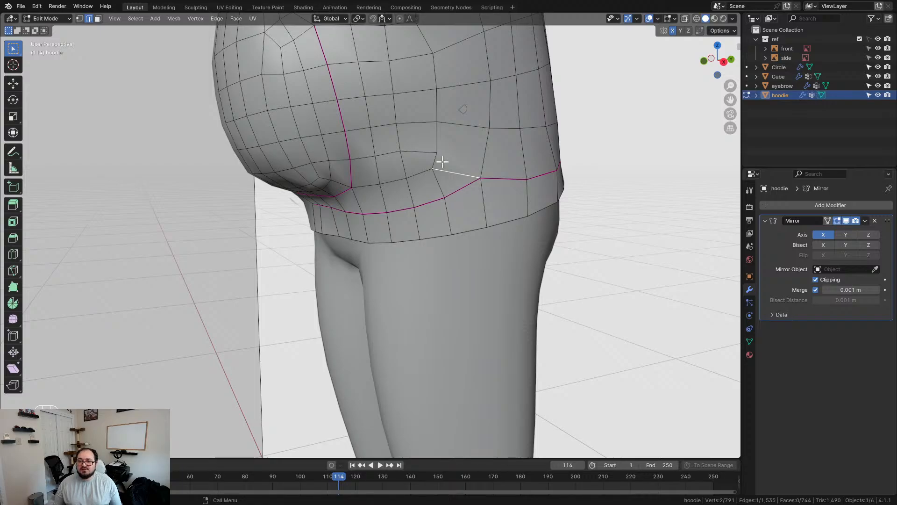
Slide the geometry around the large upper side face along its edges to even out the spacing
middle_click_drag(438, 153, 437, 196)
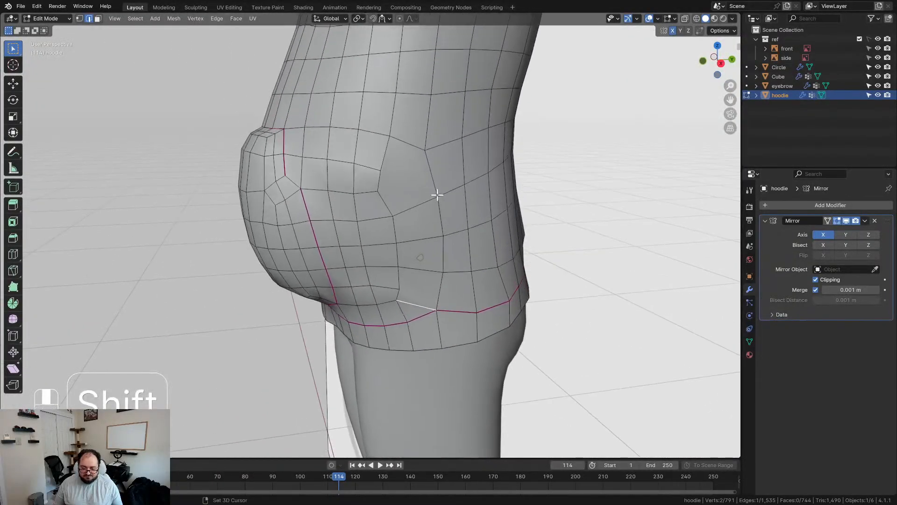
key("g")
key("g")
left_click(427, 140)
left_click(381, 171)
key("g")
key("g")
left_click(395, 172)
Check the belly's shading in Object Mode and return the hoodie to Edit Mode
middle_click_drag(400, 172, 470, 167)
key("Tab")
middle_click_drag(424, 201, 444, 205)
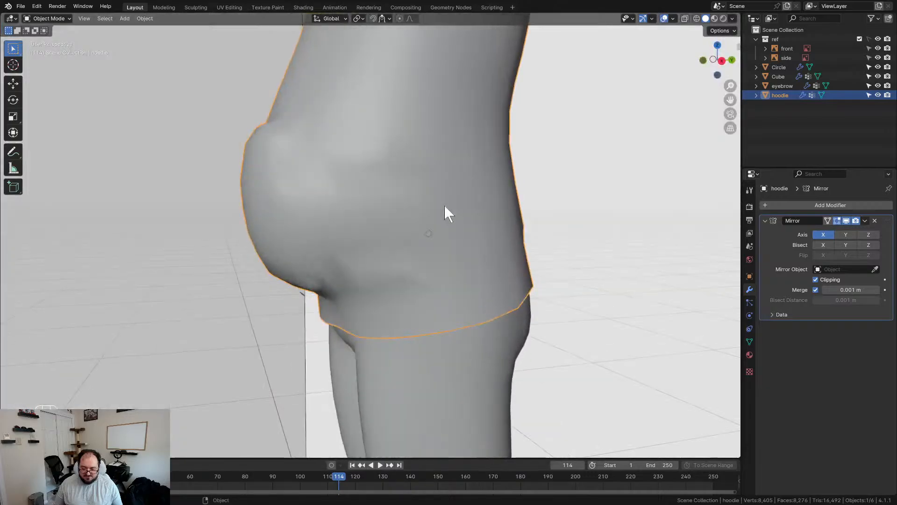
key("Tab")
key("Tab")
left_click(333, 192)
key("Tab")
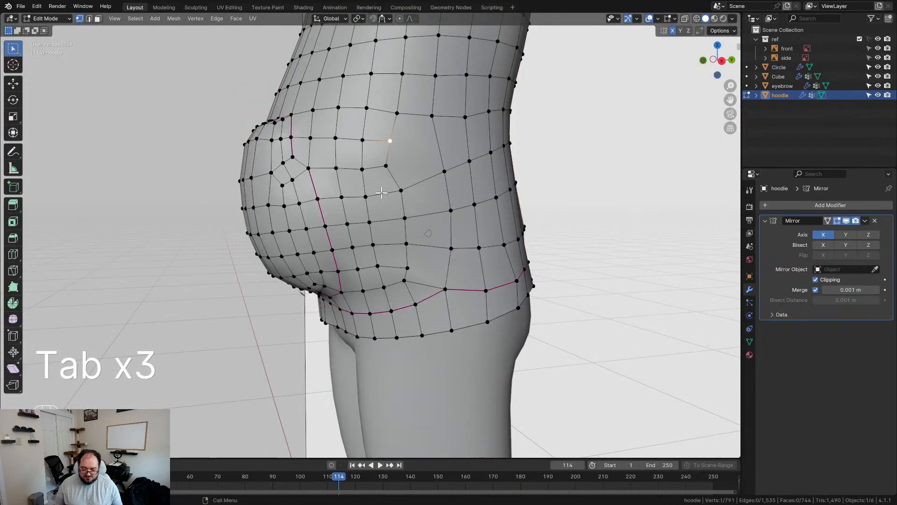
Reposition the upper corner vertex at the belly's side and add a centred loop cut across the side panel and back
middle_click_drag(333, 191, 403, 179)
key("g")
left_click(402, 142)
middle_click_drag(403, 142, 463, 140)
key("ctrl+r")
left_click(465, 140)
right_click(465, 140)
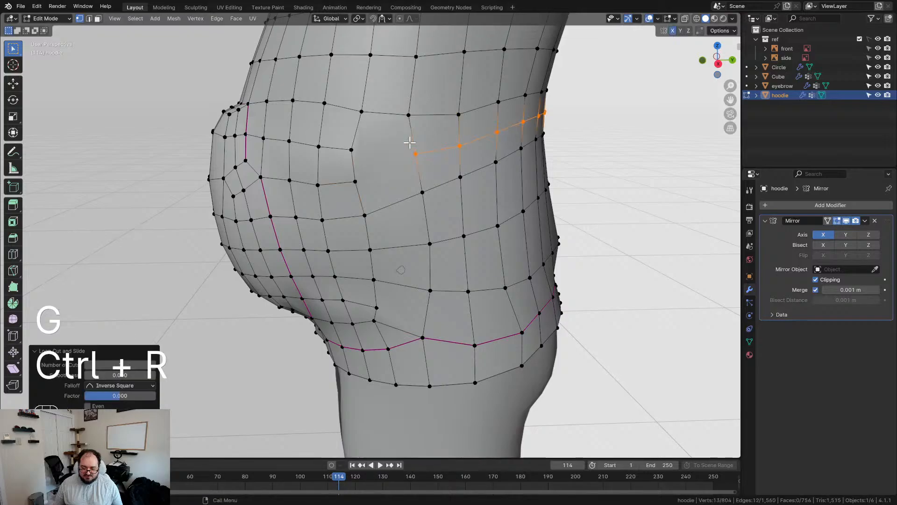
Fill a quad joining the belly's upper side row to the end of the new loop cut
left_click(363, 112)
left_click(409, 114, "shift")
key("f")
key("f")
left_click(382, 184)
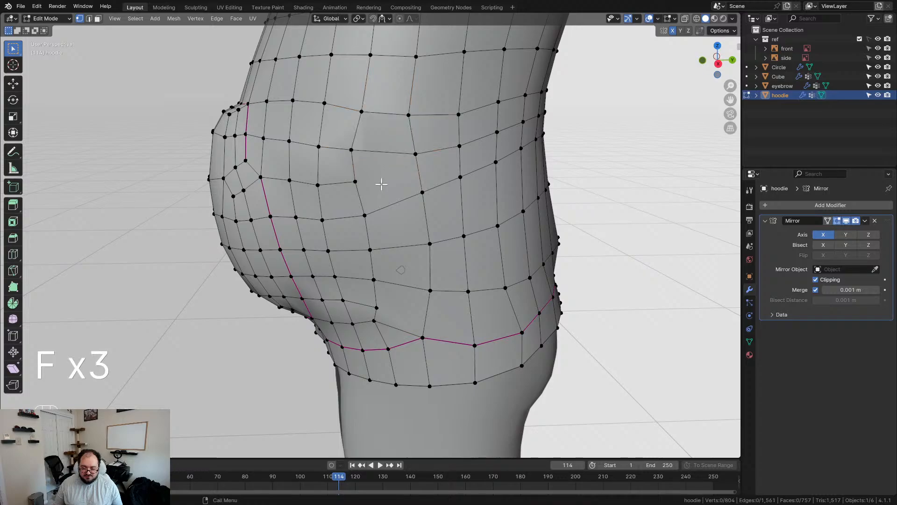
Try filling the side gap below the new quad from its surrounding vertices and undo it
middle_click_drag(354, 153, 387, 129)
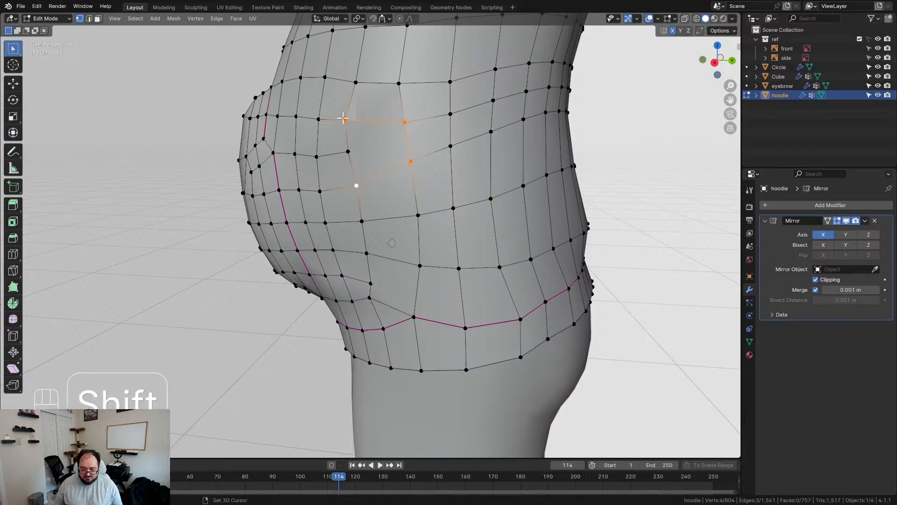
left_click(348, 151, "shift")
key("f")
left_click(411, 162)
key("ctrl+z")
key("ctrl+z")
left_click(450, 146)
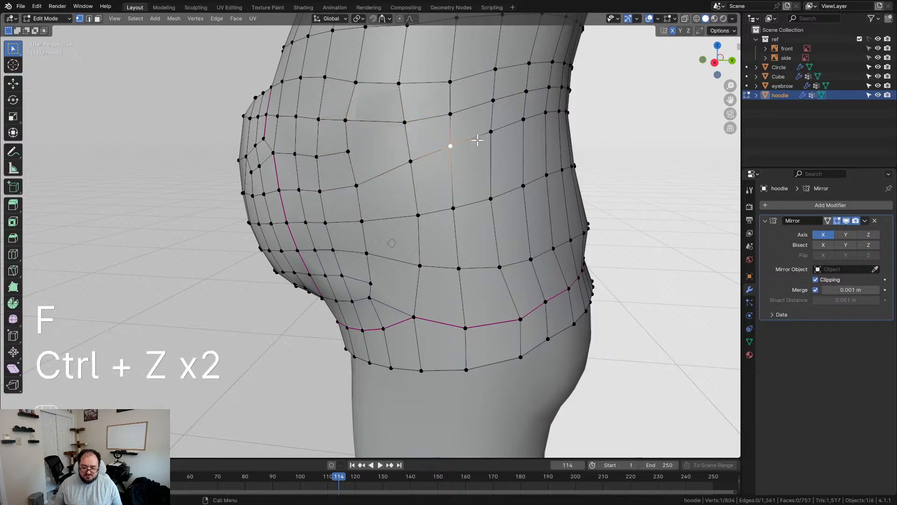
key("ctrl+z")
key("ctrl+z")
key("ctrl+z")
key("ctrl+z")
key("ctrl+z")
key("ctrl+z")
key("ctrl+z")
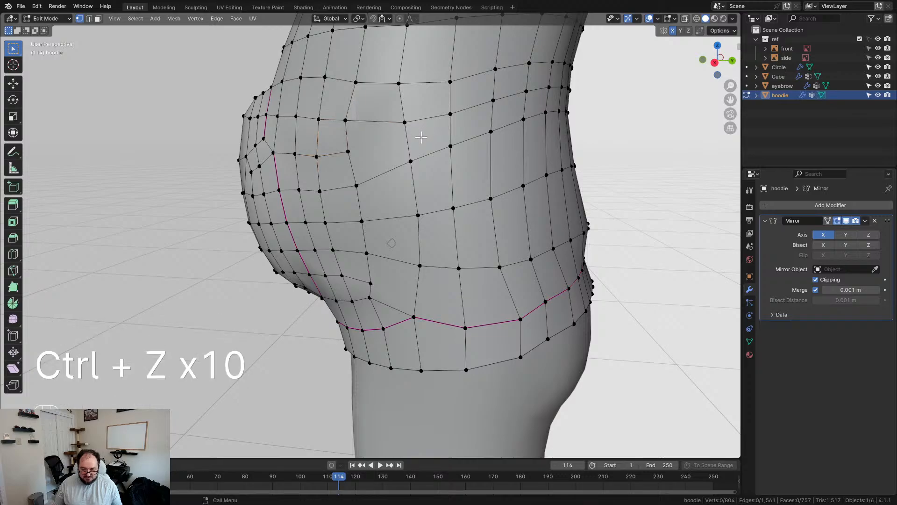
Add a second centred loop cut across the side panel and back, just below the previous one
scroll(421, 136, "down", 3)
middle_click_drag(441, 142, 467, 144)
scroll(467, 144, "up", 3)
key("ctrl+r")
left_click(516, 146)
right_click(517, 147)
Fill a quad between the belly's side vertices and the ends of the two loop cuts
left_click(412, 131)
left_click(474, 134, "shift")
key("f")
left_click(415, 162, "shift")
left_click(477, 153, "shift")
key("f")
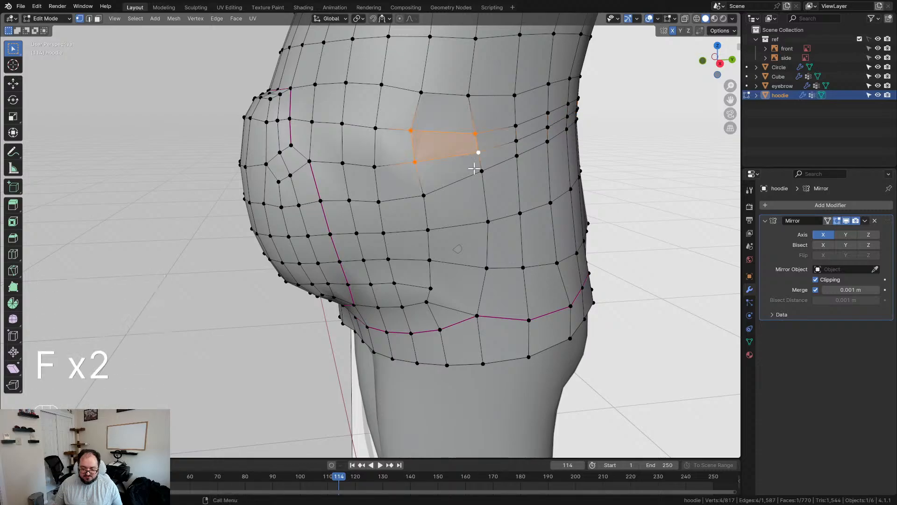
Try to fill a face from the three vertices around the side gap above the new quad
middle_click_drag(475, 169, 497, 164)
left_click(469, 90)
left_click(462, 125, "shift")
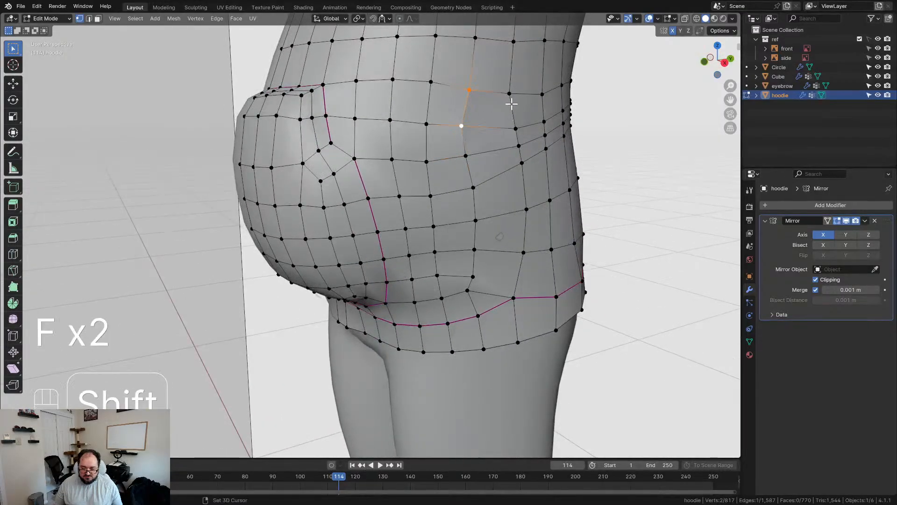
left_click(511, 95, "shift")
key("f")
Hide the body mesh so only the hoodie's side topology is shown
left_click(522, 163)
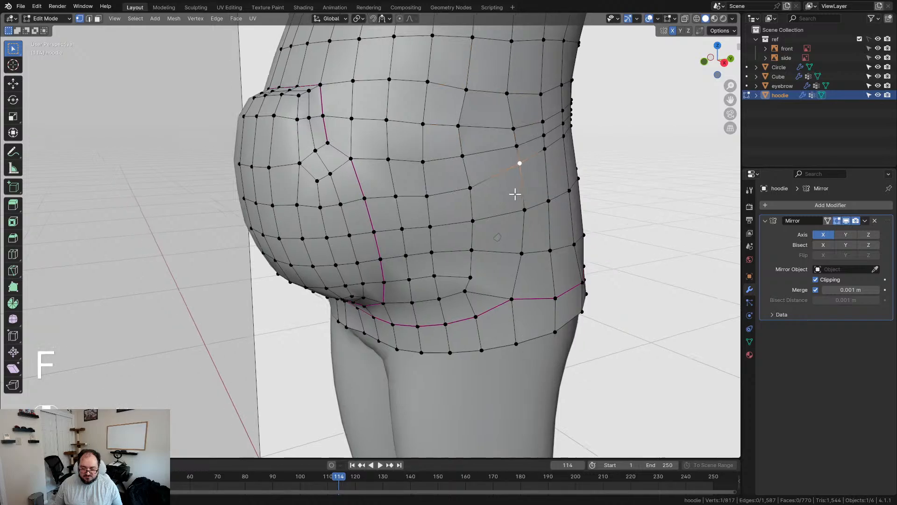
middle_click_drag(515, 195, 437, 158)
left_click(471, 151, "shift")
middle_click_drag(495, 172, 748, 159)
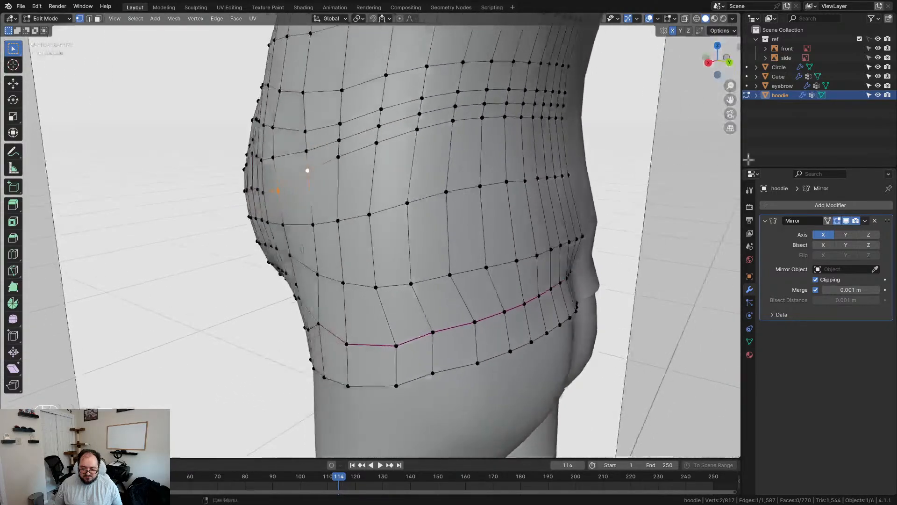
left_click(878, 76)
Knife-cut a V on the side panel, joining the belly row's end vertex to the back loops above and below it
middle_click_drag(468, 243, 445, 181)
middle_click_drag(469, 153, 408, 198, "shift")
scroll(404, 214, "up", 1)
key("k")
left_click(368, 185)
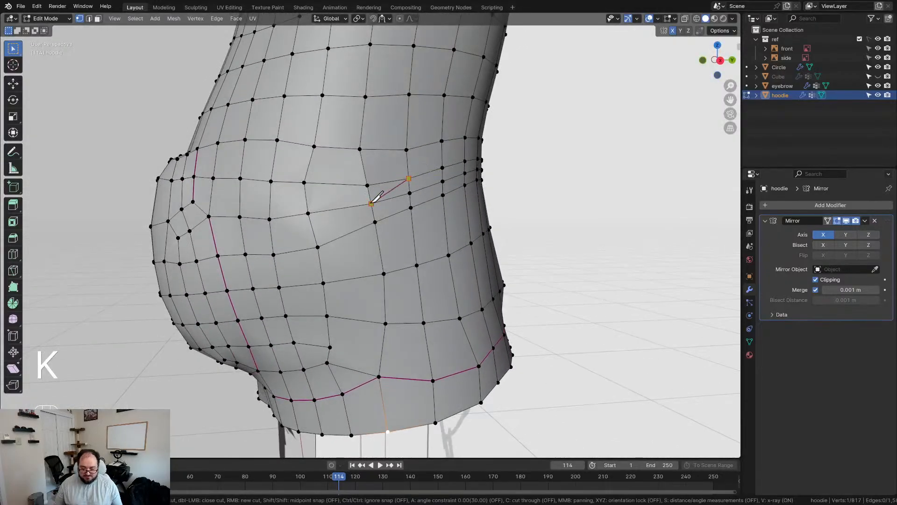
left_click(411, 206)
key("Return")
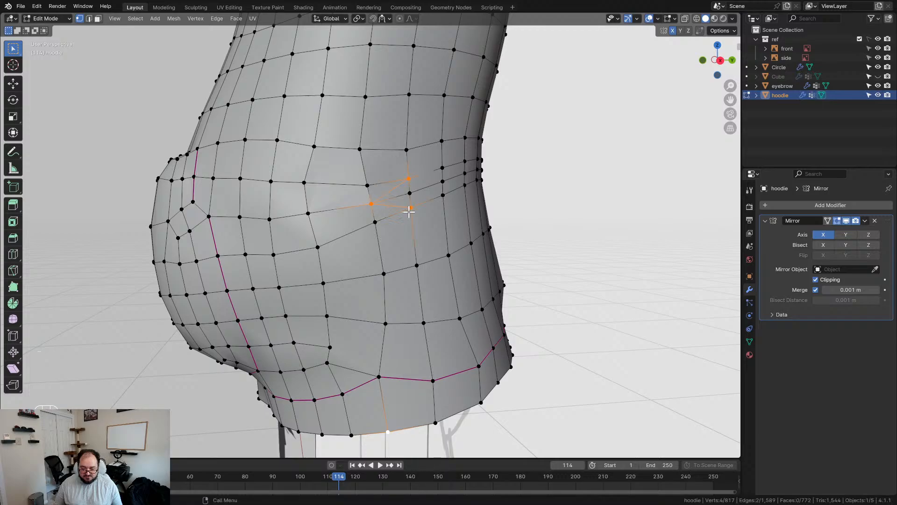
Remove the middle edge loop running from the V cut across the back
left_click(426, 184, "alt")
key("x")
left_click(431, 185)
middle_click_drag(445, 200, 439, 220)
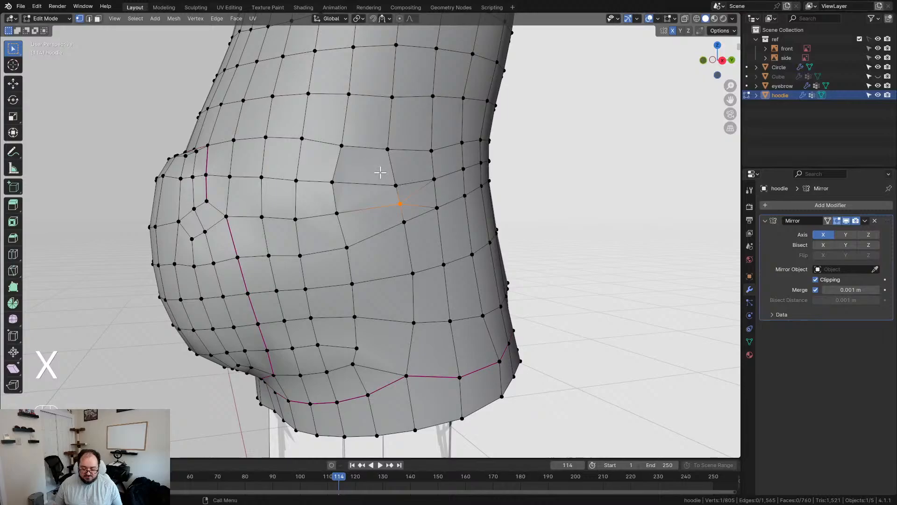
Smooth the individual vertices along the side column between the belly and the back
middle_click_drag(380, 173, 388, 188)
left_click(388, 188)
key("d")
left_click(388, 211)
key("d")
left_click(397, 243)
key("d")
left_click(421, 266)
middle_click_drag(421, 266, 331, 127, "shift")
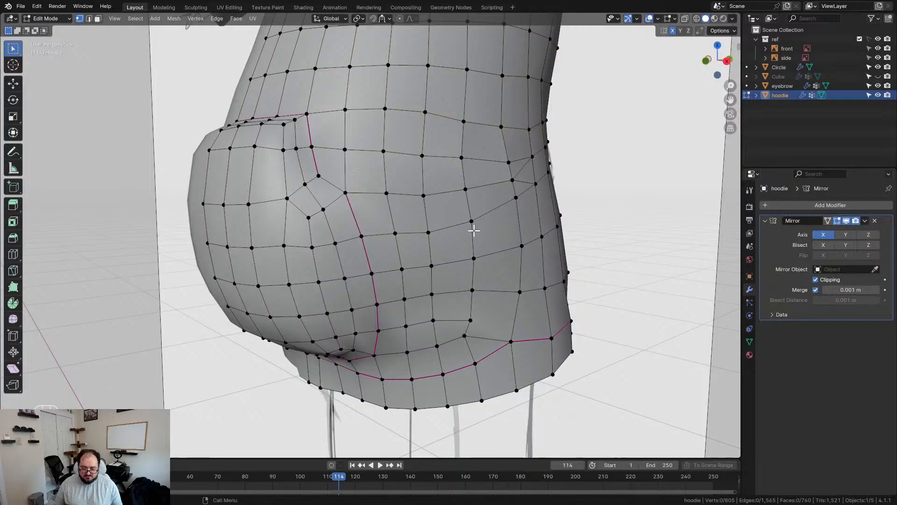
Add a centred loop cut across the lower side panel and back, just above the hem seam
middle_click_drag(474, 230, 452, 185)
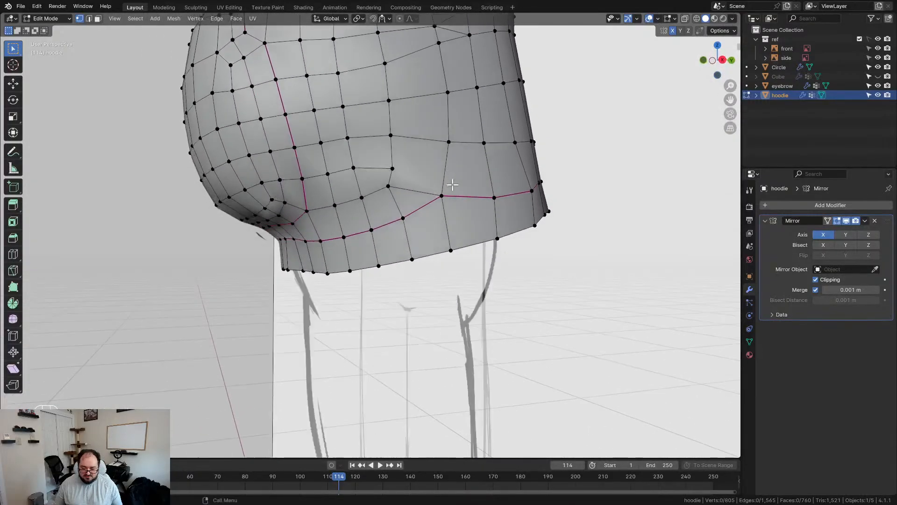
key("ctrl+r")
left_click(466, 165)
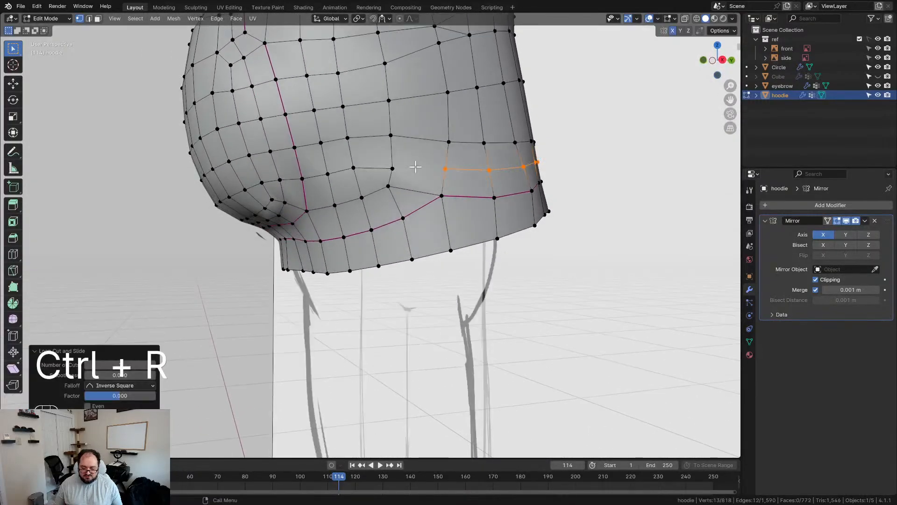
Cut an edge joining the loop cut's end to the belly's lower side vertex, and smooth the vertex below it
key("k")
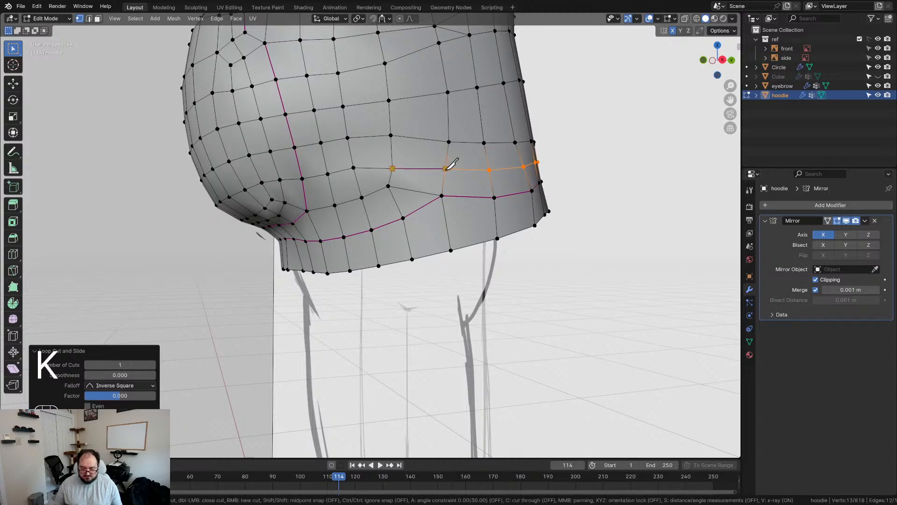
left_click(445, 168)
key("space")
left_click(387, 194)
key("d")
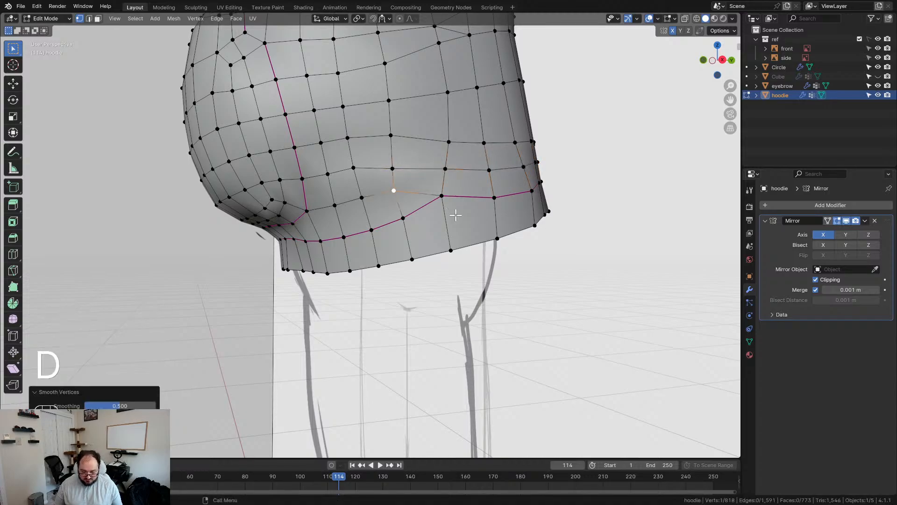
Remove the old seam edge row running below the belly's side
middle_click_drag(437, 212, 406, 197)
left_click(362, 237, "alt")
key("x")
left_click(422, 226)
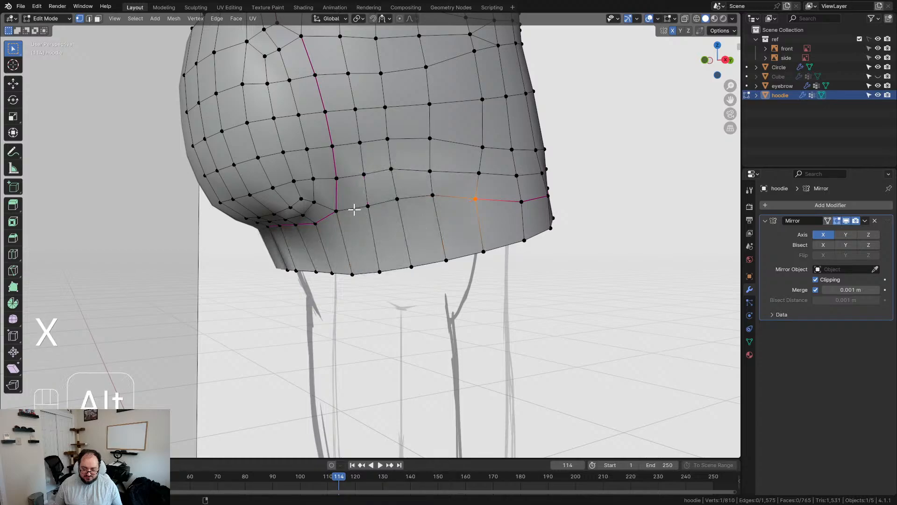
Set an edge crease of 1 on the hem's upper edge loop along the side and back
left_click(354, 209, "alt")
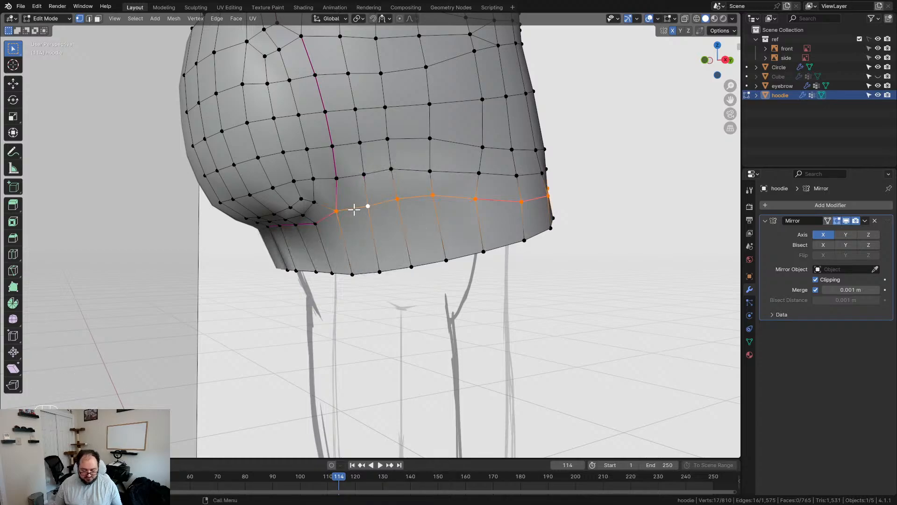
key("shift+e")
key("KP_1")
key("KP_Enter")
Extend the hem seam selection under the front pocket and smooth its vertices
middle_click_drag(354, 209, 385, 221)
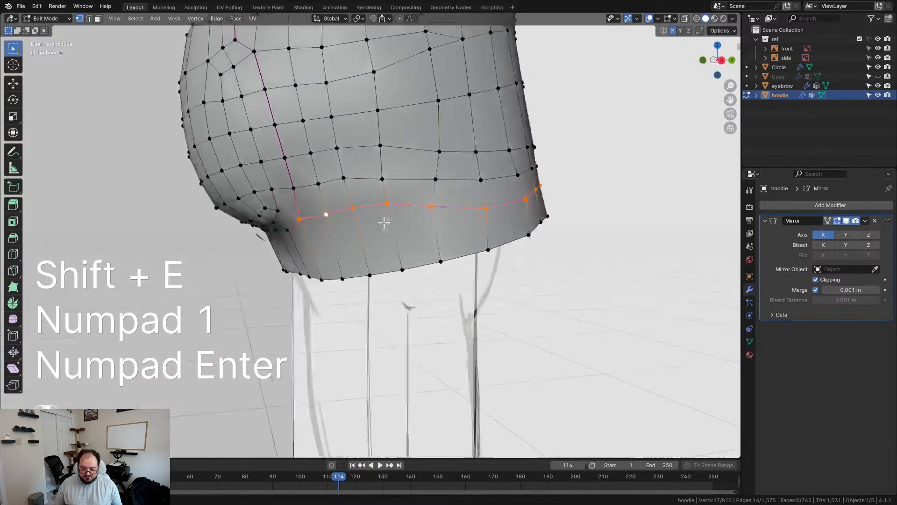
left_click(364, 209, "alt")
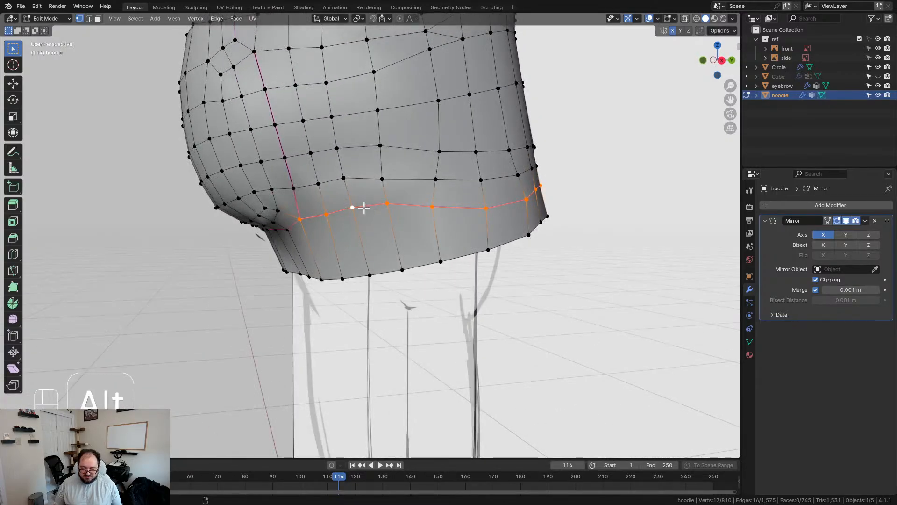
left_click(287, 229, "alt+shift")
key("d")
Select the complete hem seam loop from front to back and smooth it repeatedly in the side view
mouse_move(439, 227)
middle_mouse_down()
mouse_move(396, 226)
mouse_move(445, 229)
middle_mouse_up()
scroll(443, 229, "up", 3)
middle_click_drag(267, 249, 287, 244)
left_click_drag(211, 218, 329, 246)
left_click(374, 184, "alt+shift")
middle_click_drag(473, 198, 481, 220)
key("KP_3")
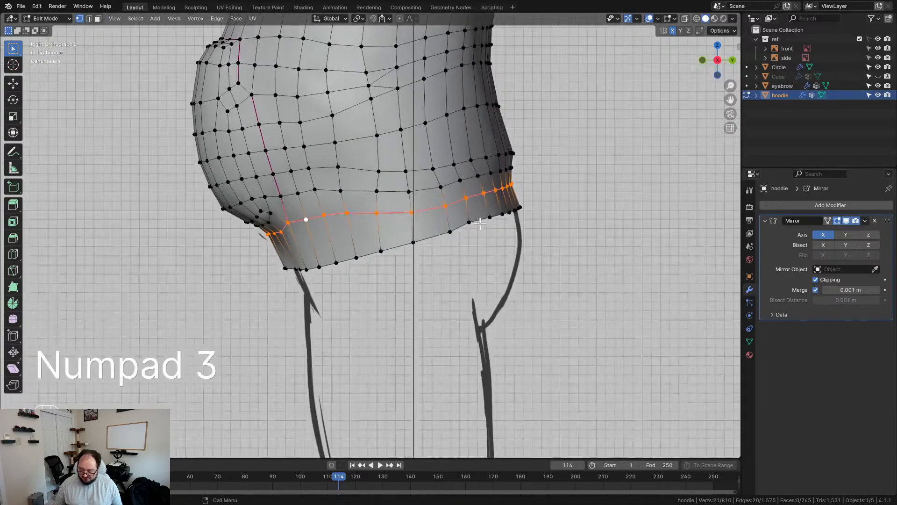
key("d")
key("d")
key("d")
key("d")
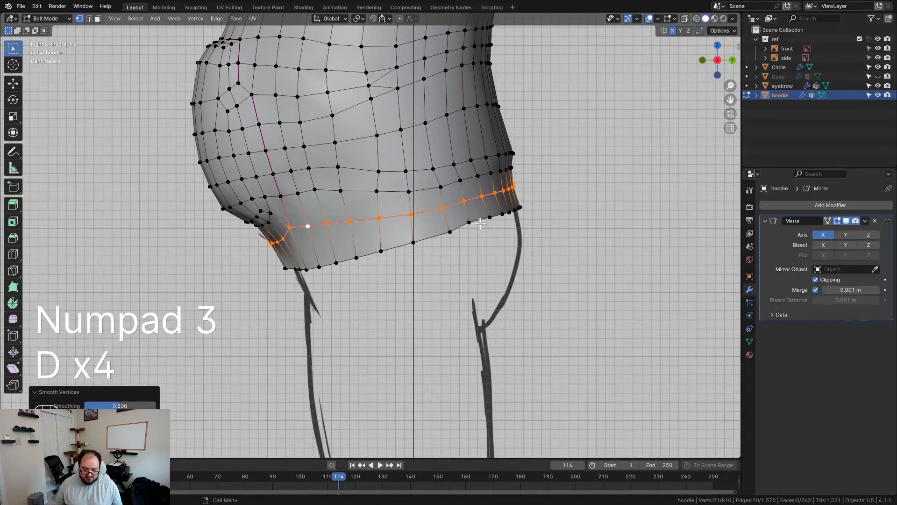
Flatten the hem seam loop to zero along Z and rotate it -13.5° parallel to the hem
key("s")
key("z")
key("KP_0")
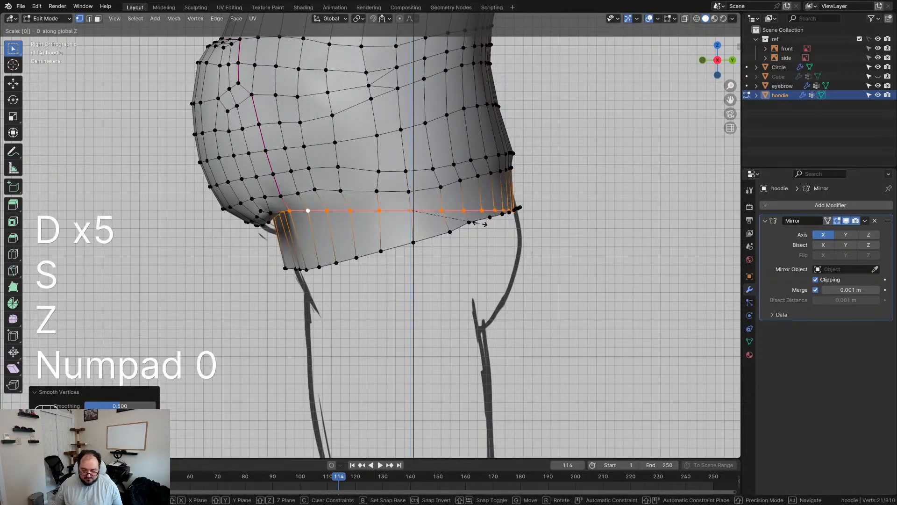
key("KP_Enter")
key("r")
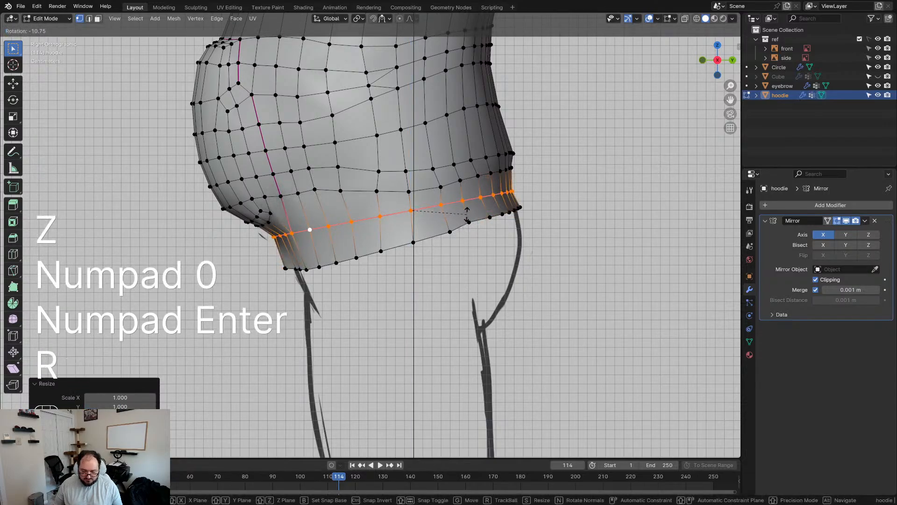
left_click(478, 211)
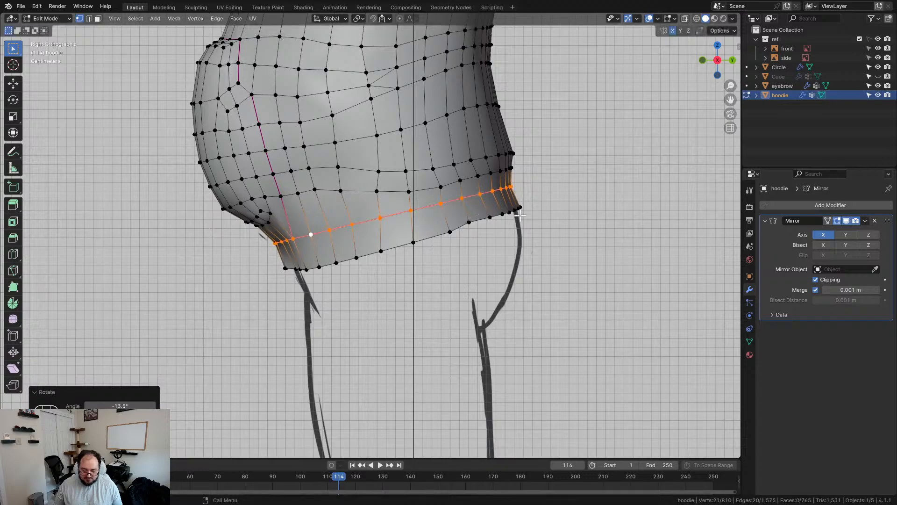
Show the body mesh again and reposition the hem seam loop in the front view
key("KP_1")
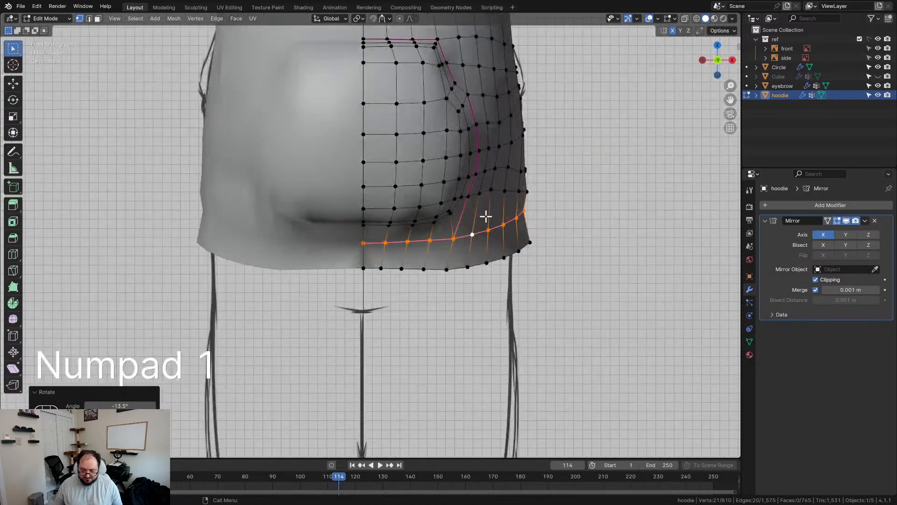
left_click(877, 78)
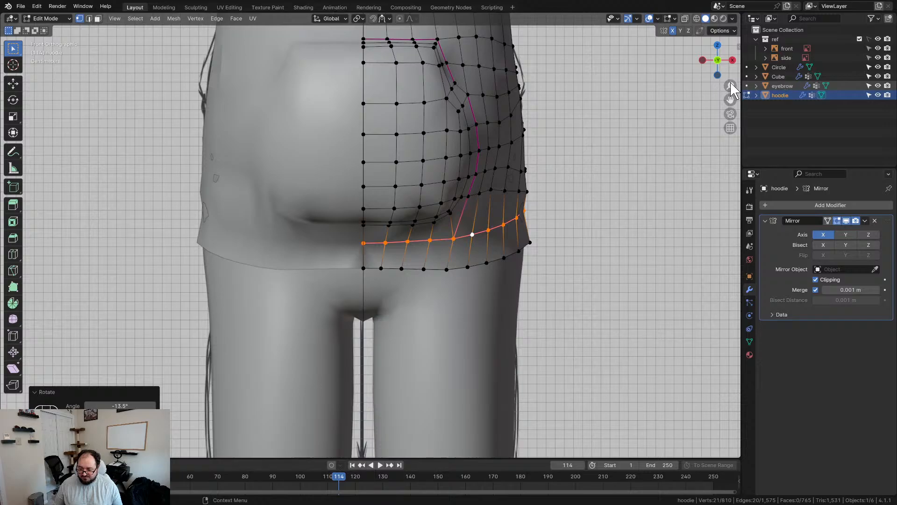
key("g")
left_click(455, 245)
Select the hoodie's bottom edge loop and adjust its position around the upper legs
middle_click_drag(622, 242, 530, 239)
left_click(437, 241, "alt")
key("g")
left_click(436, 240)
middle_click_drag(442, 253, 512, 259)
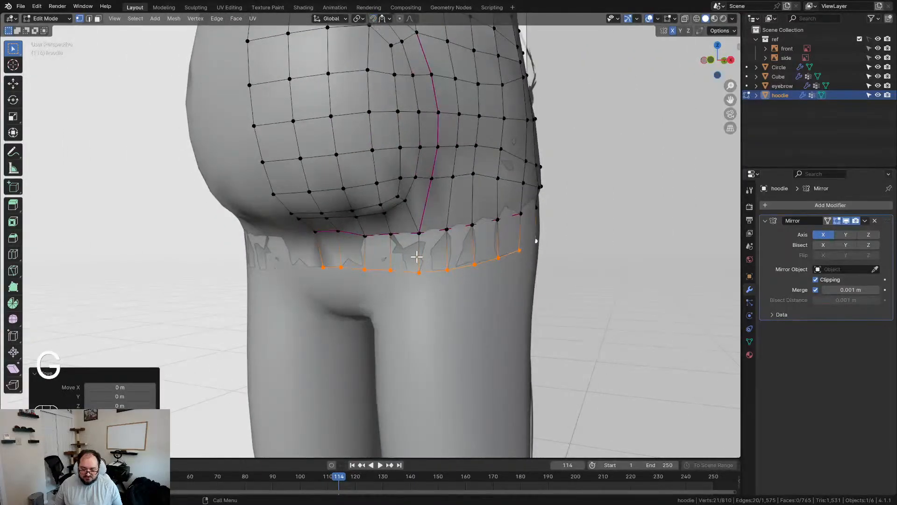
Scale the hem's face band up slightly to clear the body and move it about 0.003 m along X
key("3")
left_click(380, 254, "alt")
key("s")
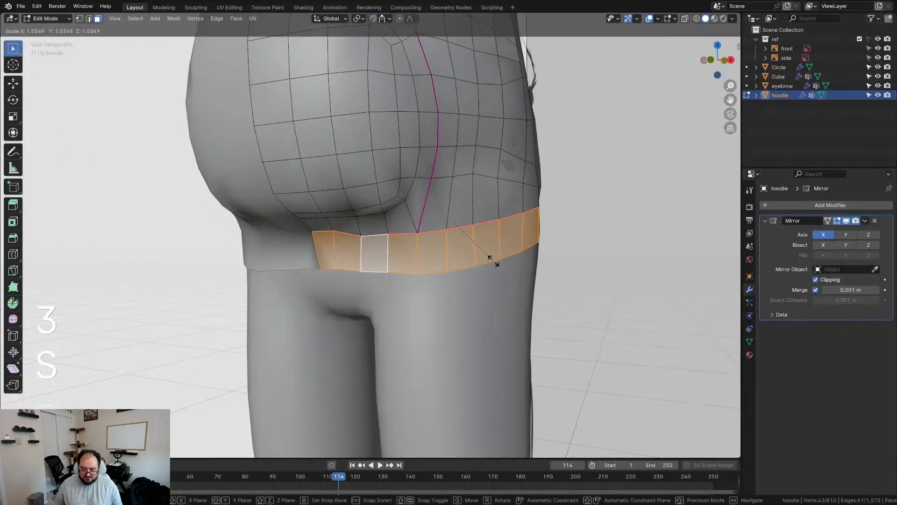
left_click(490, 260)
middle_click_drag(490, 260, 463, 243)
key("g")
key("x")
left_click(555, 270)
key("alt+z")
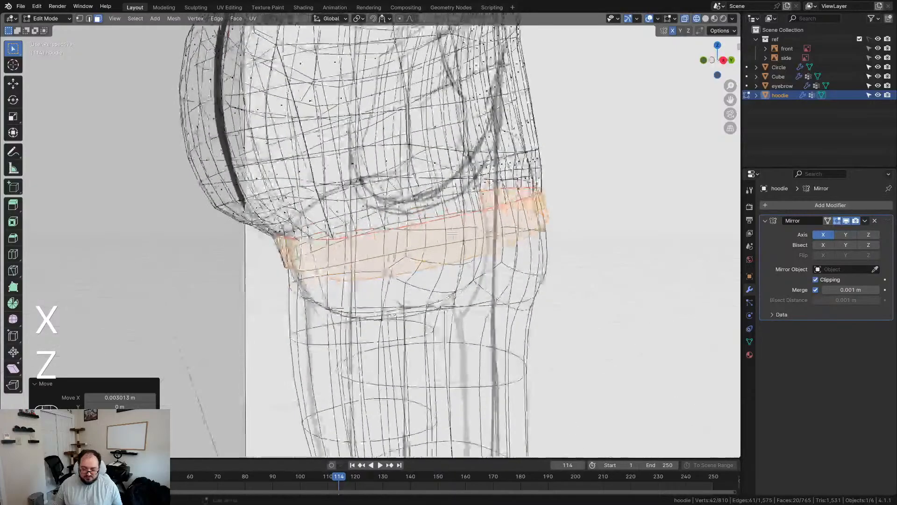
key("alt+z")
Smooth the vertex loop at the belly's underside beside the pocket corner
key("1")
middle_click_drag(371, 259, 399, 246)
left_click(374, 198)
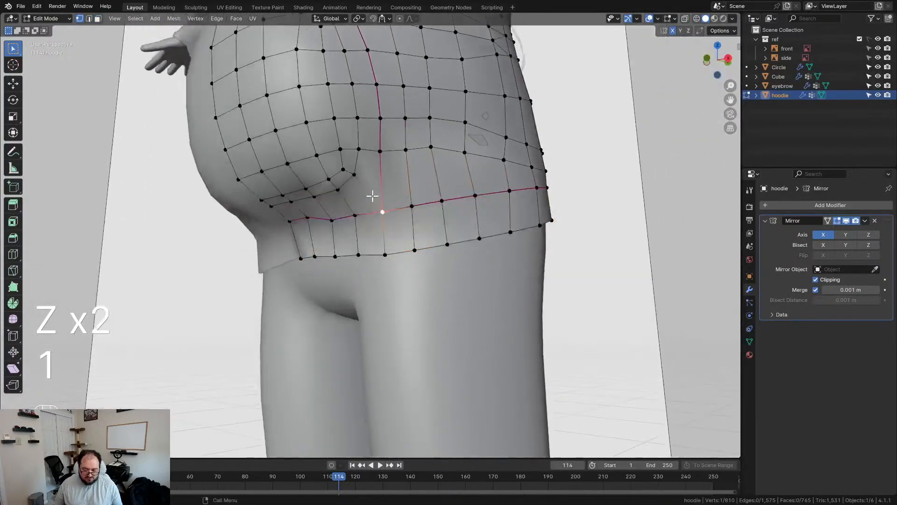
scroll(375, 198, "up", 1)
left_click(340, 171, "alt")
key("d")
key("d")
key("d")
Smooth the hem seam vertex below the pocket corner and the one near the front centre
middle_click_drag(371, 183, 396, 208)
left_click(404, 221)
key("d")
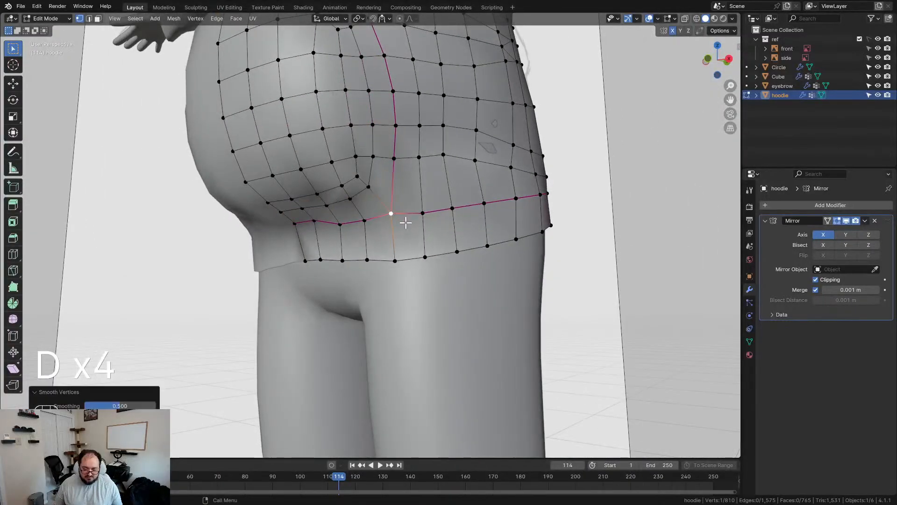
left_click(294, 229)
key("d")
Smooth the side vertices in the row above the hem seam, undoing the extra smoothing on the row above
middle_click_drag(444, 233, 363, 268)
middle_click_drag(381, 228, 403, 260, "shift")
middle_click_drag(403, 260, 342, 221)
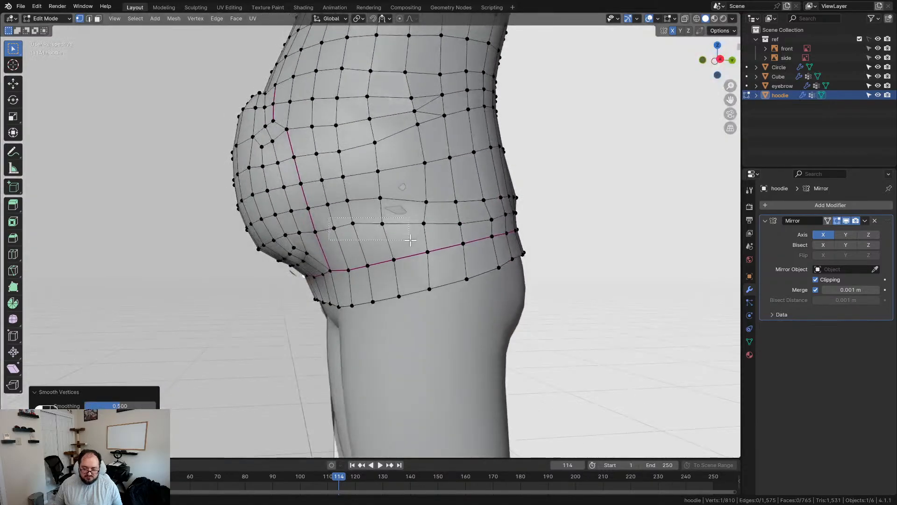
left_click_drag(427, 208, 439, 208)
key("d")
left_click(441, 208)
key("ctrl+z")
key("ctrl+z")
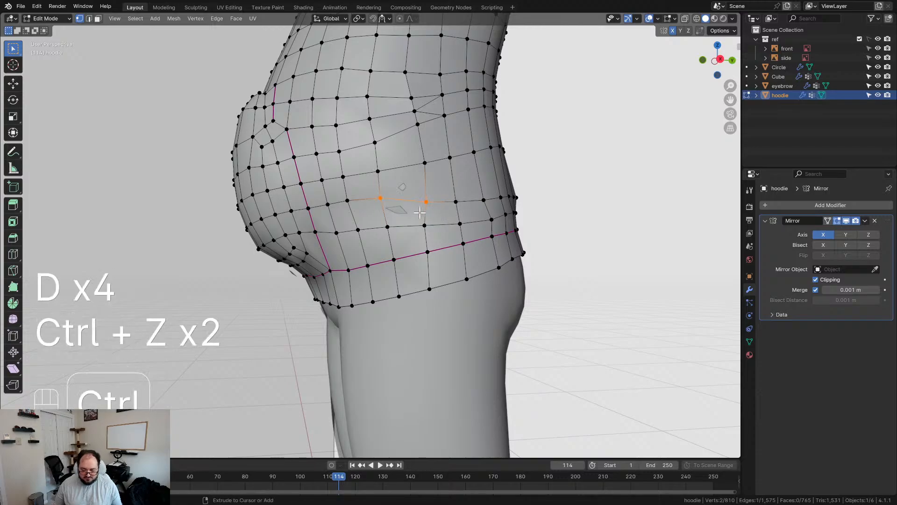
Try smoothing the block of side vertices between the belly and the back, and undo it
middle_click_drag(429, 215, 439, 230)
left_click(397, 225)
left_click_drag(375, 111, 415, 235)
key("d")
key("ctrl+z")
key("ctrl+z")
mouse_move(445, 232)
middle_mouse_down()
mouse_move(493, 232)
mouse_move(444, 233)
middle_mouse_up()
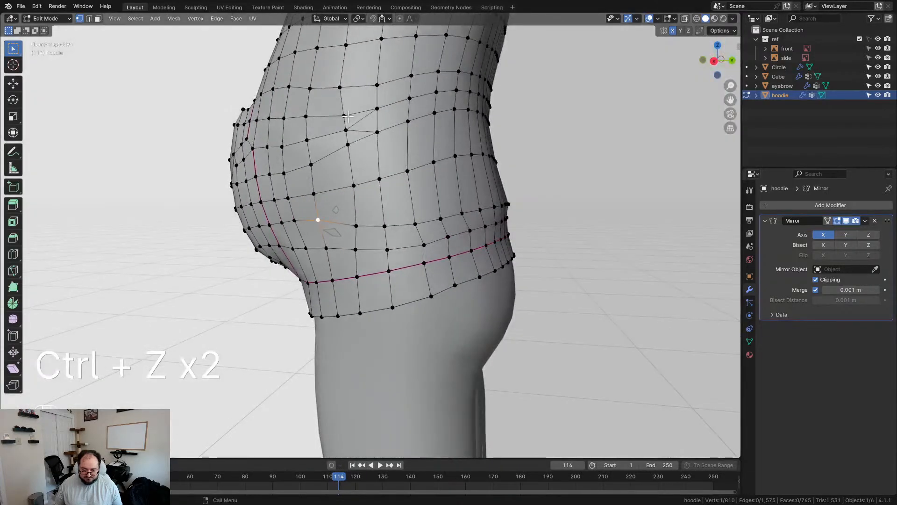
Remove the diagonal edges at the side triangle and the horizontal edge row running from the pocket's seam corner towards the back
middle_click_drag(421, 169, 473, 206)
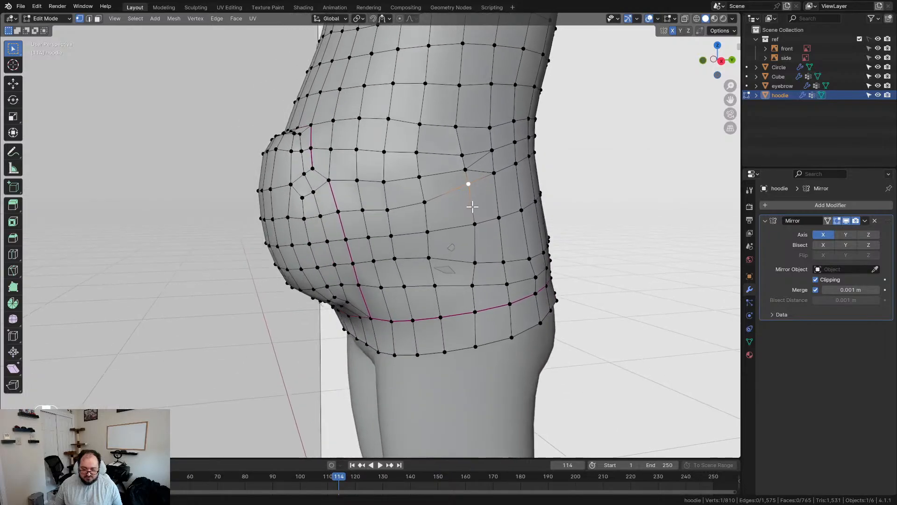
mouse_move(363, 173)
middle_mouse_down()
mouse_move(371, 179)
mouse_move(354, 180)
middle_mouse_up()
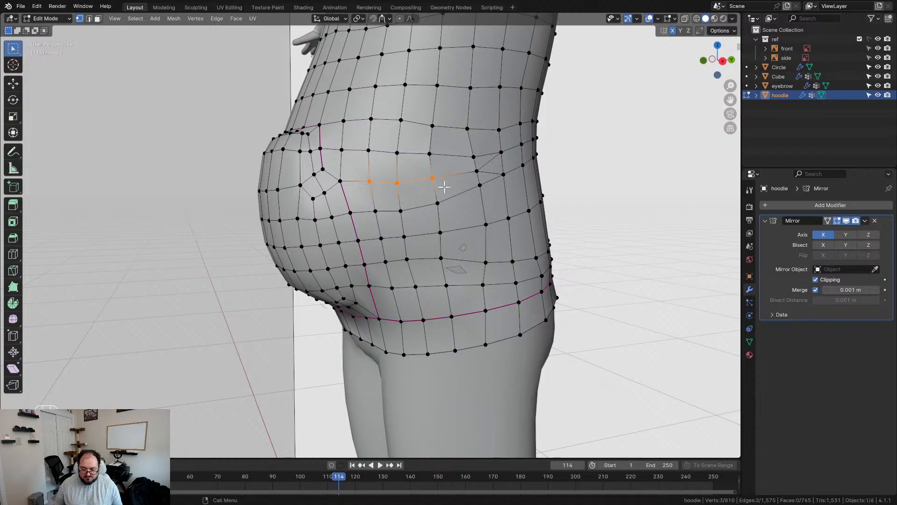
middle_click_drag(489, 170, 490, 180)
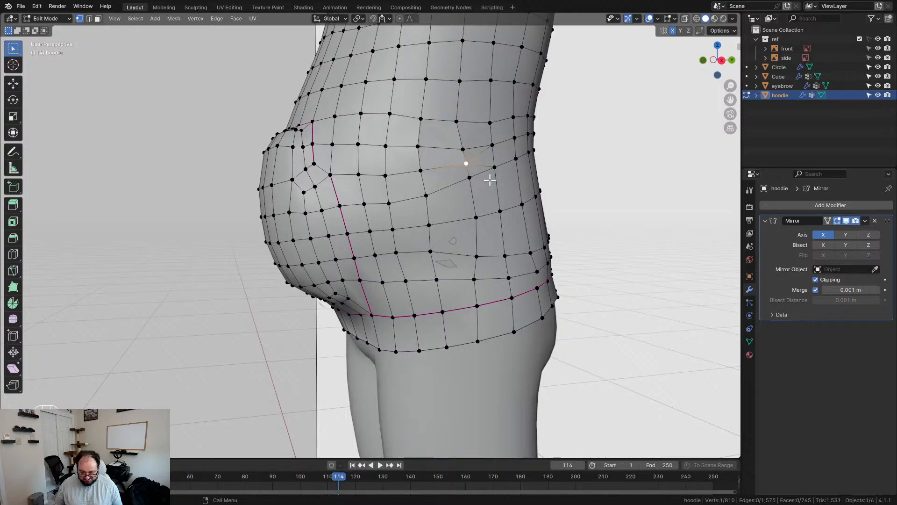
key("2")
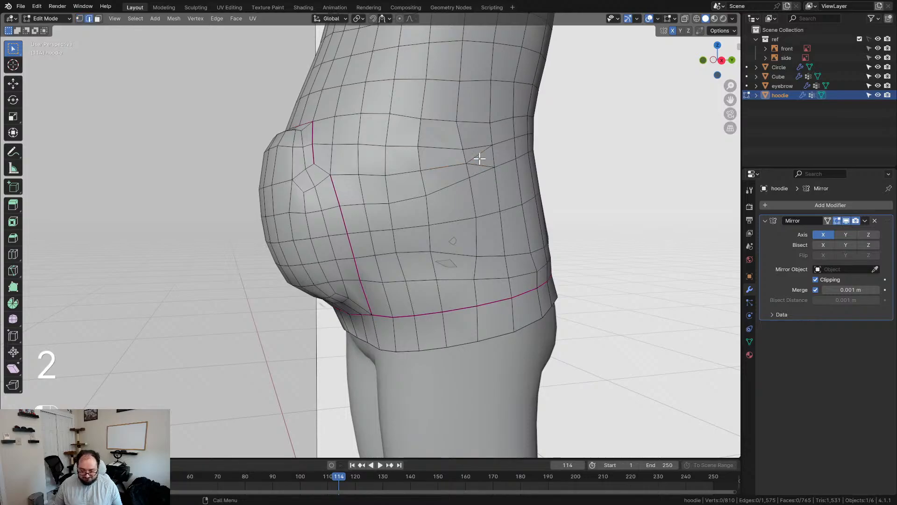
left_click(480, 164, "shift")
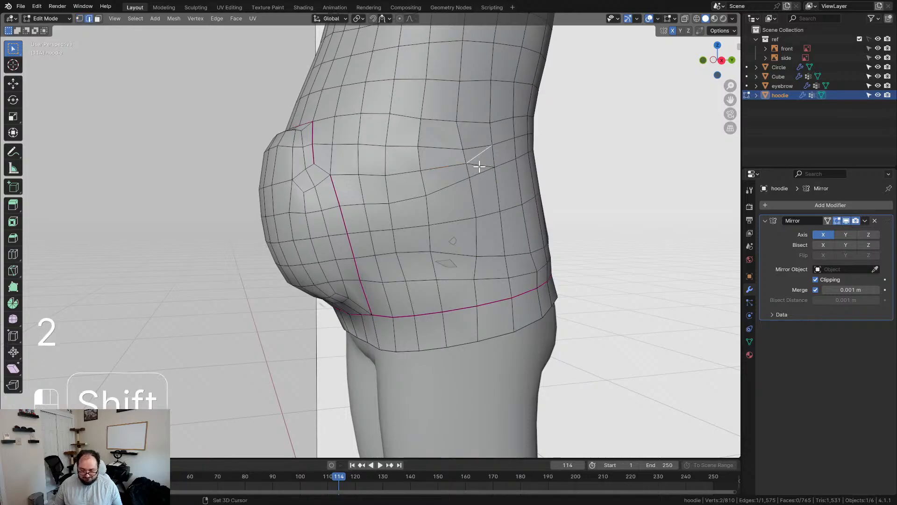
key("x")
left_click(353, 177)
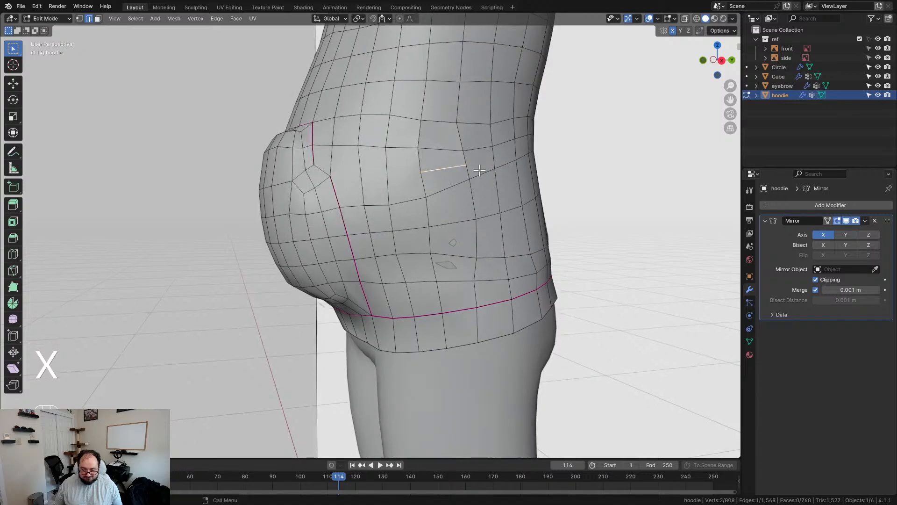
Delete the leftover horizontal edge on the hoodie's side, between the belly and the back
middle_click_drag(480, 170, 436, 192)
key("x")
left_click(438, 196)
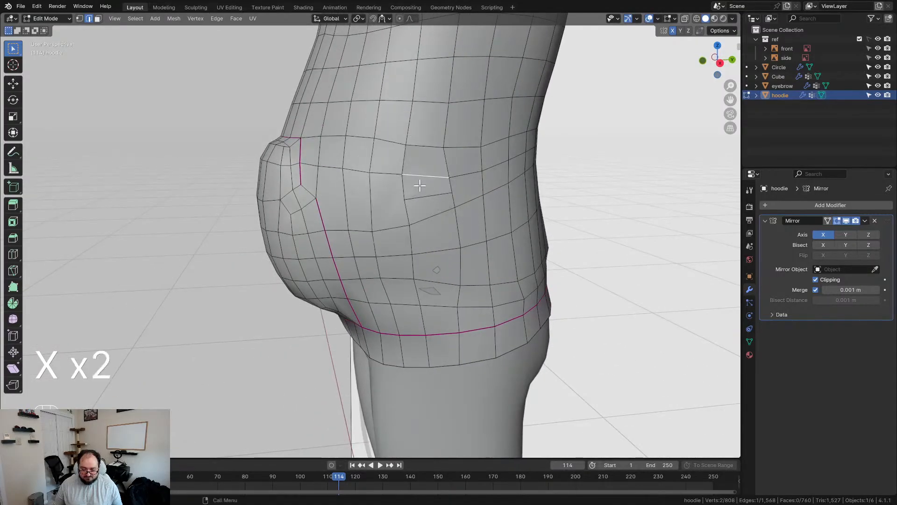
middle_click_drag(429, 202, 437, 187)
scroll(432, 169, "up", 2)
key("x")
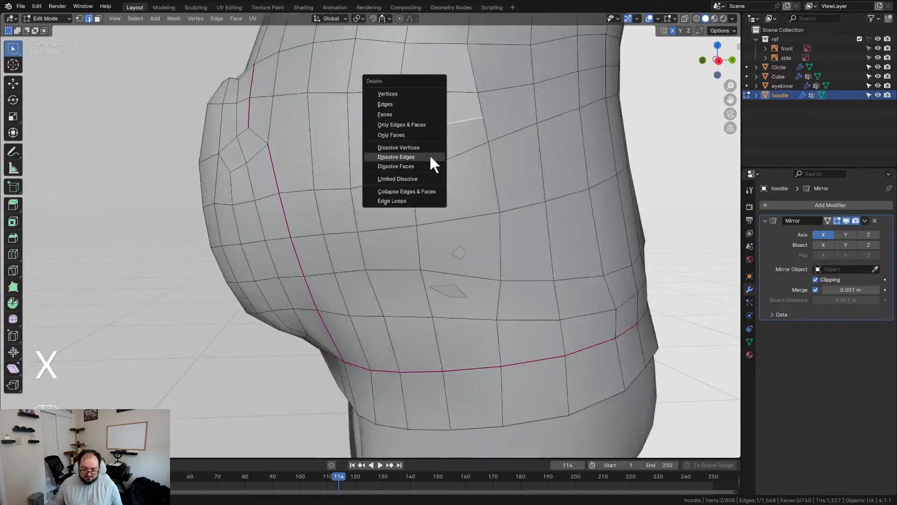
left_click(400, 105)
middle_click_drag(423, 120, 419, 137)
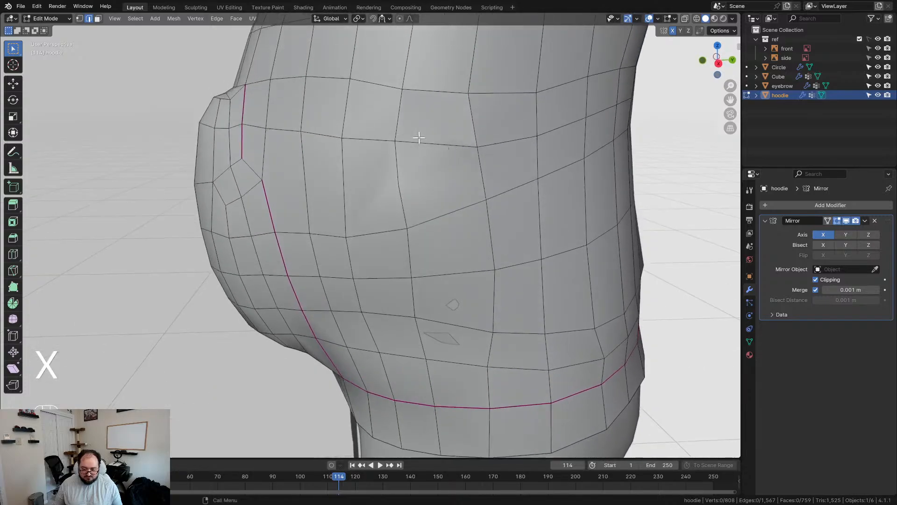
Try filling the area left by the deleted edge on the hoodie's side
key("f")
middle_click_drag(427, 147, 434, 185)
key("z")
key("z")
left_click(434, 186)
scroll(436, 188, "down", 3)
middle_click_drag(436, 217, 357, 167)
Cut an edge with the Knife from the seam vertex at the pocket corner diagonally to the side vertex one row lower
key("1")
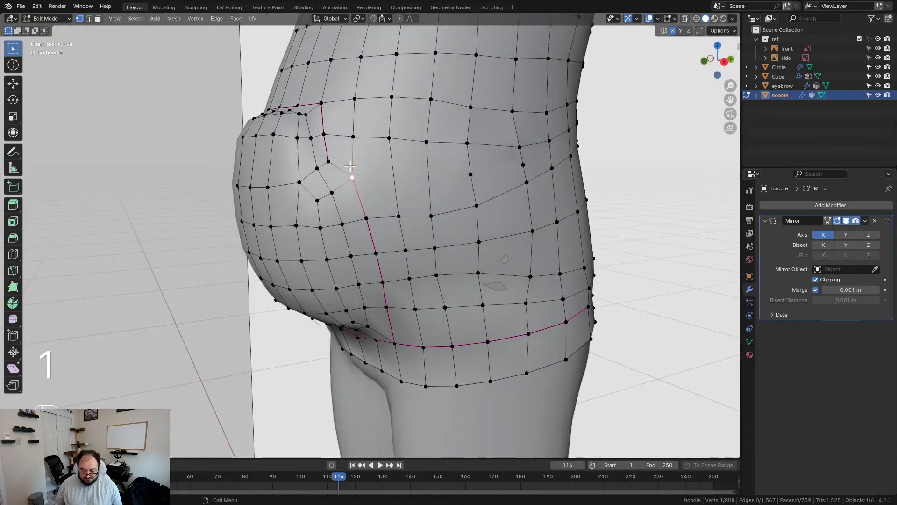
key("k")
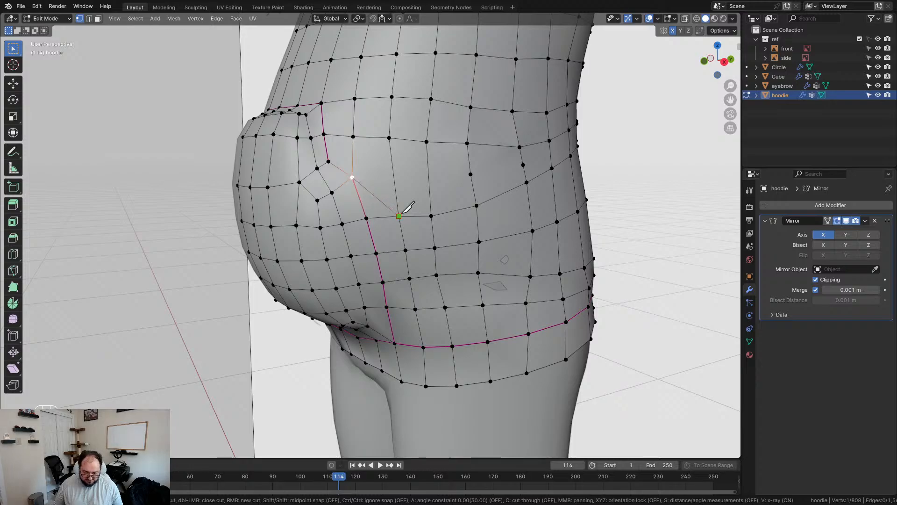
key("Return")
Examine the hoodie's side and front shading in Object Mode and Edit Mode
scroll(446, 184, "down", 5)
middle_click_drag(421, 206, 424, 186)
scroll(464, 226, "up", 2)
key("Tab")
middle_click_drag(462, 246, 432, 192)
key("Tab")
key("Tab")
key("a")
left_click(425, 194)
key("Tab")
mouse_move(451, 217)
middle_mouse_down()
mouse_move(430, 227)
mouse_move(443, 214)
middle_mouse_up()
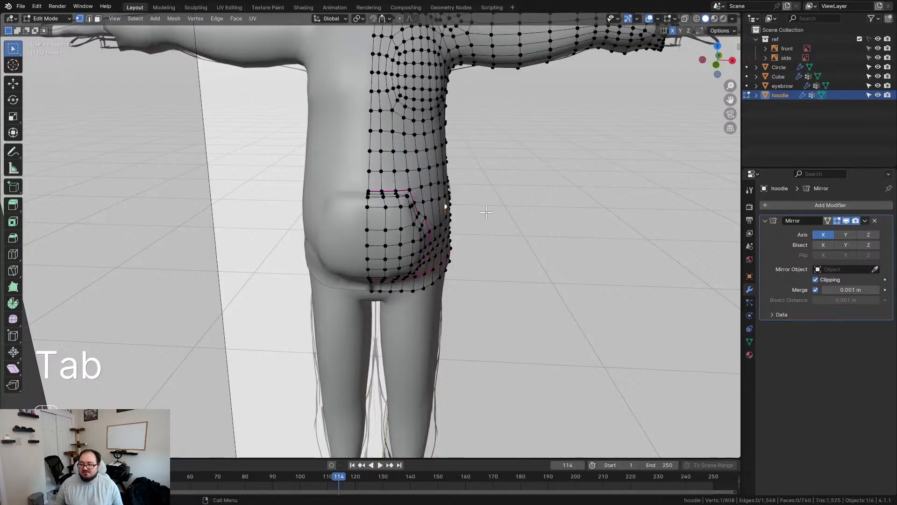
Select the whole hoodie mesh and recalculate its normals to the outside
middle_click_drag(483, 205, 440, 209)
key("a")
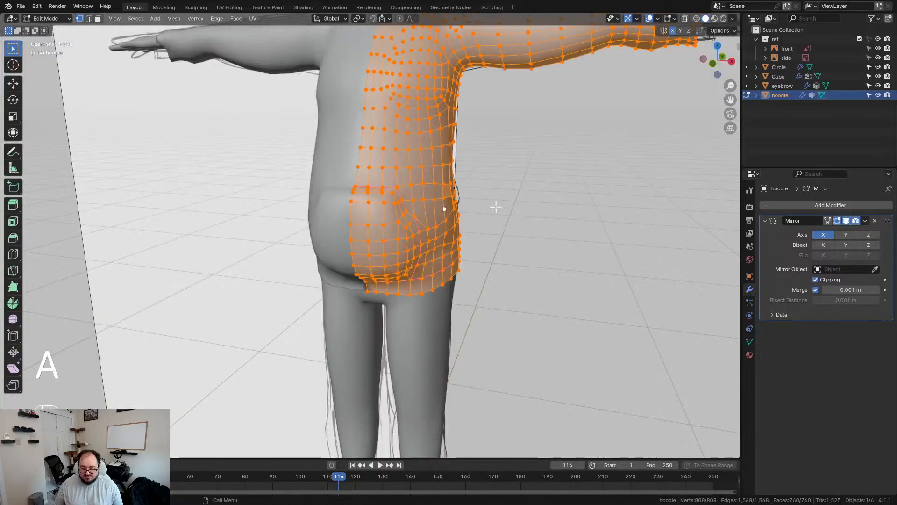
key("q")
key("Tab")
middle_click_drag(494, 228, 455, 201)
key("Tab")
scroll(472, 199, "up", 2)
key("a")
key("q")
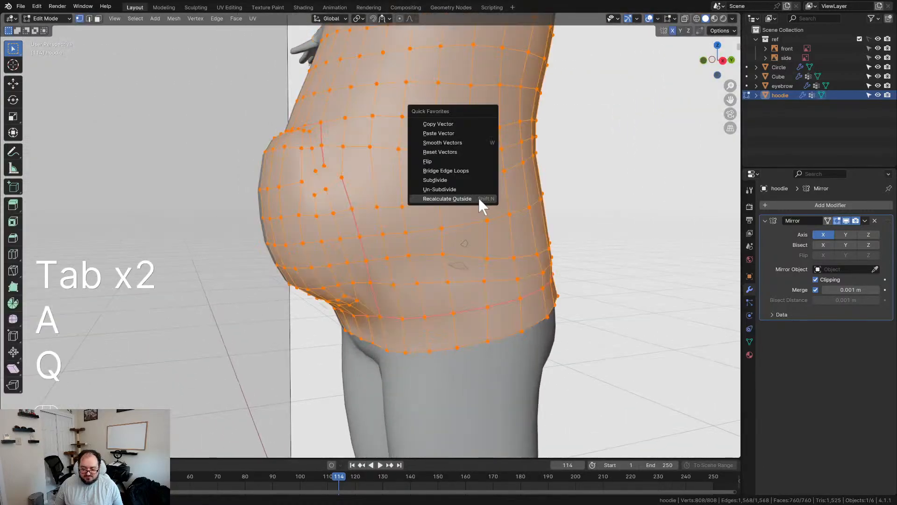
left_click(431, 148)
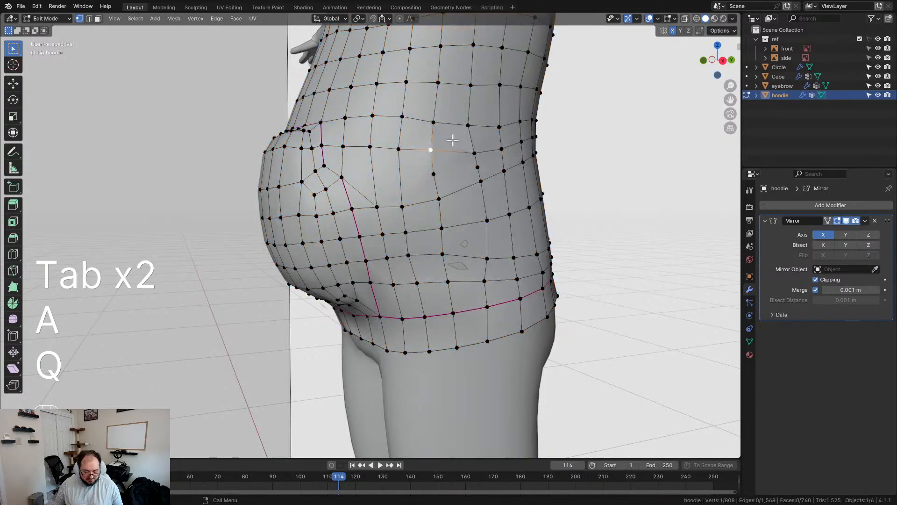
Delete the side face directly above the opening between the belly and the back
key("3")
left_click(453, 141)
key("x")
left_click(454, 151)
Fill the side opening with three stacked quads, working from the upper edge down
middle_click_drag(460, 156, 451, 184)
key("1")
left_click(442, 164, "shift")
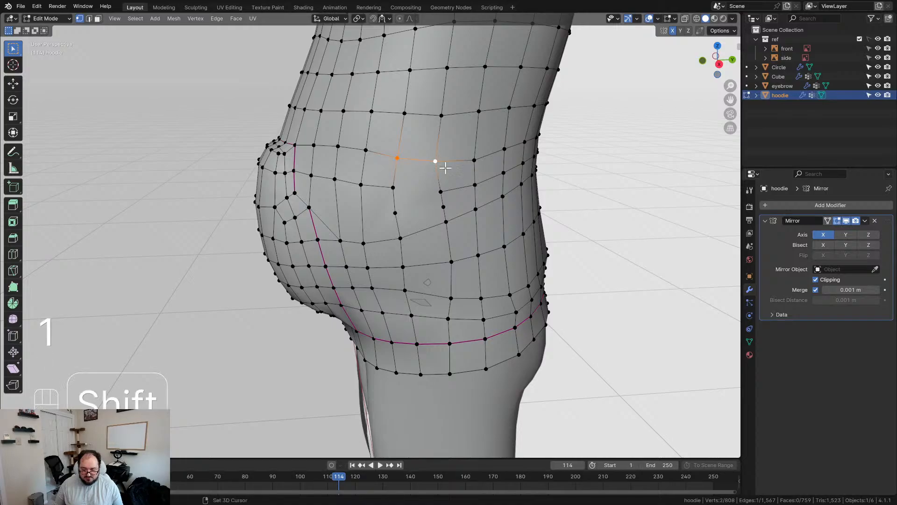
key("f")
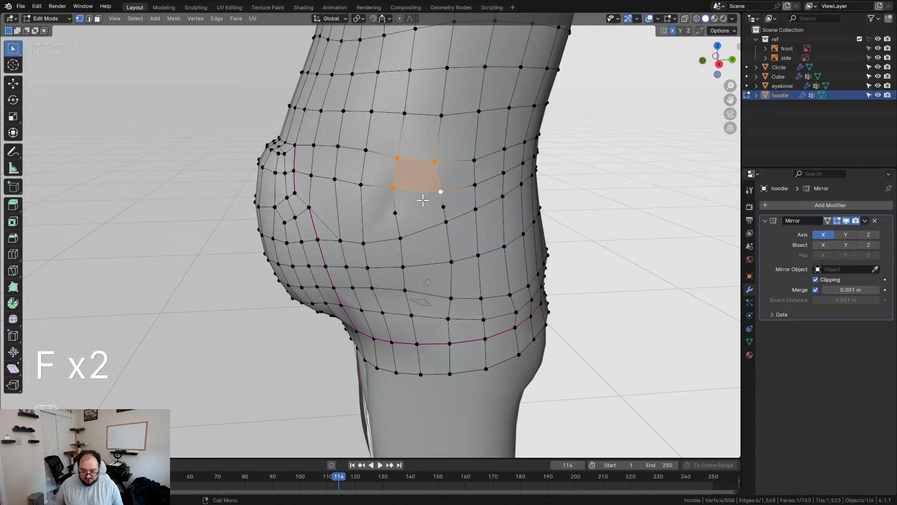
left_click(392, 187)
key("f")
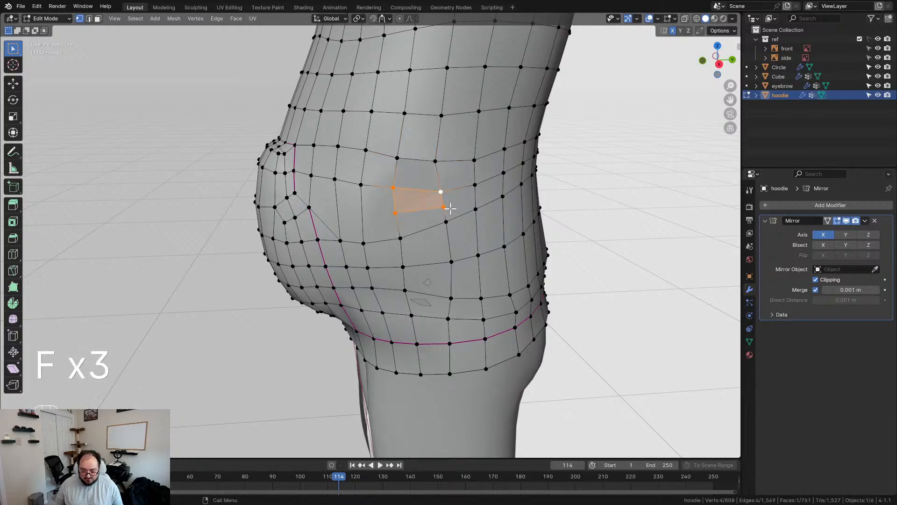
left_click(396, 213)
key("f")
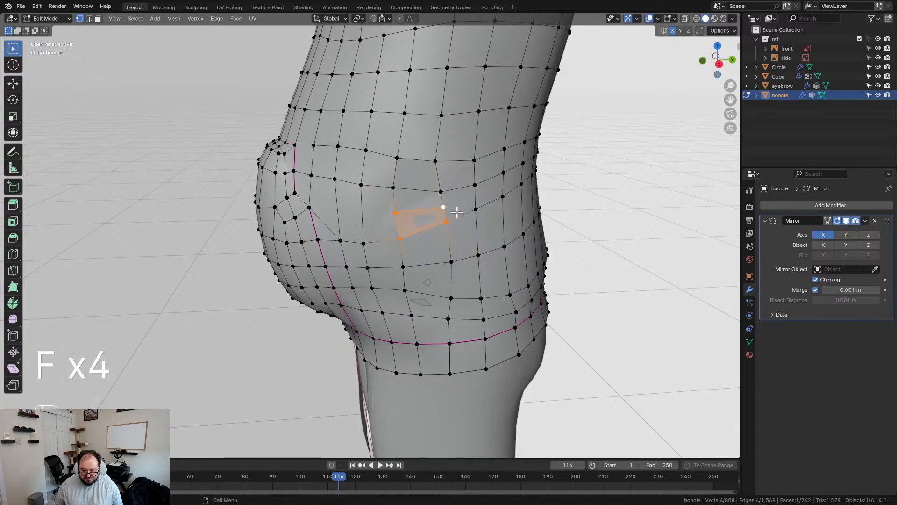
Recalculate the normals of the entire hoodie to the outside so they include the new quads
middle_click_drag(446, 208, 447, 203)
key("a")
key("q")
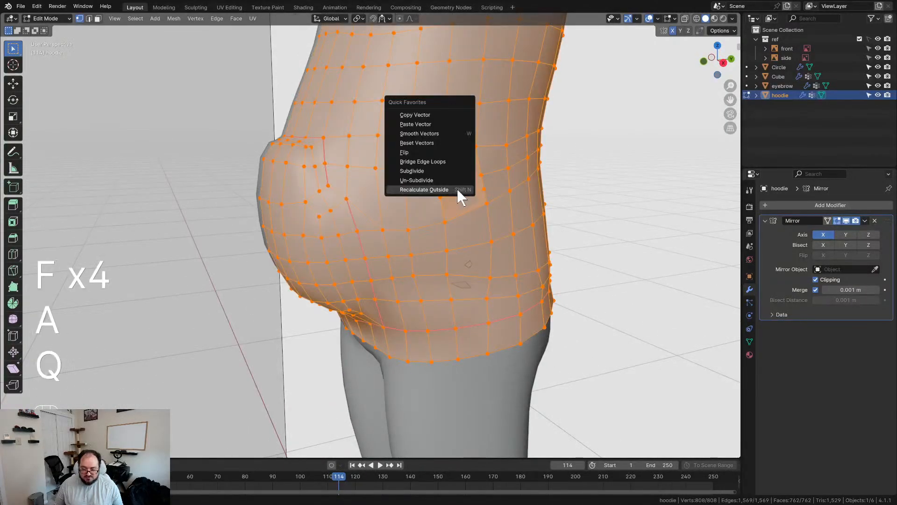
left_click(456, 188)
Reset the normal vectors of the whole hoodie mesh and clear the selection
middle_click_drag(467, 199, 400, 182)
left_click(527, 226)
key("a")
scroll(451, 200, "down", 1)
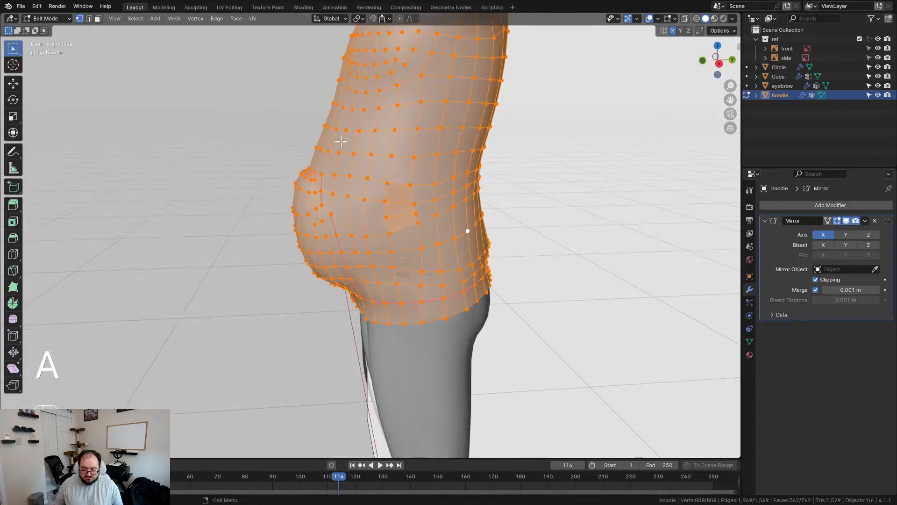
left_click(233, 19)
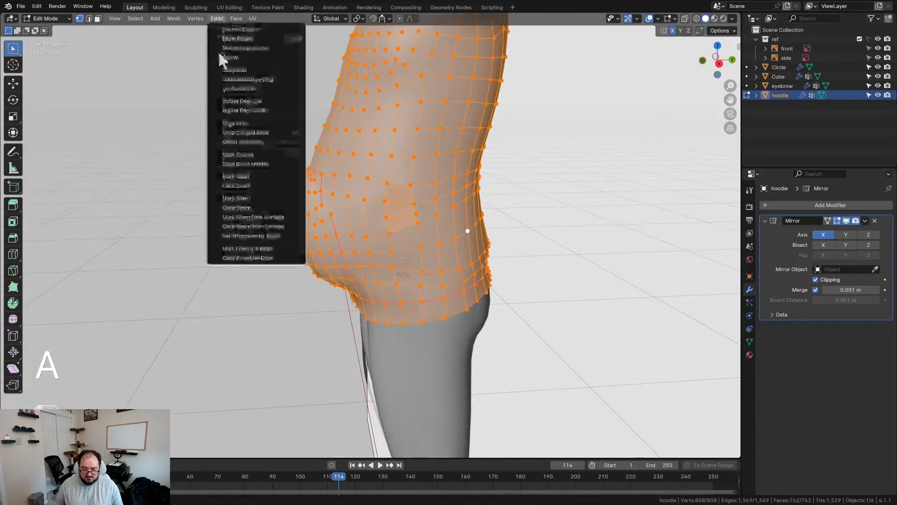
left_click(256, 204)
left_click(216, 19)
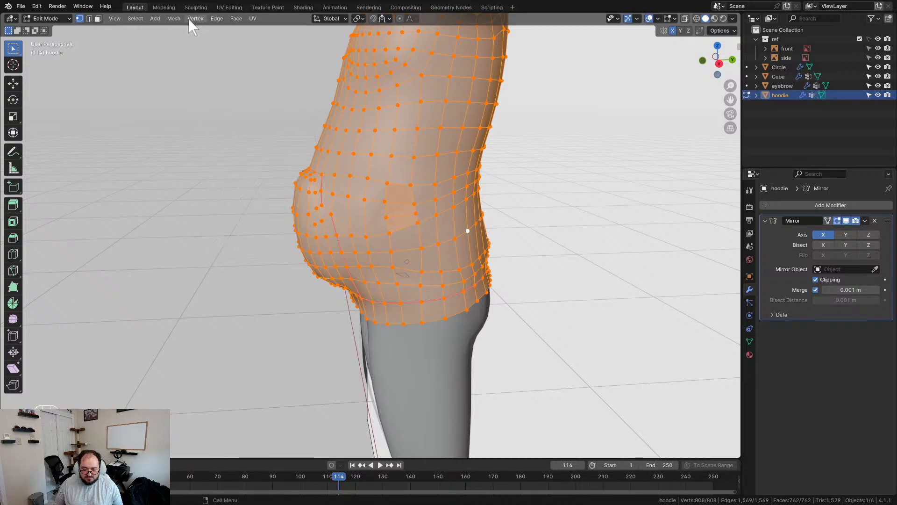
left_click(173, 18)
mouse_move(209, 188)
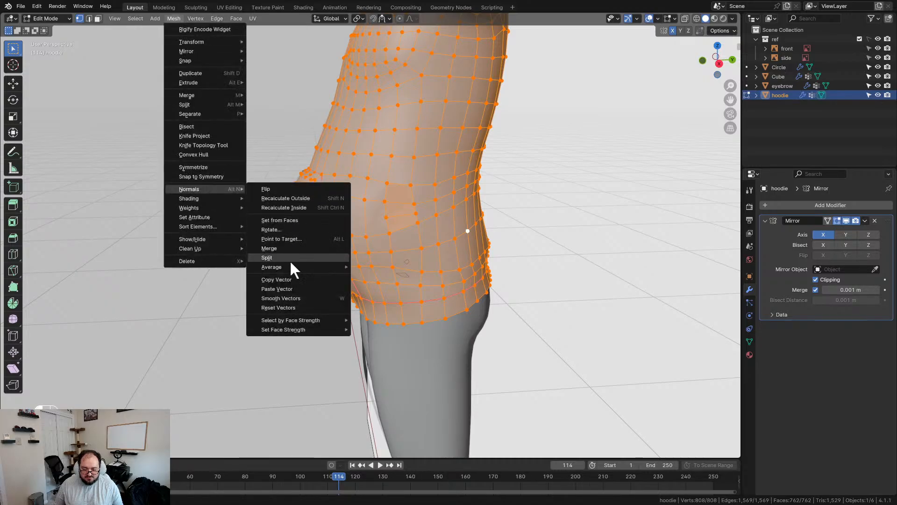
left_click(300, 309)
key("q")
left_click(415, 208)
left_click(599, 232)
scroll(406, 205, "up", 3)
Switch the hoodie to flat shading in Object Mode, and set it back to smooth shading
key("Tab")
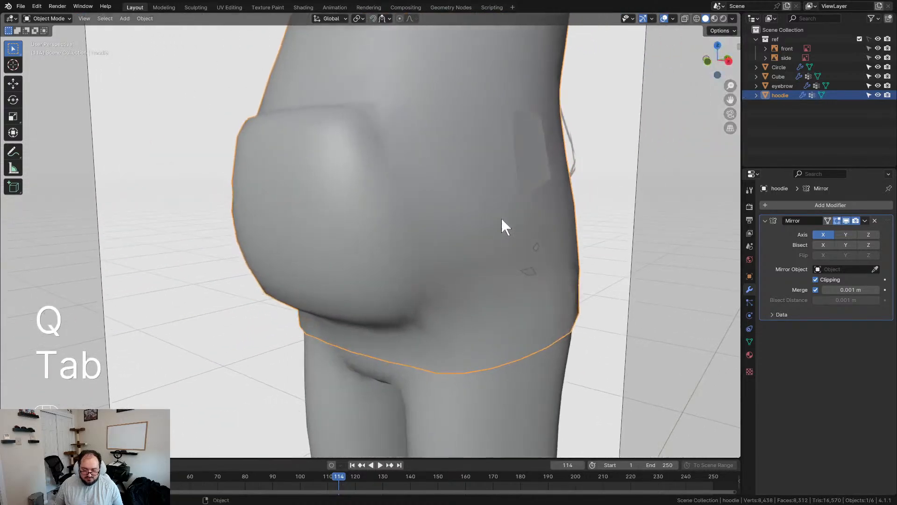
key("Tab")
left_click(442, 214)
right_click(479, 167)
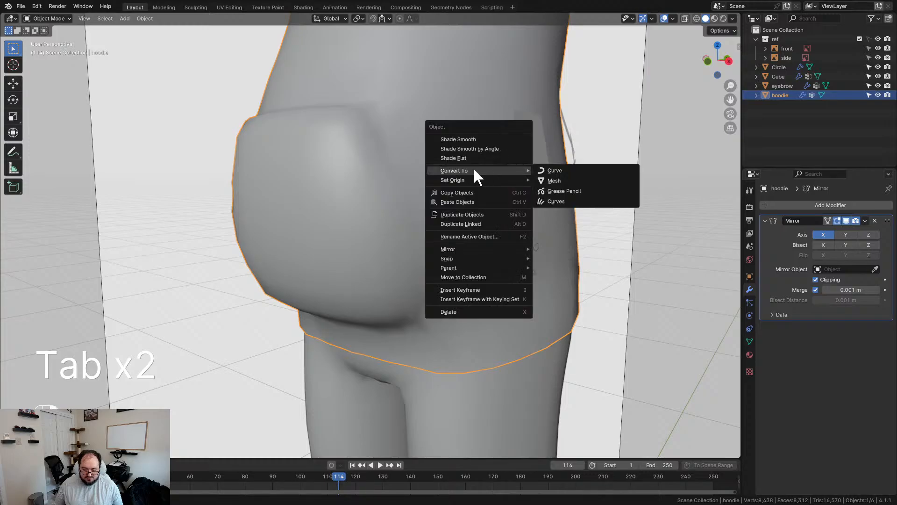
left_click(456, 135)
right_click(457, 145)
left_click(462, 155)
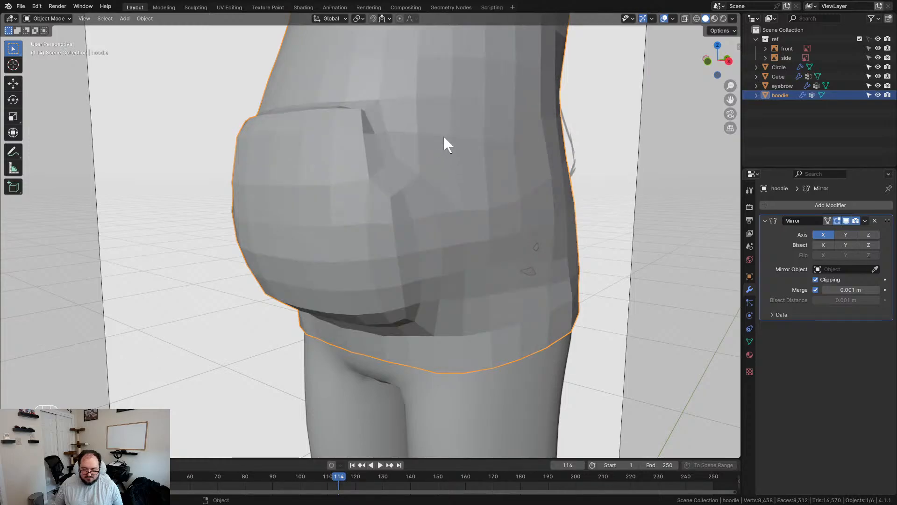
right_click(430, 127)
left_click(401, 119)
Delete the horizontal edge between the two lower filled side quads and check the surface in Object Mode
middle_click_drag(532, 166, 533, 194)
key("Tab")
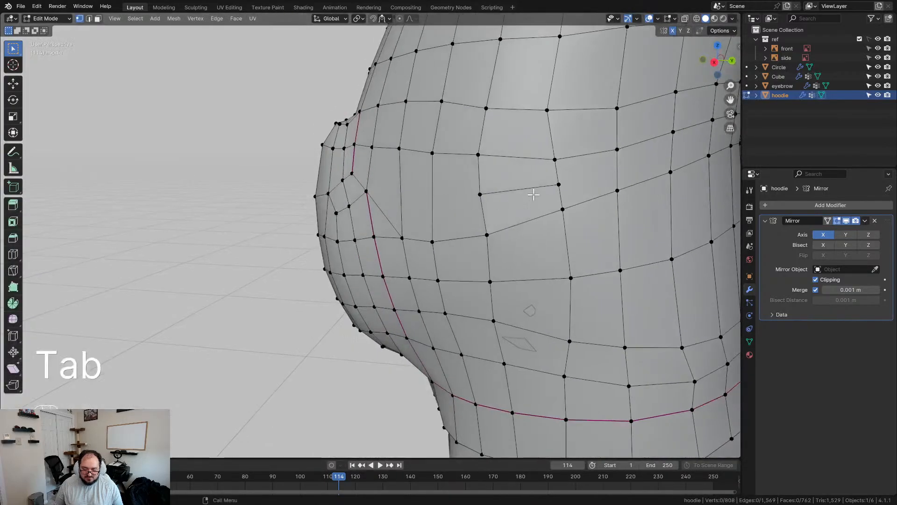
key("2")
left_click(528, 189)
key("x")
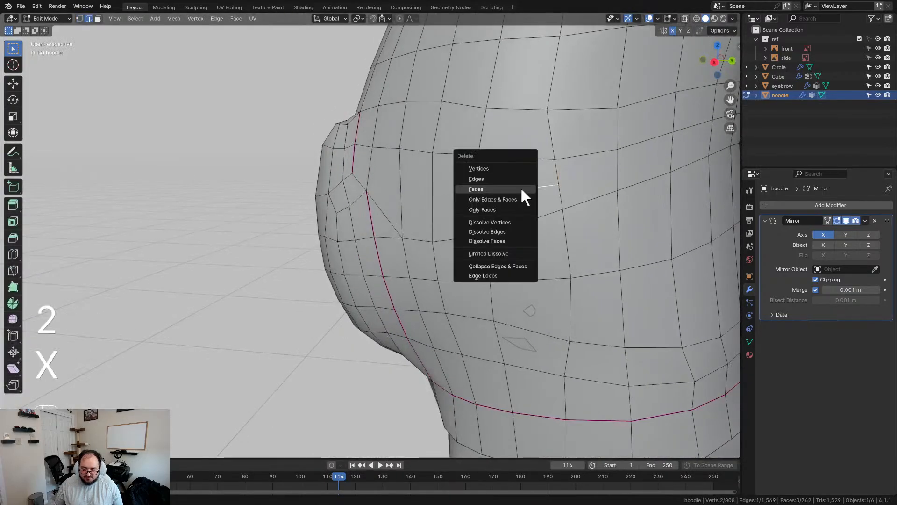
left_click(500, 179)
middle_click_drag(500, 178, 555, 201)
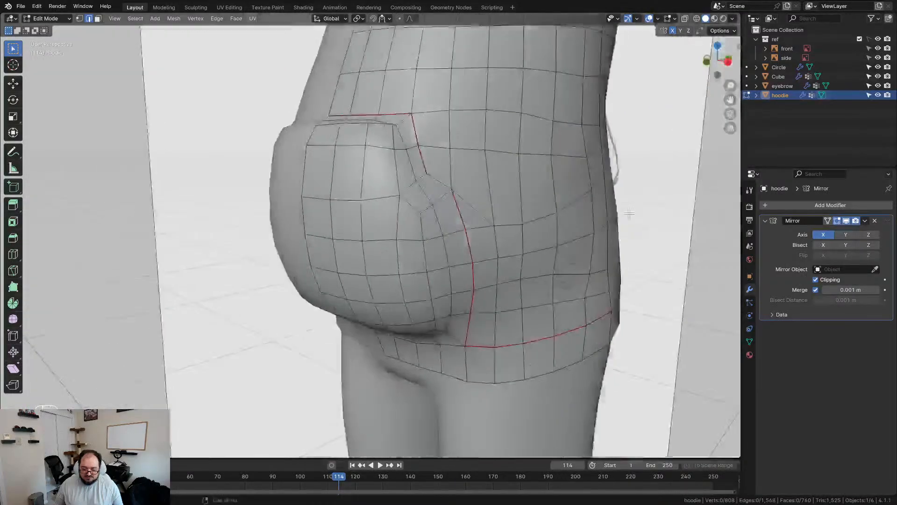
key("Tab")
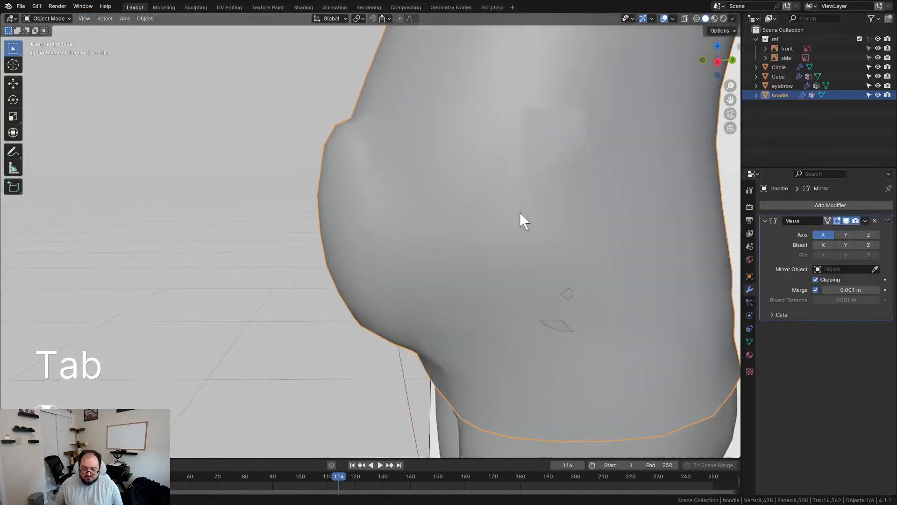
middle_click_drag(520, 213, 416, 241)
Set a crease of 1 on the uncreased edge that bridges the gap in the pocket's side seam
key("Tab")
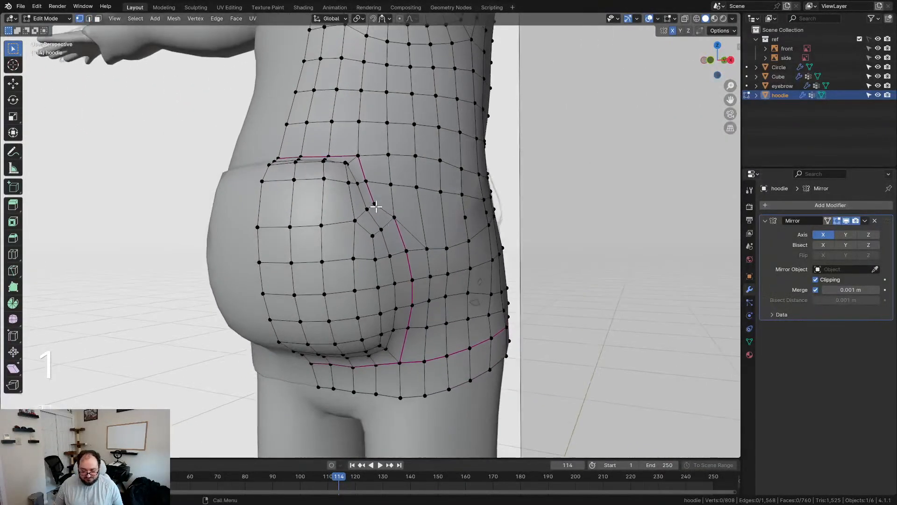
key("shift+e")
key("KP_1")
key("KP_Enter")
middle_click_drag(411, 222, 356, 200)
key("KP_3")
key("Tab")
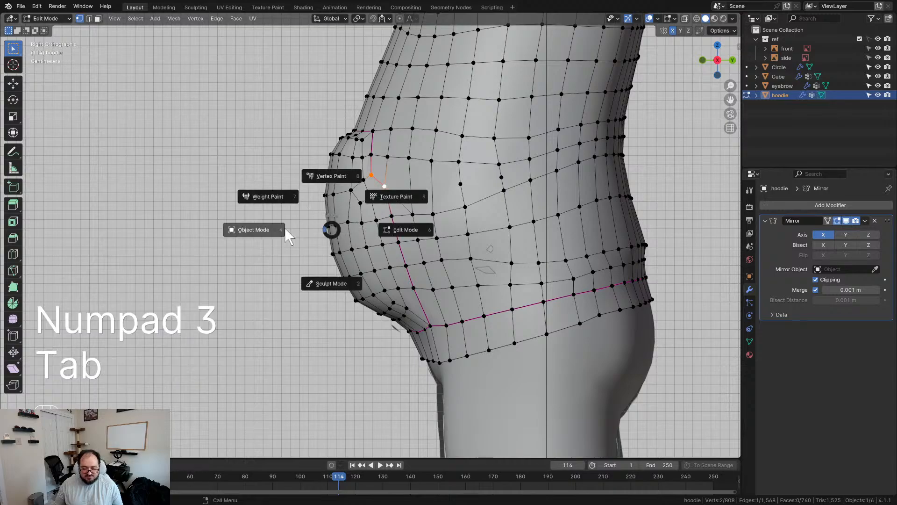
Switch the hoodie to Sculpt Mode and reshape the front bulge's profile in side view with the Grab brush
left_click(334, 280)
left_click_drag(395, 301, 360, 273)
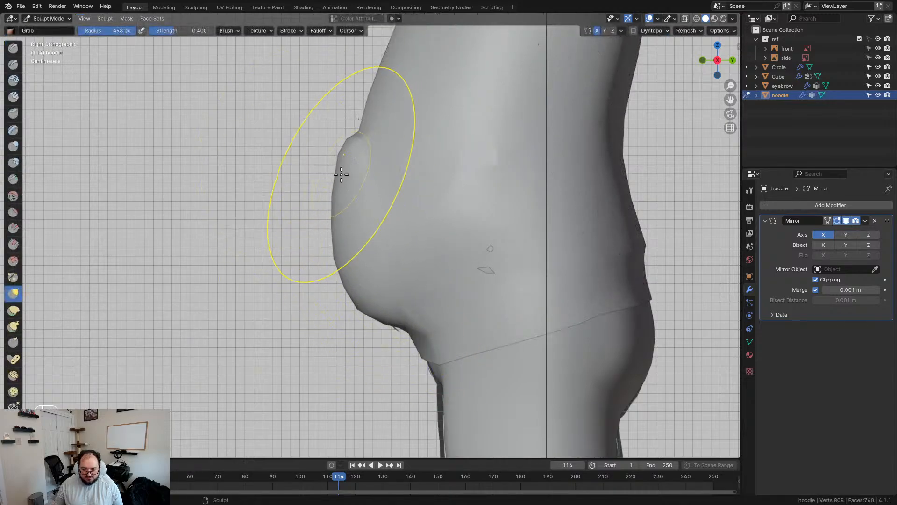
left_click_drag(334, 206, 345, 242)
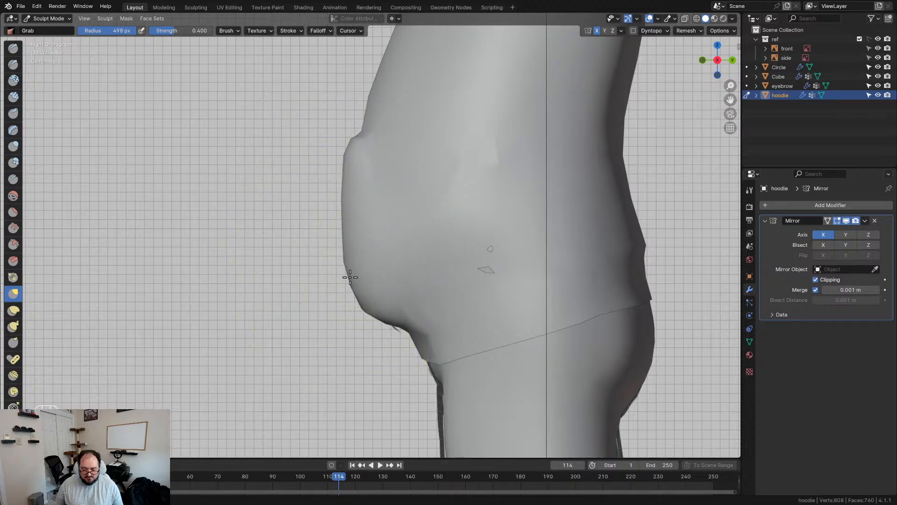
mouse_move(350, 277)
left_mouse_down()
mouse_move(360, 277)
mouse_move(367, 150)
mouse_move(379, 136)
mouse_move(349, 170)
left_mouse_up()
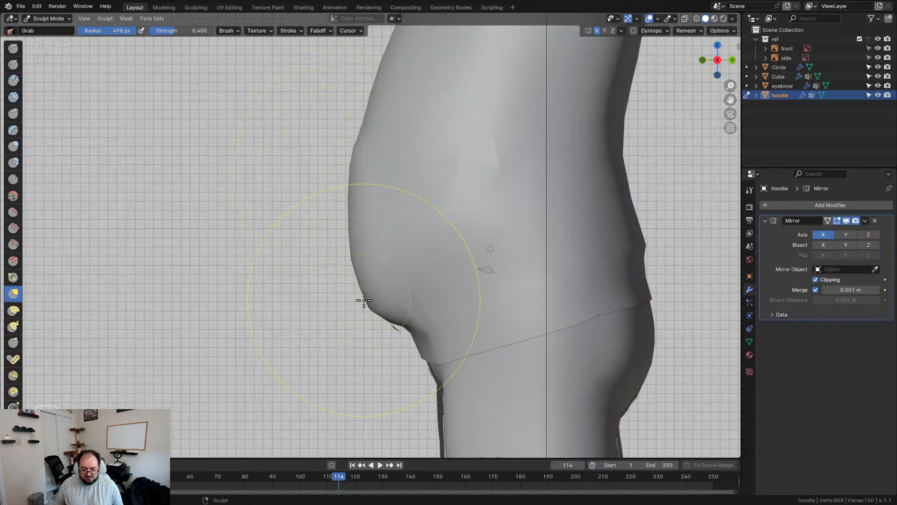
left_click_drag(372, 279, 391, 299)
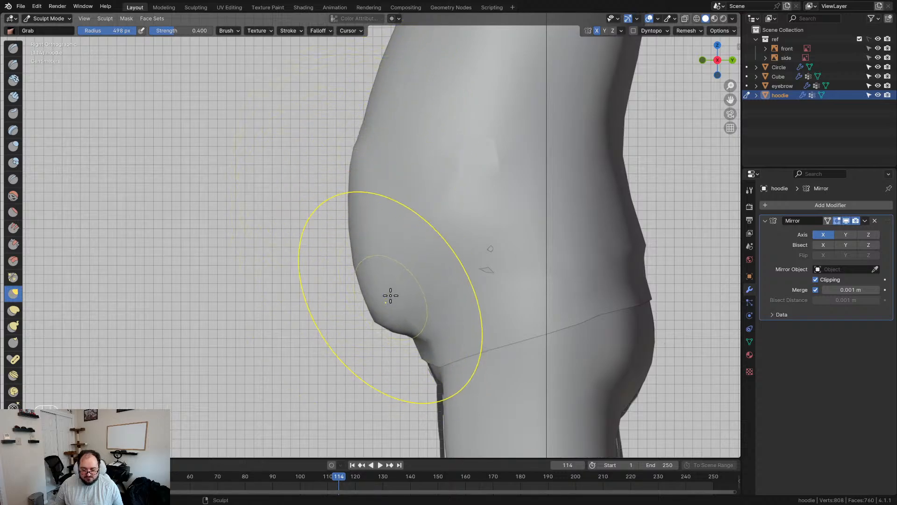
left_click_drag(358, 251, 347, 268)
Pull the lower edge and corner of the hoodie's front bulge into shape with the Grab brush, finishing in front view
middle_click_drag(401, 279, 365, 278)
mouse_move(323, 325)
left_mouse_down()
mouse_move(313, 331)
mouse_move(387, 327)
mouse_move(410, 336)
mouse_move(407, 328)
mouse_move(359, 345)
left_mouse_up()
key("KP_1")
scroll(321, 310, "up", 2)
mouse_move(306, 381)
left_mouse_down()
mouse_move(308, 398)
mouse_move(316, 353)
left_mouse_up()
left_click_drag(368, 332, 388, 325)
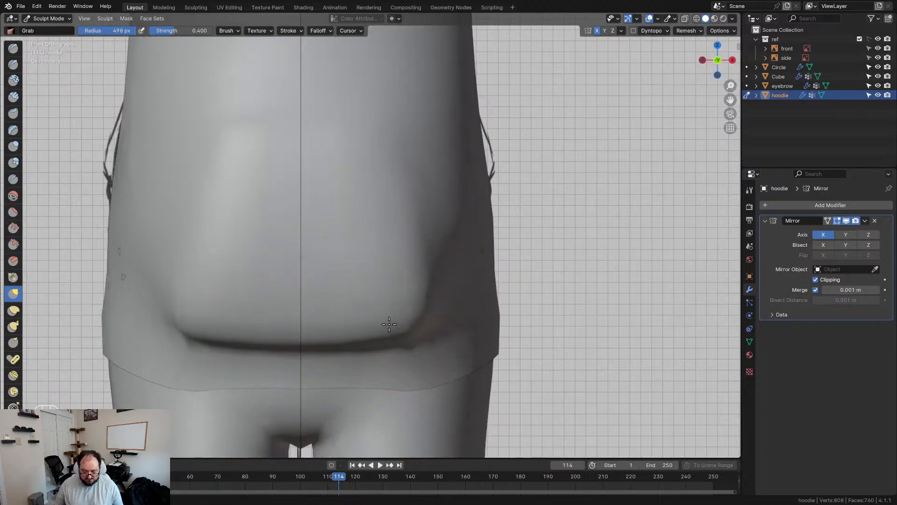
Return to Edit Mode and, in side view, move the vertices at the upper end of the bulge's creased border
key("Tab")
middle_click_drag(450, 309, 336, 279)
scroll(335, 279, "down", 3)
key("KP_3")
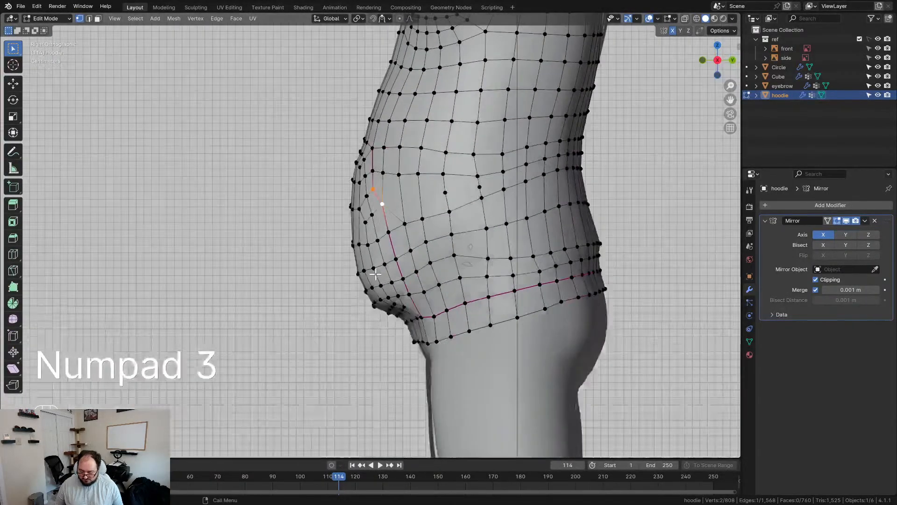
scroll(344, 267, "up", 4)
key("g")
left_click(377, 172)
left_click(365, 167)
key("g")
left_click(373, 167)
Reposition the vertices beside the middle of the bulge's creased border to even out their spacing in side view
left_click(364, 210)
key("g")
left_click(368, 208)
left_click(370, 202)
key("g")
left_click(375, 199)
left_click(378, 253)
key("g")
left_click(374, 248)
key("g")
left_click(390, 243)
Move the vertices along the lower part of the bulge closer to its creased border in side view
left_click(376, 294)
key("g")
left_click(385, 295)
left_click(401, 285)
key("g")
left_click(408, 285)
left_click(391, 325)
key("g")
left_click(399, 321)
left_click(400, 318)
key("g")
left_click(408, 317)
Adjust the vertices around the bulge's bottom corner so the rows run evenly into the creased border
left_click(402, 342)
key("g")
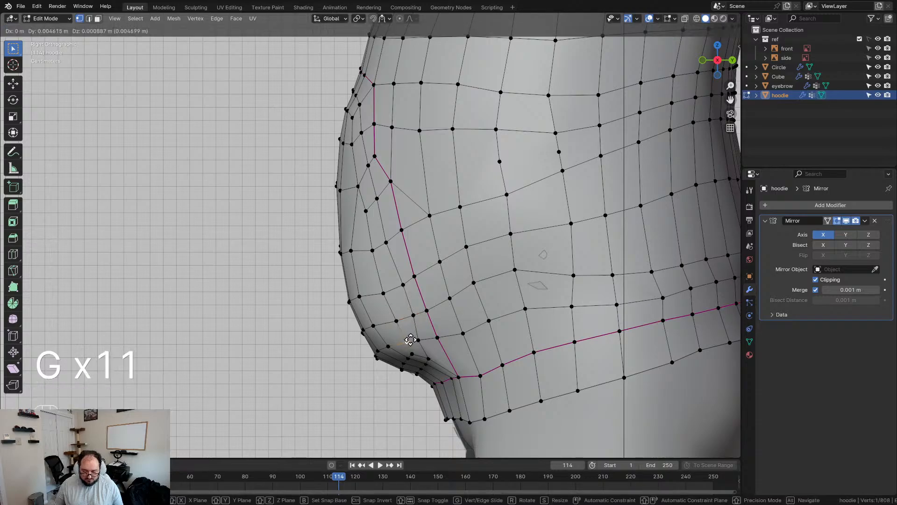
left_click(409, 342)
left_click(430, 337)
key("g")
left_click(427, 338)
left_click(419, 349)
key("g")
left_click(421, 349)
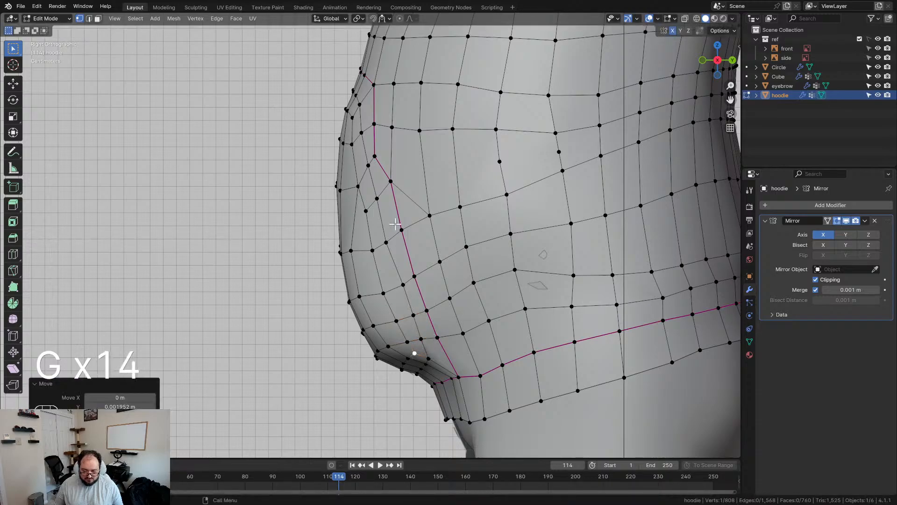
Move two vertices on the upper creased border of the bulge slightly to smooth its curve
scroll(362, 189, "down", 5)
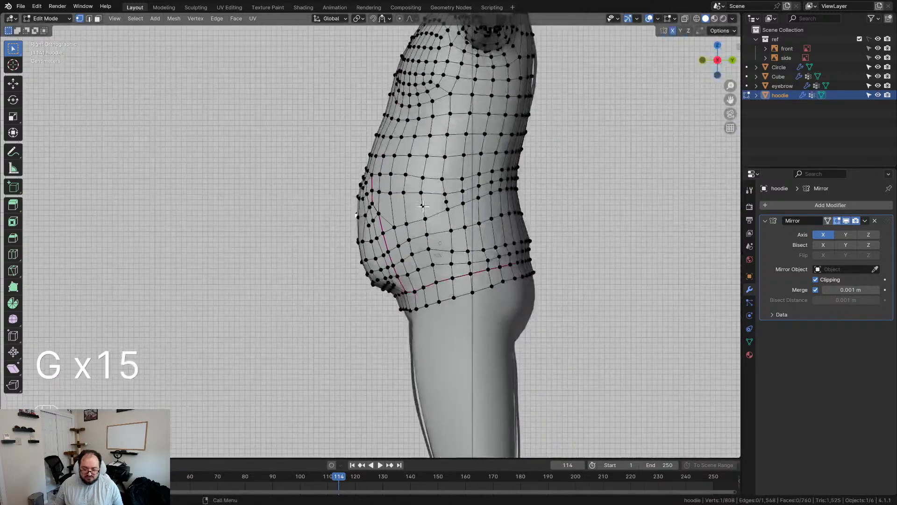
scroll(387, 168, "up", 4)
left_click(387, 167)
key("g")
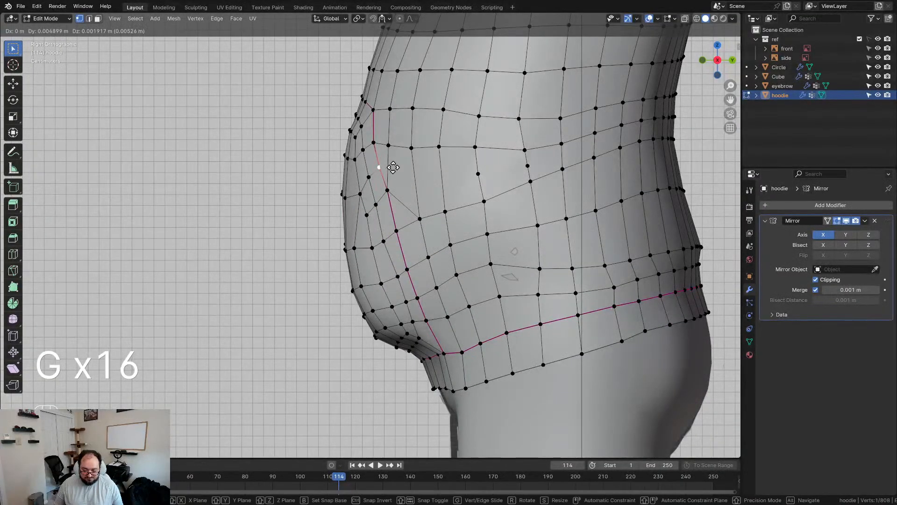
left_click(393, 168)
left_click(394, 191)
key("g")
left_click(397, 193)
Dissolve the two stray vertices in the middle of the hoodie's side
scroll(411, 197, "down", 3)
scroll(472, 204, "up", 2)
scroll(472, 204, "up", 1)
middle_click_drag(472, 205, 421, 231, "shift")
left_click(408, 207)
left_click(461, 199, "shift")
key("x")
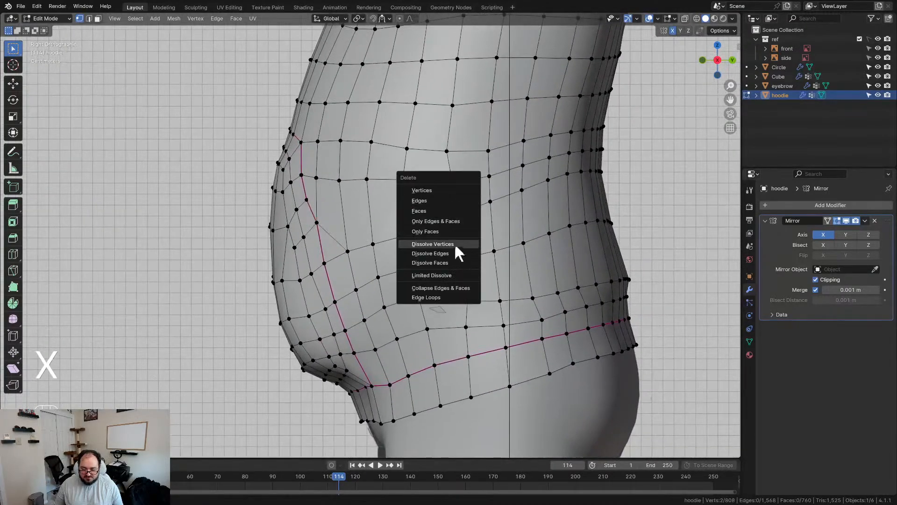
left_click(433, 244)
scroll(455, 248, "down", 3)
Delete the badly shaded face on the hoodie's side, just above the spot of the dissolved vertices, and check the surface
key("Tab")
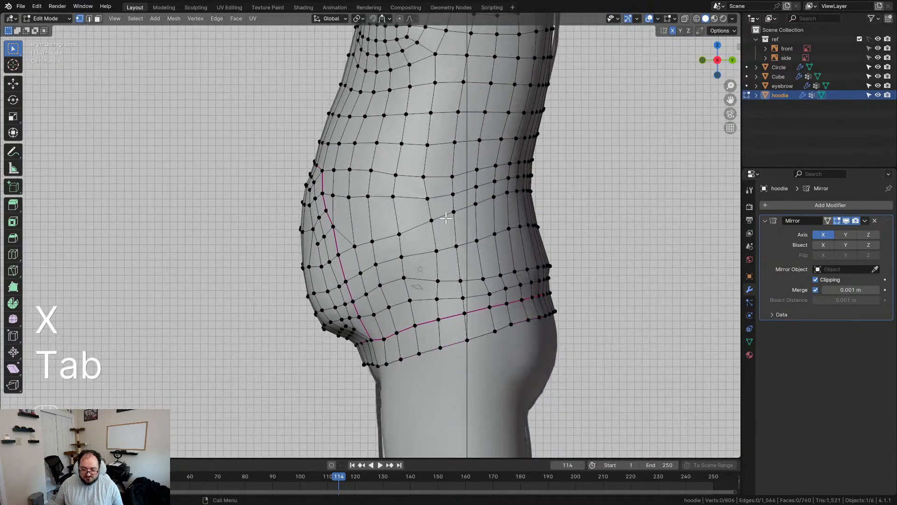
key("Tab")
scroll(444, 212, "up", 4)
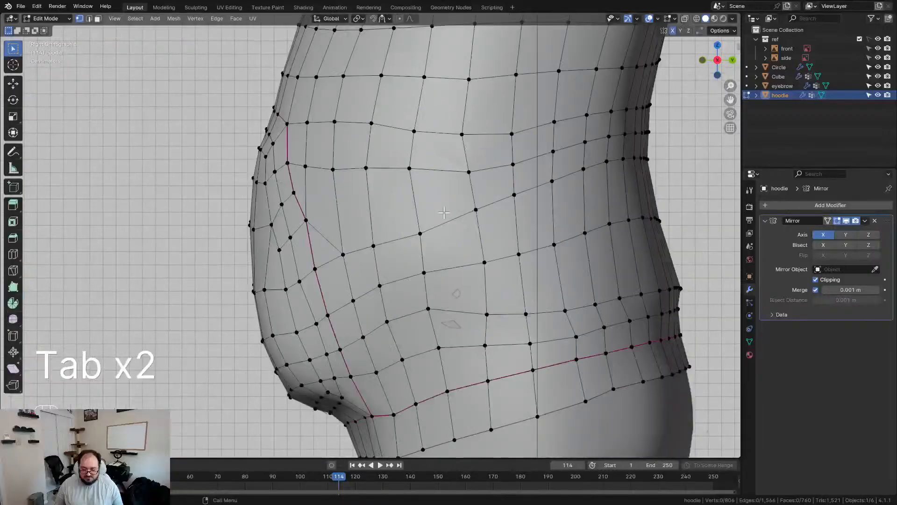
scroll(444, 213, "up", 2)
middle_click_drag(469, 188, 431, 221, "shift")
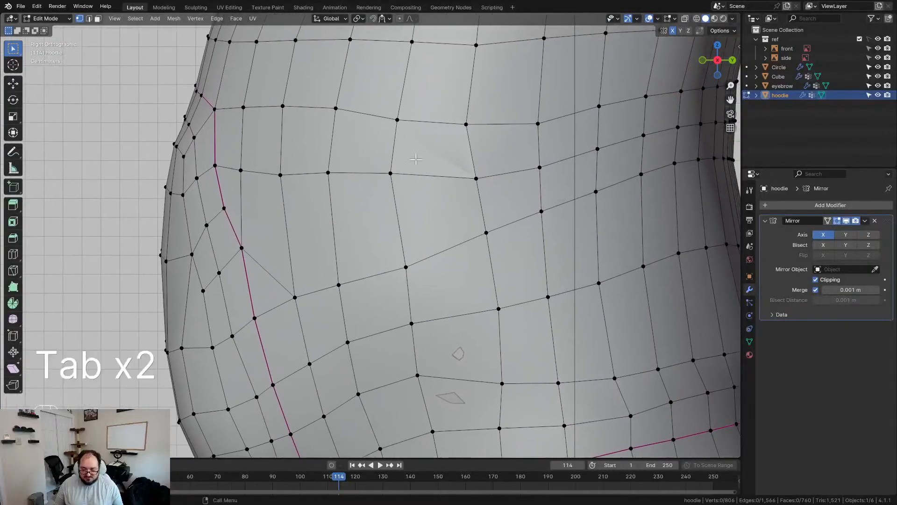
key("x")
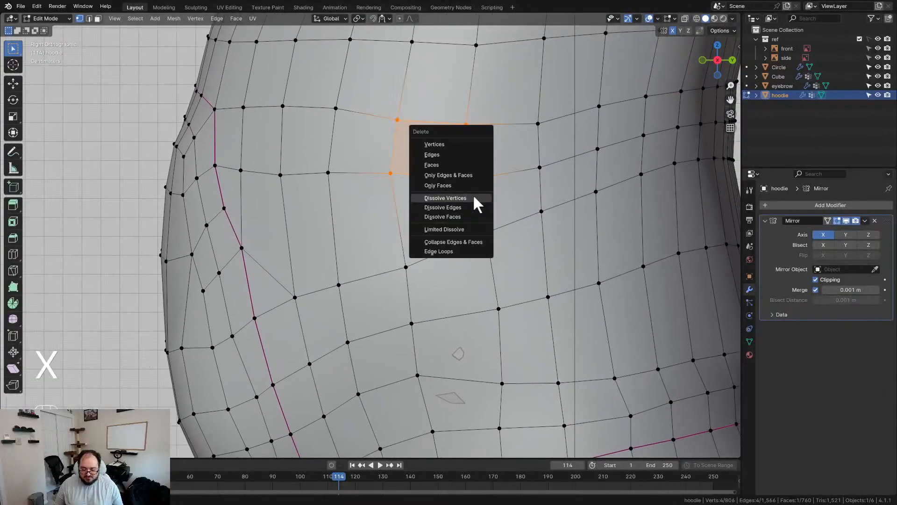
left_click(444, 165)
key("Tab")
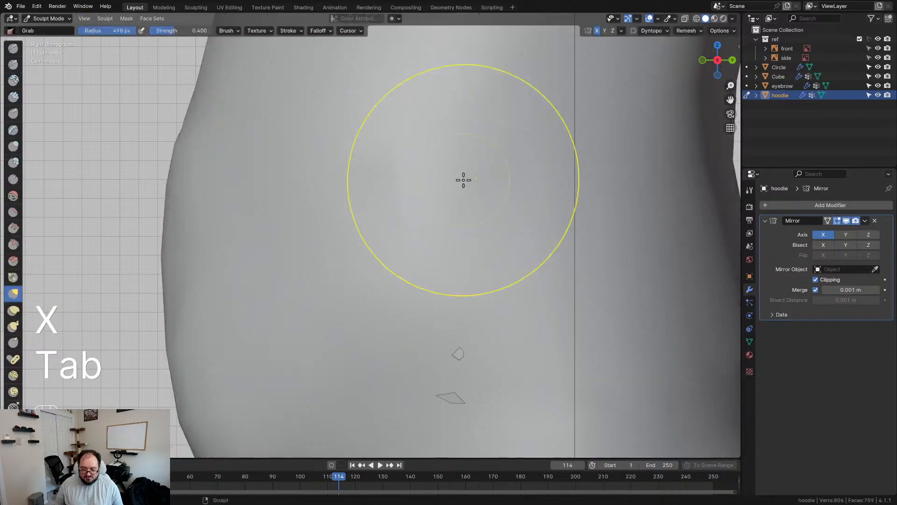
scroll(463, 187, "down", 3)
Delete the neighbouring face below the hole on the hoodie's side and fill the gap with two new quads
key("Tab")
mouse_move(408, 221)
middle_mouse_down()
mouse_move(467, 242)
mouse_move(394, 225)
middle_mouse_up()
left_click(415, 211)
scroll(391, 213, "up", 1)
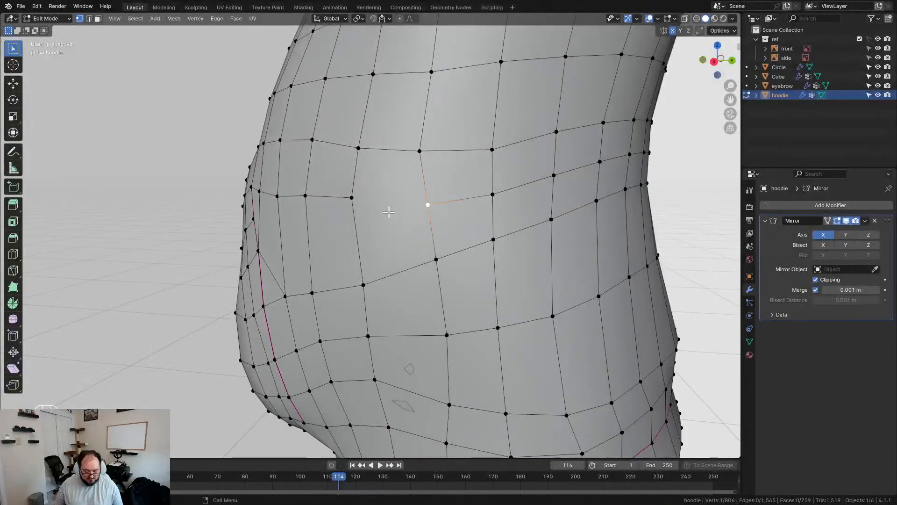
key("3")
left_click(388, 212)
key("x")
left_click(393, 201)
middle_click_drag(393, 201, 413, 206)
key("1")
left_click(399, 145)
left_click(467, 147, "shift")
key("f")
key("f")
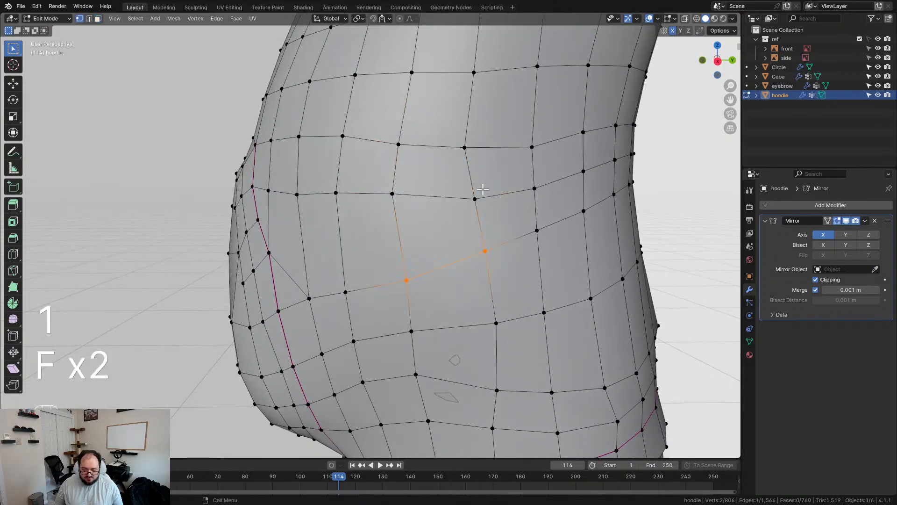
Examine the hoodie's shading in Sculpt Mode from below and from the side
scroll(437, 241, "down", 5)
key("Tab")
mouse_move(392, 268)
middle_mouse_down()
mouse_move(429, 257)
mouse_move(523, 264)
mouse_move(510, 249)
mouse_move(413, 251)
mouse_move(397, 260)
mouse_move(407, 225)
mouse_move(465, 210)
mouse_move(462, 161)
mouse_move(396, 134)
middle_mouse_up()
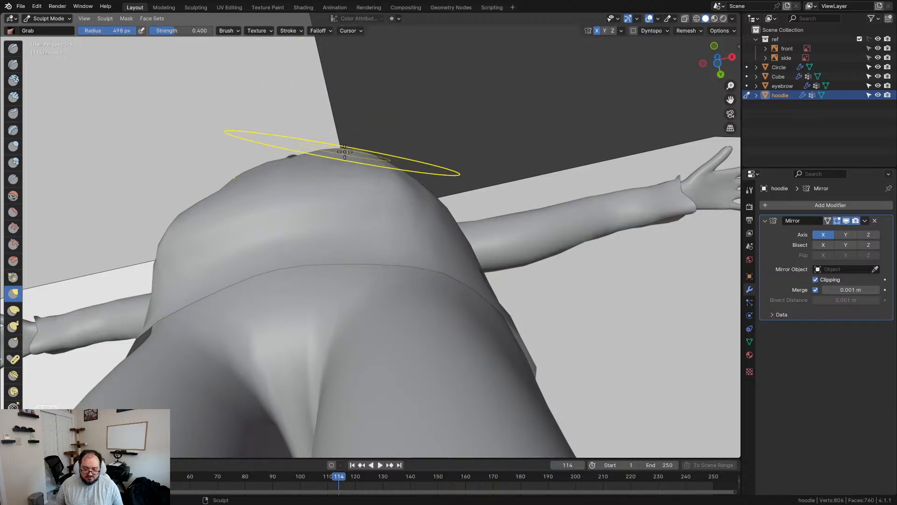
middle_click_drag(389, 169, 494, 293)
key("KP_3")
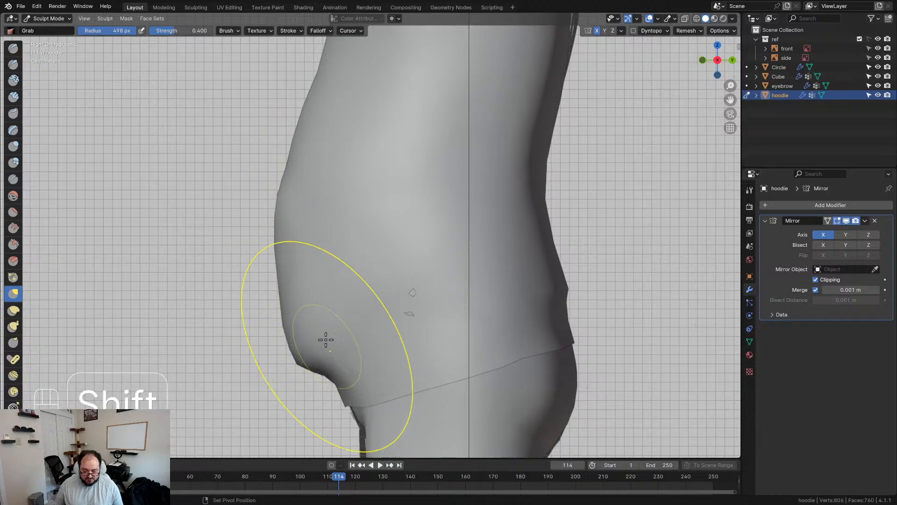
mouse_move(323, 324)
middle_mouse_down()
mouse_move(458, 343)
mouse_move(419, 341)
mouse_move(321, 274)
middle_mouse_up()
scroll(422, 335, "down", 4)
scroll(414, 336, "up", 2)
In Edit Mode, select the edge loop just inside the bulge's creased border and set its crease to 1
key("Tab")
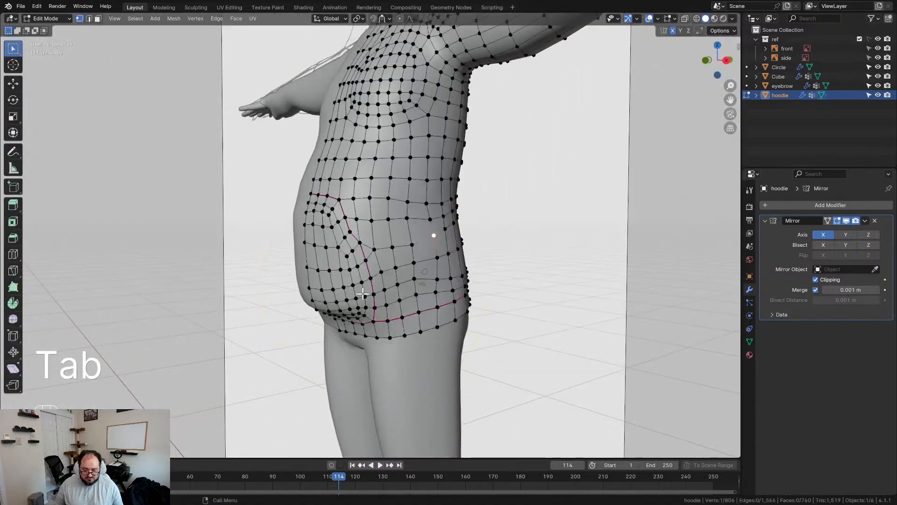
scroll(320, 273, "up", 4)
middle_click_drag(300, 228, 332, 172)
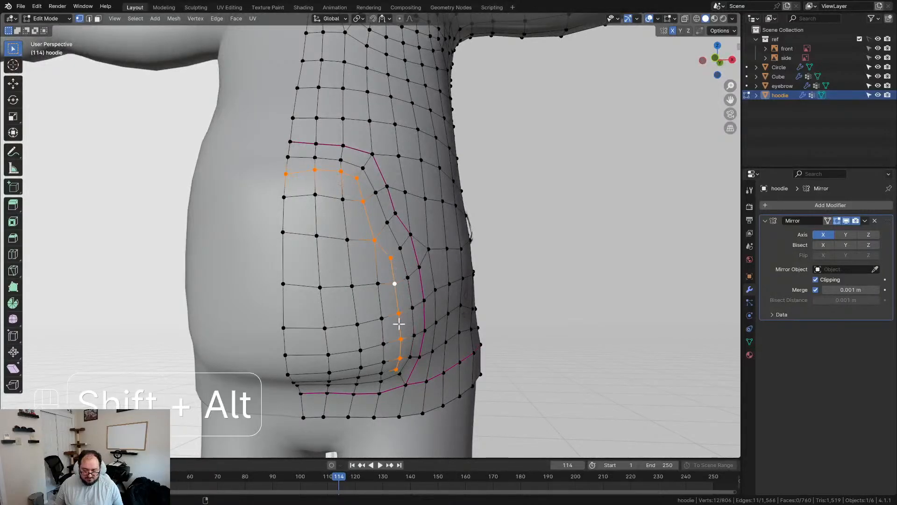
key("shift+e")
key("KP_1")
key("KP_Enter")
Move the selected inner edge loop outward along X by about 0.008 m and check the sharpened fold in Sculpt Mode
key("g")
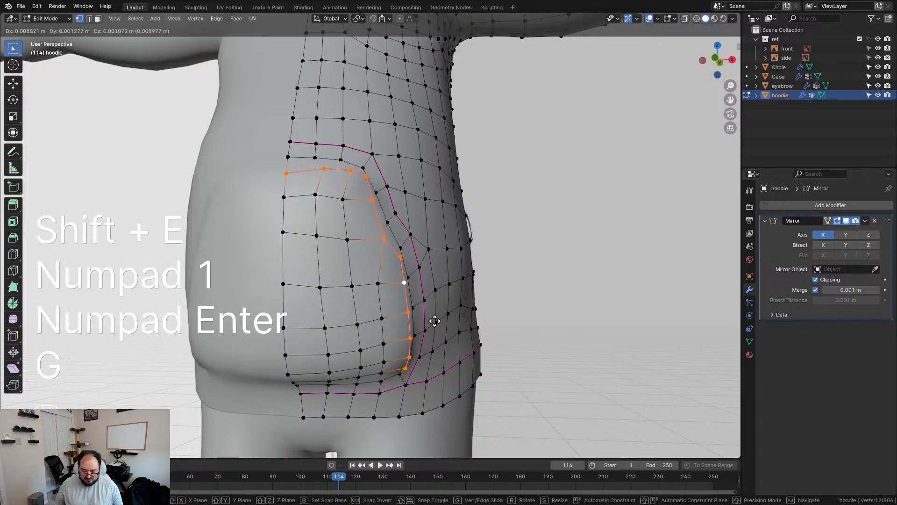
key("x")
left_click(427, 317)
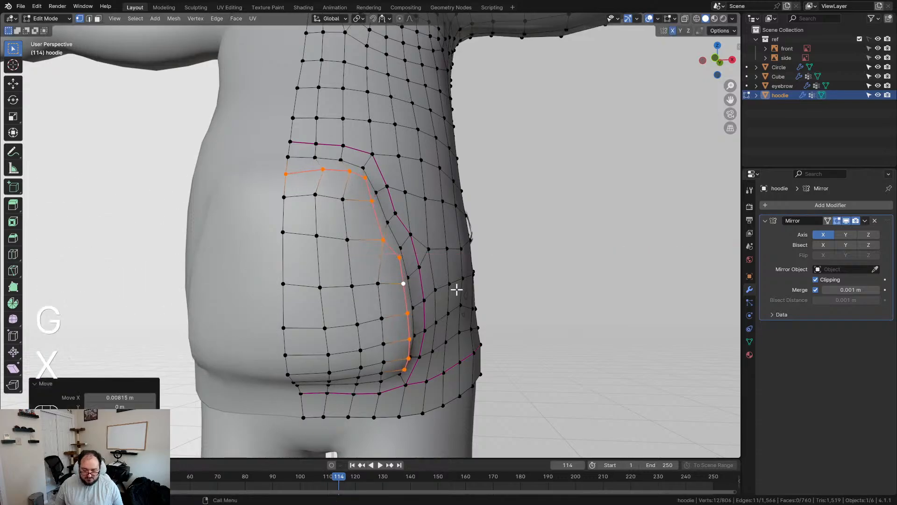
key("Tab")
scroll(449, 290, "down", 2)
mouse_move(449, 291)
middle_mouse_down()
mouse_move(363, 290)
mouse_move(332, 305)
mouse_move(447, 308)
mouse_move(483, 300)
mouse_move(440, 298)
middle_mouse_up()
scroll(405, 265, "up", 3)
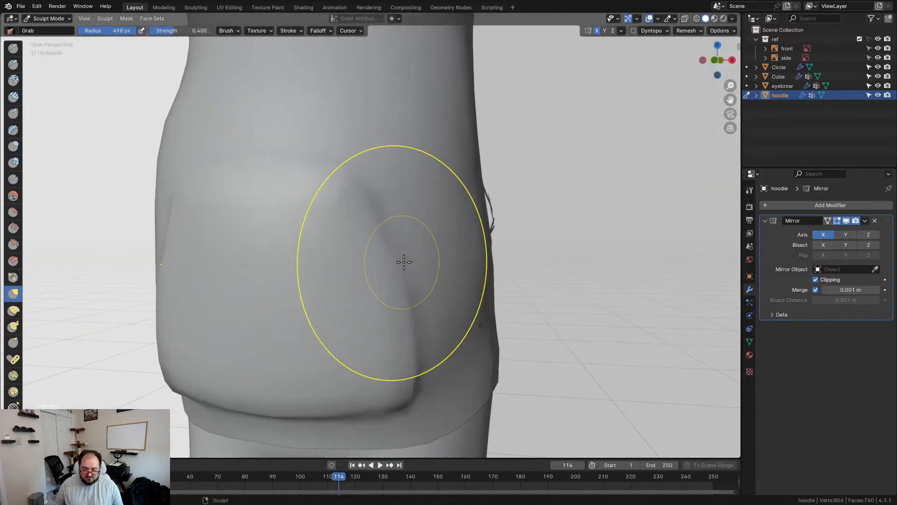
Select the three top edges of the inner loop and remove their crease with a value of -1
key("Tab")
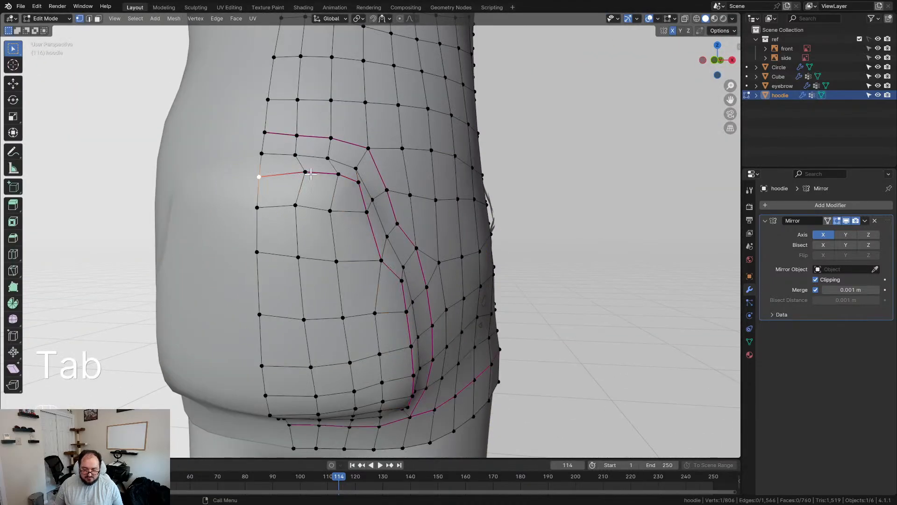
key("2")
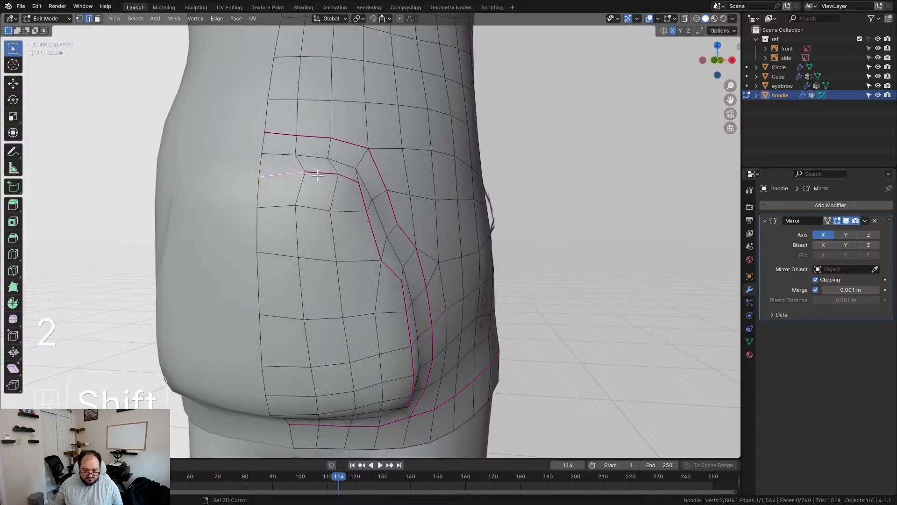
key("x")
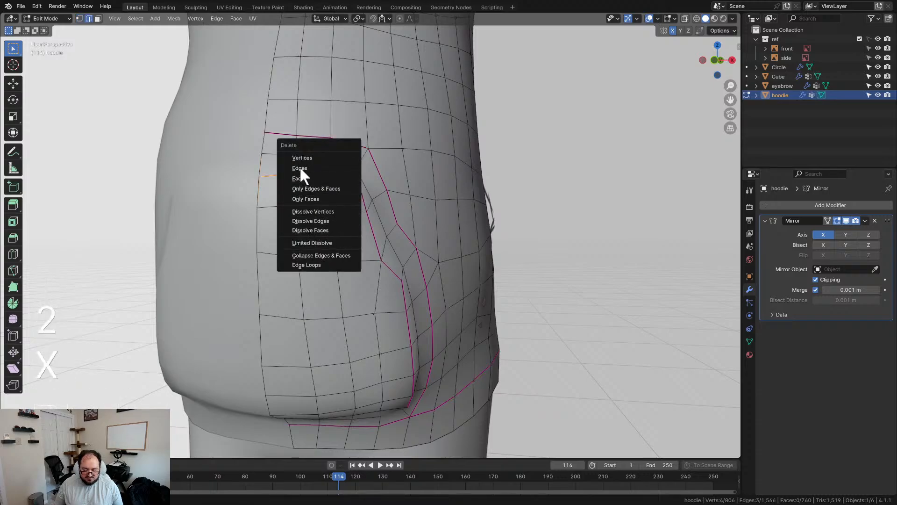
key("e")
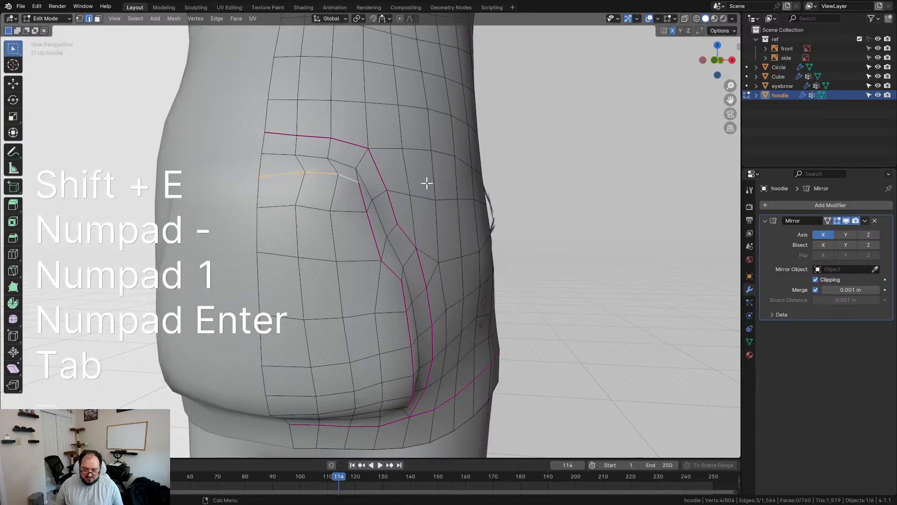
key("Tab")
Smooth the surface around the bulge's upper corner in Sculpt Mode
mouse_move(537, 218)
middle_mouse_down()
mouse_move(489, 238)
mouse_move(514, 233)
middle_mouse_up()
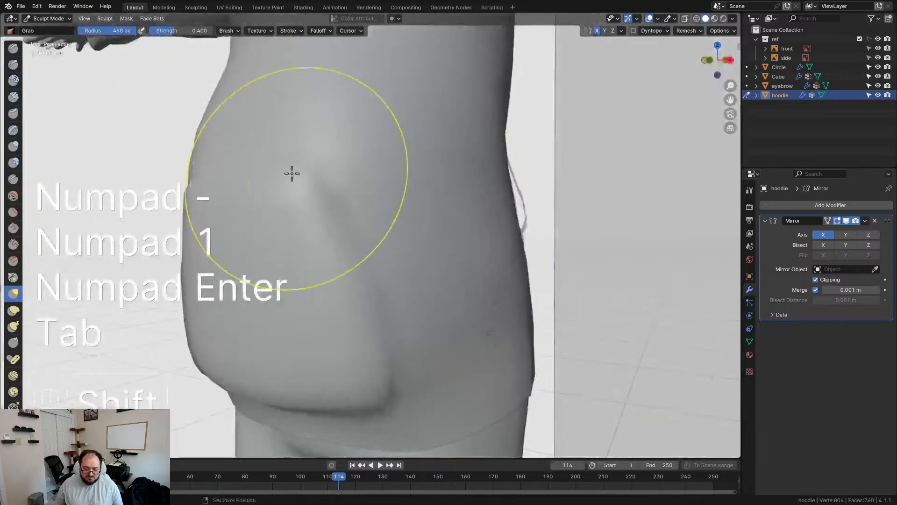
left_click_drag(293, 173, 304, 188, "shift")
scroll(435, 218, "down", 2)
middle_click_drag(435, 218, 396, 212)
Switch to Object Mode and examine the hoodie's torso from several angles
key("Tab")
left_click(320, 216)
middle_click_drag(321, 216, 494, 251)
left_click(494, 252)
middle_click_drag(423, 251, 353, 252)
left_click(406, 246)
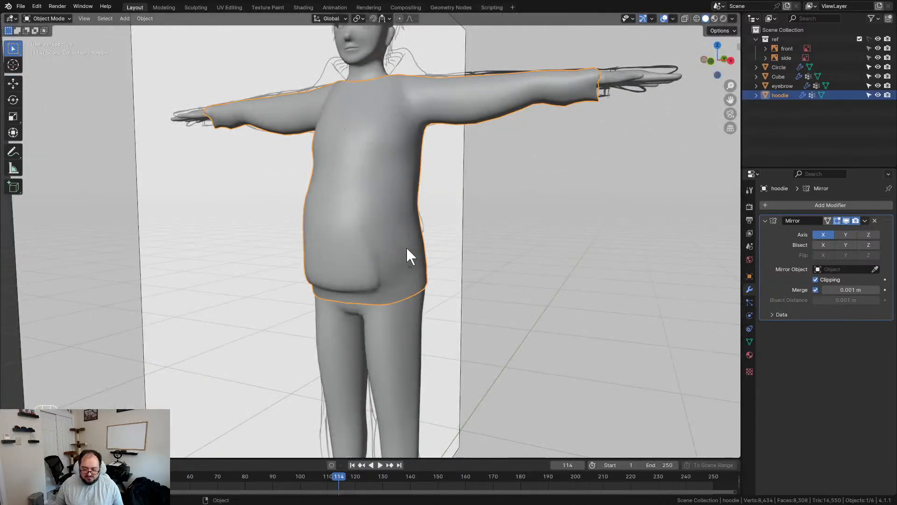
Put the hoodie back into Sculpt Mode and nudge its lower side slightly with the Grab brush
key("Tab")
scroll(421, 280, "up", 6)
key("Tab")
key("Tab")
left_click(448, 341)
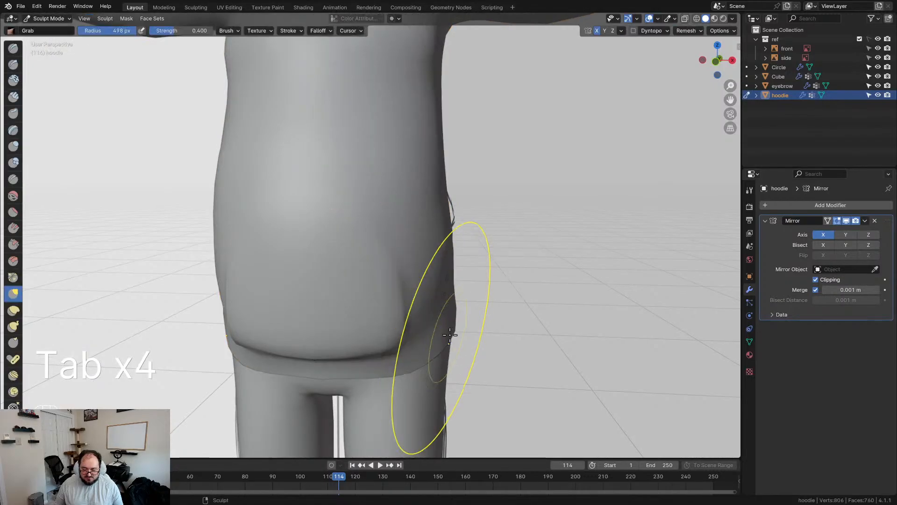
left_click_drag(443, 286, 447, 285)
Return to Object Mode, deselect the hoodie and examine the whole character from the front and at an angle
key("Tab")
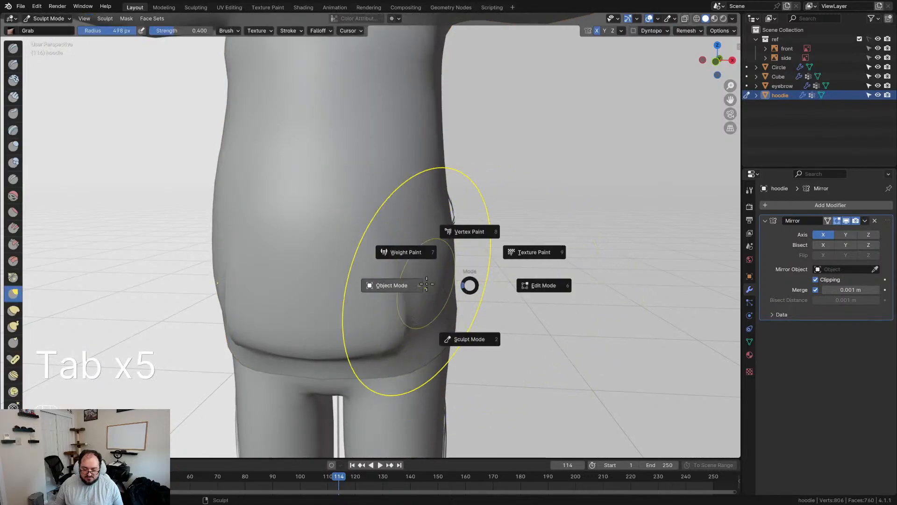
scroll(421, 280, "down", 6)
left_click(451, 254)
middle_click_drag(451, 255, 470, 240)
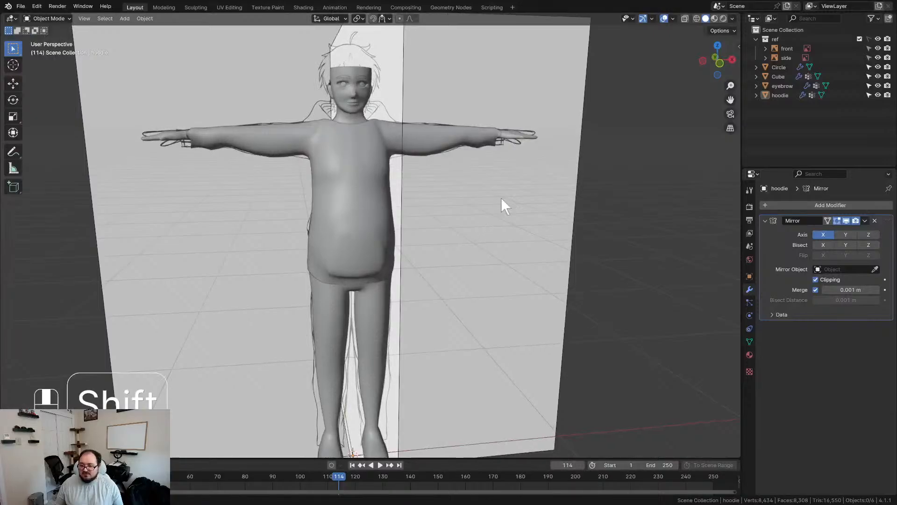
middle_click_drag(501, 198, 424, 212, "shift")
scroll(469, 211, "up", 2)
scroll(424, 212, "up", 2)
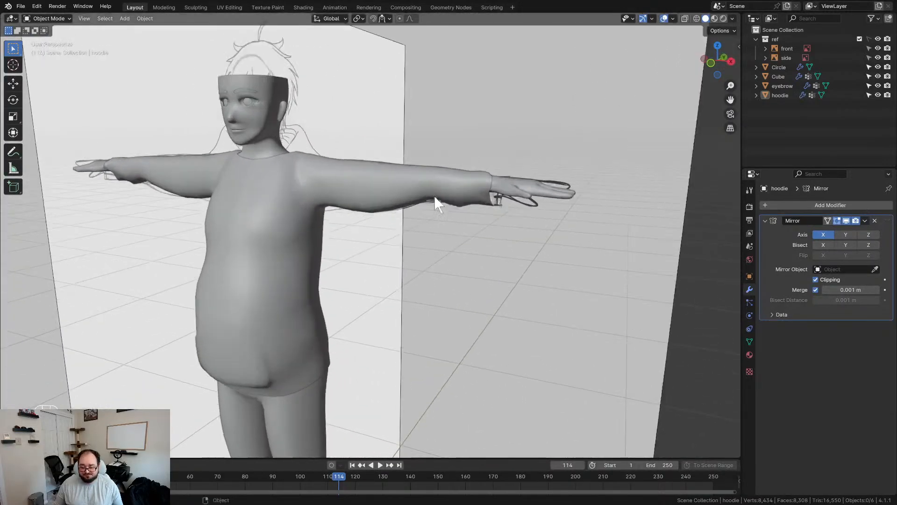
In Edit Mode, delete the jagged faces and leftover loose geometry at the end of the hoodie's sleeve
left_click(491, 191)
middle_click_drag(532, 204, 442, 210)
middle_click_drag(511, 228, 532, 159, "shift")
scroll(443, 228, "up", 1)
key("Tab")
scroll(467, 235, "up", 2)
left_click(478, 247, "alt")
key("KP_3")
key("KP_1")
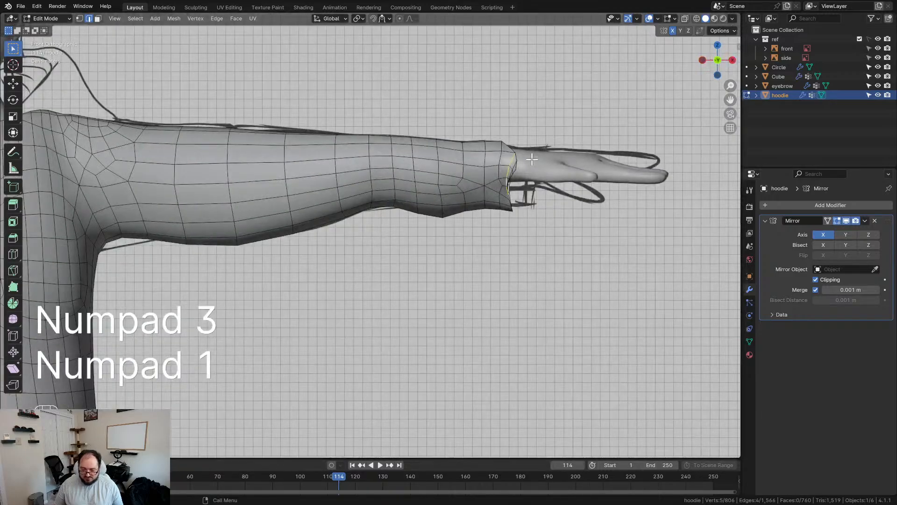
scroll(531, 159, "up", 4)
middle_click_drag(530, 158, 360, 186, "shift")
left_click(477, 136, "alt")
key("x")
left_click(457, 80)
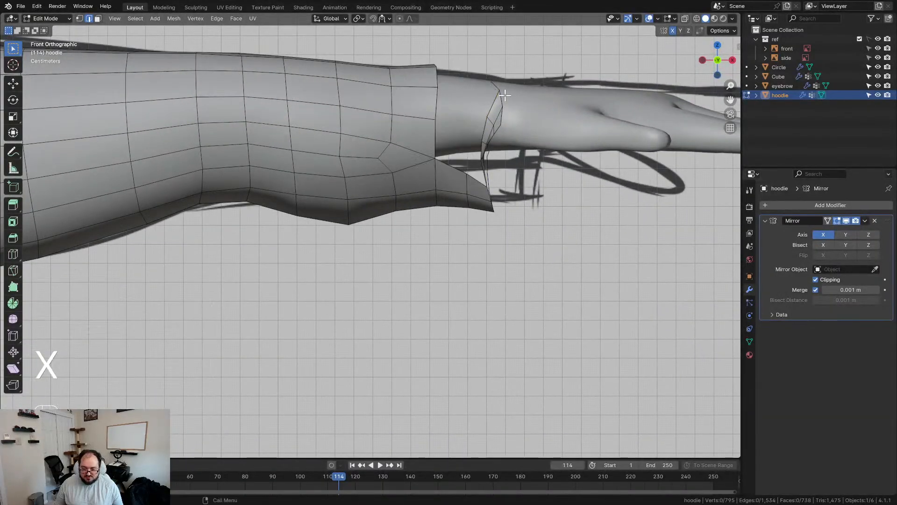
key("x")
left_click(534, 240)
Select the sleeve's open edge loop and extrude it twice toward the hand in the front view
middle_click_drag(534, 239, 607, 224)
middle_click_drag(421, 180, 323, 140)
left_click(318, 131, "alt")
key("KP_1")
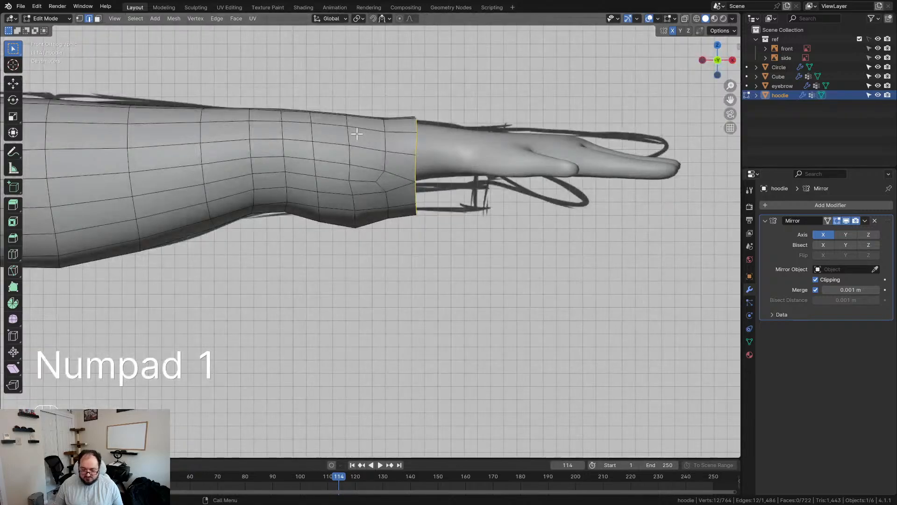
key("e")
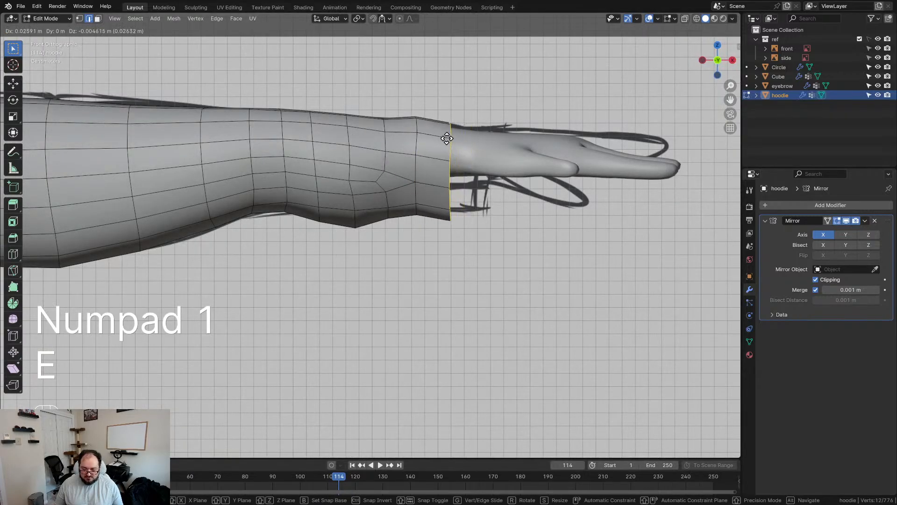
left_click(447, 141)
key("e")
left_click(479, 142)
Scale the sleeve's new end loop and shift it slightly so the cuff fits around the wrist
middle_click_drag(479, 143, 509, 191)
key("s")
left_click(435, 196)
key("g")
left_click(509, 192)
scroll(486, 201, "down", 4)
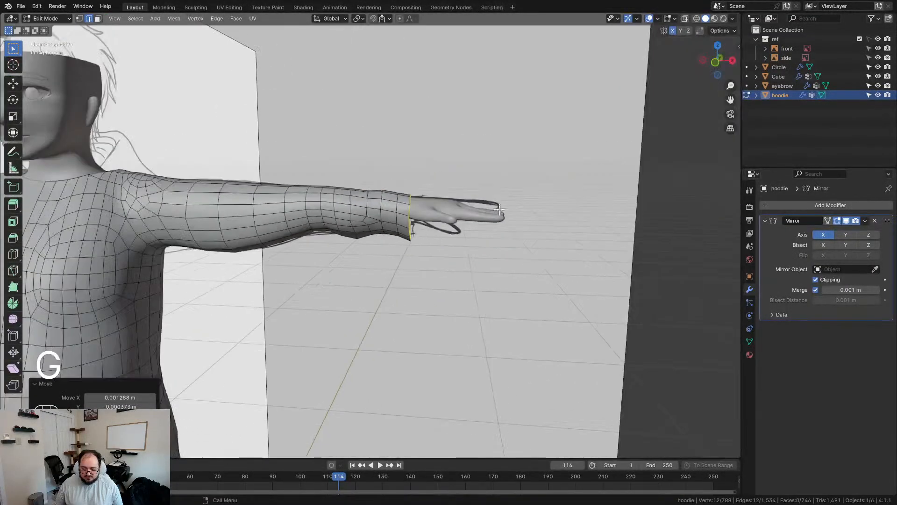
Return to Object Mode, bring the whole character into view and save the file
key("Tab")
scroll(449, 215, "down", 5)
middle_click_drag(433, 221, 539, 182, "shift")
middle_click_drag(490, 222, 381, 197)
left_click(490, 260)
key("ctrl+s")
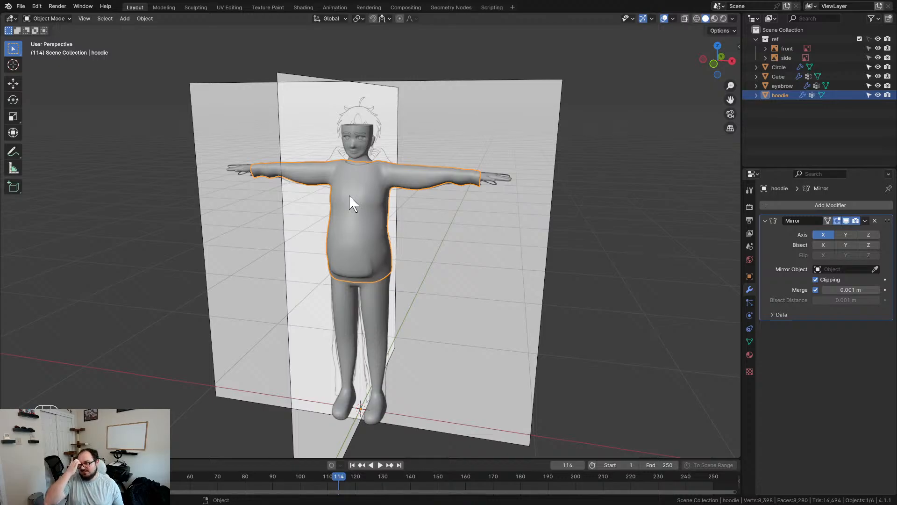
Examine the hoodie's chest and neckline against the reference drawing in wireframe, and return to solid shading
scroll(356, 197, "up", 3)
middle_click_drag(373, 200, 536, 123)
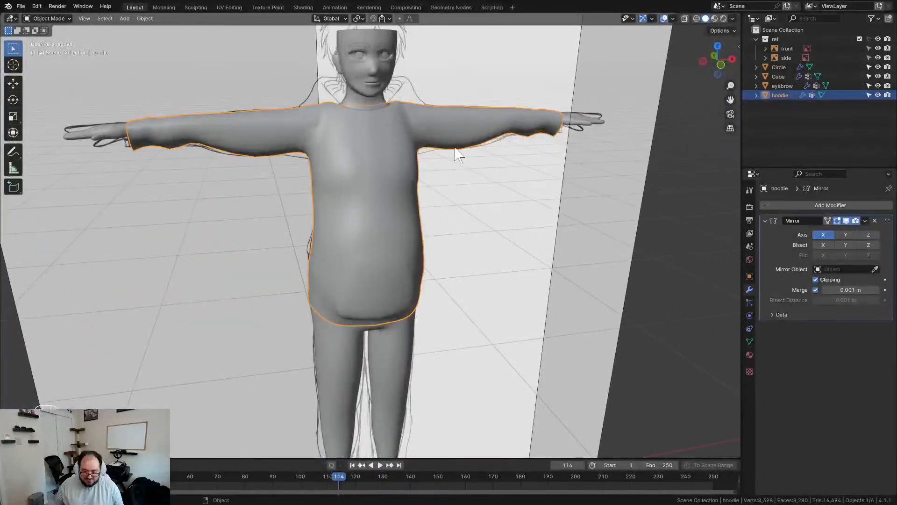
left_click(548, 229)
key("z")
middle_click_drag(528, 234, 505, 238)
scroll(473, 246, "up", 3)
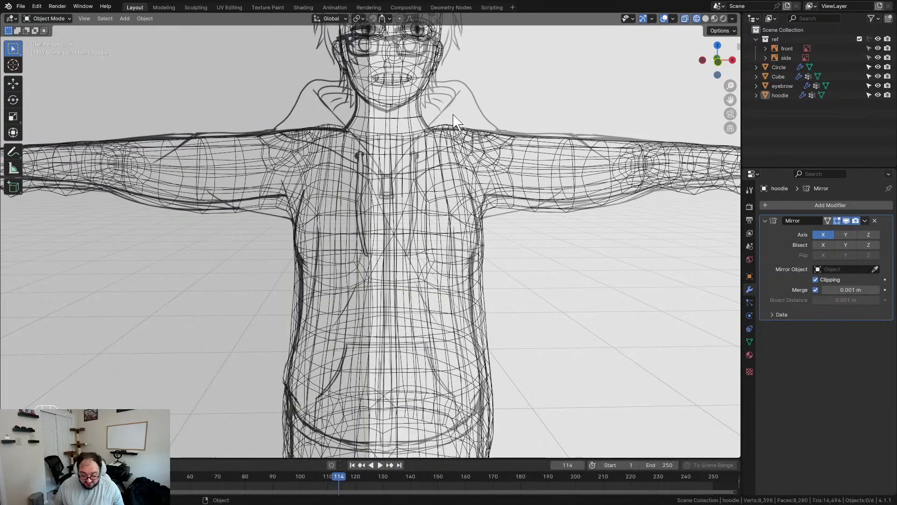
key("Tab")
key("Tab")
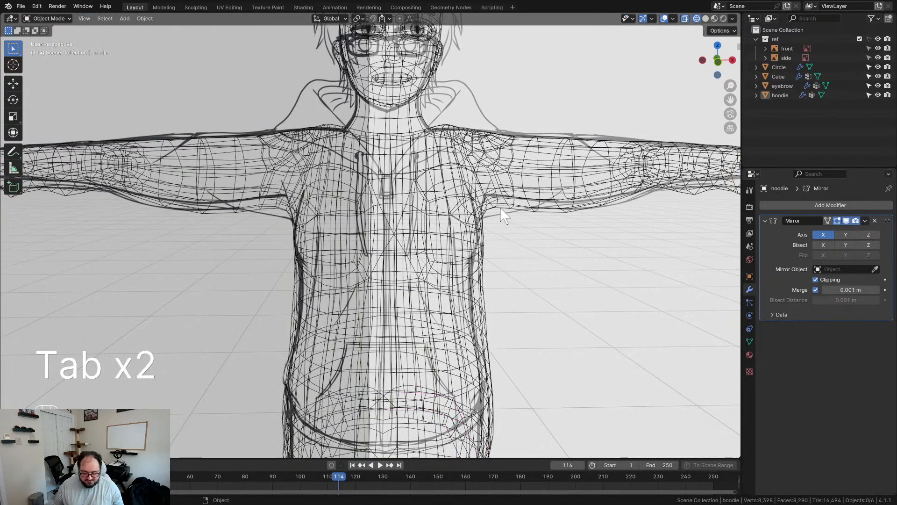
key("z")
Duplicate the hoodie's neckline edge loop in place and separate the copy into its own object
middle_click_drag(481, 162, 355, 182)
left_click(433, 191)
key("Tab")
key("KP_1")
scroll(384, 175, "up", 2)
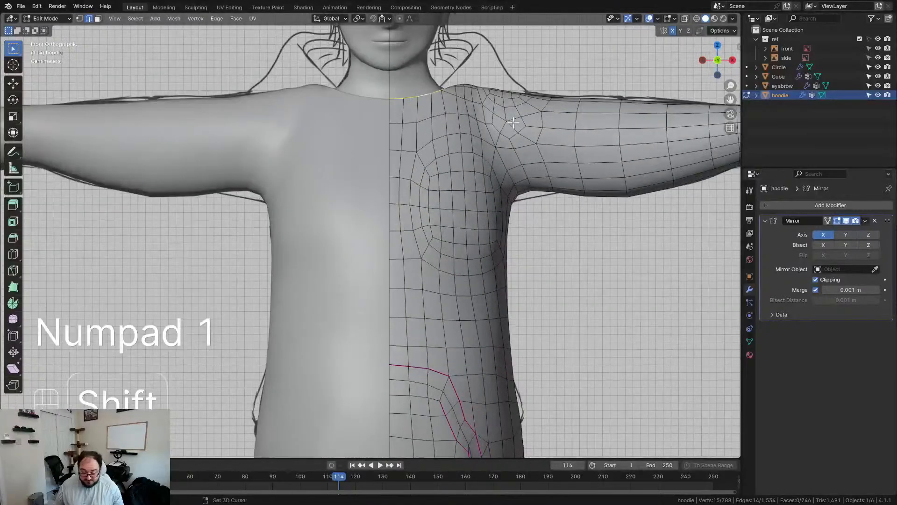
middle_click_drag(456, 101, 440, 132, "shift")
key("shift+d")
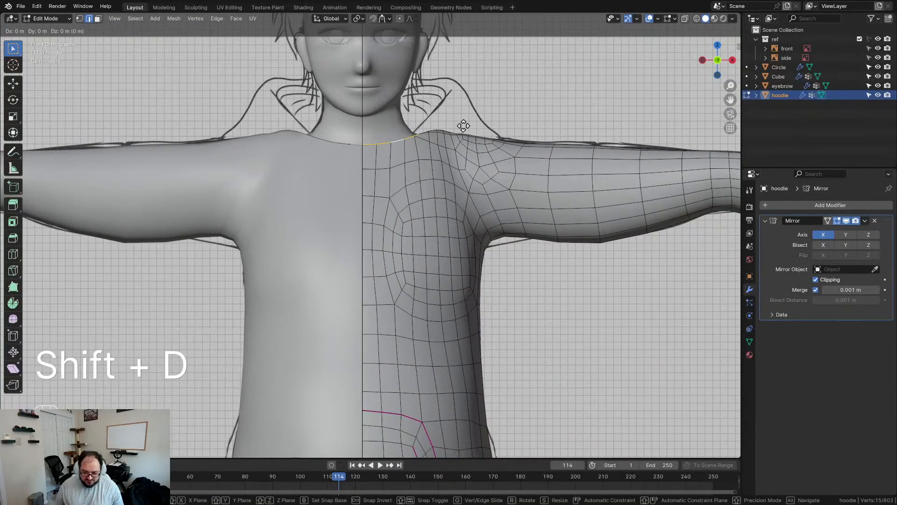
key("KP_Enter")
key("p")
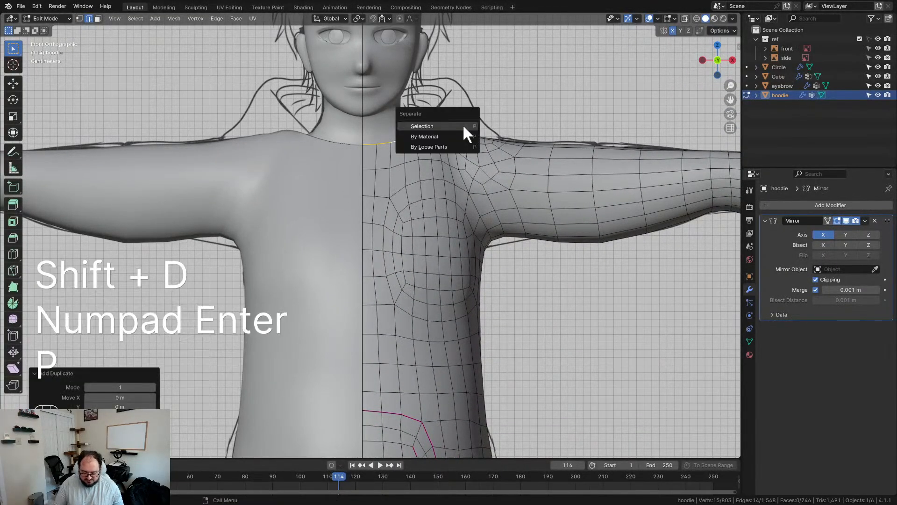
left_click(464, 130)
Leave Edit Mode and rename the active object as hood
key("Tab")
key("F2")
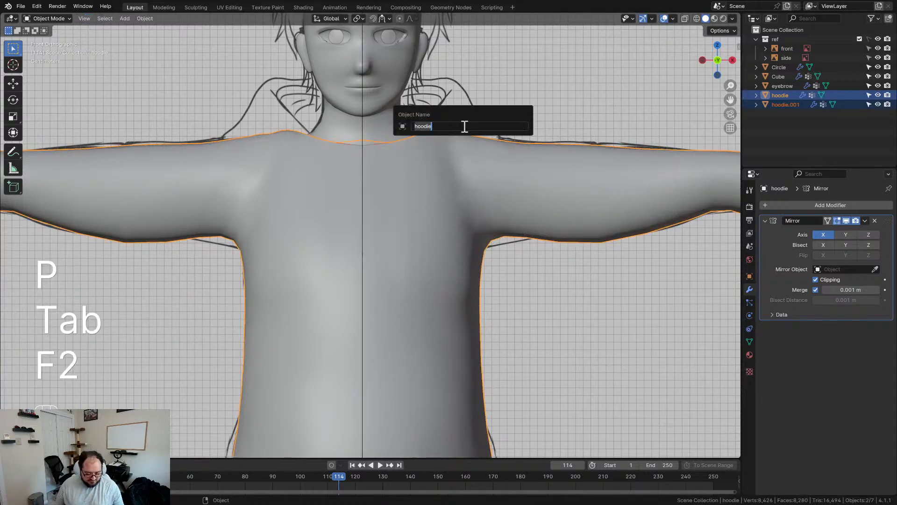
type("hood")
key("Return")
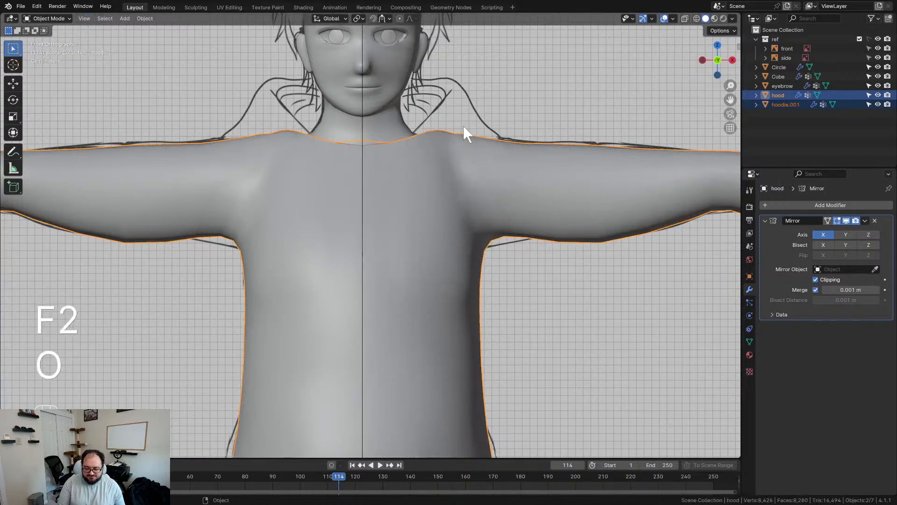
key("Tab")
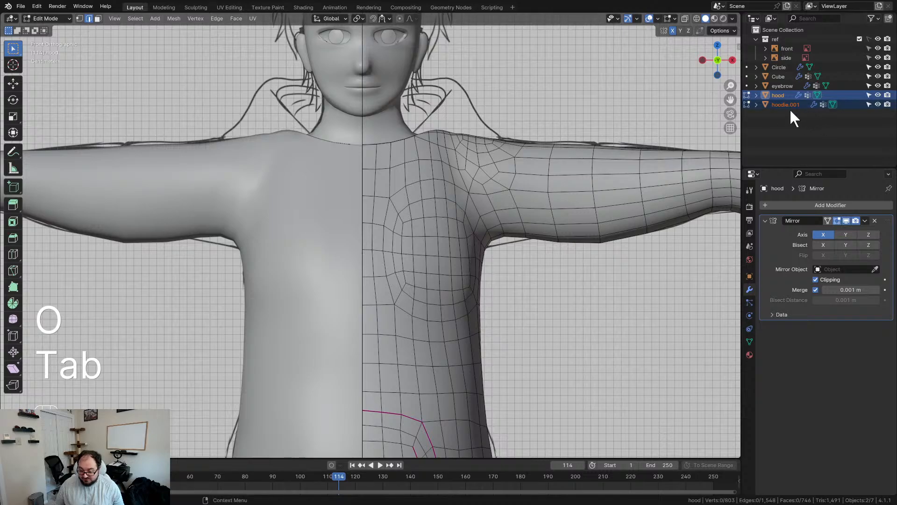
left_click(778, 94)
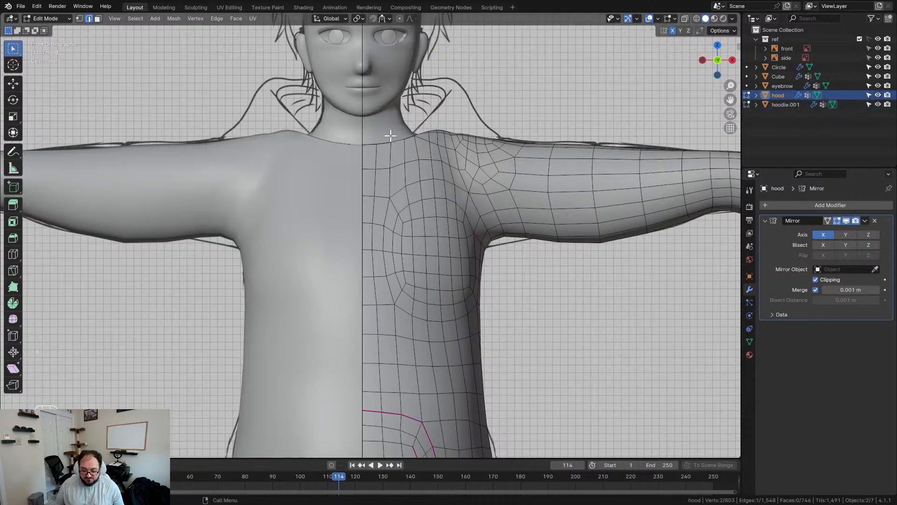
key("Tab")
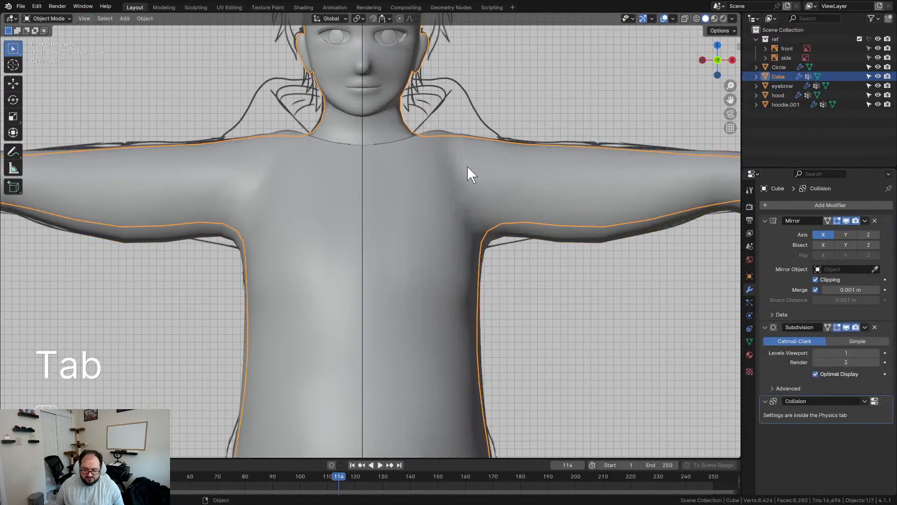
Rename the main garment object as hoodie and the separated neckline object as hood
key("F2")
type("hoodie")
key("Return")
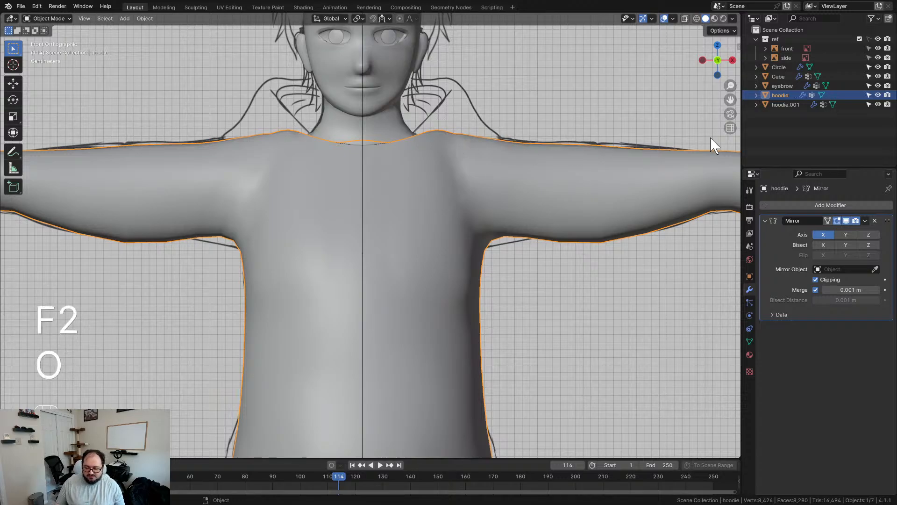
left_click(786, 104)
key("F2")
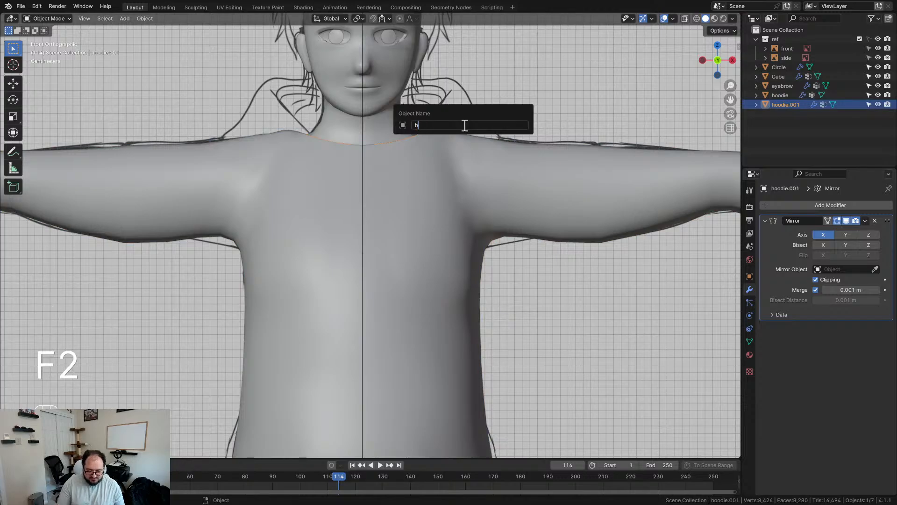
type("hood")
key("Return")
Select the hood's whole neckline loop in Edit Mode and extrude it up and outward along the reference collar
scroll(415, 126, "up", 2)
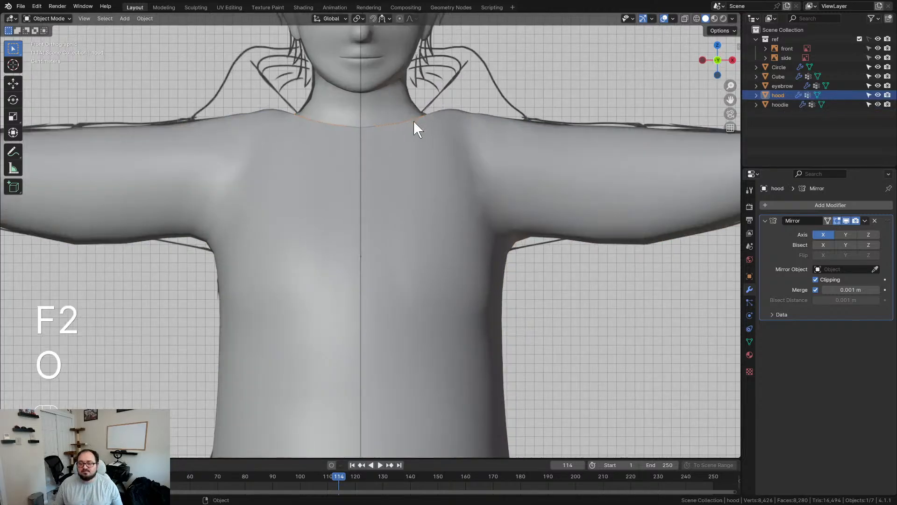
key("Tab")
middle_click_drag(437, 128, 435, 205, "shift")
key("a")
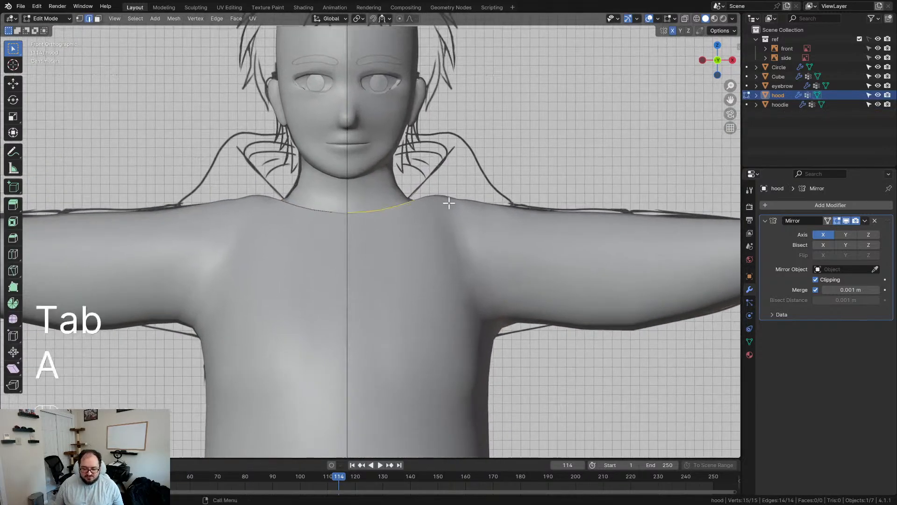
key("e")
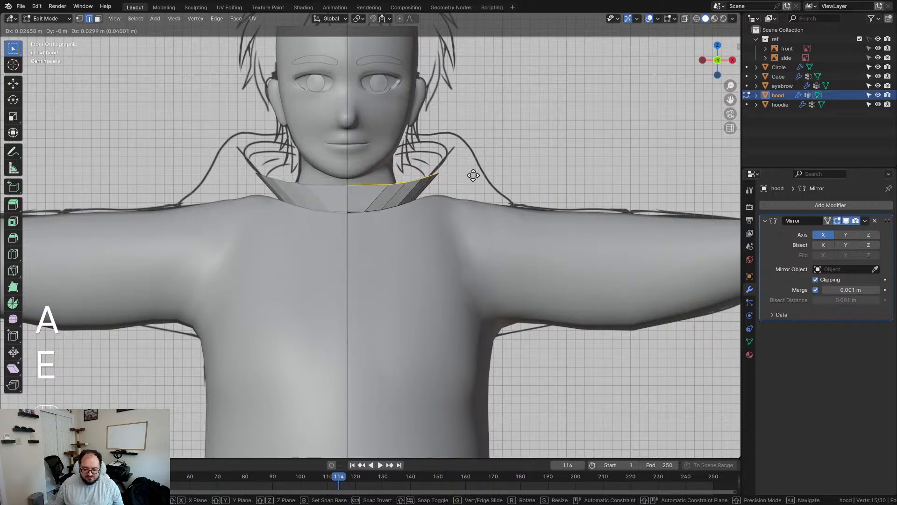
left_click(471, 175)
middle_click_drag(471, 176, 419, 189)
Delete the centre edge at the front of the collar to open it
left_click(354, 192)
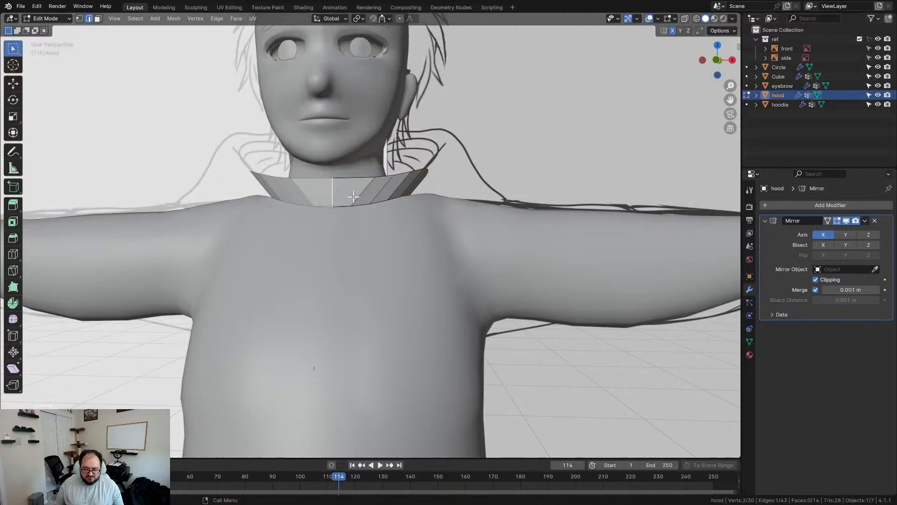
scroll(351, 194, "up", 1)
key("x")
left_click(333, 191)
middle_click_drag(333, 191, 373, 194)
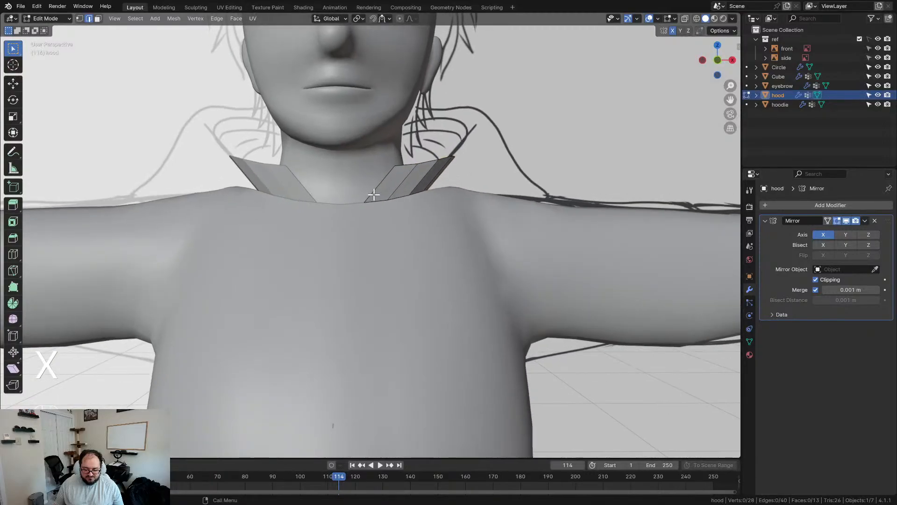
In the front wireframe view, move the collar's front edge down toward the reference drawing's zipper
key("KP_1")
key("z")
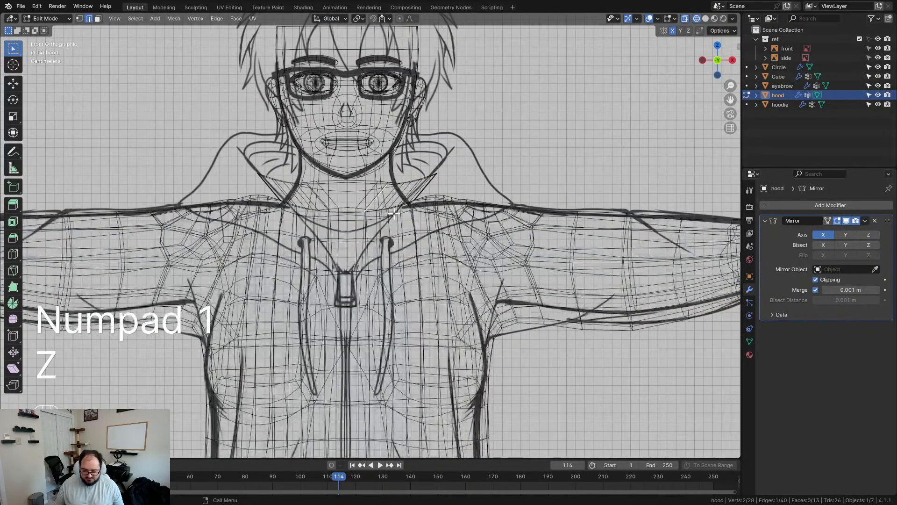
scroll(369, 280, "up", 3)
key("g")
left_click(371, 317)
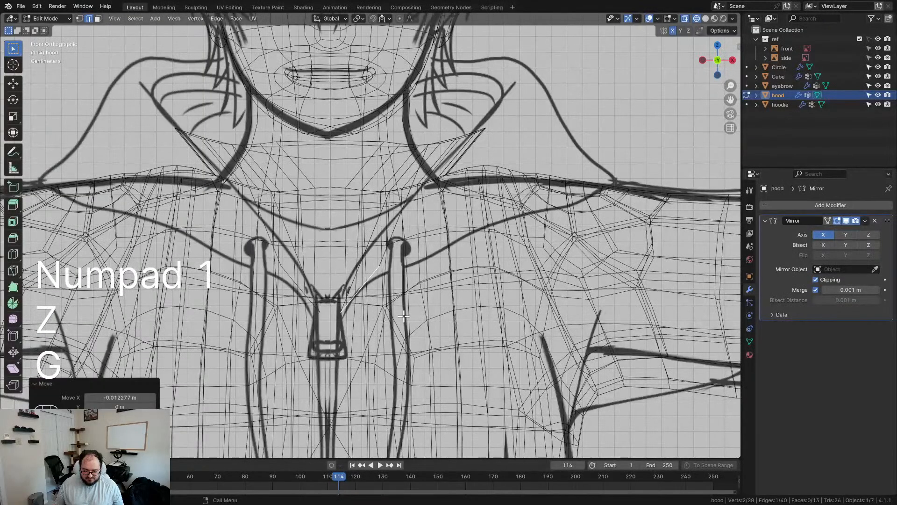
Try to rotate the collar's lowered front edge
key("r")
right_click(357, 286)
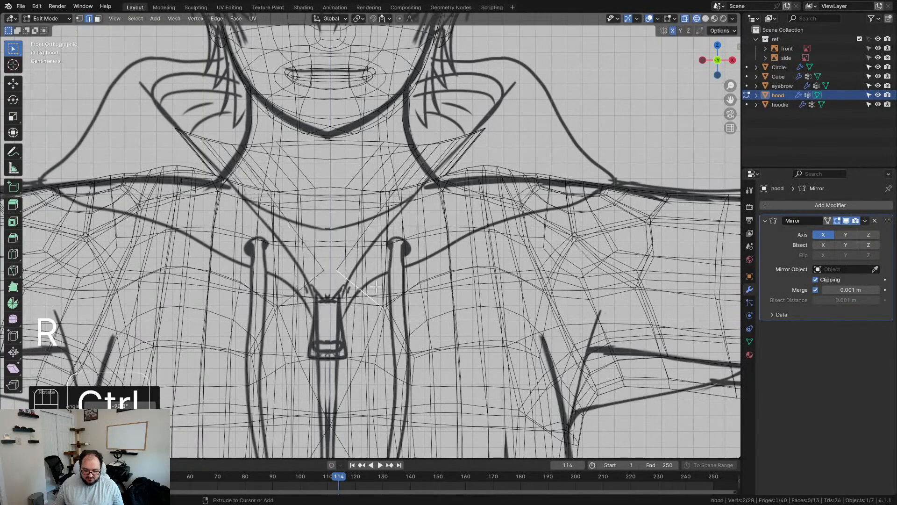
key("ctrl+z")
Return to solid shading and move the collar's lowered front edge forward onto the chest in the side view
scroll(418, 243, "down", 2)
middle_click_drag(419, 243, 394, 249)
key("z")
key("z")
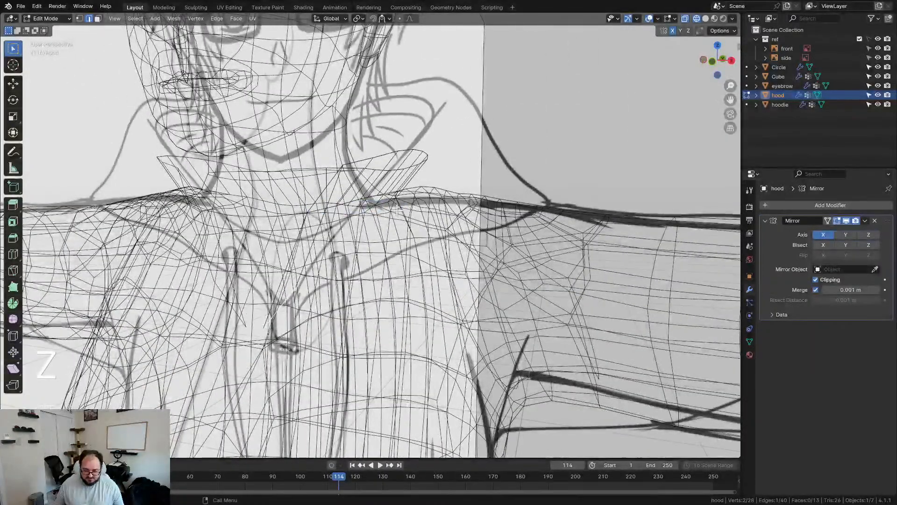
scroll(406, 213, "up", 2)
scroll(406, 213, "down", 5)
middle_click_drag(406, 214, 338, 221)
scroll(338, 221, "up", 4)
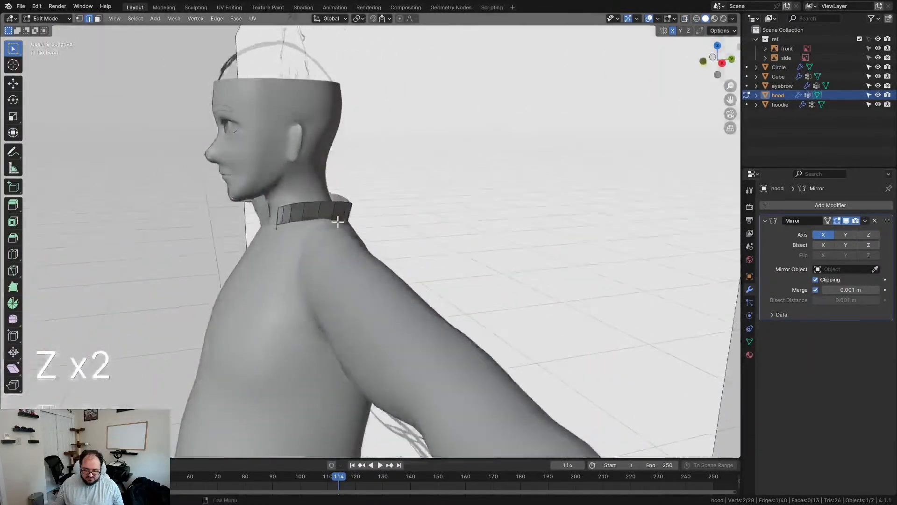
key("KP_3")
scroll(337, 223, "up", 3)
key("g")
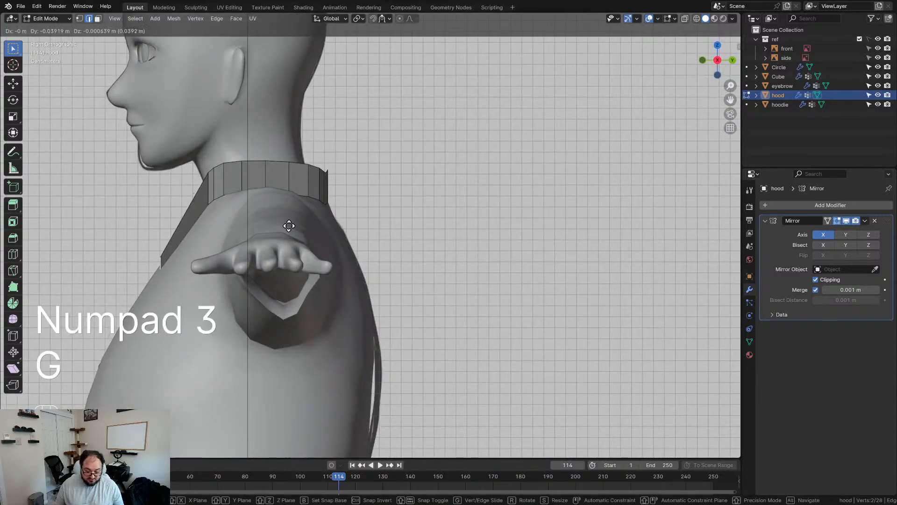
left_click(275, 218)
Try to shift the lower collar edge just behind the front opening
middle_click_drag(240, 210, 296, 194)
key("g")
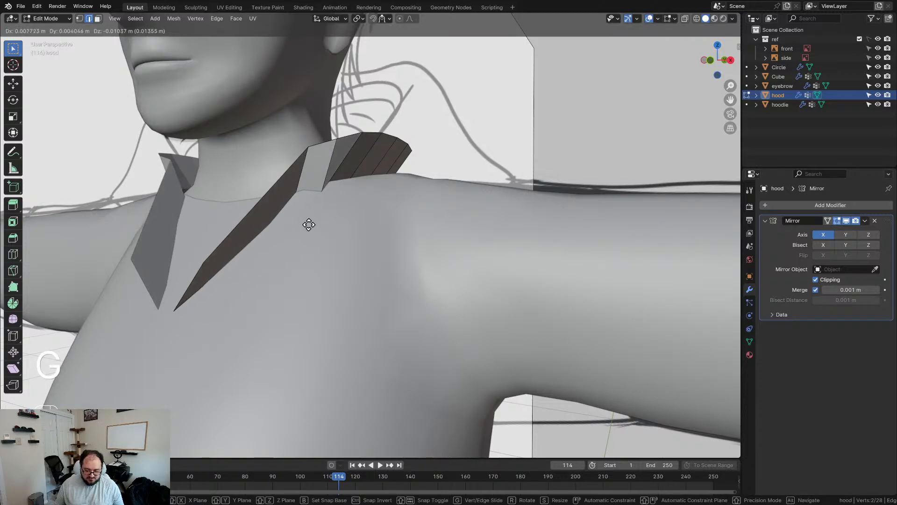
left_click(294, 211)
In vertex selection, pull the lower collar vertex behind the front edge outward and down against the chest
key("1")
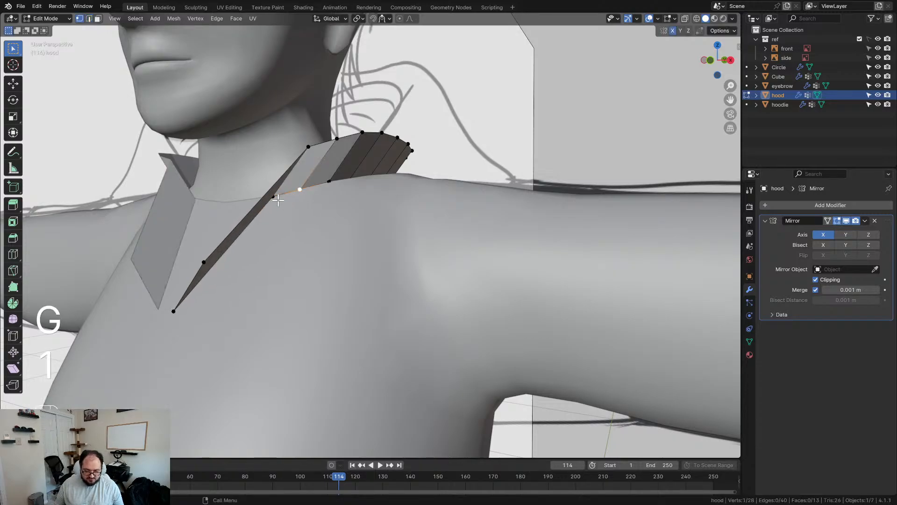
middle_click_drag(297, 212, 466, 260)
key("g")
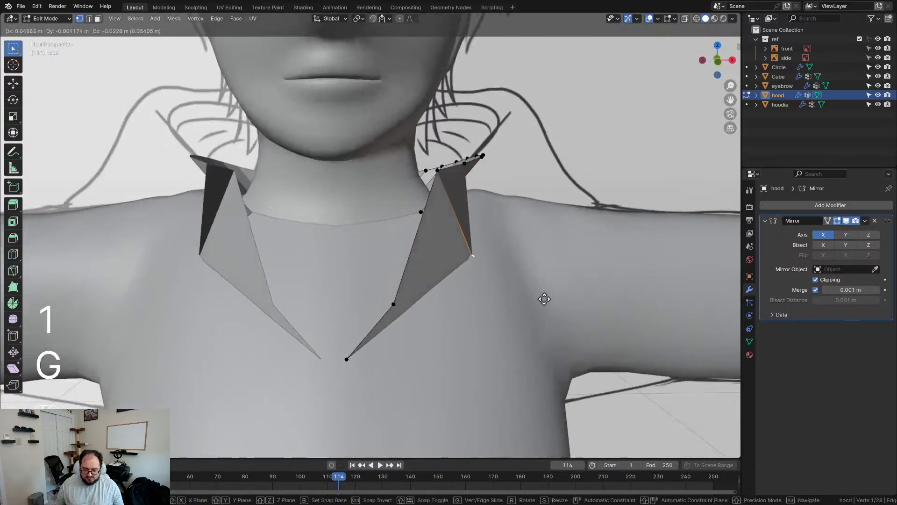
key("ctrl+z")
middle_click_drag(505, 287, 530, 281)
key("g")
left_click(565, 291)
key("g")
left_click(535, 248)
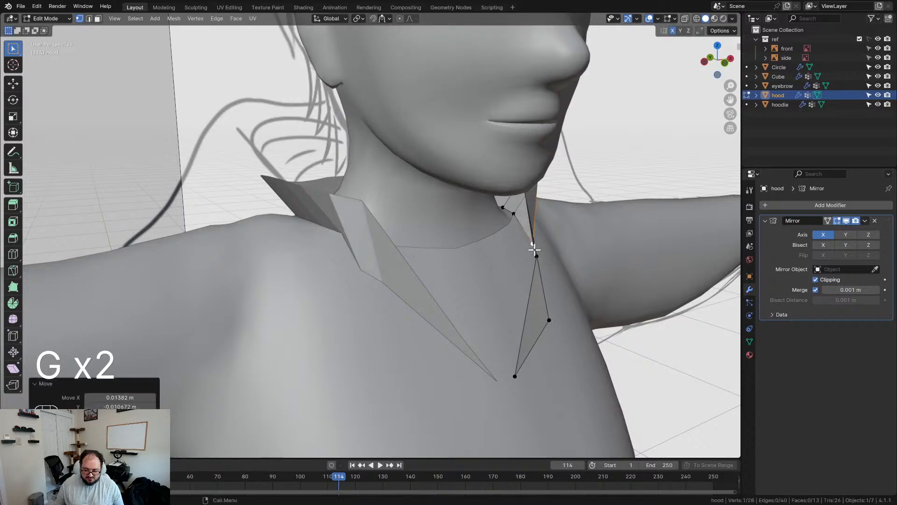
Reposition the collar's lower-edge vertices around the side of the neck, where it rests on the shoulder
middle_click_drag(534, 248, 328, 238)
key("g")
left_click(244, 263)
left_click(301, 201)
key("g")
left_click(325, 205)
left_click(347, 196)
key("g")
left_click(354, 196)
Adjust the lower-edge vertices from the shoulder down to the upper chest so they follow the hoodie surface
left_click(331, 192)
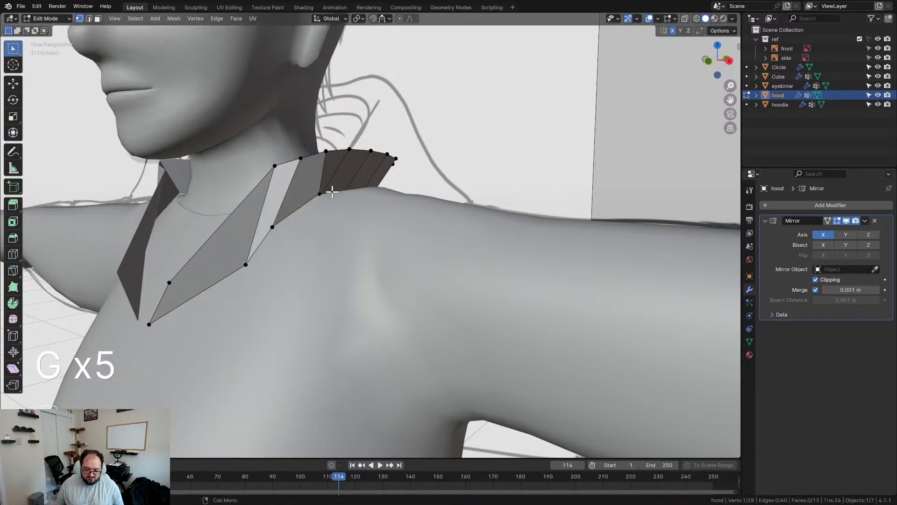
key("g")
left_click(347, 202)
left_click(273, 226)
key("g")
left_click(282, 226)
left_click(245, 264)
key("g")
left_click(249, 258)
Pull the collar's upper-edge vertices forward and down toward the chest along the neck opening
left_click(274, 166)
key("g")
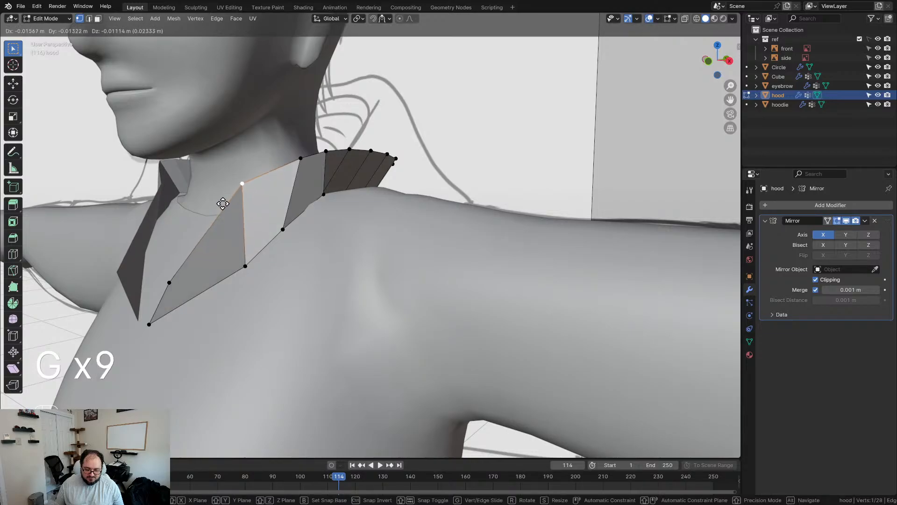
left_click(207, 232)
left_click(169, 283)
key("g")
left_click(164, 284)
left_click(299, 161)
key("g")
left_click(279, 180)
middle_click_drag(279, 179, 360, 234)
left_click(398, 253)
key("g")
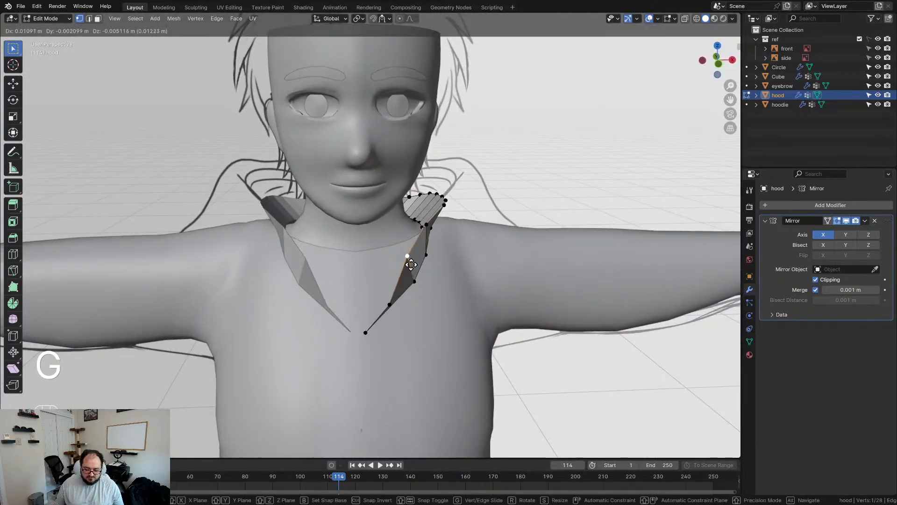
left_click(410, 262)
In the front wireframe view, align the collar's lower front tip and opening vertices with the reference neckline above the zipper
scroll(448, 263, "down", 1)
key("KP_1")
scroll(421, 248, "up", 3)
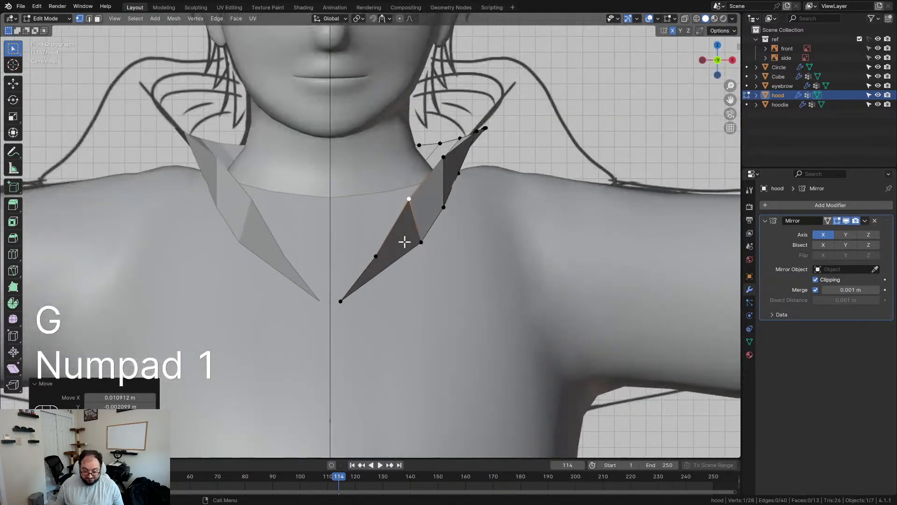
key("z")
scroll(412, 262, "up", 2)
left_click(373, 258)
key("g")
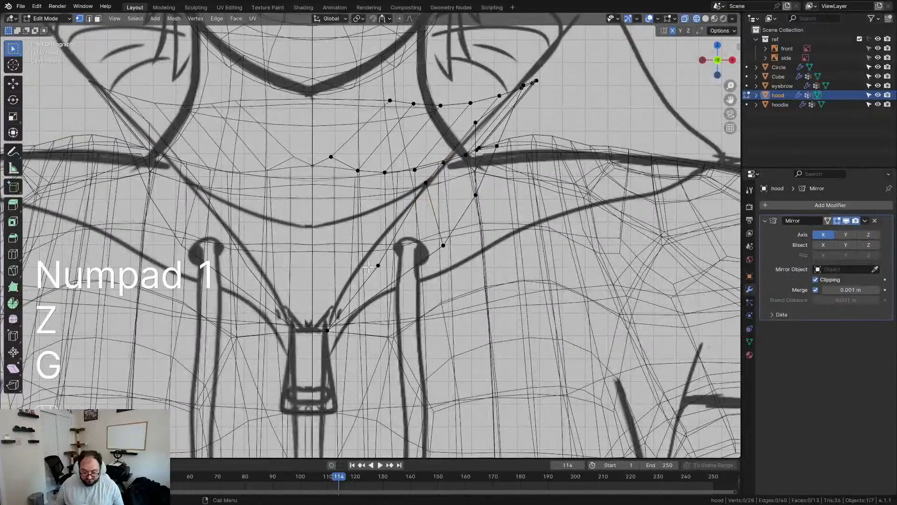
left_click(375, 266)
key("g")
left_click(366, 258)
left_click(332, 333)
key("g")
left_click(323, 356)
left_click(356, 268)
key("g")
left_click(350, 267)
Move the collar's lower-edge vertices outward onto the reference hood seam running from the chest to the shoulder
left_click(445, 262)
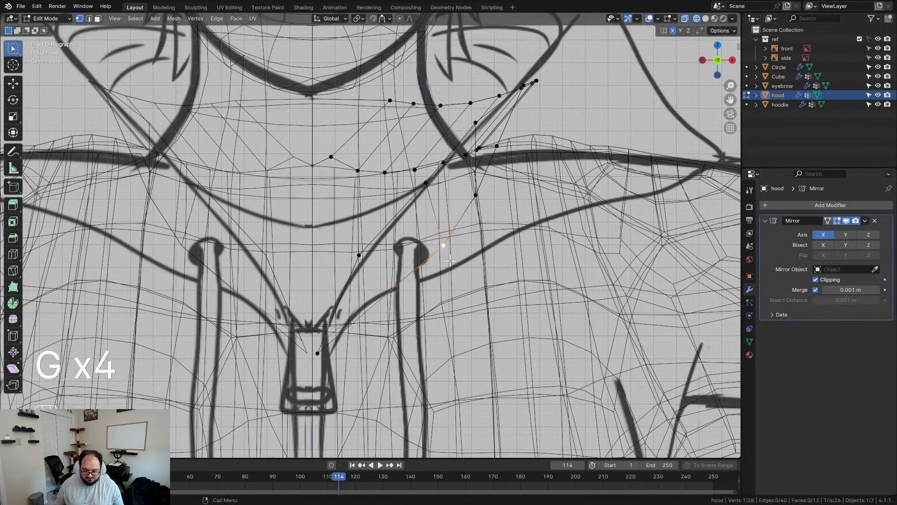
key("g")
left_click(391, 304)
left_click(478, 205)
key("g")
left_click(500, 260)
left_click(505, 154)
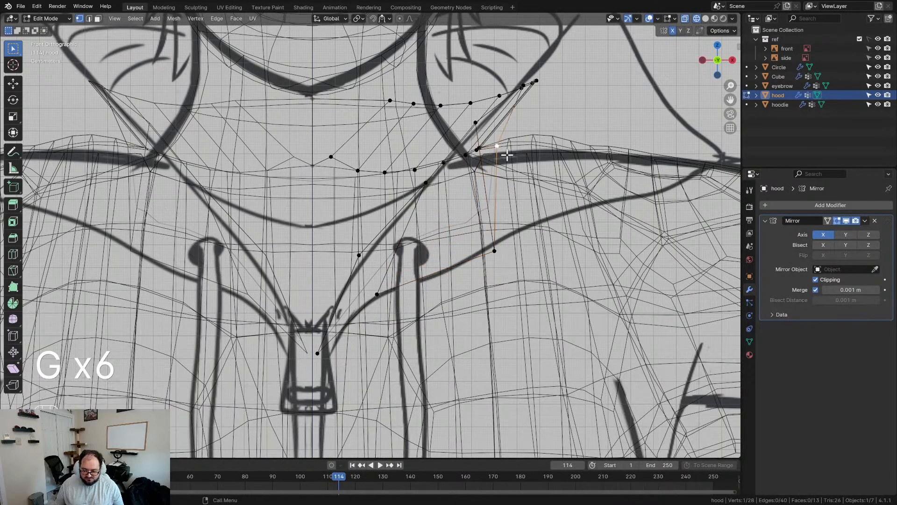
key("g")
left_click(619, 205)
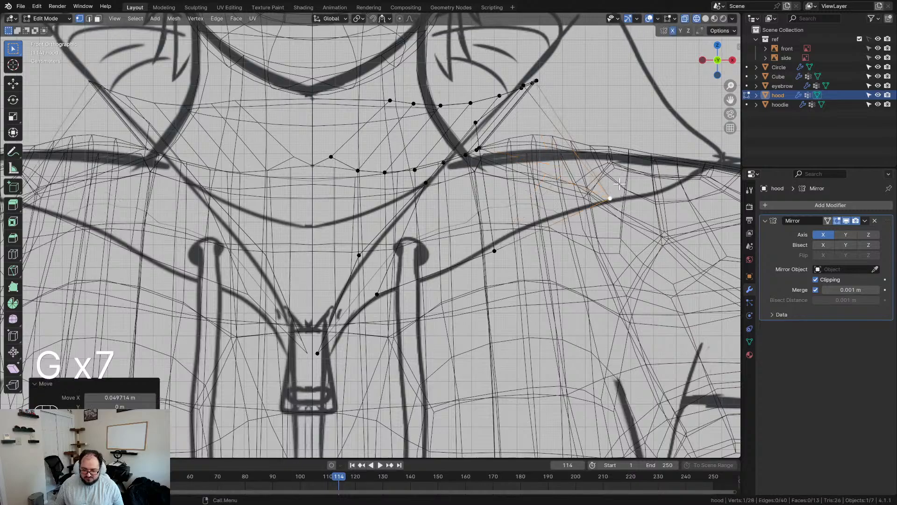
middle_click_drag(610, 181, 575, 165, "shift")
left_click(464, 229)
key("g")
left_click(468, 217)
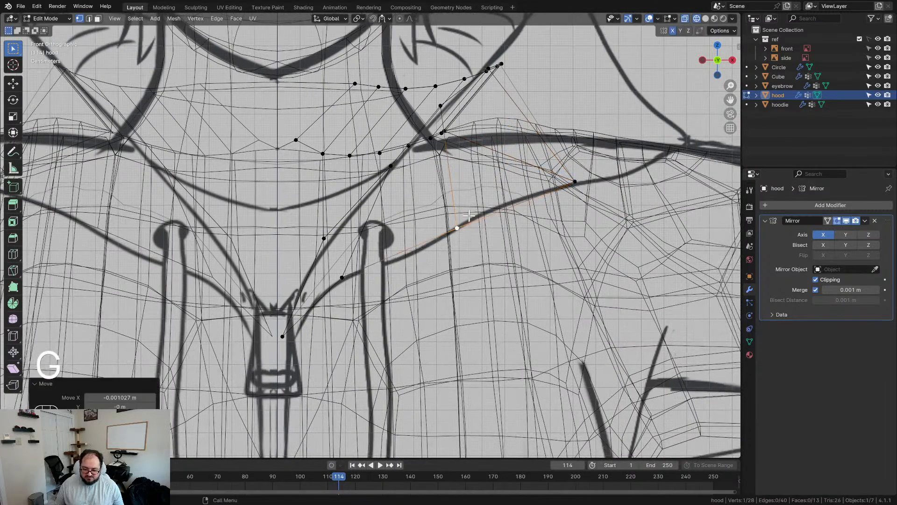
Return to solid shading and adjust the three upper vertices along the collar's front opening
key("z")
scroll(487, 199, "down", 1)
left_click(384, 177)
key("g")
left_click(385, 176)
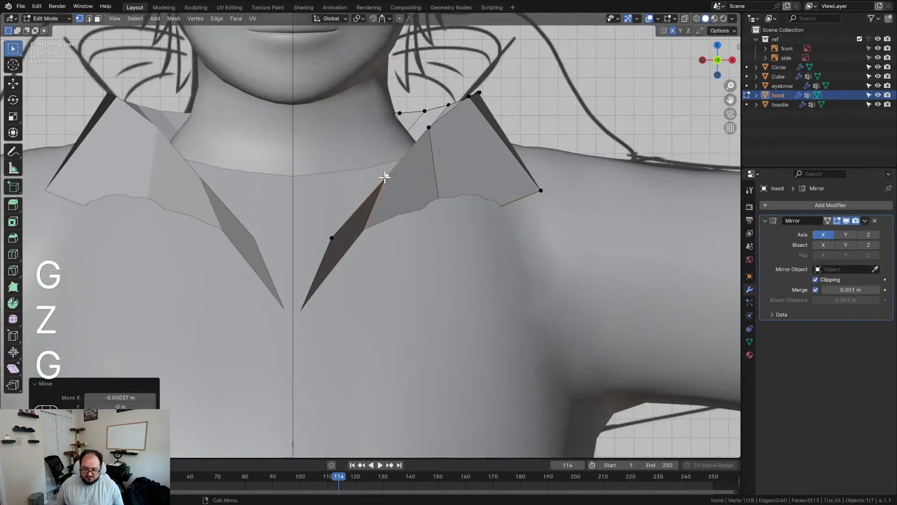
left_click(329, 233)
key("g")
left_click(321, 227)
left_click(429, 127)
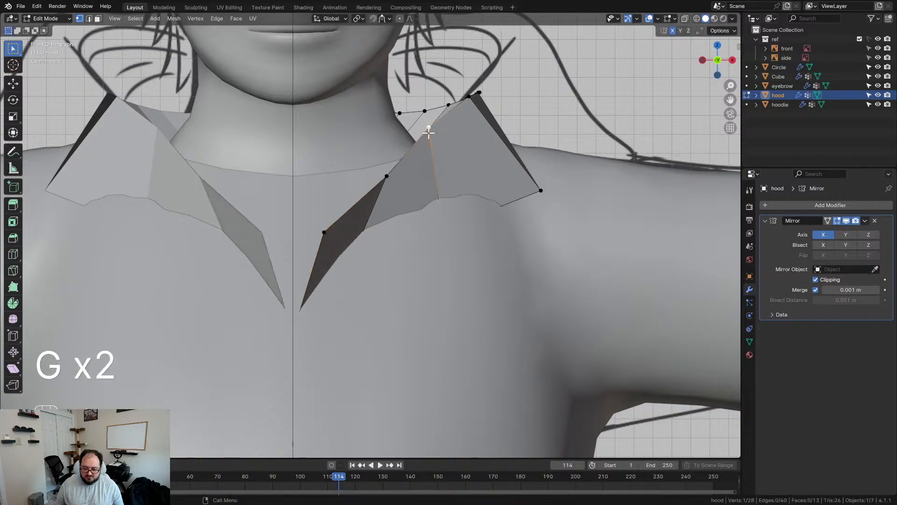
key("g")
left_click(439, 140)
scroll(457, 148, "down", 1)
middle_click_drag(516, 171, 430, 177, "shift")
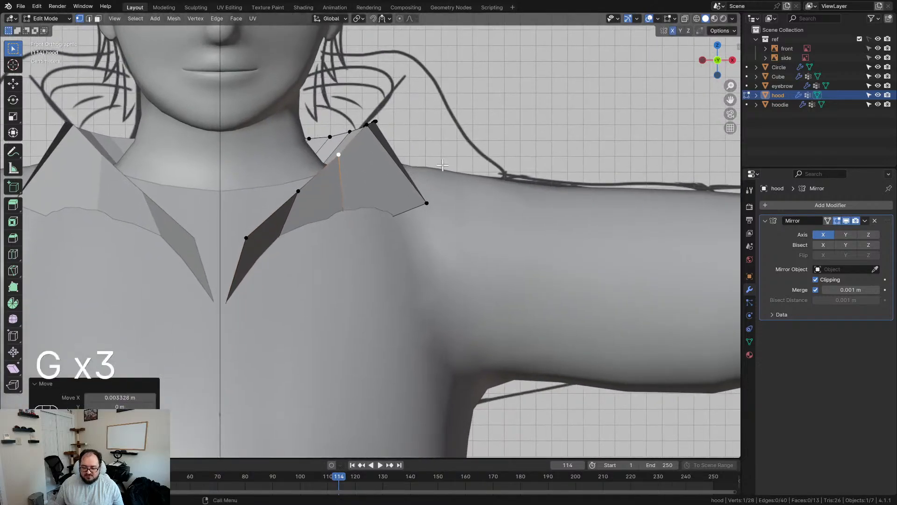
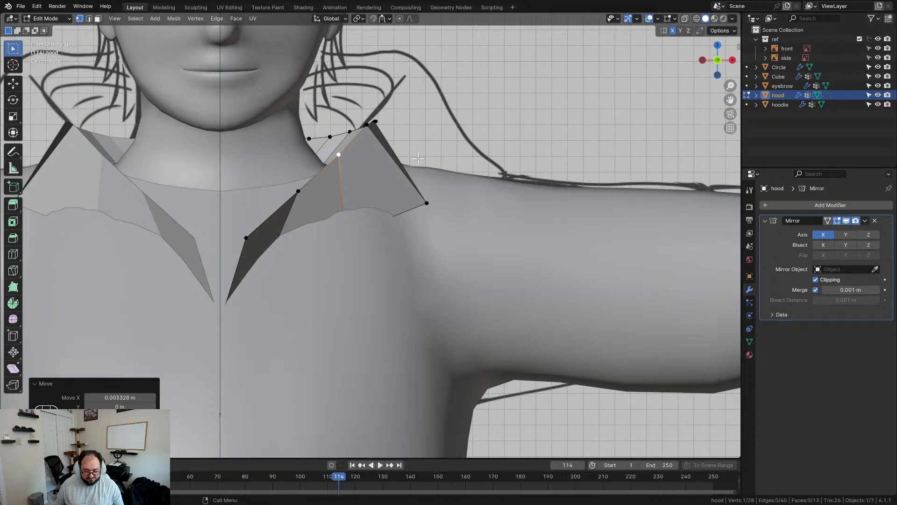
In the front view, move the collar's outer top vertices up and outward to the reference hood outline
middle_click_drag(394, 159, 363, 183)
key("KP_1")
scroll(397, 140, "up", 5)
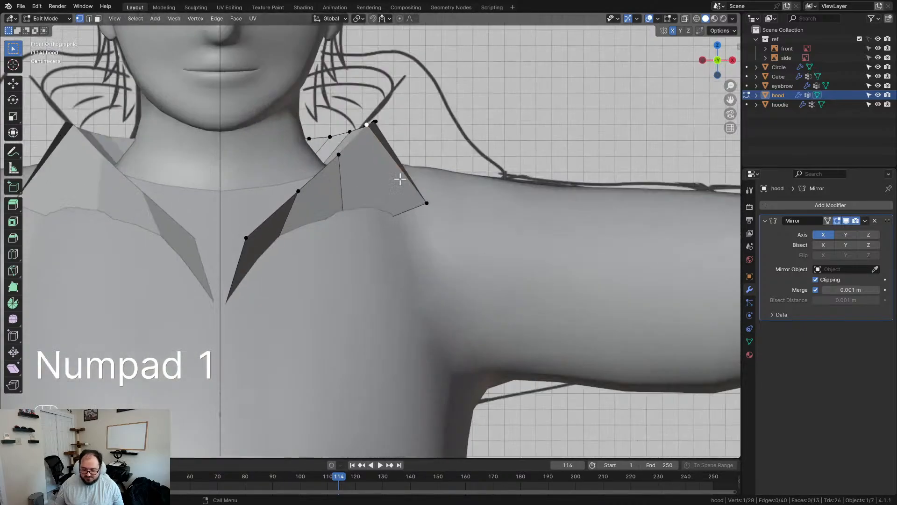
middle_click_drag(397, 136, 336, 181, "shift")
left_click_drag(428, 229, 427, 229)
key("g")
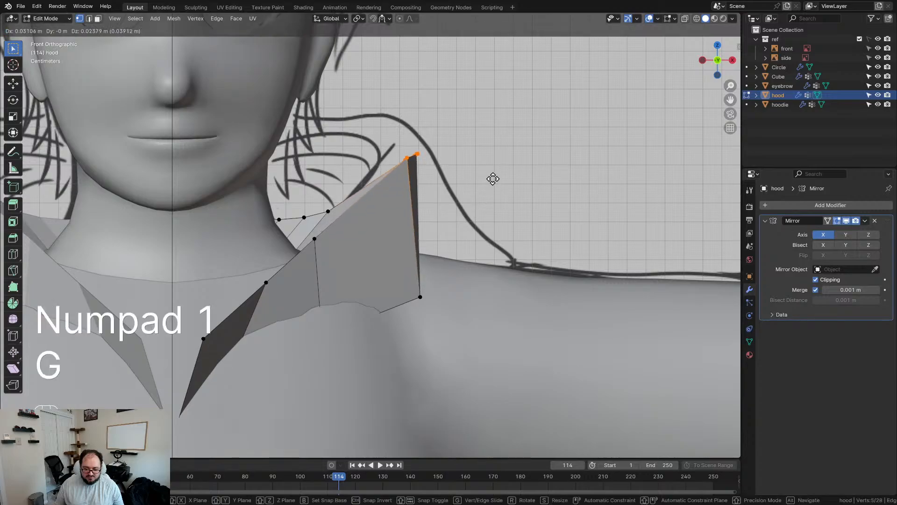
left_click(500, 167)
Move the collar's outer lower corner vertices to the point where the reference hood meets the shoulder
left_click_drag(402, 268, 496, 336)
key("g")
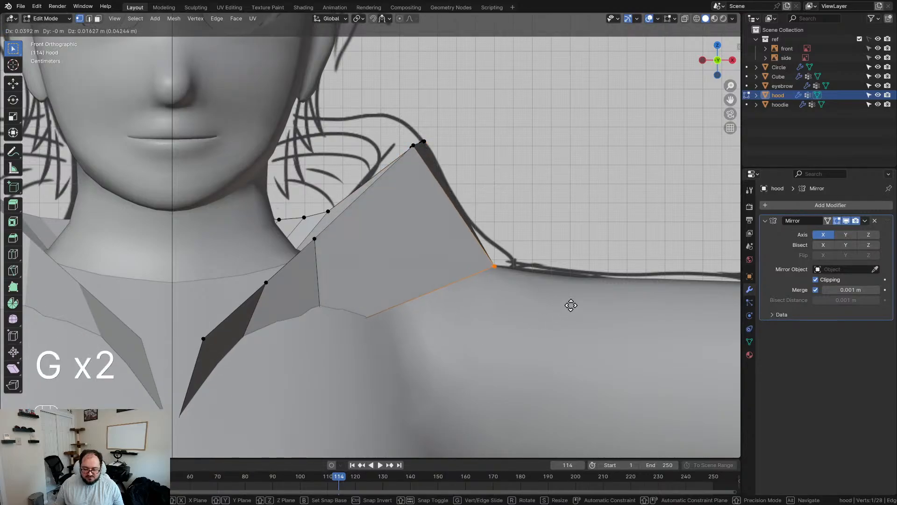
left_click(594, 304)
Raise two upper vertices behind the neck to the top of the reference hood outline
left_click(328, 212)
key("g")
left_click(333, 120)
left_click(408, 132)
left_click(403, 139)
key("g")
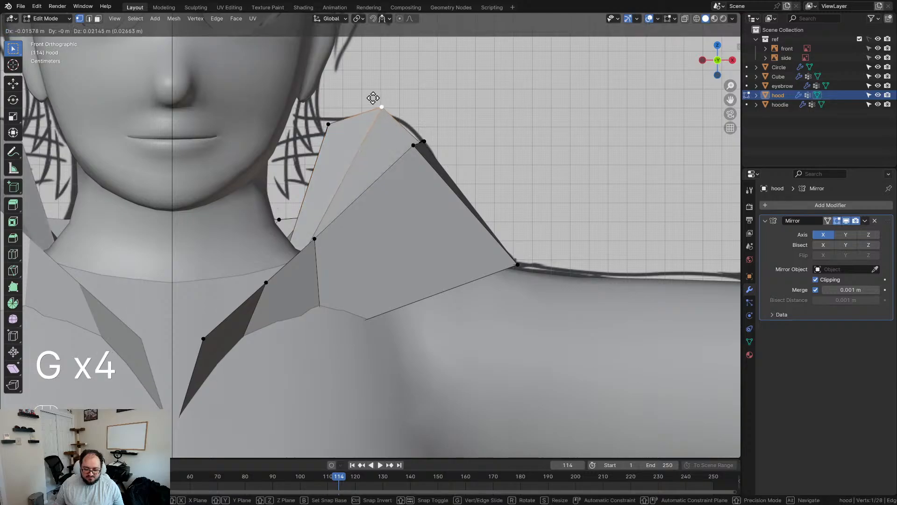
left_click(376, 115)
Select the run of lower-edge vertices behind the shoulder and move them outward over the shoulder
middle_click_drag(377, 115, 371, 221)
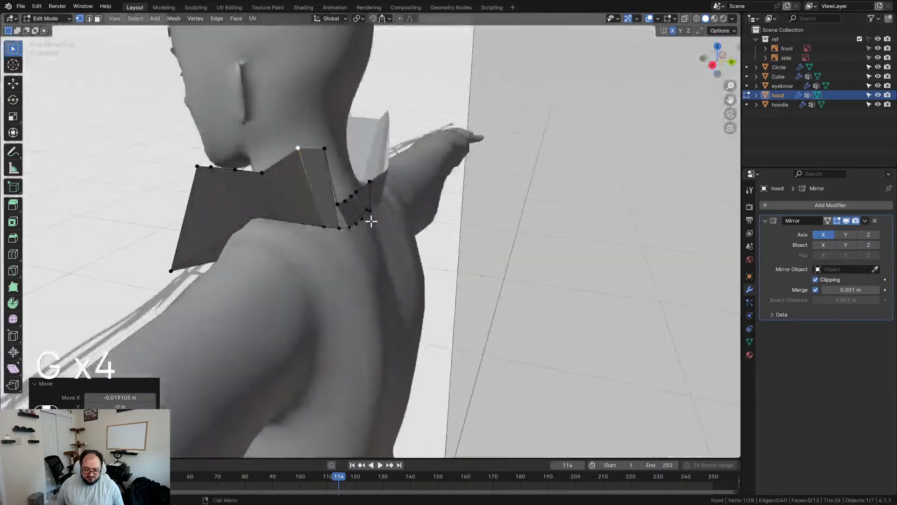
left_click(257, 218)
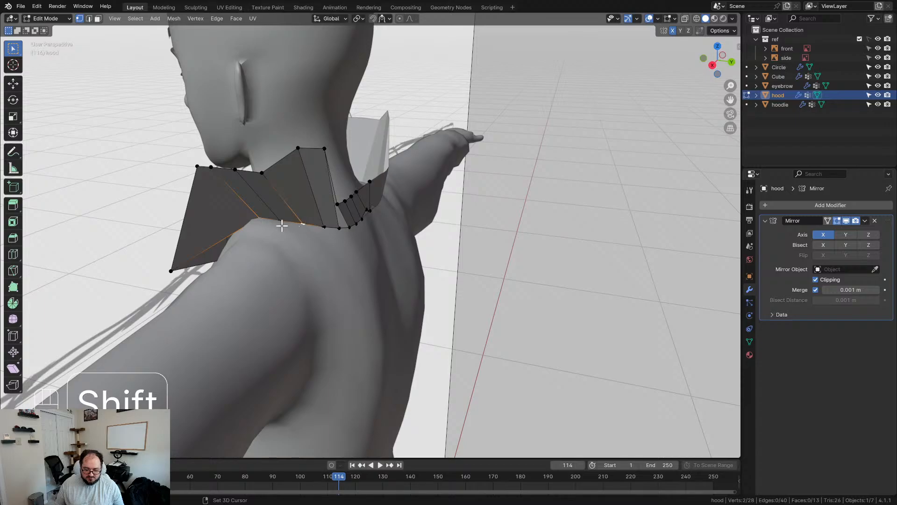
left_click(339, 228, "shift")
middle_click_drag(340, 228, 275, 278)
key("g")
left_click(289, 268)
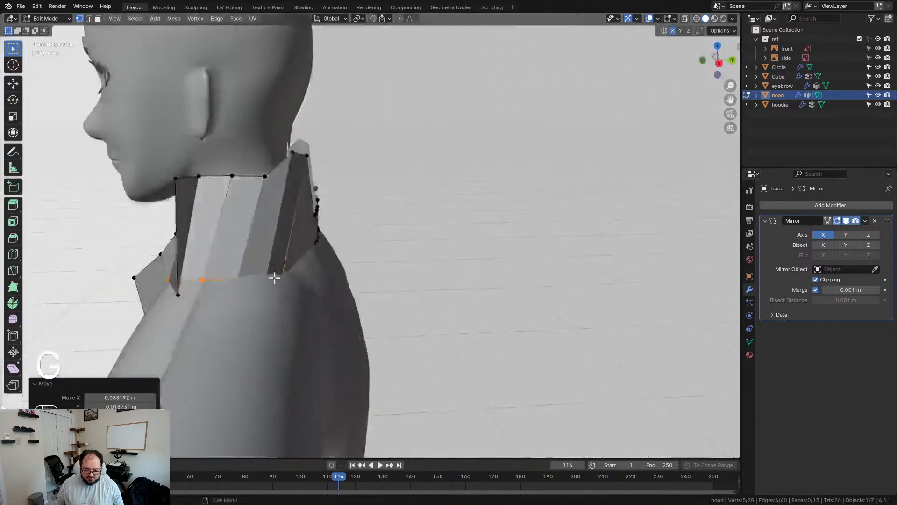
key("g")
left_click(355, 278)
From behind, spread the collar's lower back vertices outward across the upper back
middle_click_drag(355, 279, 416, 266)
left_click(438, 259)
key("g")
left_click(398, 272)
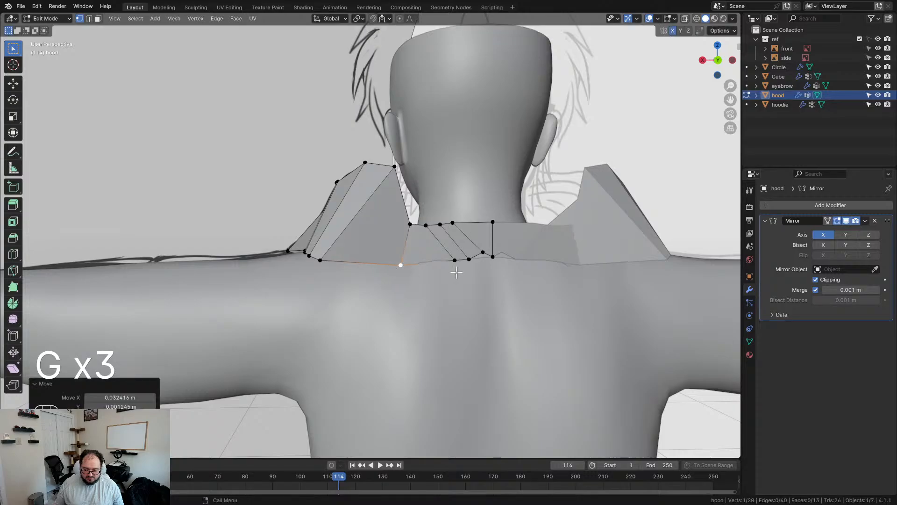
key("g")
left_click(449, 263)
Delete the collar's upper row of vertices, keeping only the lower edge loop
middle_click_drag(449, 263, 377, 214)
left_click_drag(467, 266, 466, 266)
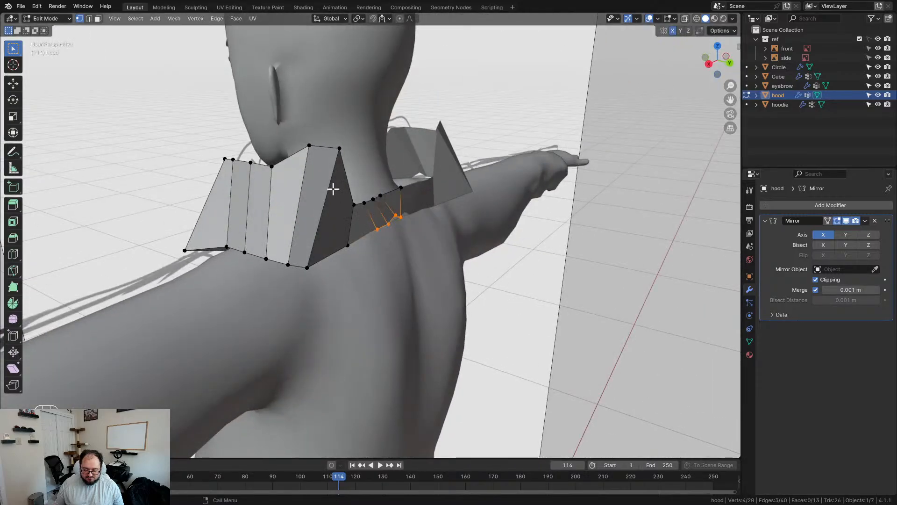
middle_click_drag(326, 149, 430, 166)
key("x")
left_click(443, 181)
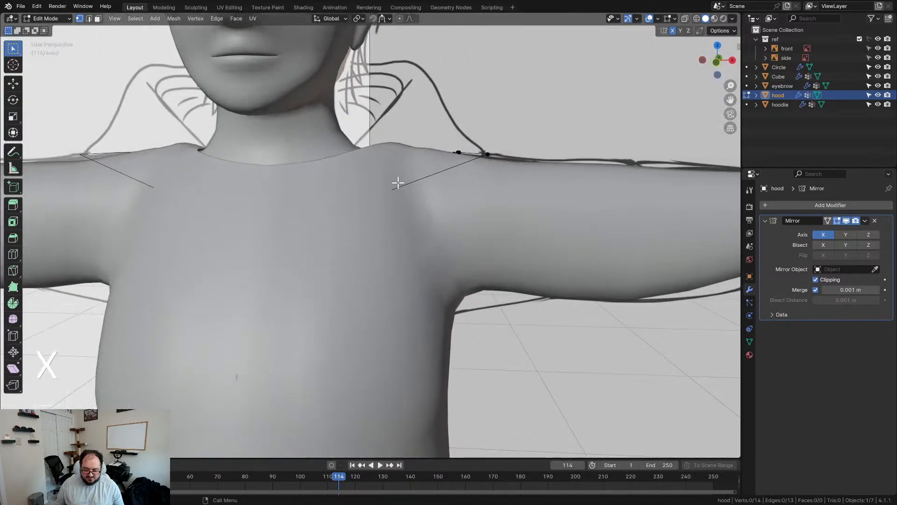
In the front wireframe view, turn on snapping and reseat the edge's front vertices along the reference hood seam on the chest
key("z")
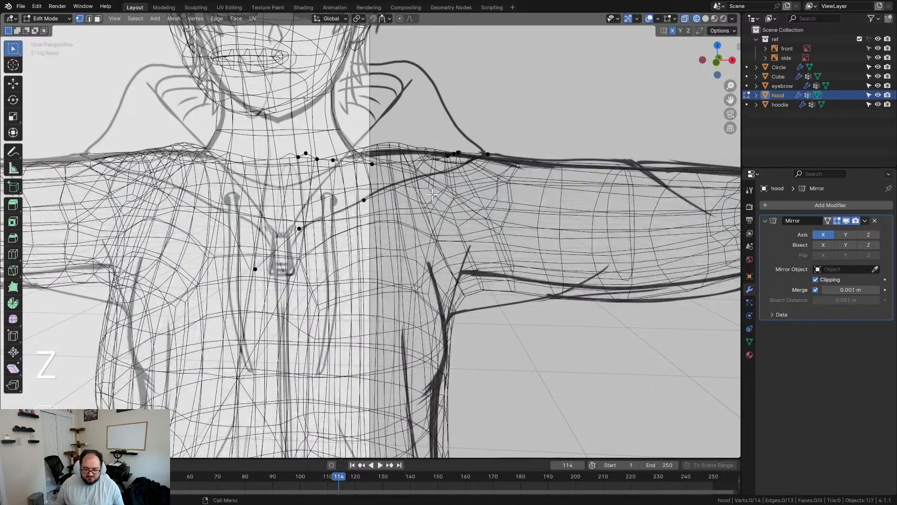
key("KP_1")
key("a")
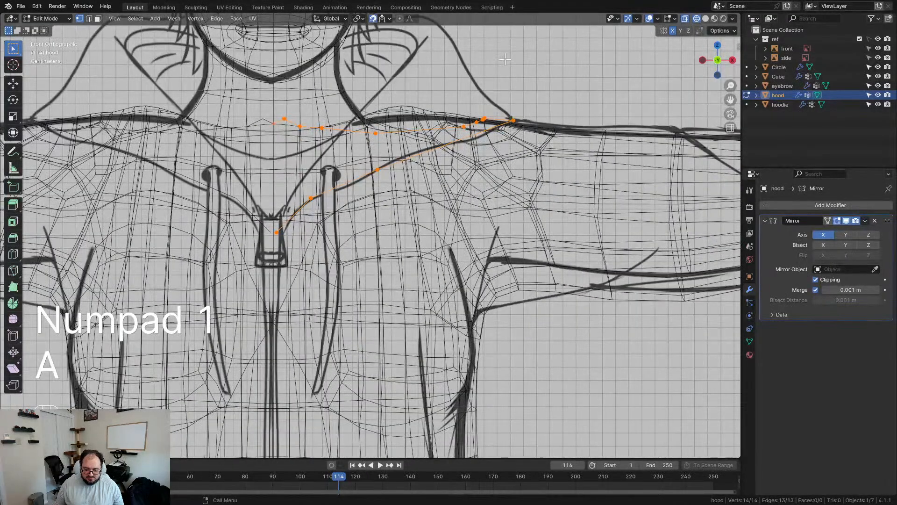
key("g")
key("g")
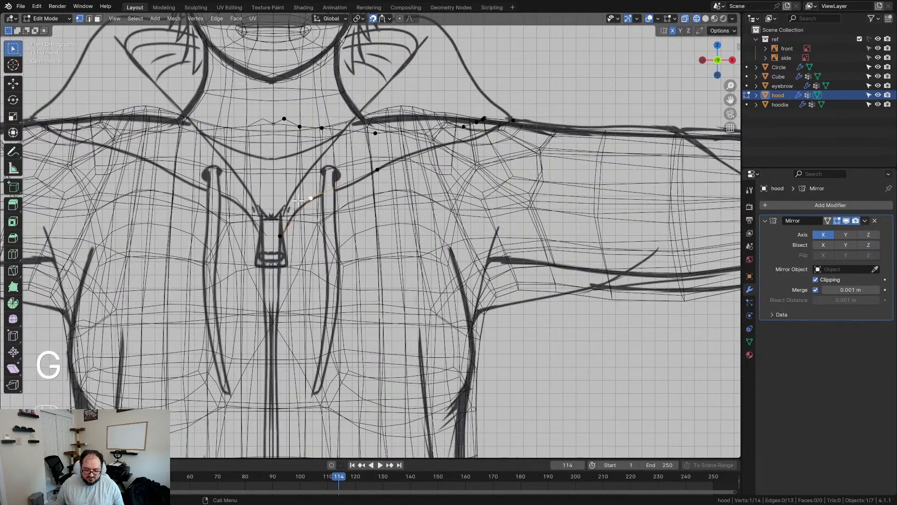
left_click(378, 170)
key("g")
left_click(375, 189)
Place the remaining front edge vertices along the reference hood seam out to the shoulder
key("g")
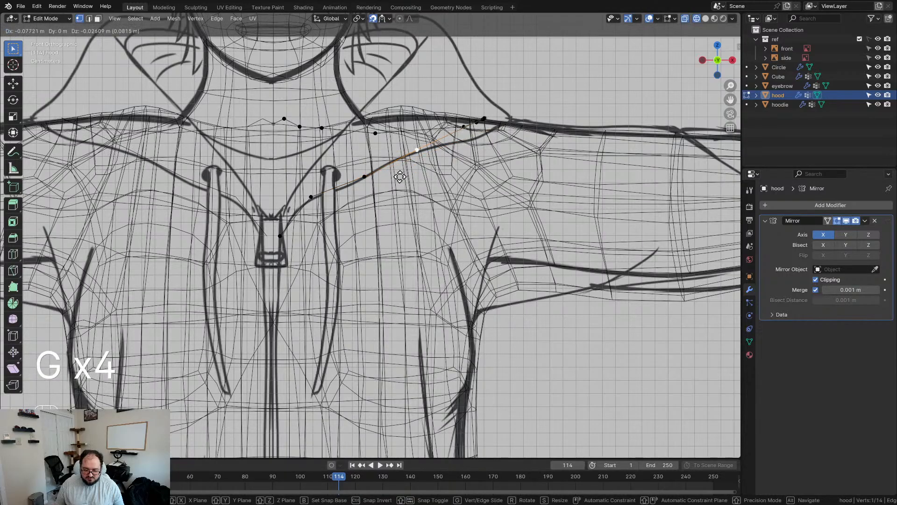
left_click(411, 177)
key("g")
left_click(500, 129)
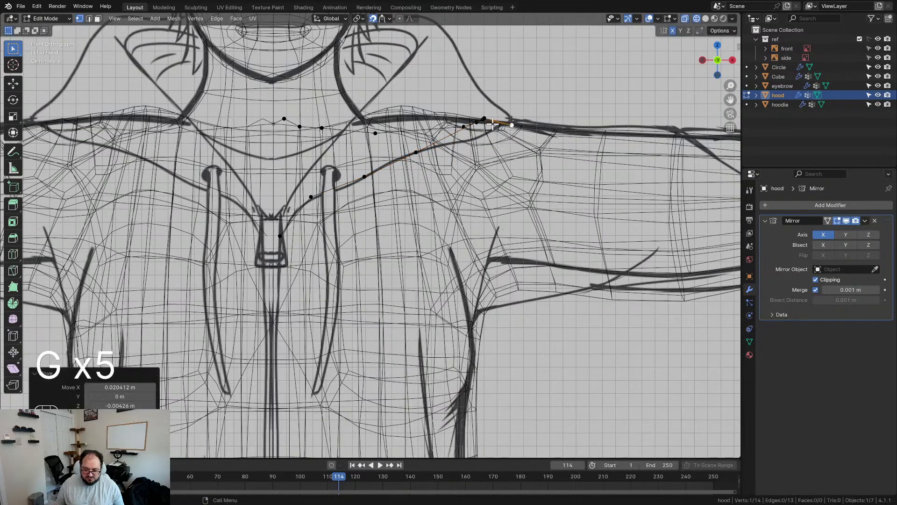
key("g")
left_click(479, 158)
From above and behind, move the edge vertices behind the shoulder back over the hoodie's surface
middle_click_drag(478, 158, 399, 198)
key("g")
left_click(221, 224)
key("g")
left_click(283, 210)
key("g")
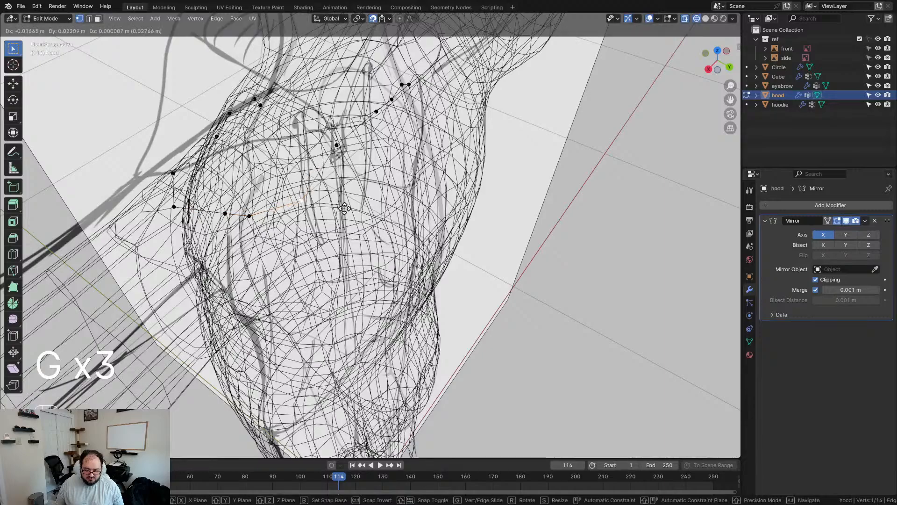
left_click(316, 187)
Pull the hood edge's rear vertices down onto the upper back
middle_click_drag(451, 311, 406, 279)
left_click(363, 134)
key("g")
left_click(376, 187)
left_click(414, 130)
key("g")
left_click(407, 195)
left_click(436, 126)
key("g")
left_click(430, 214)
Lower the hood edge's vertices nearest the back centre and shift the neighbouring ones outward
key("g")
left_click(464, 195)
key("g")
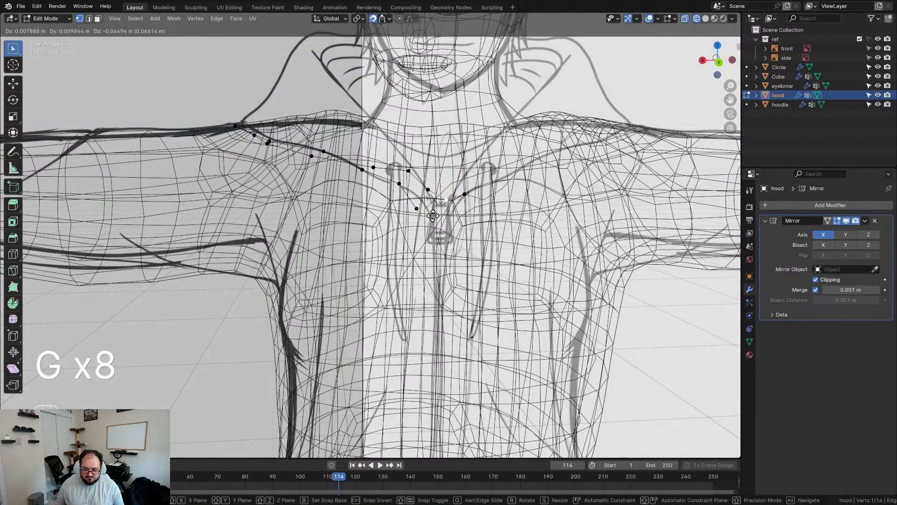
left_click(431, 214)
left_click(409, 170)
key("g")
left_click(395, 179)
left_click(374, 167)
key("g")
left_click(349, 168)
In the front view, adjust the two rear vertices beside the centre to level out the hood's back edge
key("KP_1")
scroll(229, 211, "up", 3)
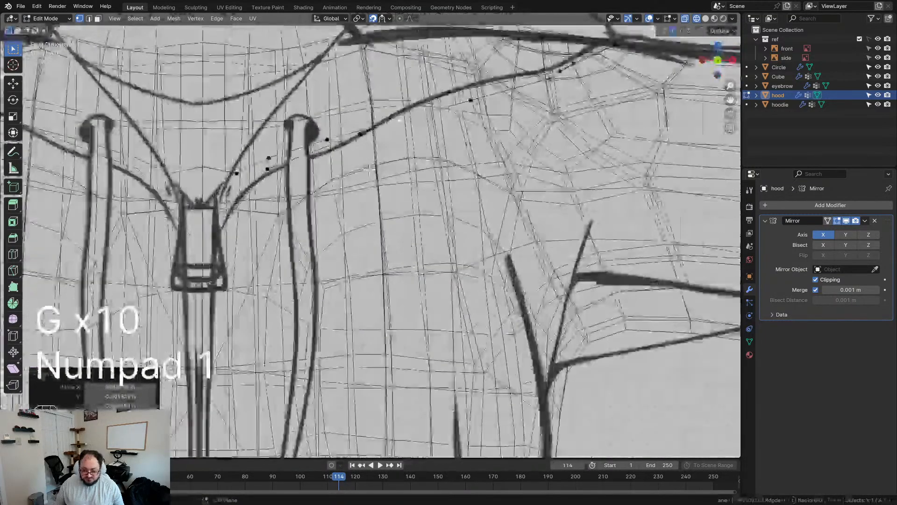
left_click(230, 211)
middle_click_drag(229, 212, 270, 215, "shift")
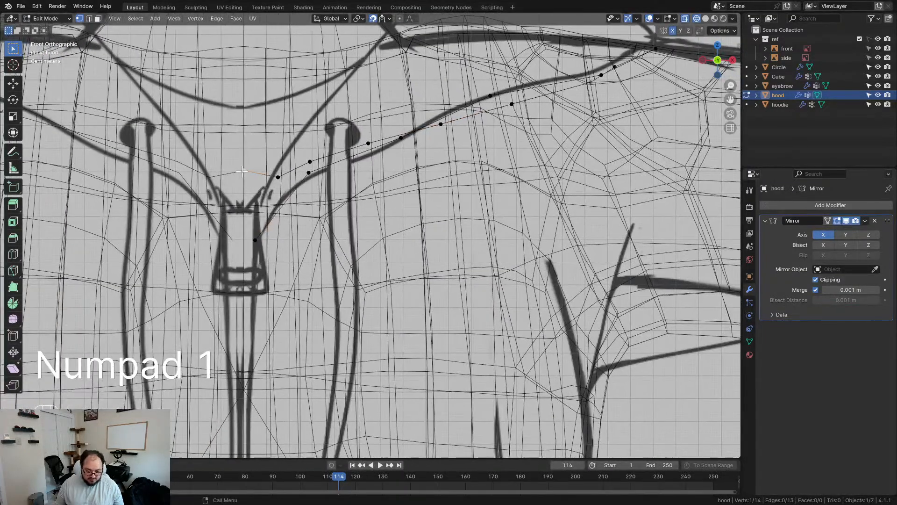
key("g")
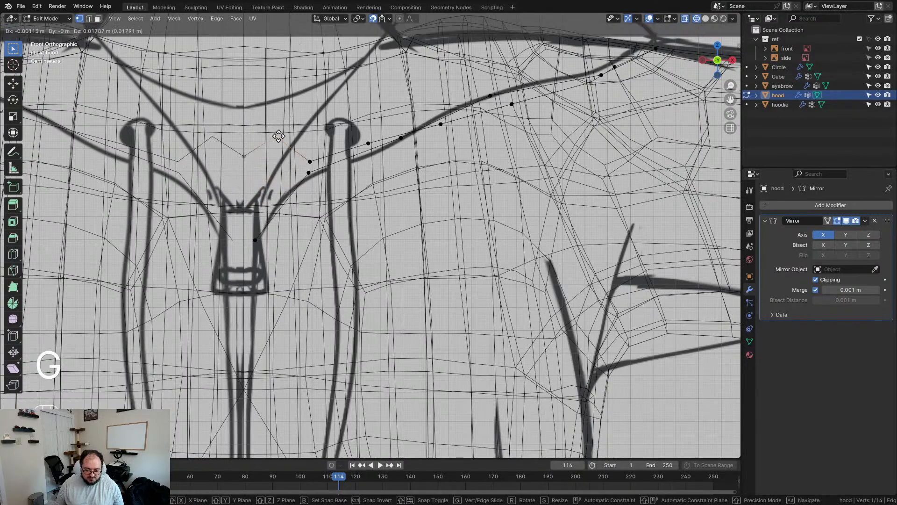
left_click(272, 156)
left_click(314, 156)
key("g")
left_click(314, 147)
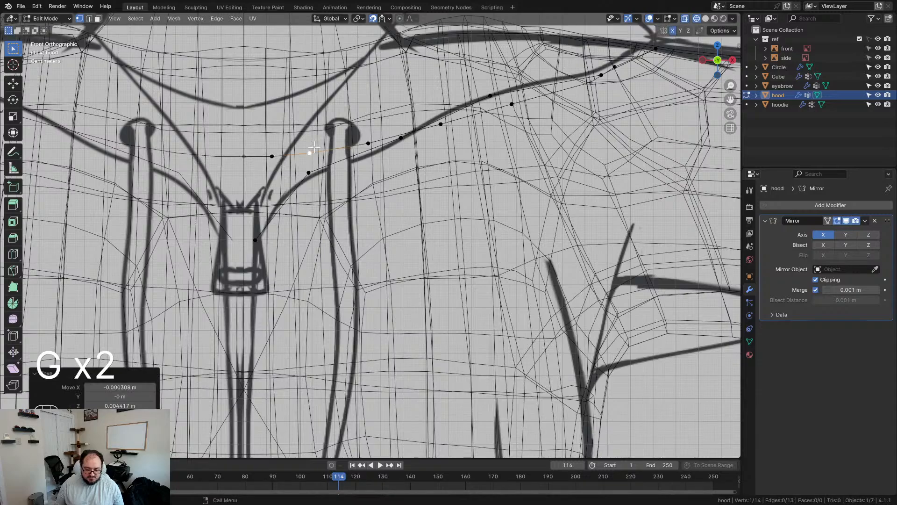
In the front view, raise two rear base edge vertices beside the centre, shifting the outer one inward
left_click(369, 143)
key("g")
left_click(370, 136)
left_click(441, 124)
key("g")
left_click(416, 127)
Move the next rear base edge vertices up toward the shoulder line to even out the back edge
middle_click_drag(417, 127, 349, 190, "shift")
left_click(447, 166)
key("g")
left_click(427, 146)
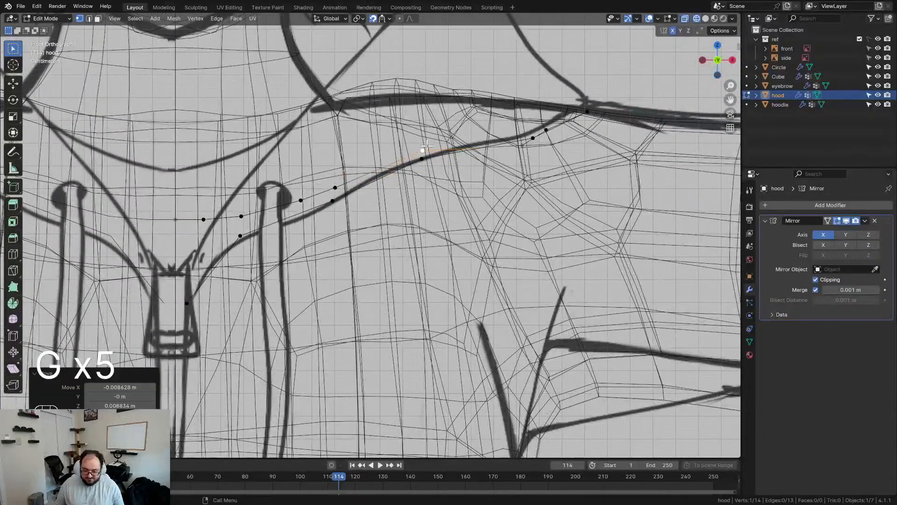
key("g")
left_click(526, 121)
scroll(519, 140, "down", 4)
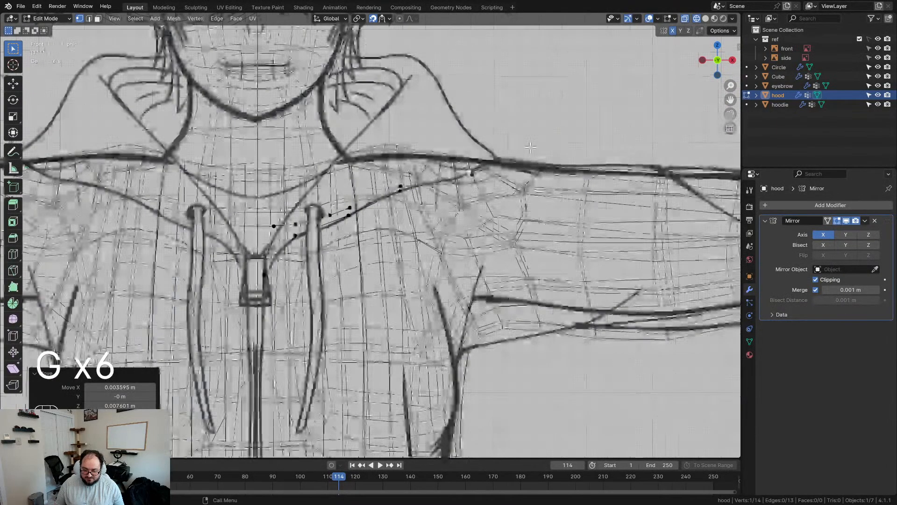
From behind in solid shading, nudge two vertices of the hood's base edge over the back of the shoulder
key("z")
middle_click_drag(517, 150, 339, 240)
left_click(291, 282)
key("g")
left_click(286, 282)
left_click(332, 265)
key("g")
left_click(337, 264)
left_click(281, 286)
middle_click_drag(335, 271, 271, 239)
key("g")
left_click(281, 196)
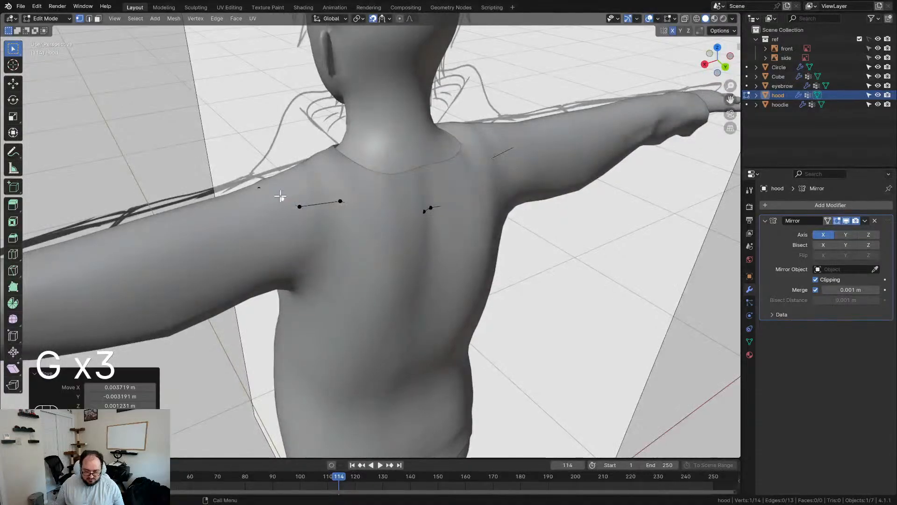
key("ctrl+z")
With snapping off, extrude the hood's whole base edge upward in the front view into a vertical collar strip
middle_click_drag(322, 228, 508, 220)
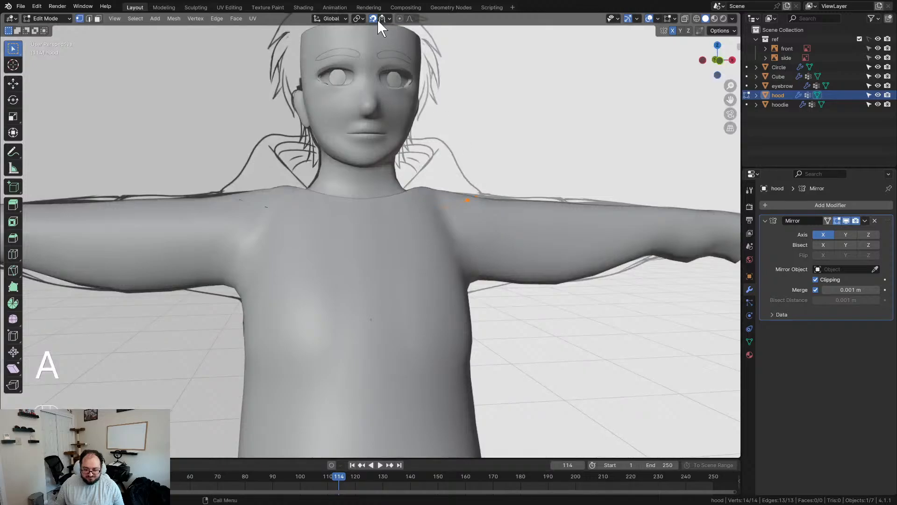
key("KP_1")
scroll(475, 73, "up", 2)
key("e")
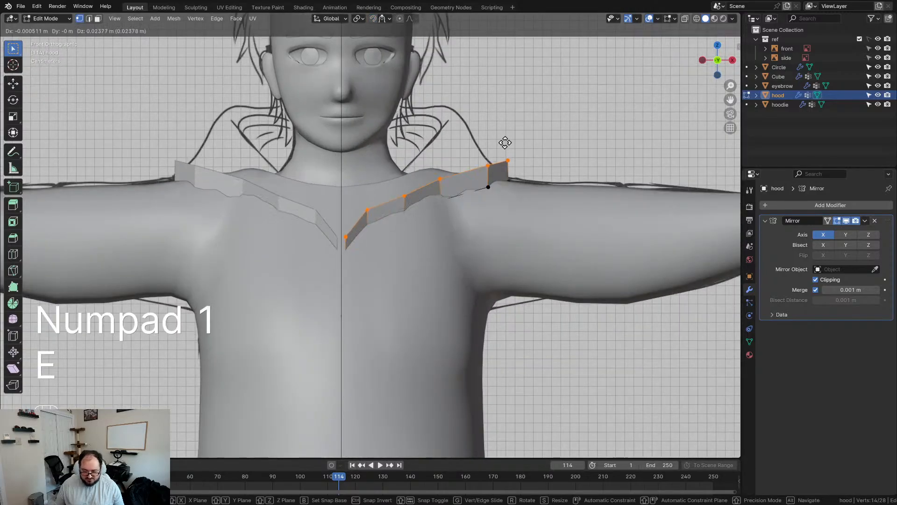
left_click(504, 118)
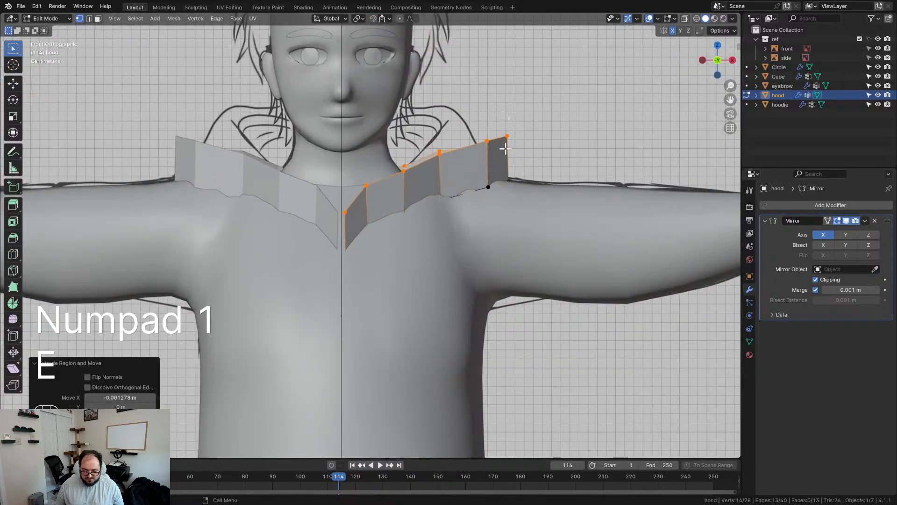
Pull the collar strip's outermost top vertices above the shoulder inward to the reference hood outline
scroll(510, 136, "up", 2)
left_click(498, 58)
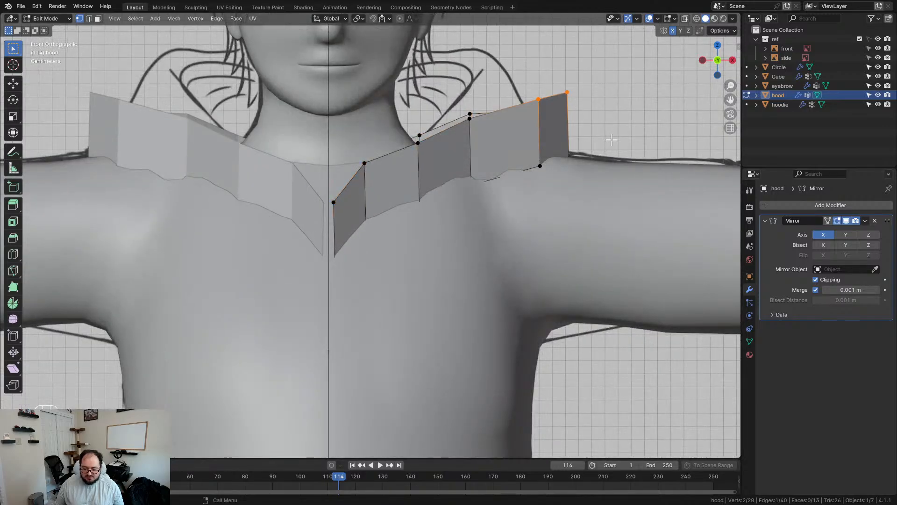
key("g")
left_click(563, 150)
key("g")
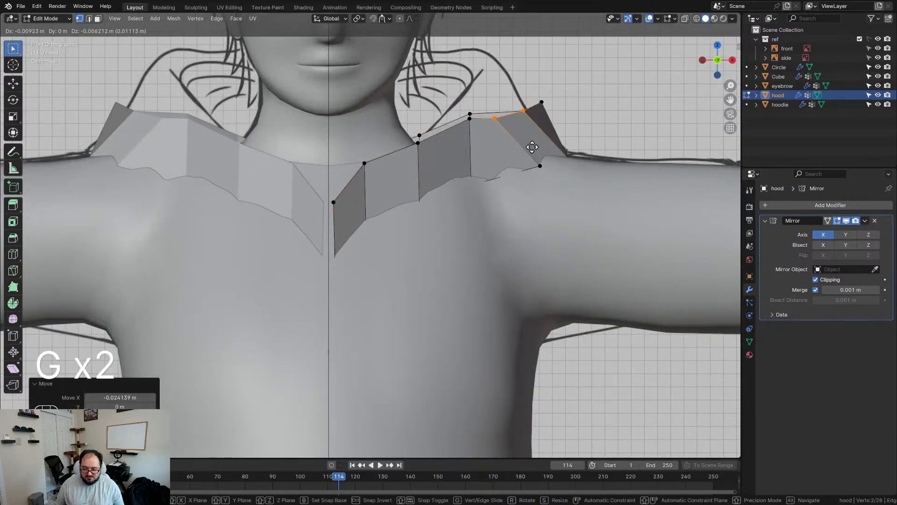
left_click(533, 147)
left_click(537, 106)
key("g")
left_click(517, 114)
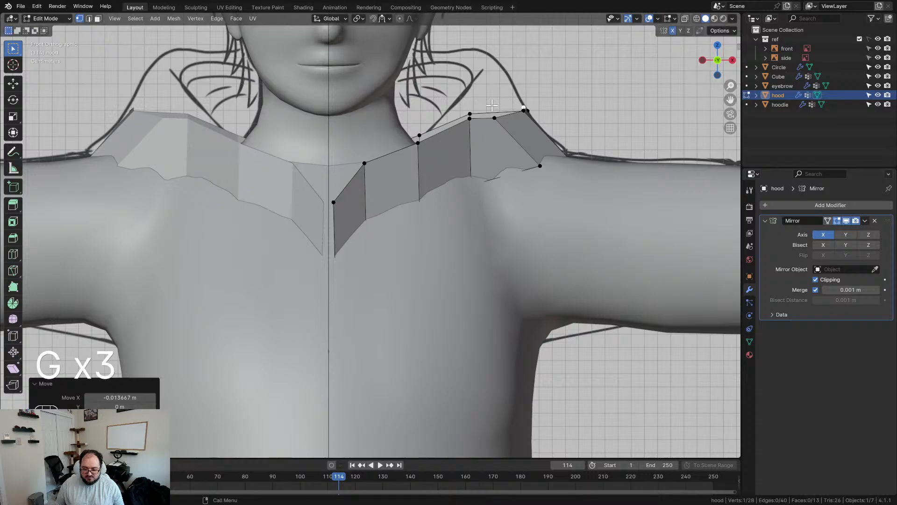
Raise the strip's rear top vertex just inside the shoulder slightly
left_click(470, 113)
key("g")
left_click(471, 96)
left_click(494, 118)
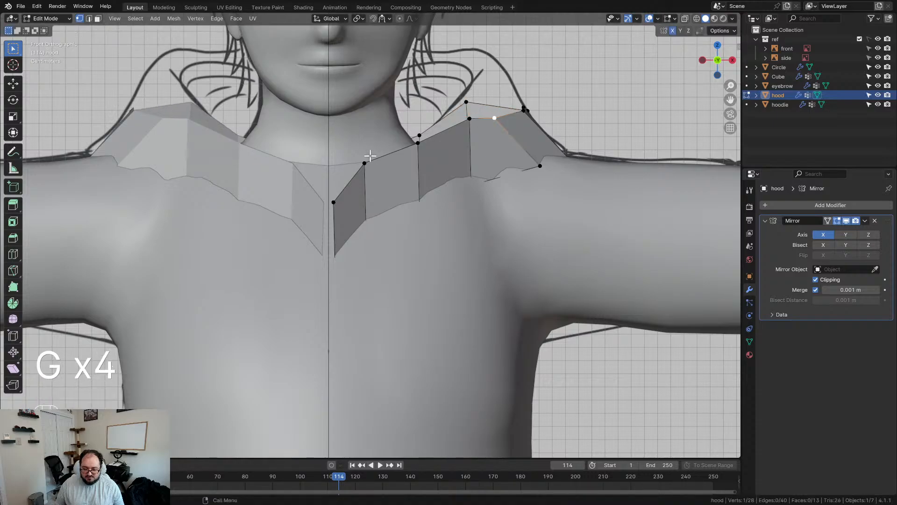
In wireframe, lower the strip's two front top vertices onto the reference's V-shaped collar opening line
key("z")
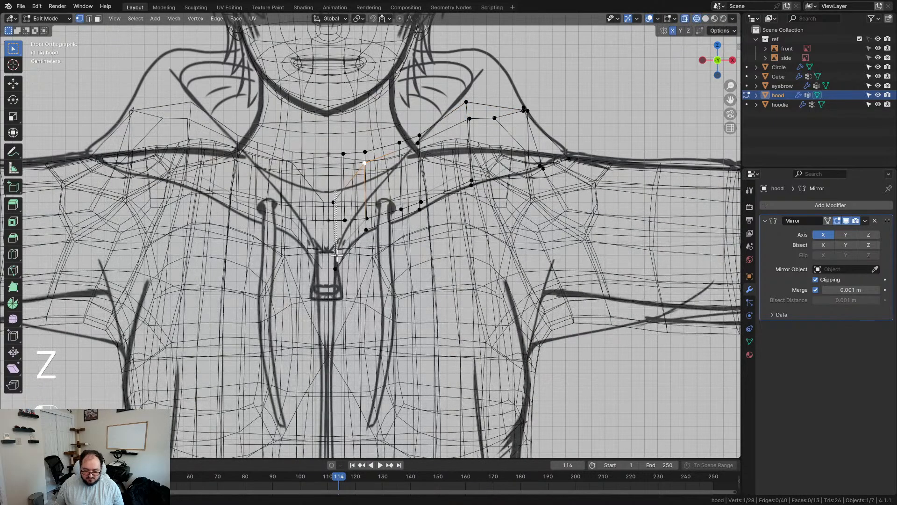
left_click_drag(339, 301, 340, 302)
scroll(340, 302, "up", 2)
key("g")
left_click(339, 236)
left_click(354, 155)
key("g")
left_click(353, 213)
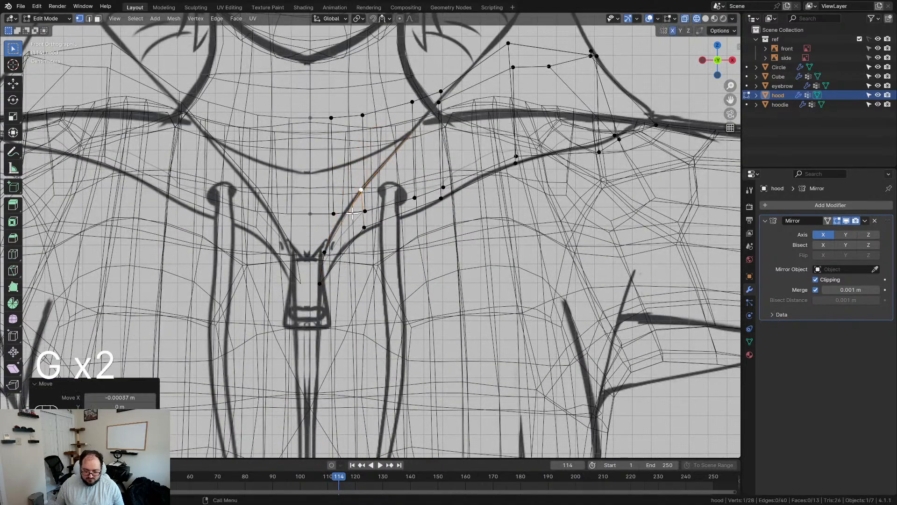
Select only the strip's five rear top vertices and move them straight up in the side view
key("z")
scroll(452, 216, "down", 4)
mouse_move(452, 217)
middle_mouse_down()
mouse_move(327, 250)
mouse_move(242, 256)
middle_mouse_up()
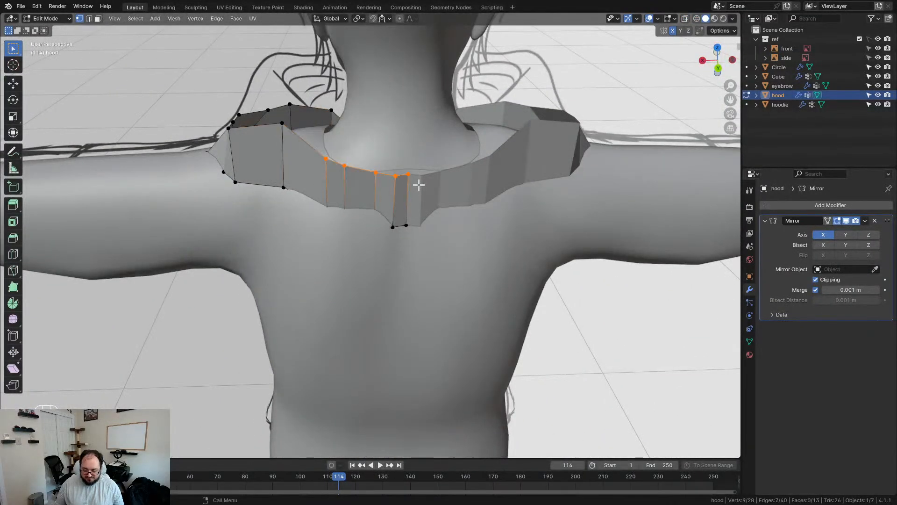
key("KP_3")
key("g")
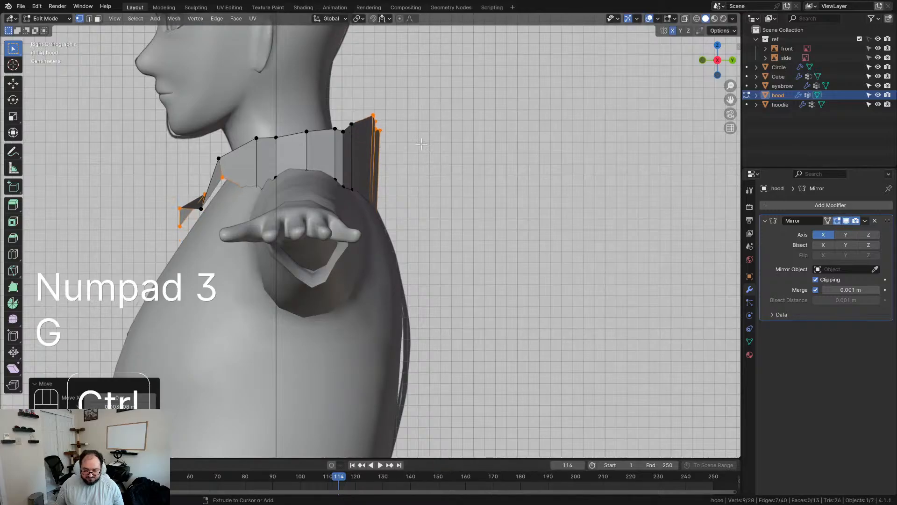
key("ctrl+z")
left_click_drag(438, 186, 438, 185)
key("g")
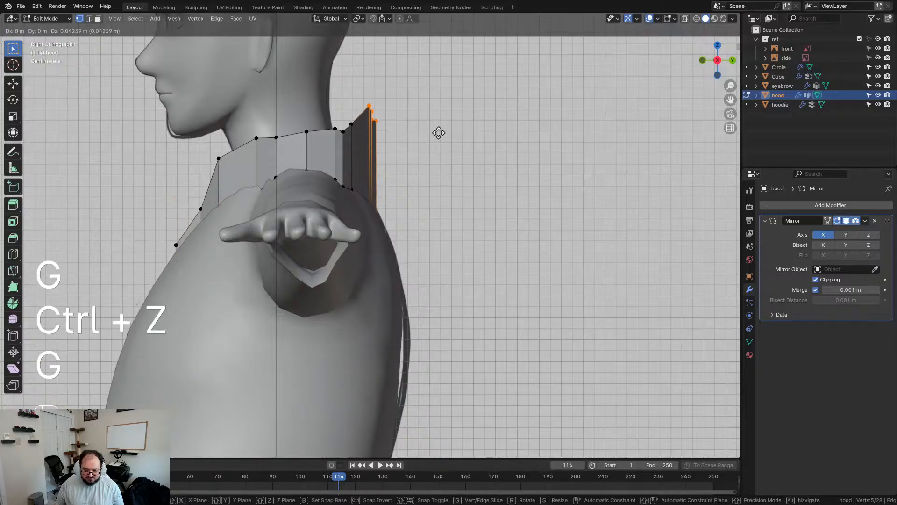
left_click(438, 133)
In the side view, adjust the strip's top vertices over the rear half of the shoulder into a smoother upper line
left_click(341, 131)
key("g")
key("g")
left_click(331, 133)
key("g")
key("g")
left_click(302, 129)
Reposition the strip's top vertices over the front of the shoulder to continue the sloping upper line
left_click(256, 138)
key("g")
left_click(281, 139)
key("g")
left_click(284, 139)
left_click(337, 124)
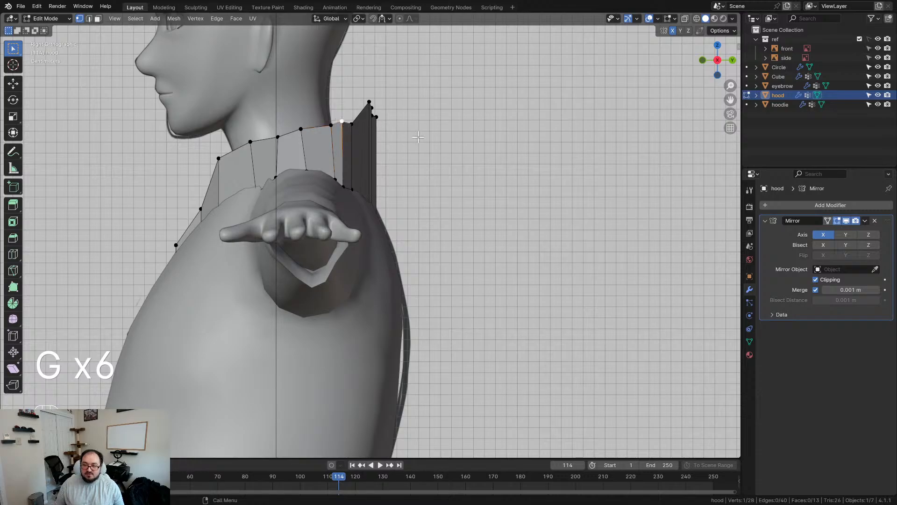
In the front view, raise two rear top vertices of the hood to the upper outline of the reference hood
key("KP_1")
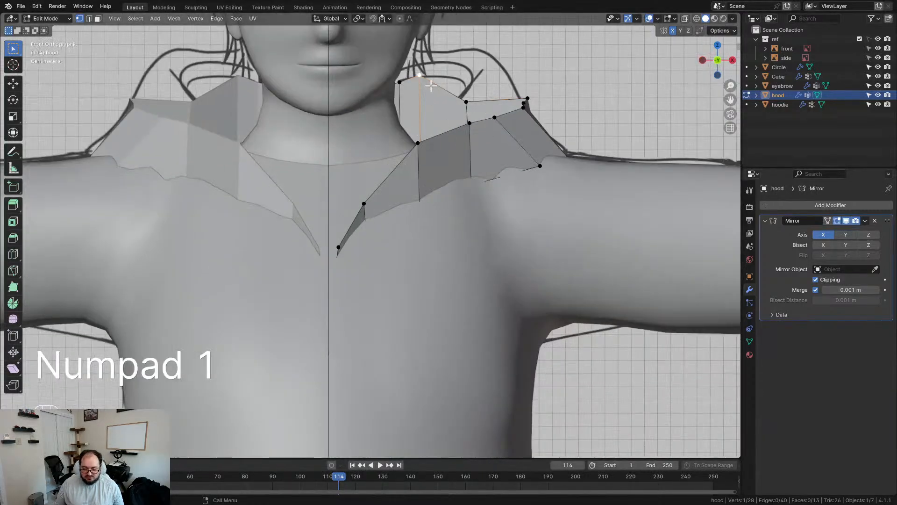
key("g")
left_click(434, 62)
left_click(461, 94)
key("g")
left_click(460, 36)
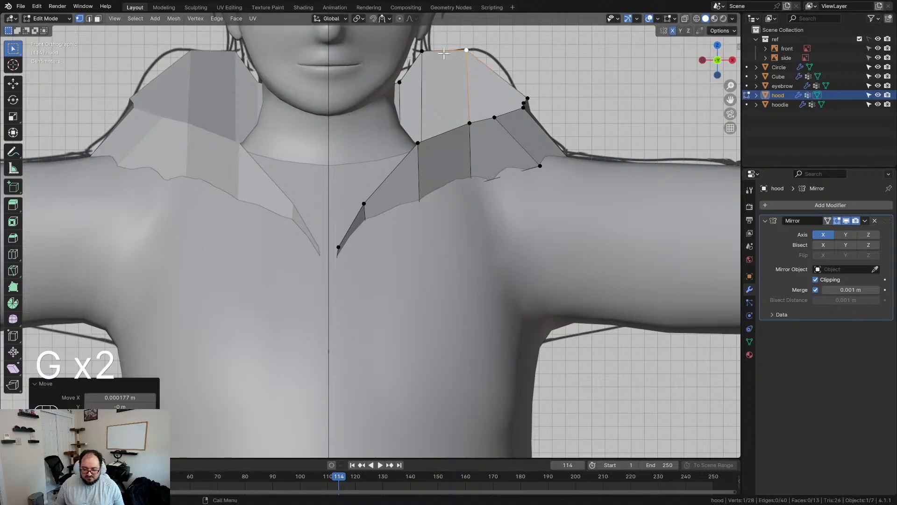
Raise the rear top vertex nearest the neck and move the outer one up and inward onto the reference outline
left_click(400, 83)
key("g")
left_click(426, 60)
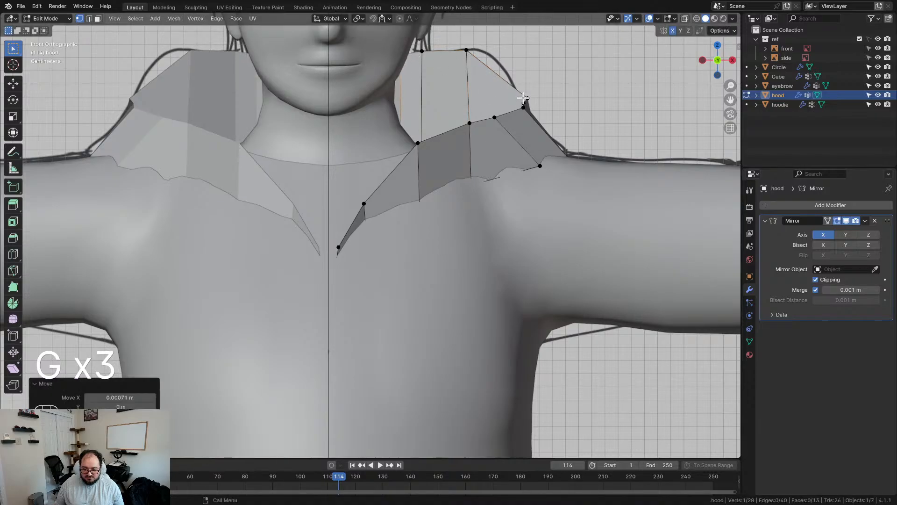
left_click(523, 98)
key("g")
left_click(518, 66)
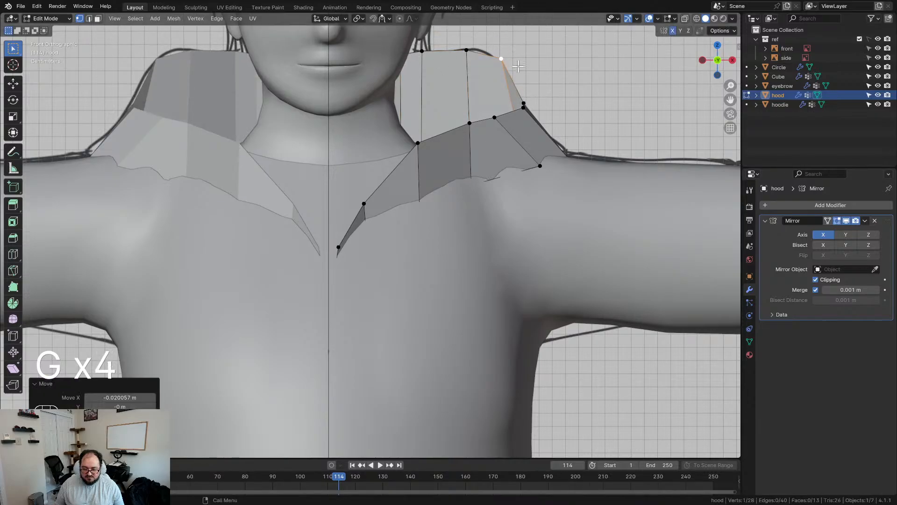
From behind, raise the top vertex next to the back centre and dissolve the vertical edge beside the centre line
middle_click_drag(518, 66, 384, 135)
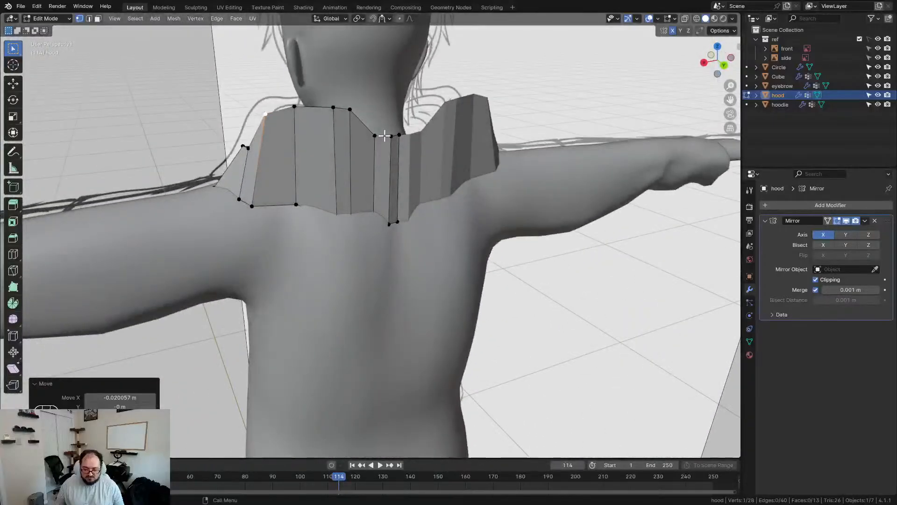
left_click(375, 135)
key("g")
left_click(376, 116)
left_click(386, 129, "alt")
key("x")
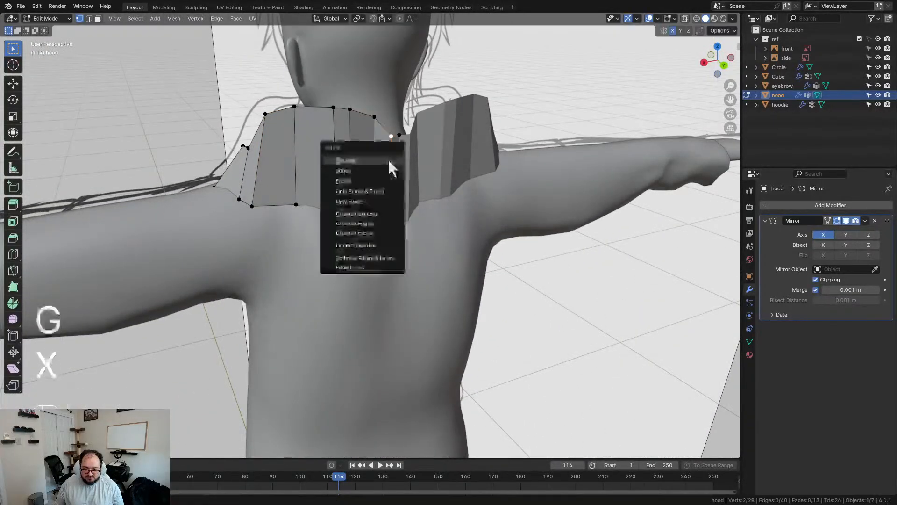
left_click(372, 224)
Raise the hood's back centre top vertex level with its neighbour and dissolve one of the closely spaced shoulder edges
middle_click_drag(389, 180, 391, 144)
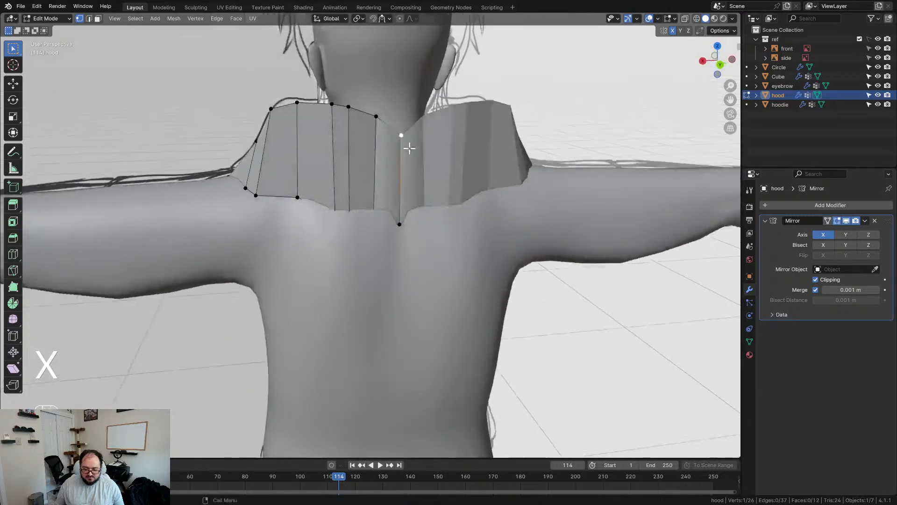
key("g")
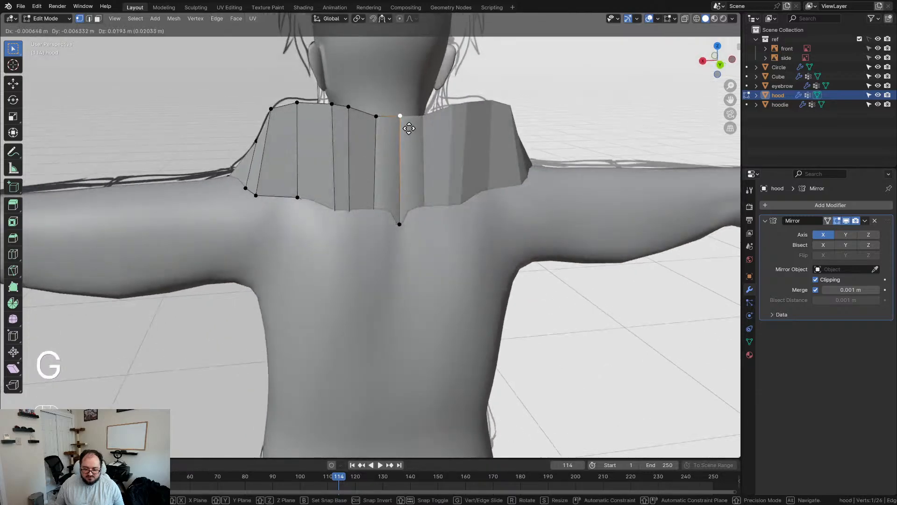
left_click(404, 163)
middle_click_drag(349, 203, 415, 267)
key("x")
left_click(338, 196)
Extrude the entire hood strip inward as a second layer and scale that layer to give the hood thickness
key("KP_3")
middle_click_drag(347, 209, 433, 258)
key("KP_1")
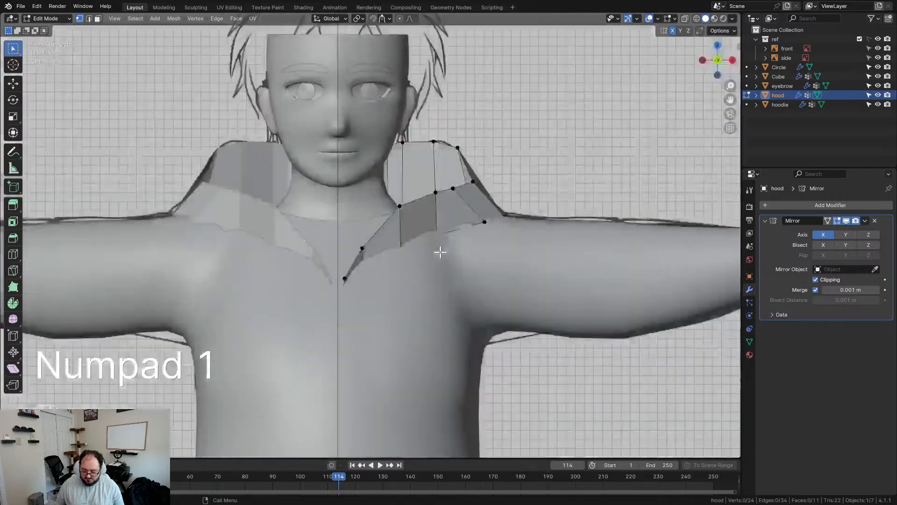
key("z")
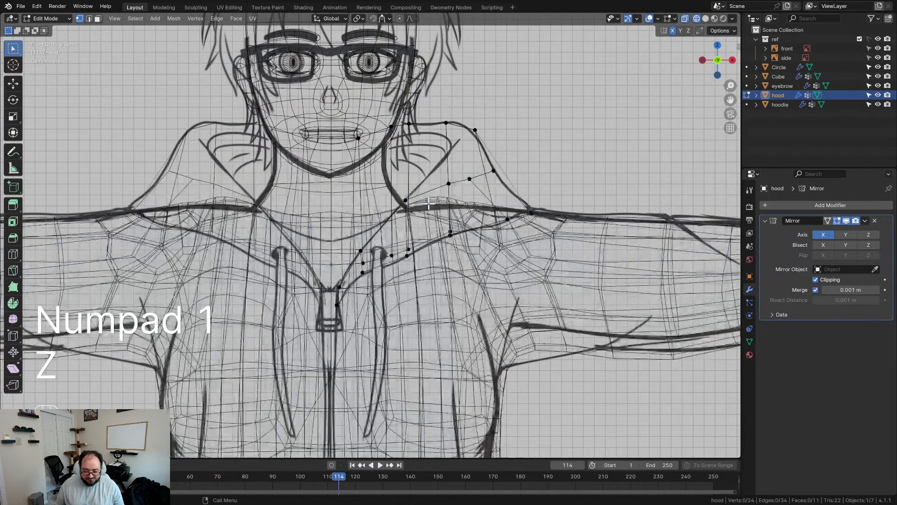
key("z")
middle_click_drag(271, 220, 351, 244)
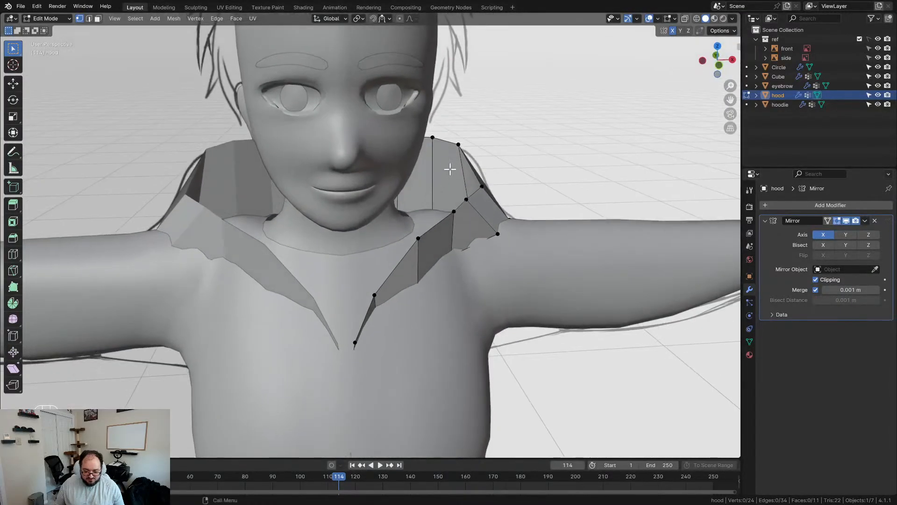
key("a")
key("e")
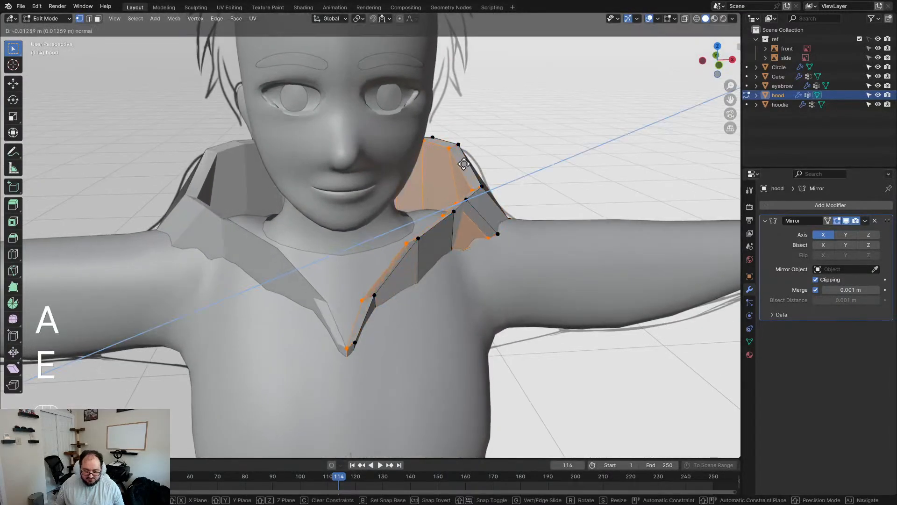
key("s")
left_click(449, 163)
Select the hood's five outer rear faces and move them backward about 0.075 m in the side view
middle_click_drag(449, 163, 467, 217)
middle_click_drag(382, 214, 349, 241)
middle_click_drag(446, 223, 360, 207)
left_click(407, 213)
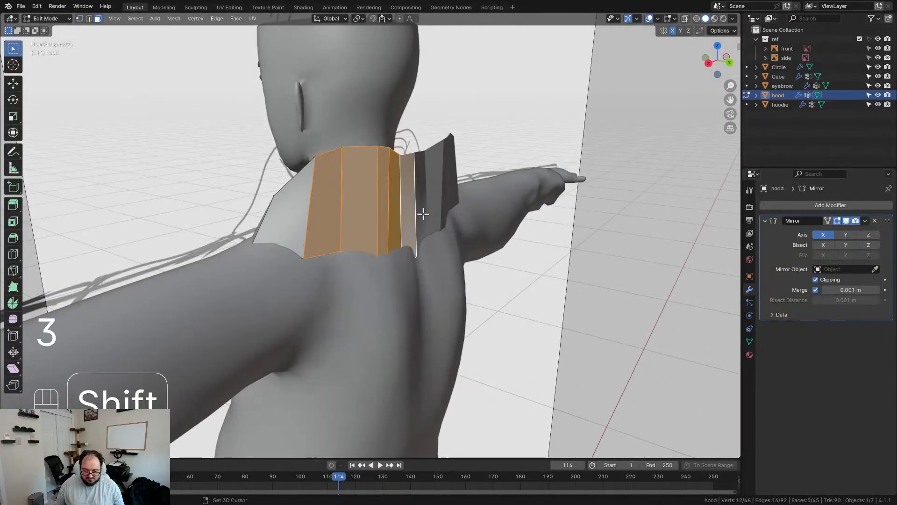
key("KP_3")
key("g")
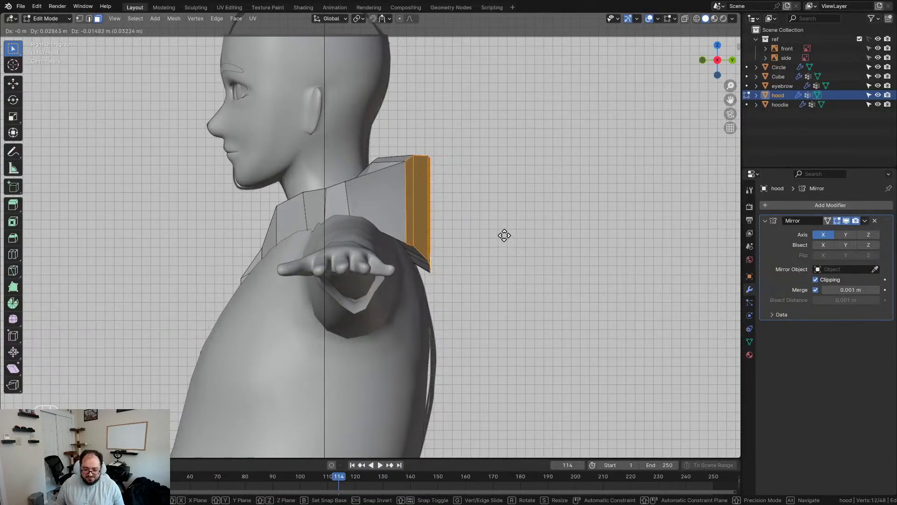
left_click(574, 252)
Smooth the vertices of the hood's inner upper edge loop with a smoothing of 0.5
middle_click_drag(575, 252, 450, 238)
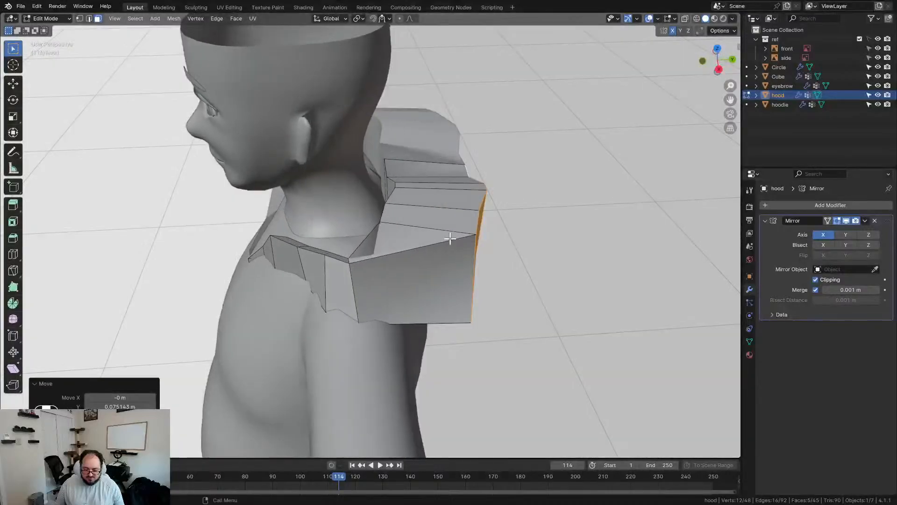
left_click(387, 169, "alt")
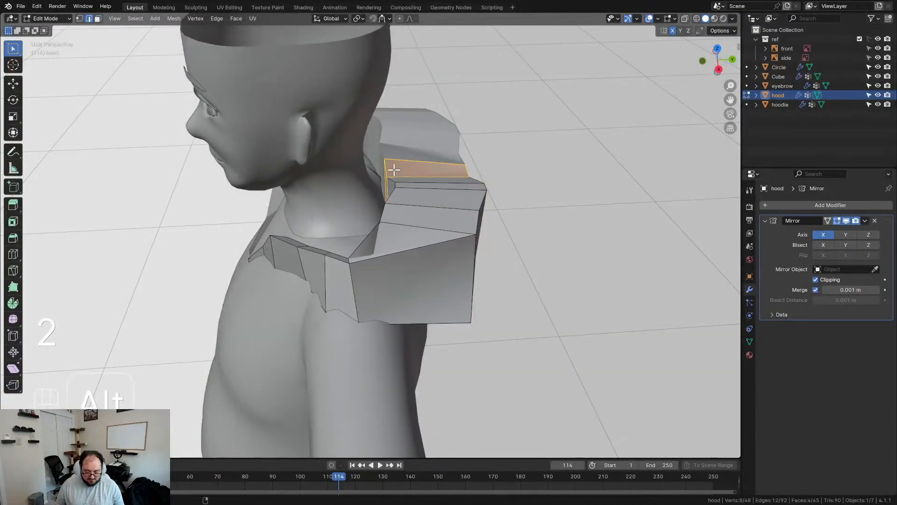
key("d")
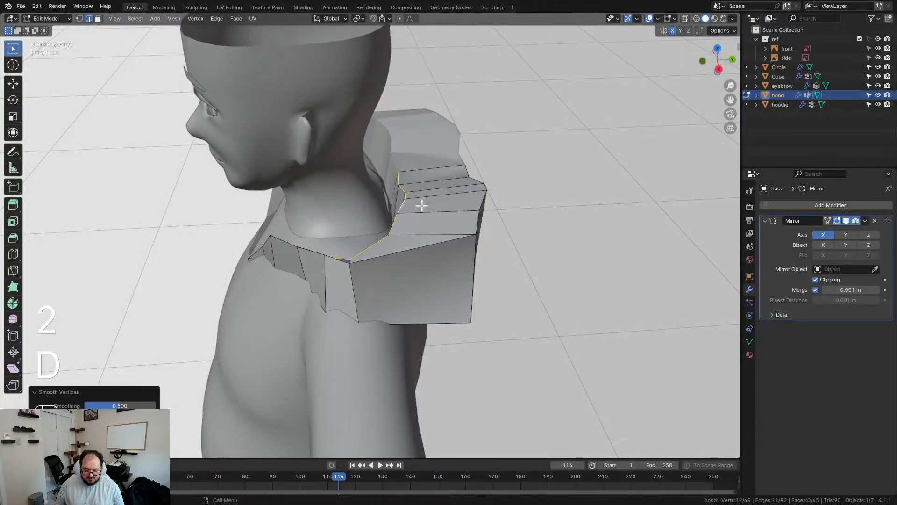
Select the hood's five inner upper rear edges and slide them toward the outer rim
middle_click_drag(431, 207, 426, 226)
left_click(417, 206)
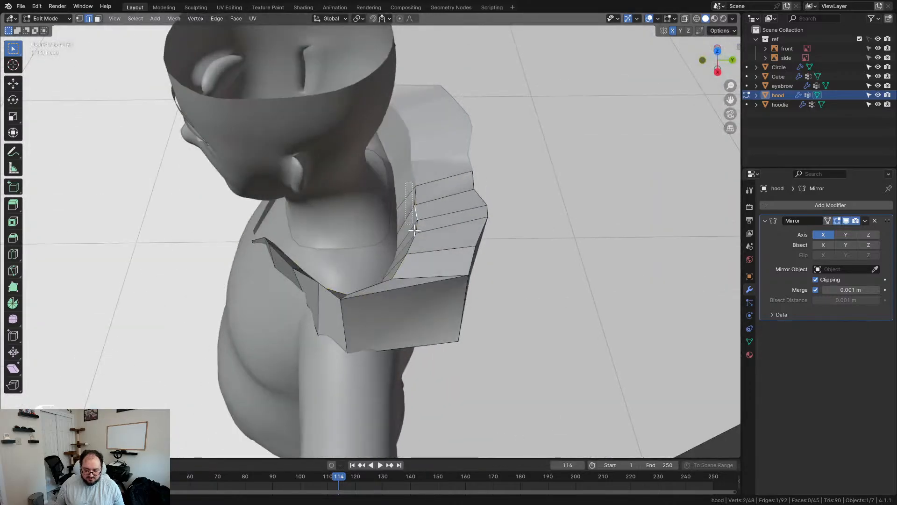
key("g")
key("g")
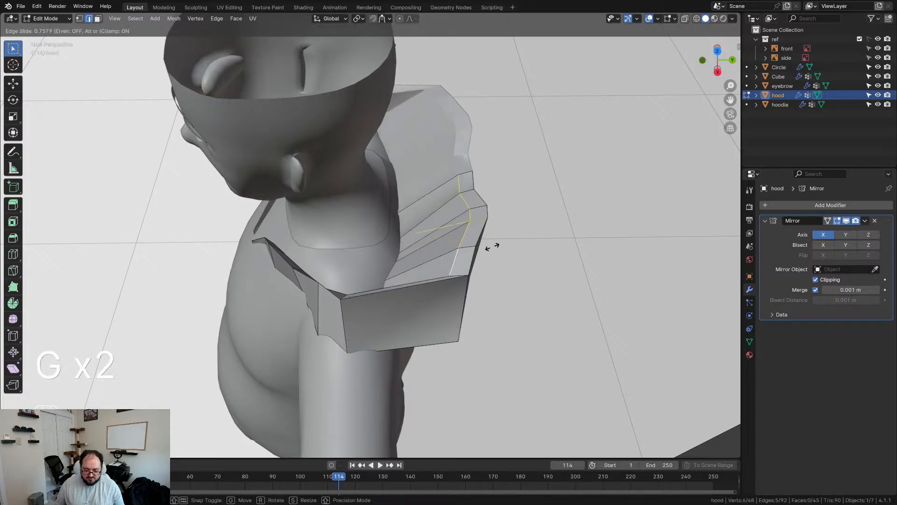
left_click(490, 246)
Smooth the vertices of the hood's inner rear edge loop and clear the selection
middle_click_drag(491, 246, 460, 333)
left_click(444, 235, "alt")
key("d")
middle_click_drag(467, 378, 413, 266)
left_click(497, 260)
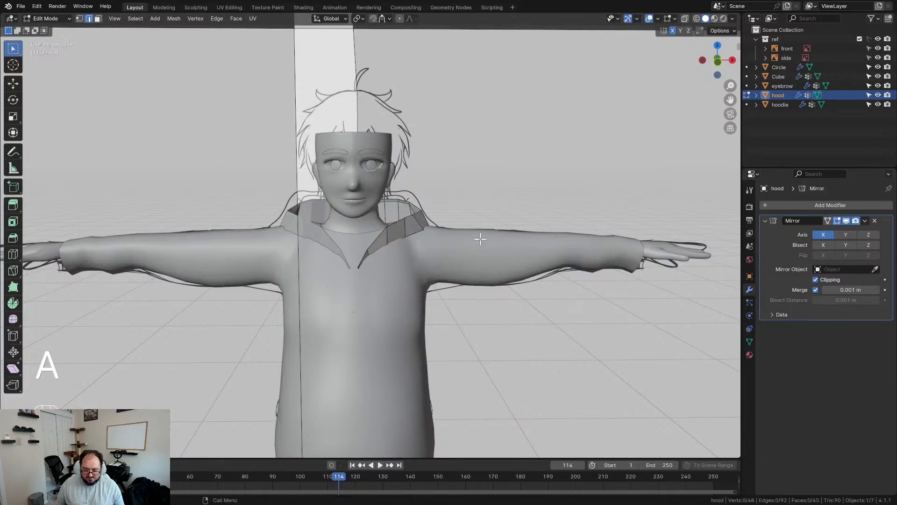
Return to Object Mode and hide the hoodie and the Cube body mesh
middle_click_drag(480, 239, 406, 250)
key("Tab")
left_click(349, 248)
left_click(392, 271)
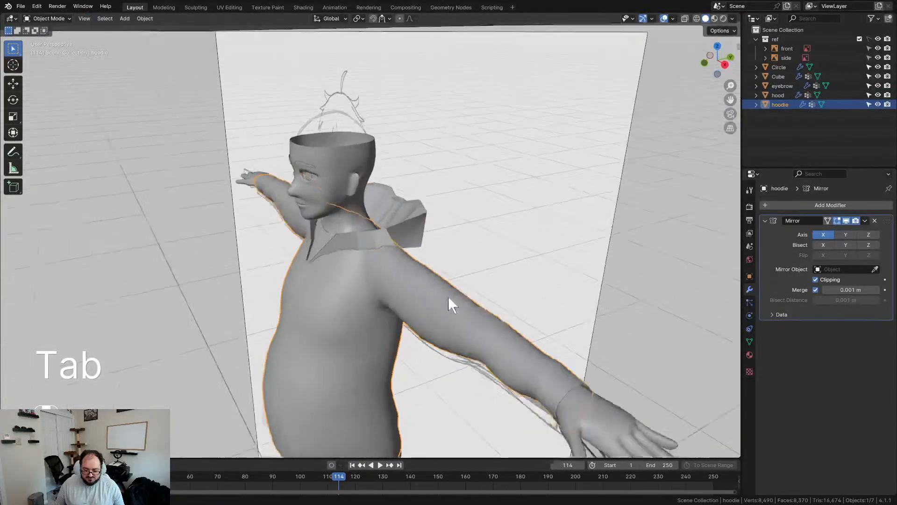
middle_click_drag(448, 295, 459, 293)
key("h")
left_click(337, 198)
key("h")
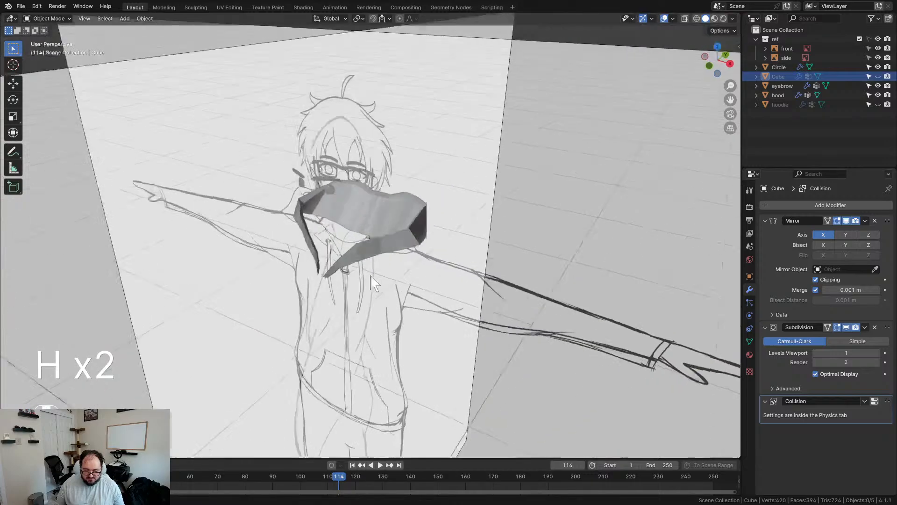
Hide the eyebrow and Circle objects so that only the hood and the references remain
middle_click_drag(370, 276, 403, 275)
left_click(334, 187)
left_click(369, 220)
left_click(327, 184)
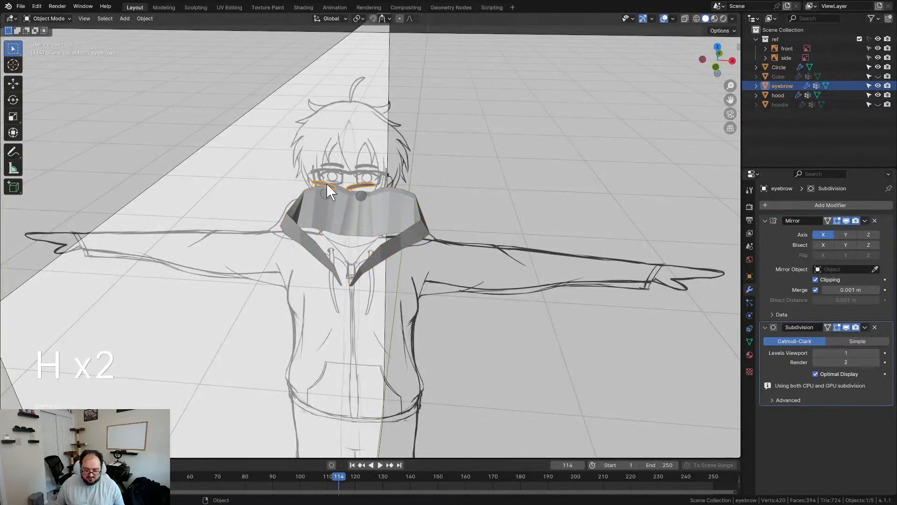
key("h")
left_click(361, 195)
key("h")
Open the hood for editing and select the five edges along its lower inner rear rim
middle_click_drag(367, 196, 369, 226)
left_click(391, 211)
scroll(390, 212, "up", 3)
key("Tab")
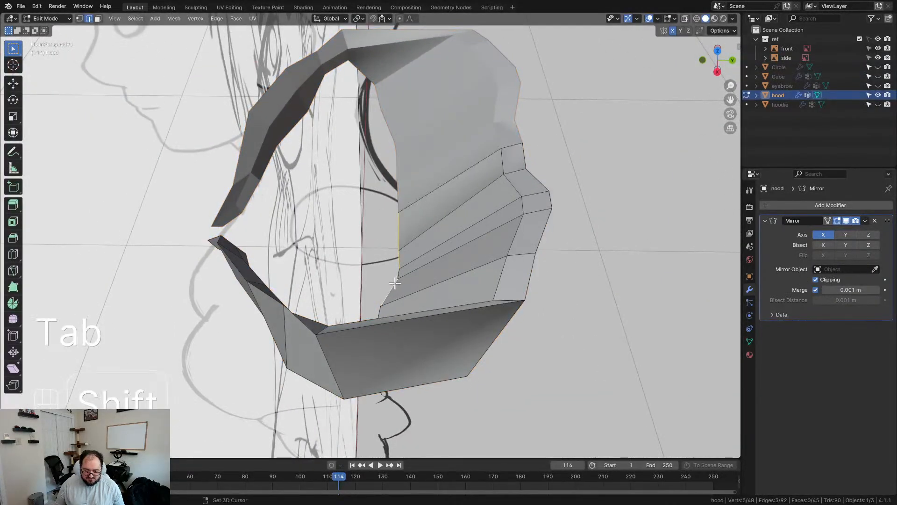
middle_click_drag(381, 309, 477, 210)
left_click(484, 203, "shift")
Try to slide the selected lower inner rear edges across the hood's inner faces
key("g")
key("g")
left_click(429, 196)
key("ctrl+z")
Move the selected lower inner rear edges backward about 0.05 m
middle_click_drag(423, 221, 486, 203)
key("g")
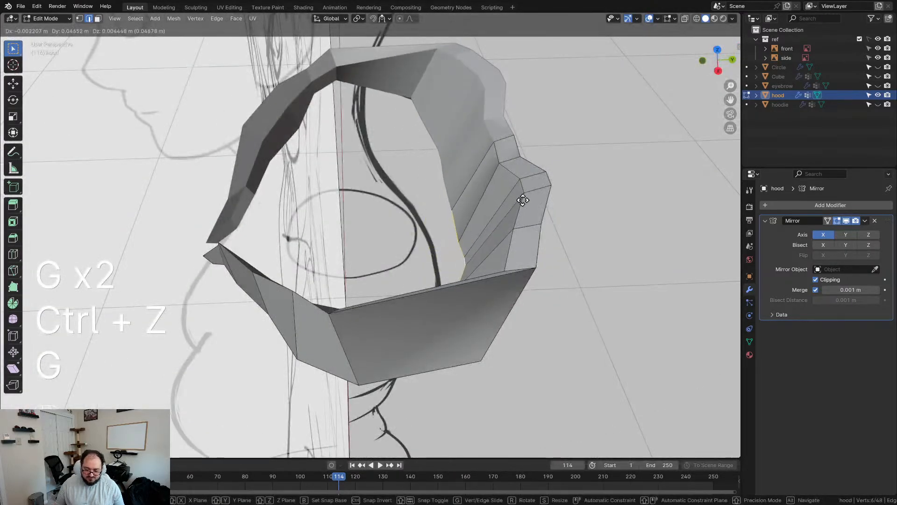
left_click(530, 196)
Add one centred loop cut running lengthwise around the hood band
middle_click_drag(530, 196, 509, 209)
key("ctrl+r")
left_click(531, 206)
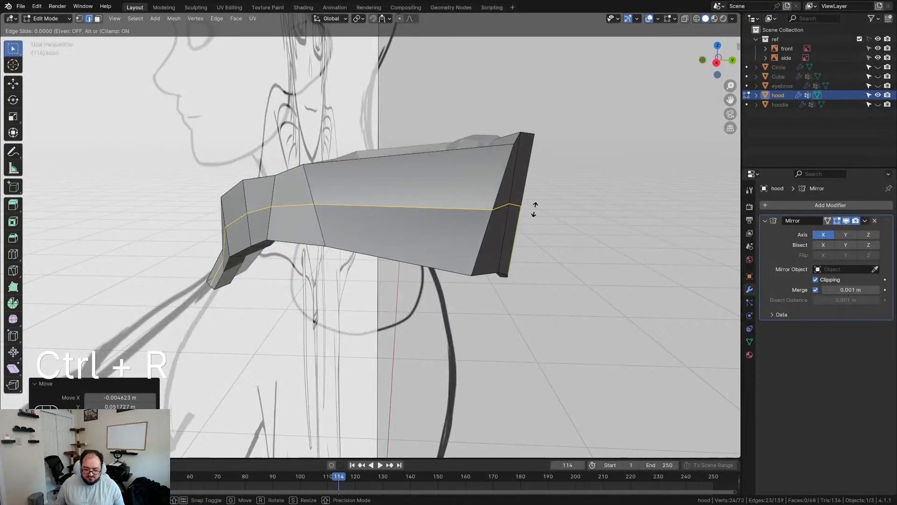
right_click(533, 213)
Select the rear part of the new middle loop and move it backward in the side view
left_click_drag(602, 219, 602, 219)
middle_click_drag(602, 219, 484, 234)
key("KP_3")
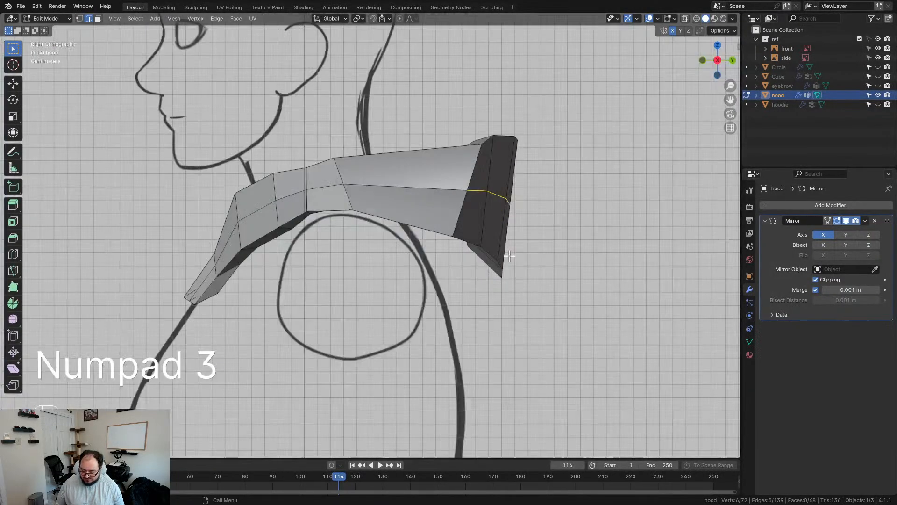
key("g")
left_click(638, 273)
Smooth the hood's edges near the rear side corner and shift the lower side edge slightly
left_click(528, 210)
key("d")
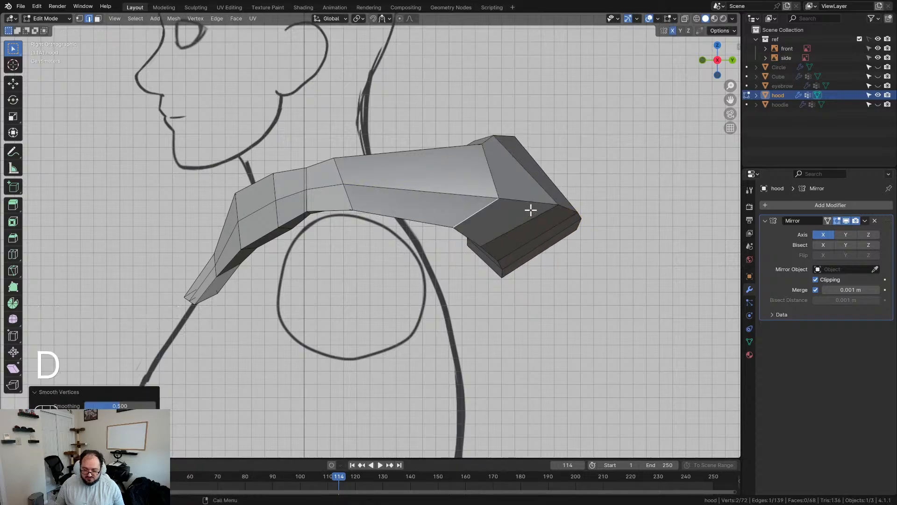
key("g")
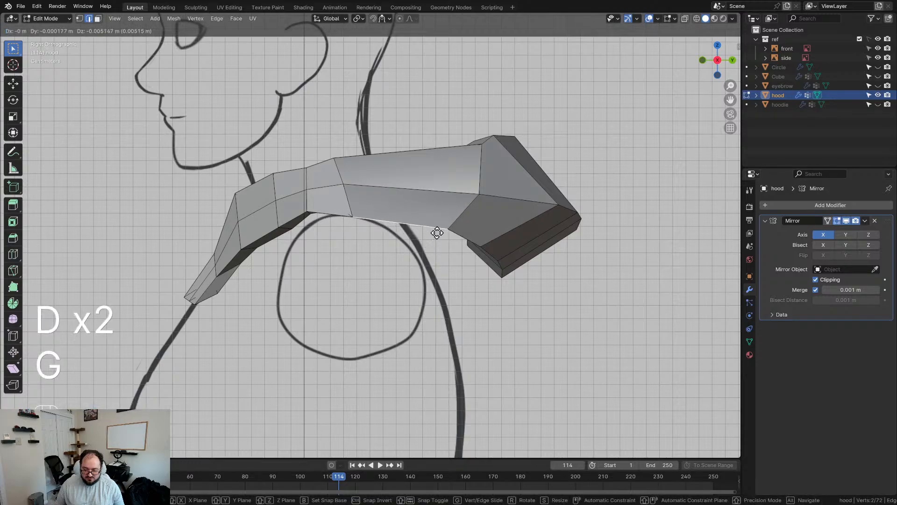
left_click(439, 234)
Move the middle vertex at the rear side corner forward about 0.012 m and lower the rear bottom vertices
key("1")
key("g")
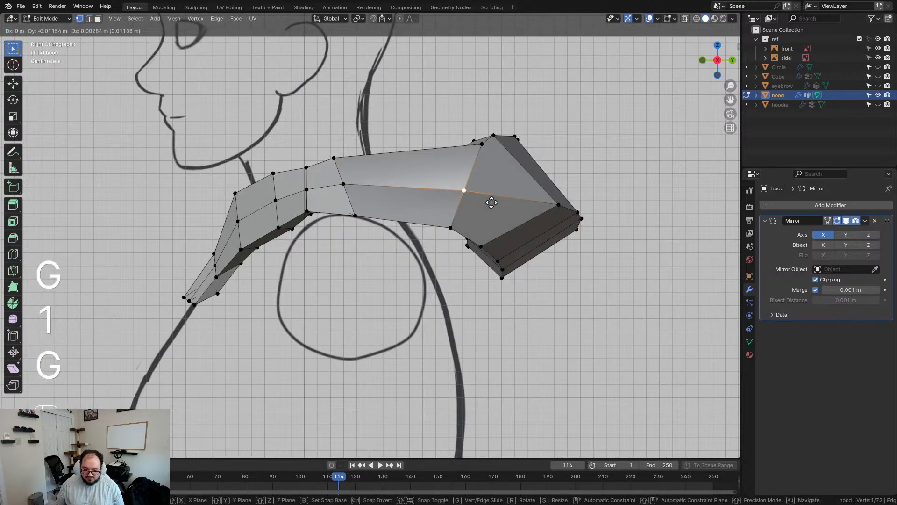
left_click(491, 203)
left_click_drag(465, 235, 550, 314)
key("g")
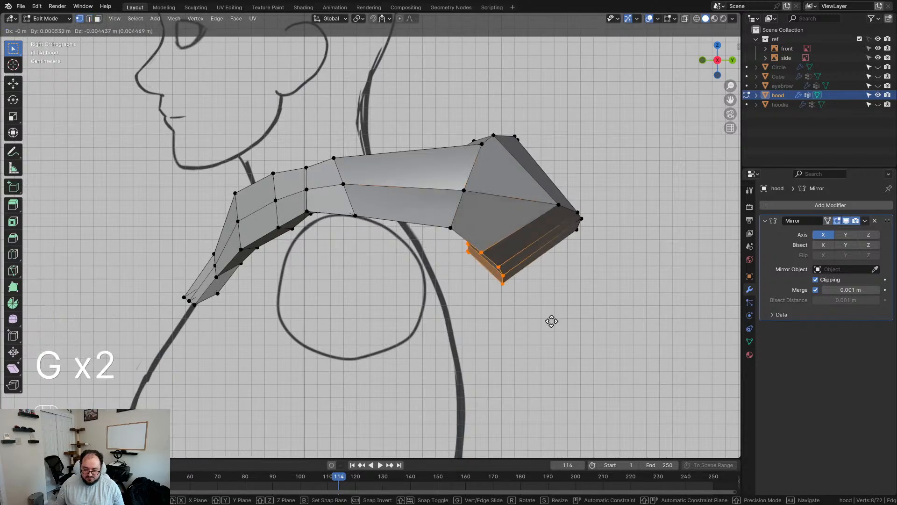
left_click(550, 338)
Select the five upper outer rear vertices of the hood and move them backward about 0.016 m
mouse_move(517, 220)
middle_mouse_down()
mouse_move(497, 251)
mouse_move(321, 260)
middle_mouse_up()
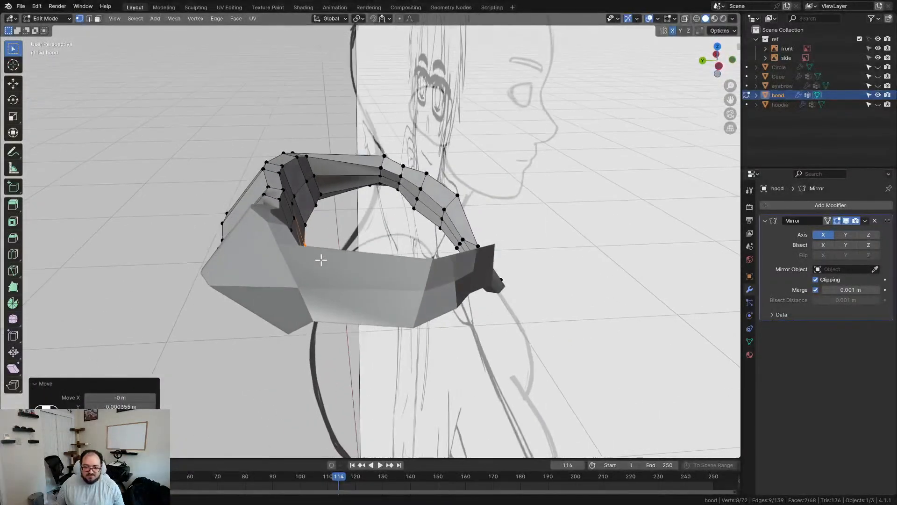
left_click(264, 164)
middle_click_drag(261, 166, 260, 196)
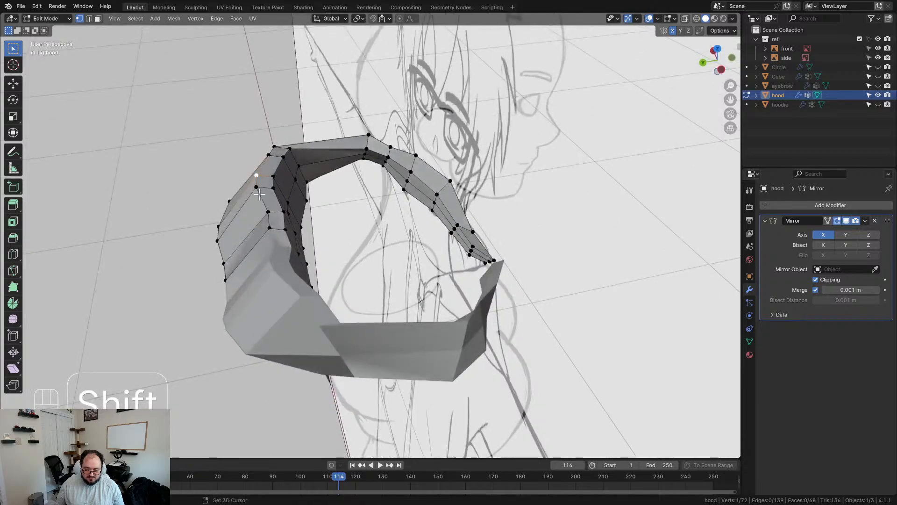
middle_click_drag(330, 274, 528, 252)
key("g")
left_click(306, 232)
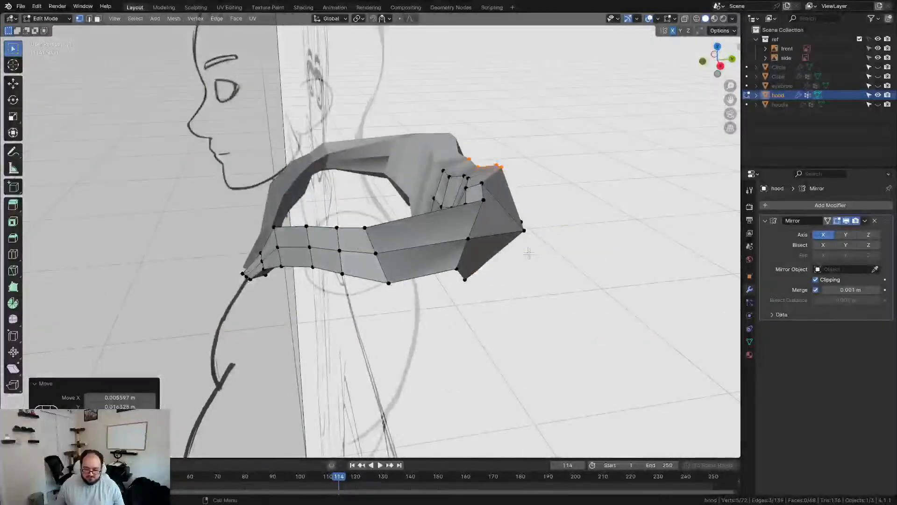
Reposition the vertices at the hood's upper rear side corner to even out its outline
left_click(487, 187)
key("g")
left_click(505, 185)
key("g")
left_click(480, 191)
Leave Edit Mode and shade the hood smooth
middle_click_drag(465, 220, 501, 227)
key("Tab")
key("a")
key("q")
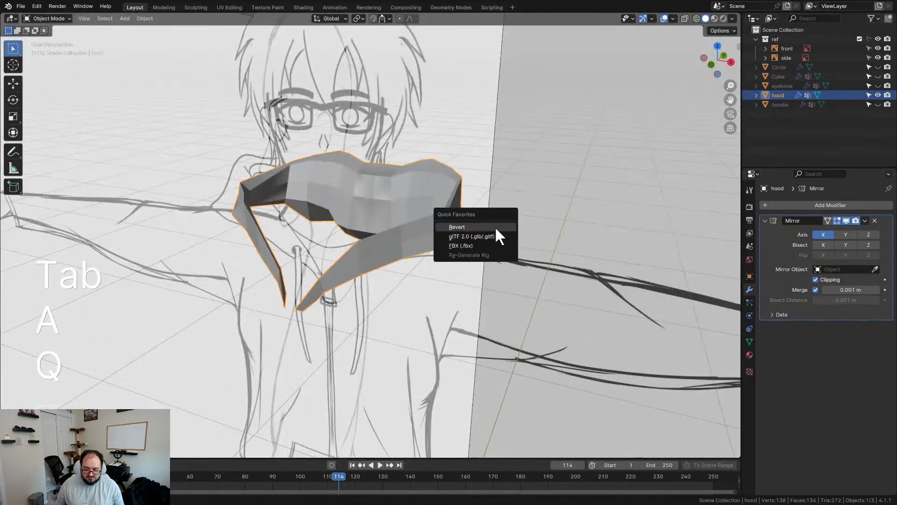
right_click(426, 210)
left_click(425, 208)
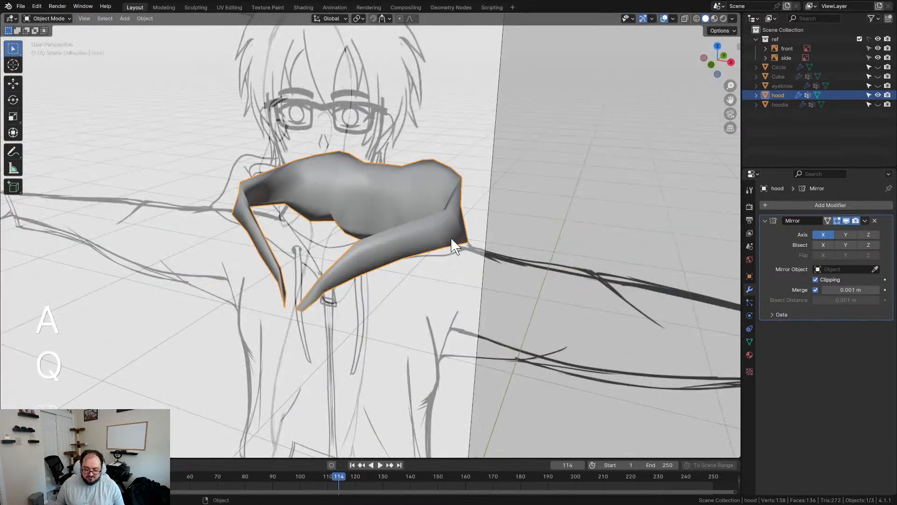
Add a Subdivision Surface modifier to the hood
mouse_move(425, 209)
middle_mouse_down()
mouse_move(531, 236)
mouse_move(419, 240)
mouse_move(509, 220)
mouse_move(517, 253)
mouse_move(587, 271)
mouse_move(431, 241)
mouse_move(447, 242)
middle_mouse_up()
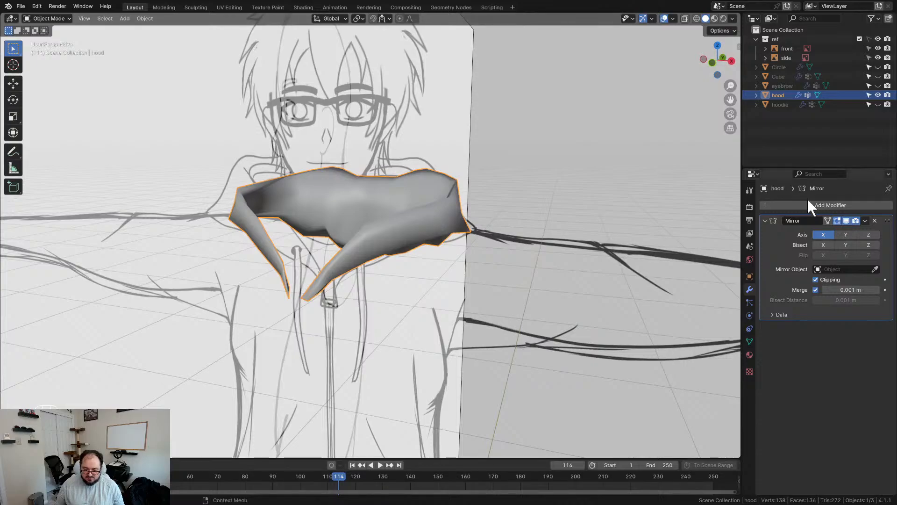
left_click(778, 206)
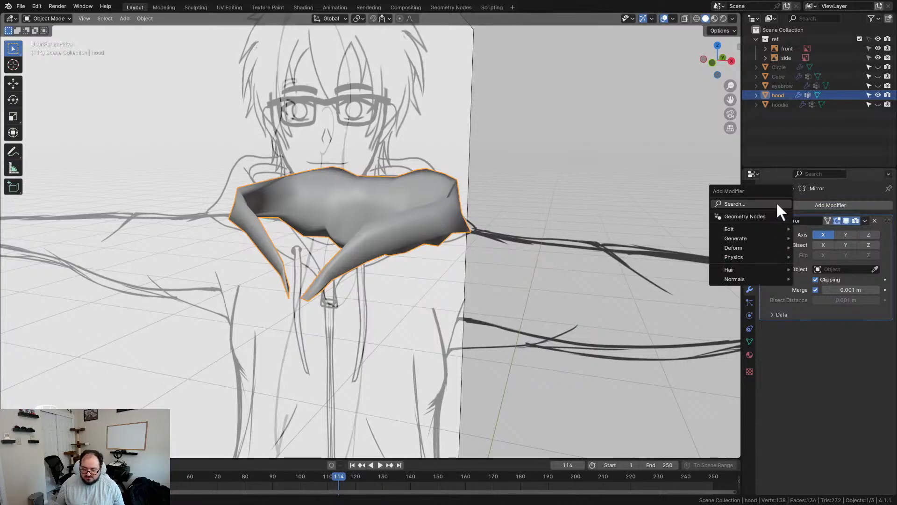
left_click(758, 199)
left_click(732, 237)
Examine the subdivided hood's shape against the front reference and its control mesh from several angles
middle_click_drag(430, 222, 506, 233)
left_click(299, 262)
middle_click_drag(299, 262, 432, 284)
key("KP_1")
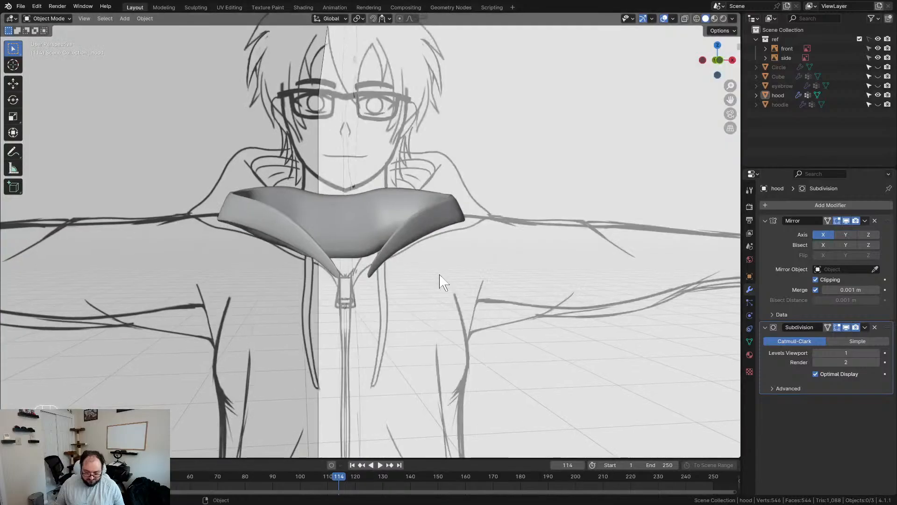
scroll(432, 199, "up", 1)
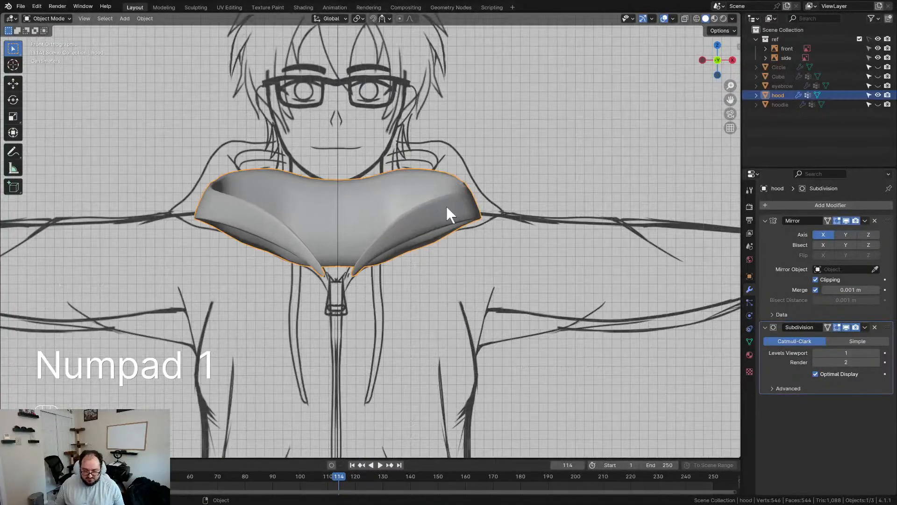
mouse_move(426, 203)
middle_mouse_down()
mouse_move(322, 219)
mouse_move(353, 240)
mouse_move(401, 237)
mouse_move(435, 206)
middle_mouse_up()
key("Tab")
scroll(428, 220, "up", 2)
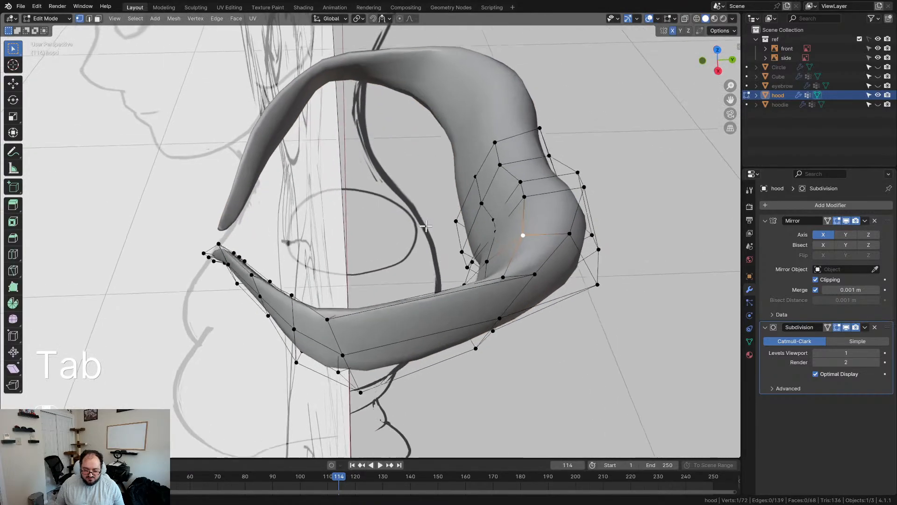
scroll(426, 226, "down", 1)
mouse_move(443, 254)
middle_mouse_down()
mouse_move(386, 234)
mouse_move(436, 216)
mouse_move(286, 167)
middle_mouse_up()
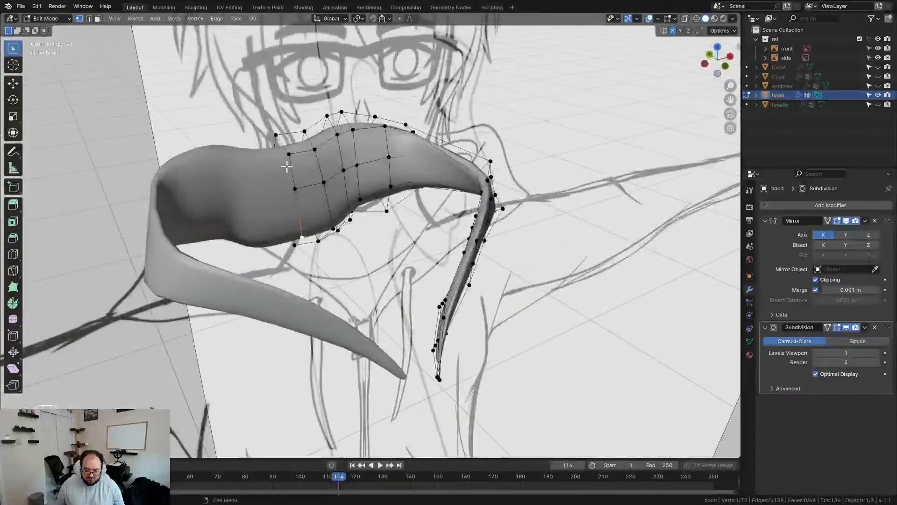
Select the five lower inner rear faces of the hood and try to move them
left_click_drag(376, 245, 376, 245)
middle_click_drag(376, 245, 423, 209)
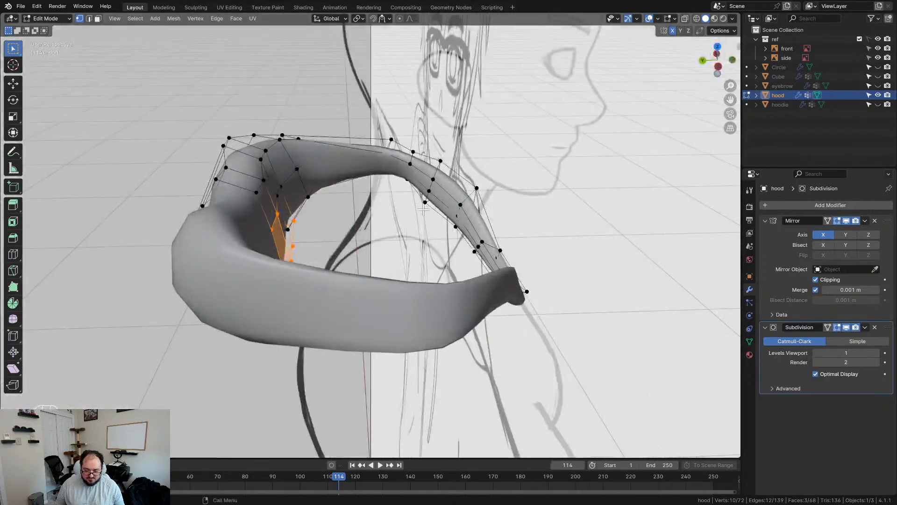
mouse_move(316, 220)
middle_mouse_down()
mouse_move(281, 220)
mouse_move(326, 225)
mouse_move(415, 182)
mouse_move(487, 168)
mouse_move(508, 135)
mouse_move(449, 187)
mouse_move(497, 221)
mouse_move(391, 290)
mouse_move(266, 267)
mouse_move(291, 216)
middle_mouse_up()
left_click(292, 215)
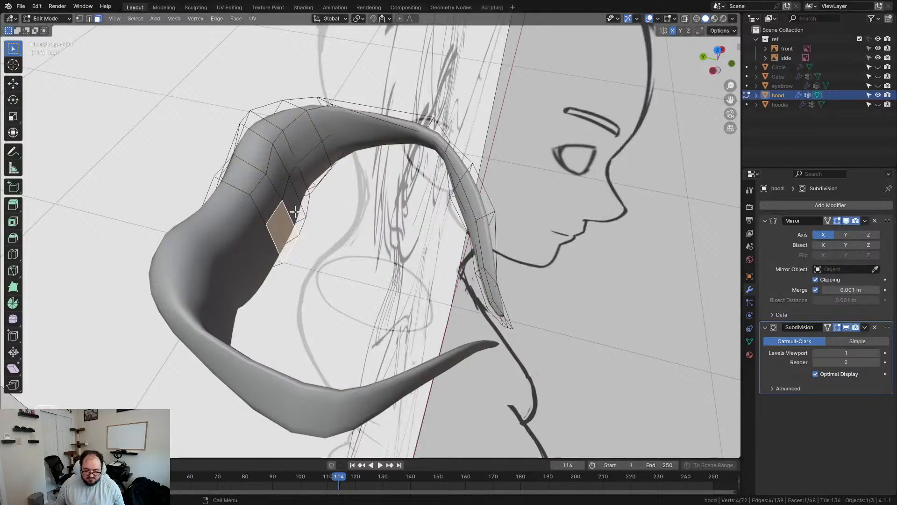
middle_click_drag(357, 174, 384, 181)
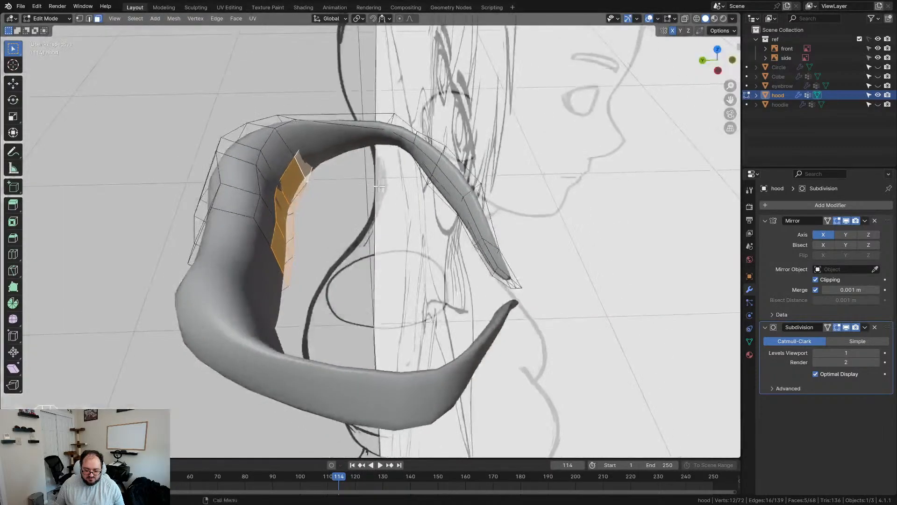
key("g")
left_click(381, 193)
key("ctrl+z")
Try to extrude the five lower inner rear faces toward the neck and shift the extrusion
key("e")
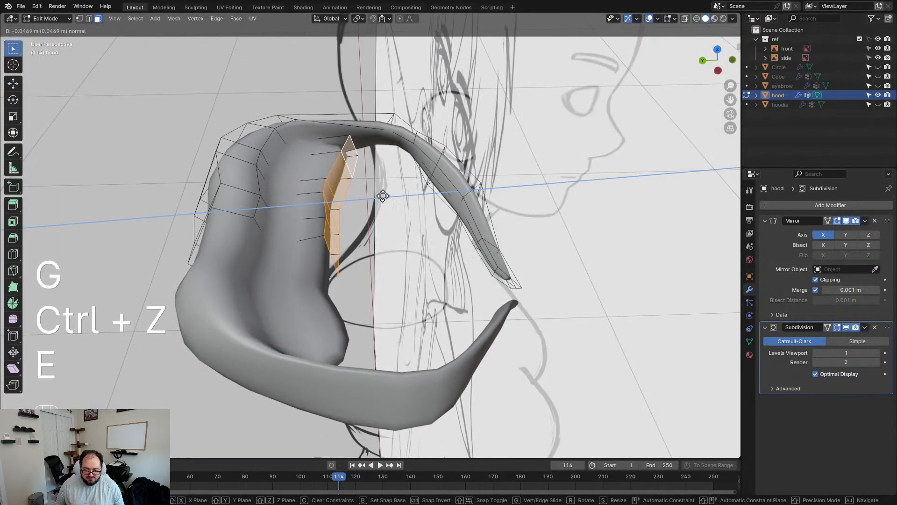
left_click(369, 206)
key("g")
left_click(349, 231)
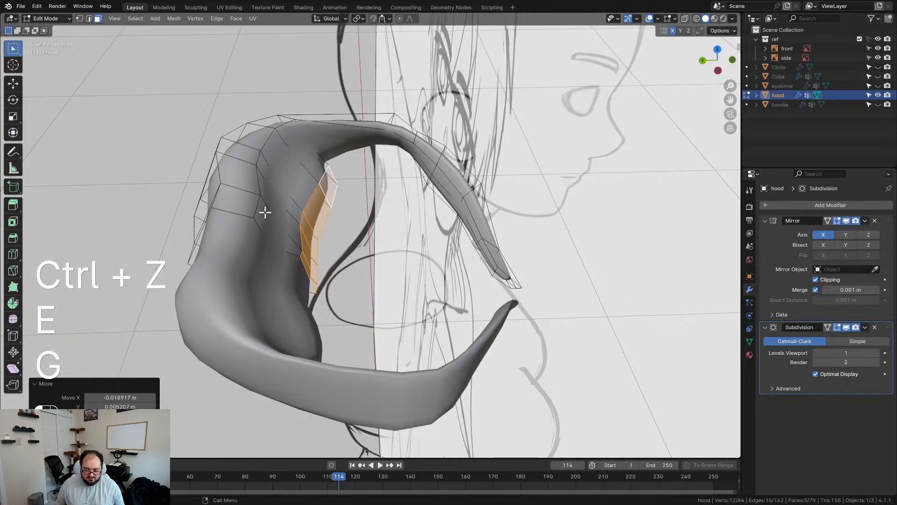
Try sliding a rear inner face of the hood, and undo the slide and the extrusion
left_click(241, 212)
key("g")
key("g")
left_click(290, 231)
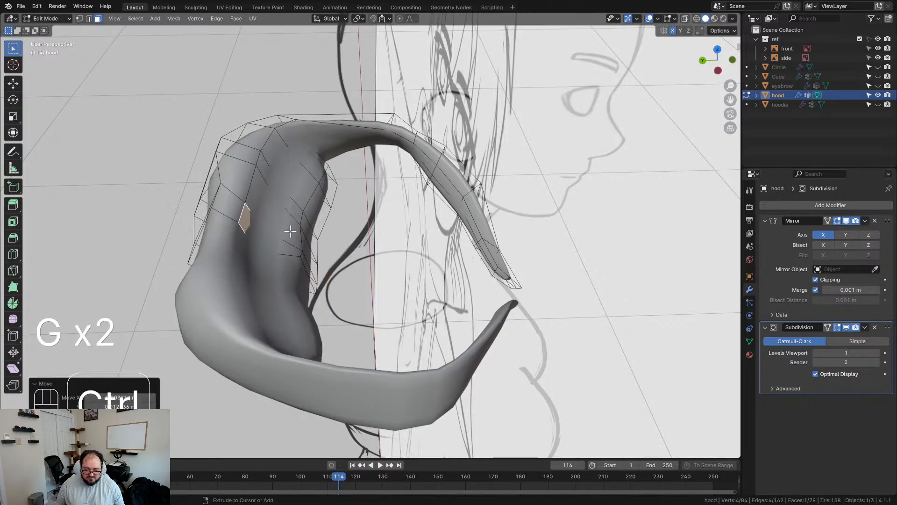
key("ctrl+z")
key("ctrl+z")
Return the hood to Object Mode and switch it to Sculpt Mode in the front view
middle_click_drag(311, 236, 461, 185)
key("Tab")
scroll(389, 219, "down", 3)
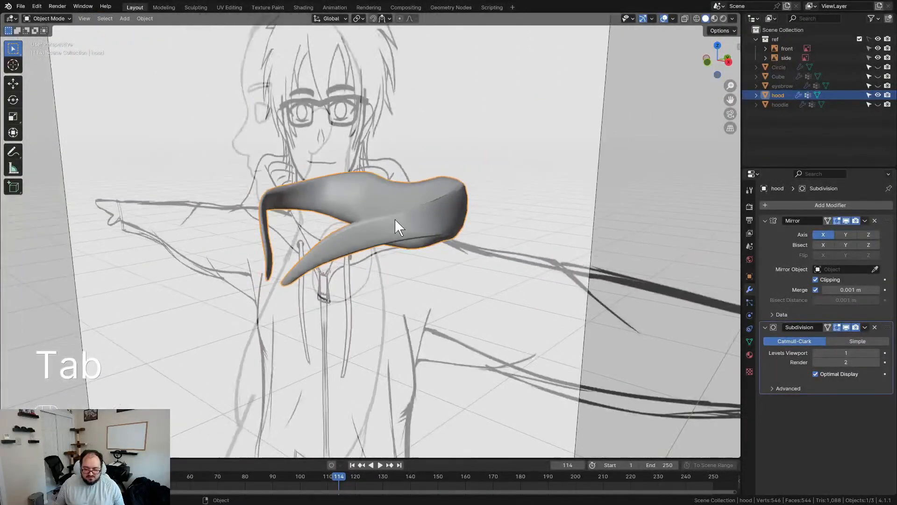
key("KP_1")
key("Tab")
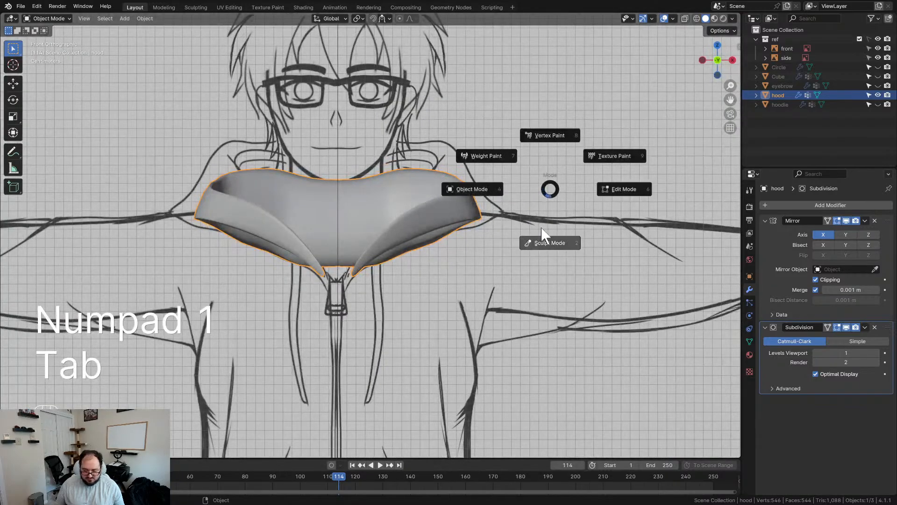
left_click(543, 241)
scroll(439, 161, "up", 3)
Use the Grab brush to pull the hood's top upward and its shoulders and lower edge onto the reference outline
left_click_drag(396, 146, 399, 112)
mouse_move(466, 147)
left_mouse_down()
mouse_move(494, 128)
mouse_move(461, 101)
left_mouse_up()
left_click_drag(499, 179, 566, 194)
left_click_drag(481, 192, 487, 206)
mouse_move(379, 269)
left_mouse_down()
mouse_move(409, 232)
mouse_move(483, 190)
mouse_move(475, 215)
mouse_move(515, 229)
left_mouse_up()
mouse_move(406, 246)
left_mouse_down()
mouse_move(410, 262)
mouse_move(390, 276)
mouse_move(411, 230)
mouse_move(418, 252)
left_mouse_up()
left_click_drag(463, 102, 461, 97)
Make the Cube body mesh visible again alongside the hood
scroll(528, 158, "down", 3)
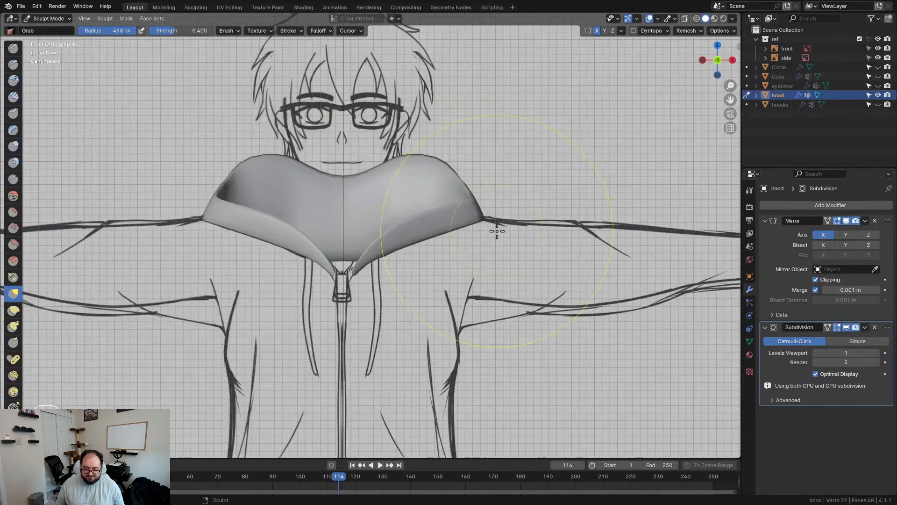
left_click(879, 77)
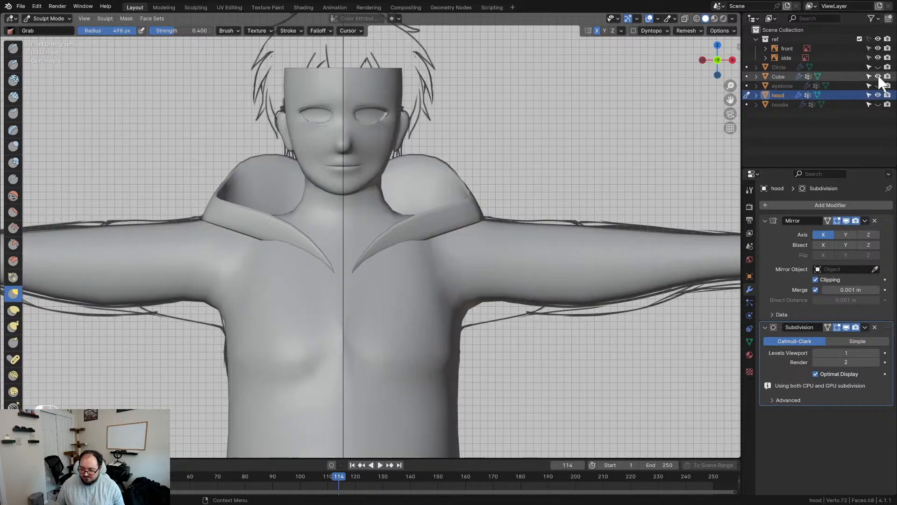
Use the Grab brush in the side view to pull the hood's lower rear down against the upper back
middle_click_drag(508, 203, 306, 266)
scroll(315, 246, "up", 4)
key("KP_3")
scroll(173, 253, "up", 2)
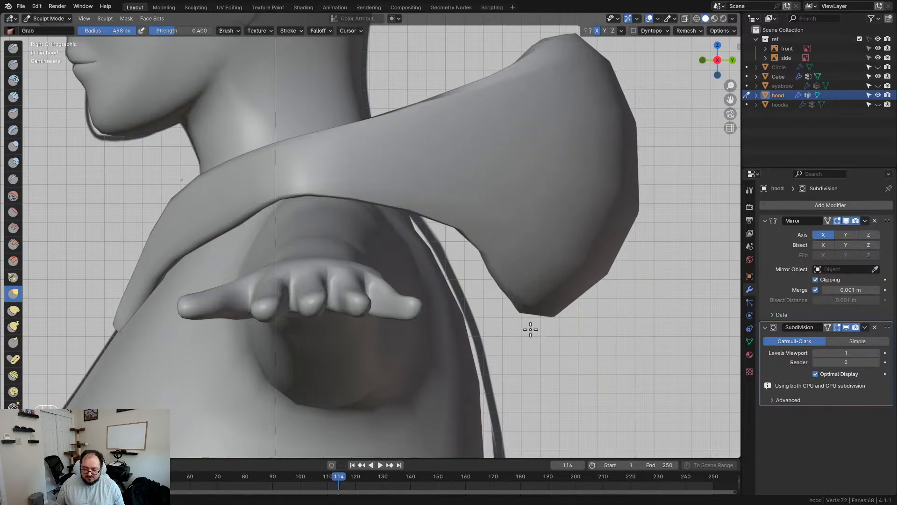
scroll(577, 274, "down", 5)
scroll(486, 280, "up", 3)
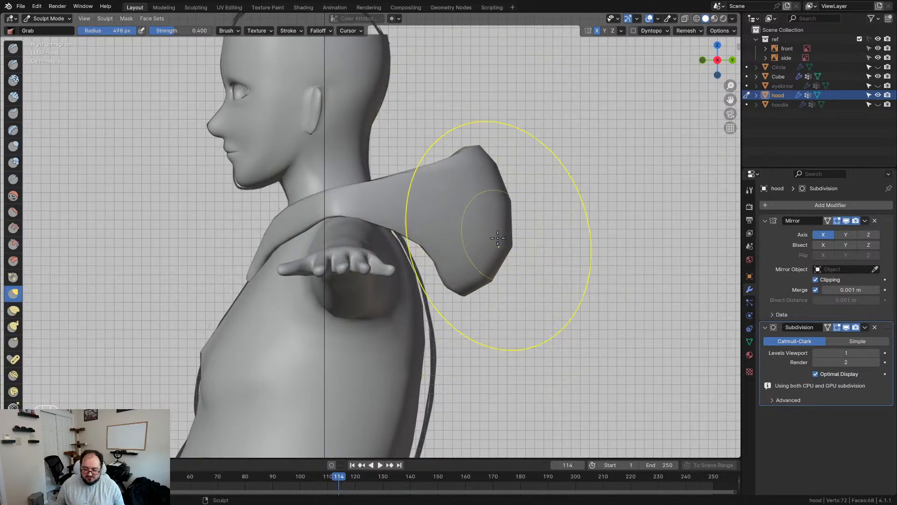
left_click_drag(443, 278, 449, 288)
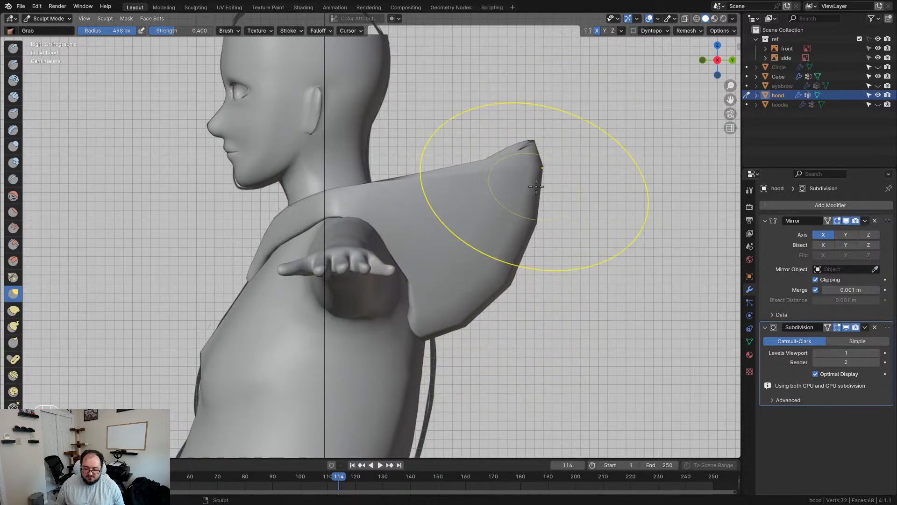
Use the Grab brush in the front view to bring the hood's upper sides onto the reference outline
key("KP_1")
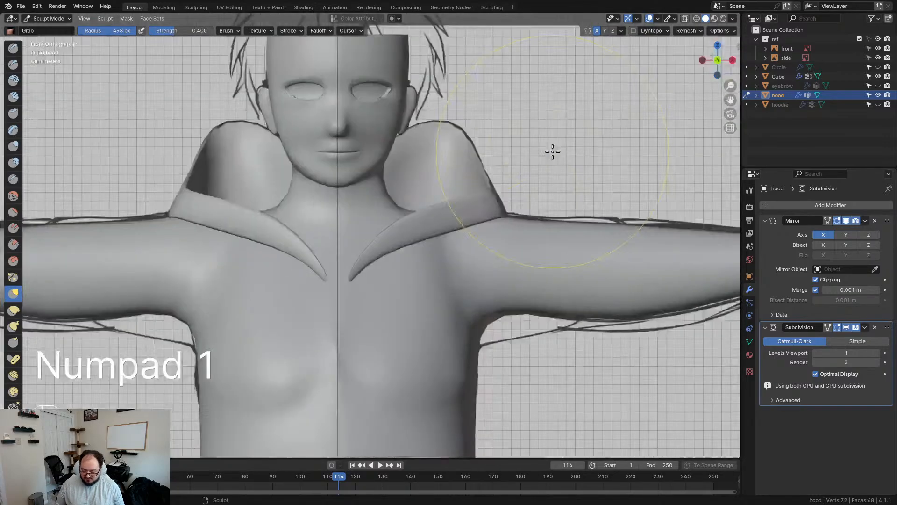
scroll(603, 151, "up", 1)
mouse_move(475, 121)
left_mouse_down()
mouse_move(461, 143)
mouse_move(403, 126)
left_mouse_up()
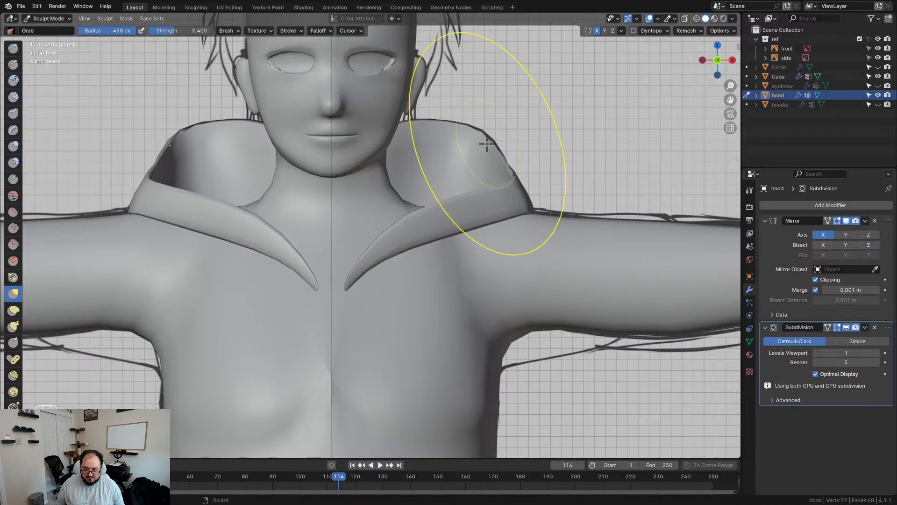
key("KP_3")
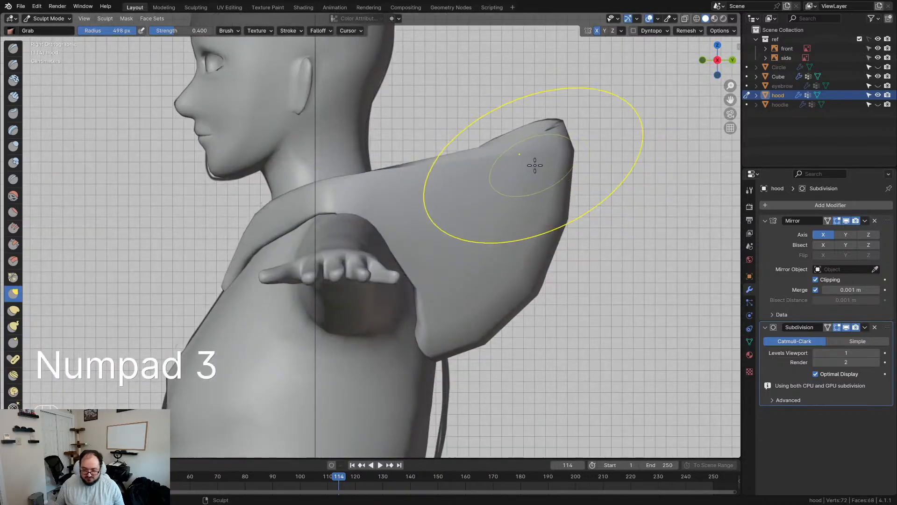
scroll(524, 165, "down", 4)
scroll(464, 200, "up", 2)
Use the Grab brush in the top view to pull the hood's dipped rear edge out into an even, rounded curve
middle_click_drag(423, 198, 584, 305)
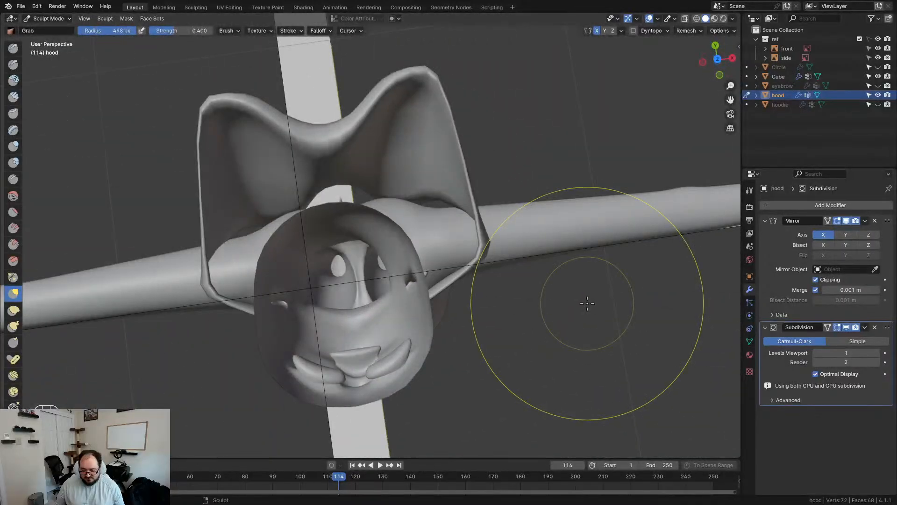
key("KP_7")
scroll(401, 192, "up", 3)
middle_click_drag(322, 107, 374, 279, "shift")
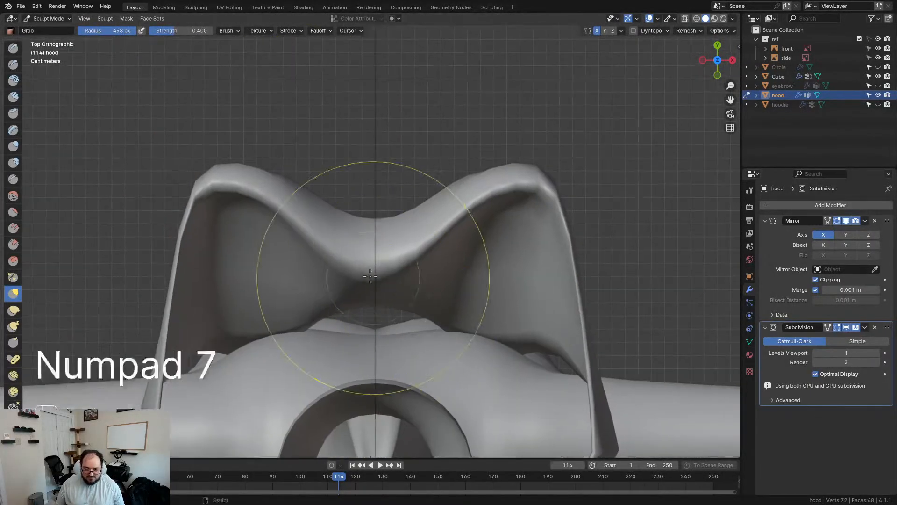
left_click_drag(408, 257, 415, 167)
mouse_move(537, 177)
left_mouse_down()
mouse_move(536, 230)
mouse_move(543, 225)
left_mouse_up()
left_click_drag(487, 213, 505, 169)
mouse_move(489, 186)
left_mouse_down()
mouse_move(499, 175)
mouse_move(445, 165)
mouse_move(500, 157)
left_mouse_up()
left_click_drag(430, 187, 431, 162)
mouse_move(518, 171)
left_mouse_down()
mouse_move(522, 165)
mouse_move(471, 156)
left_mouse_up()
left_click_drag(543, 252, 571, 280)
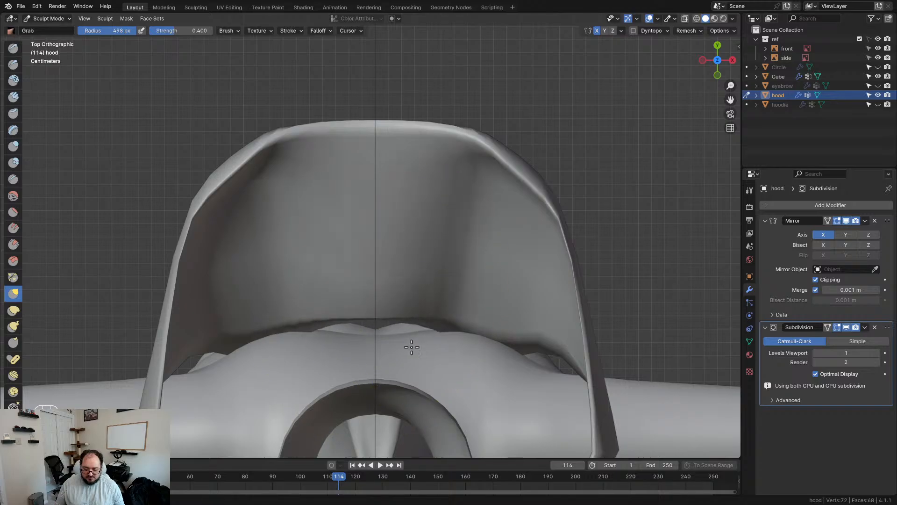
mouse_move(510, 326)
left_mouse_down()
mouse_move(519, 354)
mouse_move(559, 359)
left_mouse_up()
Examine the hood's shape and its fit around the neck and shoulders from behind, in front and above
mouse_move(330, 320)
middle_mouse_down()
mouse_move(346, 280)
mouse_move(314, 220)
mouse_move(292, 295)
mouse_move(290, 246)
mouse_move(273, 237)
mouse_move(276, 172)
mouse_move(193, 227)
mouse_move(365, 251)
middle_mouse_up()
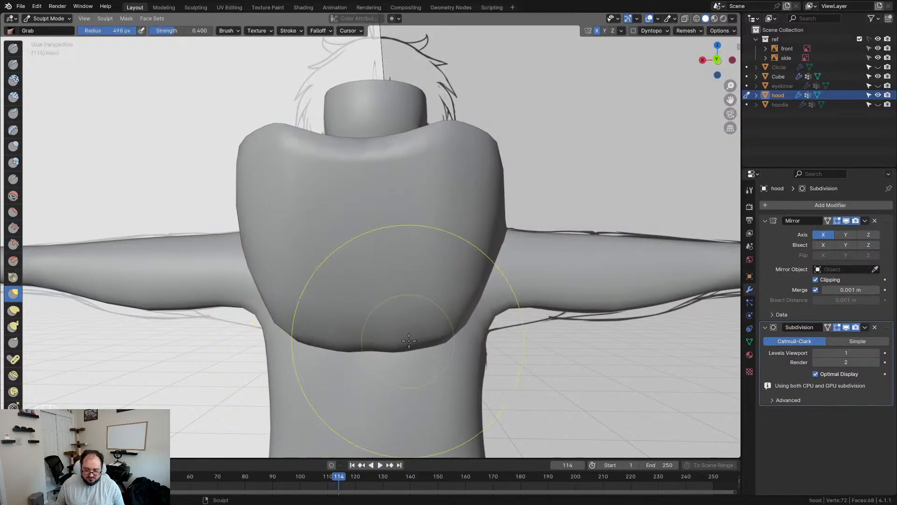
mouse_move(419, 314)
middle_mouse_down()
mouse_move(436, 366)
mouse_move(446, 261)
mouse_move(463, 257)
middle_mouse_up()
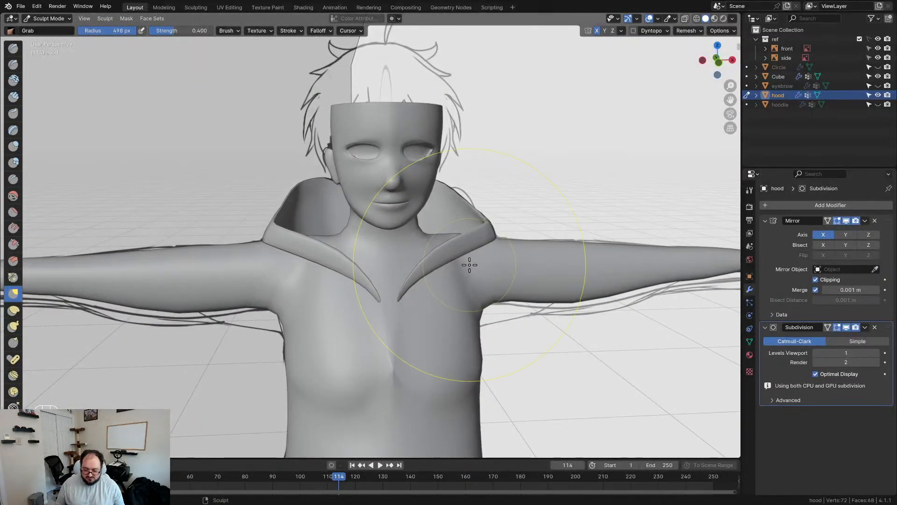
key("KP_1")
mouse_move(533, 234)
middle_mouse_down()
mouse_move(390, 240)
mouse_move(311, 285)
mouse_move(336, 275)
mouse_move(254, 206)
mouse_move(347, 231)
mouse_move(380, 253)
mouse_move(433, 106)
mouse_move(305, 211)
mouse_move(254, 206)
middle_mouse_up()
mouse_move(200, 157)
middle_mouse_down()
mouse_move(370, 233)
mouse_move(461, 210)
middle_mouse_up()
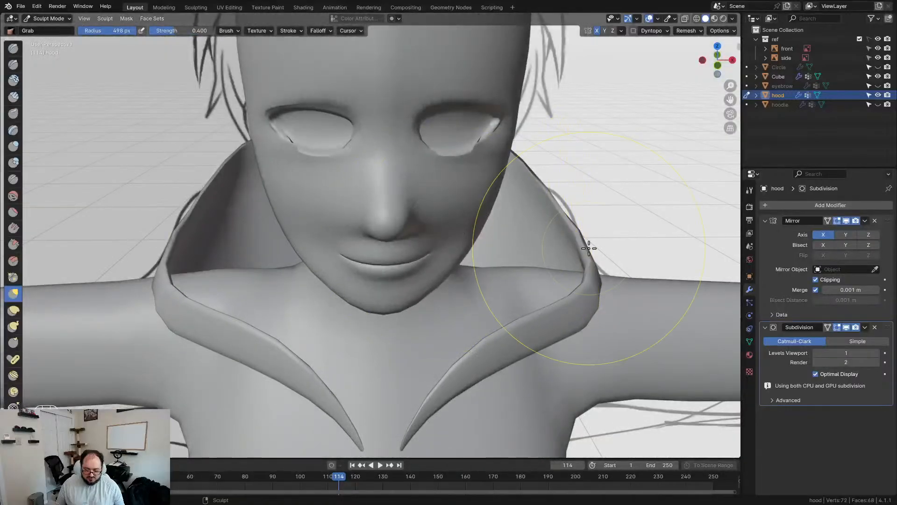
mouse_move(568, 280)
middle_mouse_down()
mouse_move(524, 230)
mouse_move(372, 201)
middle_mouse_up()
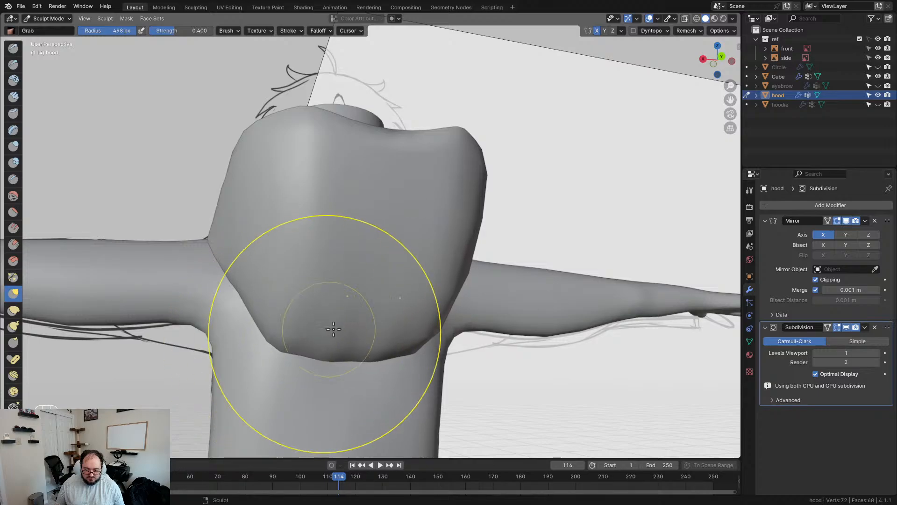
mouse_move(392, 234)
middle_mouse_down()
mouse_move(332, 257)
mouse_move(318, 195)
mouse_move(377, 165)
middle_mouse_up()
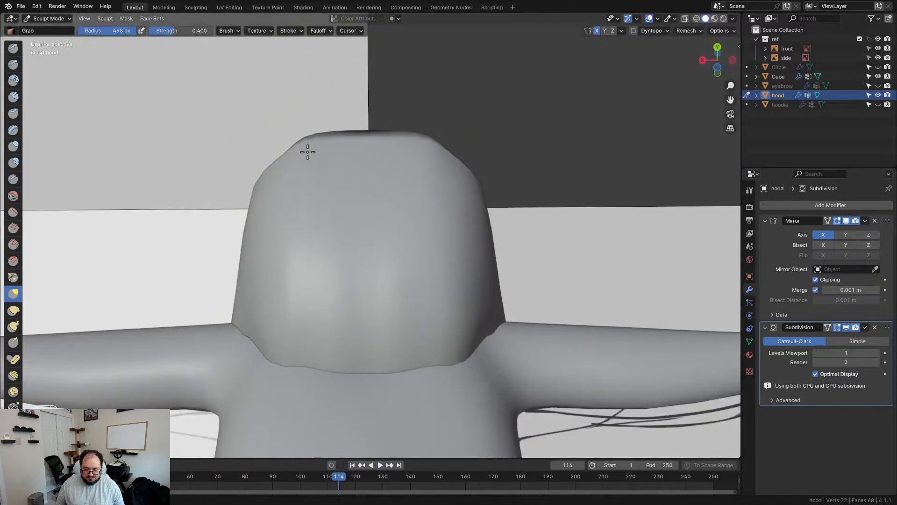
middle_click_drag(323, 169, 404, 316)
middle_click_drag(336, 302, 277, 311)
Try smoothing the hood's lower back edge, and undo the smoothing
left_click_drag(348, 307, 391, 312, "shift")
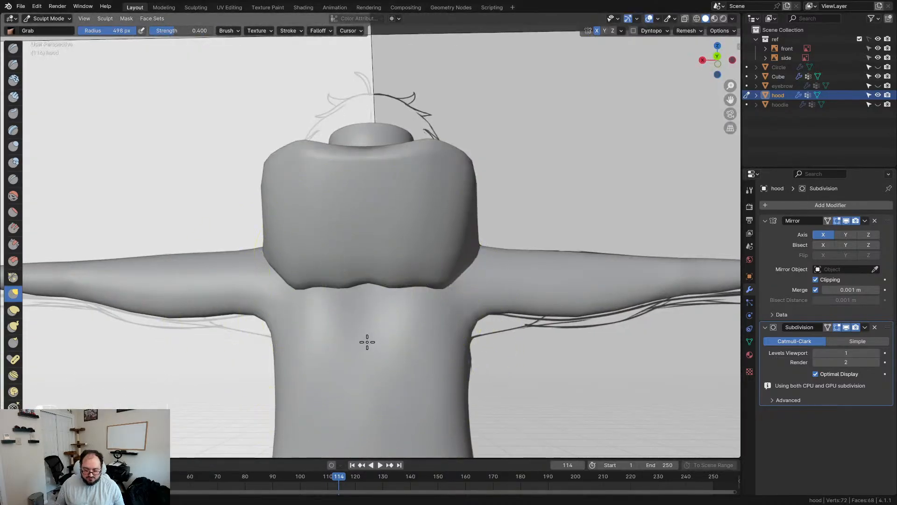
key("ctrl+z")
key("ctrl+z")
Switch the hood to Edit Mode with vertex selection and slightly reposition a vertex on the side of its rear part
mouse_move(367, 341)
middle_mouse_down()
mouse_move(344, 340)
mouse_move(329, 314)
middle_mouse_up()
left_click_drag(329, 314, 319, 289)
key("Tab")
mouse_move(326, 266)
middle_mouse_down()
mouse_move(399, 262)
mouse_move(330, 266)
middle_mouse_up()
left_click(332, 280)
middle_click_drag(409, 306, 361, 253)
key("1")
key("alt+a")
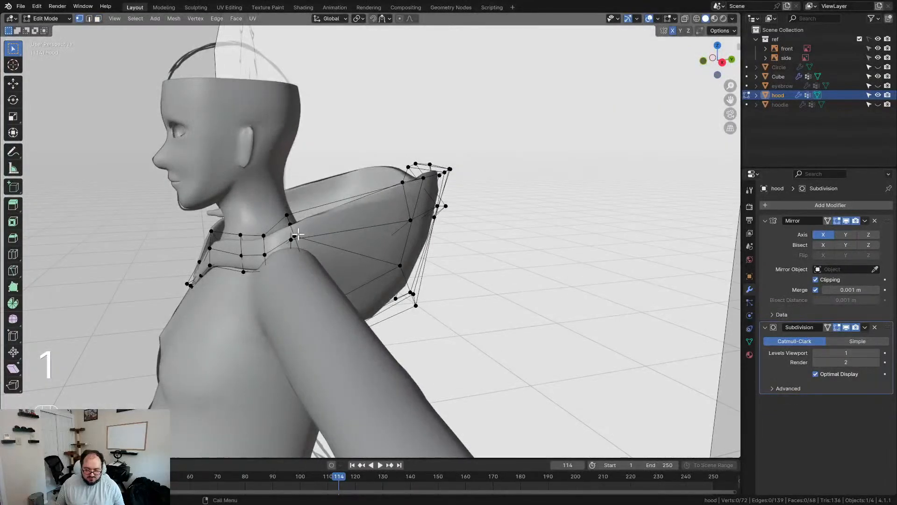
left_click(410, 221)
key("g")
left_click(409, 218)
Try moving the hood's side vertex again, and undo the move
mouse_move(423, 230)
middle_mouse_down()
mouse_move(427, 300)
mouse_move(459, 289)
mouse_move(394, 266)
mouse_move(376, 213)
mouse_move(355, 238)
mouse_move(376, 276)
mouse_move(414, 290)
mouse_move(395, 287)
mouse_move(533, 290)
middle_mouse_up()
key("g")
left_click(428, 279)
key("ctrl+z")
key("ctrl+r")
Return to Sculpt Mode and use the Grab brush in the back view to level the hood's top edge and round its lower corners
key("Tab")
key("KP_3")
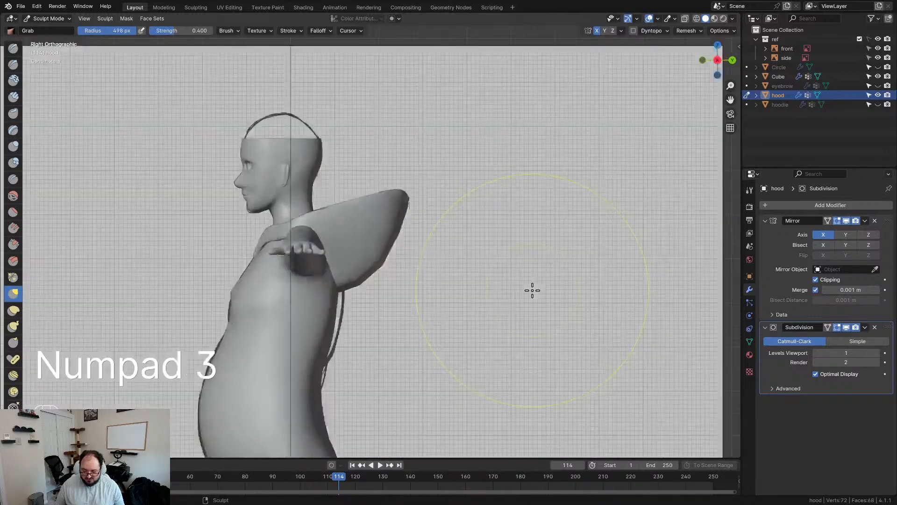
scroll(532, 290, "up", 4)
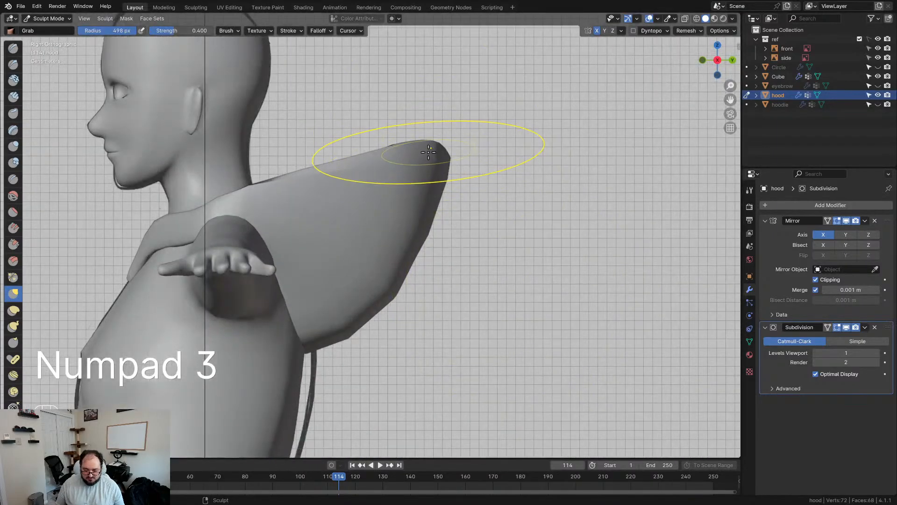
middle_click_drag(473, 237, 367, 205)
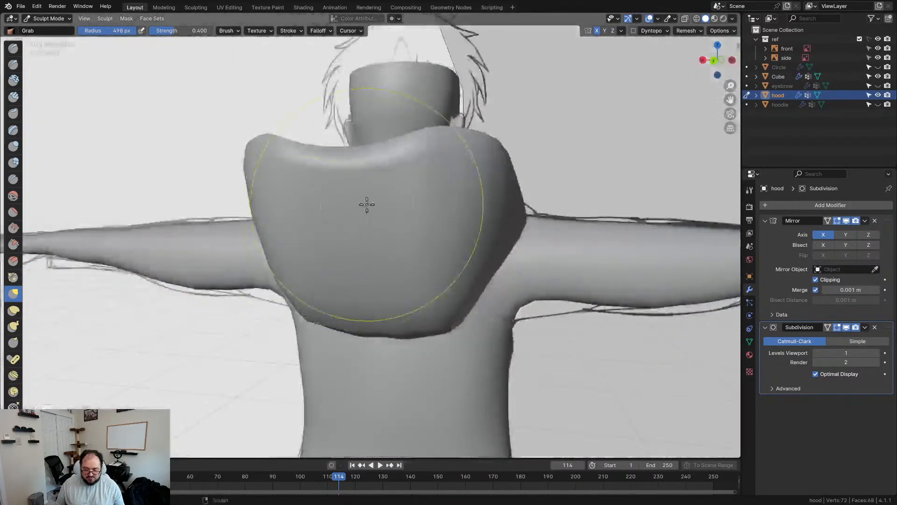
key("ctrl+KP_1")
left_click_drag(367, 179, 370, 139)
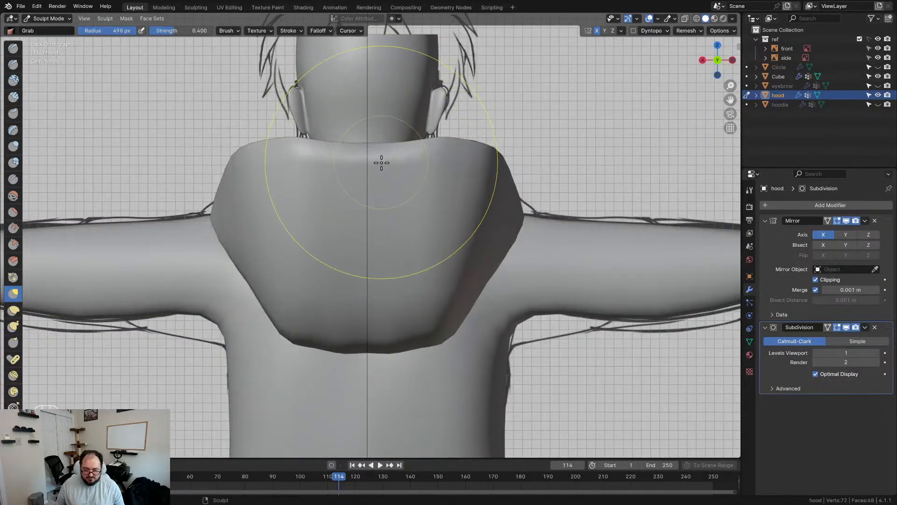
mouse_move(325, 176)
left_mouse_down()
mouse_move(327, 136)
mouse_move(334, 146)
left_mouse_up()
mouse_move(273, 290)
left_mouse_down()
mouse_move(247, 296)
mouse_move(242, 308)
mouse_move(244, 297)
mouse_move(272, 297)
mouse_move(277, 310)
left_mouse_up()
left_click_drag(357, 328, 357, 337)
left_click_drag(304, 342, 307, 330)
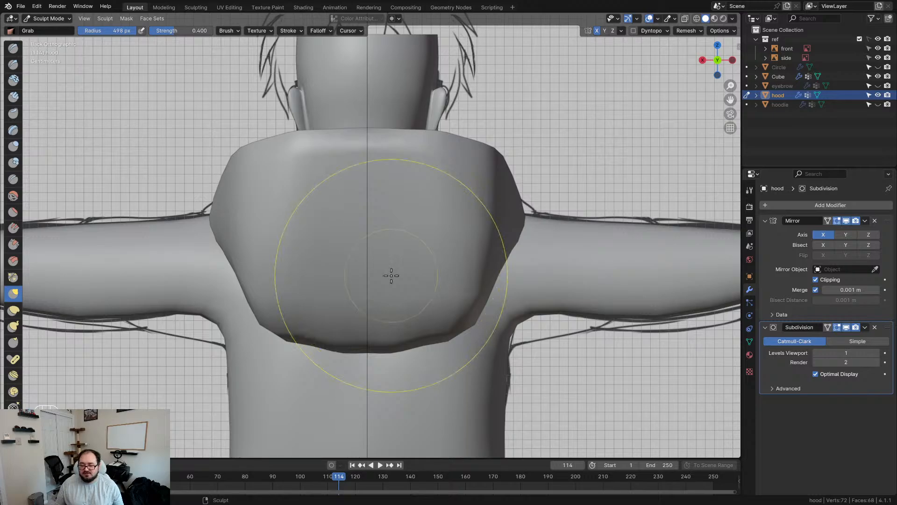
Switch the hood from Sculpt Mode to Object Mode and reselect it in the front view
mouse_move(390, 276)
middle_mouse_down()
mouse_move(467, 286)
mouse_move(509, 354)
mouse_move(436, 293)
mouse_move(482, 282)
middle_mouse_up()
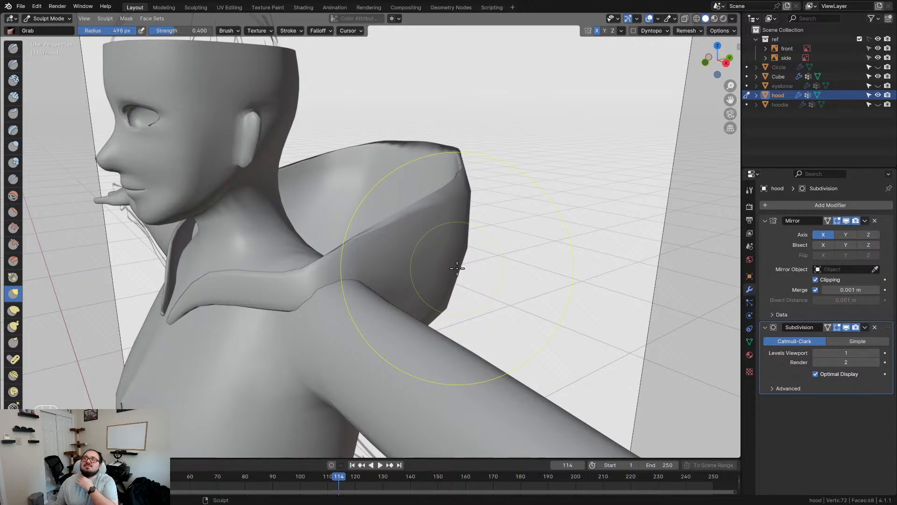
mouse_move(475, 266)
middle_mouse_down()
mouse_move(327, 248)
mouse_move(352, 248)
mouse_move(376, 195)
mouse_move(316, 257)
mouse_move(341, 264)
mouse_move(300, 287)
middle_mouse_up()
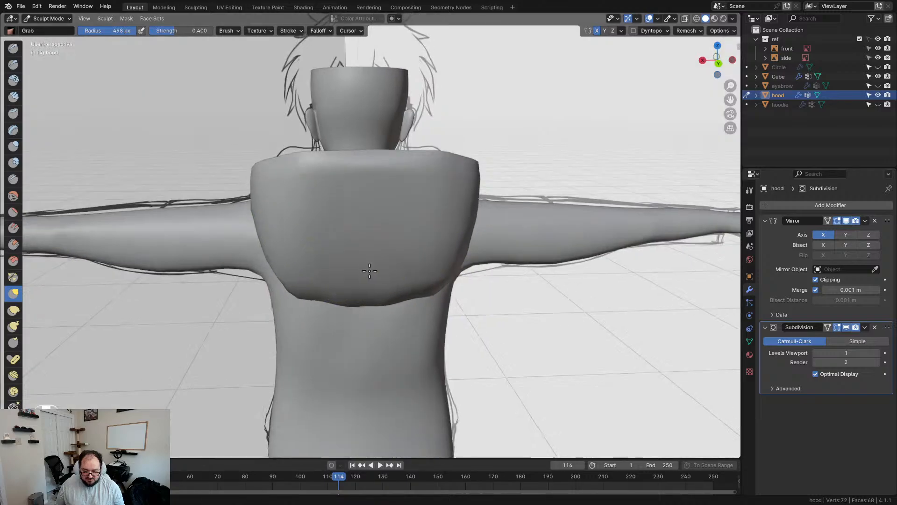
middle_click_drag(366, 270, 429, 265)
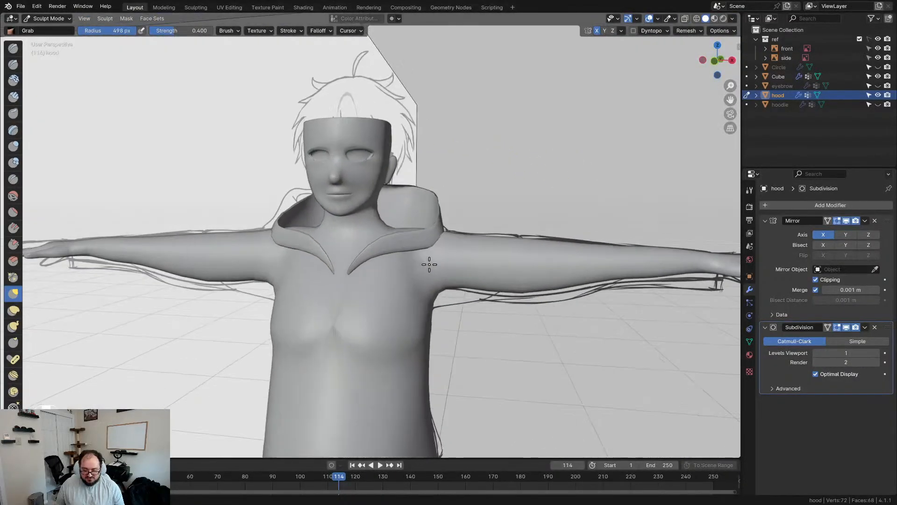
key("KP_1")
scroll(427, 265, "up", 5)
key("Tab")
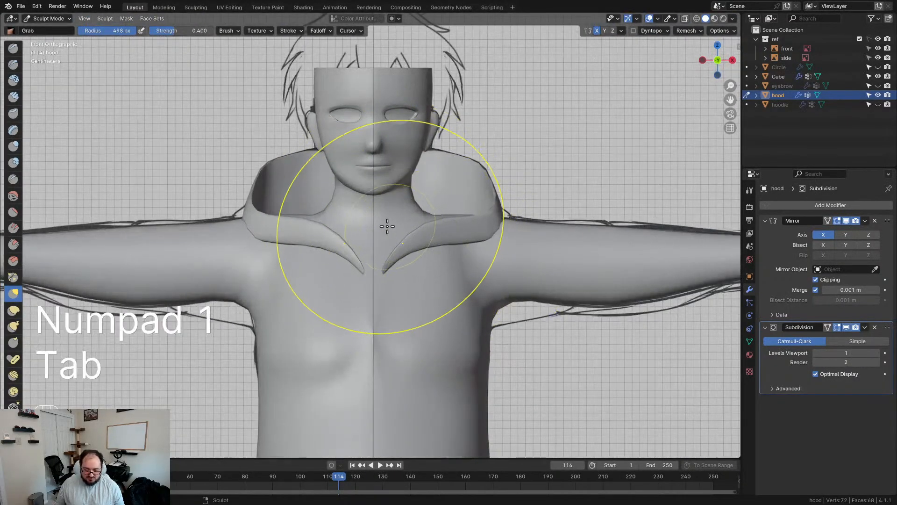
scroll(492, 226, "down", 3)
left_click(302, 188)
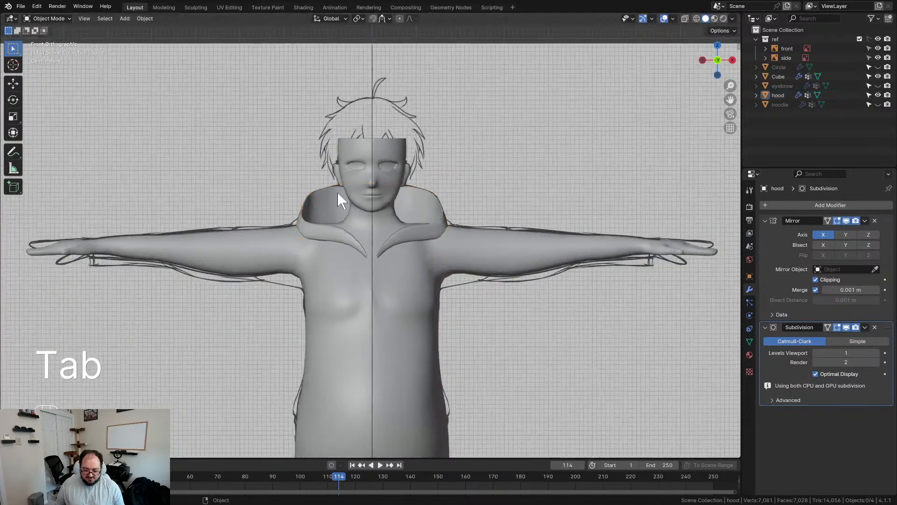
scroll(468, 205, "up", 2)
left_click(472, 207)
scroll(524, 233, "up", 3)
Move the hood's outer shoulder vertices outward along X by about 0.018 m in Edit Mode, and return to Object Mode
key("Tab")
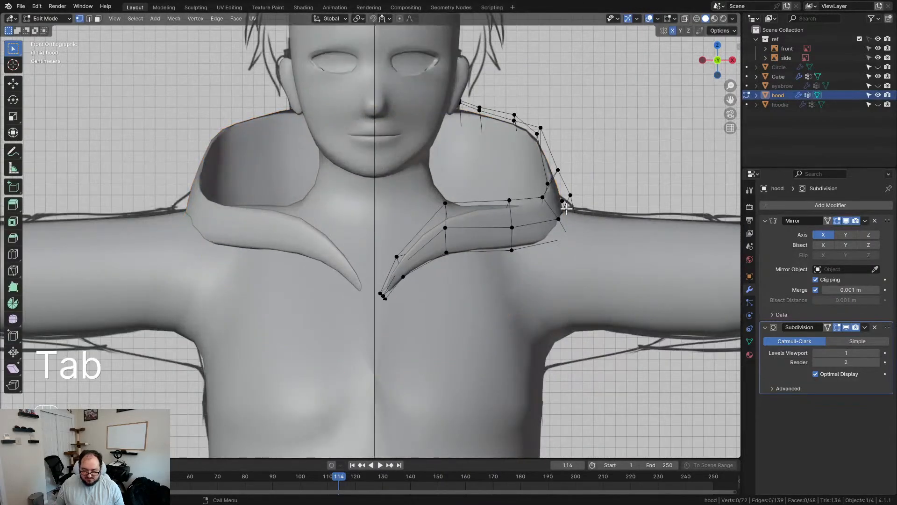
left_click_drag(565, 207, 572, 225)
key("g")
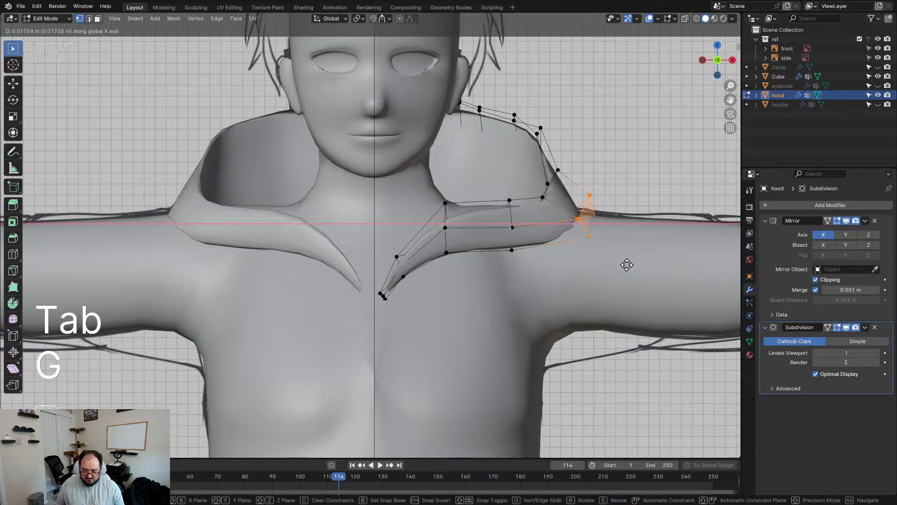
left_click(627, 263)
key("Tab")
Clear the selection and save the Blender file
scroll(543, 195, "down", 6)
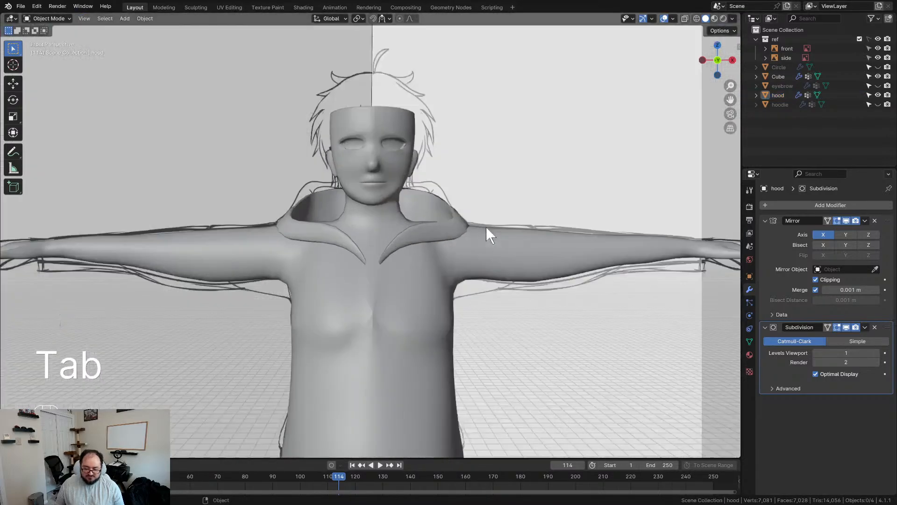
left_click(486, 279)
middle_click_drag(486, 280, 490, 306)
key("ctrl+s")
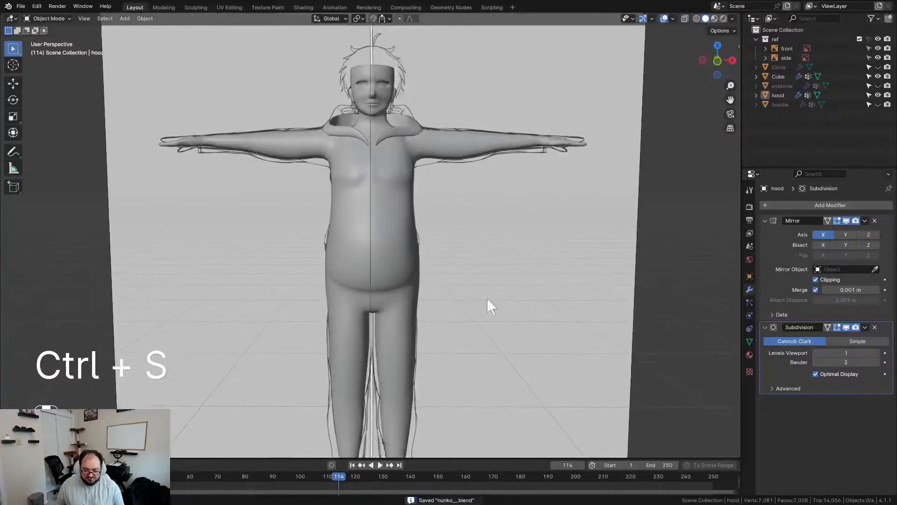
Make the hoodie mesh visible again and display the character in wireframe shading
left_click(878, 105)
mouse_move(517, 198)
middle_mouse_down()
mouse_move(564, 220)
mouse_move(655, 207)
mouse_move(501, 215)
mouse_move(276, 209)
mouse_move(470, 214)
mouse_move(373, 169)
mouse_move(394, 172)
mouse_move(374, 191)
mouse_move(401, 196)
mouse_move(405, 86)
middle_mouse_up()
scroll(394, 158, "up", 3)
key("z")
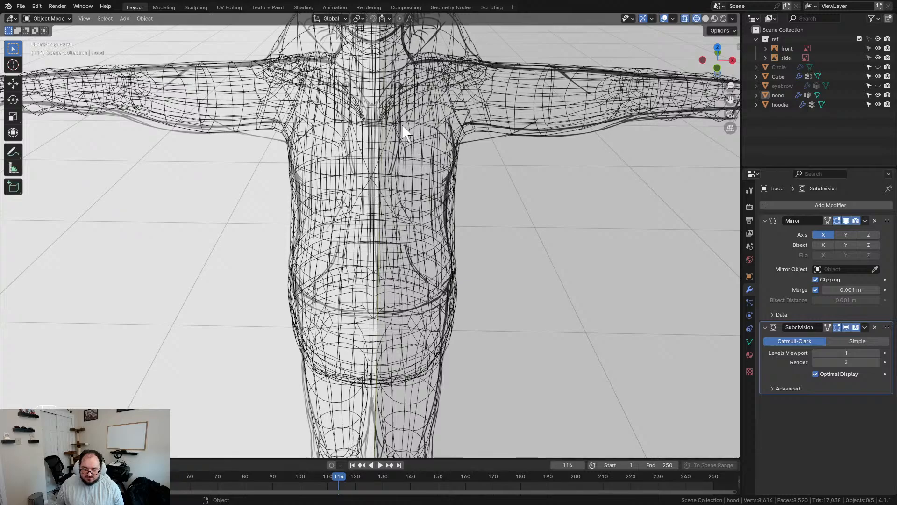
middle_click_drag(399, 119, 380, 110)
scroll(367, 159, "down", 4)
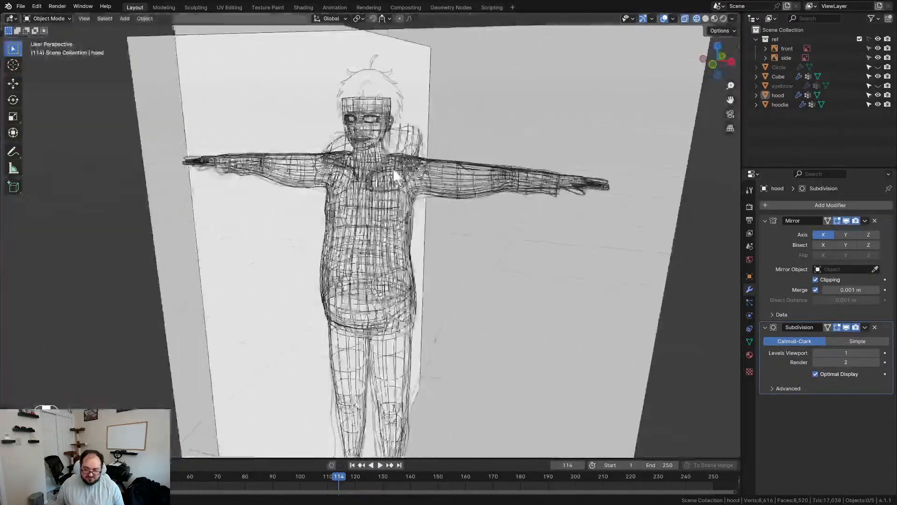
Return the viewport to Solid shading
middle_click_drag(390, 167, 456, 142)
key("z")
scroll(476, 216, "down", 1)
mouse_move(475, 219)
middle_mouse_down()
mouse_move(456, 245)
mouse_move(435, 229)
middle_mouse_up()
key("z")
left_click(518, 249)
Examine the full character wearing the hoodie and hood, from the head down to the feet
middle_click_drag(435, 317, 424, 206, "shift")
mouse_move(424, 206)
middle_mouse_down()
mouse_move(442, 216)
mouse_move(441, 206)
middle_mouse_up()
scroll(444, 172, "down", 2)
middle_click_drag(441, 164, 473, 197, "shift")
middle_click_drag(487, 235, 472, 230)
mouse_move(473, 230)
middle_mouse_down("shift")
mouse_move(448, 200)
mouse_move(477, 215)
mouse_move(467, 218)
middle_mouse_up("shift")
scroll(468, 218, "up", 4)
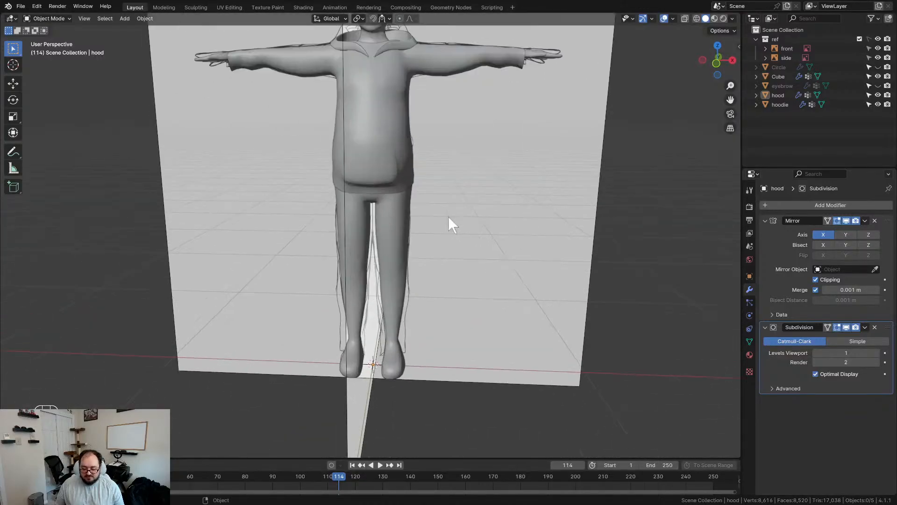
Make the hoodie the active object, clear the selection and save the file again
left_click(417, 184)
middle_click_drag(416, 184, 427, 202)
scroll(460, 226, "down", 1)
left_click(452, 219)
key("ctrl+s")
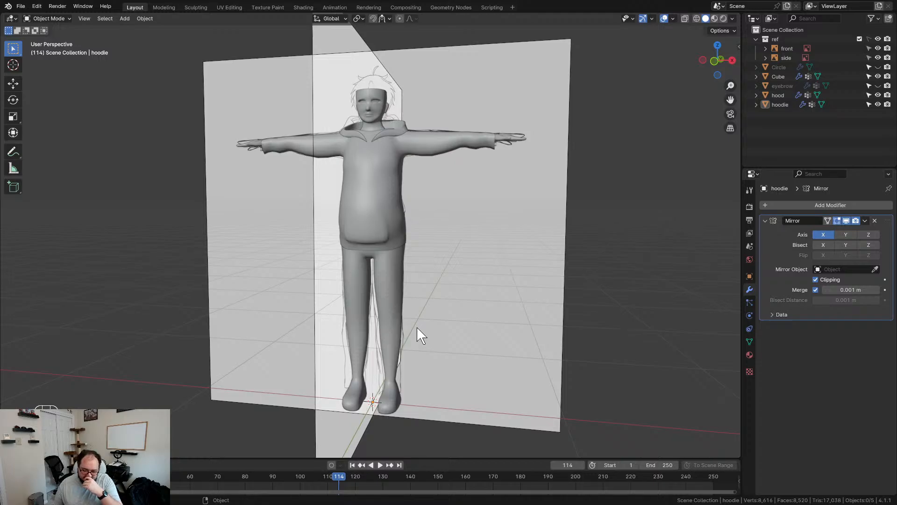
middle_click_drag(433, 266, 355, 275)
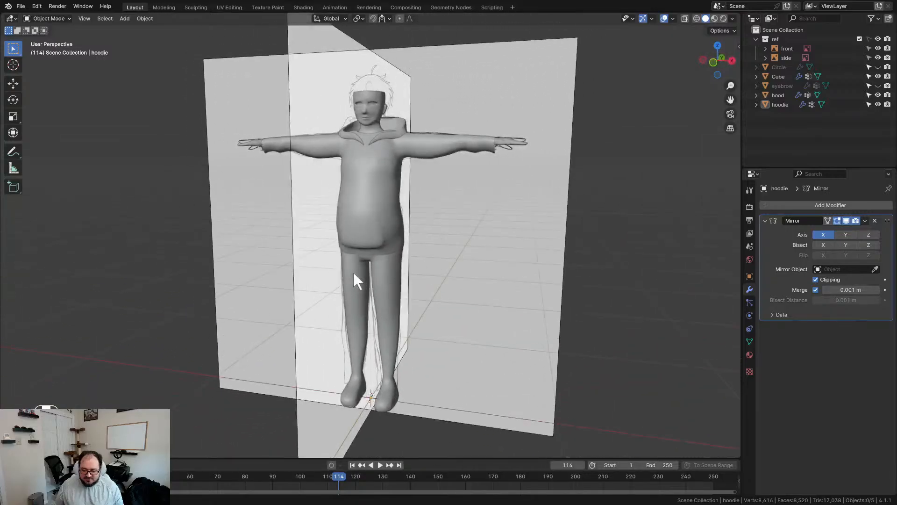
mouse_move(374, 221)
middle_mouse_down()
mouse_move(357, 218)
mouse_move(487, 217)
mouse_move(310, 211)
mouse_move(377, 222)
middle_mouse_up()
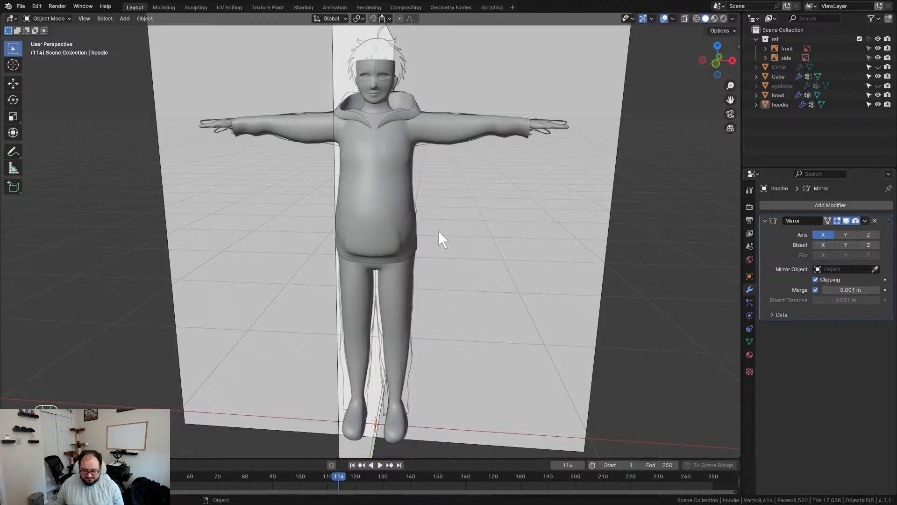
scroll(438, 231, "up", 3)
left_click(411, 221)
scroll(409, 239, "down", 3)
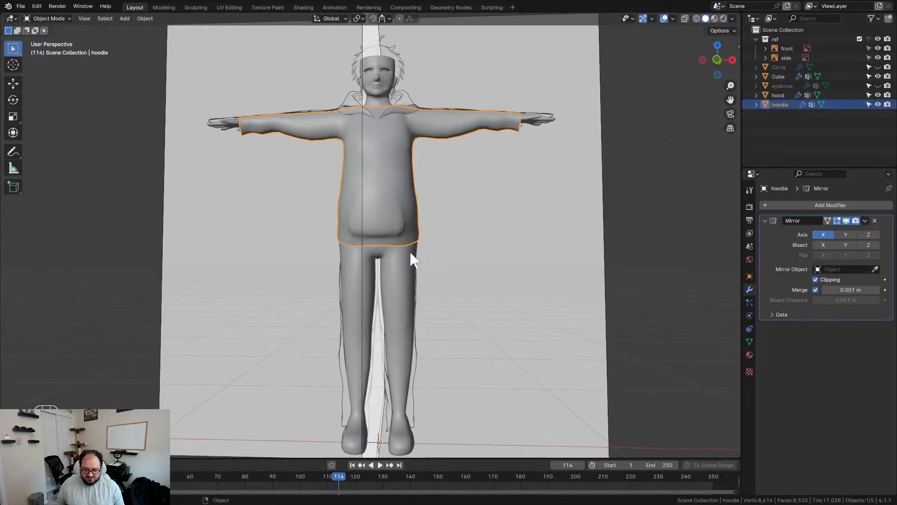
key("Tab")
key("KP_1")
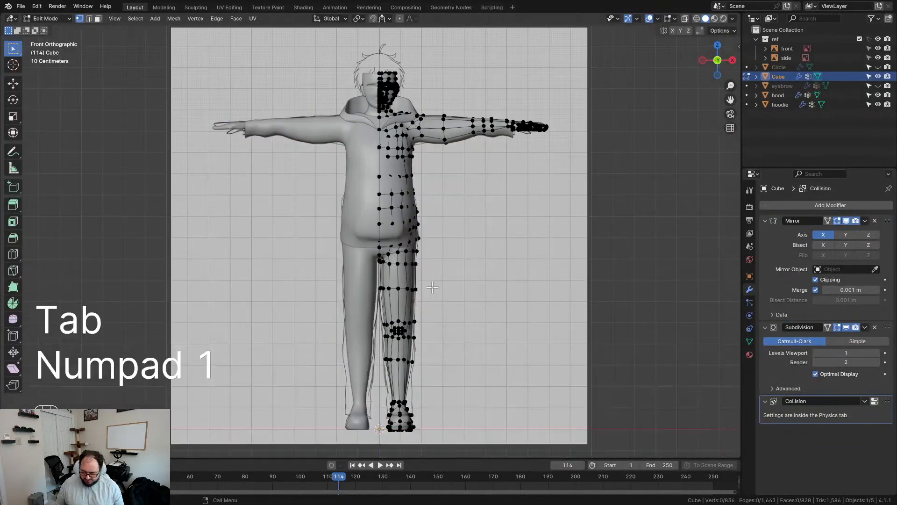
scroll(396, 242, "up", 5)
middle_click_drag(397, 242, 370, 134, "shift")
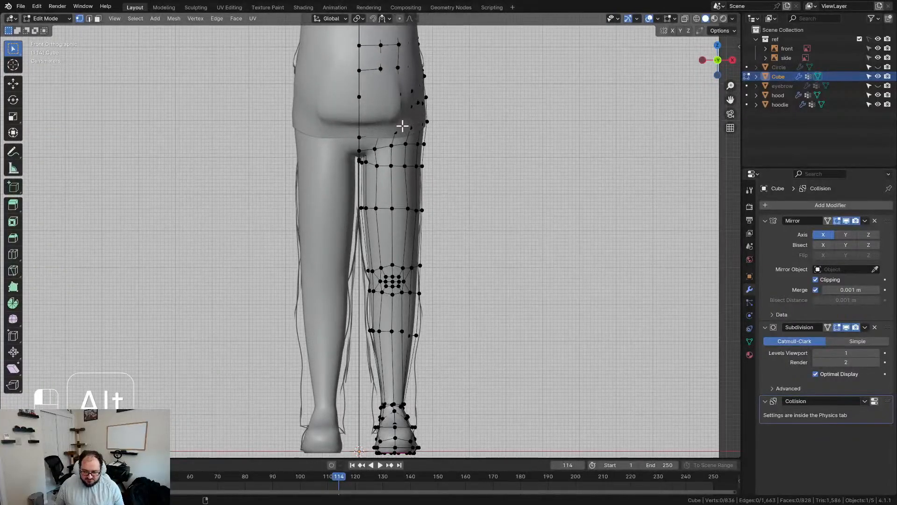
key("ctrl+KP_Add")
key("ctrl+KP_6")
scroll(415, 157, "down", 1)
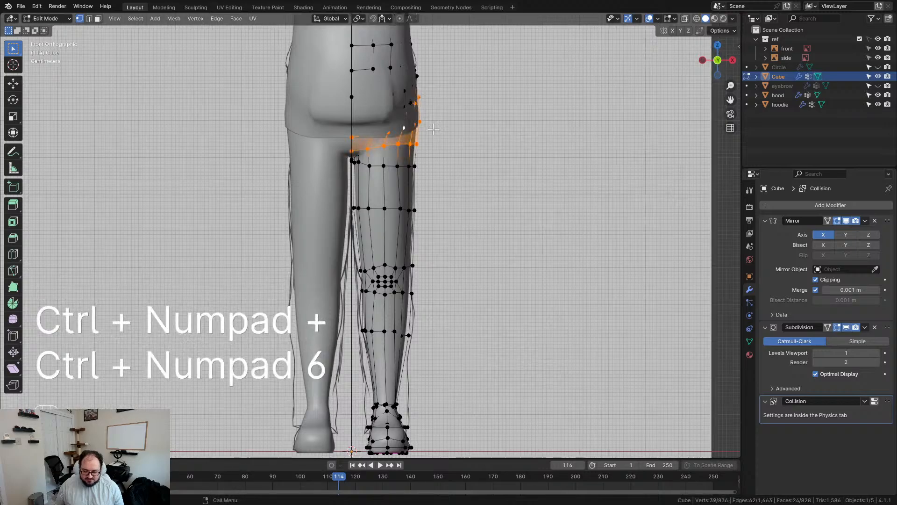
key("KP_3")
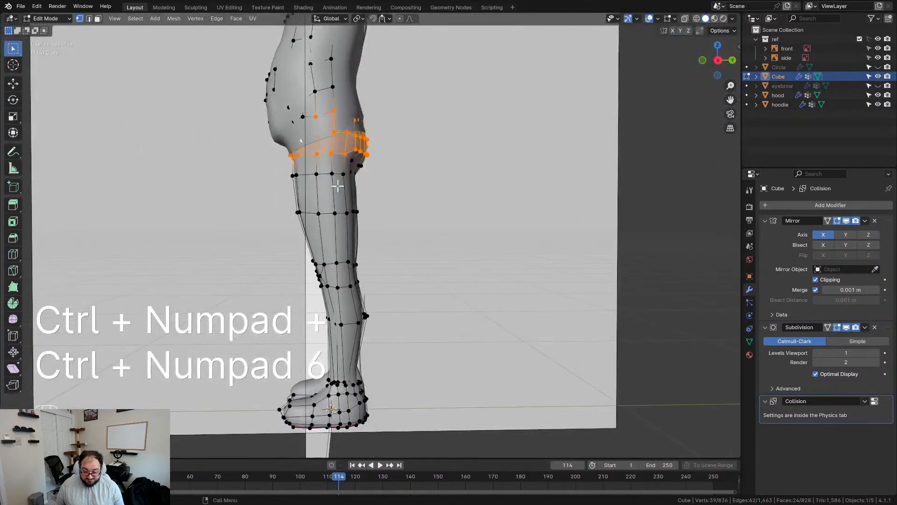
Hide the hood and hoodie objects and rename the character mesh Cube to body
key("Tab")
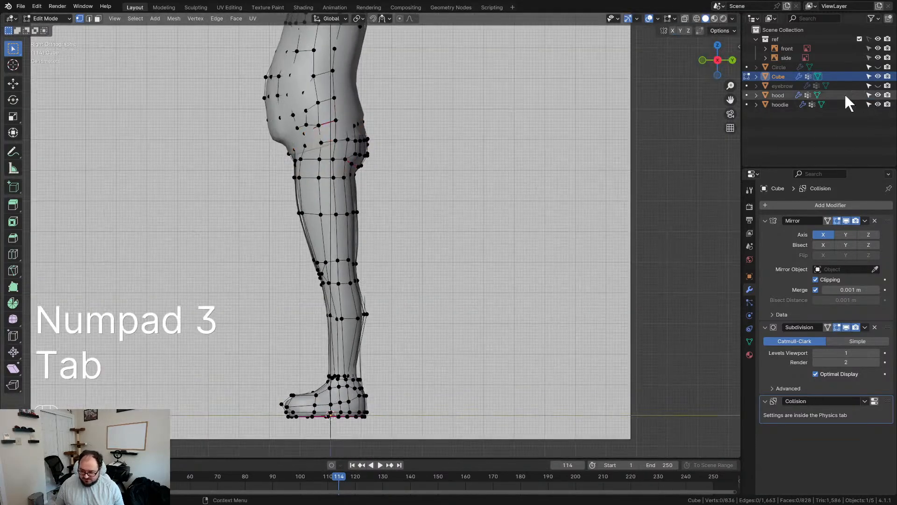
key("Tab")
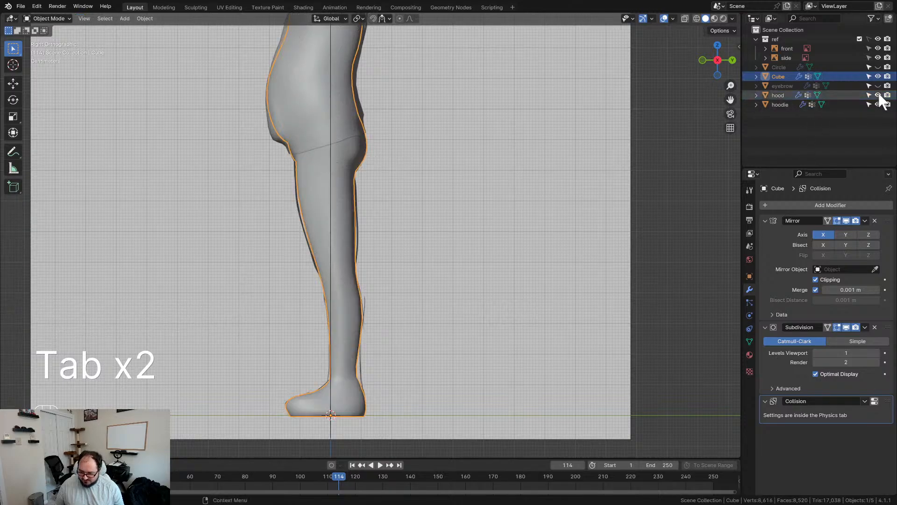
left_click_drag(878, 95, 878, 105)
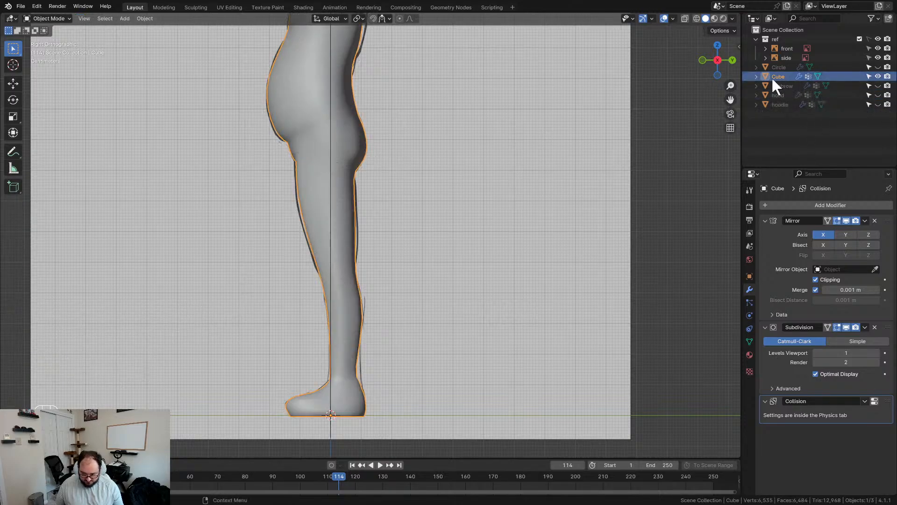
key("F2")
type("body")
key("Return")
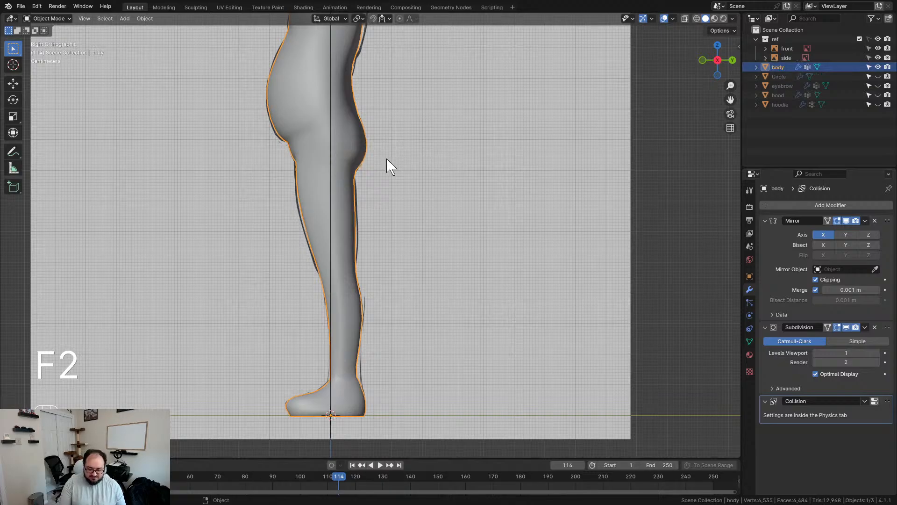
Edit the body mesh and select the slanted edge loop that runs around the hips just above the crotch
middle_click_drag(334, 164, 379, 166)
key("Tab")
left_click(369, 134, "alt")
middle_click_drag(370, 134, 425, 155)
key("KP_1")
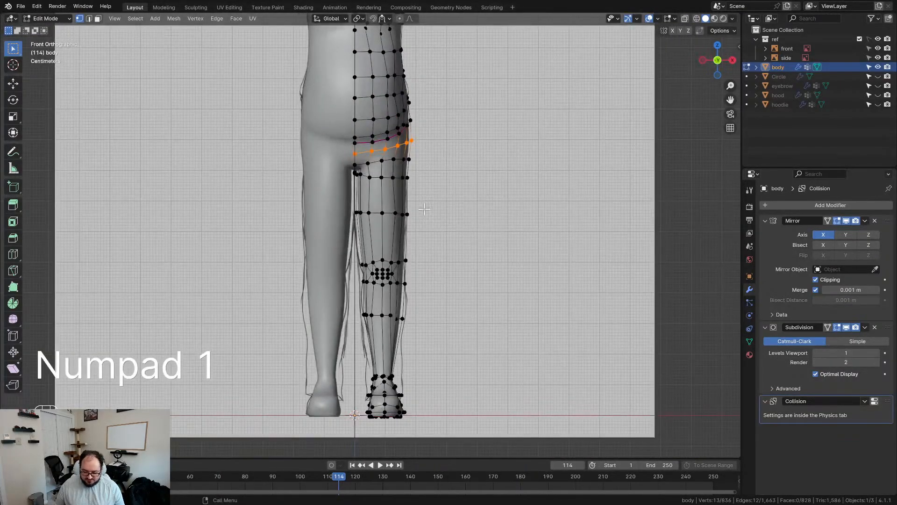
Add the whole leg down to the ankle, including its back side, to the selection using wireframe shading, and return to Solid shading
key("c")
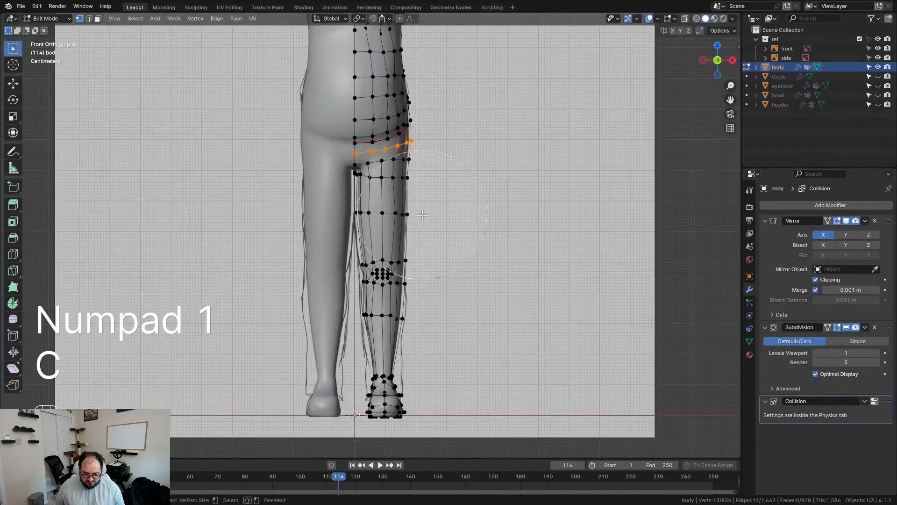
key("z")
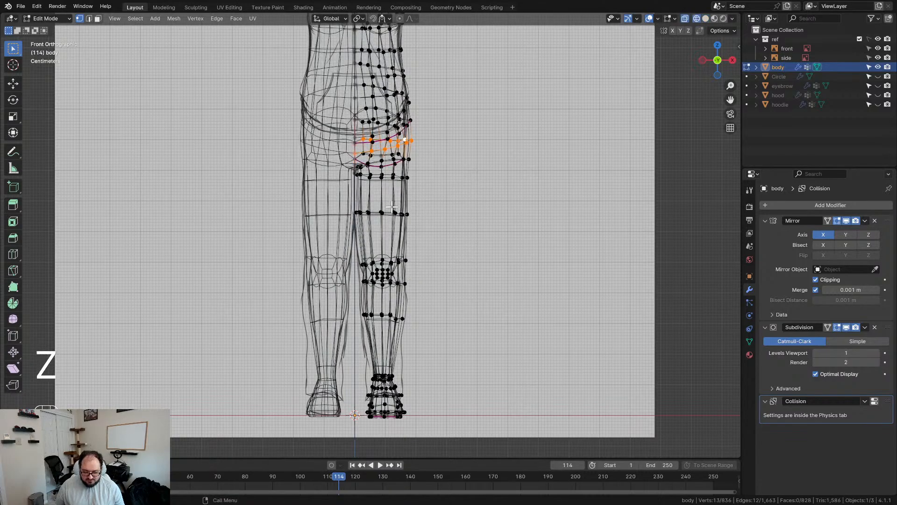
left_click(382, 205)
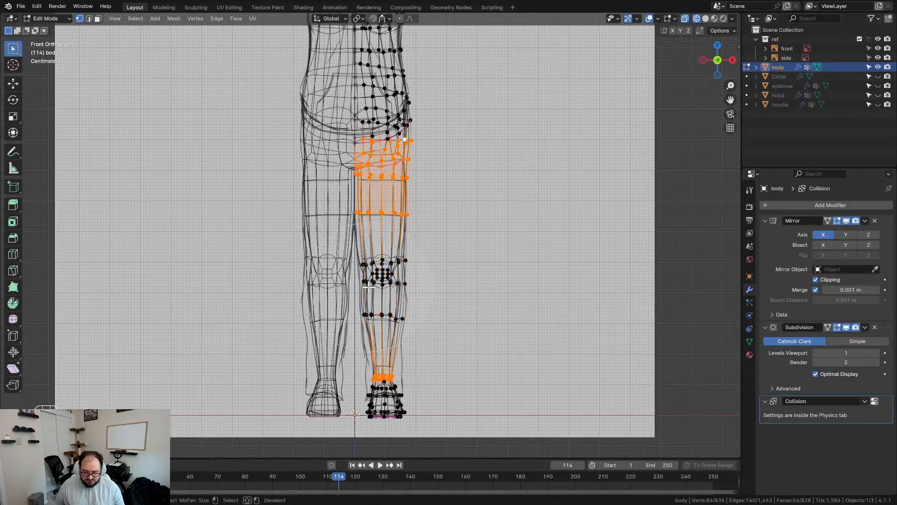
key("KP_Enter")
mouse_move(377, 290)
middle_mouse_down()
mouse_move(420, 278)
mouse_move(359, 277)
middle_mouse_up()
scroll(355, 268, "up", 4)
mouse_move(299, 245)
middle_mouse_down()
mouse_move(330, 264)
mouse_move(616, 252)
mouse_move(471, 255)
middle_mouse_up()
key("z")
scroll(461, 252, "down", 5)
middle_click_drag(430, 182, 423, 276, "shift")
middle_click_drag(442, 244, 457, 166)
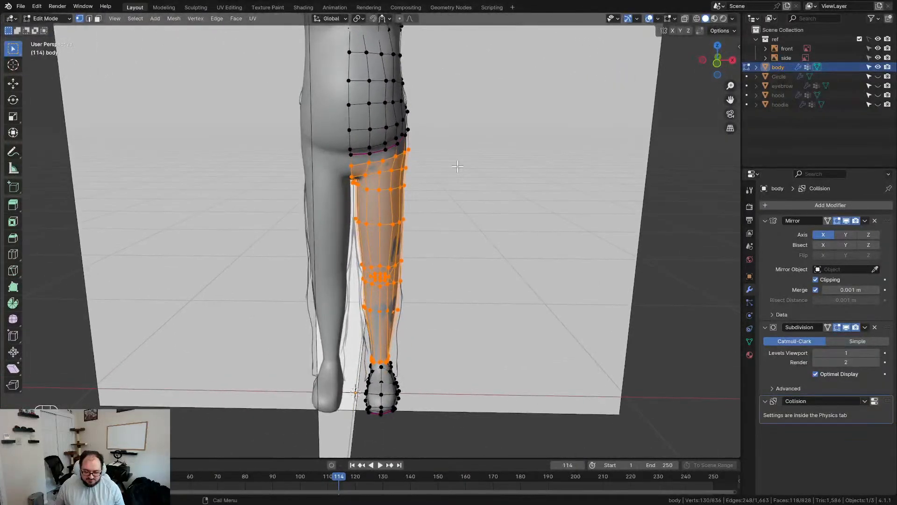
Duplicate the selected leg geometry in place, separate the copy into its own object and return to Object Mode
key("shift+d")
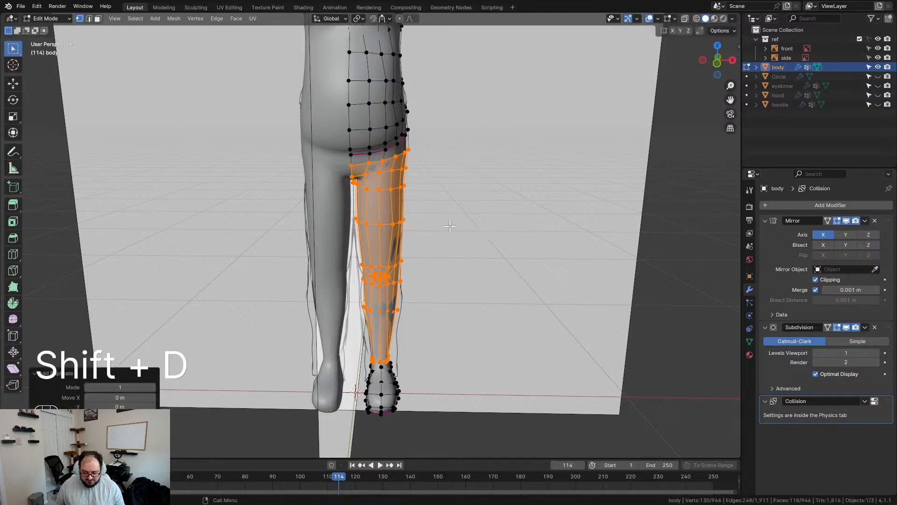
key("p")
left_click(455, 261)
key("Tab")
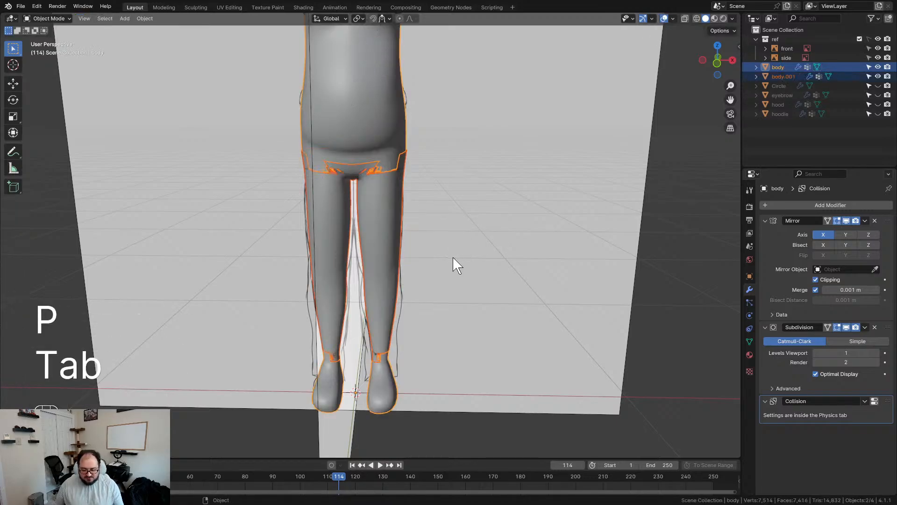
Select the separated leg object and rename it to pants
left_click(394, 208)
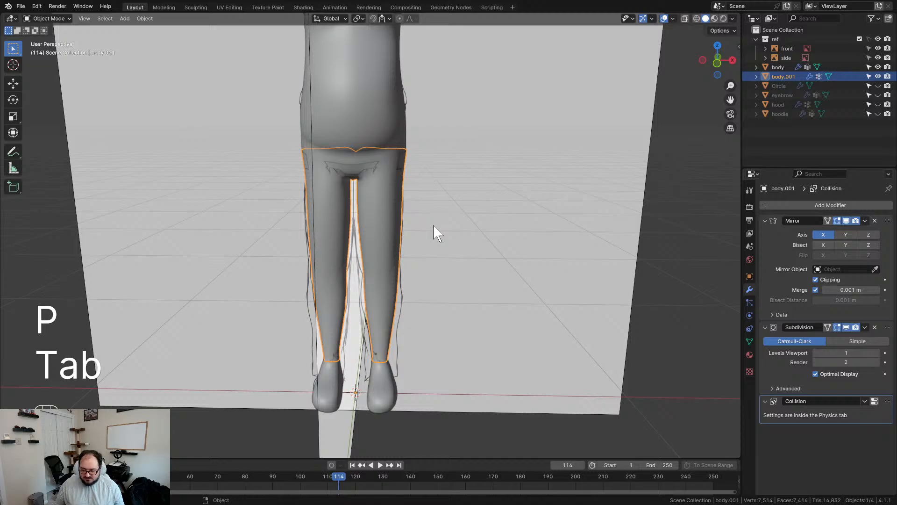
key("F2")
type("pants")
key("Return")
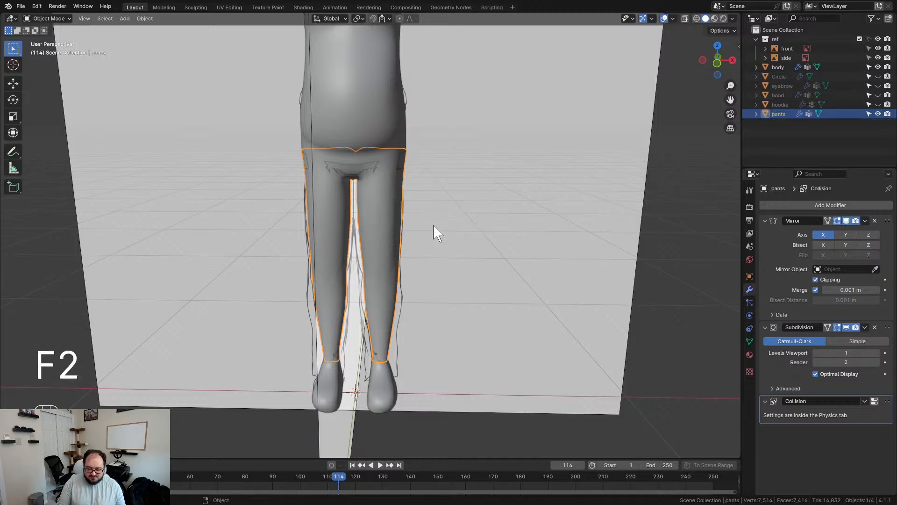
Select the top edge loop of the pants and flatten it by scaling it to 0 along Z
key("Tab")
middle_click_drag(369, 221, 552, 133)
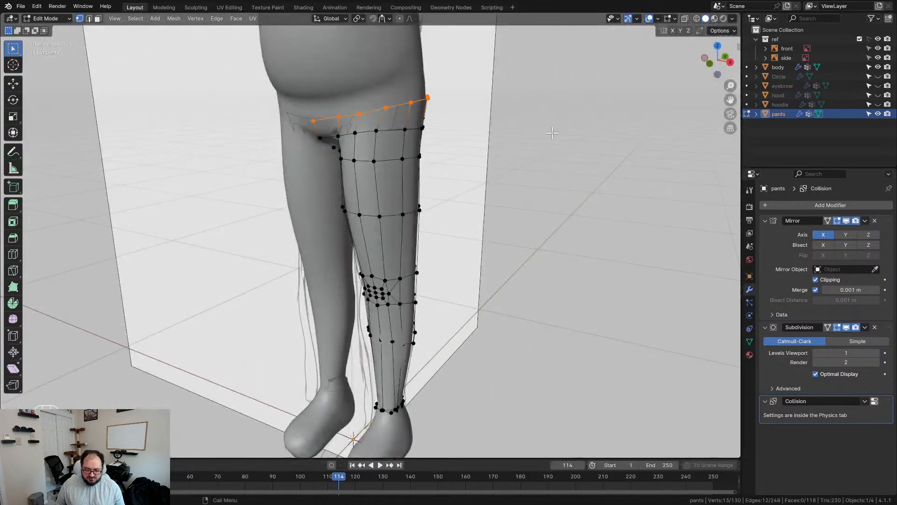
key("KP_3")
scroll(493, 128, "up", 1)
key("s")
key("z")
key("KP_0")
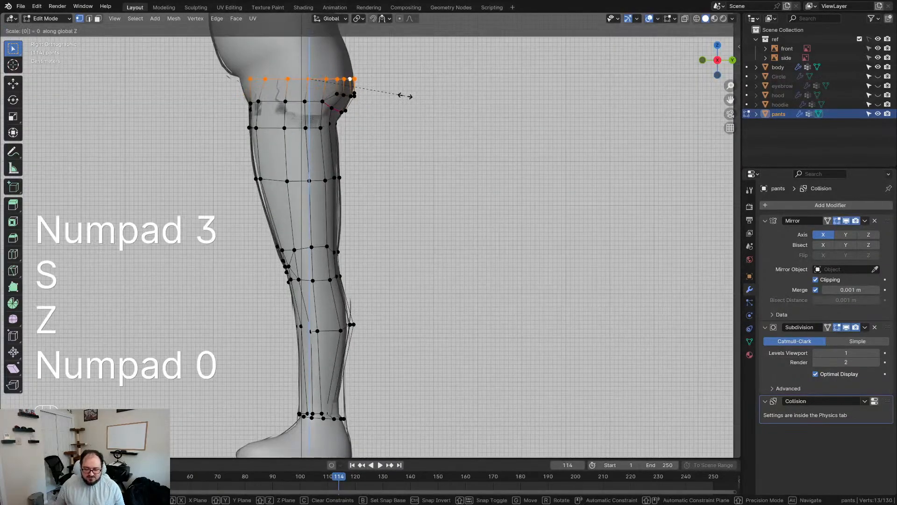
key("KP_Enter")
Raise the waist loop, scale it up about 1.175 times and tilt it about -5.49° in side view to follow the hips
key("g")
left_click(412, 75)
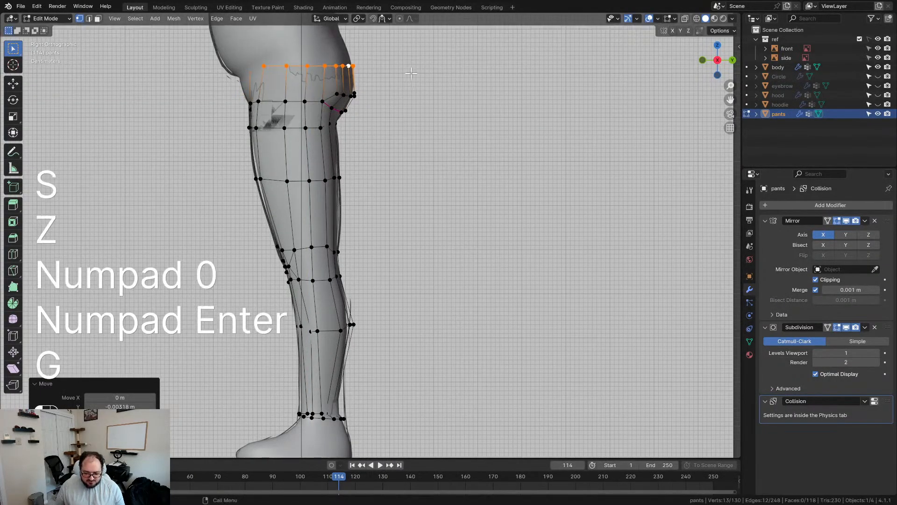
key("s")
left_click(442, 83)
key("g")
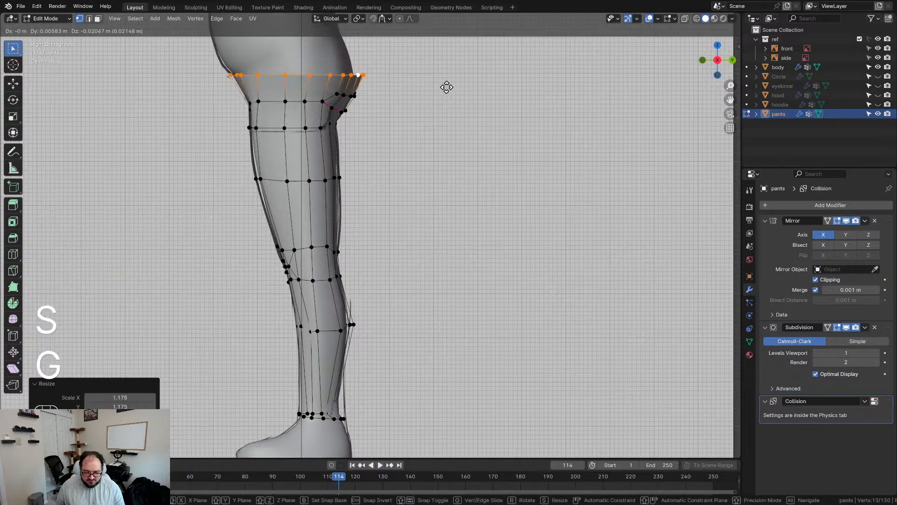
key("r")
key("g")
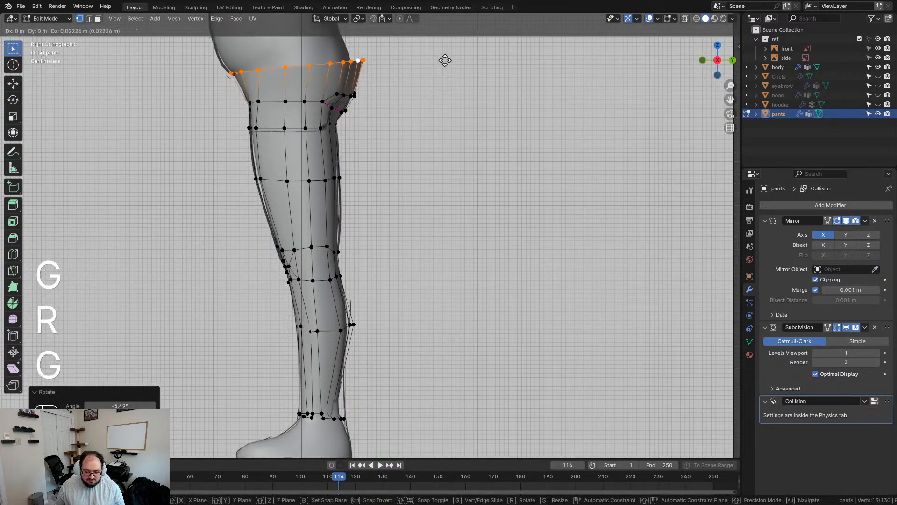
left_click(445, 61)
Refine the waist loop with a slightly steeper tilt, a scale of about 0.966 and a small shift down and forward
key("r")
key("g")
key("s")
key("g")
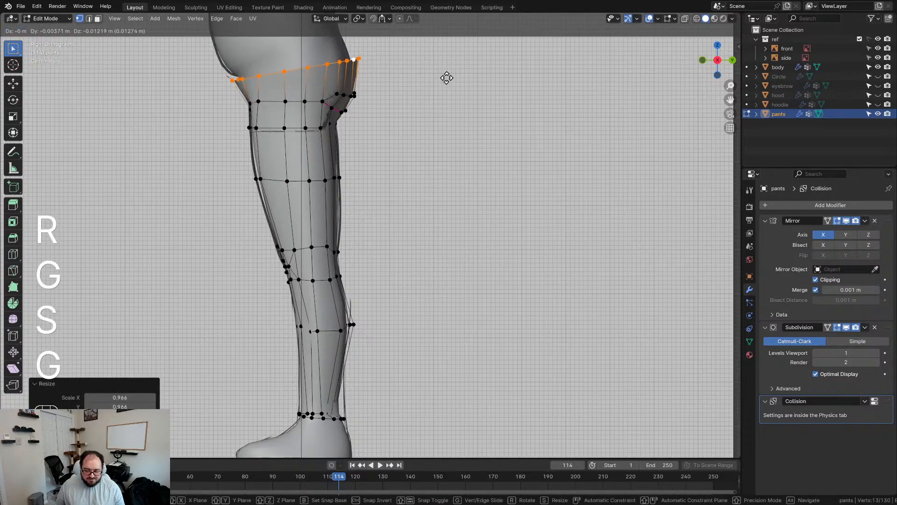
left_click(382, 63)
Nudge the waist loop with snapping enabled so it follows the body, and turn snapping off again
left_click(374, 21)
key("g")
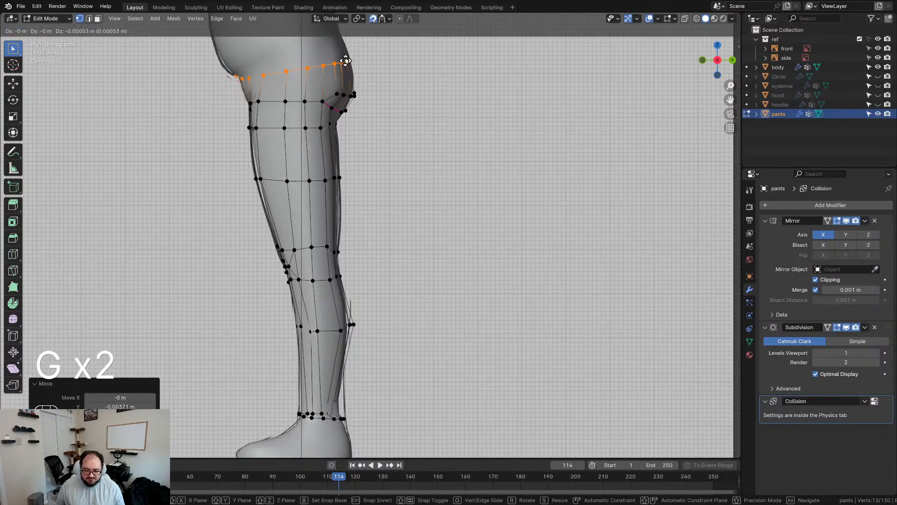
left_click(347, 61)
middle_click_drag(369, 99, 351, 104)
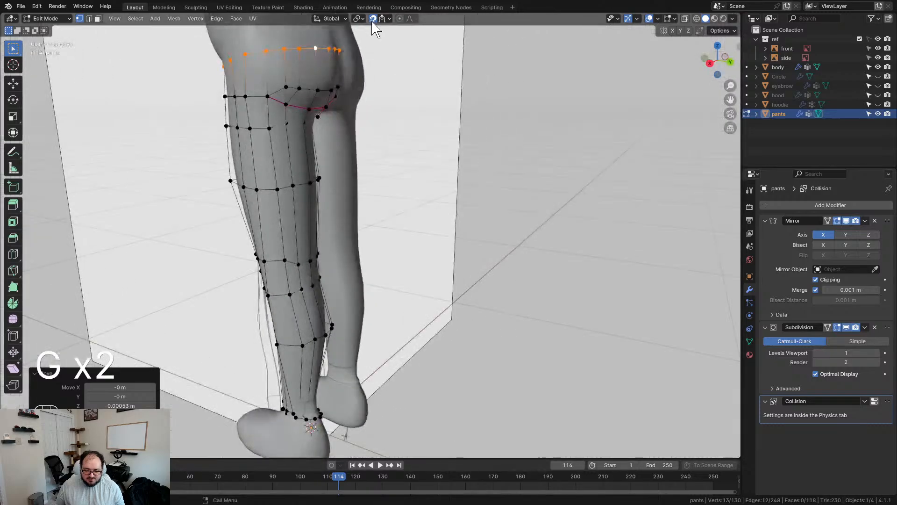
left_click(373, 18)
Push the waist loop slightly outward from the body with Shrink/Fatten
middle_click_drag(374, 28, 415, 91)
key("alt+s")
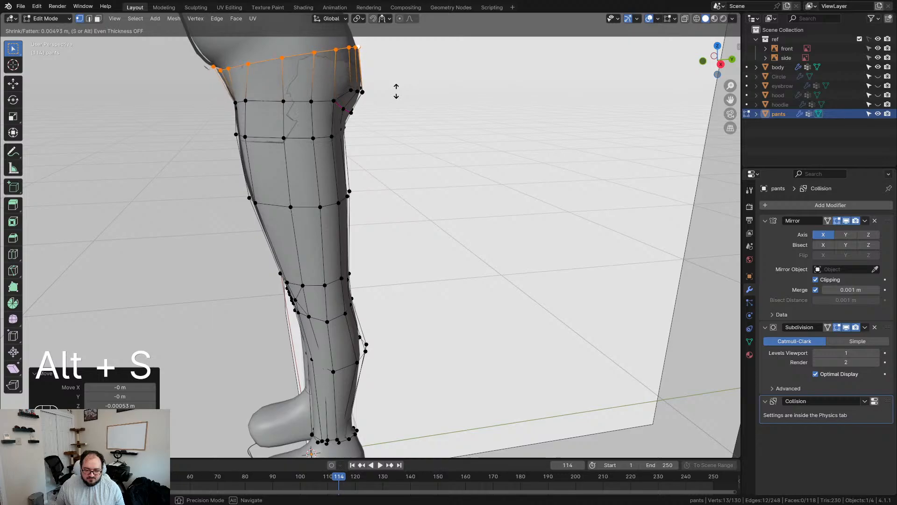
left_click(381, 100)
middle_click_drag(381, 100, 425, 115)
middle_click_drag(491, 173, 460, 180)
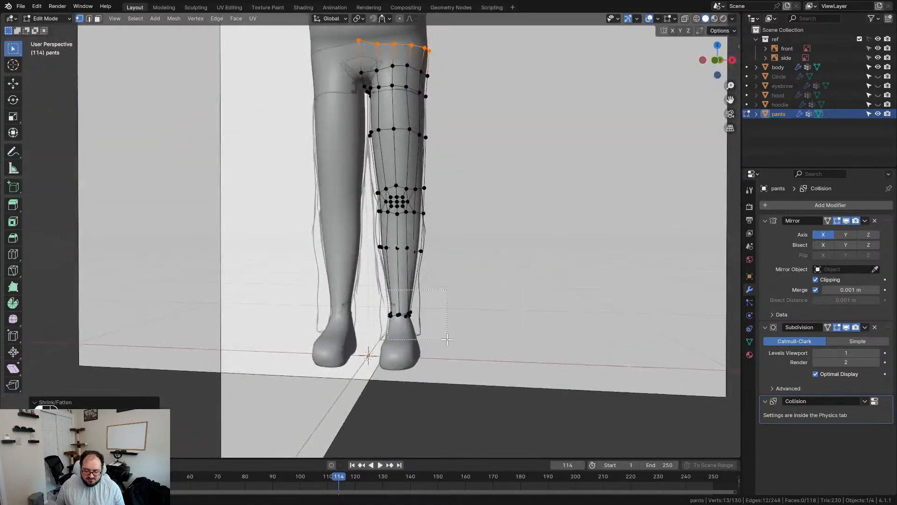
Delete the vertices of the lowest edge loop of the pants at the ankle
left_click_drag(447, 339, 446, 339)
middle_click_drag(434, 304, 590, 302)
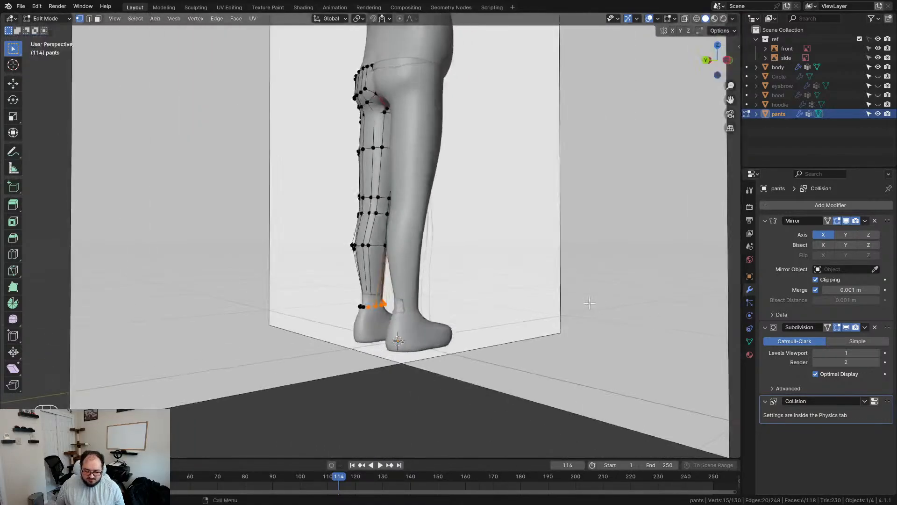
middle_click_drag(377, 275, 398, 187)
key("KP_1")
scroll(398, 221, "up", 3)
left_click(392, 209)
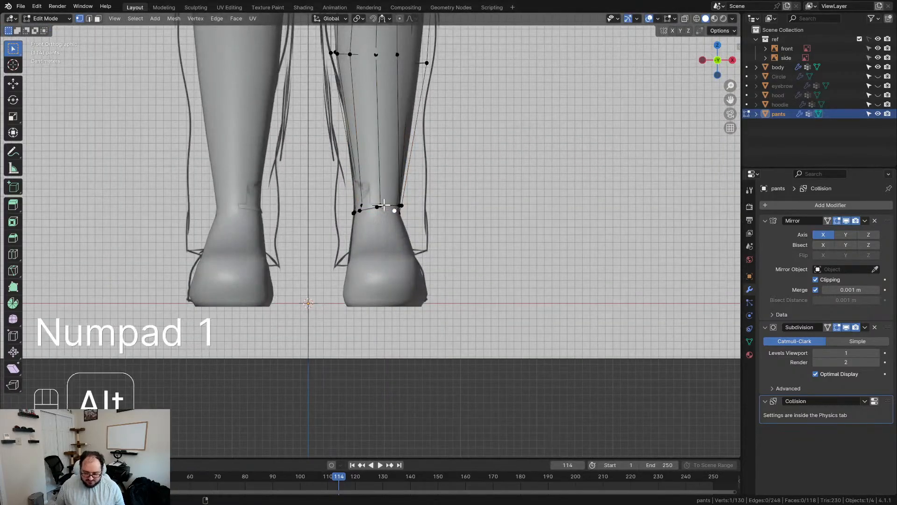
left_click(389, 211, "alt")
key("x")
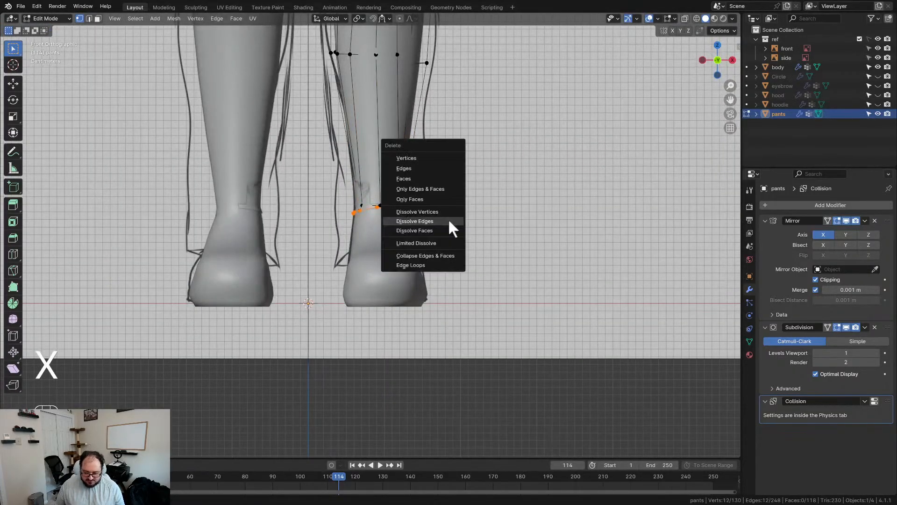
left_click(428, 158)
Select the remaining bottom edge loop of the pants leg around the ankle
left_click(387, 203, "alt")
middle_click_drag(381, 205, 266, 227)
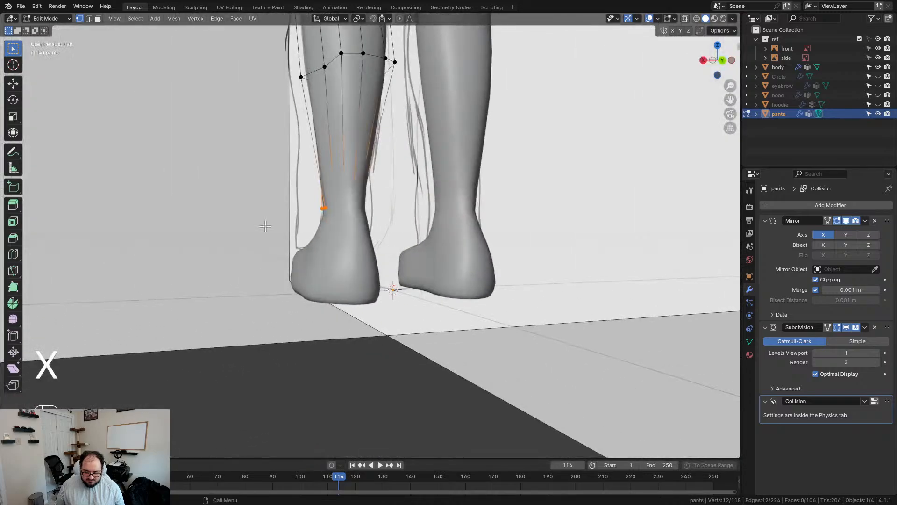
middle_click_drag(363, 227, 539, 238)
key("g")
left_click(480, 228)
key("ctrl+z")
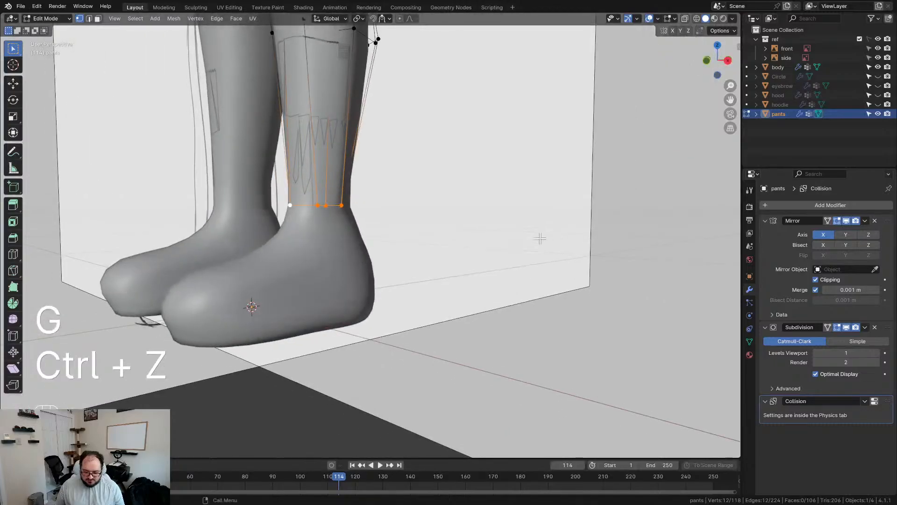
Scale the bottom loop of the pants leg up about 2.03 times to widen the hem
key("s")
left_click(550, 236)
key("KP_1")
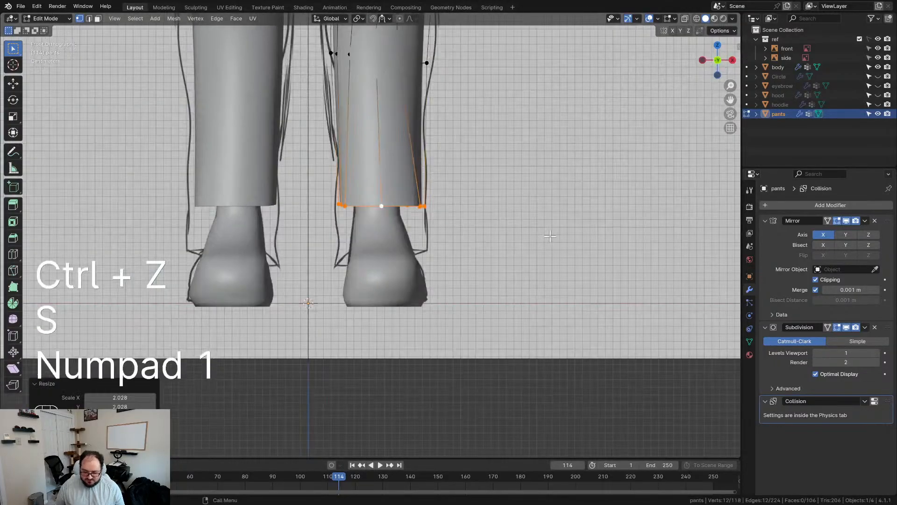
Extrude the pants' hem loop down to the top of the foot, scale it about 1.18 times and align it to the reference outline
key("g")
left_click(452, 211)
key("e")
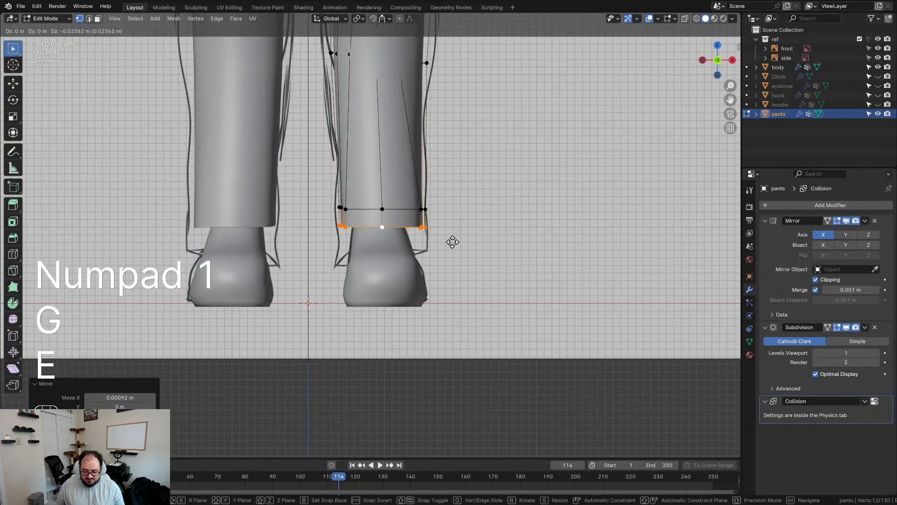
left_click(452, 269)
key("s")
left_click(474, 267)
key("g")
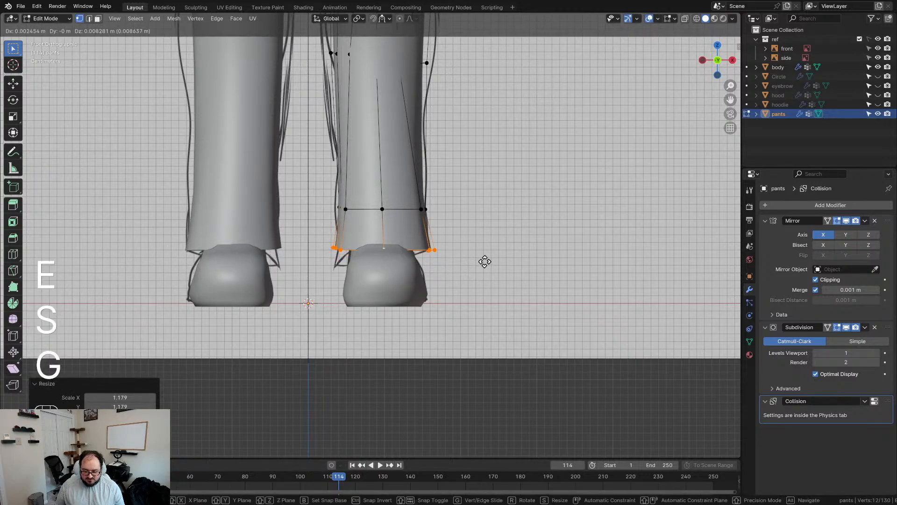
left_click(485, 257)
Scale up the edge loop around the calf of the pants to match the reference outline
middle_click_drag(388, 89, 365, 190, "shift")
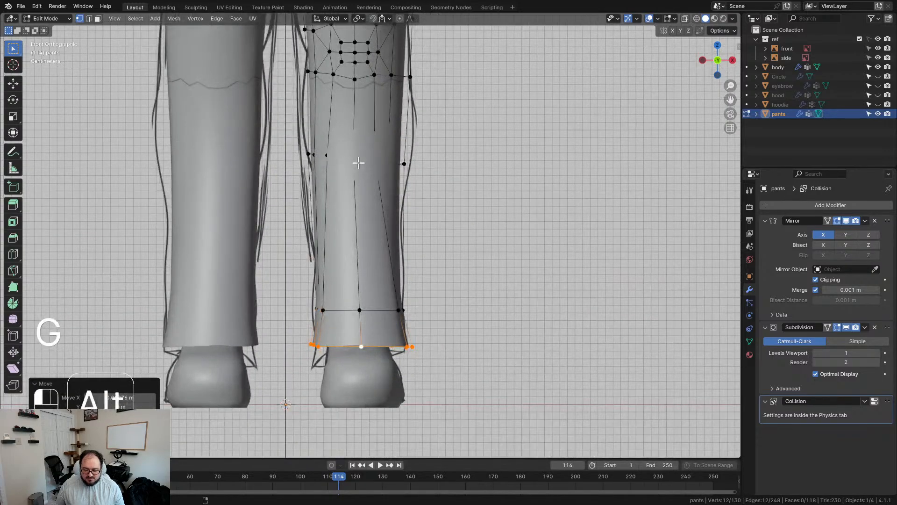
left_click(359, 163, "alt")
left_click(339, 160, "alt")
key("s")
left_click(434, 171)
middle_click_drag(404, 137, 406, 264, "shift")
left_click(366, 204, "alt")
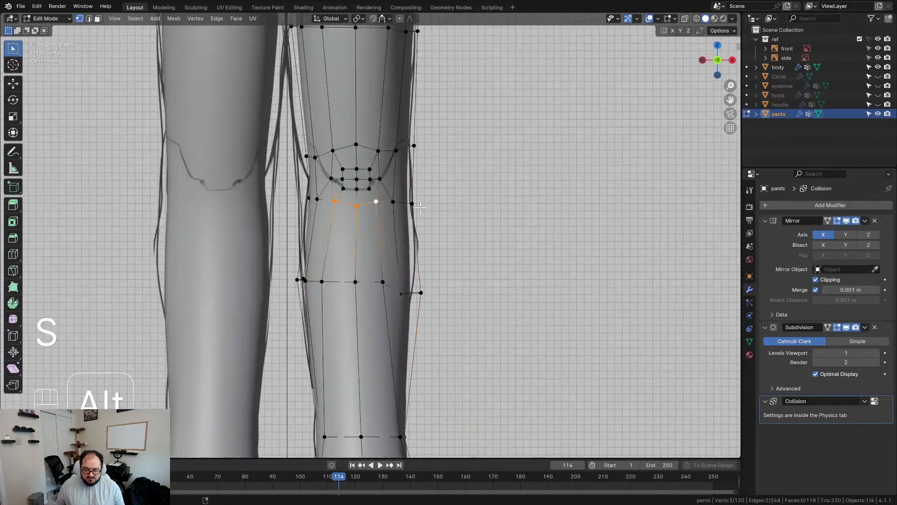
key("s")
left_click(444, 210)
key("ctrl+z")
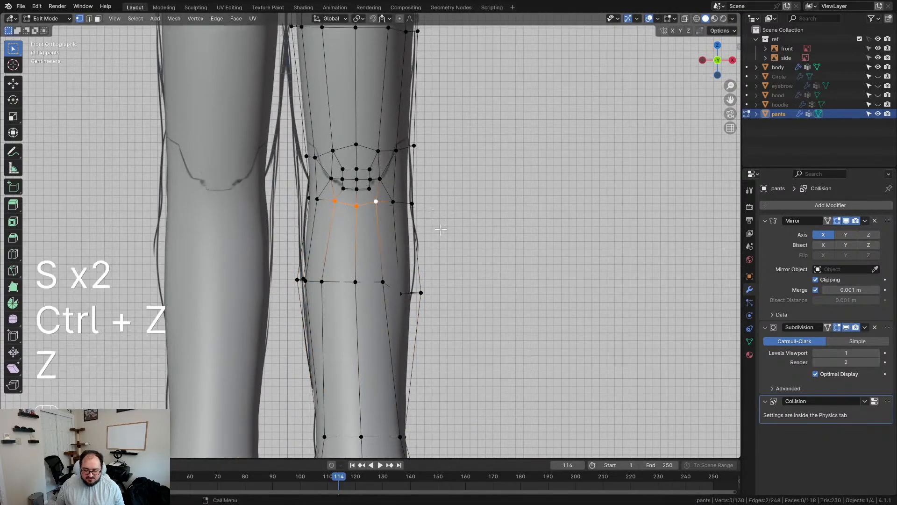
Select the full edge loop just below the knee in wireframe display and scale it up 1.22 times
key("z")
left_click_drag(301, 191, 298, 191)
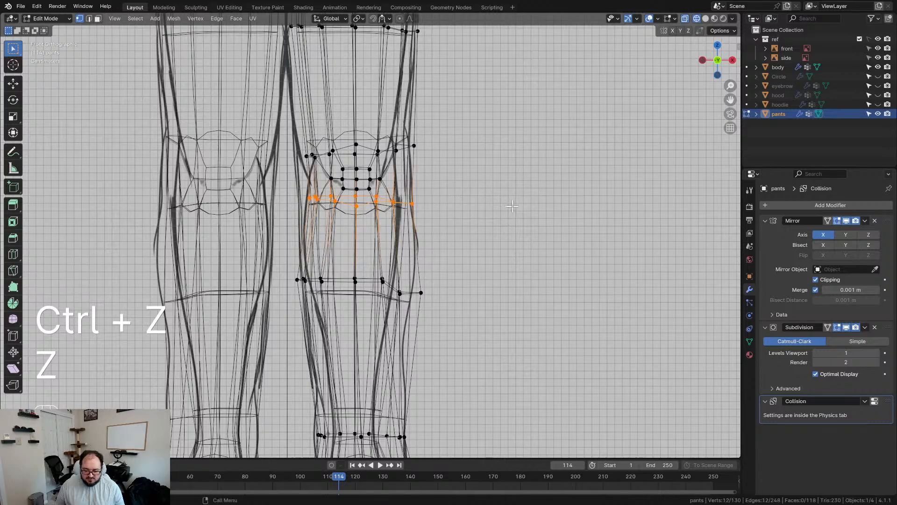
key("s")
left_click(541, 206)
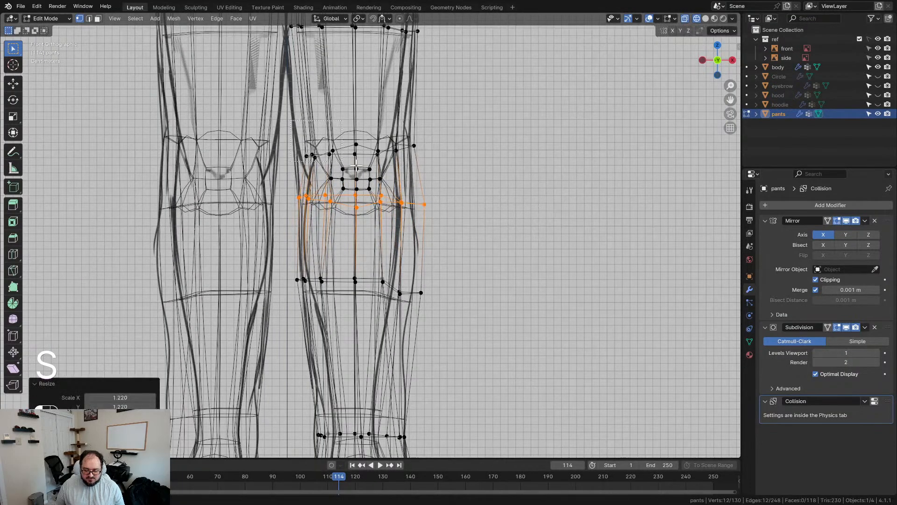
Scale up the edge loop just above the knee, and return to solid display
left_click_drag(469, 174, 471, 175)
key("s")
left_click(499, 174)
mouse_move(443, 162)
middle_mouse_down("shift")
mouse_move(467, 233)
mouse_move(435, 269)
middle_mouse_up("shift")
key("z")
Scale the mid-thigh edge loop of the pants up about 1.04 times
middle_click_drag(386, 177, 375, 234, "shift")
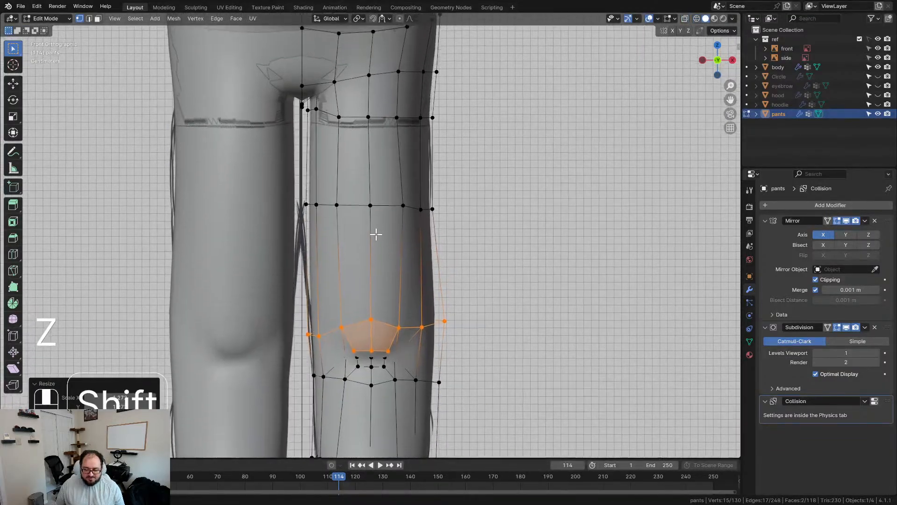
left_click_drag(443, 229, 463, 229)
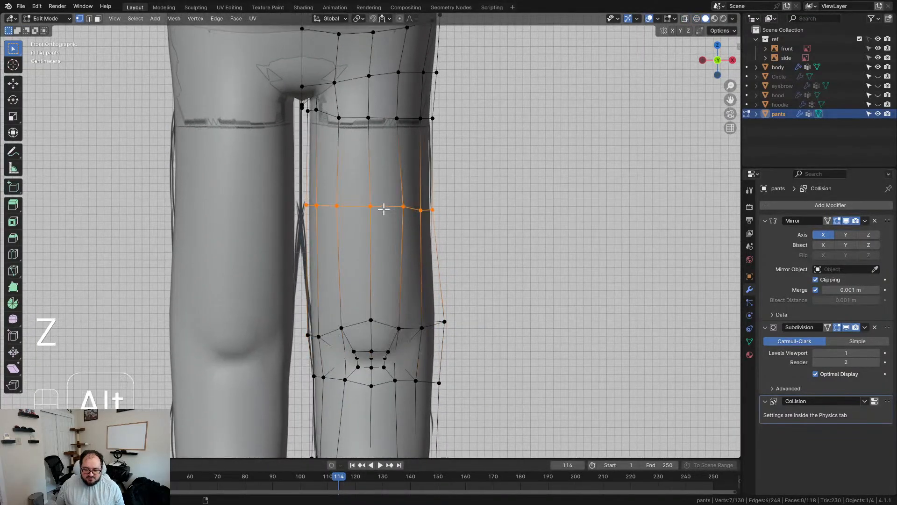
key("s")
left_click(488, 223)
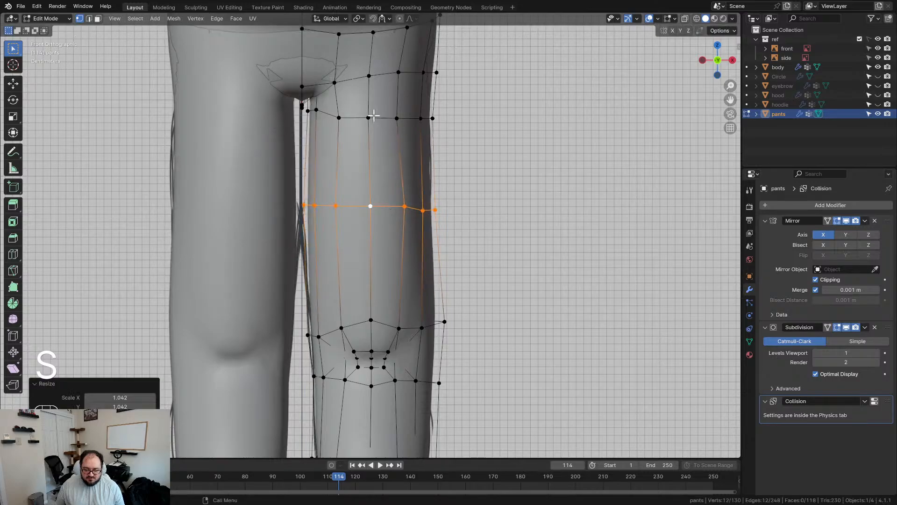
Slide the upper-thigh edge loop slightly down the leg and scale it up slightly
left_click(380, 118, "alt")
key("g")
key("g")
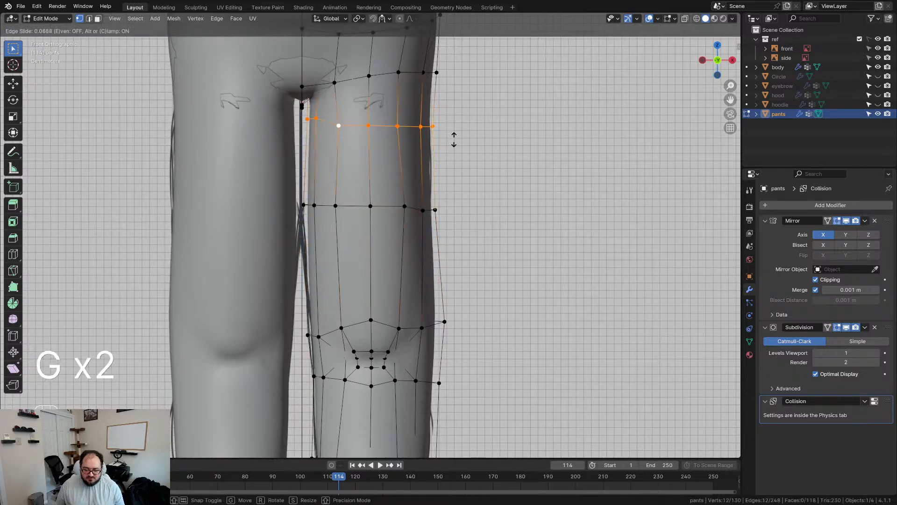
left_click(453, 141)
key("s")
left_click(462, 142)
Nudge the front-centre vertex of the pants' waistline
middle_click_drag(390, 106, 391, 188, "shift")
left_click(350, 164, "alt")
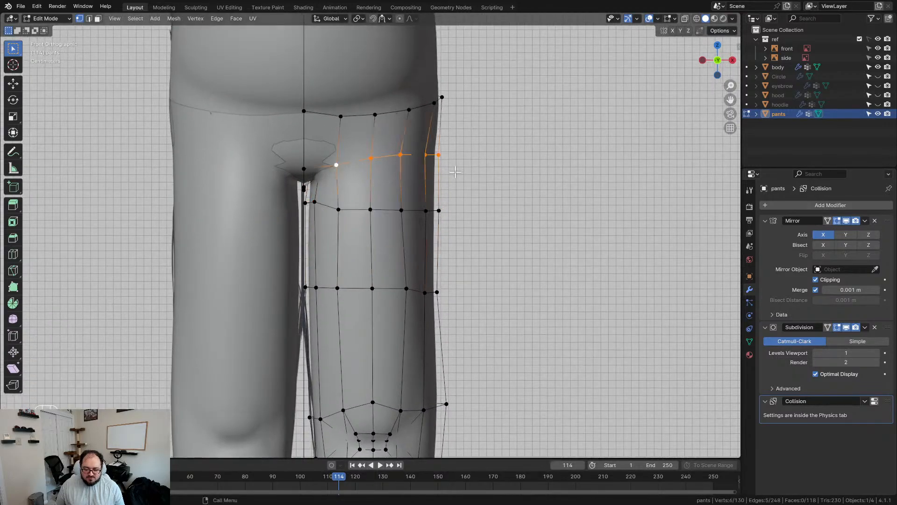
middle_click_drag(453, 172, 375, 182)
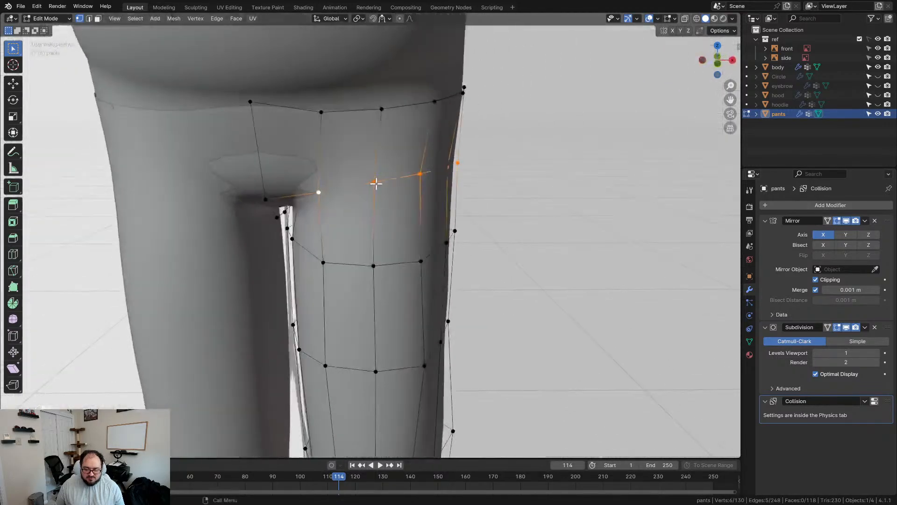
key("g")
left_click(252, 110)
middle_click_drag(377, 122, 262, 125)
Select the pants' waist edge loop and assign its vertices to the "pin" vertex group with weight 1.000
left_click(274, 126, "alt")
key("g")
key("ctrl+z")
middle_click_drag(270, 131, 368, 137)
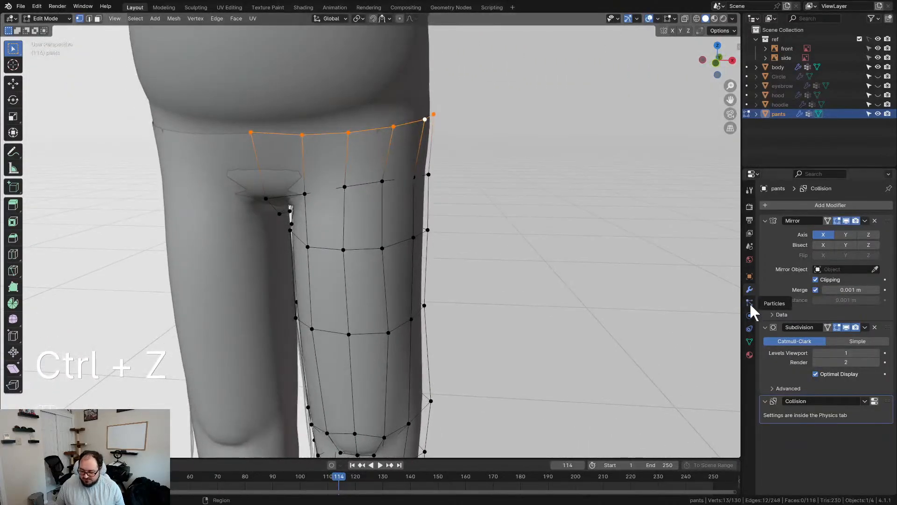
left_click(750, 337)
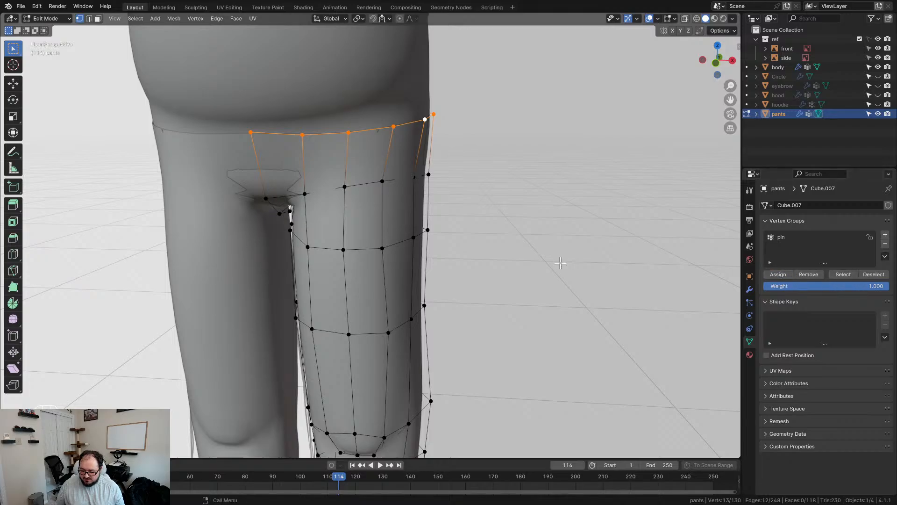
left_click(787, 237)
left_click(781, 293)
left_click(523, 262)
Select the whole pants mesh and switch the pants to Sculpt Mode in the side view
scroll(516, 257, "down", 6)
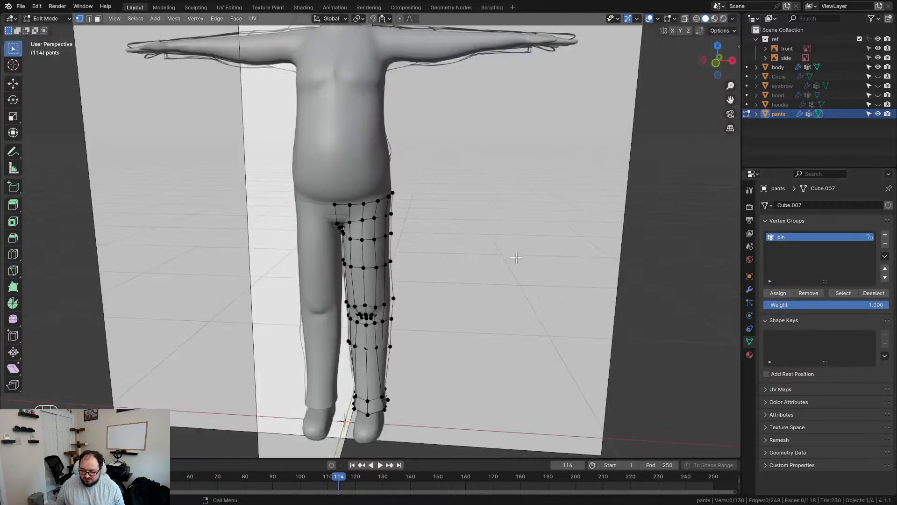
middle_click_drag(429, 246, 396, 210)
key("a")
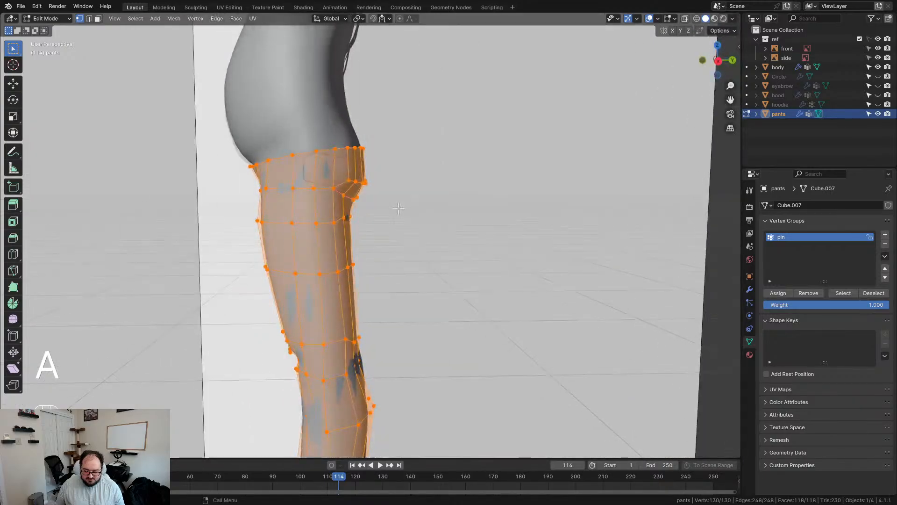
key("KP_3")
key("Tab")
key("Tab")
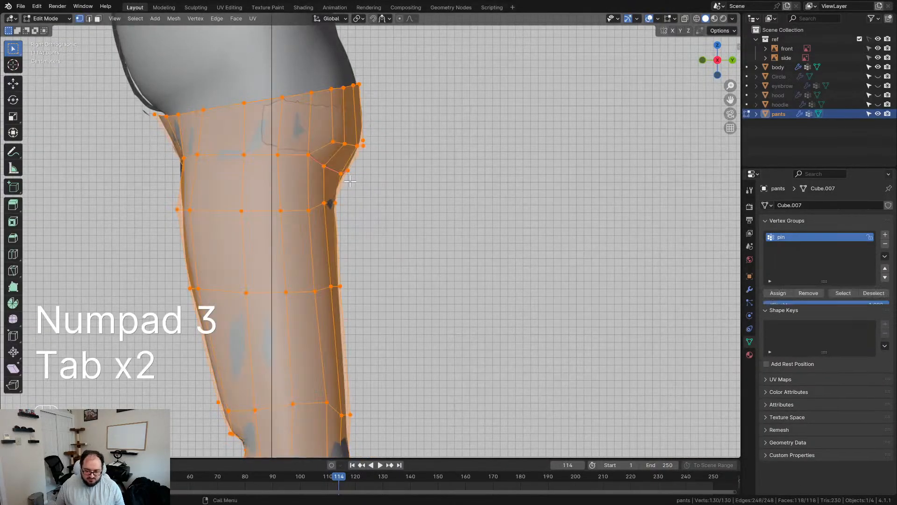
key("ctrl+Tab")
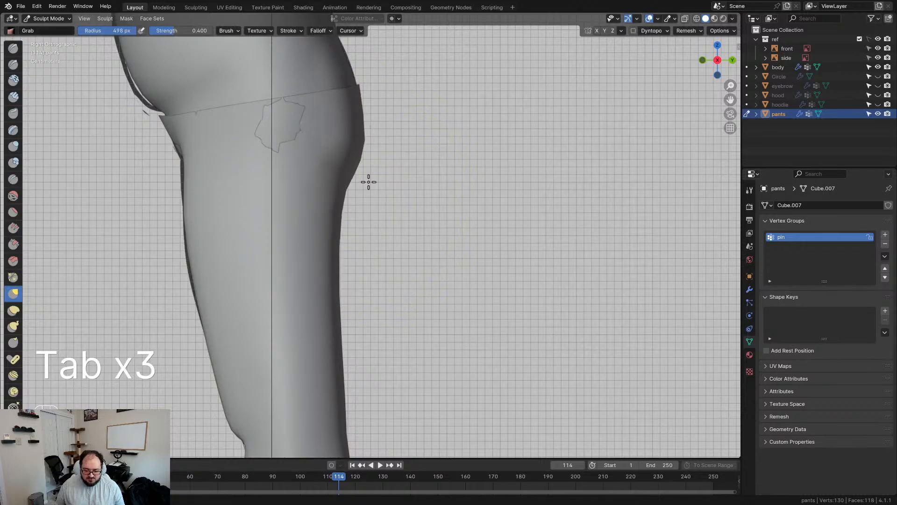
Pull the pants out over the body at the hip with the Grab brush, and undo the last stroke
mouse_move(301, 156)
middle_mouse_down()
mouse_move(392, 180)
mouse_move(378, 111)
middle_mouse_up()
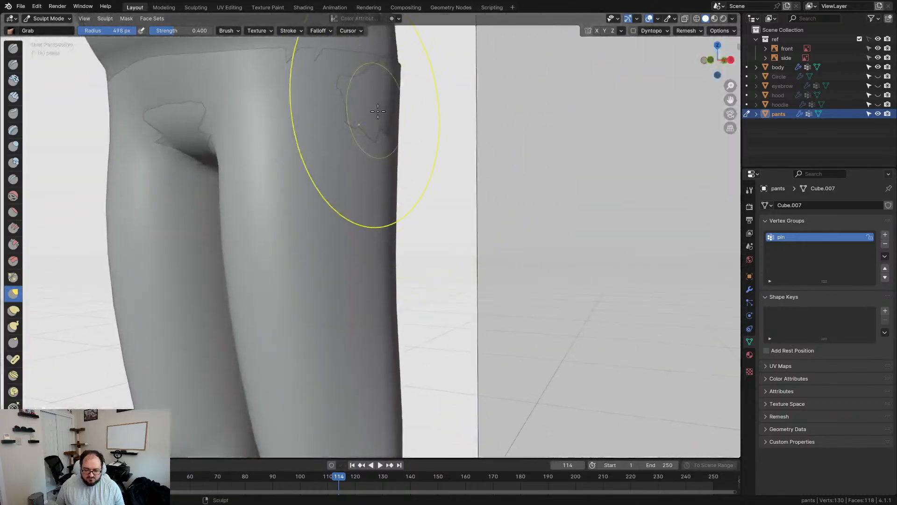
middle_click_drag(293, 154, 254, 118)
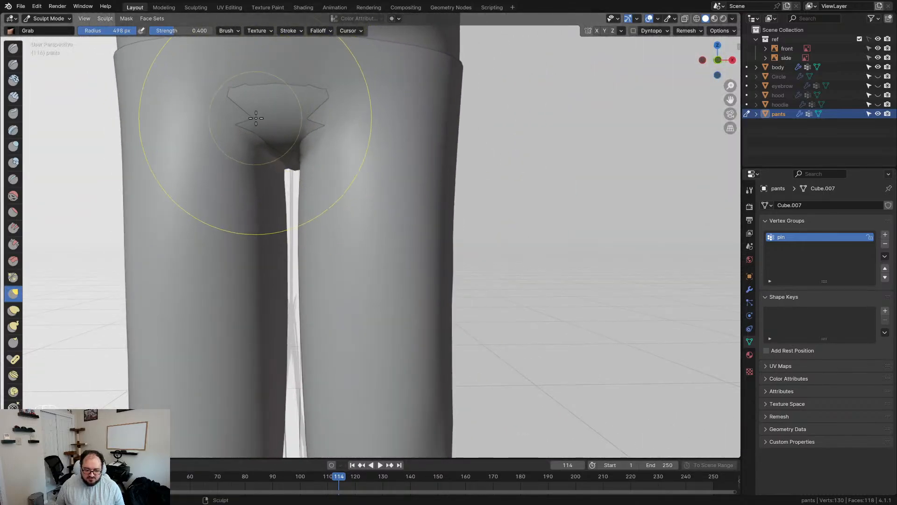
key("ctrl+z")
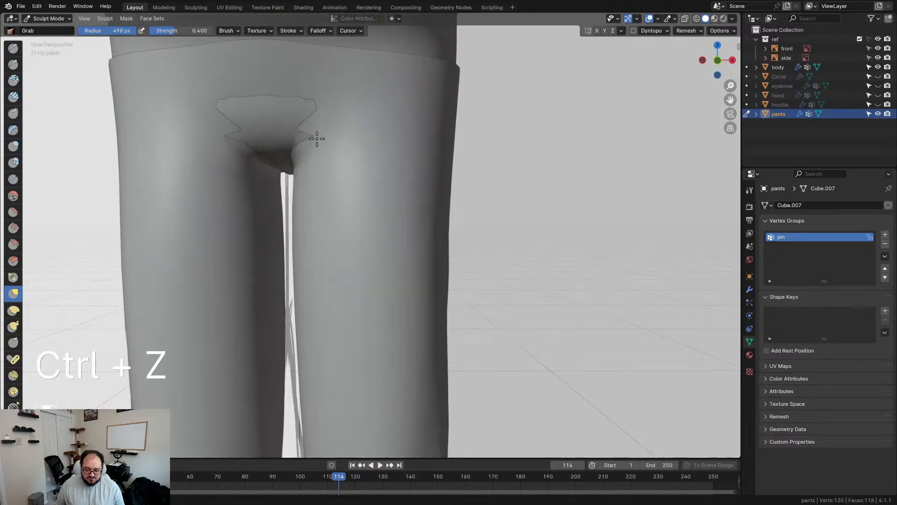
Inflate the pants around the crotch and seat with the Inflate/Deflate brush to cover the body poking through
left_click(15, 147)
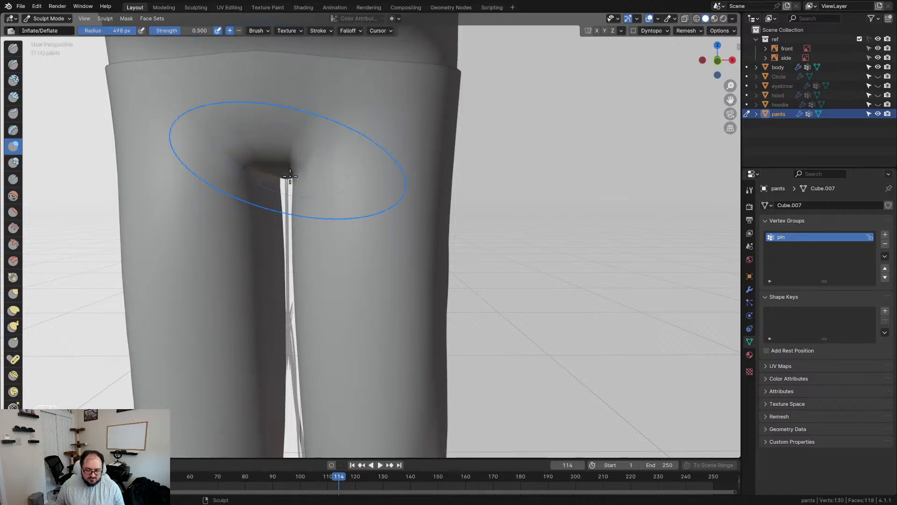
middle_click_drag(287, 163, 365, 178)
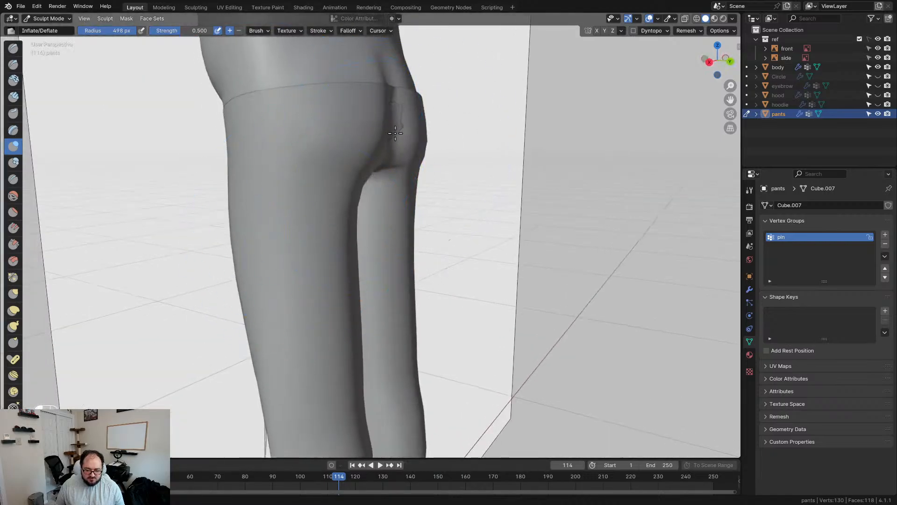
middle_click_drag(388, 134, 362, 144)
middle_click_drag(448, 133, 441, 113)
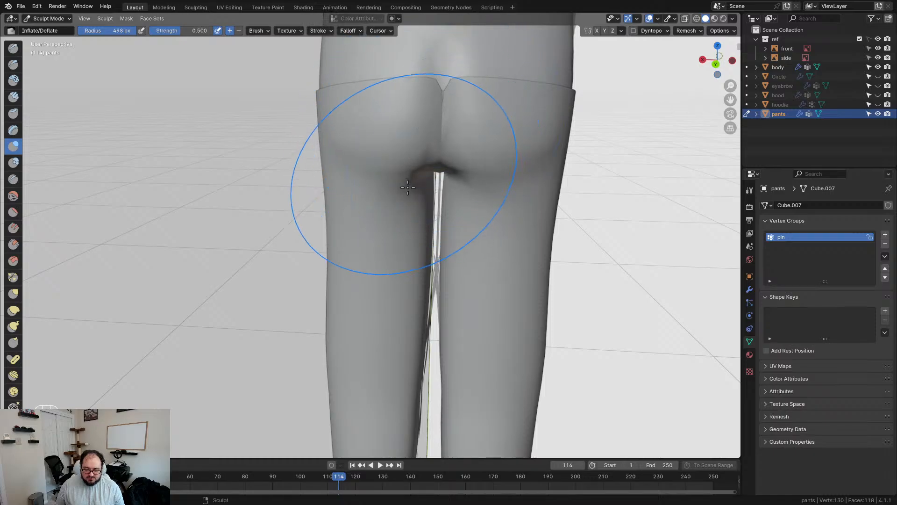
In Edit Mode, move the back-centre waist vertex of the pants onto the mirror seam and adjust its position against the body
key("Tab")
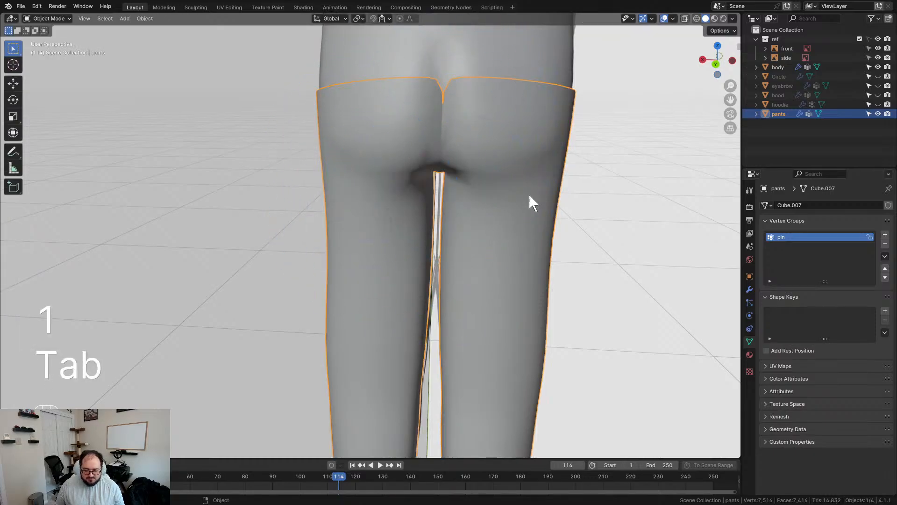
key("Tab")
middle_click_drag(463, 122, 406, 181, "shift")
scroll(407, 177, "up", 3)
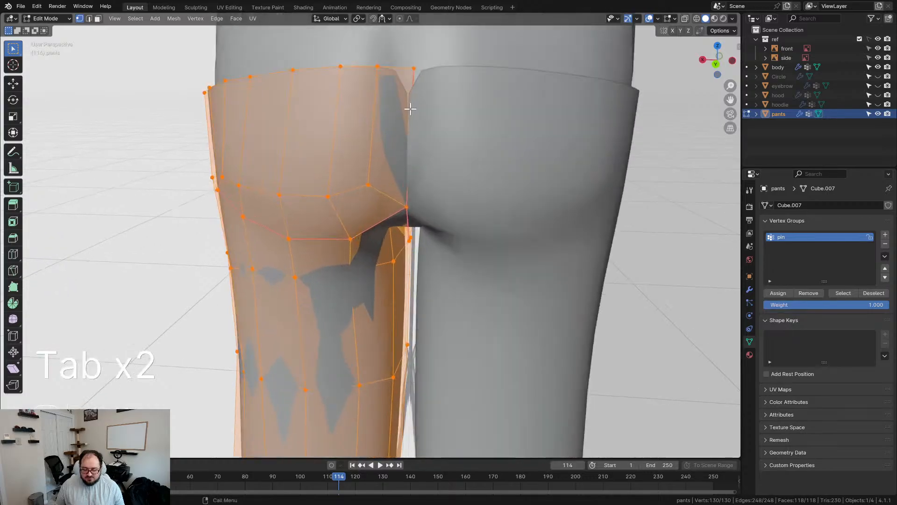
left_click(413, 87)
key("g")
key("g")
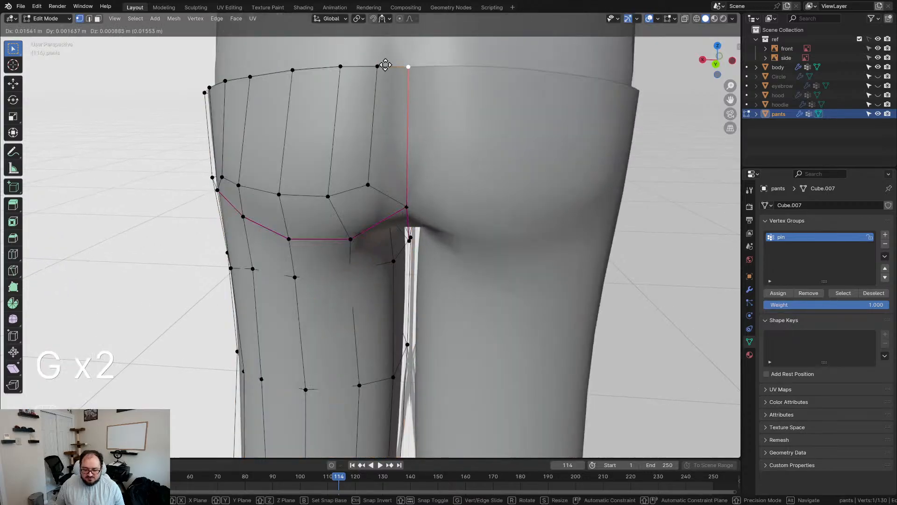
left_click(370, 65)
middle_click_drag(419, 138, 440, 264)
key("g")
left_click(471, 178)
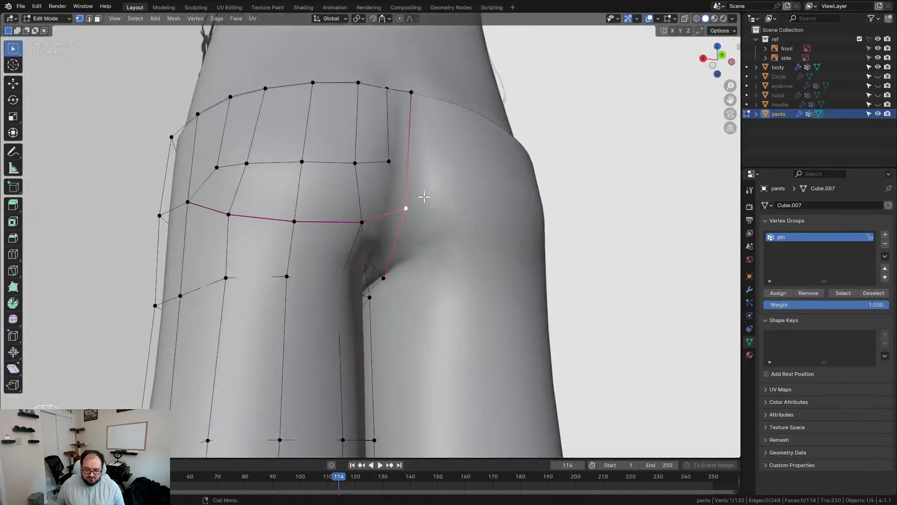
Remove the edge crease from the pants' centre seam by applying a crease of -1
key("shift+e")
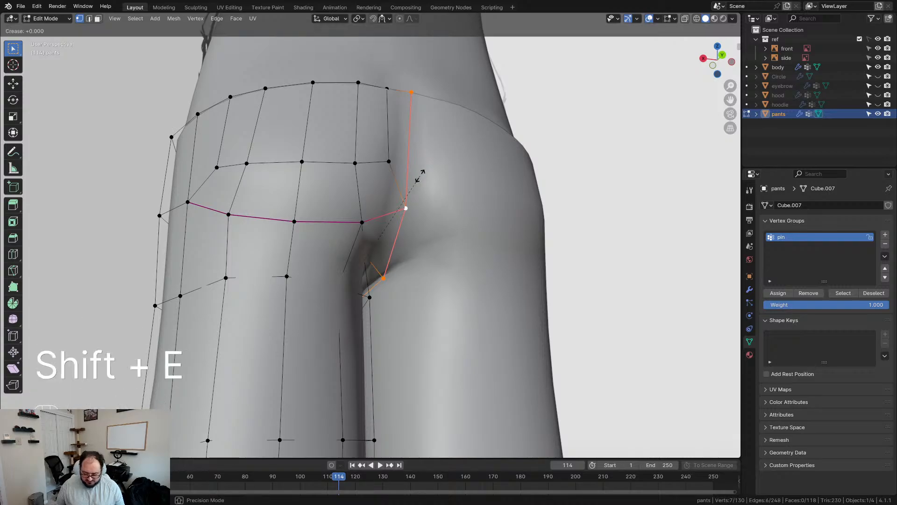
key("KP_Subtract")
key("KP_Multiply")
key("KP_1")
key("KP_Enter")
Remove the crease from the edge loop running under the buttocks by applying -1 to its edges
left_click(320, 217, "alt")
key("shift+e")
key("KP_Subtract")
key("KP_1")
key("KP_Enter")
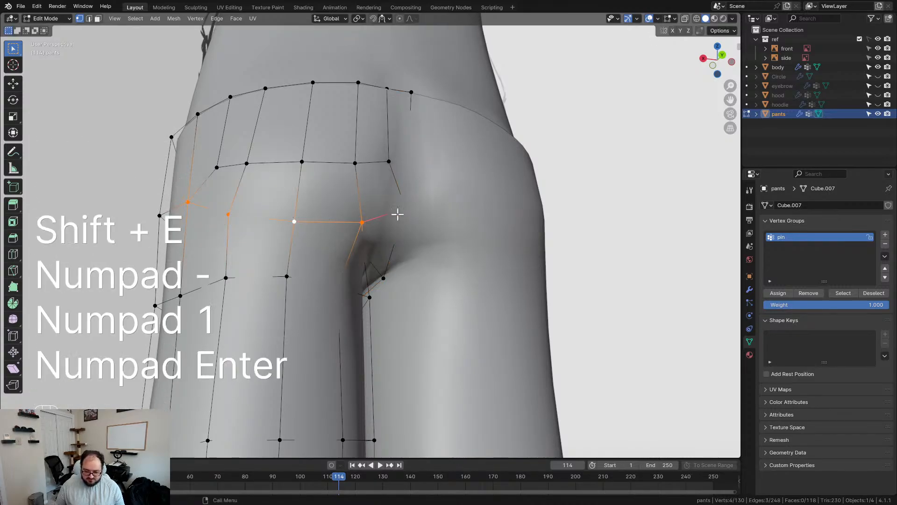
key("shift+e")
key("KP_Subtract")
key("KP_1")
key("KP_Enter")
left_click(304, 250)
Slide the front-centre waist vertex of the pants down its edge by a factor of about 0.29
scroll(304, 250, "down", 1)
middle_click_drag(255, 264, 409, 310)
scroll(441, 257, "down", 8)
left_click(378, 253, "alt")
scroll(395, 253, "up", 4)
middle_click_drag(420, 254, 404, 234)
key("KP_3")
scroll(321, 250, "up", 4)
key("g")
key("g")
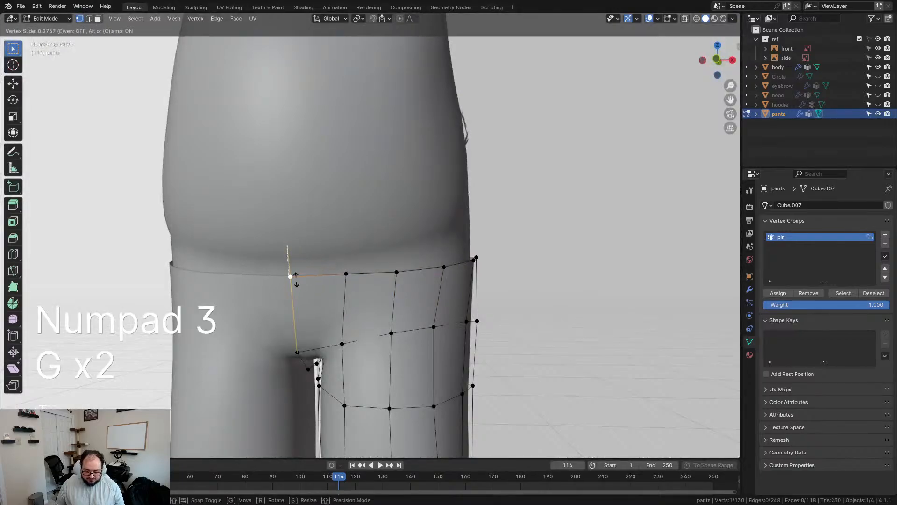
left_click(298, 279)
scroll(329, 281, "down", 6)
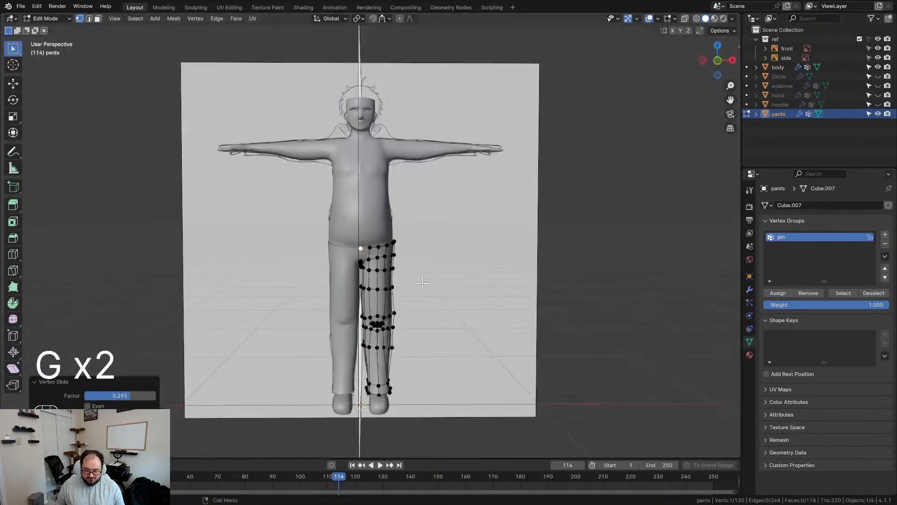
In Sculpt Mode, use the Grab brush from the side view to pull the front of the pants' leg forward around and below the knee
key("Tab")
middle_click_drag(476, 274, 341, 209, "shift")
scroll(341, 210, "up", 3)
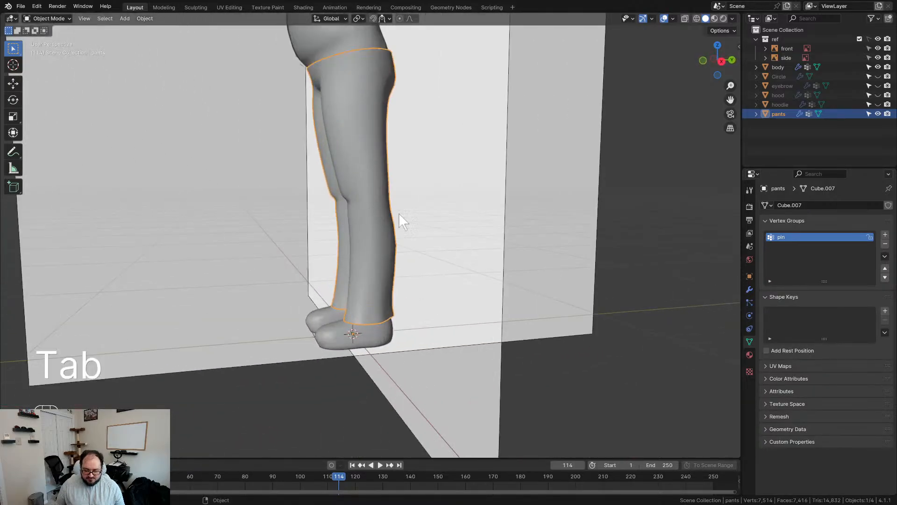
key("KP_3")
key("Tab")
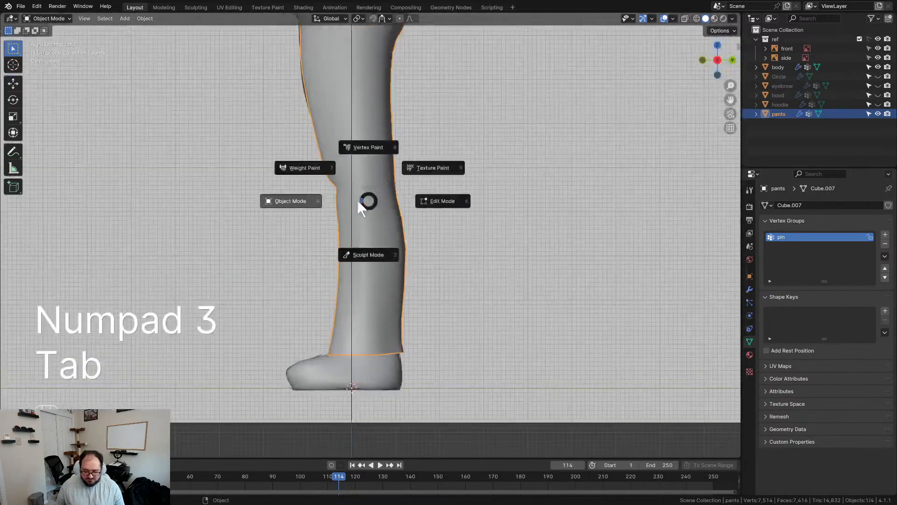
left_click(360, 262)
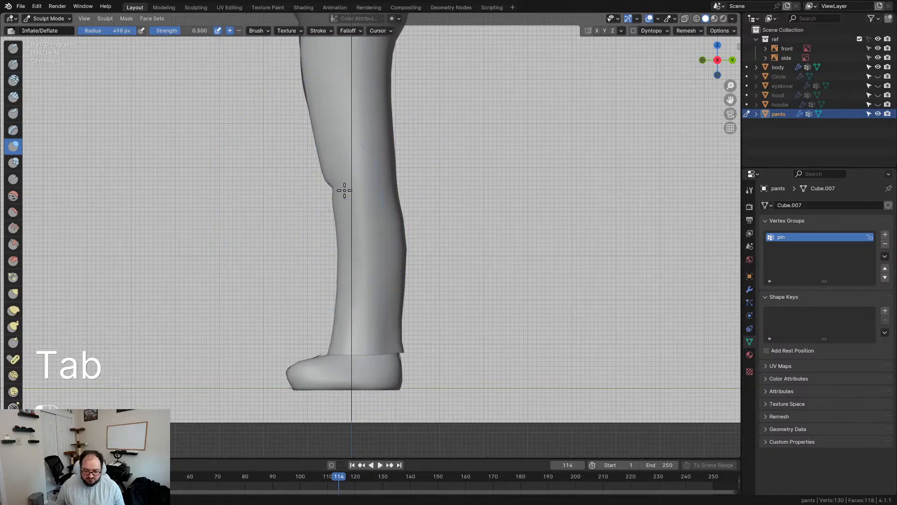
key("g")
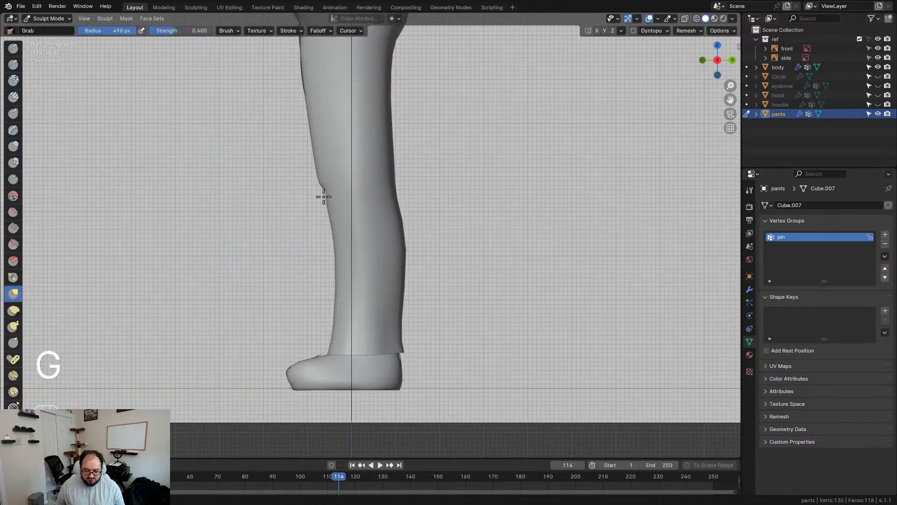
left_click_drag(342, 239, 326, 249)
key("Tab")
left_click(272, 202)
With the Grab brush in front view, flare the pants' hems to both sides and pull them slightly down over the ankles
middle_click_drag(323, 233, 441, 251)
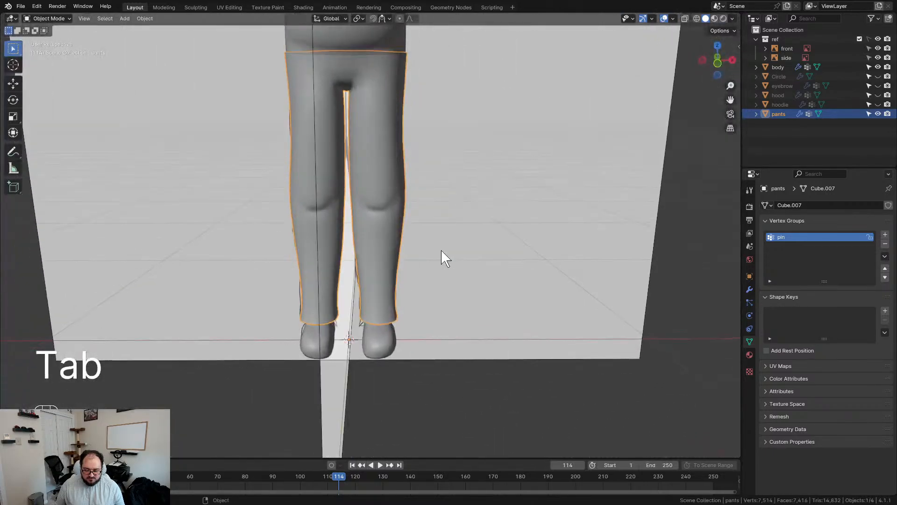
key("KP_1")
key("Tab")
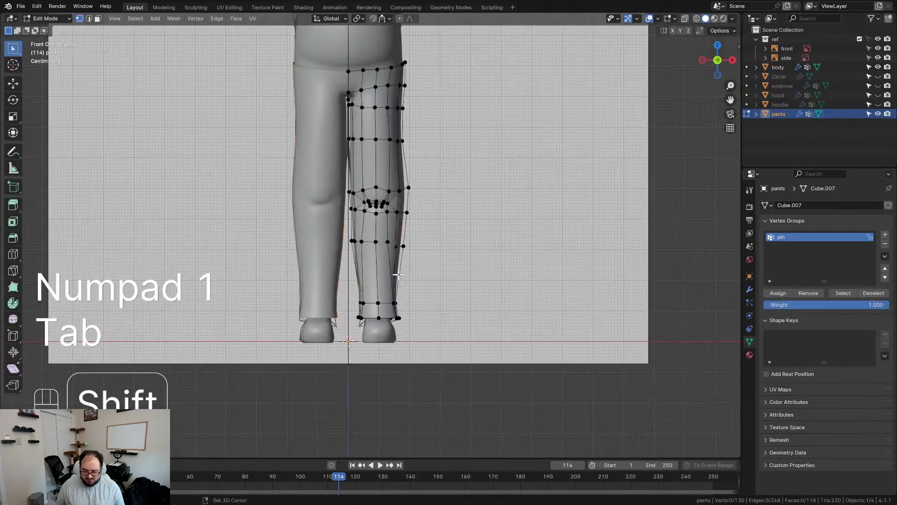
scroll(399, 276, "up", 4)
key("Tab")
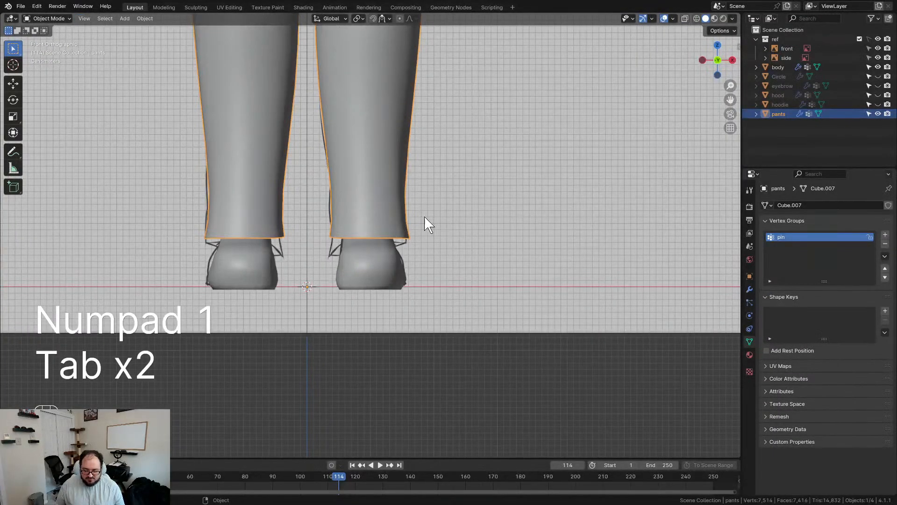
key("Tab")
left_click(440, 272)
mouse_move(311, 225)
left_mouse_down()
mouse_move(336, 241)
mouse_move(331, 246)
left_mouse_up()
mouse_move(400, 246)
left_mouse_down()
mouse_move(404, 256)
mouse_move(371, 237)
mouse_move(342, 238)
left_mouse_up()
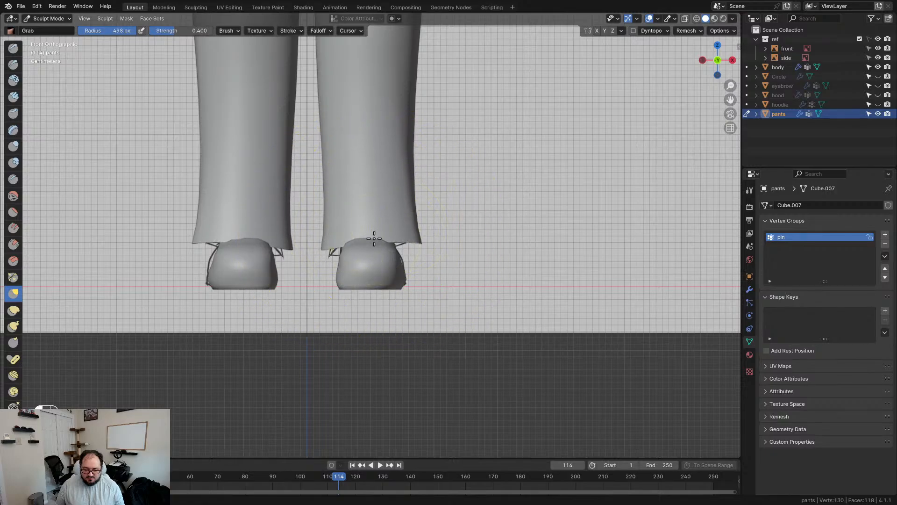
key("Tab")
left_click(310, 210)
Remove the collision physics from the pants
scroll(399, 213, "down", 6)
scroll(411, 230, "up", 9, "shift")
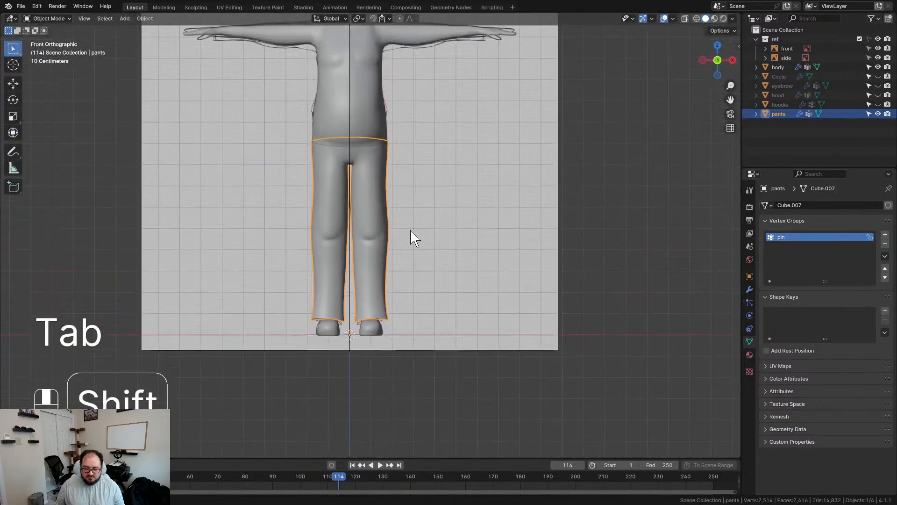
scroll(373, 205, "up", 2)
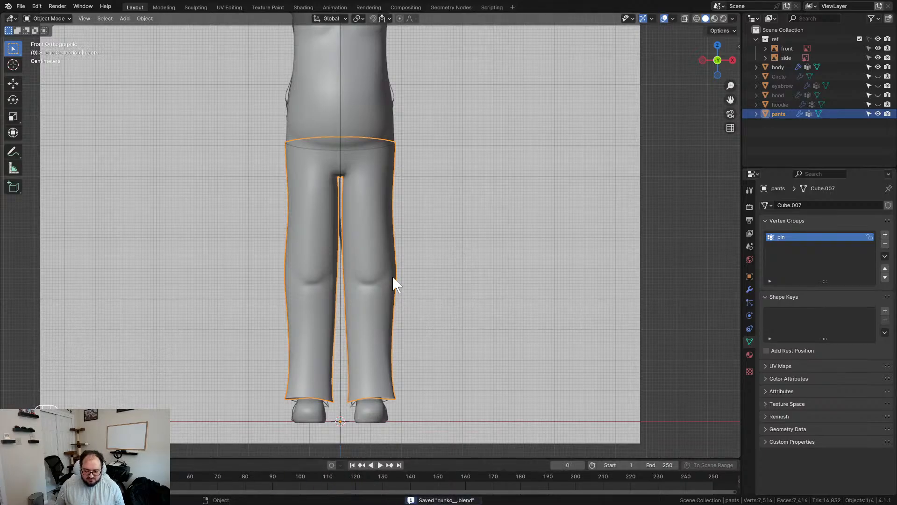
left_click(751, 315)
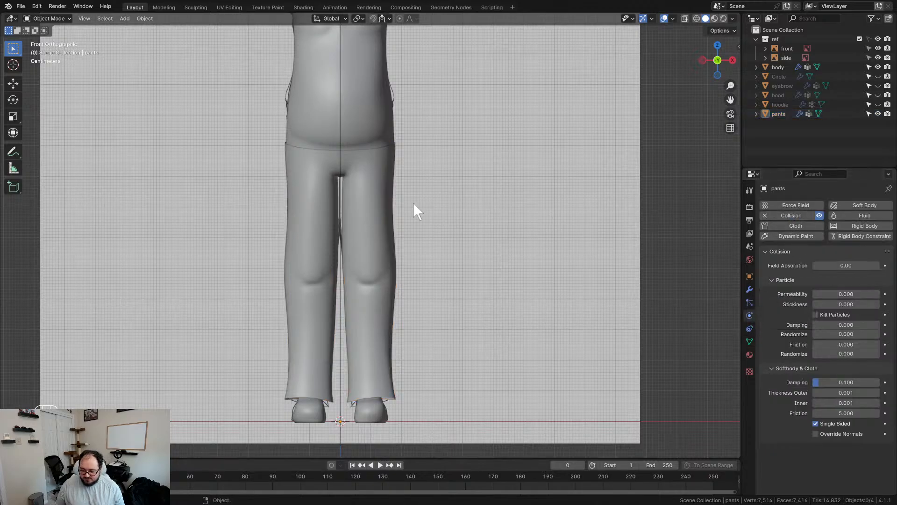
left_click(781, 216)
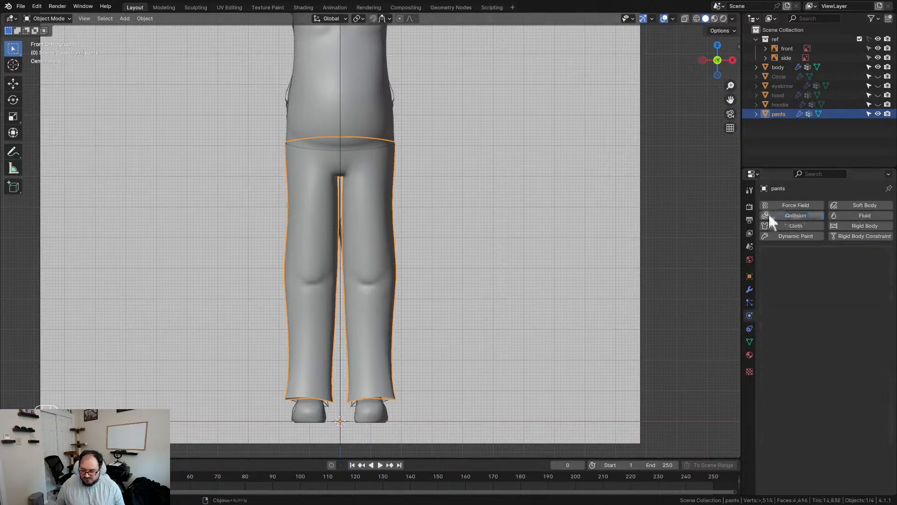
left_click(445, 220)
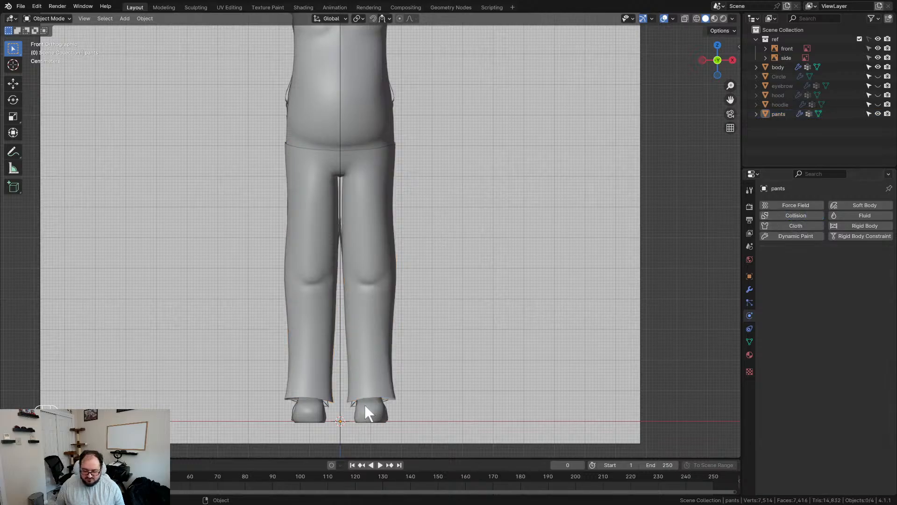
Add cloth physics to the pants using the preset with 0.15 kg vertex mass, and set its pin group to "pin"
left_click(374, 172)
left_click(777, 225)
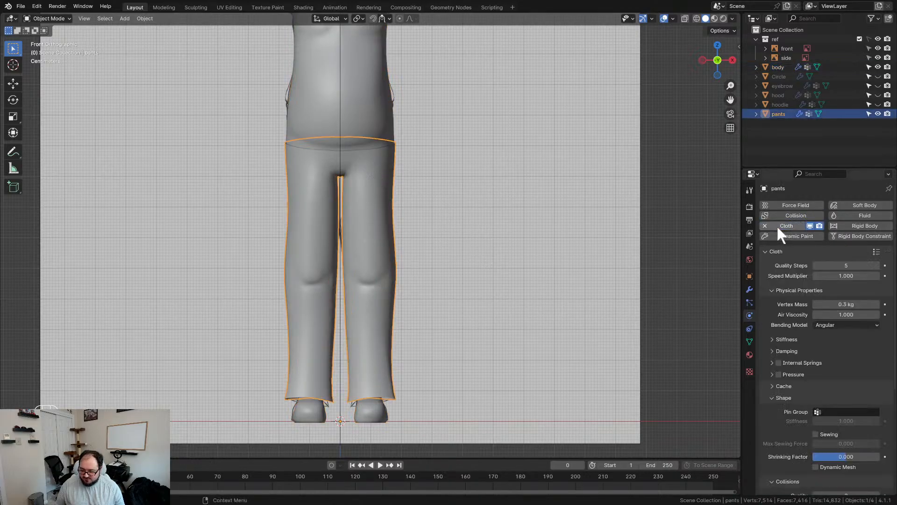
left_click(876, 252)
left_click(839, 216)
scroll(844, 376, "down", 8)
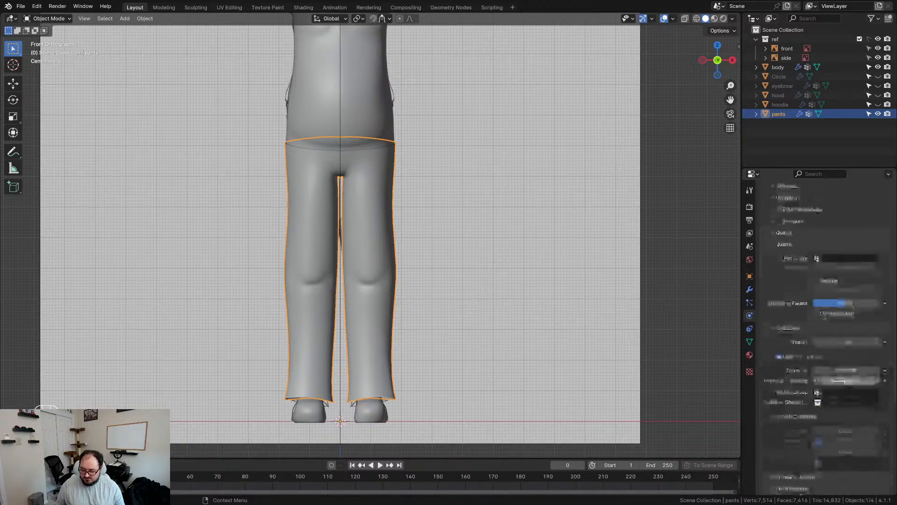
left_click(839, 258)
left_click(806, 269)
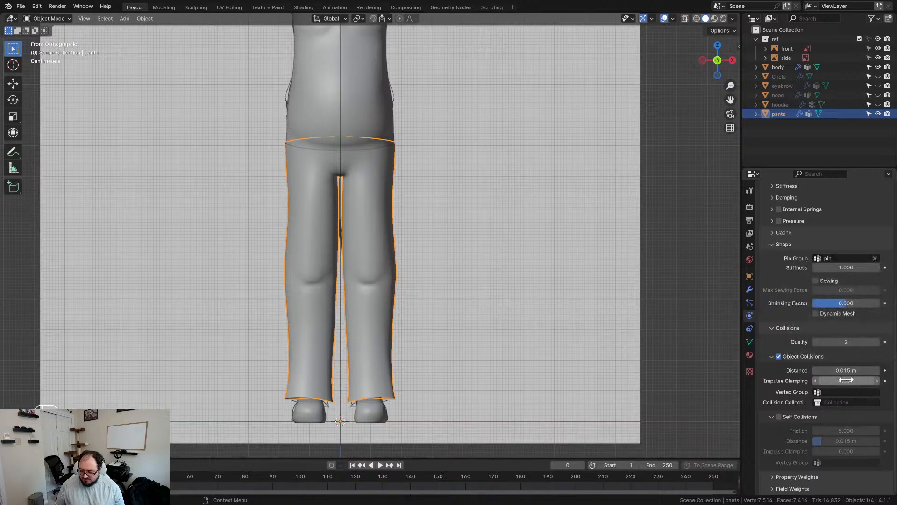
Enable self collisions on the pants' cloth and set both the object and self collision distances to 0.001 m
scroll(808, 402, "up", 3)
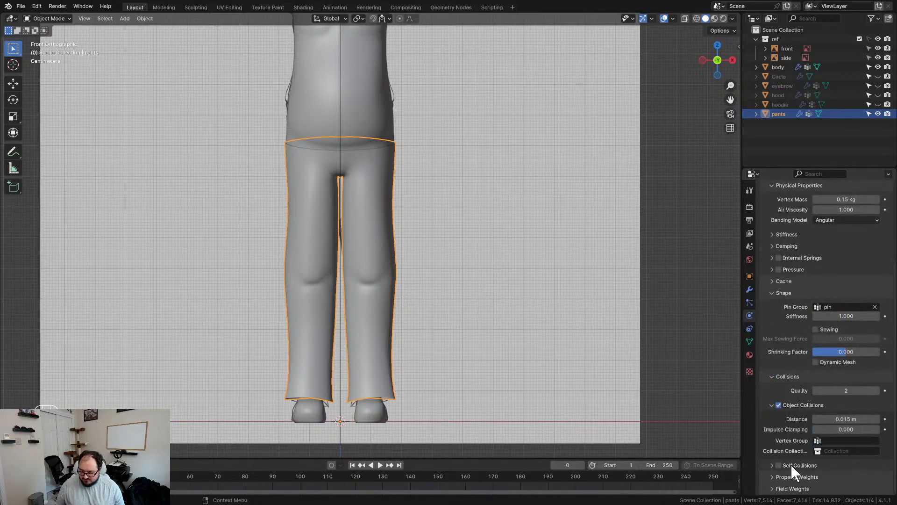
left_click(778, 465)
scroll(846, 406, "down", 3)
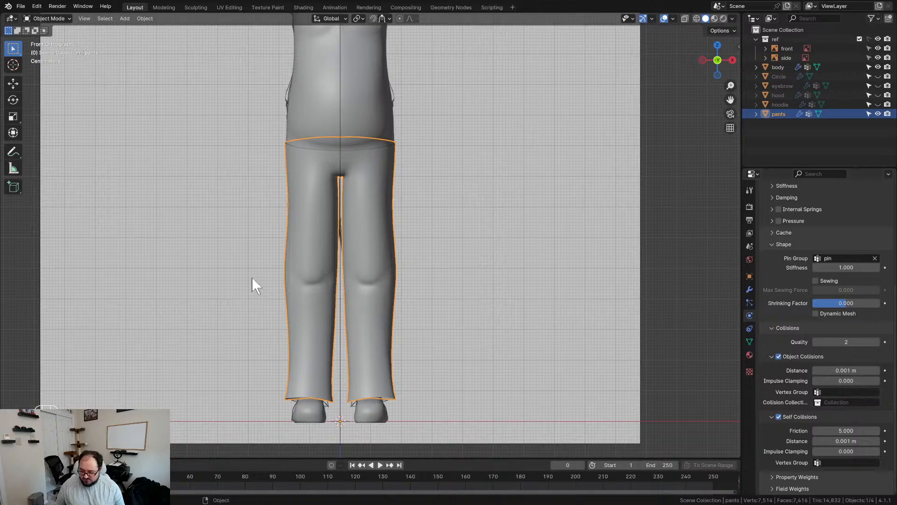
left_click(133, 248)
Play the cloth simulation, stop it at about frame 86, and inspect how the pants drape around the legs
key("space")
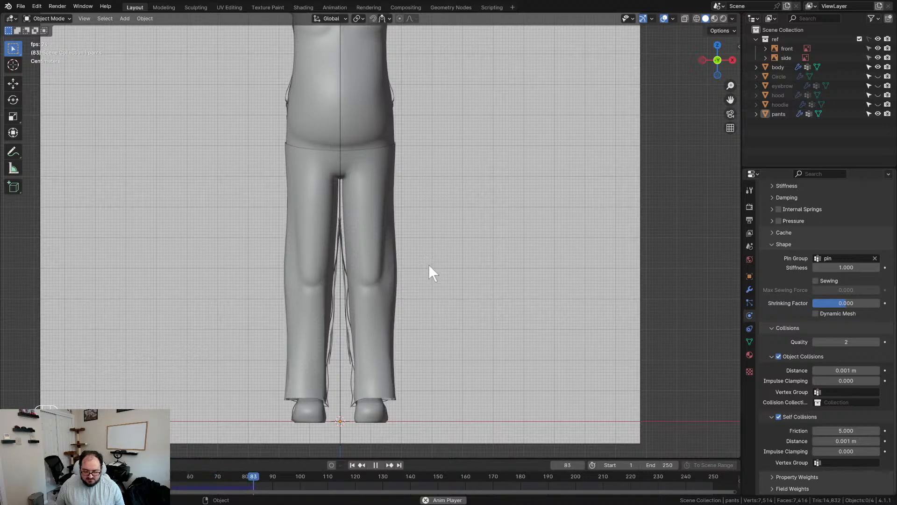
key("space")
middle_click_drag(430, 271, 395, 257)
scroll(329, 273, "up", 2)
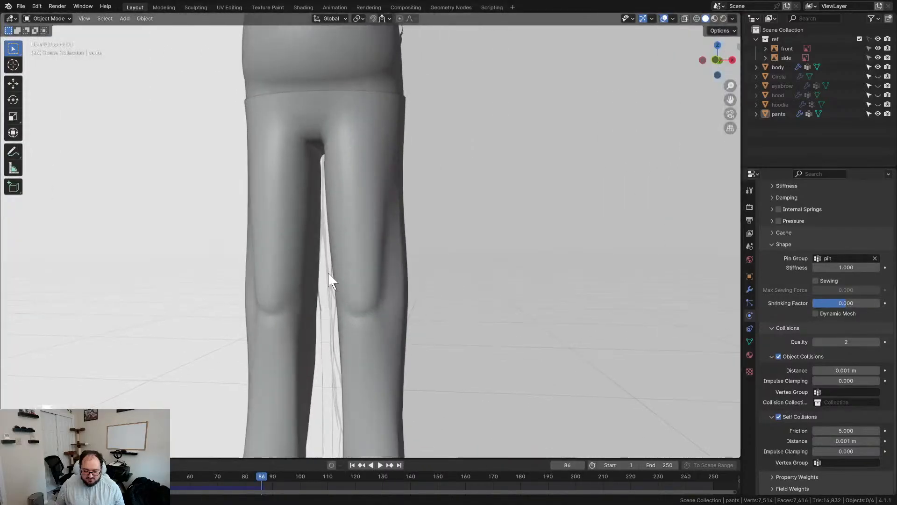
middle_click_drag(329, 274, 390, 301)
middle_click_drag(351, 326, 410, 313)
scroll(384, 312, "down", 2)
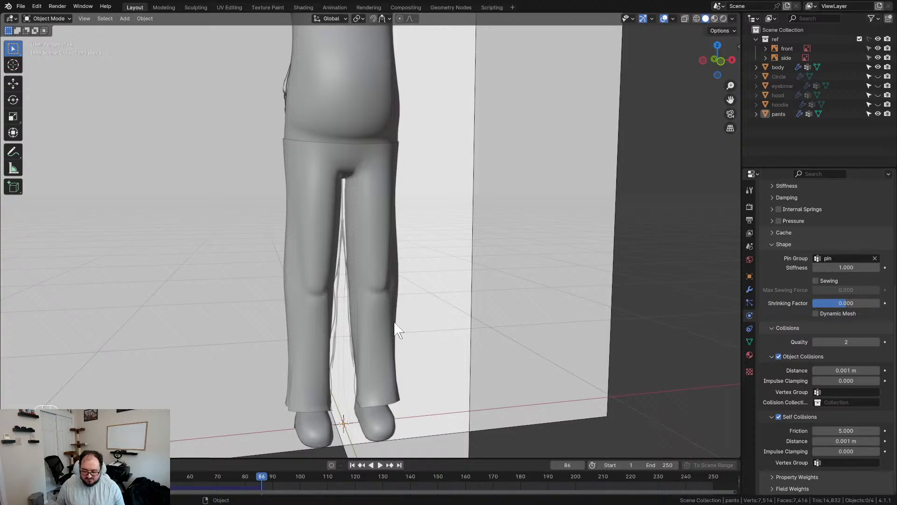
Convert the simulated pants to a mesh to bake in the draped shape
left_click(372, 263)
right_click(372, 263)
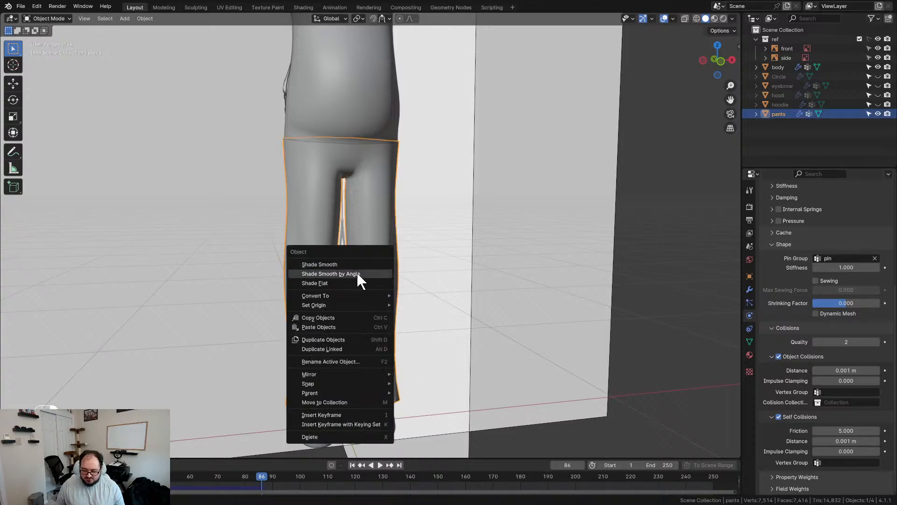
mouse_move(350, 297)
left_click(430, 307)
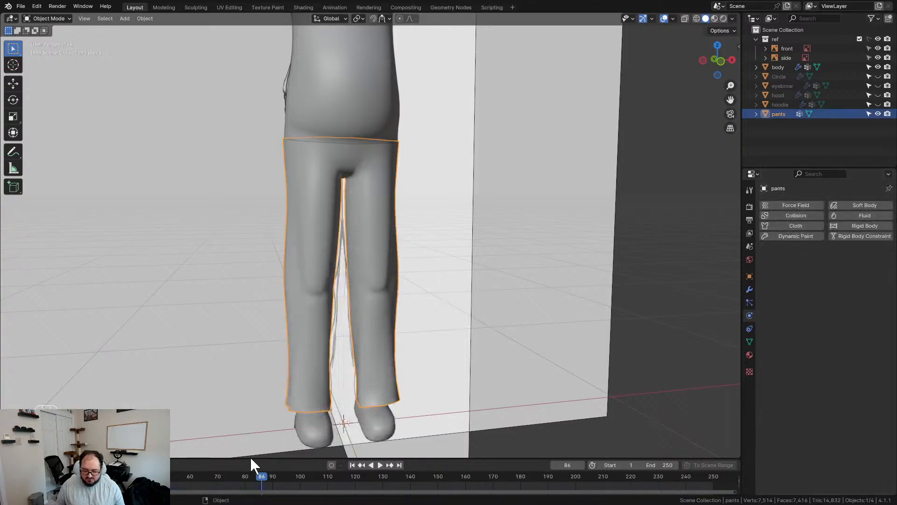
key("Escape")
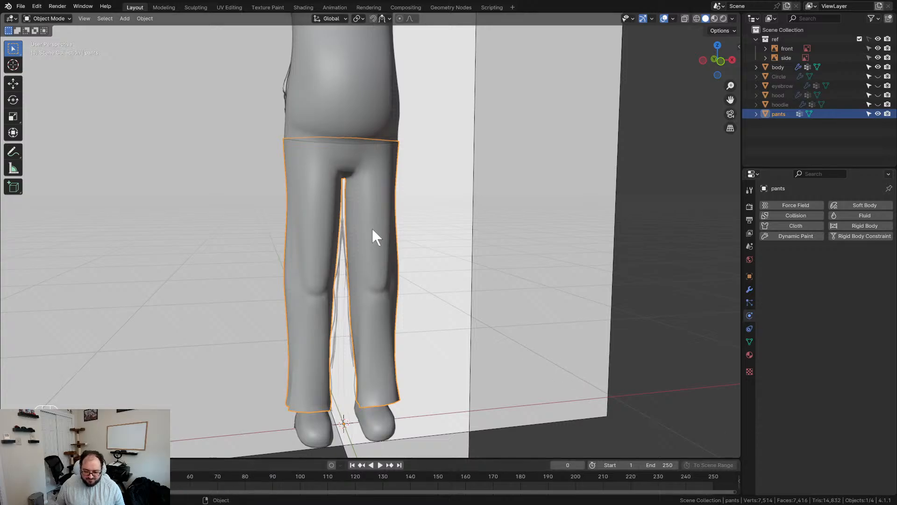
In Edit Mode with wireframe shading, delete the vertices of the pants' half on the negative X side
key("KP_1")
key("Tab")
scroll(392, 195, "up", 3)
scroll(393, 196, "down", 2)
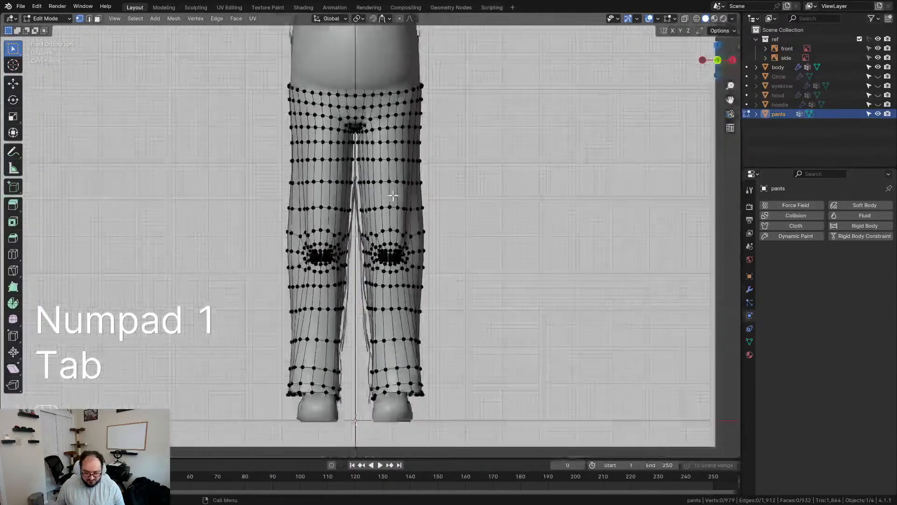
key("z")
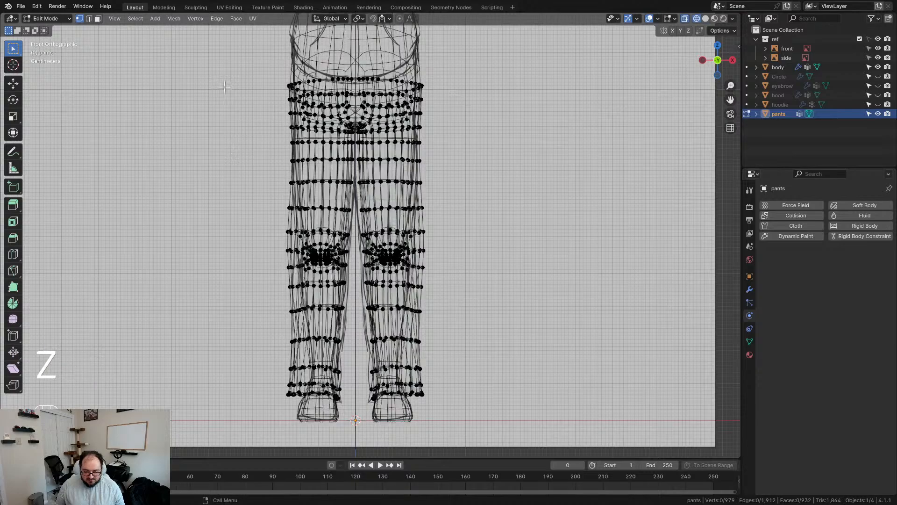
left_click_drag(350, 450, 350, 447)
key("x")
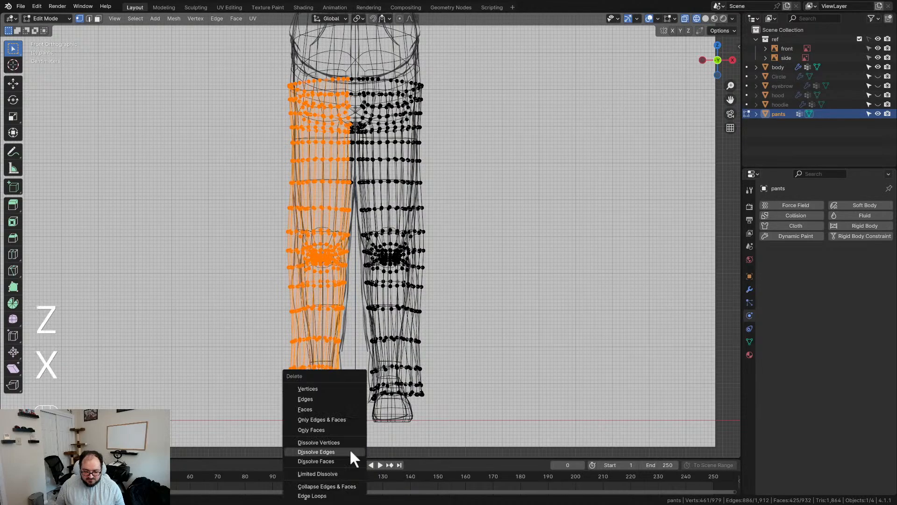
left_click(316, 394)
Delete the leftover column of pants vertices lying just across the centreline on the negative X side
scroll(374, 238, "up", 3)
middle_click_drag(288, 132, 307, 317, "shift")
scroll(280, 149, "up", 2)
scroll(275, 150, "down", 1)
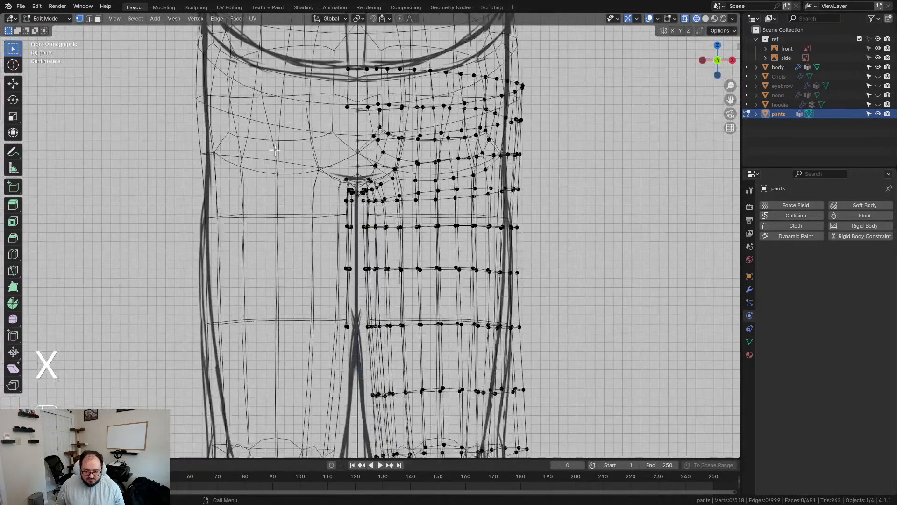
left_click_drag(353, 369, 352, 368)
key("x")
left_click(352, 368)
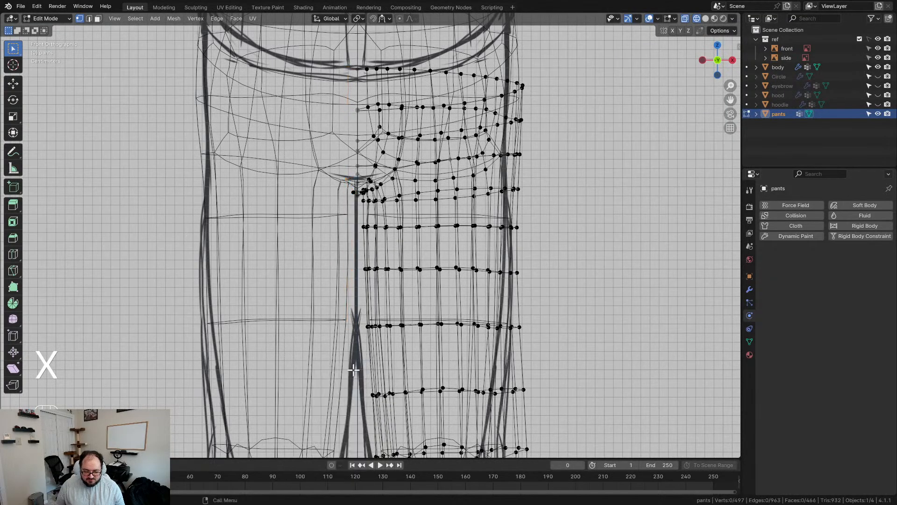
Delete the remaining stray vertex across the centreline below the crotch
scroll(355, 179, "up", 4)
middle_click_drag(293, 127, 293, 246, "shift")
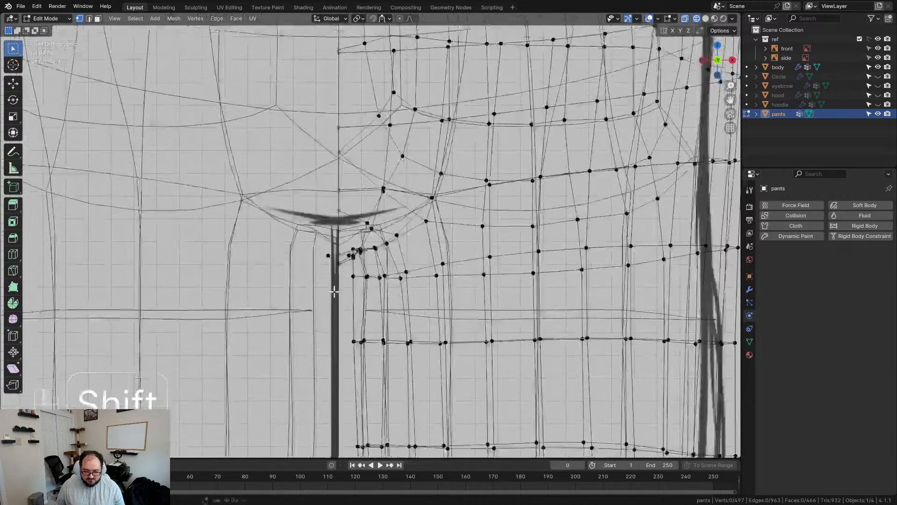
scroll(293, 246, "up", 3)
key("x")
left_click(290, 281)
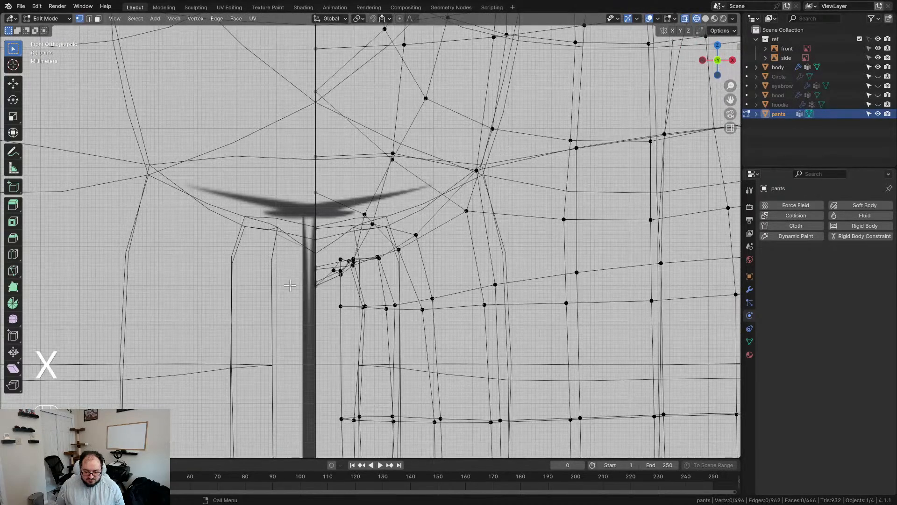
Add a Mirror modifier on the X axis to the half pants
scroll(320, 286, "down", 3)
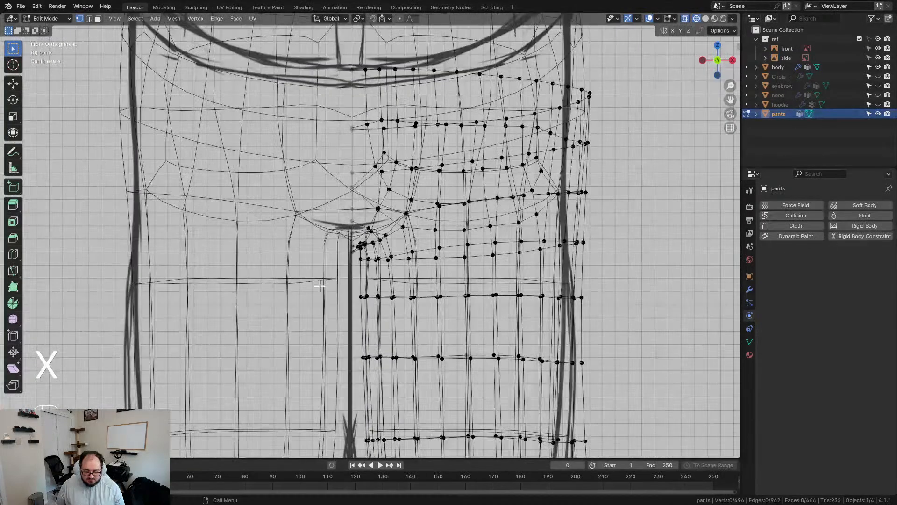
left_click(749, 290)
left_click(769, 206)
key("space")
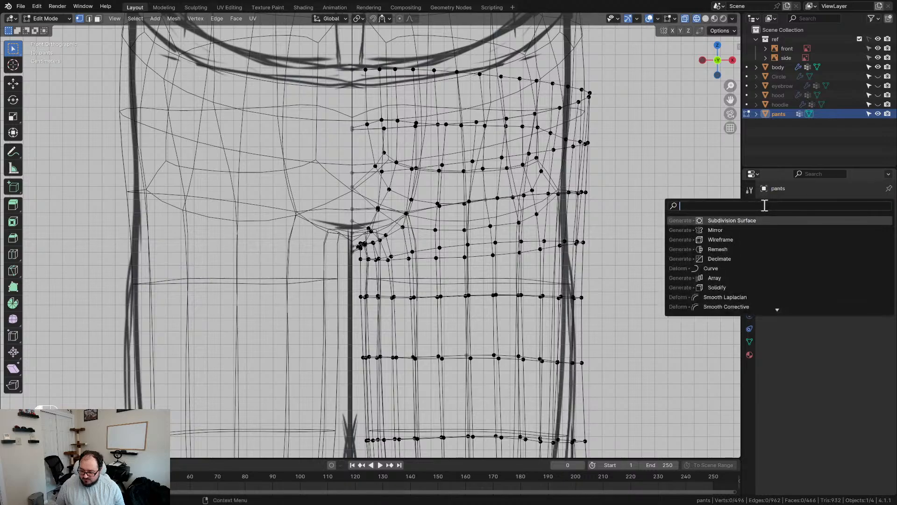
left_click(744, 229)
In solid shading, select the pants' centreline vertices, enable Clipping on the Mirror modifier, and move them along X onto the mirror plane
key("z")
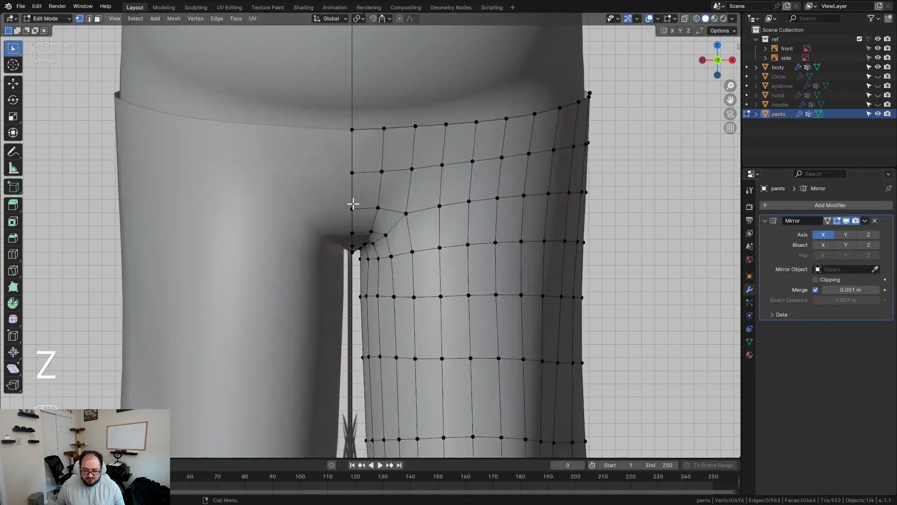
middle_click_drag(419, 235, 375, 198)
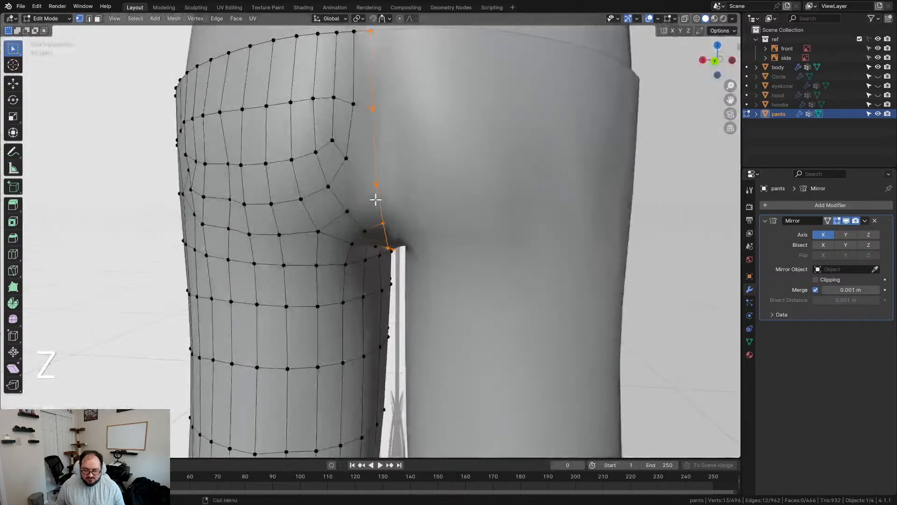
key("g")
key("x")
left_click(409, 215)
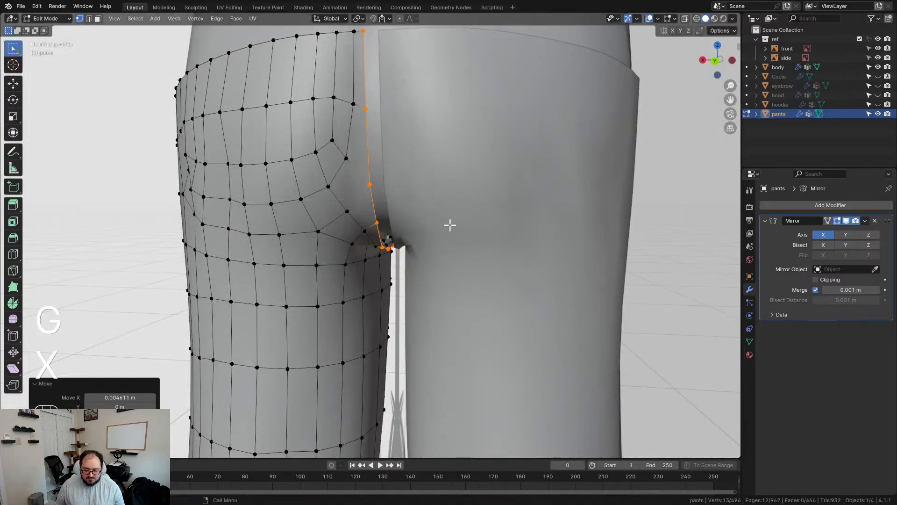
key("g")
key("x")
left_click(502, 263)
scroll(428, 262, "down", 2)
middle_click_drag(411, 263, 587, 275)
scroll(489, 268, "down", 1)
scroll(530, 275, "up", 2)
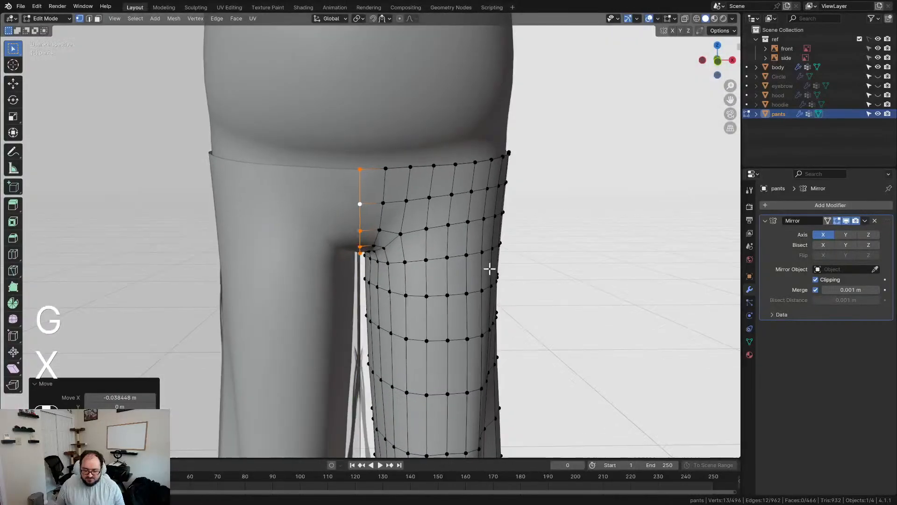
scroll(451, 280, "down", 5)
middle_click_drag(451, 280, 435, 264, "shift")
Switch the pants to Sculpt Mode and reshape the upper legs with the Grab brush, smoothing the adjusted area
key("Tab")
left_click(380, 253)
key("Tab")
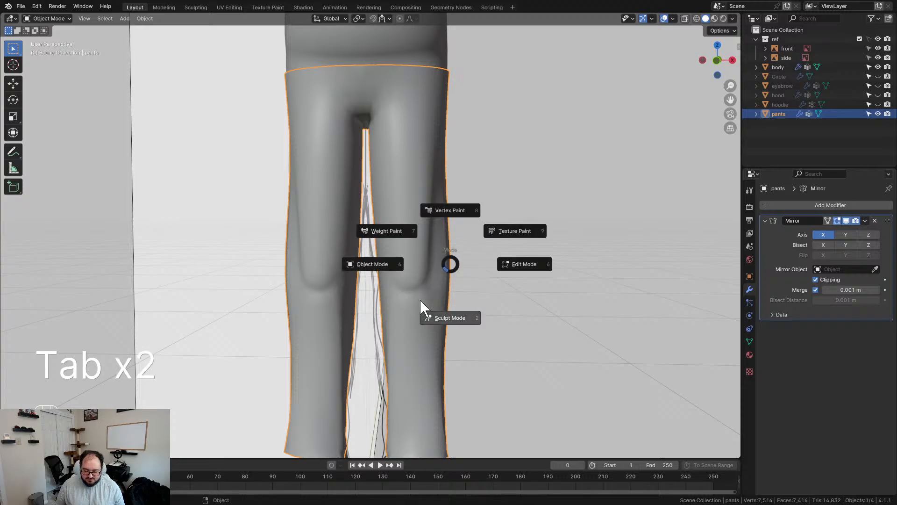
left_click(422, 304)
scroll(456, 316, "up", 3)
middle_click_drag(408, 290, 396, 250, "shift")
mouse_move(396, 251)
left_mouse_down()
mouse_move(399, 223)
mouse_move(392, 327)
mouse_move(375, 328)
left_mouse_up()
middle_click_drag(376, 328, 496, 334)
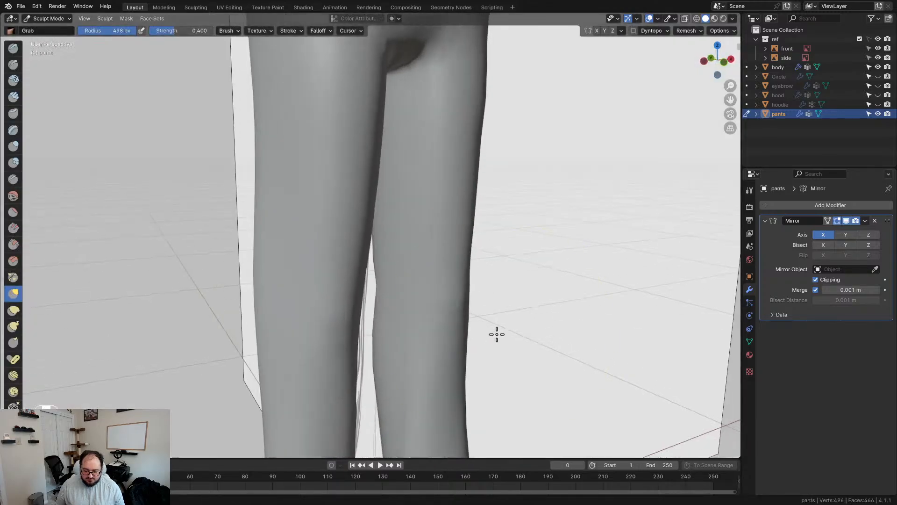
left_click_drag(454, 323, 441, 324, "shift")
Check the pant legs from below and from the front, and adjust the leg shape further with the Grab brush
mouse_move(434, 321)
middle_mouse_down()
mouse_move(408, 262)
mouse_move(422, 237)
middle_mouse_up()
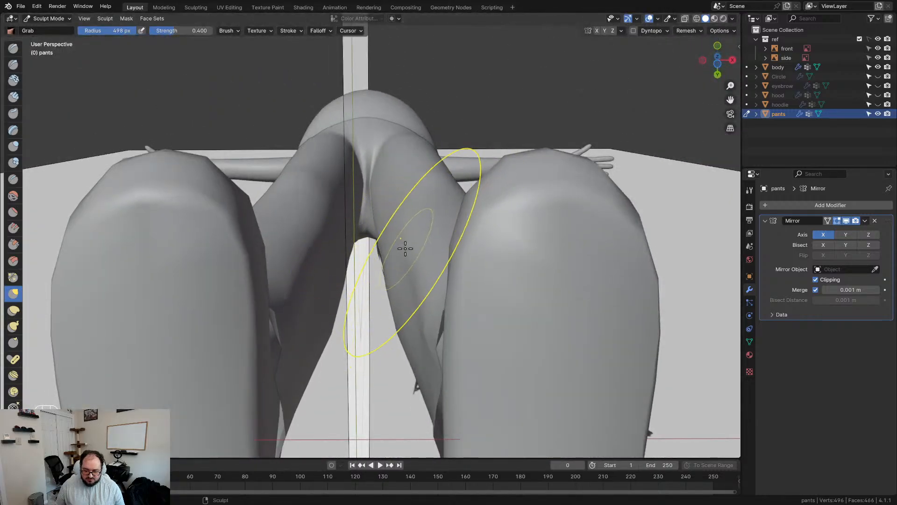
middle_click_drag(406, 248, 407, 327)
mouse_move(451, 150)
middle_mouse_down()
mouse_move(445, 316)
mouse_move(421, 279)
mouse_move(242, 281)
mouse_move(478, 284)
middle_mouse_up()
scroll(467, 303, "up", 3)
mouse_move(426, 339)
left_mouse_down()
mouse_move(402, 358)
mouse_move(415, 316)
mouse_move(407, 303)
mouse_move(464, 295)
left_mouse_up()
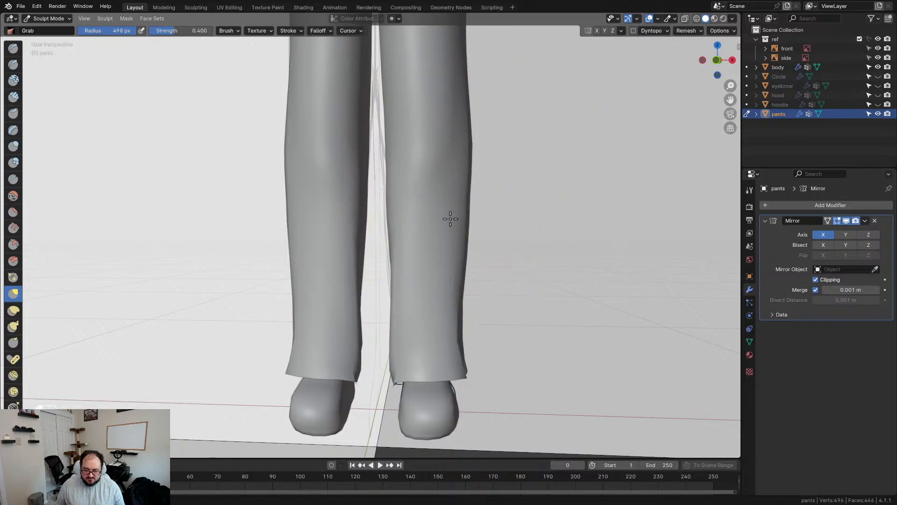
scroll(487, 285, "down", 3)
mouse_move(487, 285)
middle_mouse_down()
mouse_move(513, 286)
mouse_move(505, 287)
middle_mouse_up()
Return the pants to Object Mode and unhide the hoodie
mouse_move(481, 248)
middle_mouse_down("shift")
mouse_move(474, 287)
mouse_move(575, 284)
mouse_move(505, 295)
mouse_move(400, 277)
middle_mouse_up("shift")
key("Tab")
left_click(400, 286)
middle_click_drag(429, 215, 439, 345, "shift")
left_click(441, 274)
middle_click_drag(444, 281, 434, 243)
left_click(878, 105)
In Edit Mode, select the pants' waist edge loop and scale it to about 0.94 in the right side view
scroll(337, 284, "up", 3)
left_click(341, 288)
middle_click_drag(345, 289, 351, 267)
key("Tab")
scroll(427, 275, "up", 2)
left_click(326, 273, "alt")
key("KP_3")
middle_click_drag(413, 276, 485, 251, "shift")
key("s")
left_click(451, 248)
Rotate the waist loop about -2.2°, nudge it to sit under the hoodie hem, and scale it by 1.004
key("r")
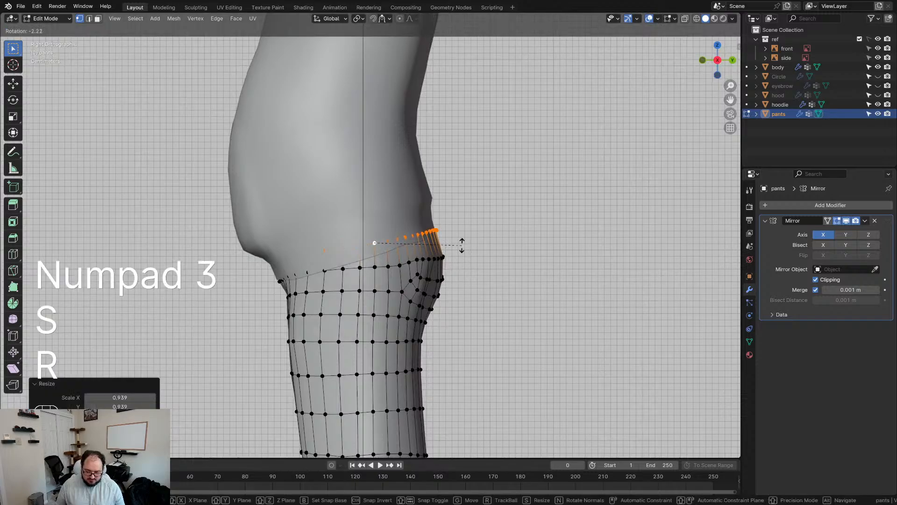
left_click(459, 244)
key("g")
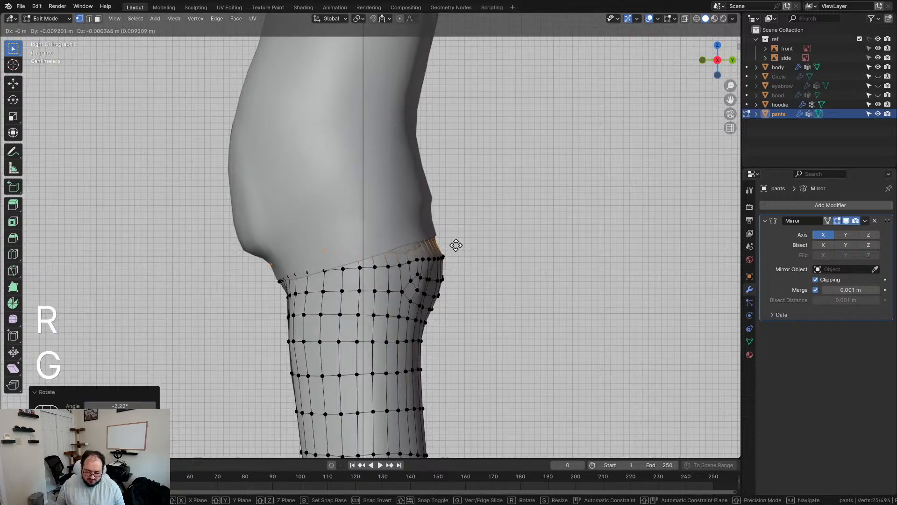
left_click(459, 245)
key("s")
left_click(466, 251)
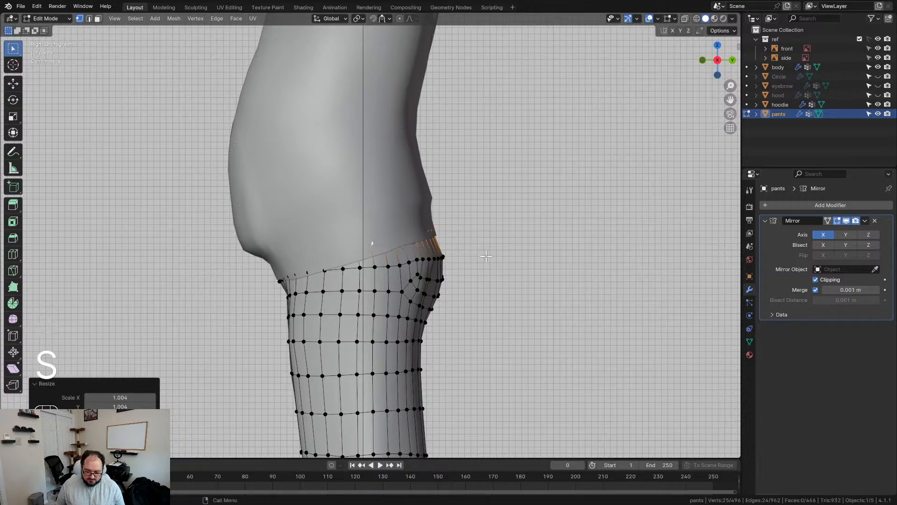
Return to Object Mode, check the full outfit on the character, and save the file
key("Tab")
middle_click_drag(482, 296, 509, 309)
scroll(508, 304, "down", 6)
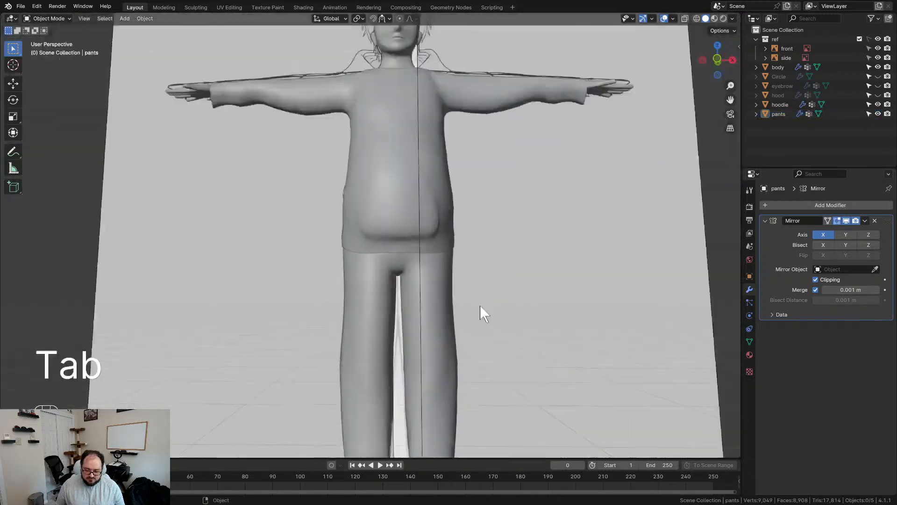
middle_click_drag(475, 256, 461, 314)
scroll(462, 314, "down", 1)
middle_click_drag(448, 266, 513, 291)
key("ctrl+s")
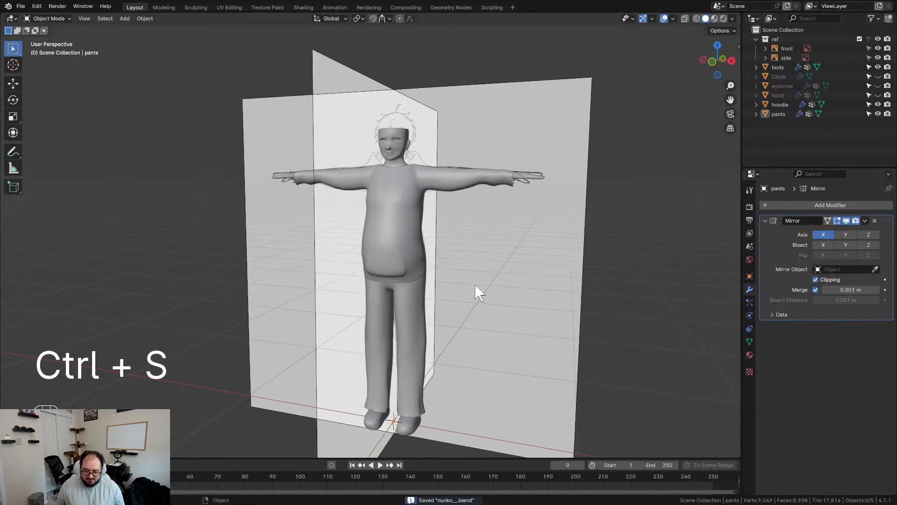